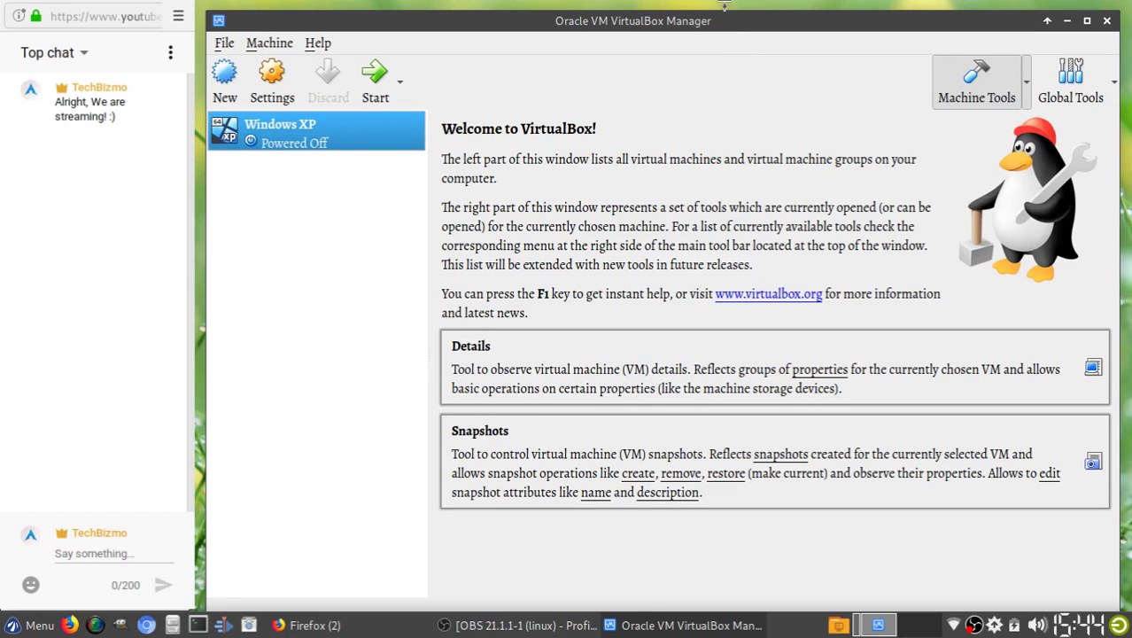
# Stretch the VirtualBox Manager window's right and left edges outward so it fills the screen beside the chat
pyautogui.moveTo(1120, 162); pyautogui.dragTo(1124, 153)
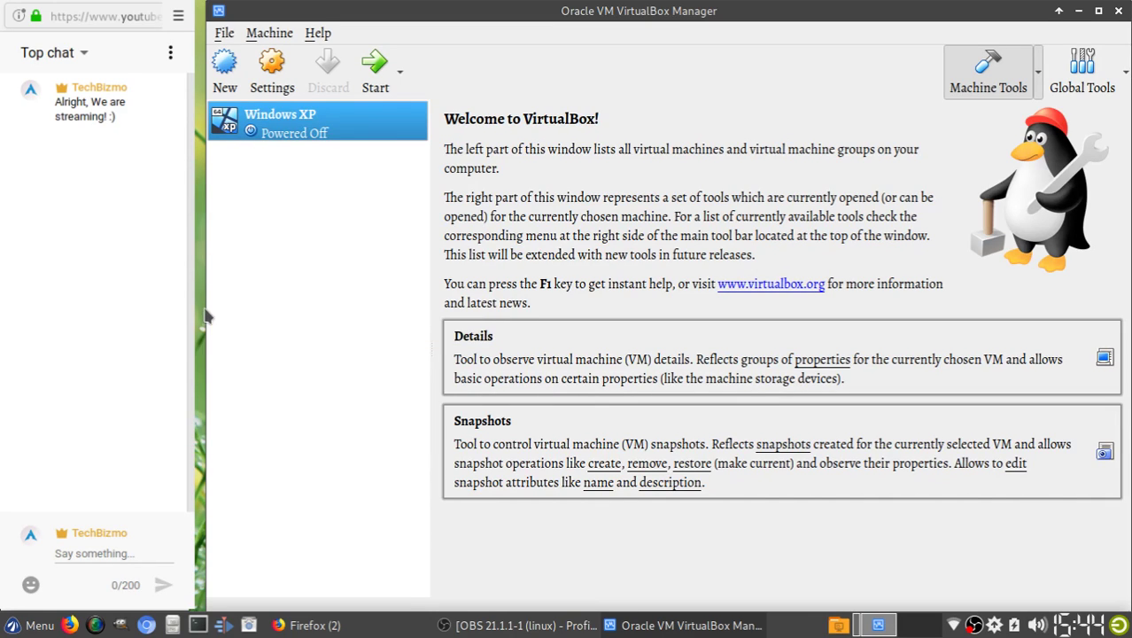
pyautogui.moveTo(212, 309); pyautogui.dragTo(205, 309)
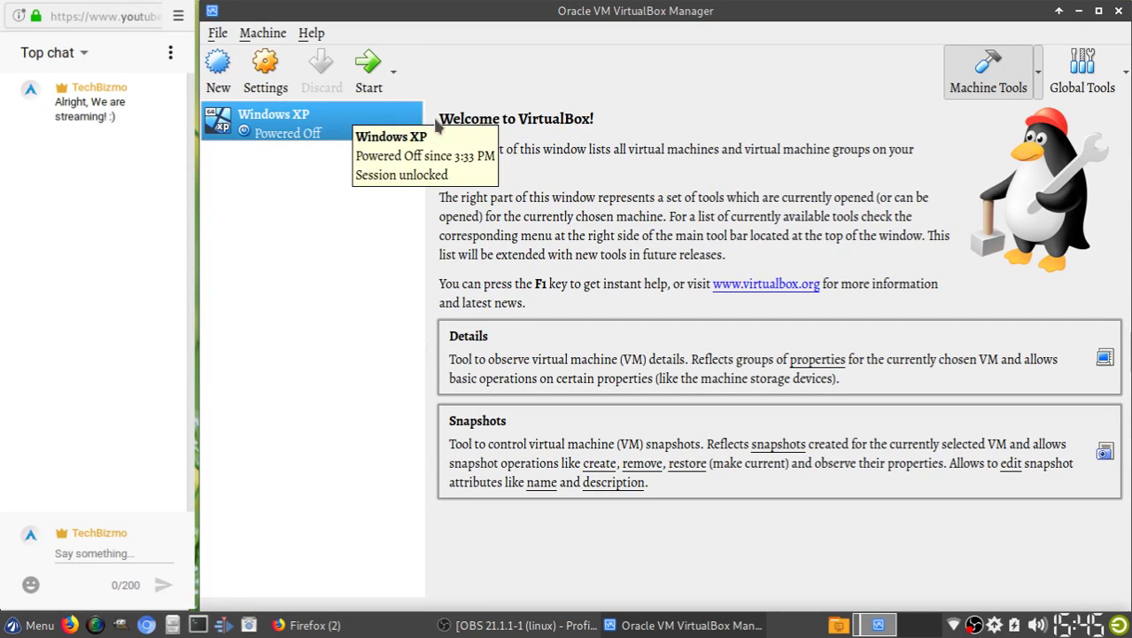
pyautogui.click(265, 75)
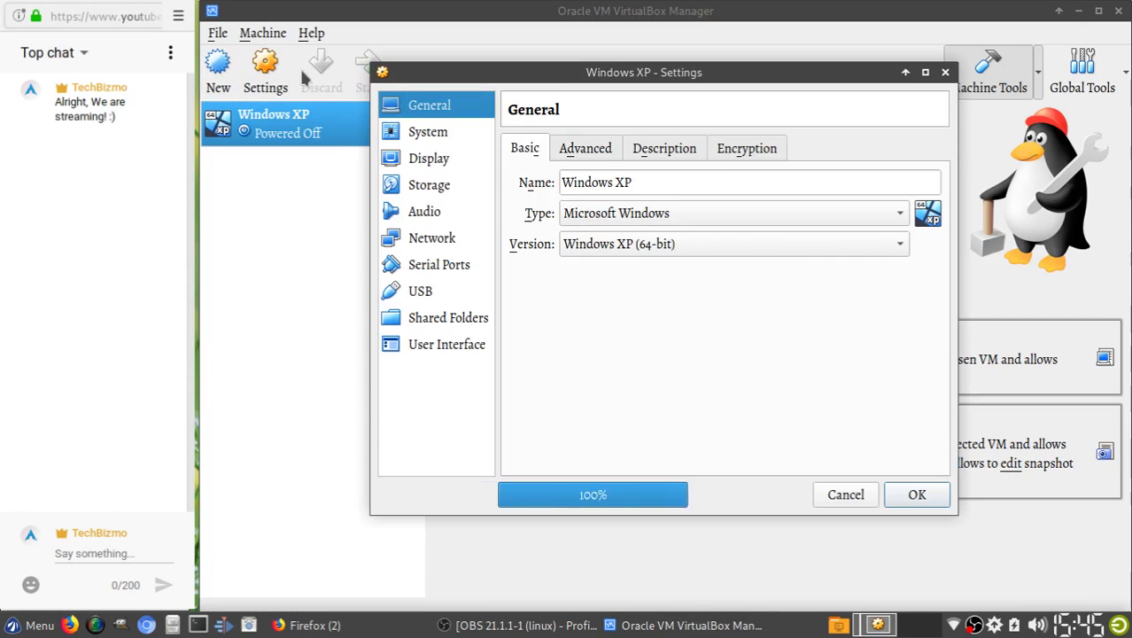
pyautogui.click(425, 144)
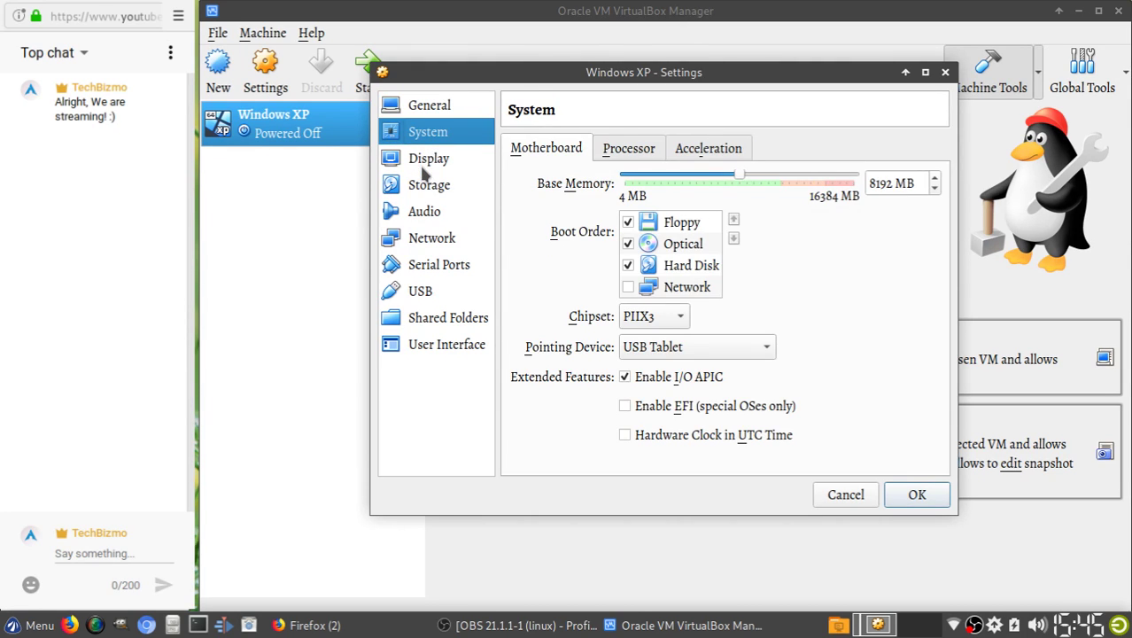
pyautogui.click(422, 165)
pyautogui.click(427, 188)
pyautogui.click(445, 213)
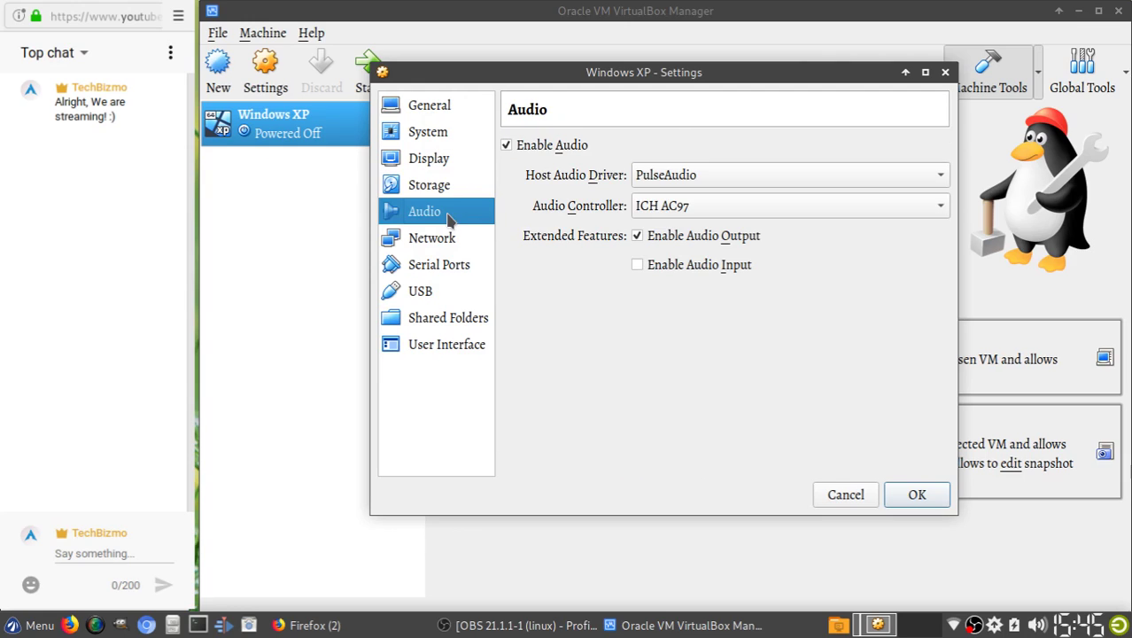
pyautogui.click(454, 239)
pyautogui.click(455, 265)
pyautogui.click(439, 293)
pyautogui.click(435, 319)
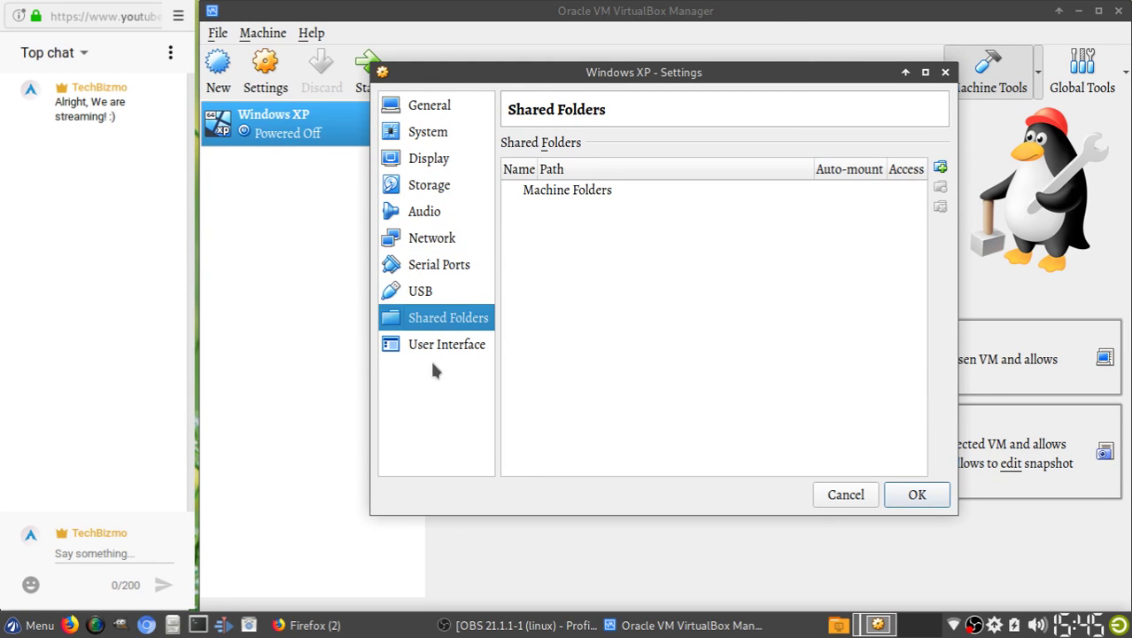
pyautogui.click(443, 351)
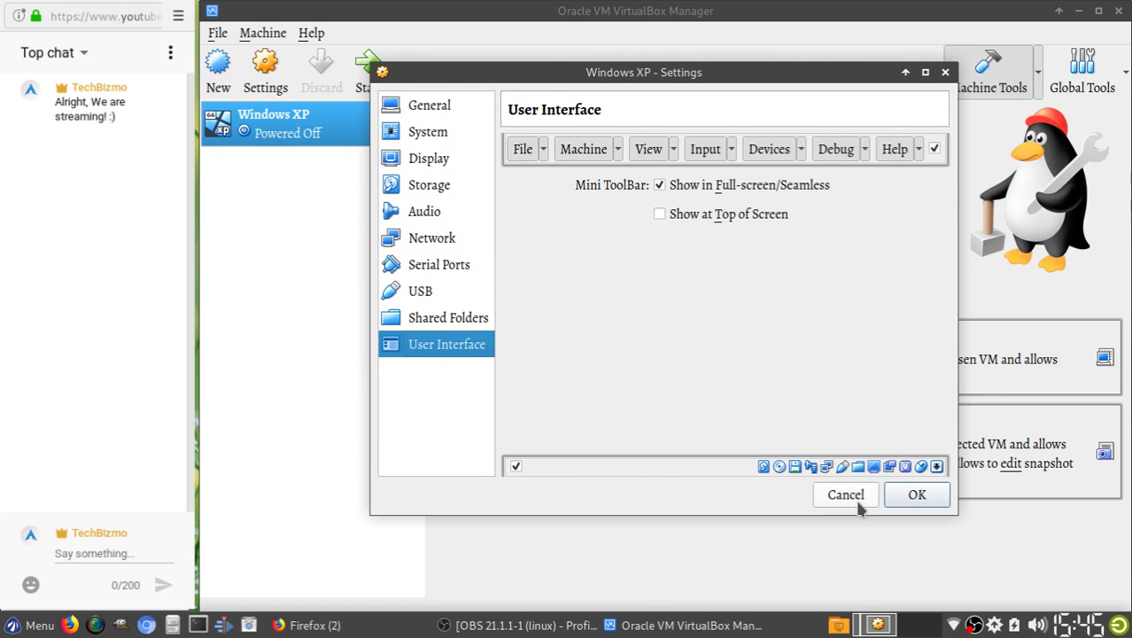
pyautogui.click(853, 497)
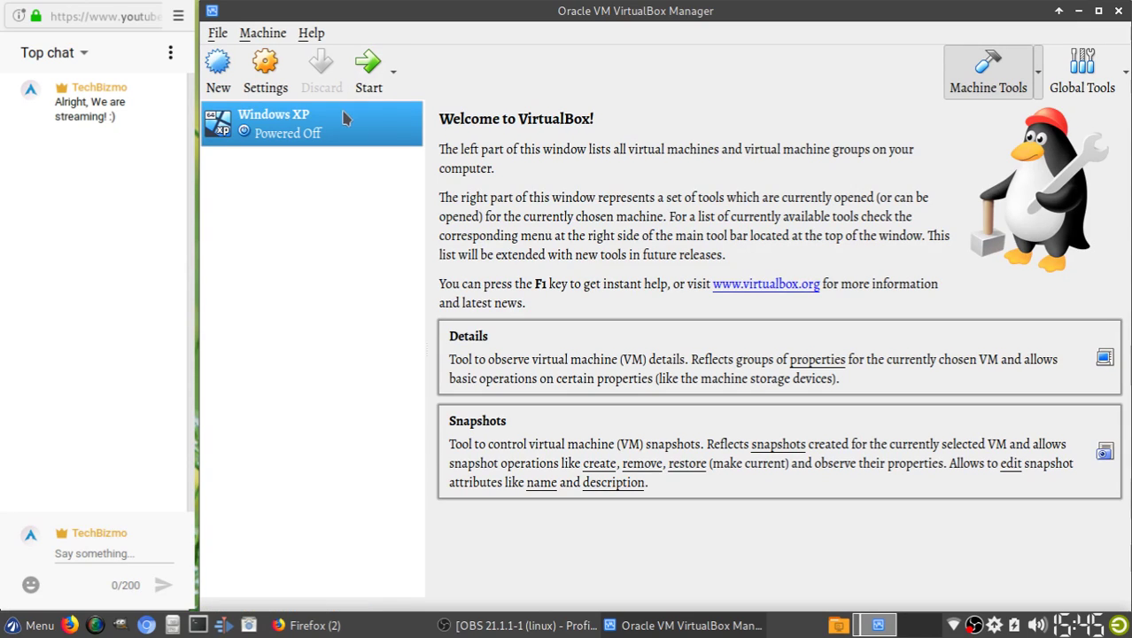
pyautogui.click(366, 75)
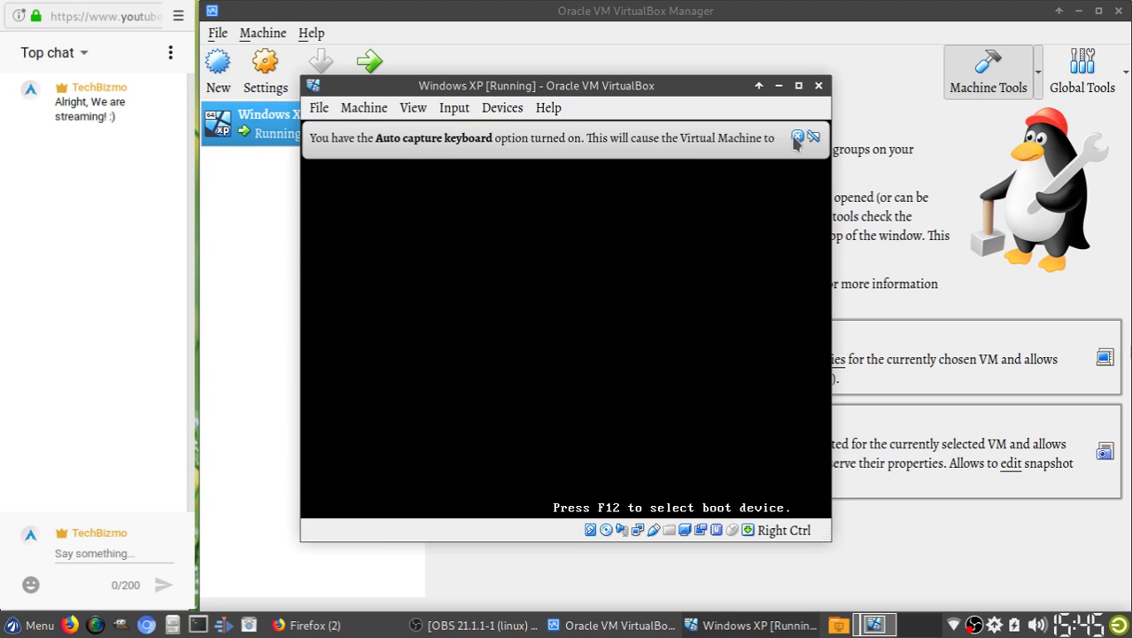
# Dismiss the auto-capture notice and enlarge the running Windows XP window leftward and upward
pyautogui.click(797, 138)
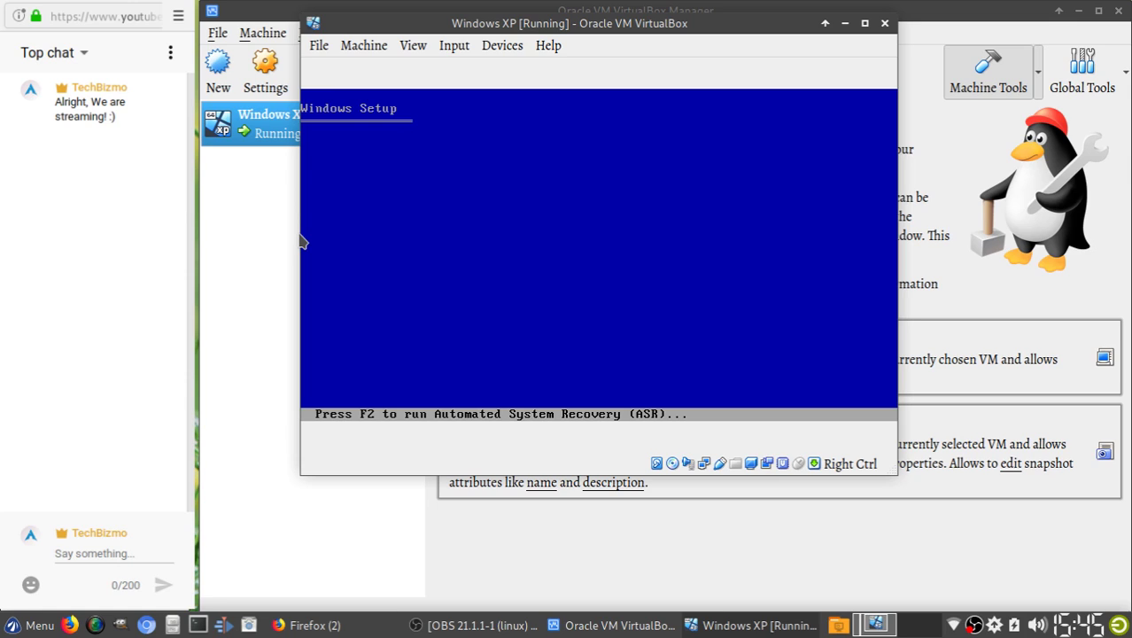
pyautogui.click(299, 246)
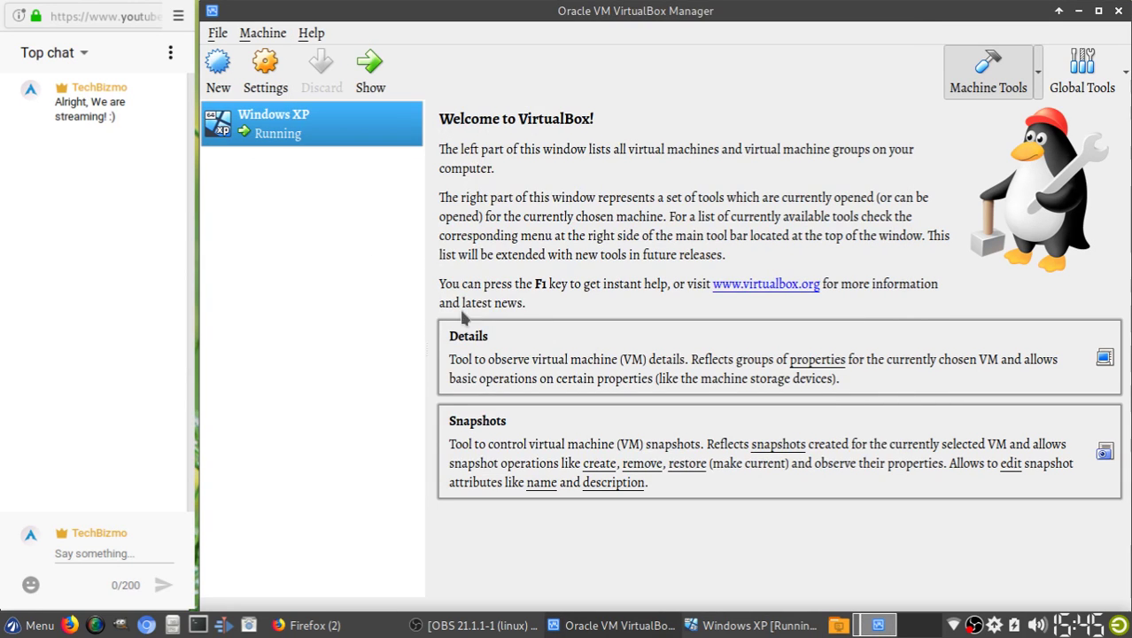
pyautogui.click(700, 631)
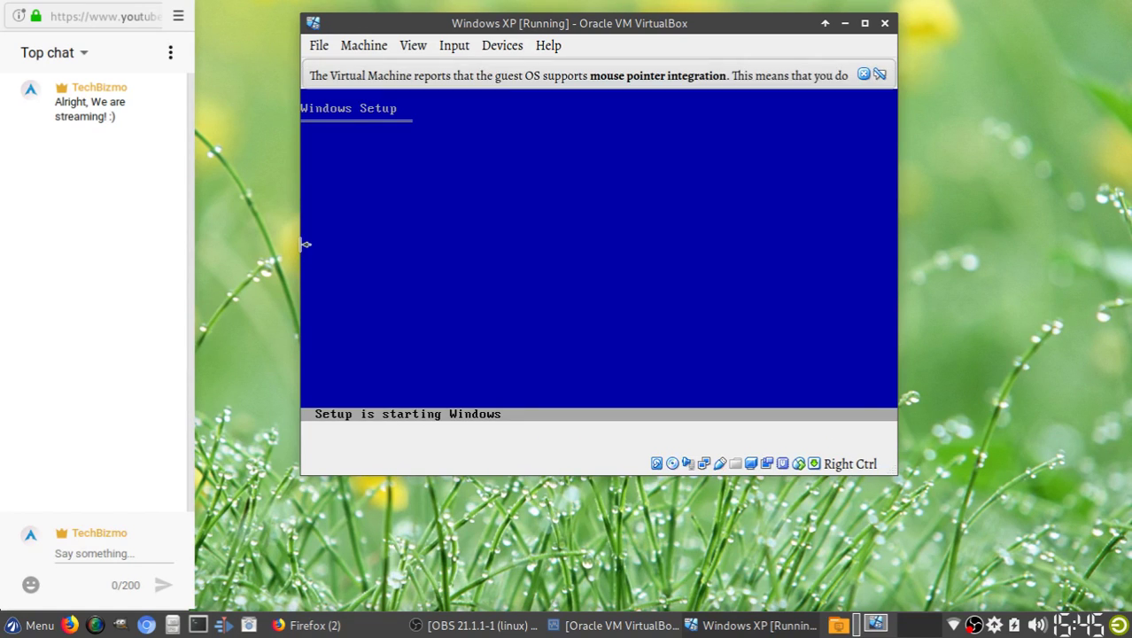
pyautogui.moveTo(300, 246); pyautogui.dragTo(202, 241)
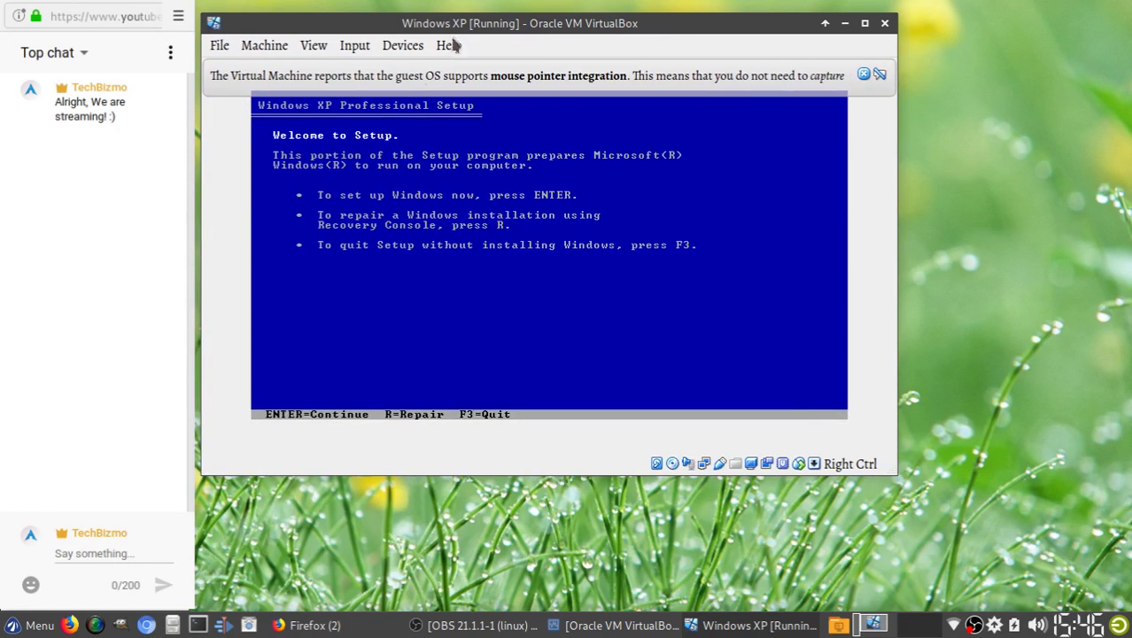
pyautogui.moveTo(490, 13); pyautogui.dragTo(490, 0)
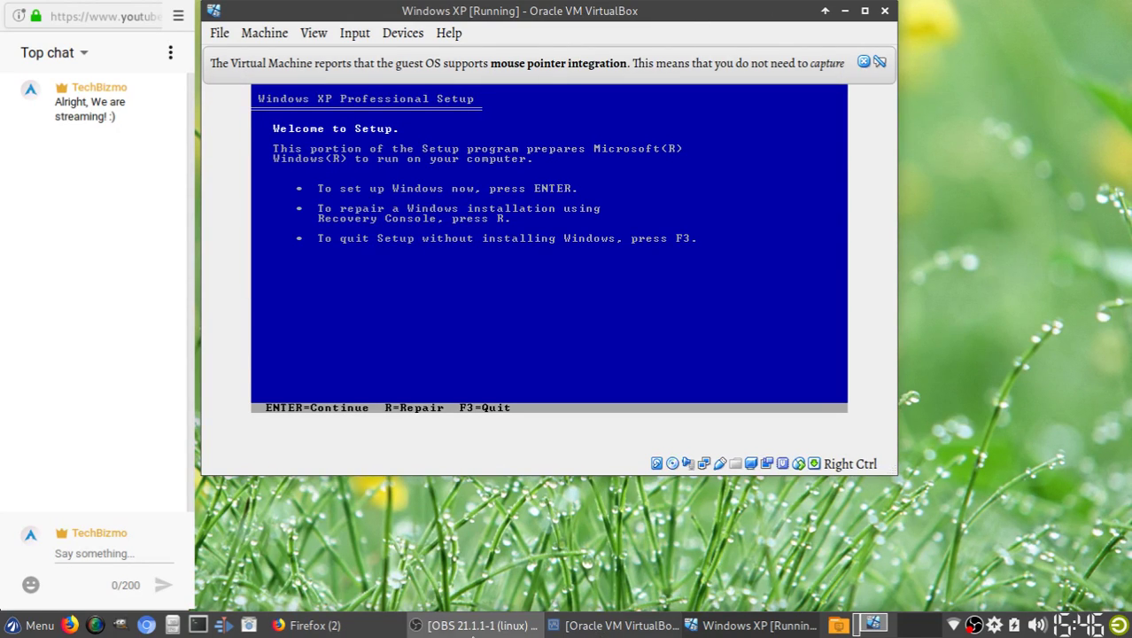
pyautogui.click(478, 626)
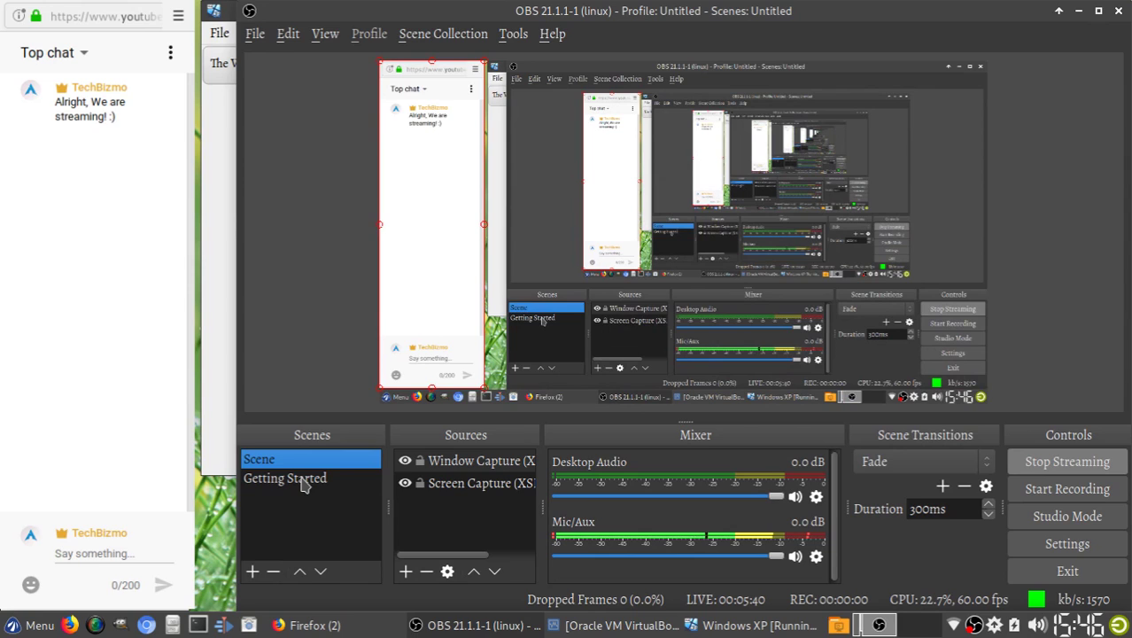
# Dismiss the mouse integration notice and enlarge the VM window to fill the screen
pyautogui.click(1080, 11)
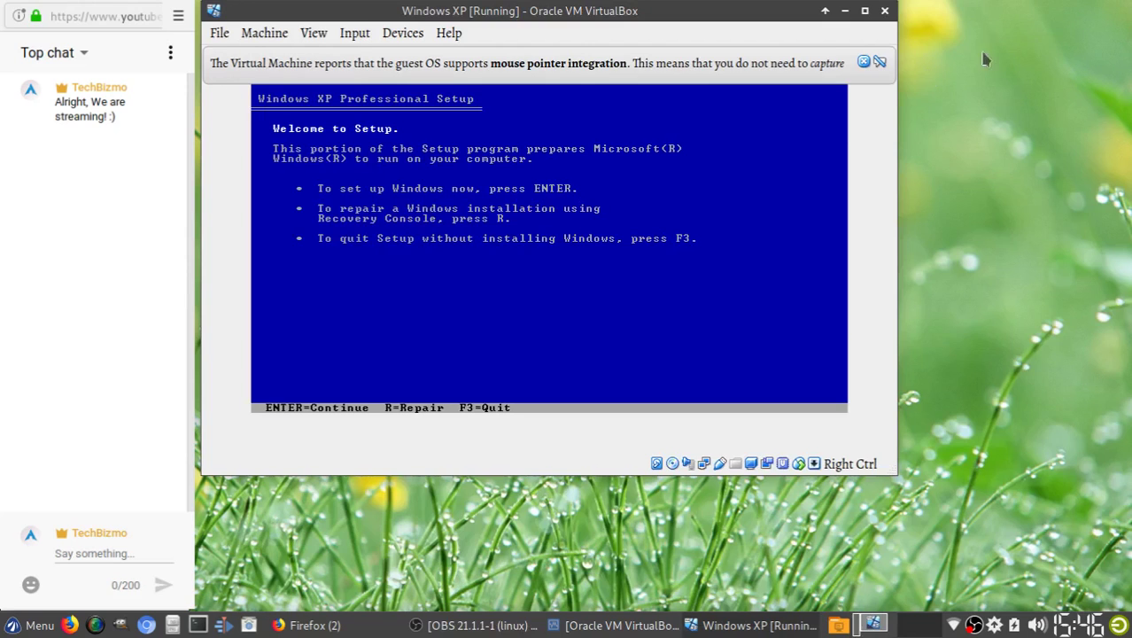
pyautogui.click(864, 62)
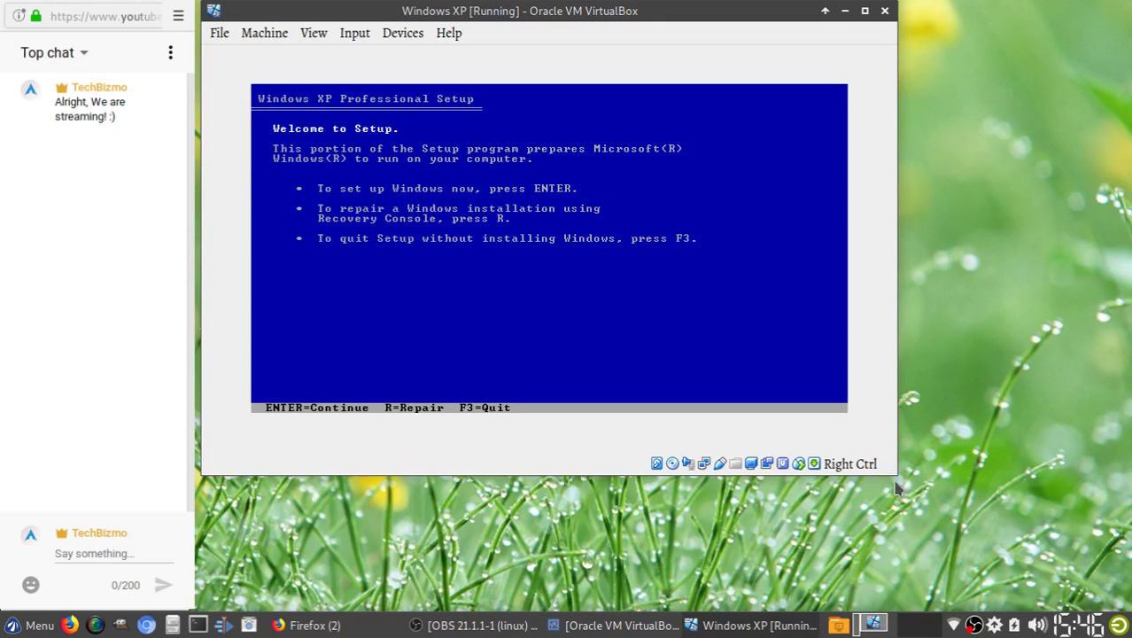
pyautogui.moveTo(893, 469); pyautogui.dragTo(1130, 612)
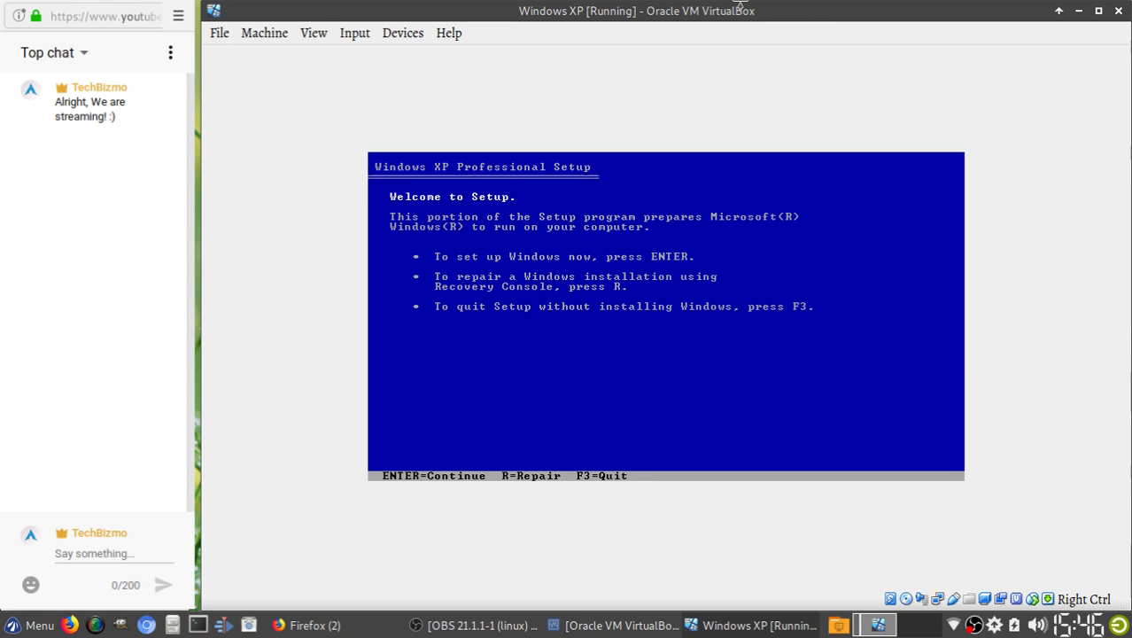
# In OBS, add Scene 2 with a Screen Capture (XSHM) source, then minimize OBS
pyautogui.click(474, 625)
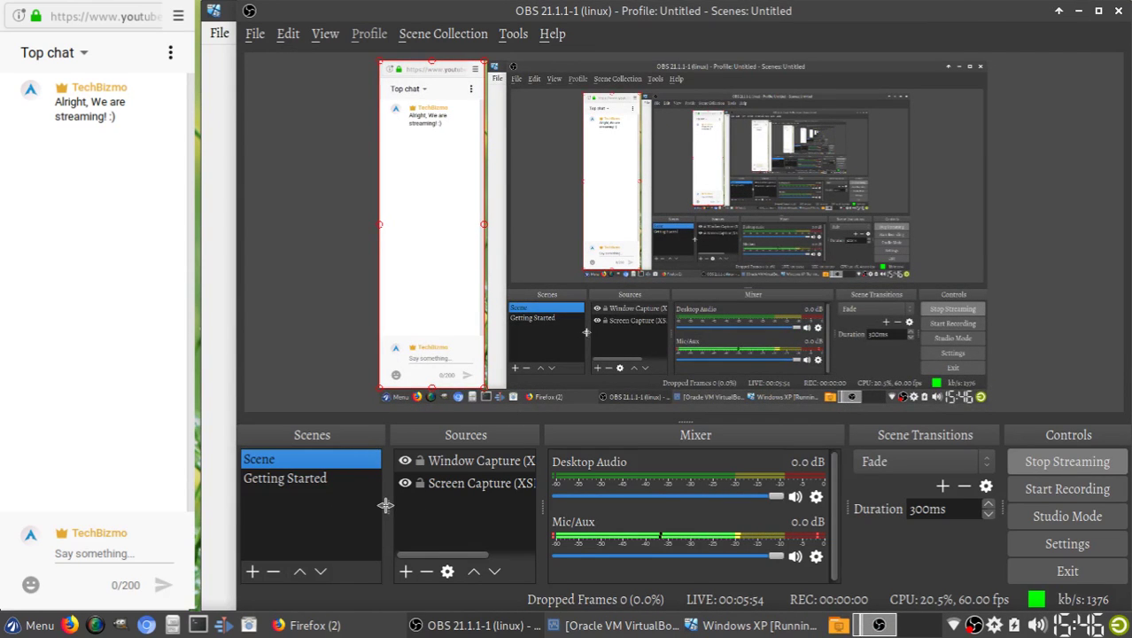
pyautogui.click(251, 571)
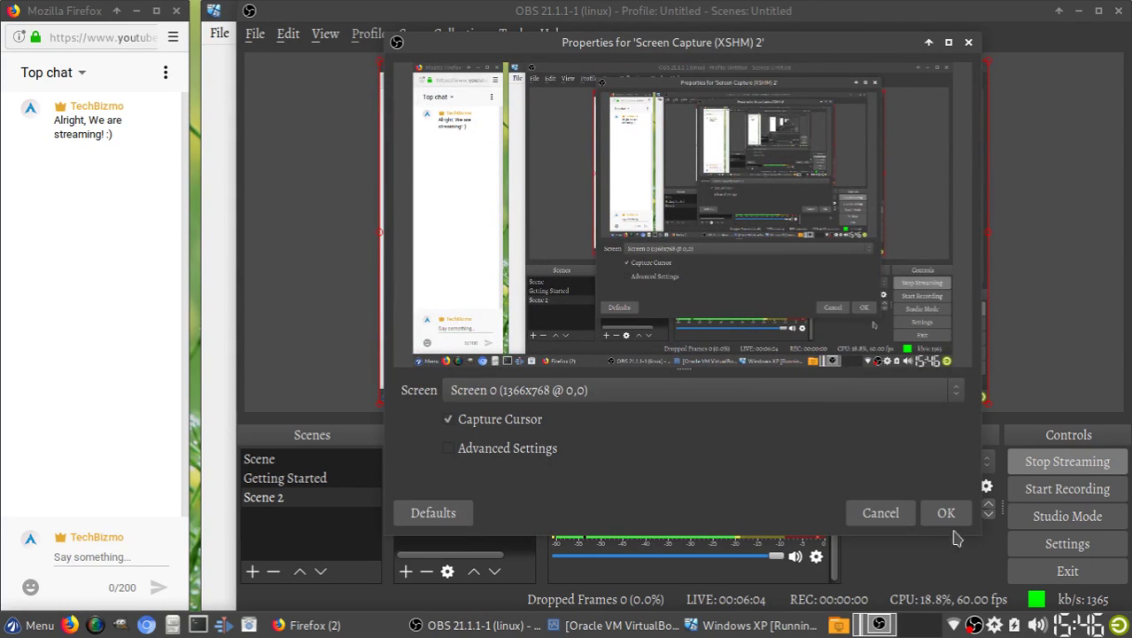
pyautogui.click(941, 512)
pyautogui.click(133, 10)
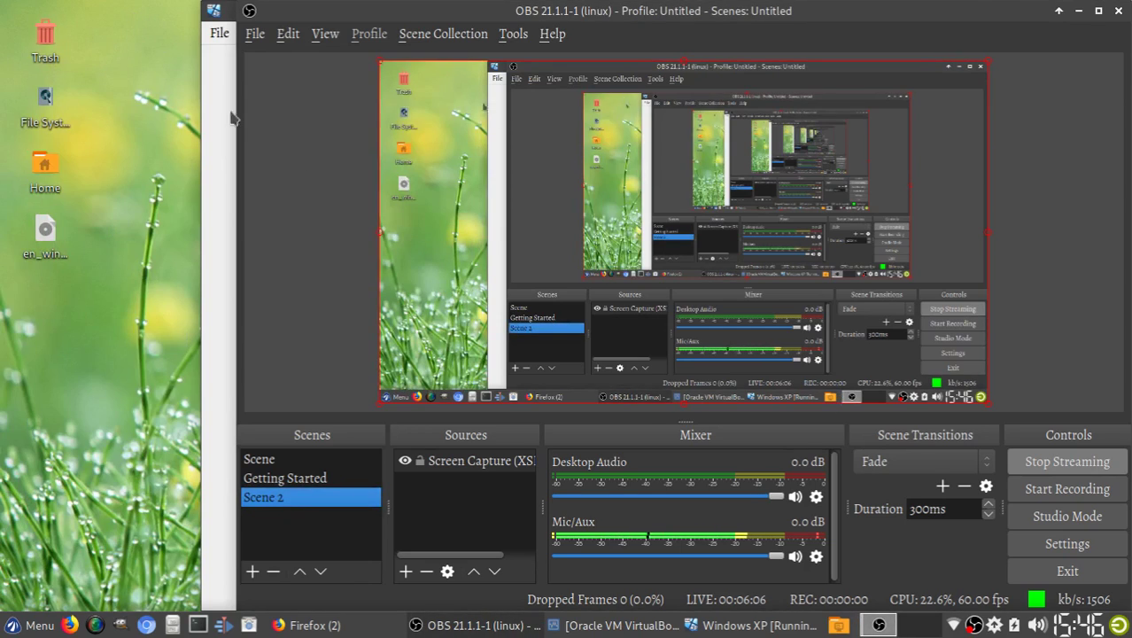
pyautogui.click(1080, 10)
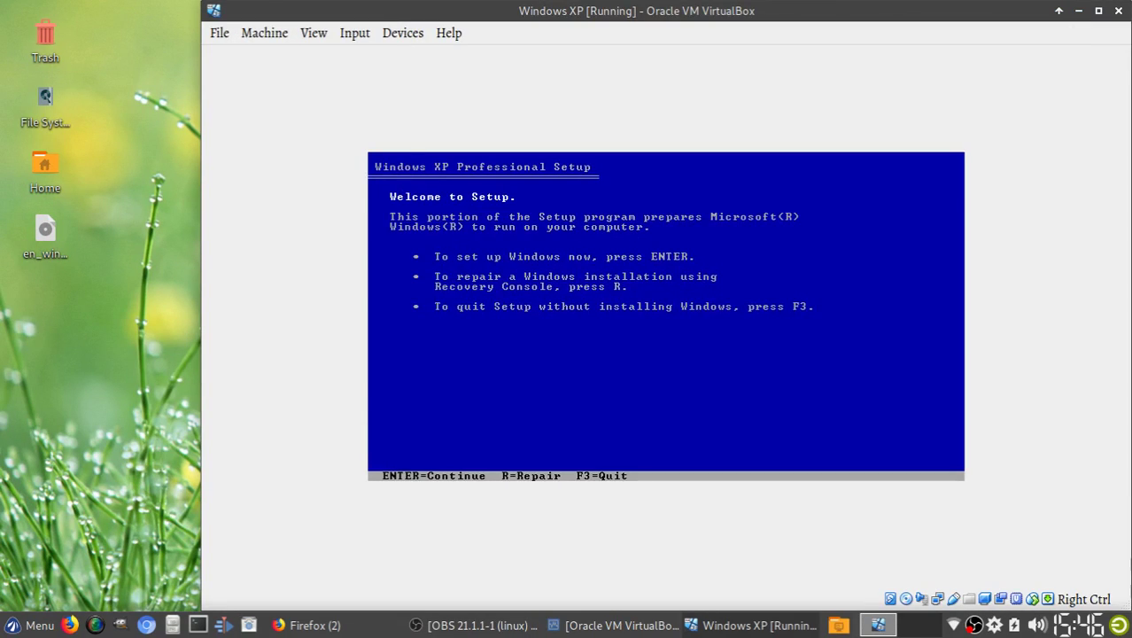
# Maximize the VM window and switch it to Full-screen Mode
pyautogui.click(1099, 10)
pyautogui.click(122, 39)
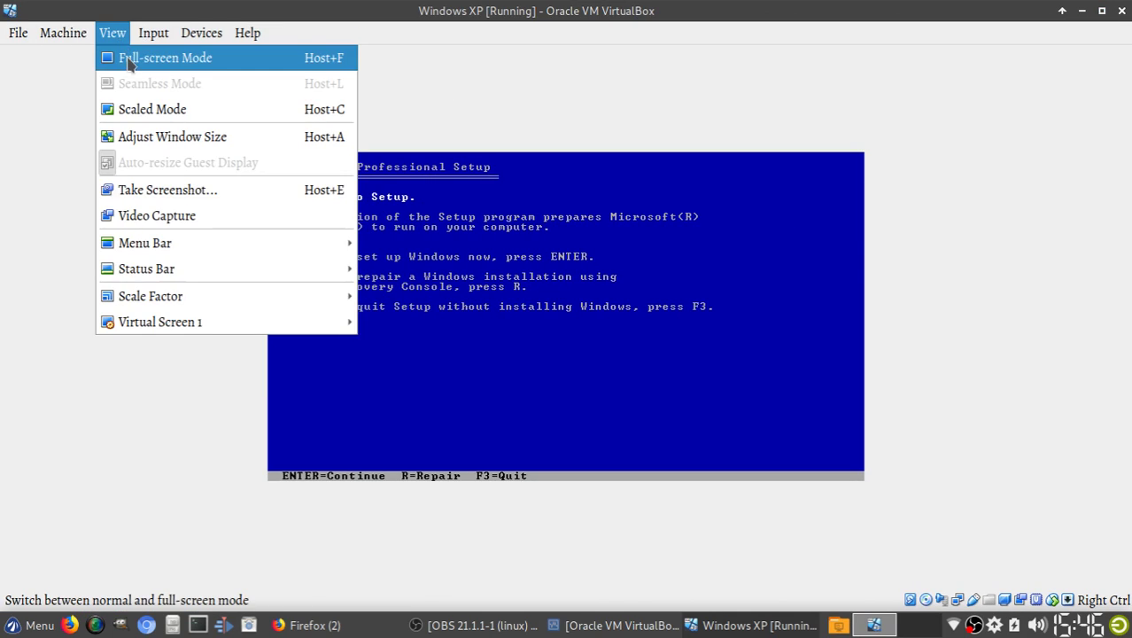
pyautogui.click(136, 54)
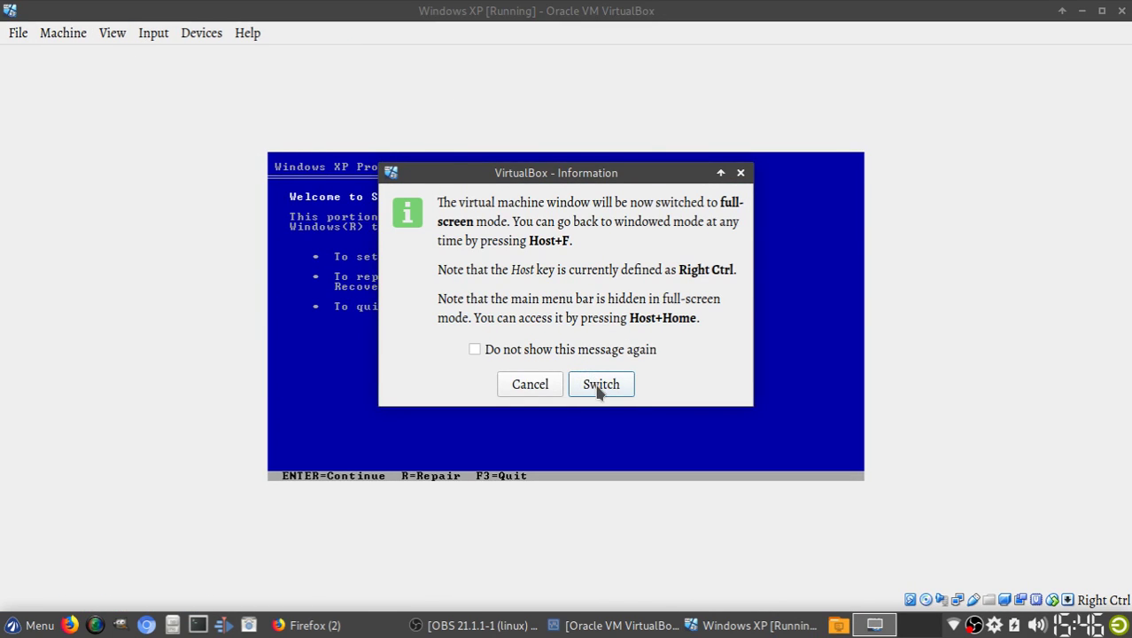
pyautogui.click(597, 384)
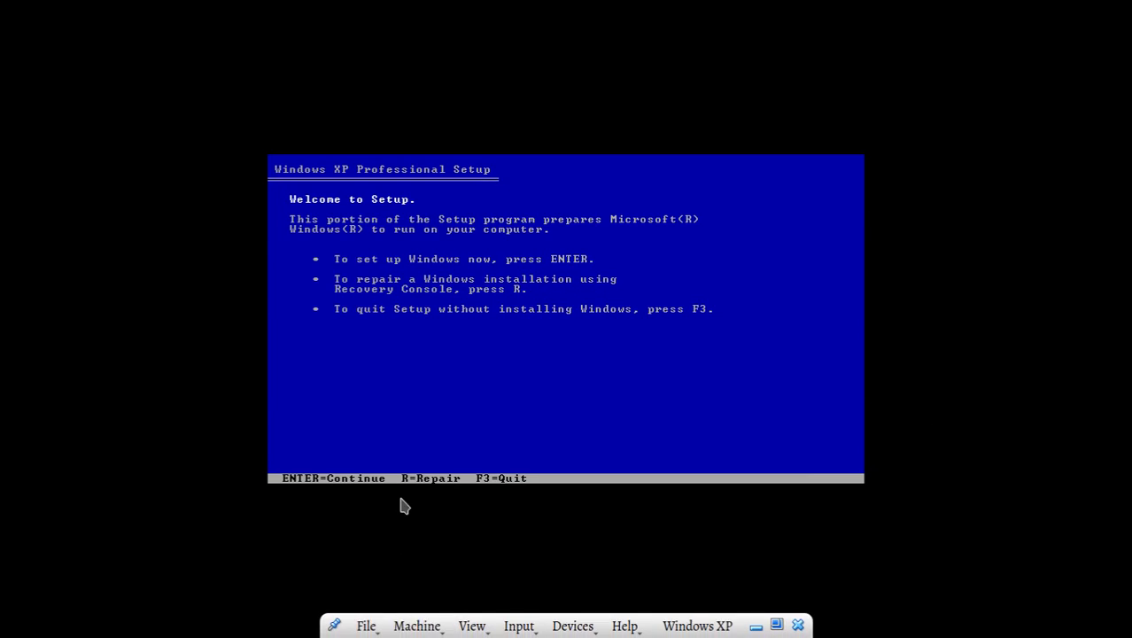
# Switch the VM from full-screen to Scaled Mode and maximize the scaled window
pyautogui.click(369, 625)
pyautogui.click(482, 636)
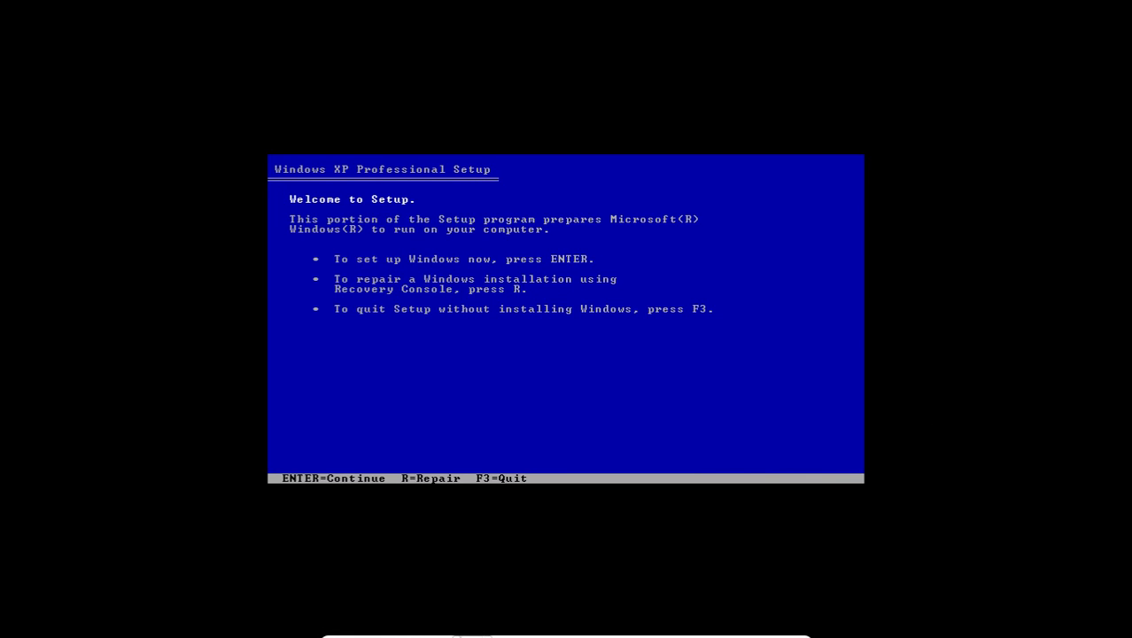
pyautogui.click(470, 623)
pyautogui.click(535, 495)
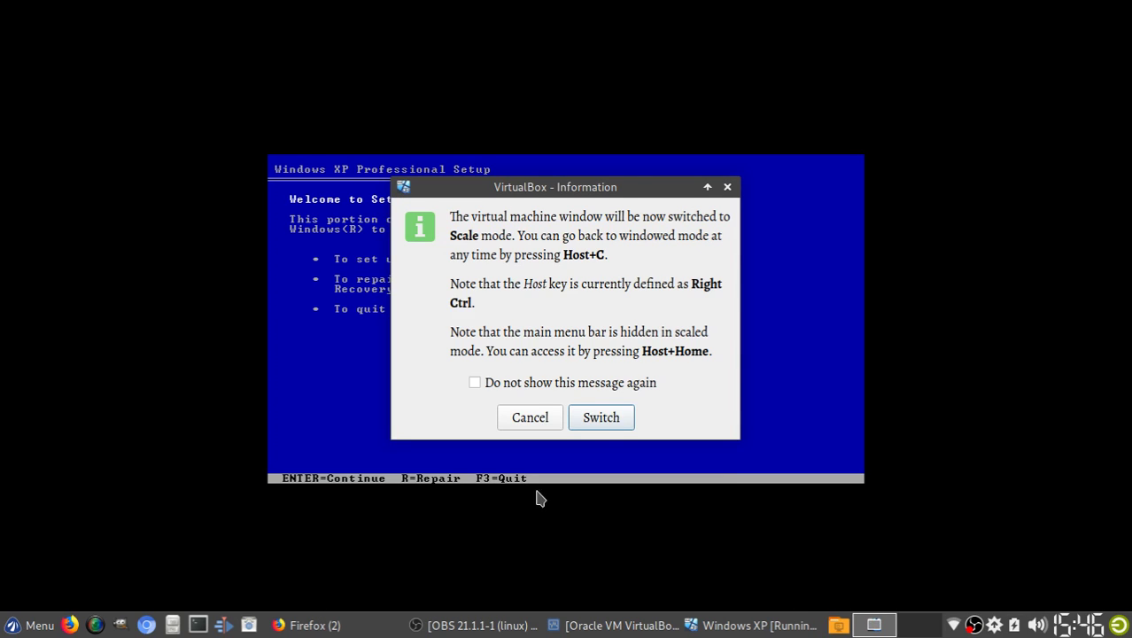
pyautogui.click(609, 424)
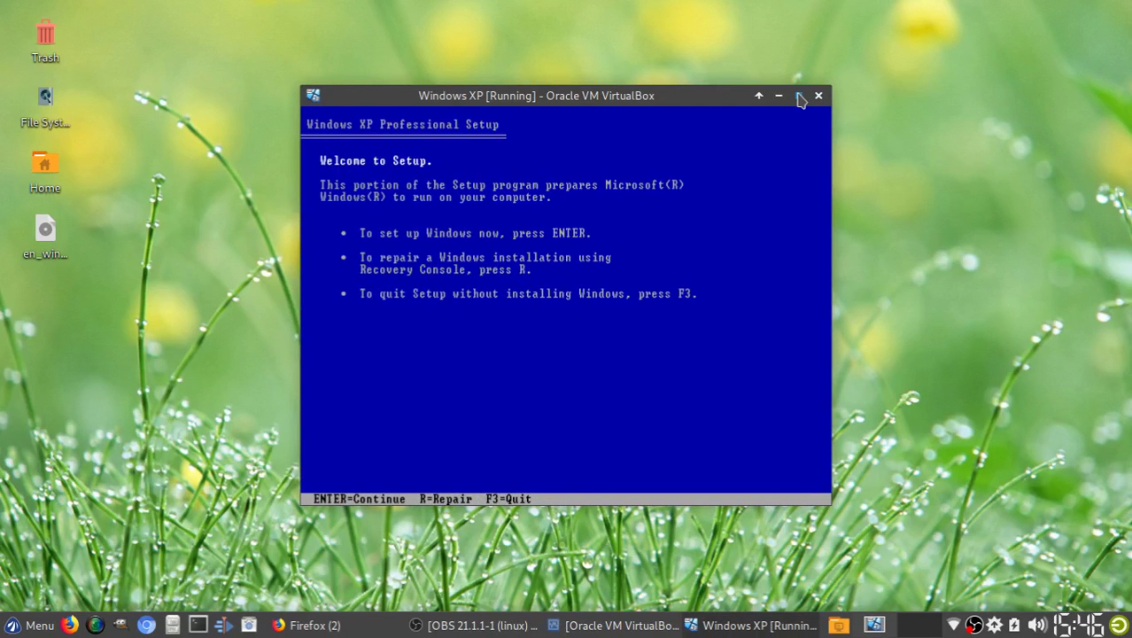
pyautogui.click(799, 96)
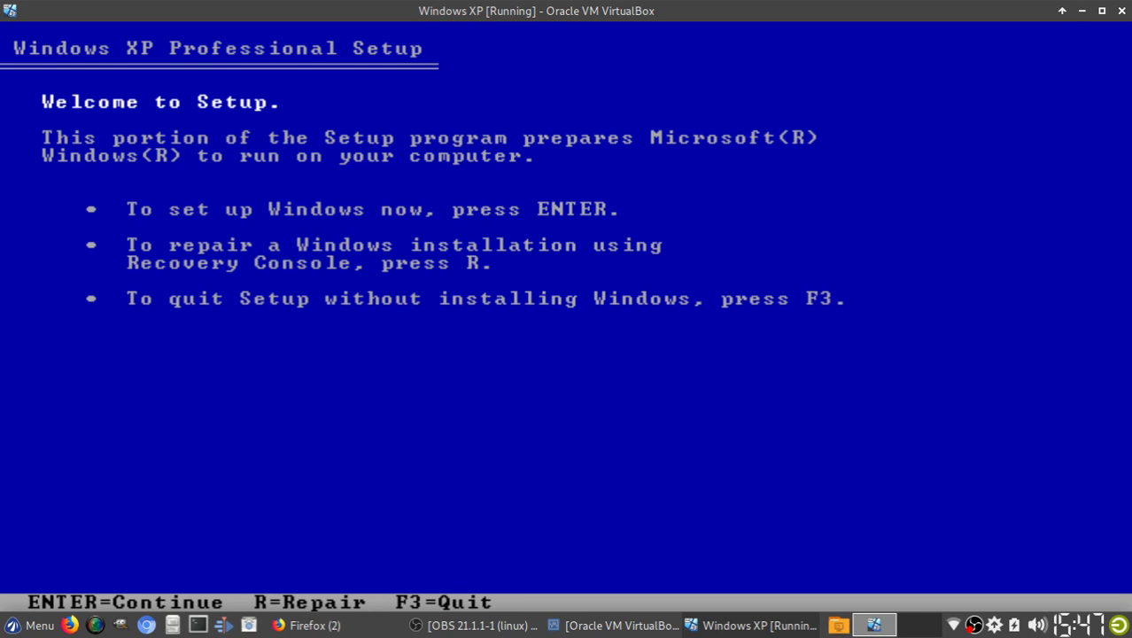
# Continue setup, accept the licence with F8, use the unpartitioned space, and format it as NTFS
pyautogui.press('Return')
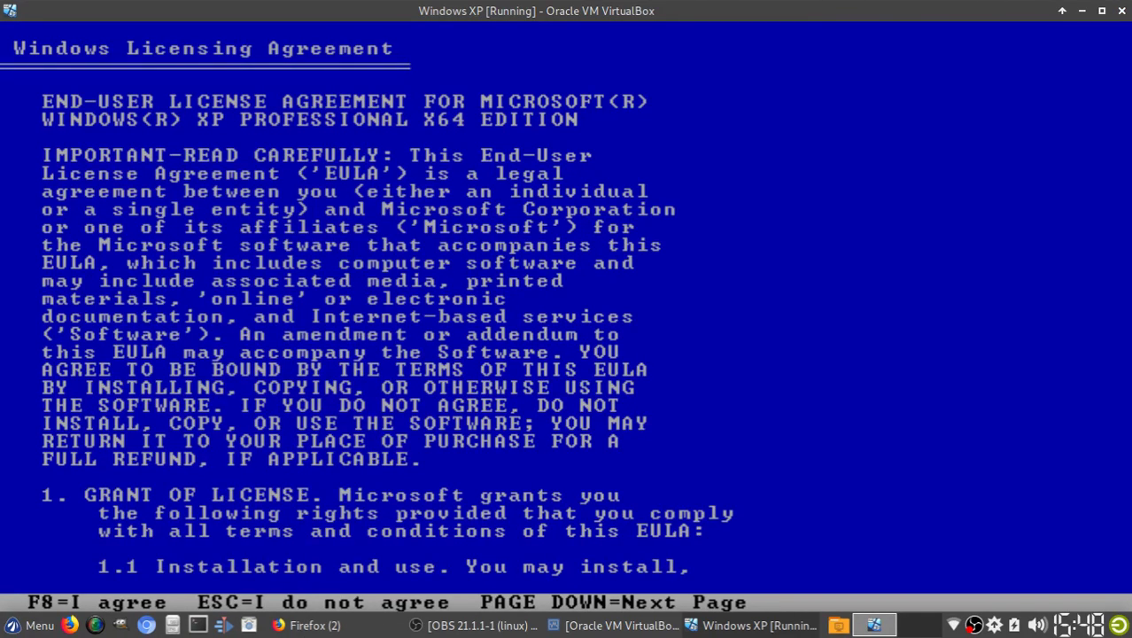
pyautogui.press('F8')
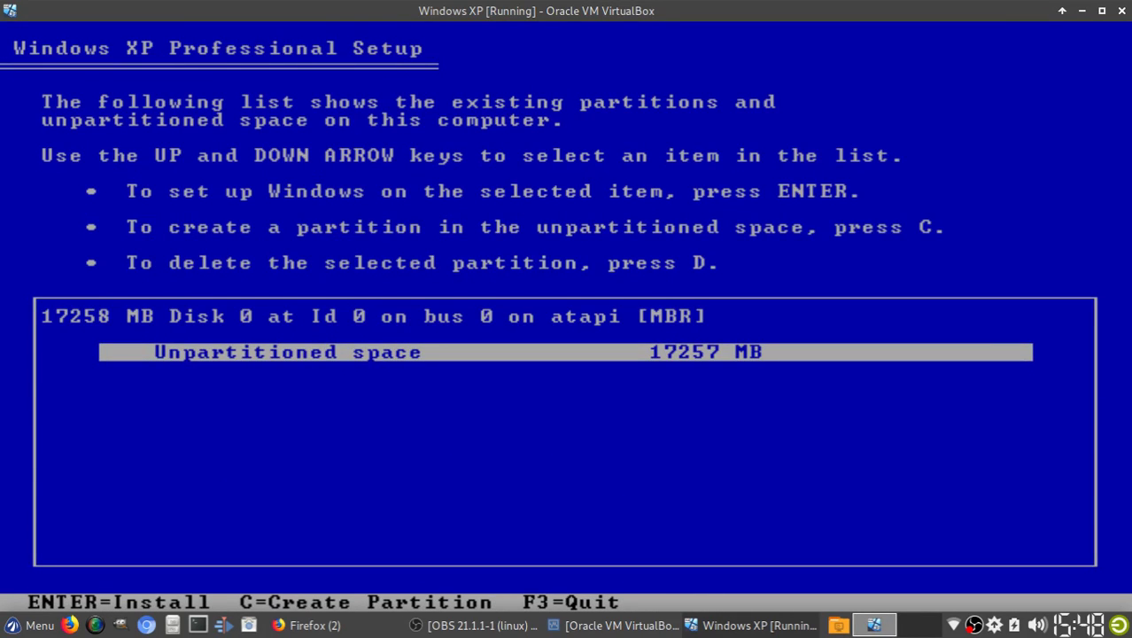
pyautogui.press('Return')
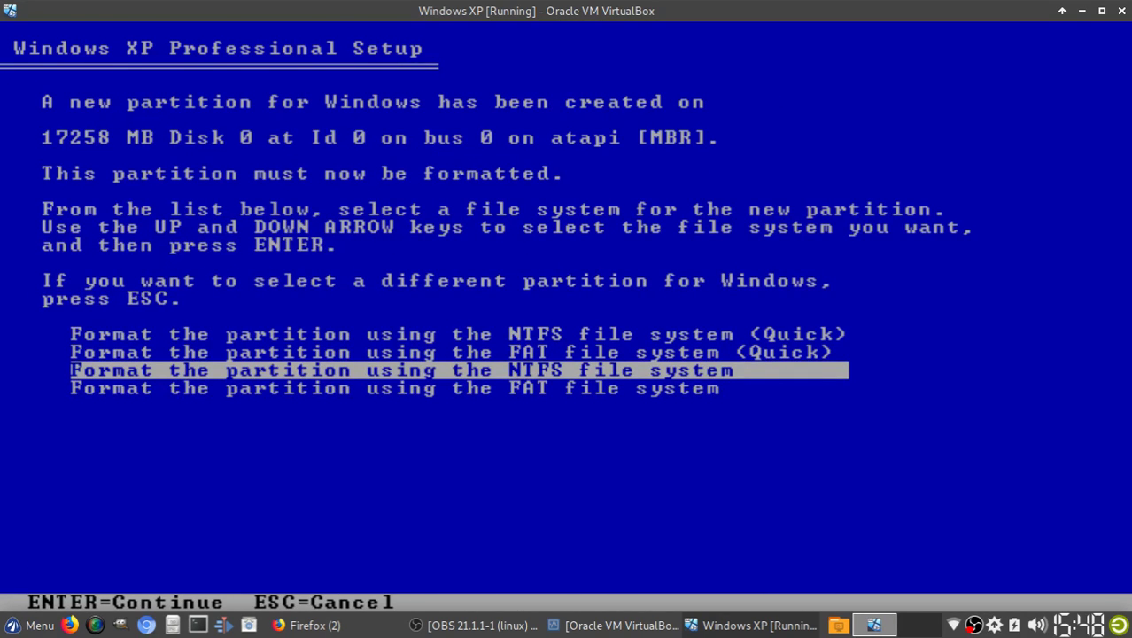
pyautogui.press('Return')
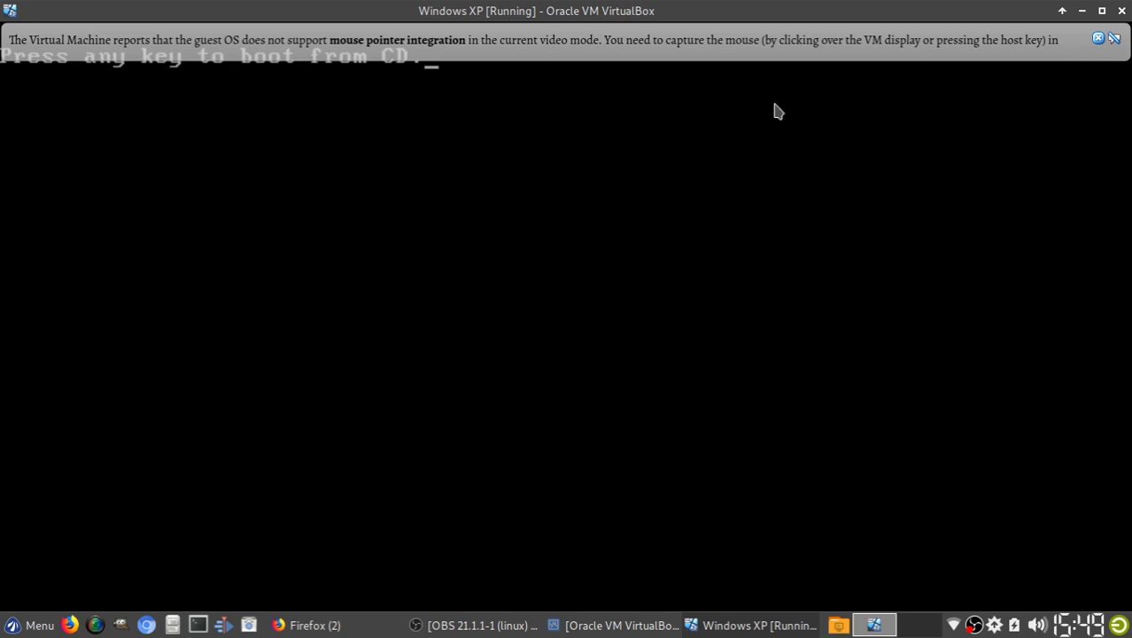
# Dismiss the mouse integration notice, restore the VM window, and resize it to the top-right down to the taskbar
pyautogui.click(1098, 39)
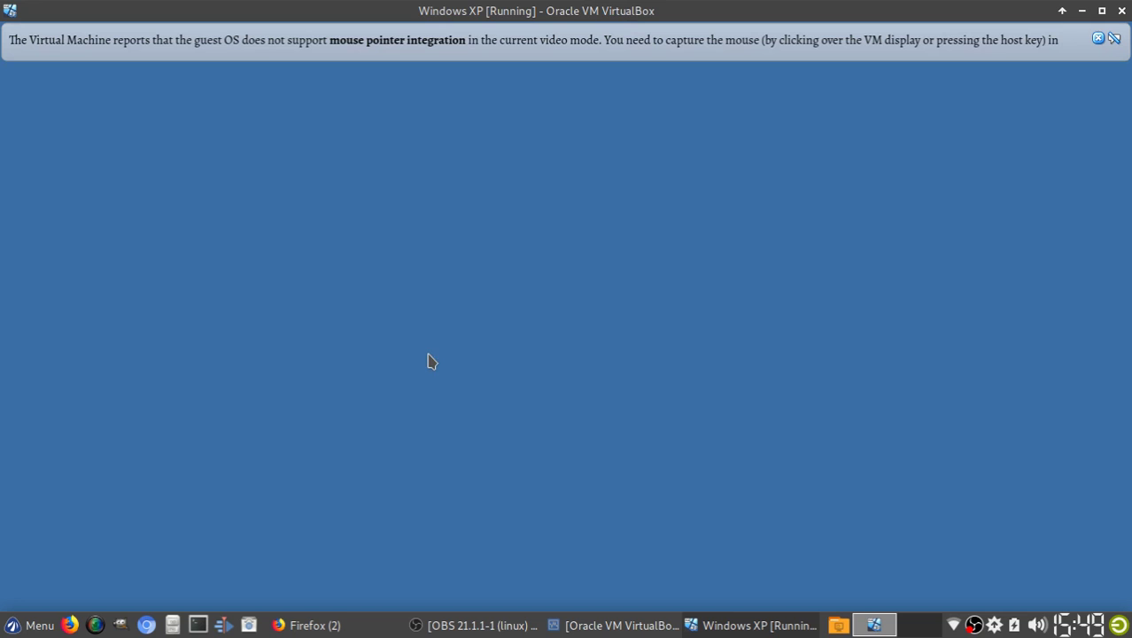
pyautogui.click(1099, 39)
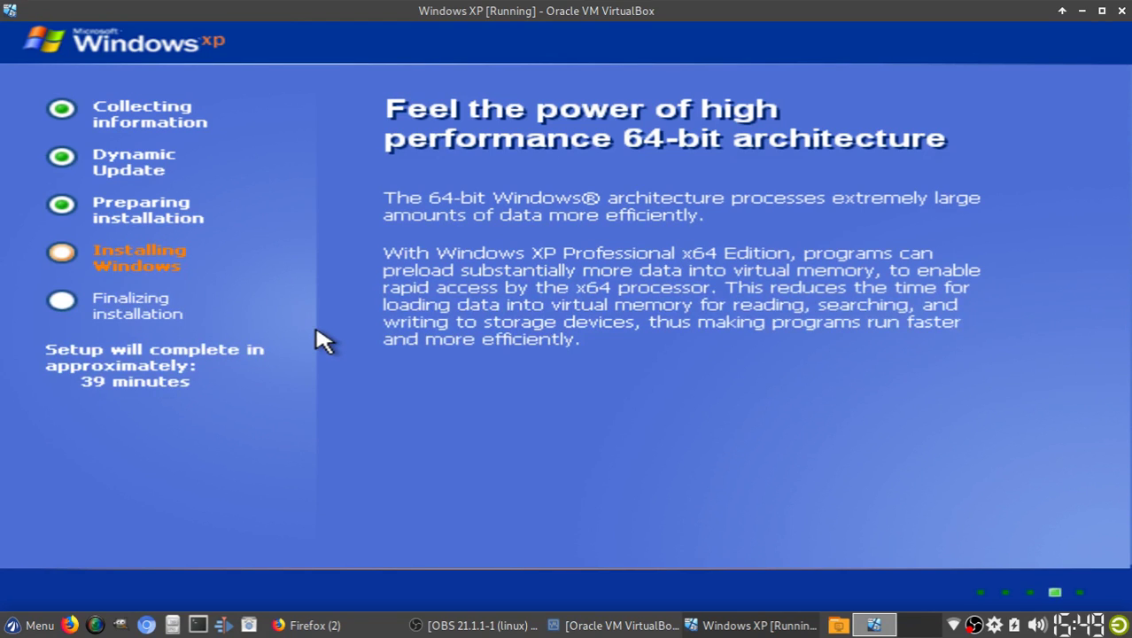
pyautogui.click(1102, 10)
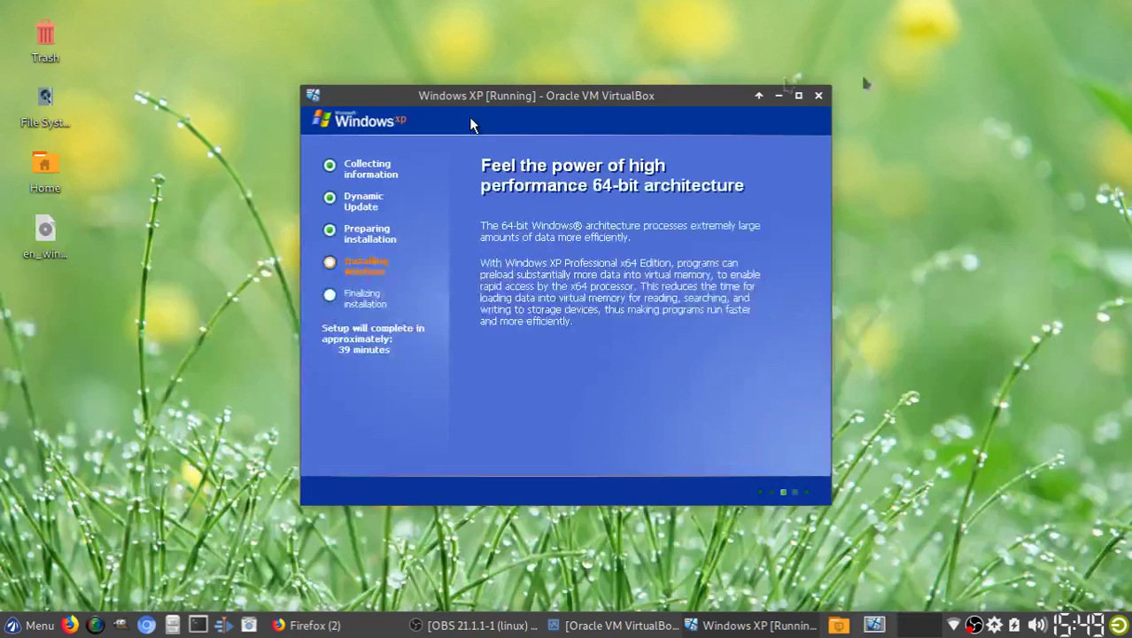
pyautogui.moveTo(521, 124); pyautogui.dragTo(776, 38)
pyautogui.moveTo(608, 420); pyautogui.dragTo(374, 617)
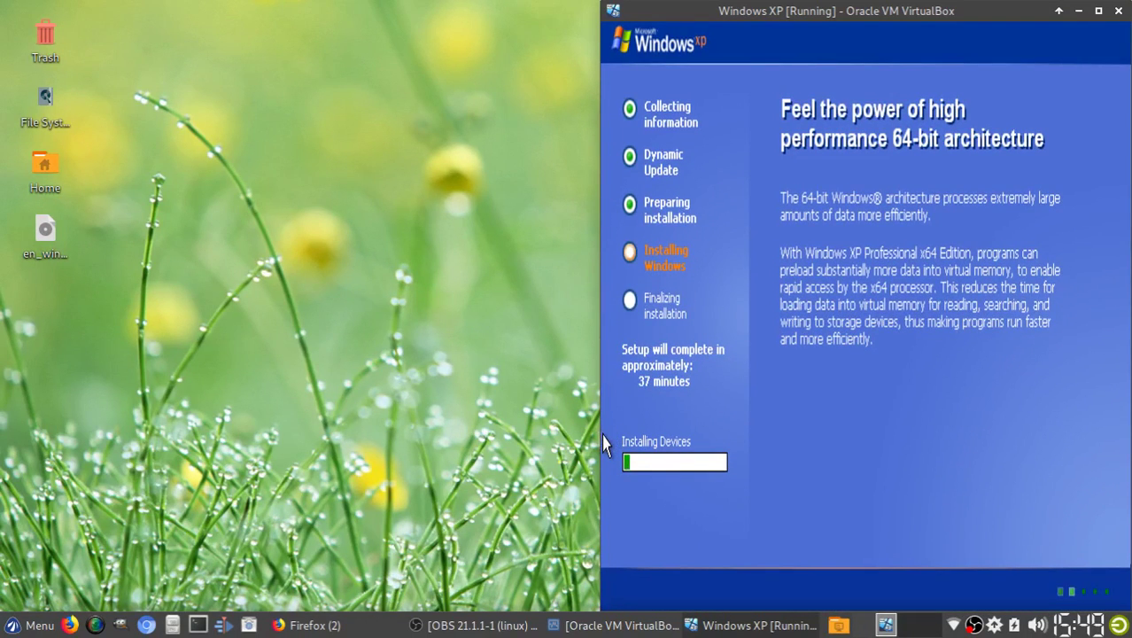
pyautogui.moveTo(601, 438); pyautogui.dragTo(265, 443)
# Switch the OBS stream back to the main Scene and minimize OBS
pyautogui.click(470, 624)
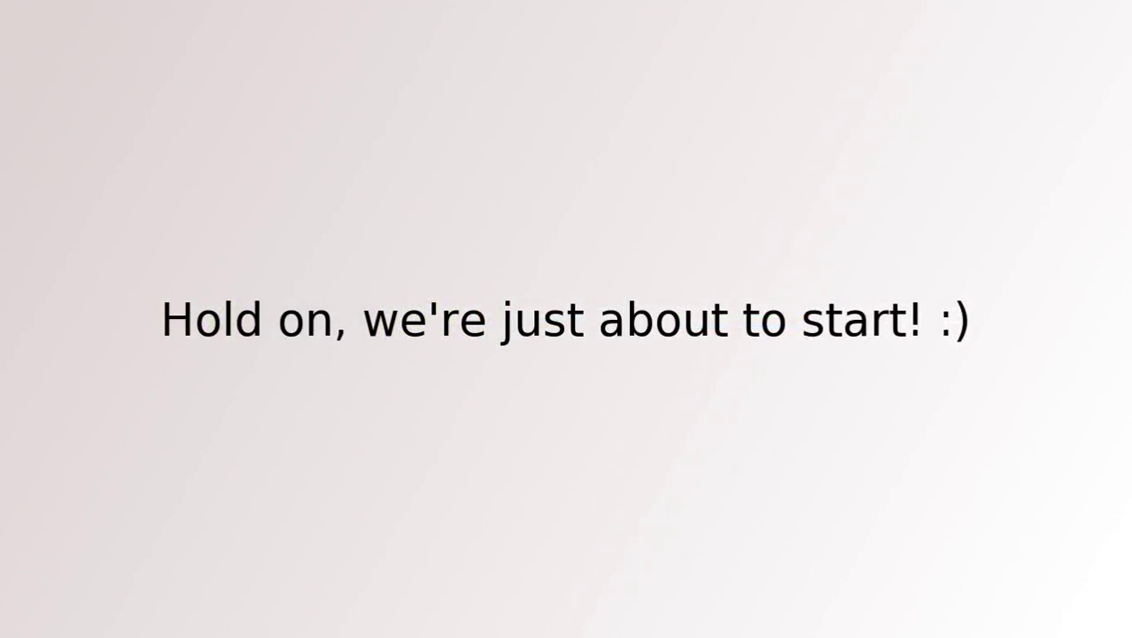
pyautogui.click(292, 460)
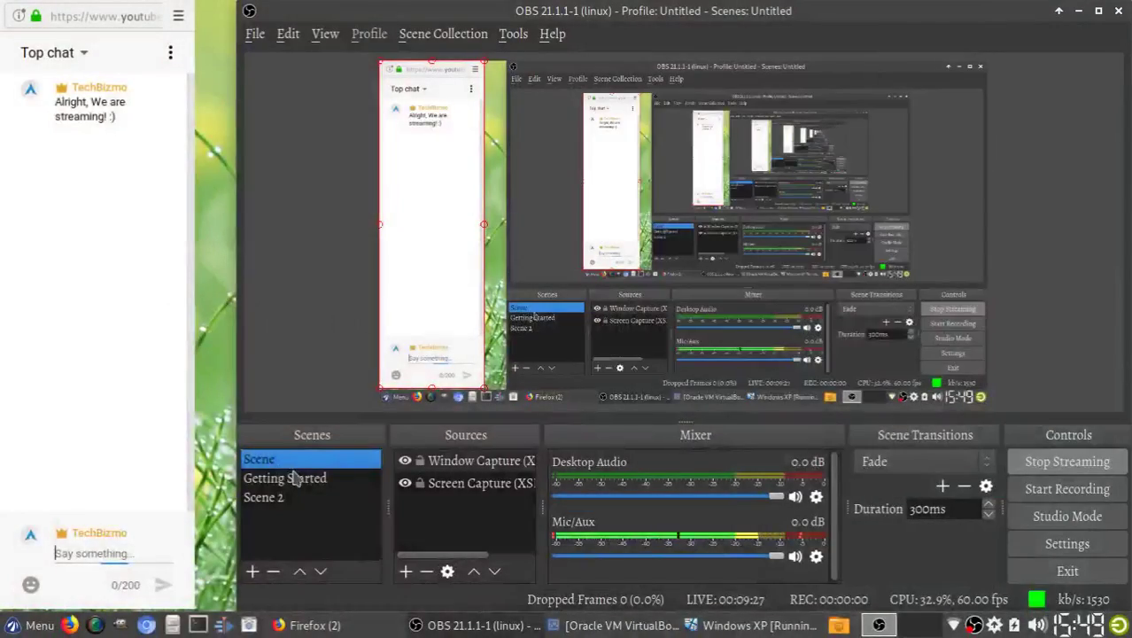
pyautogui.click(1080, 10)
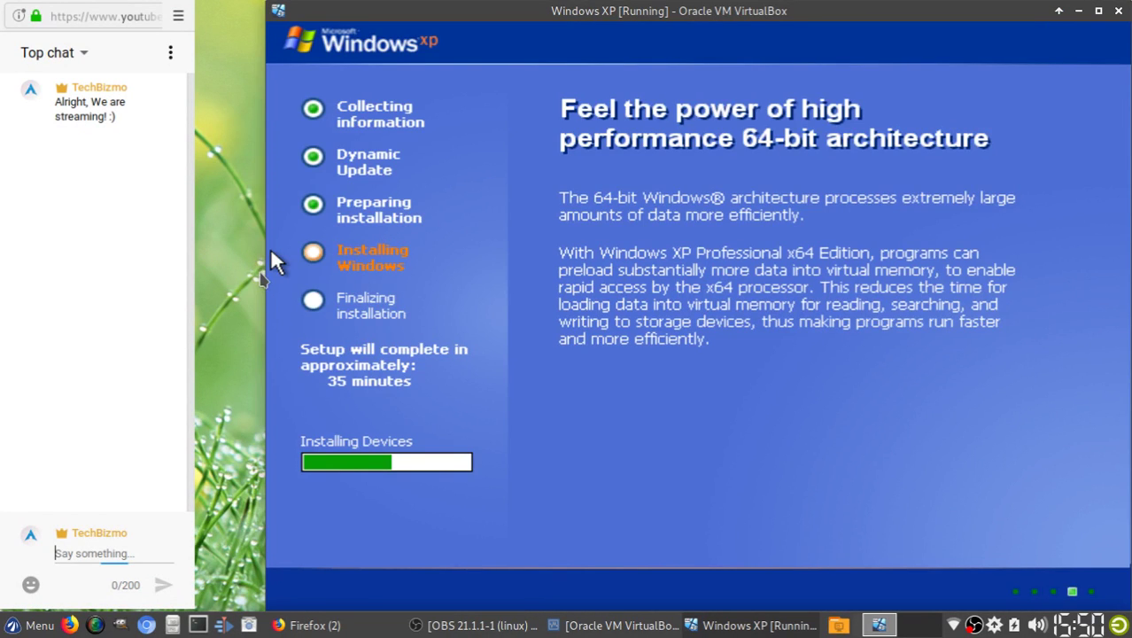
# Bring the Live Dashboard chat forward, widen the VM window leftward, and dismiss the integration notice
pyautogui.click(293, 625)
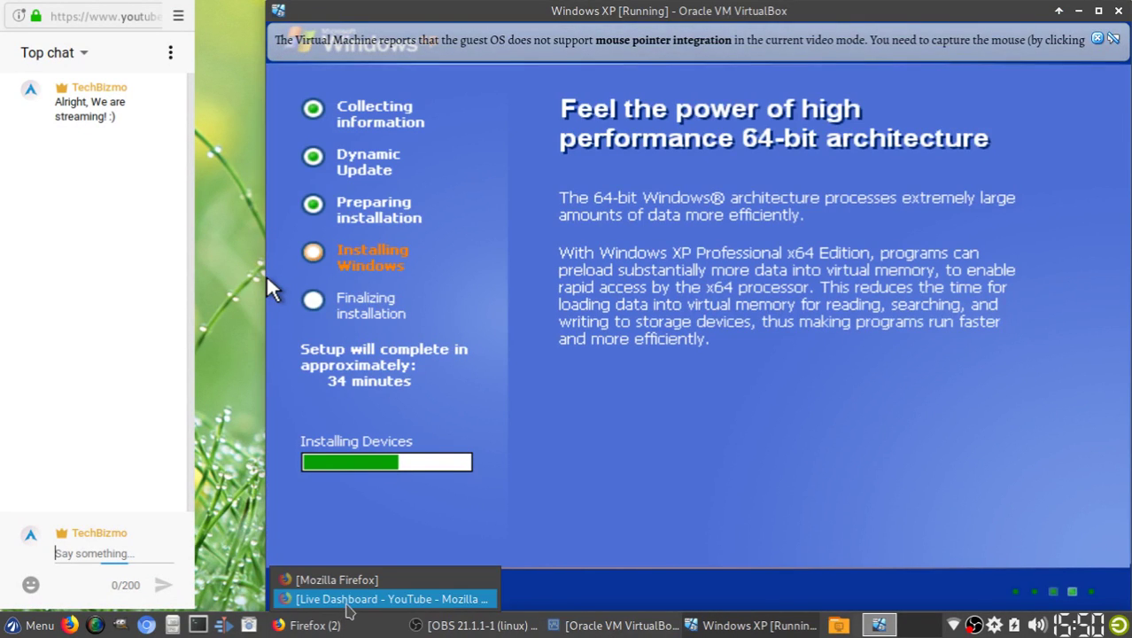
pyautogui.click(348, 601)
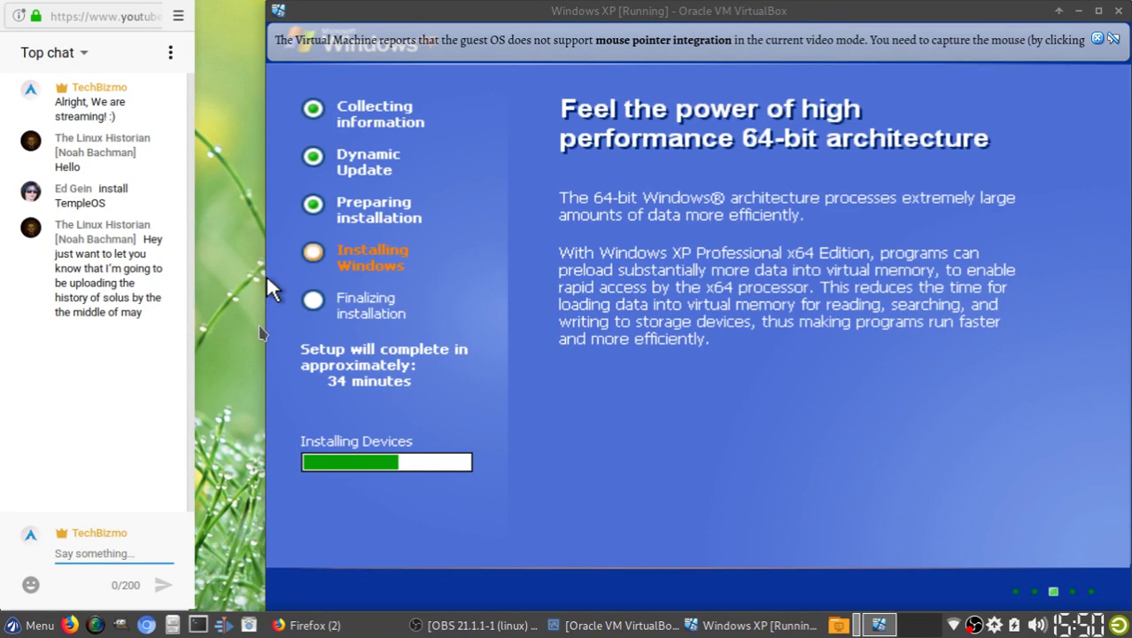
pyautogui.moveTo(259, 333); pyautogui.dragTo(226, 332)
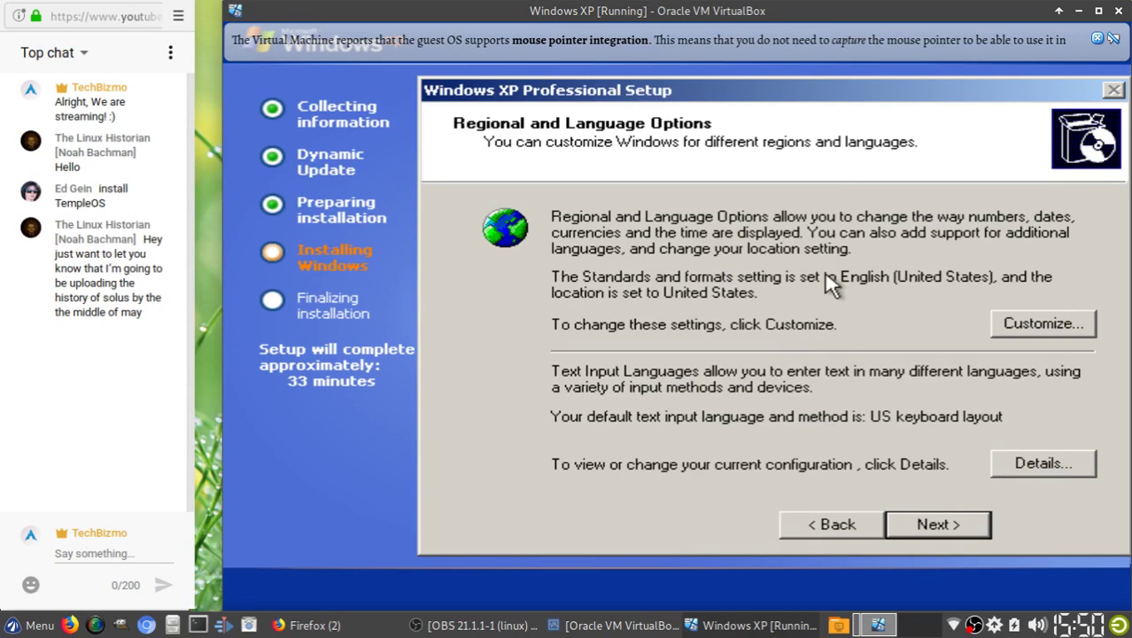
pyautogui.click(1096, 41)
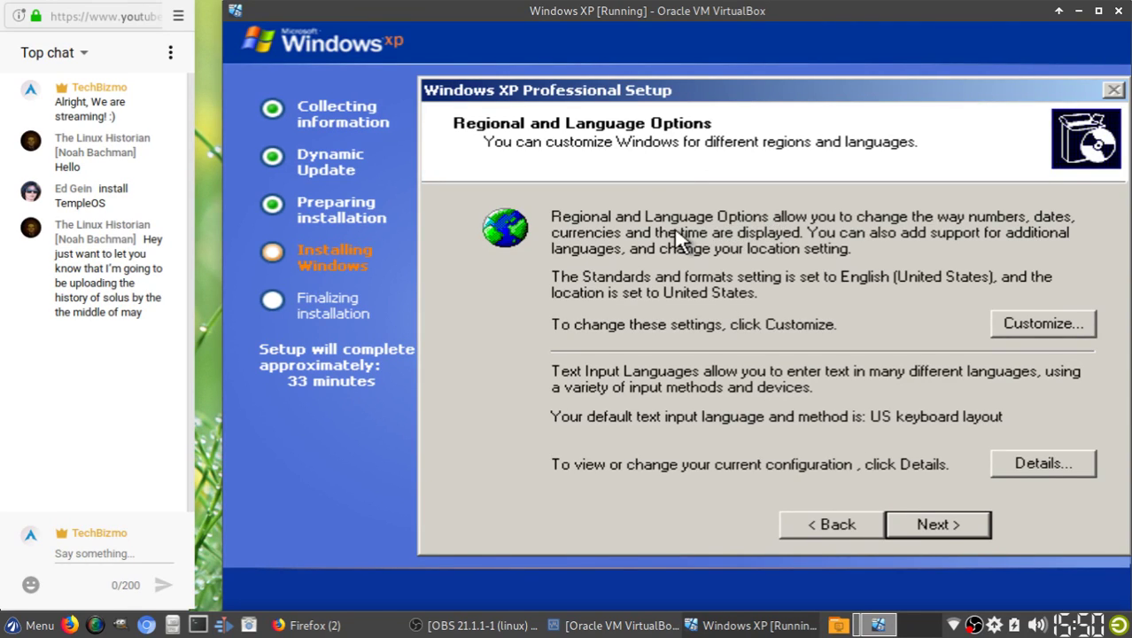
# Accept the default regional settings, enter the owner's name, and continue to the next page
pyautogui.click(942, 524)
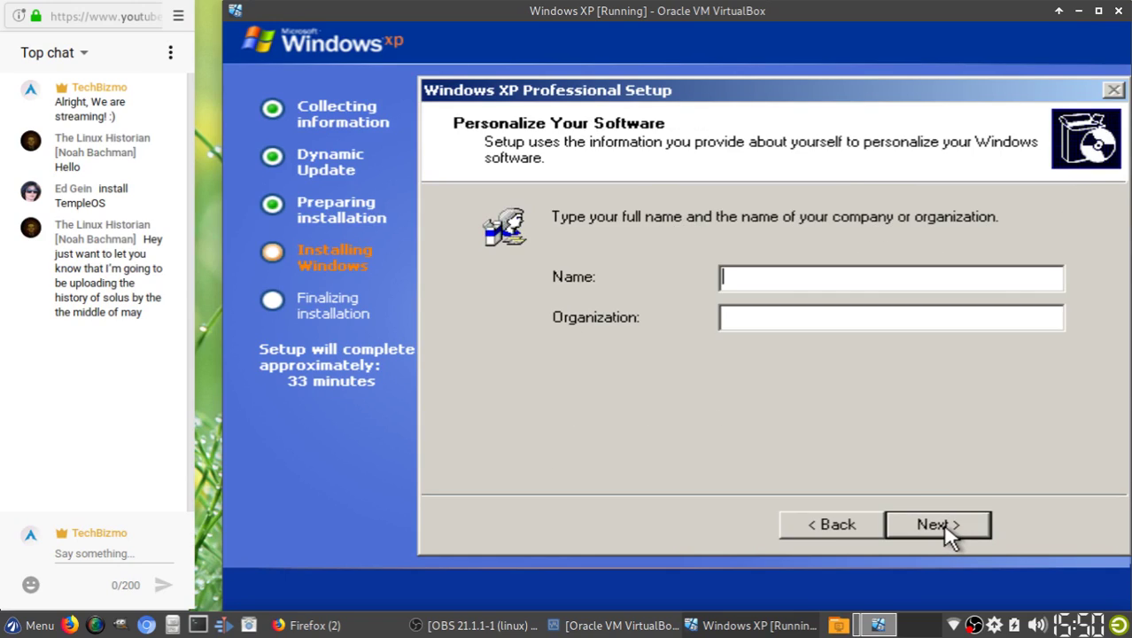
pyautogui.write('Ryan')
pyautogui.click(948, 526)
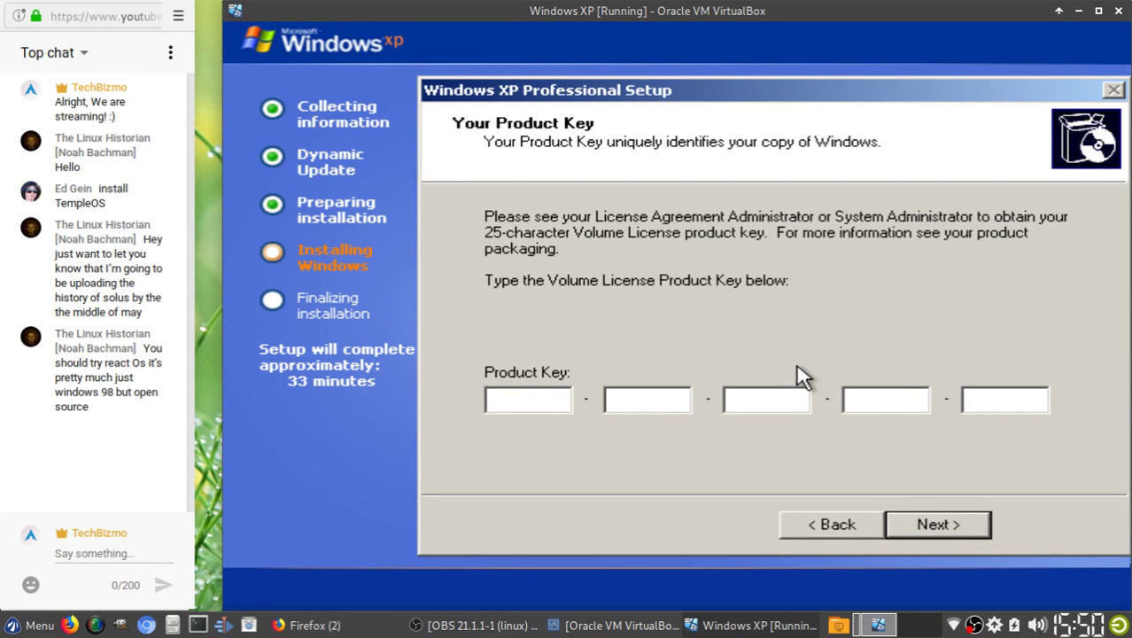
# Skip the product key, dismiss the invalid-key error, and switch OBS to the Getting Started scene
pyautogui.click(953, 532)
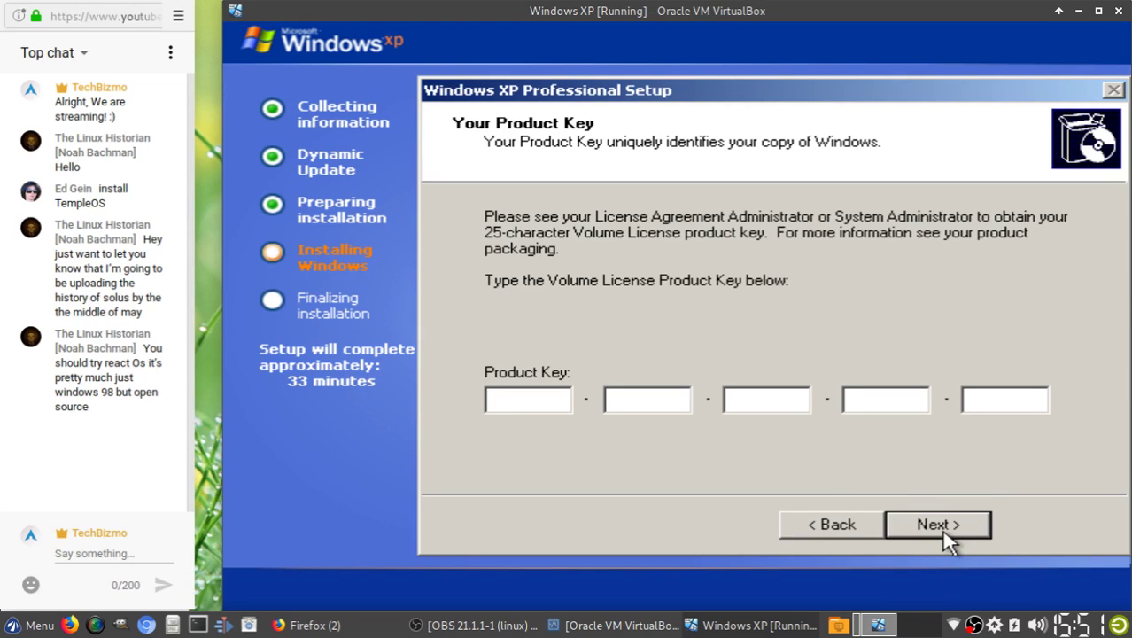
pyautogui.click(731, 386)
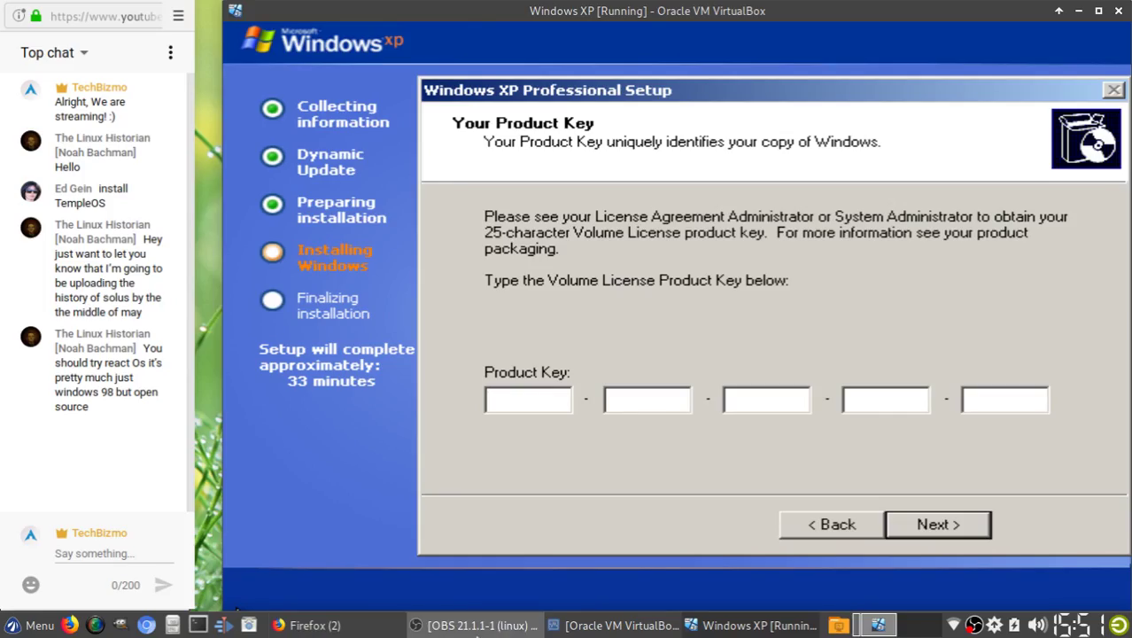
pyautogui.click(479, 625)
pyautogui.click(301, 473)
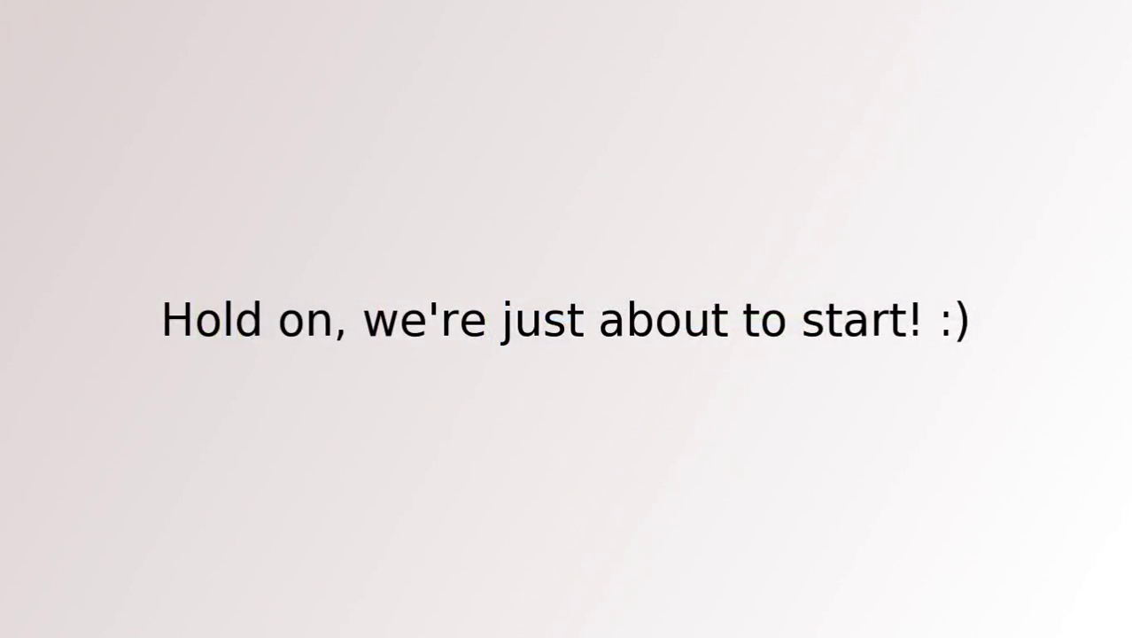
# Switch the stream to Scene 2 and Alt+Tab back to the Product Key page
pyautogui.click(266, 497)
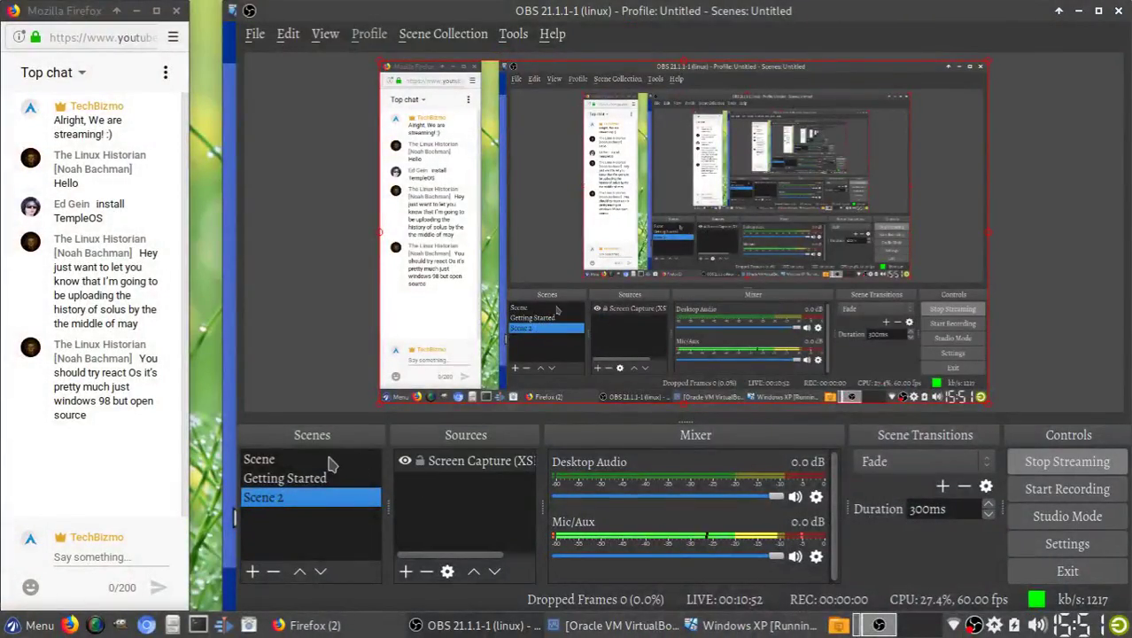
pyautogui.hotkey('alt', 'Tab')
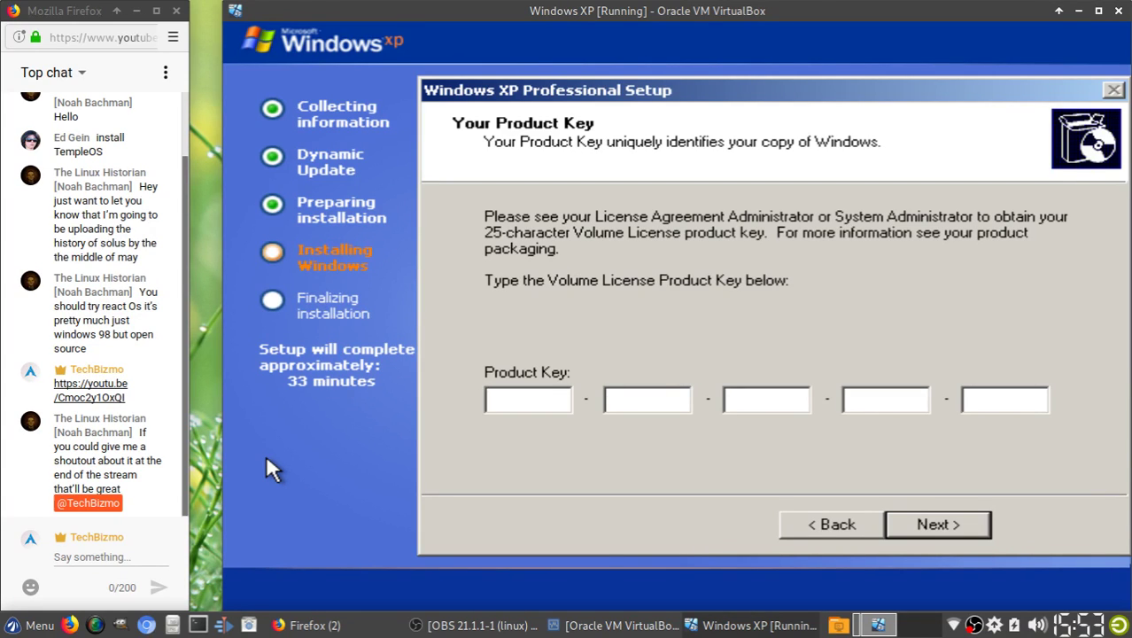
pyautogui.click(155, 502)
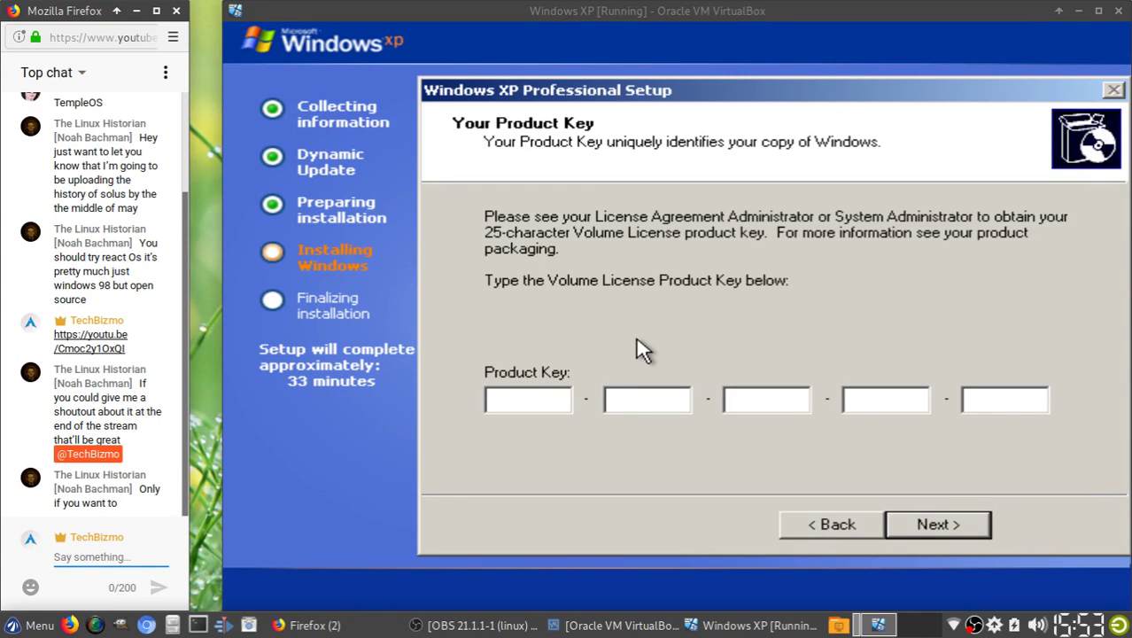
# Enter the full Windows XP product key, submit it, and dismiss the invalid Product Id error
pyautogui.write('h68')
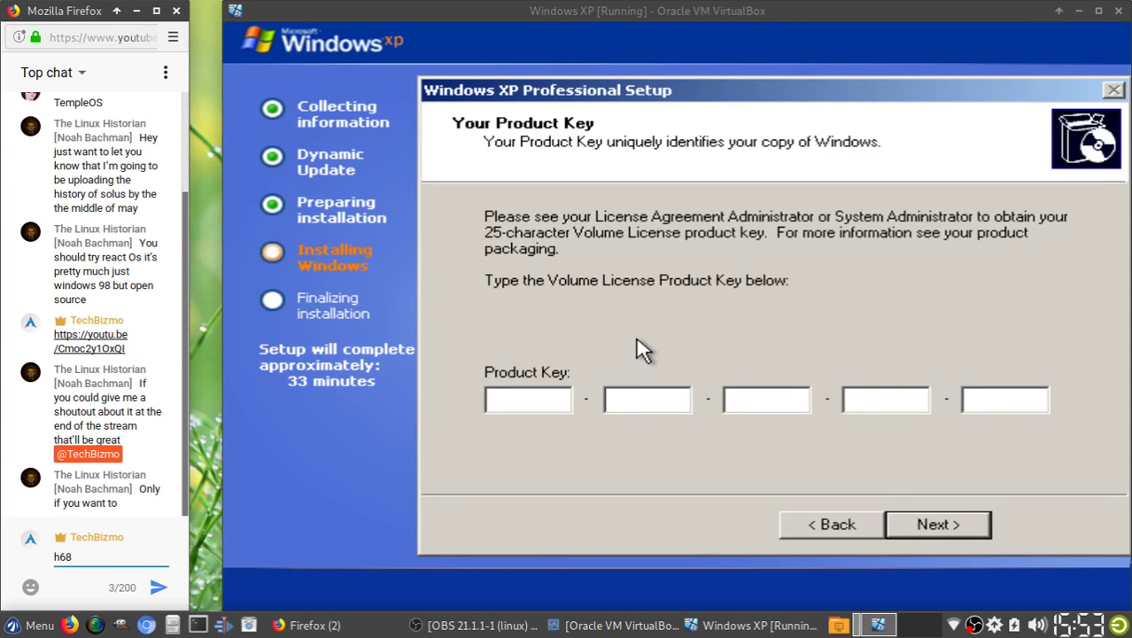
pyautogui.write('9t')
pyautogui.click(534, 407)
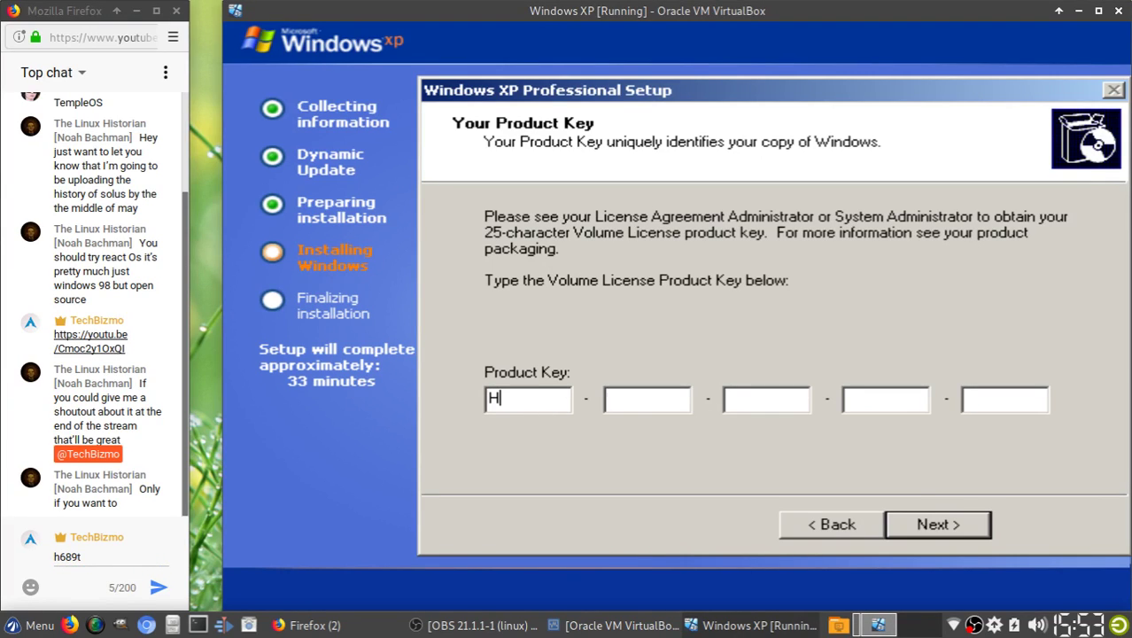
pyautogui.press('BackSpace')
pyautogui.press('BackSpace')
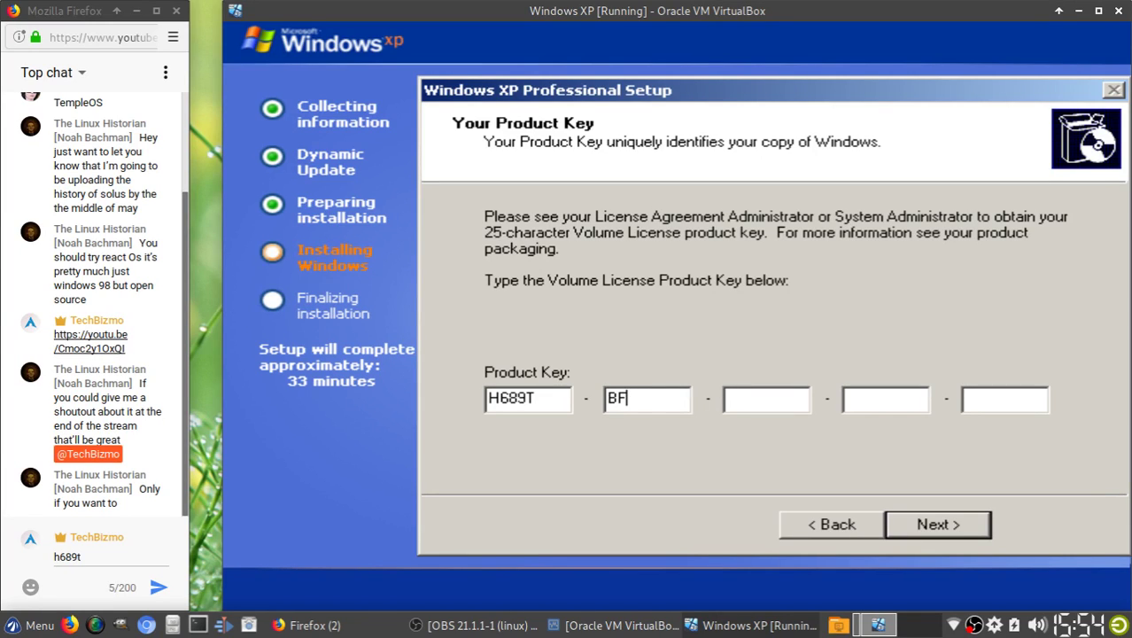
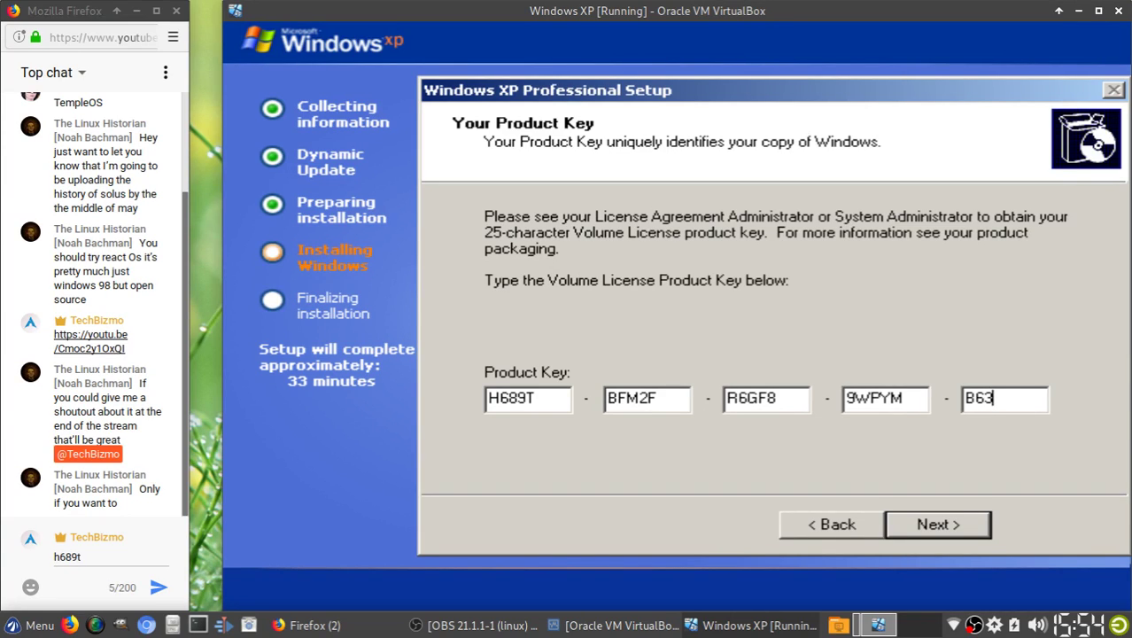
pyautogui.press('Return')
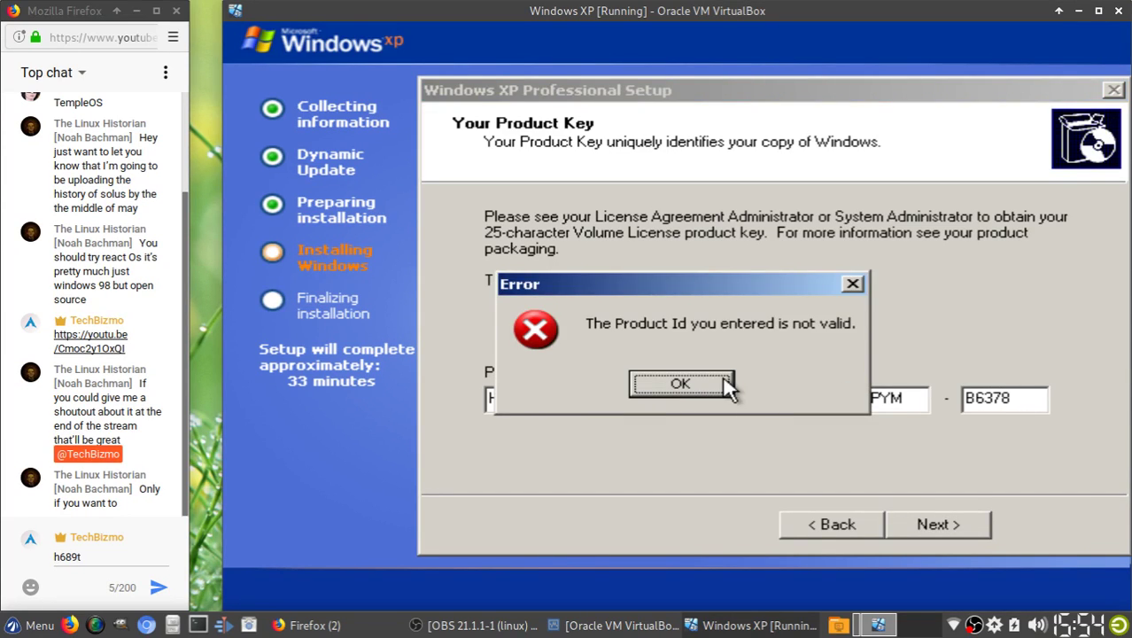
pyautogui.click(714, 388)
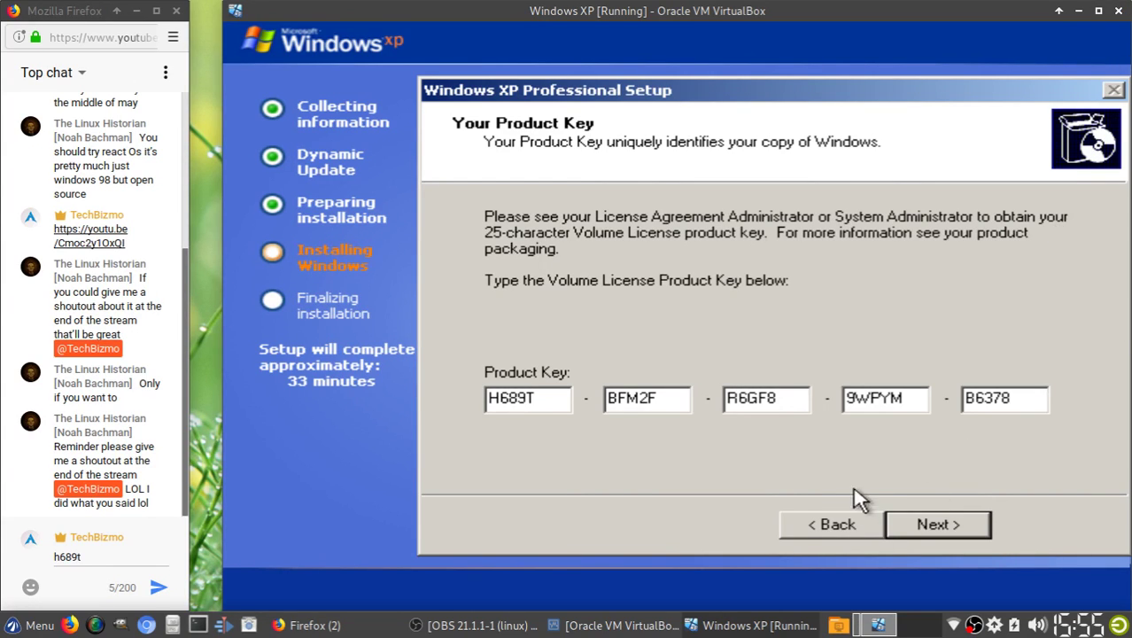
# Clear the chat draft, then step back a setup page and return to the Product Key page
pyautogui.doubleClick(105, 558)
pyautogui.press('BackSpace')
pyautogui.doubleClick(541, 404)
pyautogui.click(541, 404)
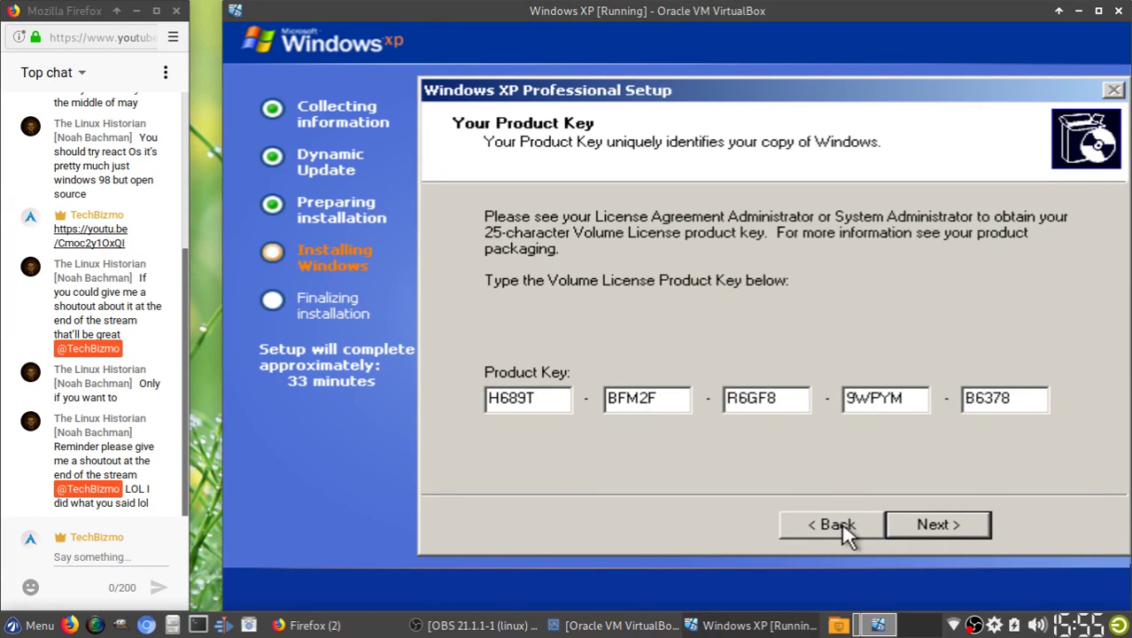
pyautogui.click(922, 526)
pyautogui.click(923, 524)
# Erase the contents of all five Product Key groups
pyautogui.click(568, 399)
pyautogui.doubleClick(568, 399)
pyautogui.press('BackSpace')
pyautogui.doubleClick(682, 398)
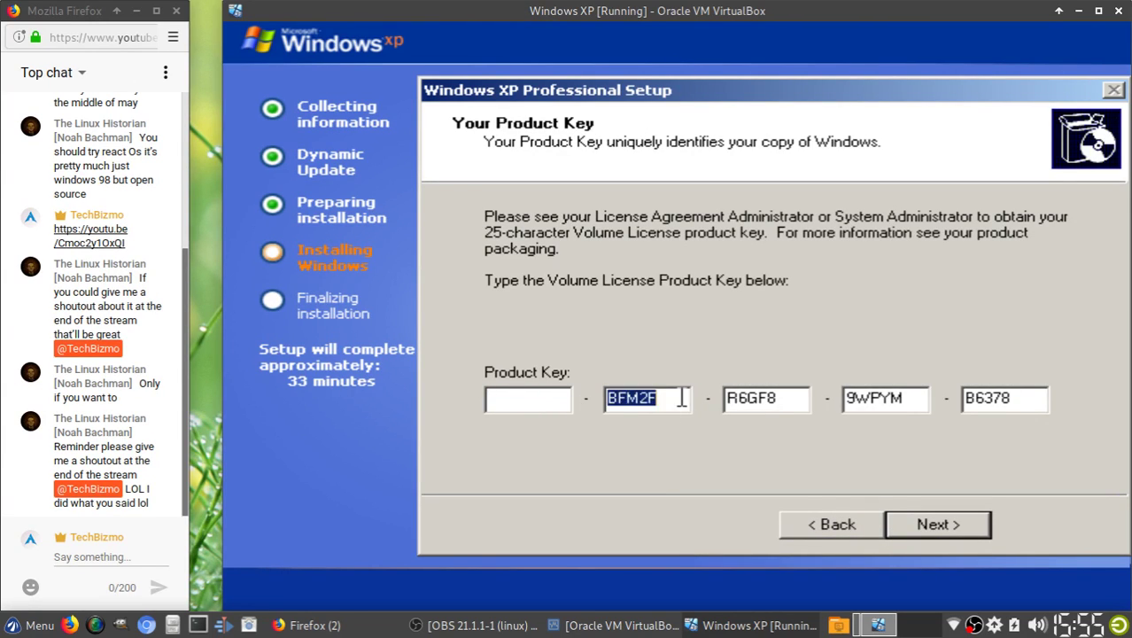
pyautogui.press('BackSpace')
pyautogui.doubleClick(791, 400)
pyautogui.press('BackSpace')
pyautogui.doubleClick(919, 395)
pyautogui.press('BackSpace')
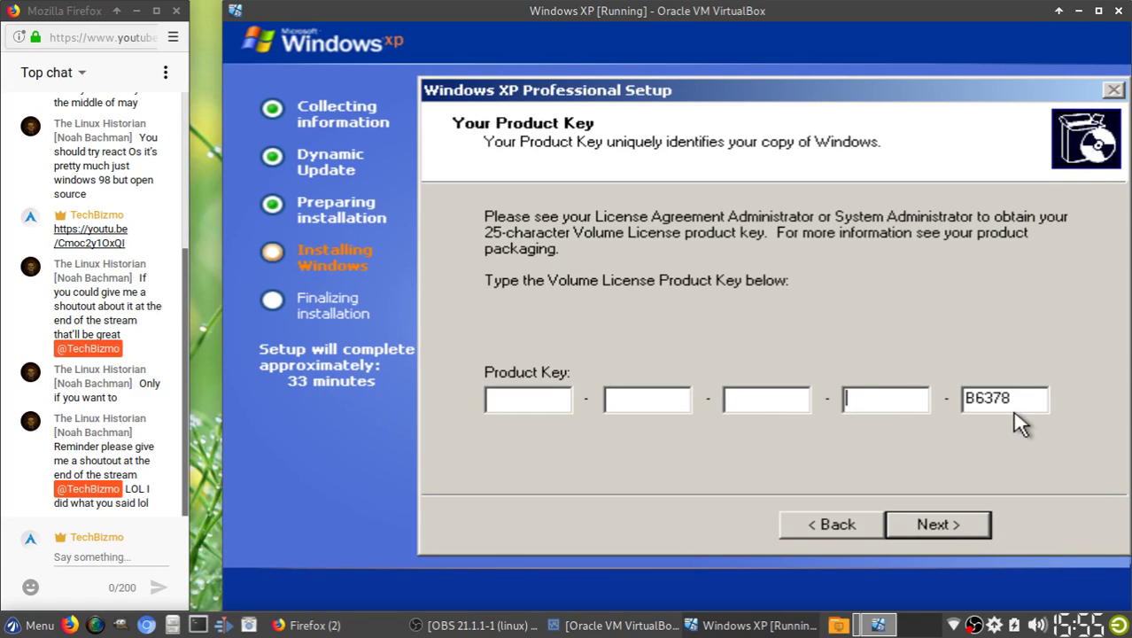
pyautogui.doubleClick(1026, 400)
pyautogui.press('BackSpace')
# Enter the 25-character volume licence product key and continue to the next page
pyautogui.click(542, 406)
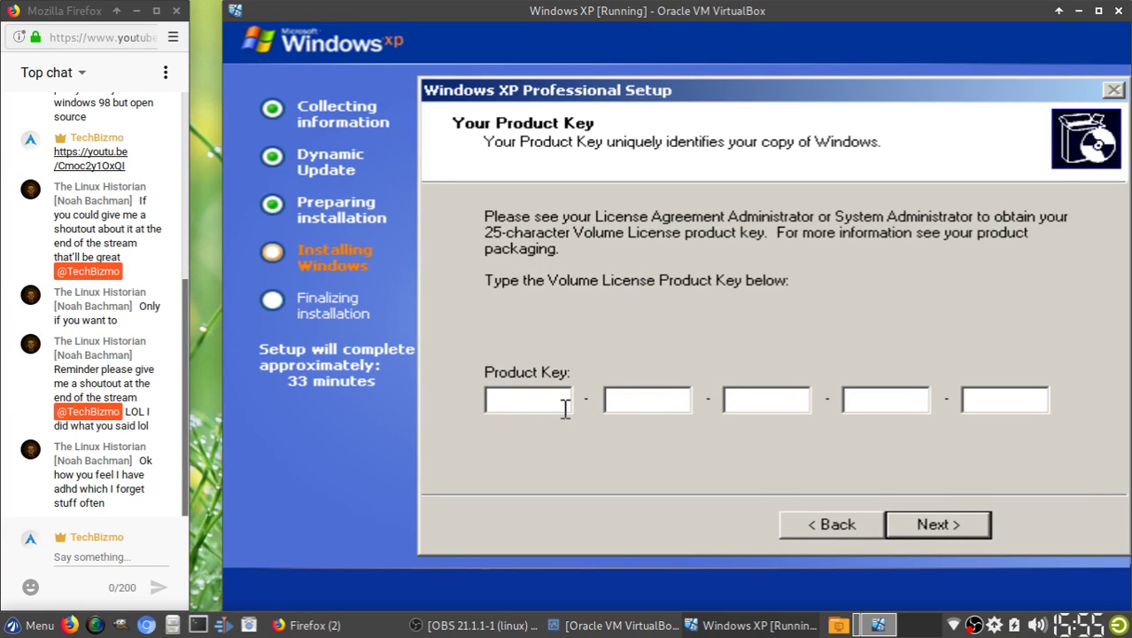
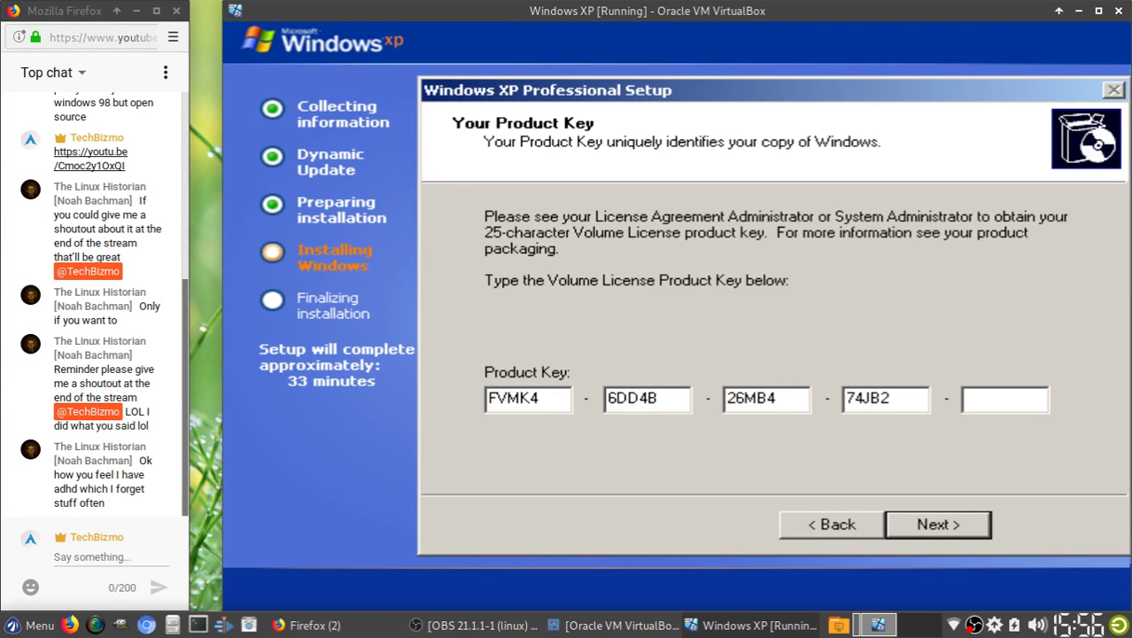
pyautogui.press('Return')
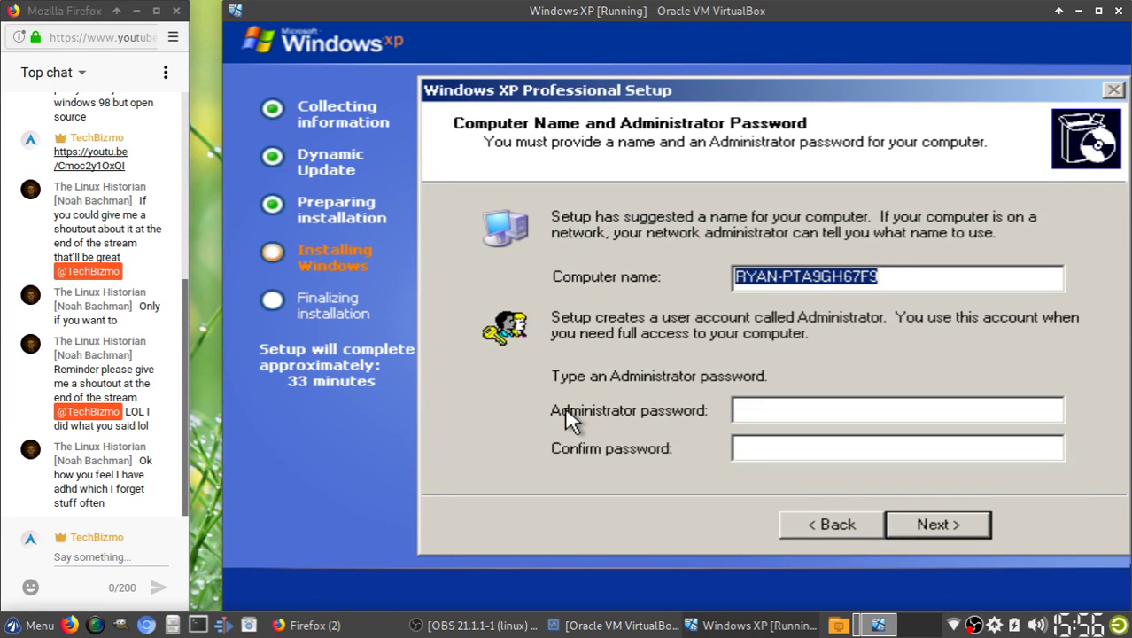
# Replace the computer name's random suffix with WINDOWSXP
pyautogui.click(908, 285)
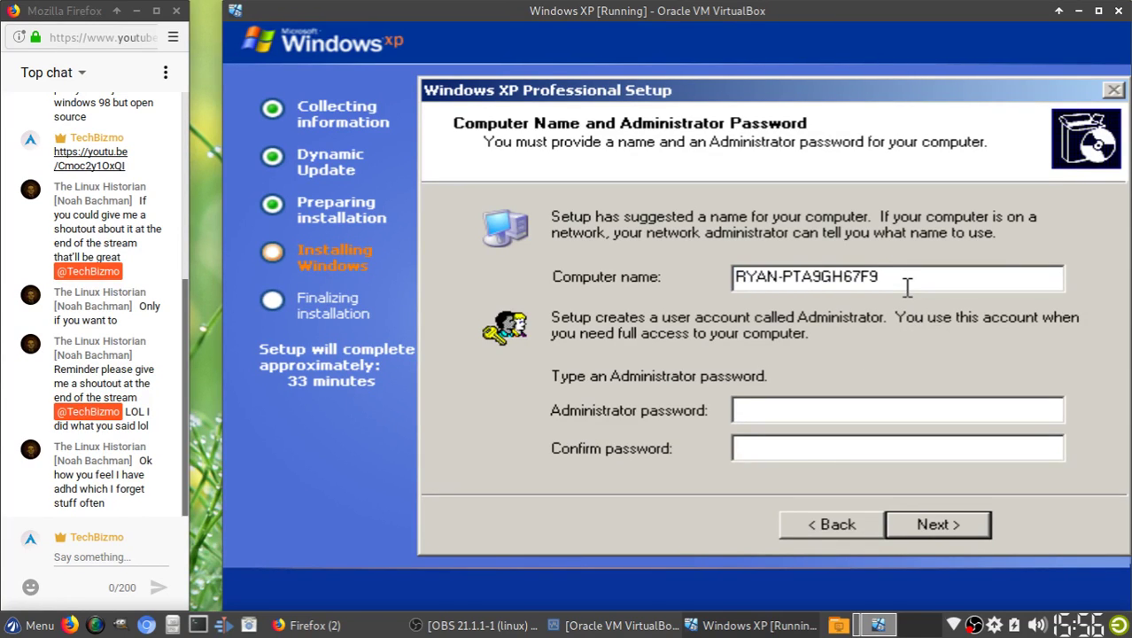
pyautogui.press('BackSpace')
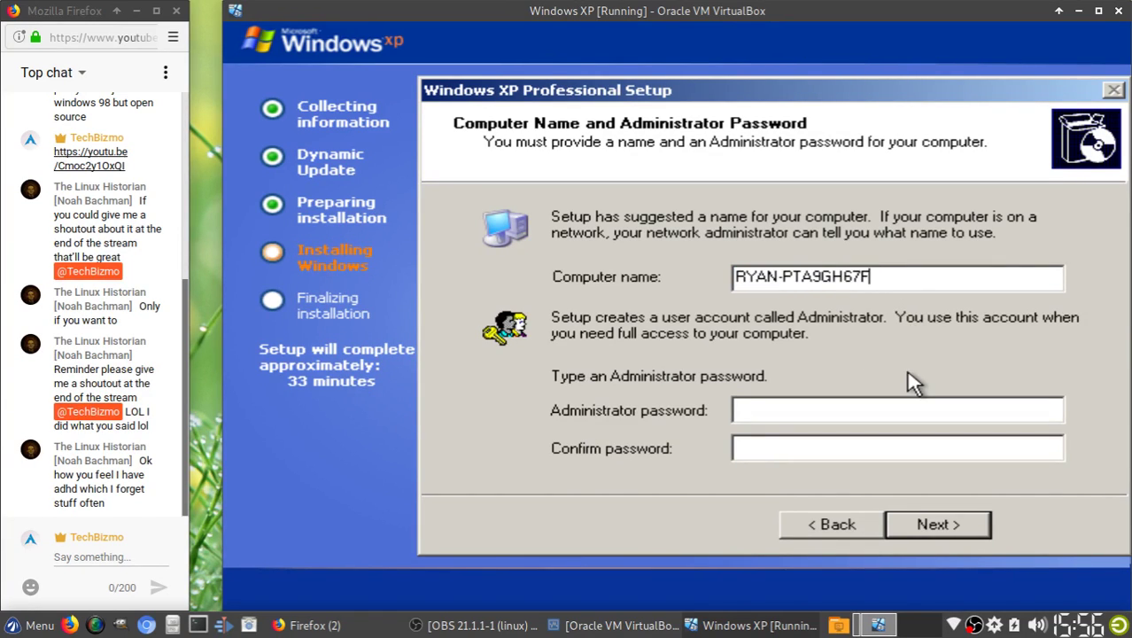
pyautogui.press('BackSpace')
pyautogui.press('BackSpace')
pyautogui.press('BackSpace')
pyautogui.press('BackSpace')
pyautogui.press('BackSpace')
pyautogui.press('BackSpace')
pyautogui.press('BackSpace')
pyautogui.press('BackSpace')
pyautogui.press('BackSpace')
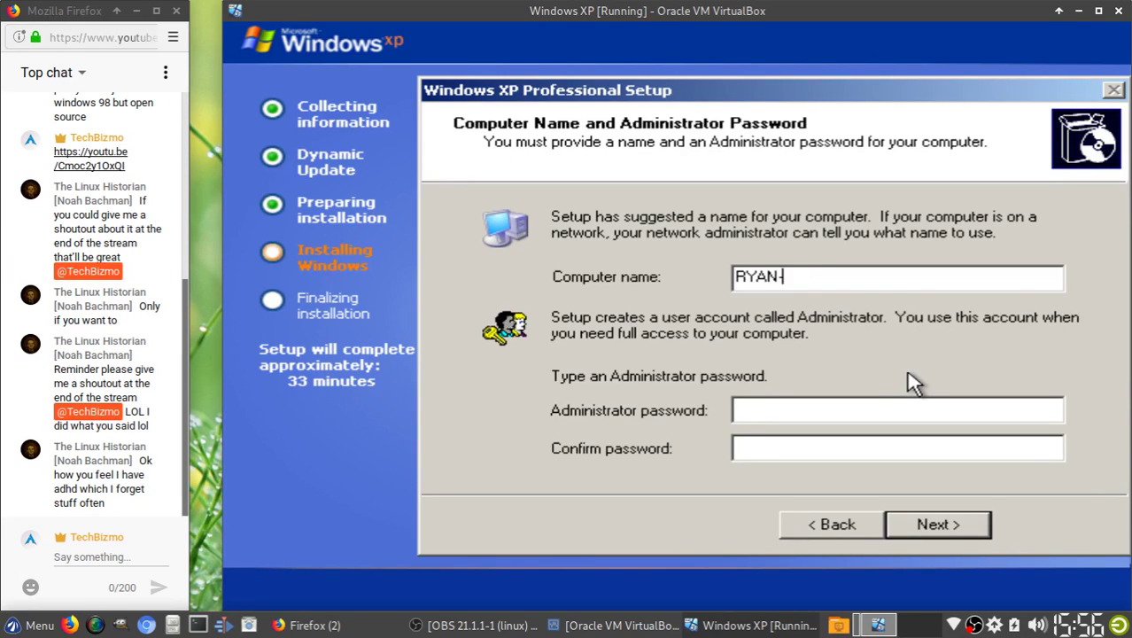
pyautogui.write('WINDOWSXP')
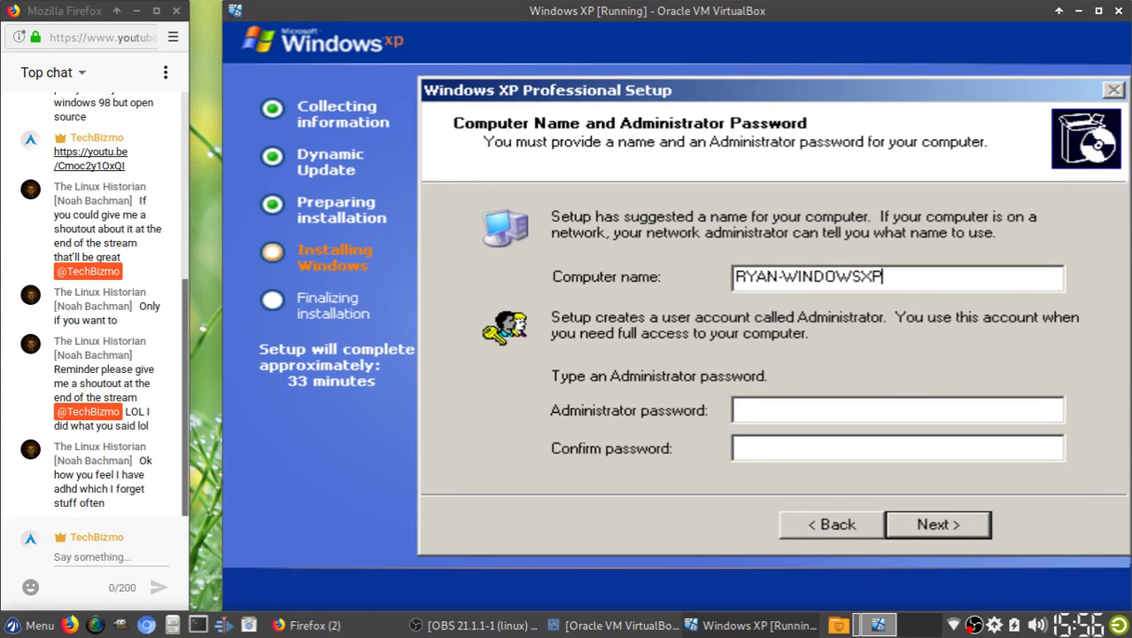
# Enter and confirm the 11-character Administrator password, then continue
pyautogui.click(799, 406)
pyautogui.write('•••••••••••')
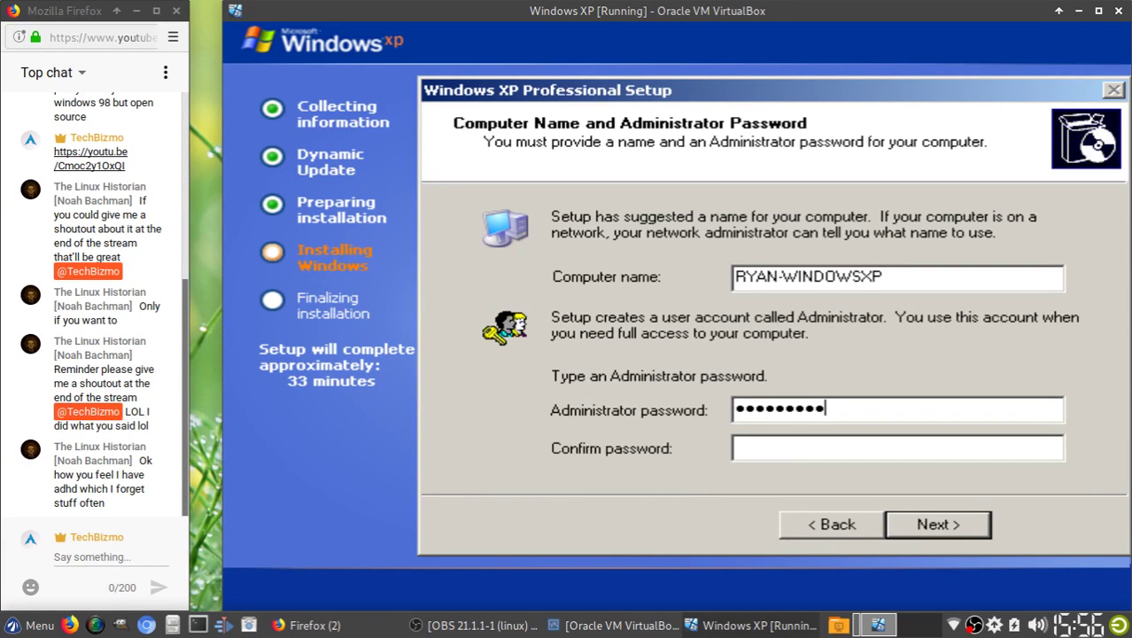
pyautogui.click(890, 450)
pyautogui.write('•••••••••••')
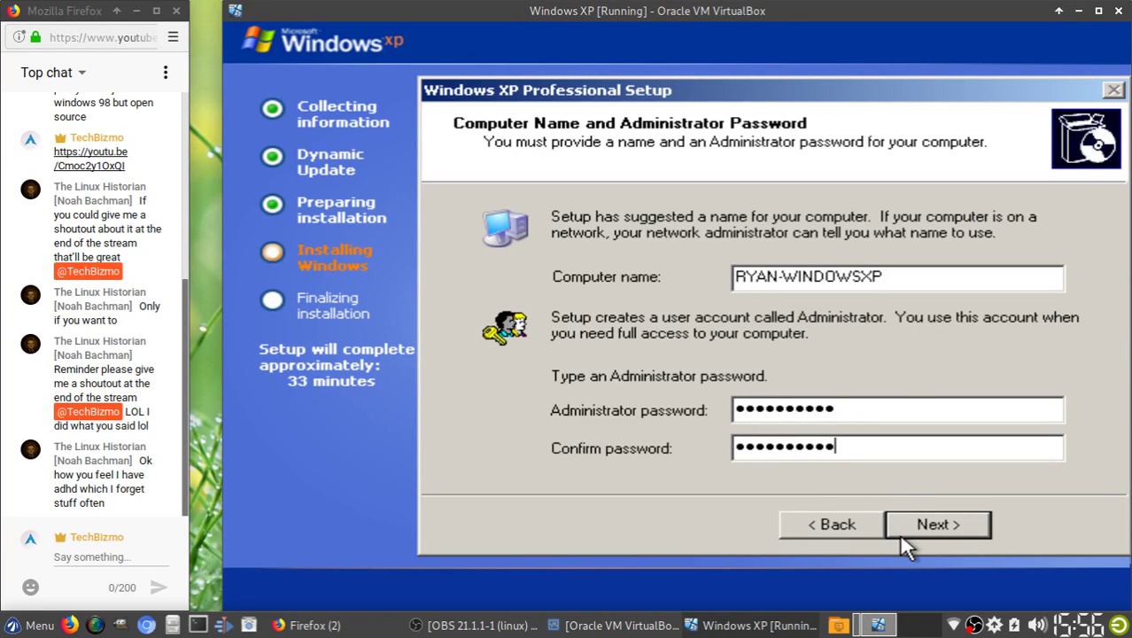
pyautogui.click(917, 524)
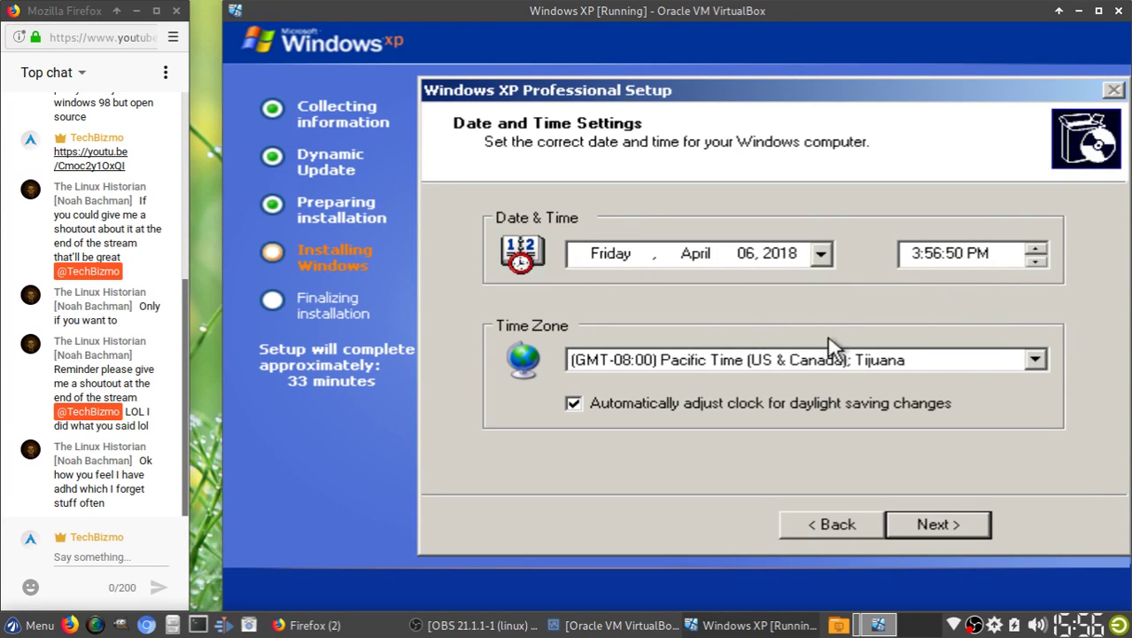
# Choose (GMT-05:00) Eastern Time (US & Canada) as time zone and continue past networking settings
pyautogui.click(1034, 359)
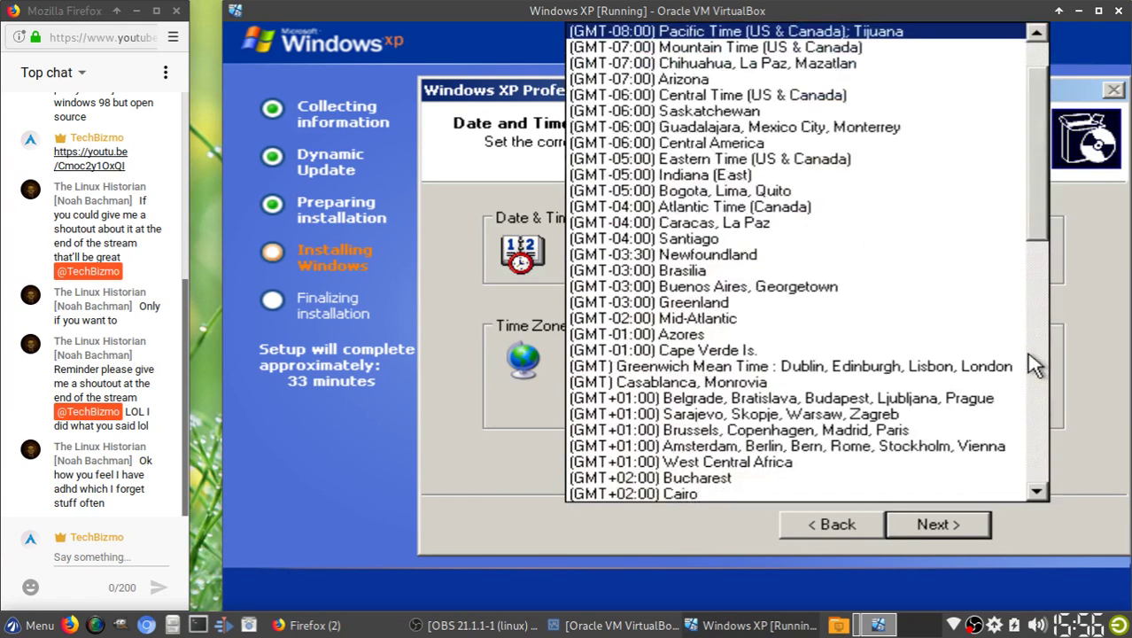
pyautogui.scroll(-1, 828, 110)
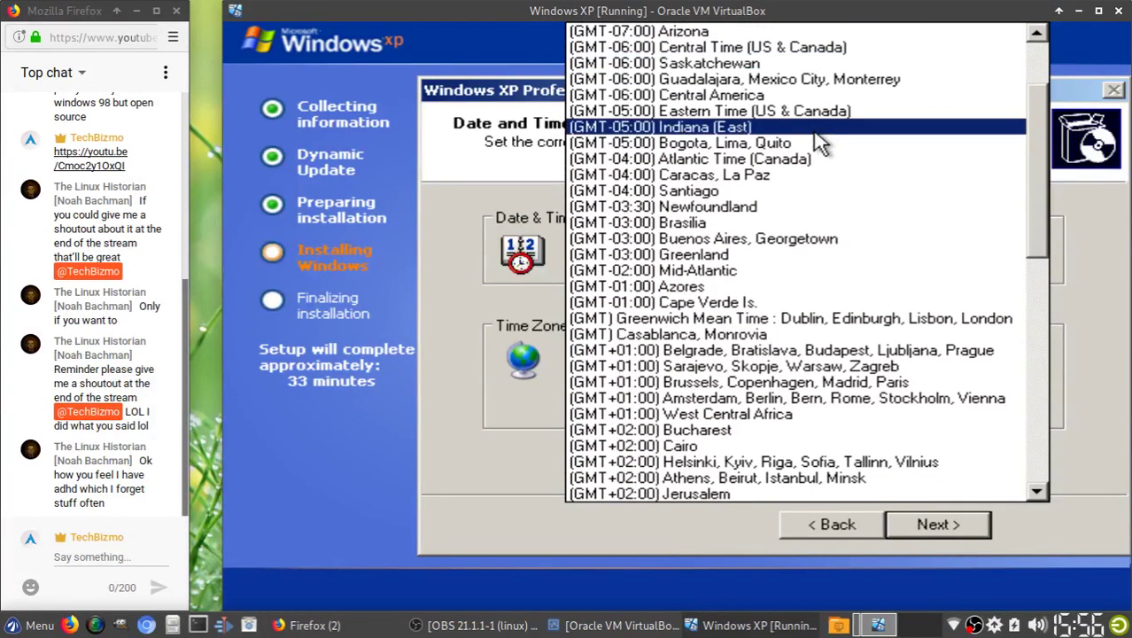
pyautogui.click(762, 113)
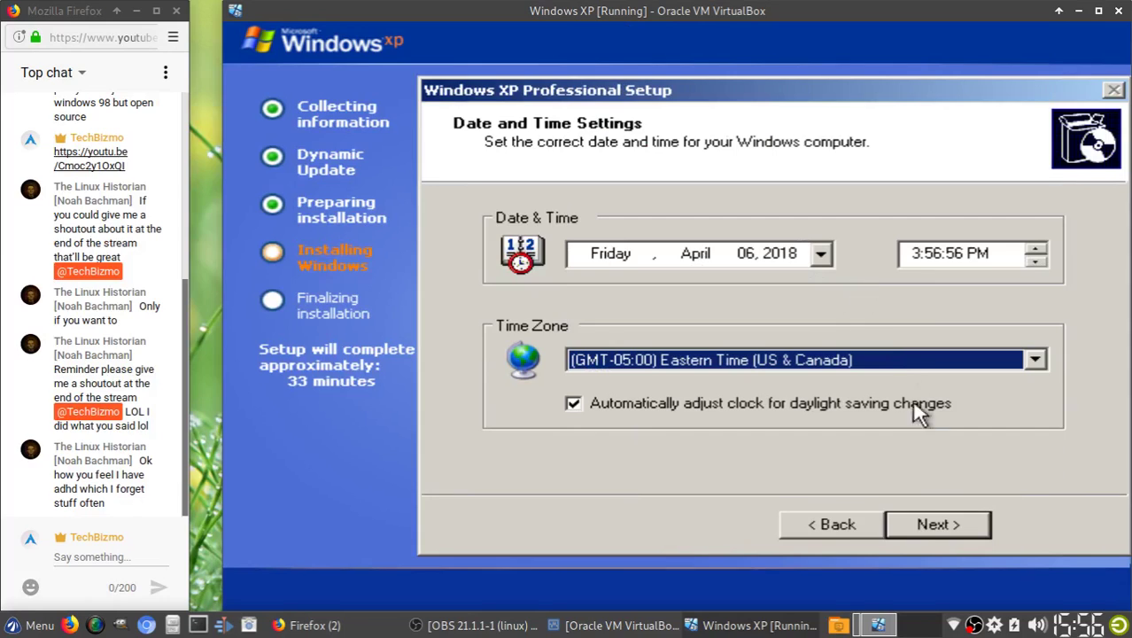
pyautogui.click(935, 523)
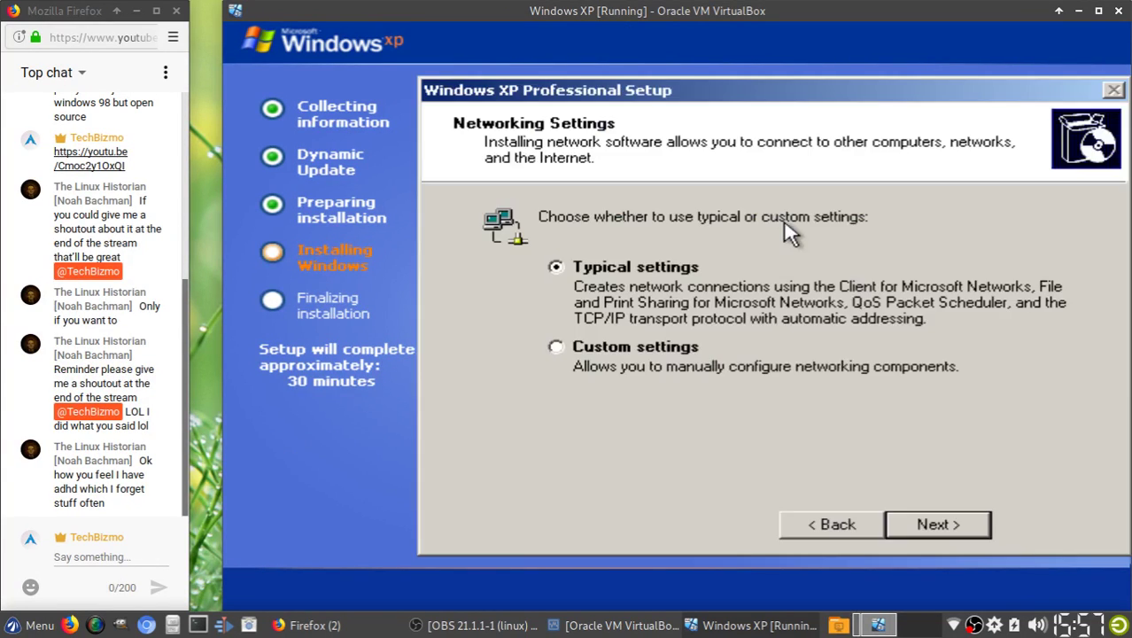
pyautogui.click(956, 518)
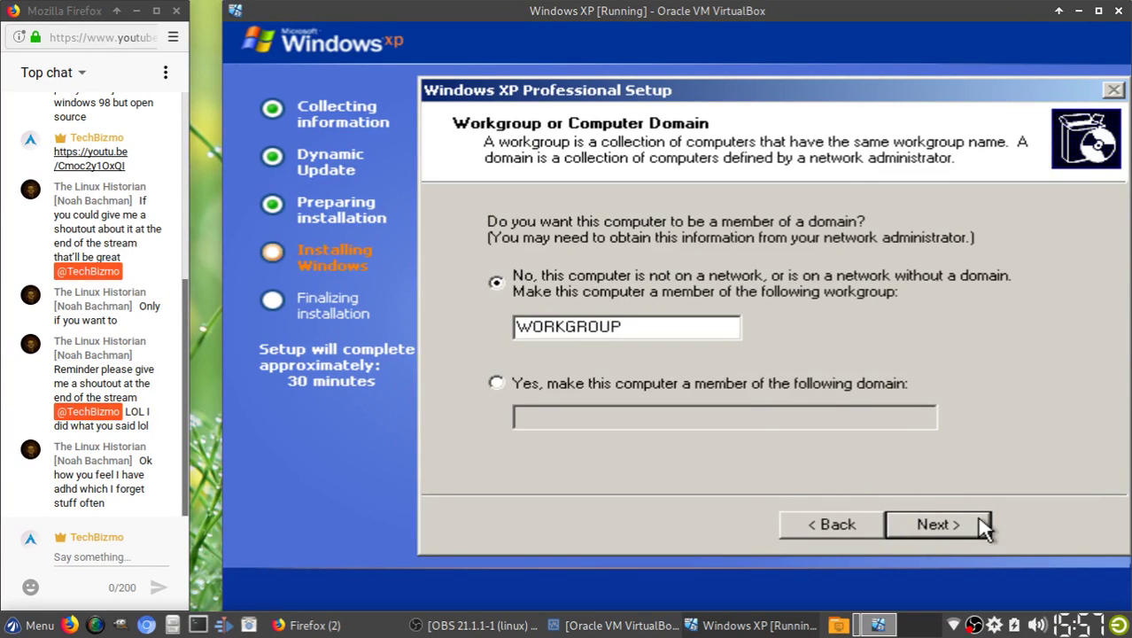
# Keep WORKGROUP as the workgroup name and continue setup
pyautogui.click(946, 523)
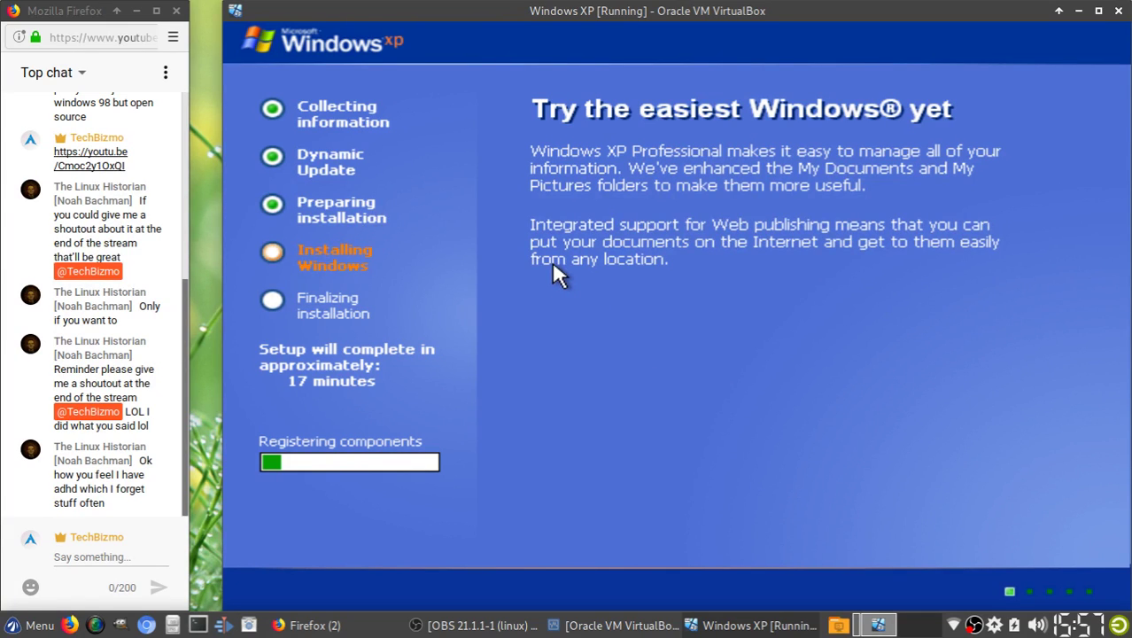
pyautogui.click(171, 86)
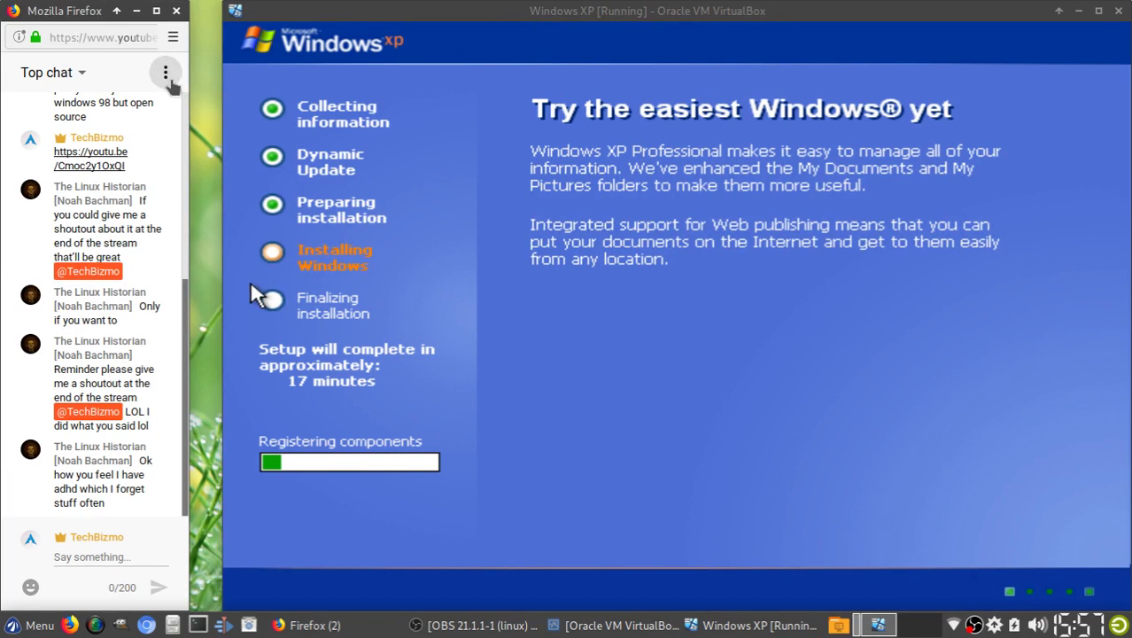
pyautogui.click(166, 74)
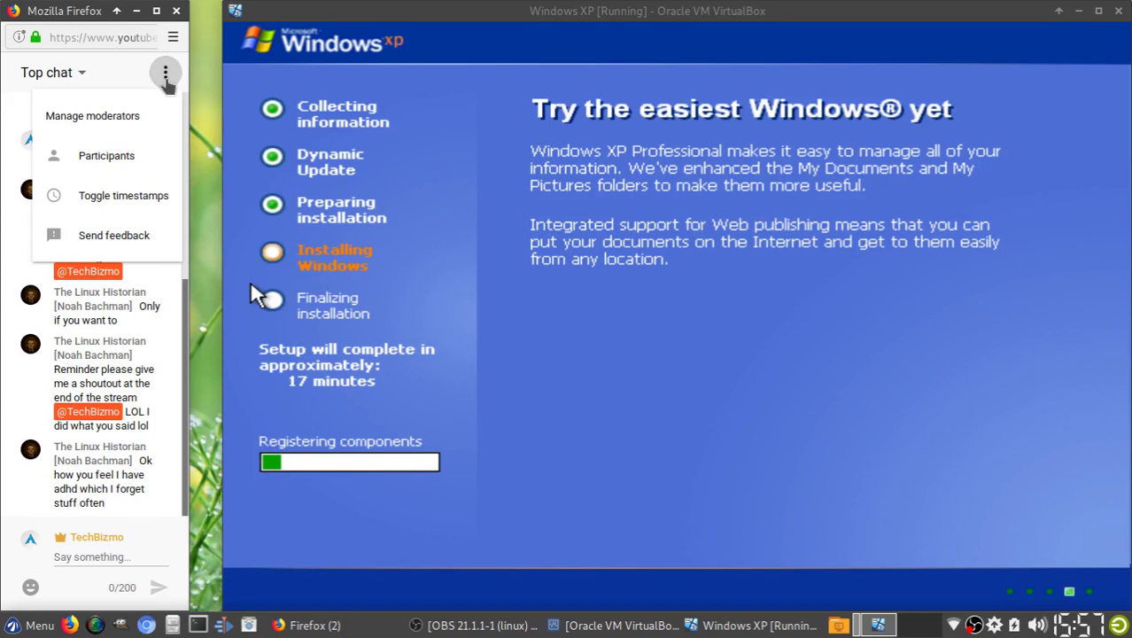
pyautogui.click(109, 156)
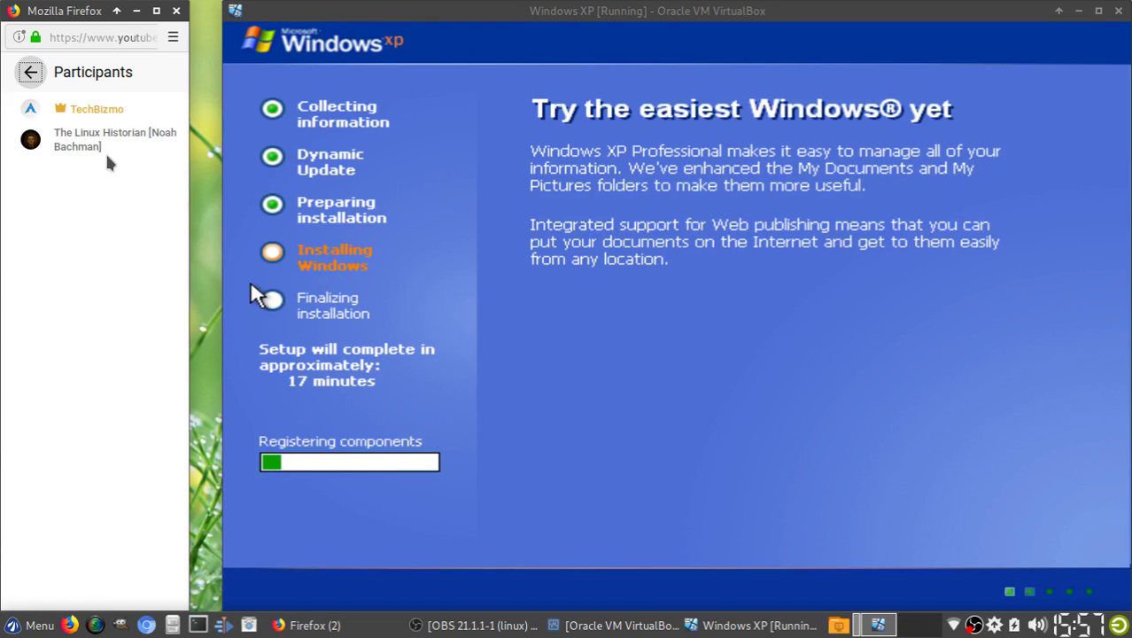
pyautogui.click(30, 73)
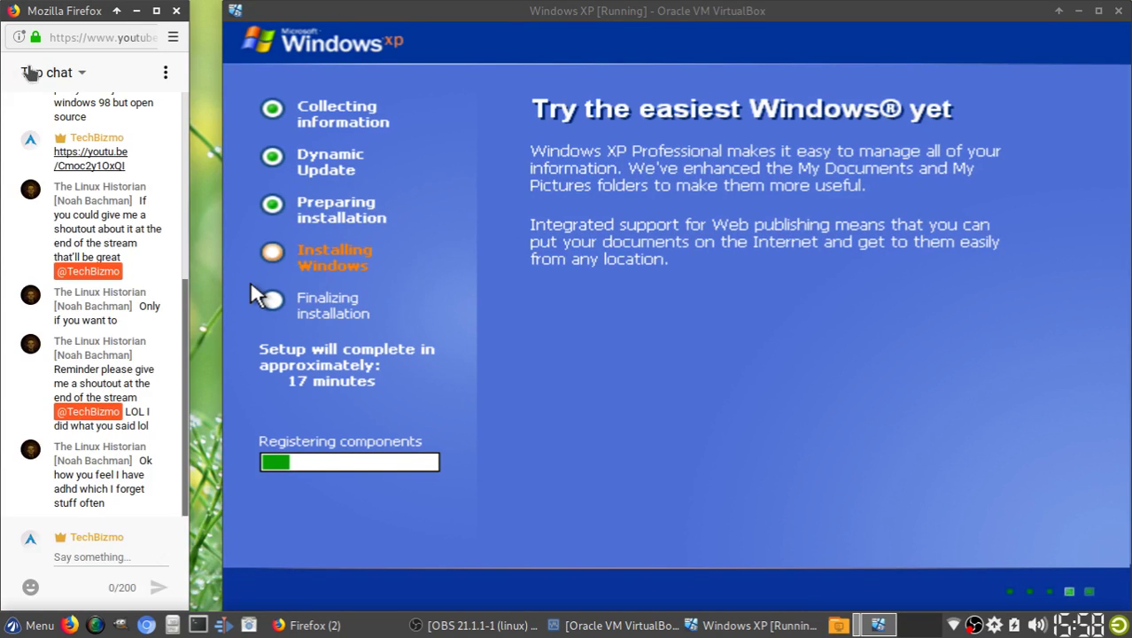
pyautogui.scroll(5, 140, 364)
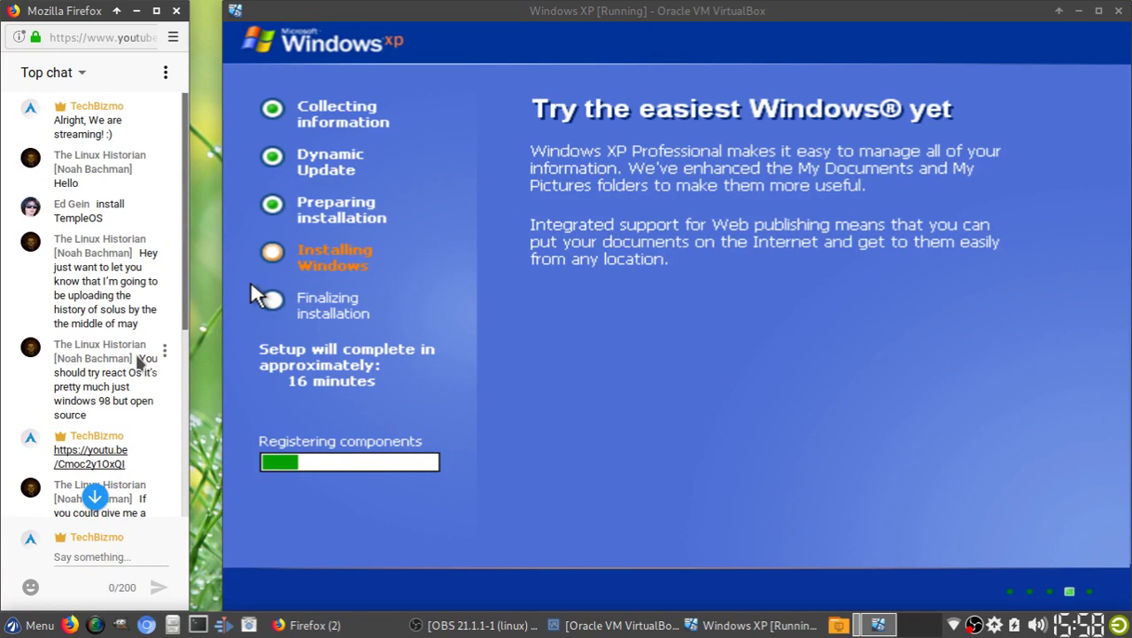
pyautogui.scroll(-5, 139, 363)
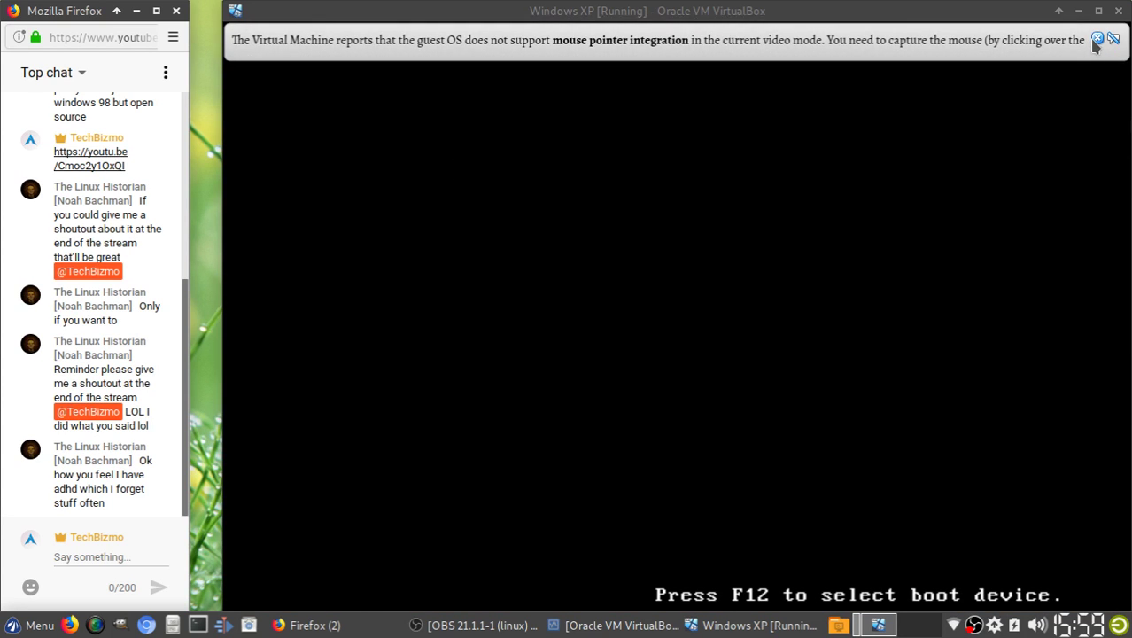
pyautogui.click(1094, 41)
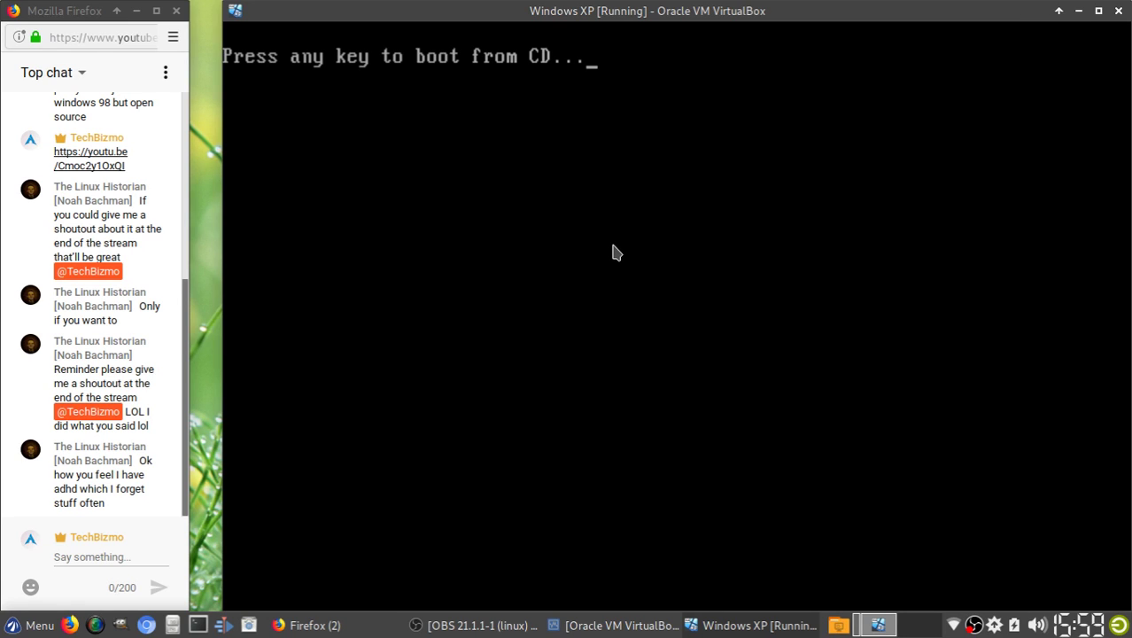
# Skip the boot-from-CD prompt, dismiss the mouse-integration notice, and raise the OBS window
pyautogui.press('Return')
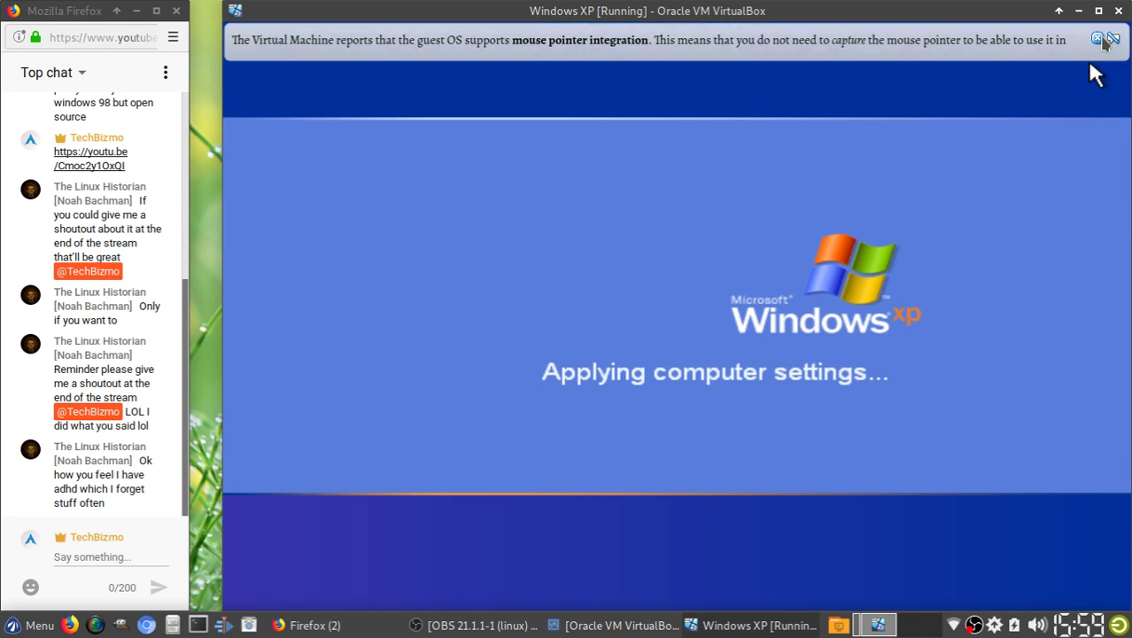
pyautogui.click(1103, 41)
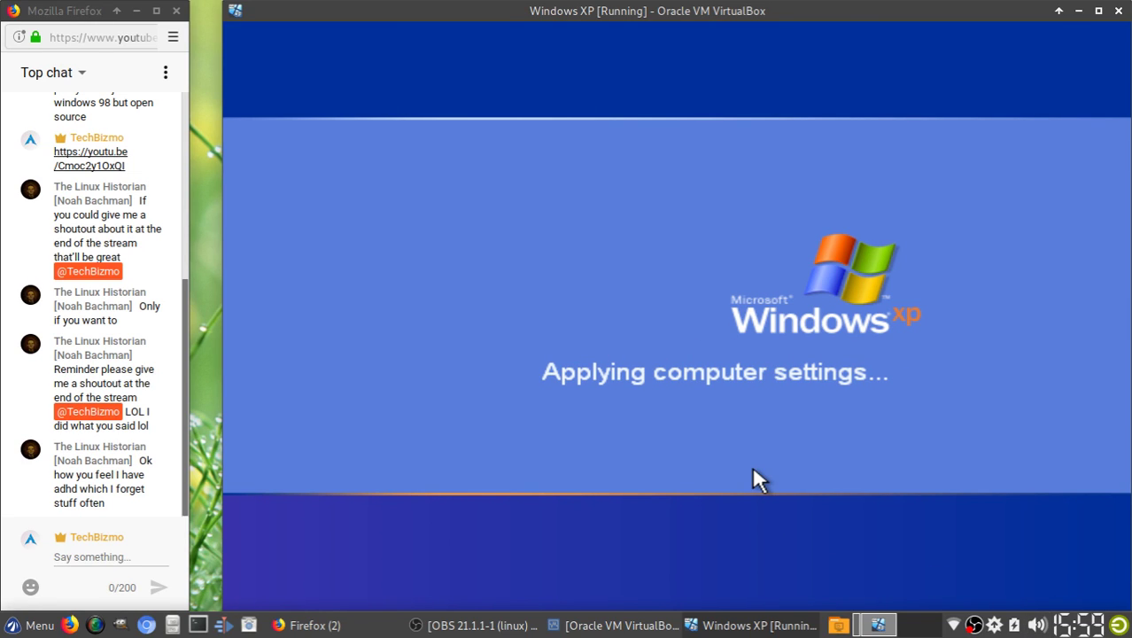
pyautogui.click(523, 624)
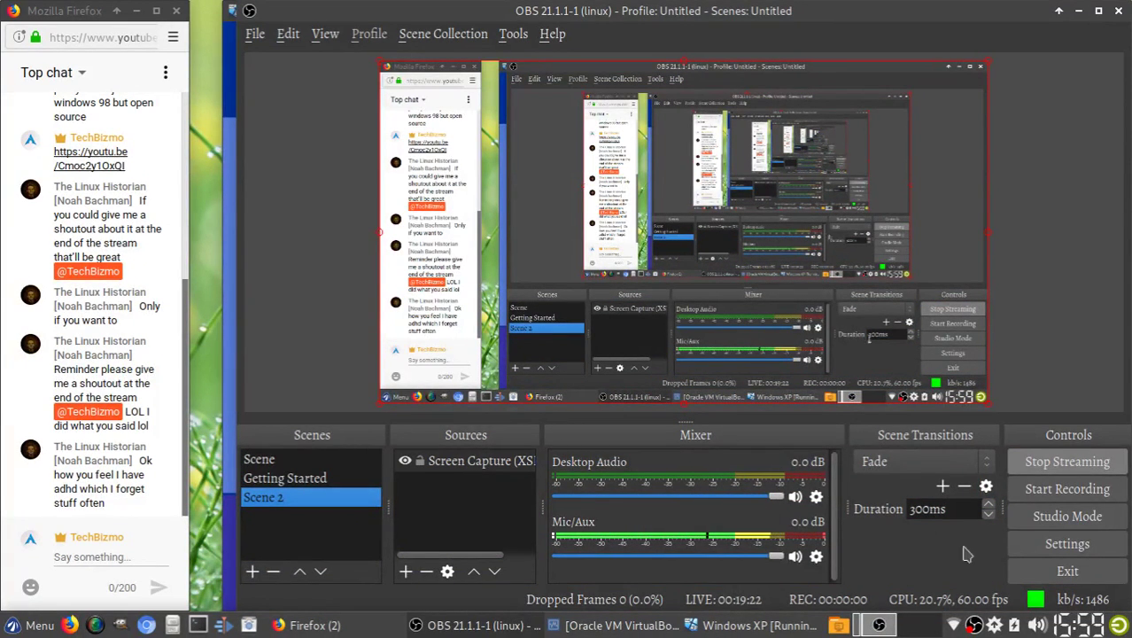
pyautogui.click(1038, 625)
# Close the tray volume popup and minimize OBS to reveal the XP login screen
pyautogui.click(895, 587)
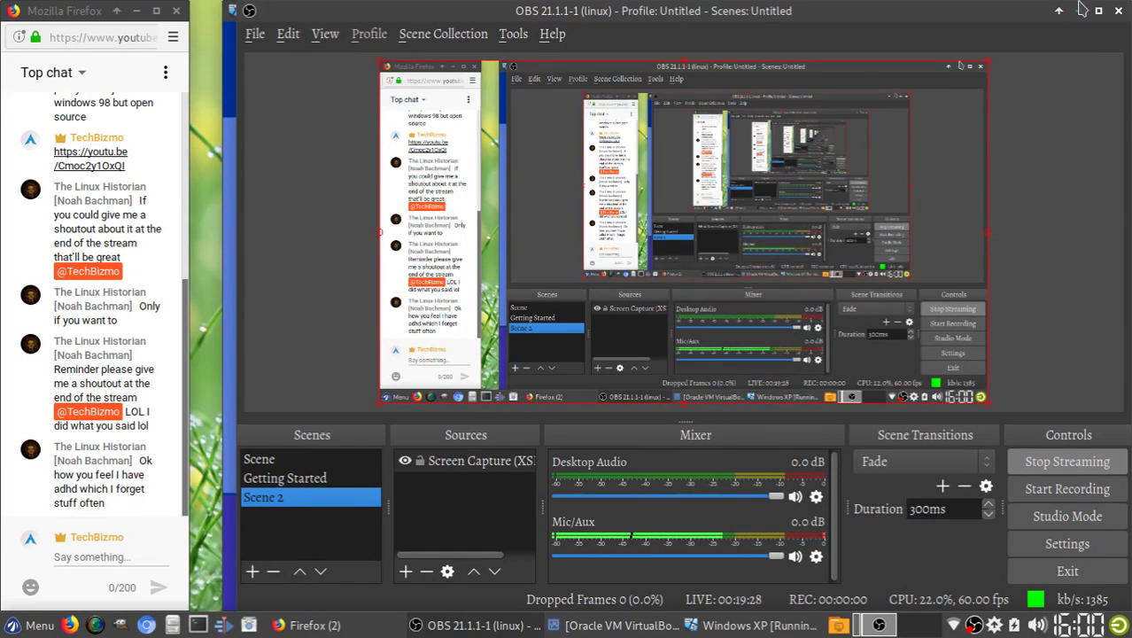
pyautogui.click(1080, 11)
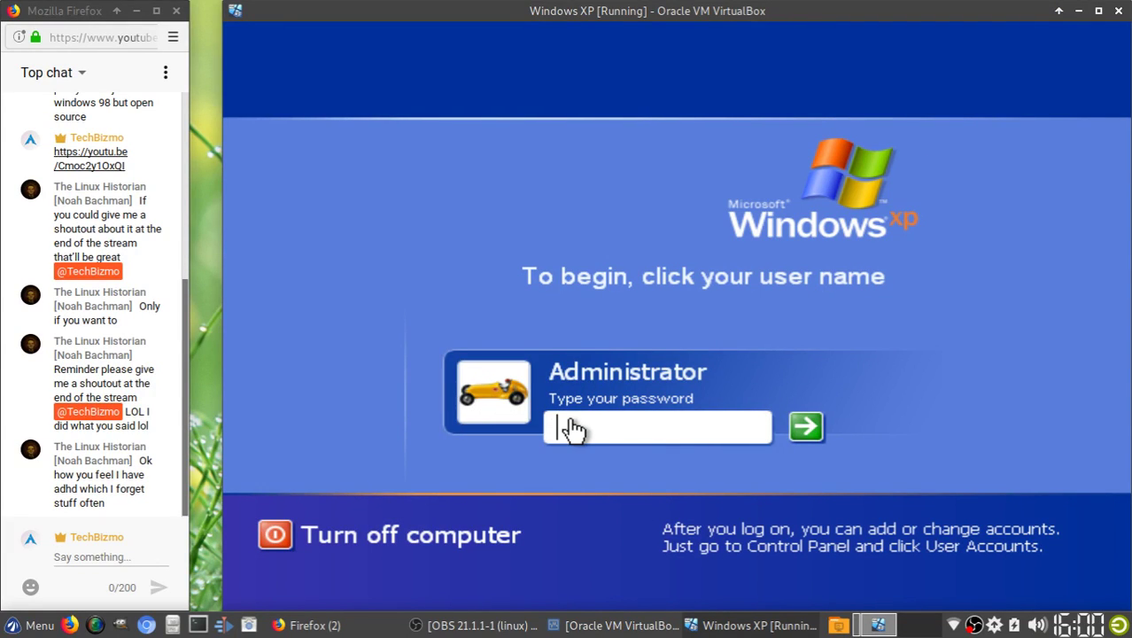
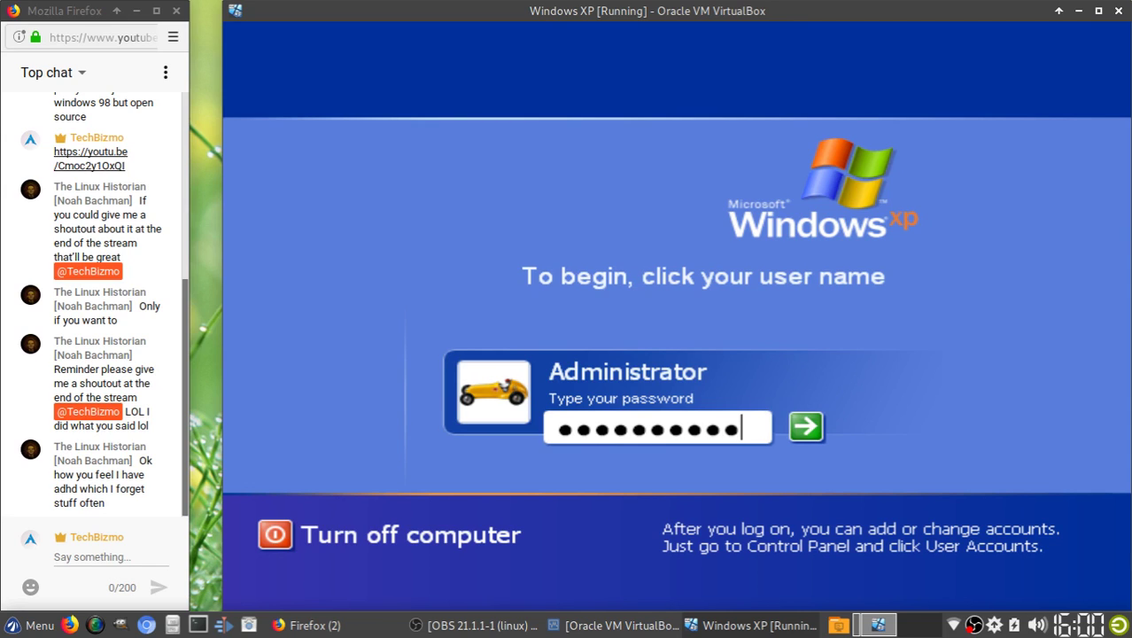
# Log in to XP with the Administrator password, then bring VirtualBox Manager to the front
pyautogui.press('Return')
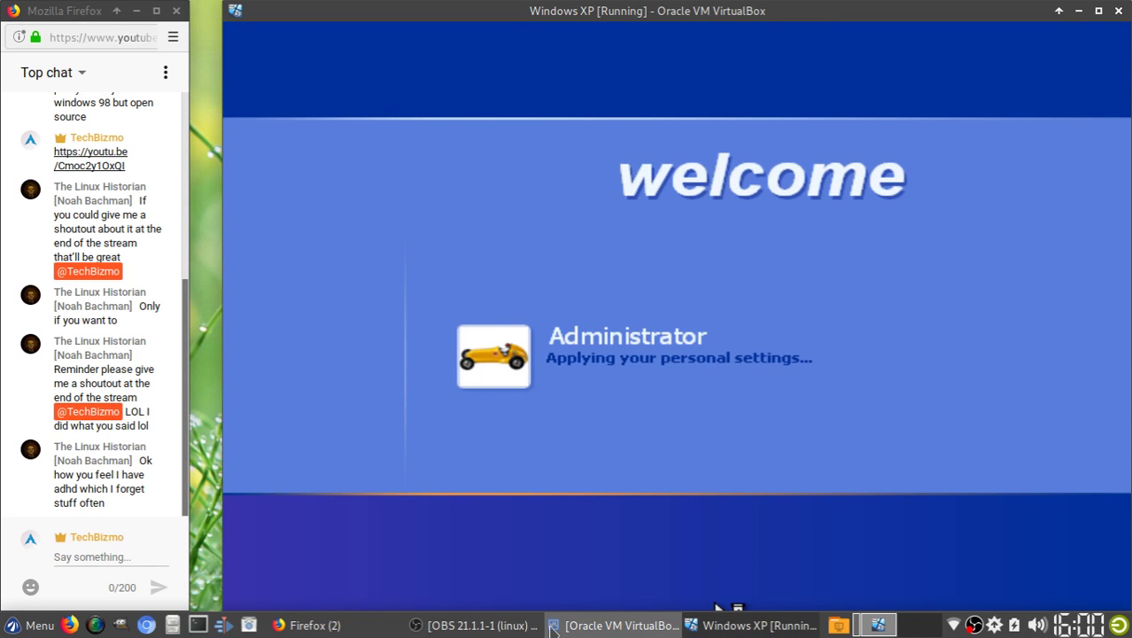
pyautogui.click(468, 625)
pyautogui.click(464, 626)
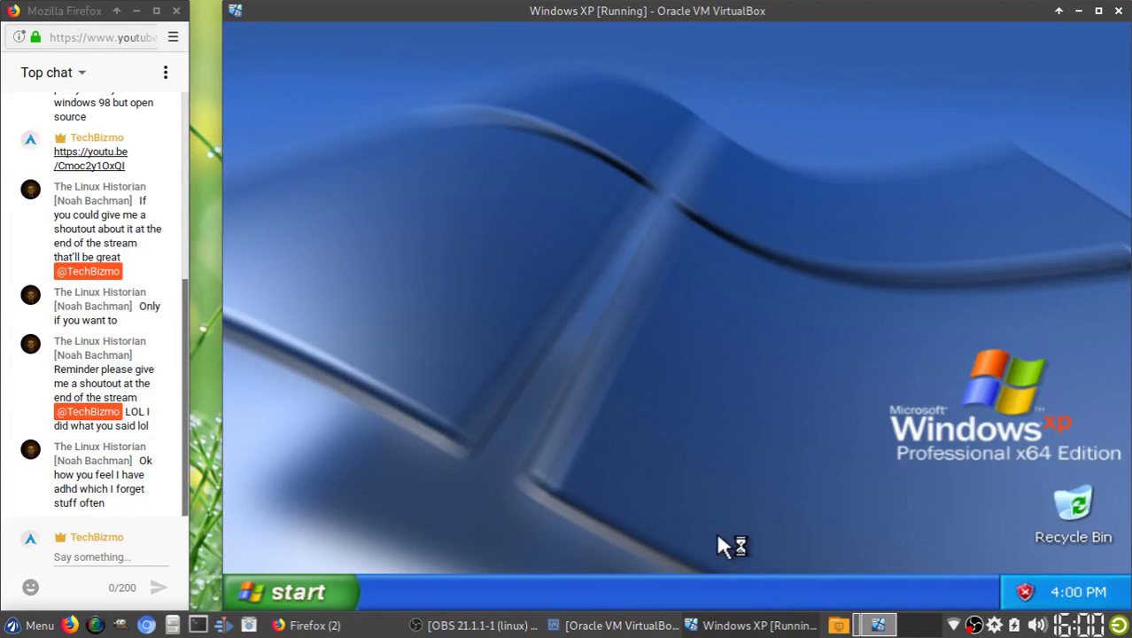
pyautogui.click(585, 625)
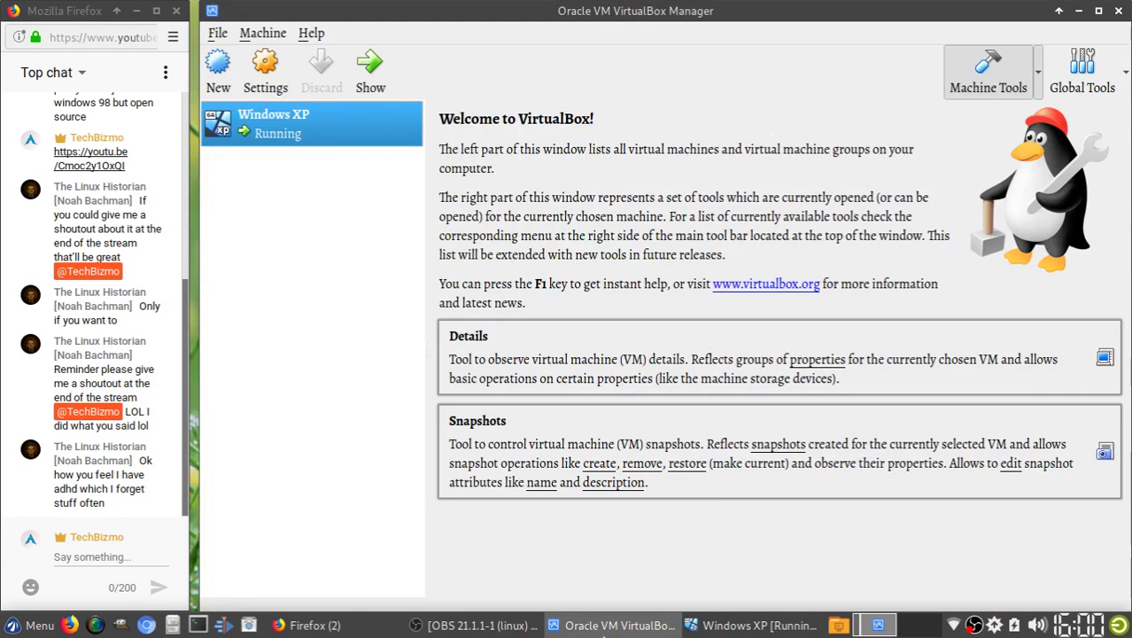
pyautogui.click(567, 625)
# View the chat Participants list in OBS, return to Top chat, then minimize OBS
pyautogui.click(512, 626)
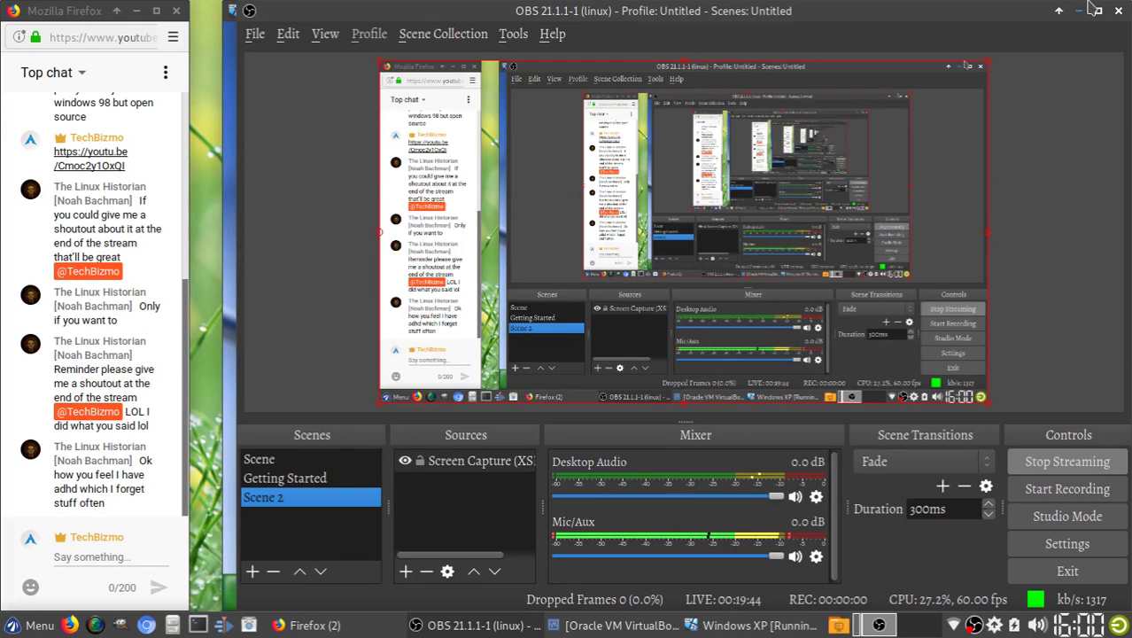
pyautogui.click(167, 72)
pyautogui.click(133, 156)
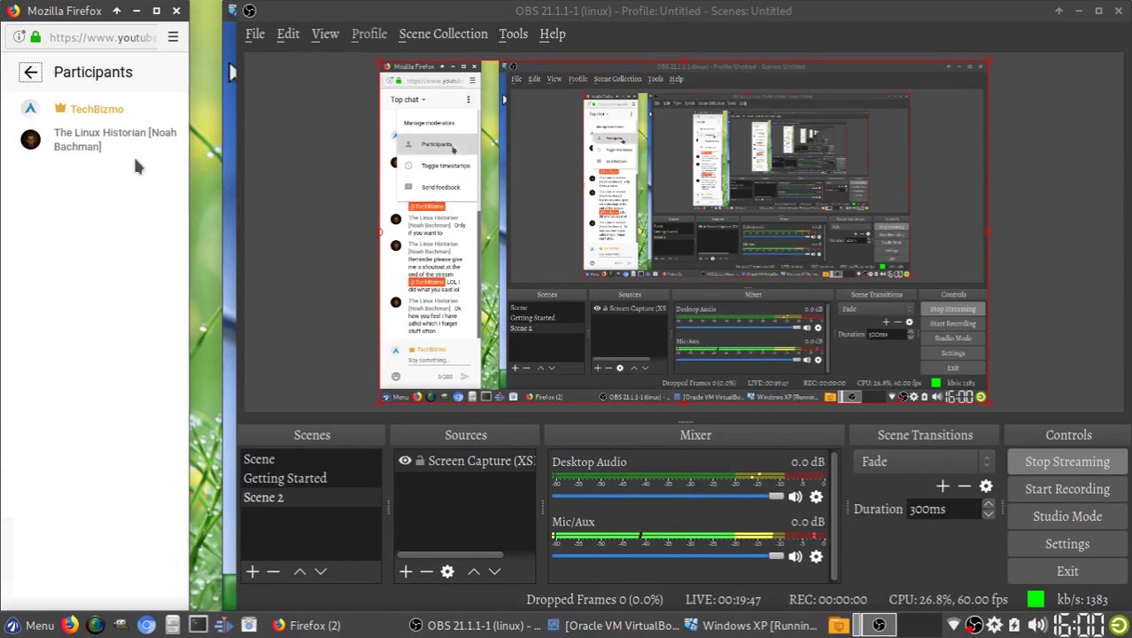
pyautogui.click(31, 75)
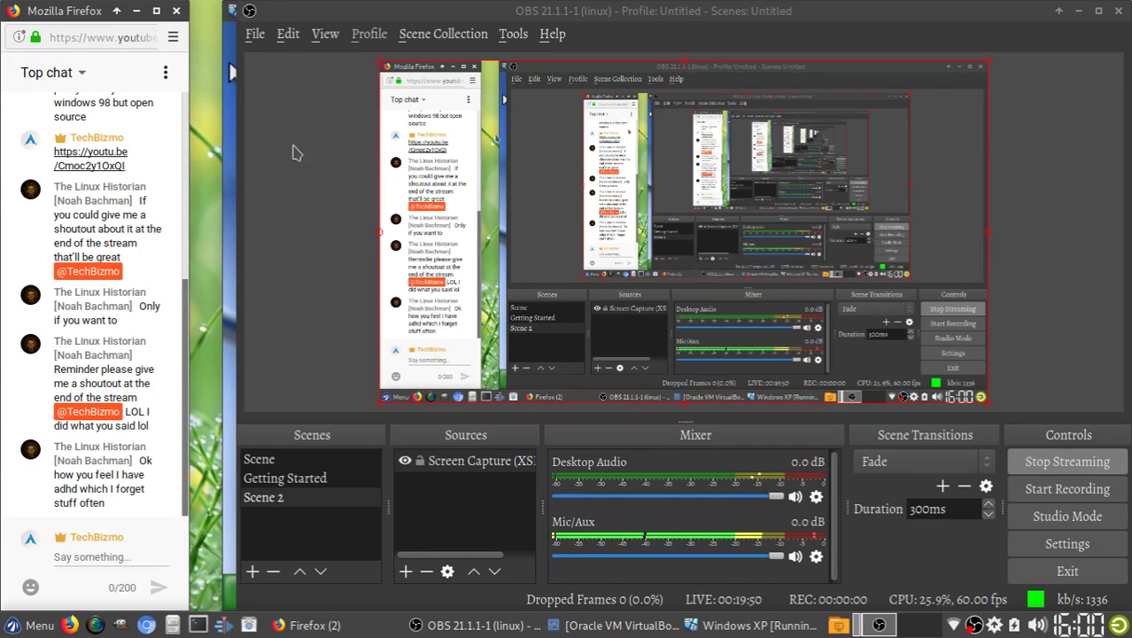
pyautogui.click(1079, 12)
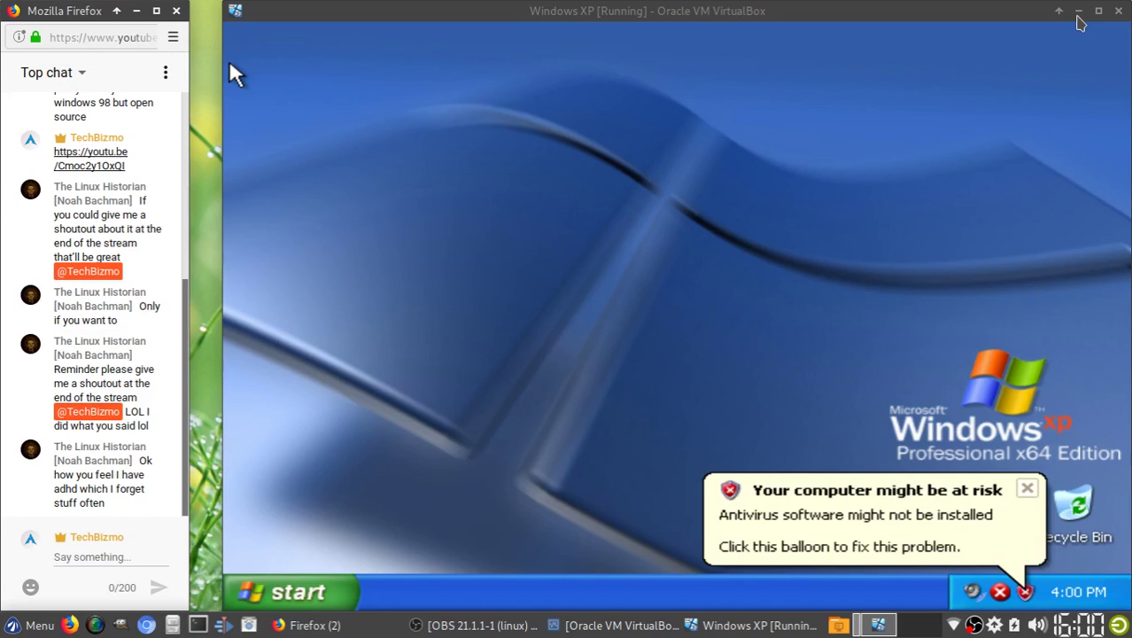
# Dismiss the risk warning, accept automatic resolution and colour depth correction, and keep the new settings
pyautogui.click(1027, 489)
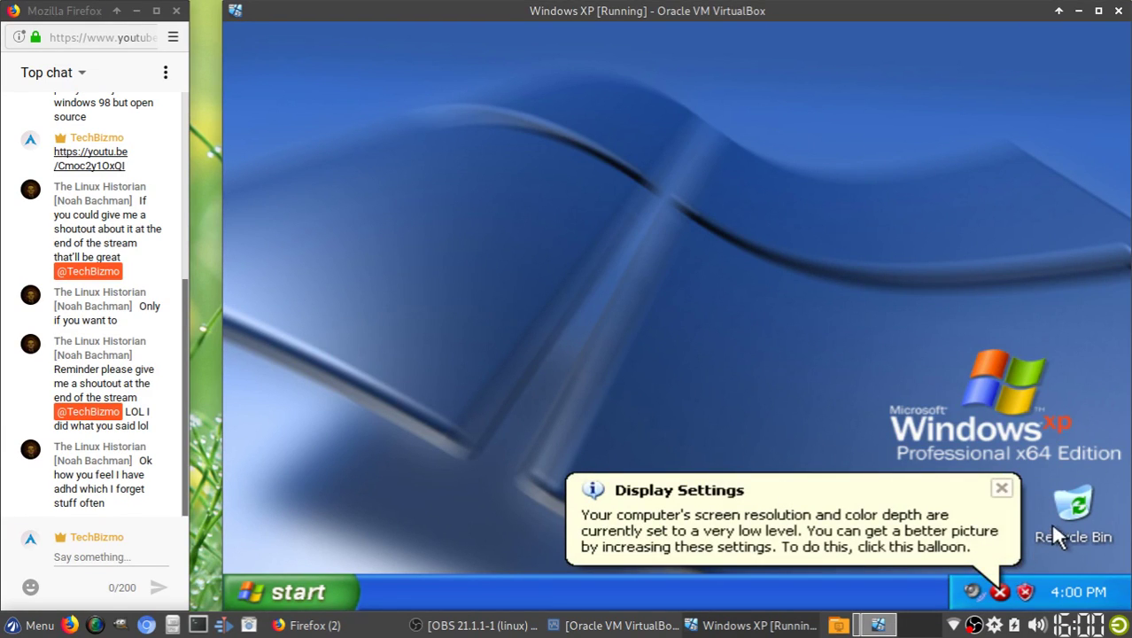
pyautogui.click(972, 587)
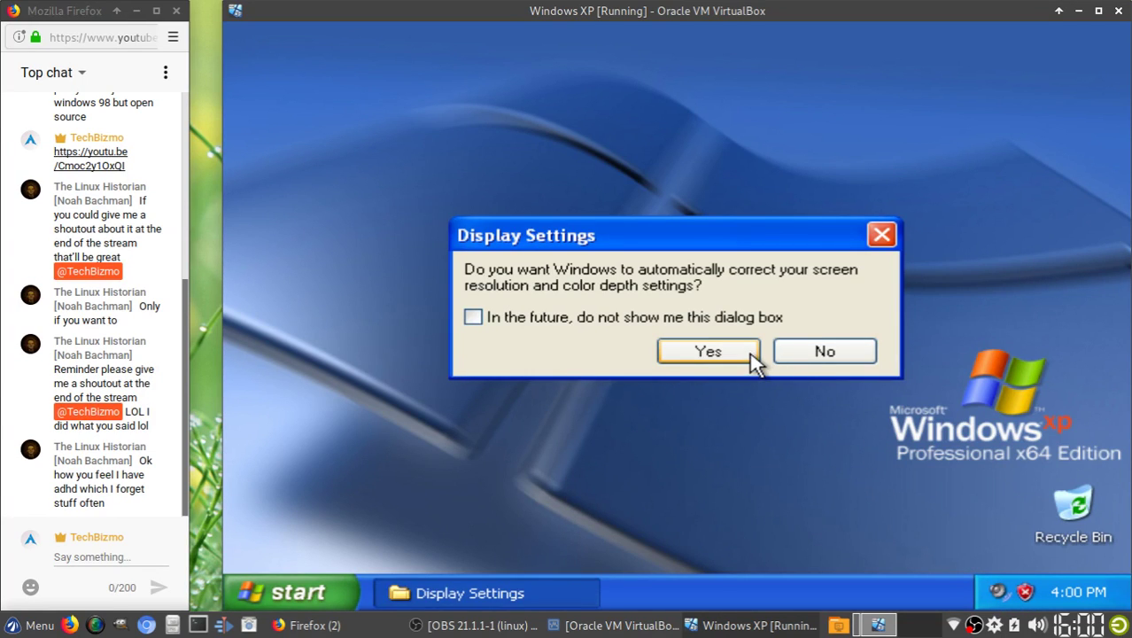
pyautogui.click(734, 365)
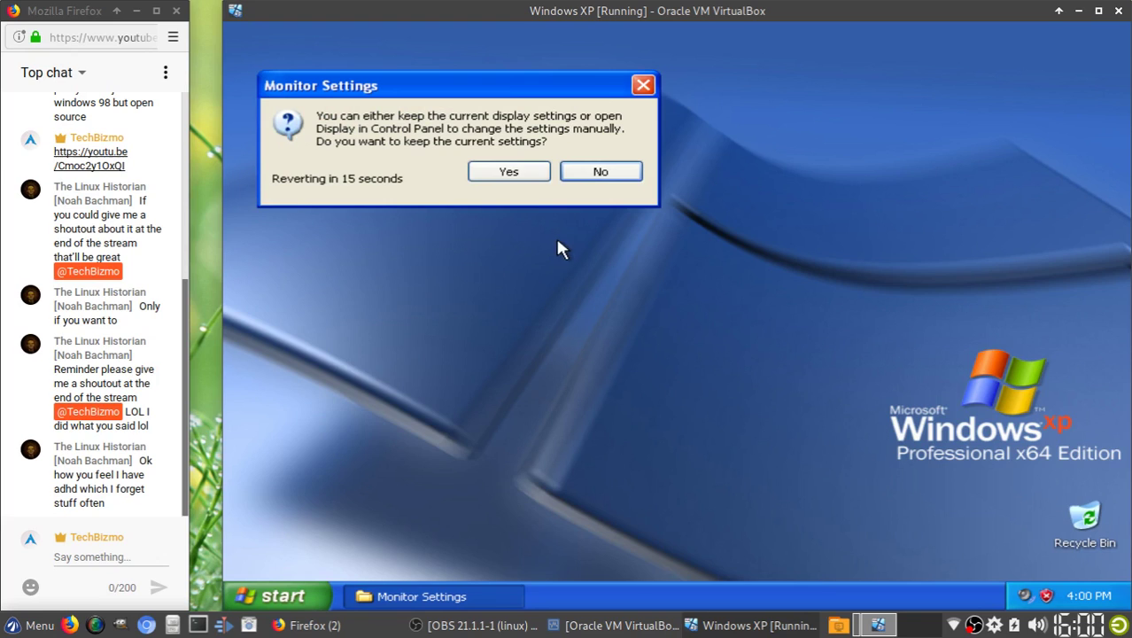
pyautogui.click(521, 174)
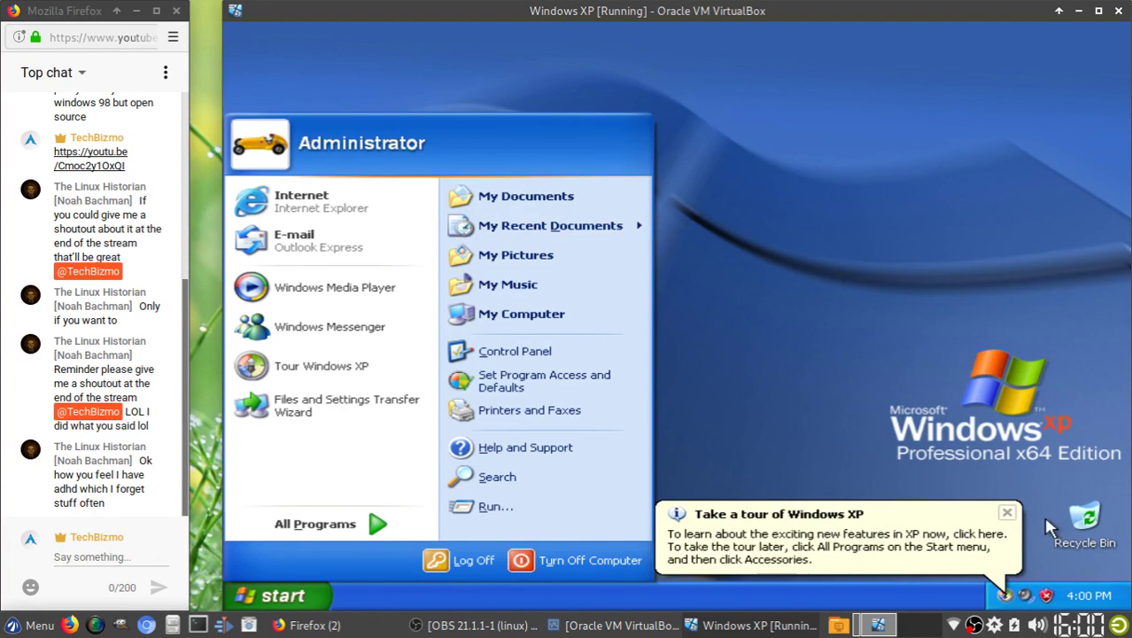
# Dismiss the XP tour notice, leaving the window, desktop menu and close dialog unchanged
pyautogui.click(1007, 513)
pyautogui.moveTo(278, 620)
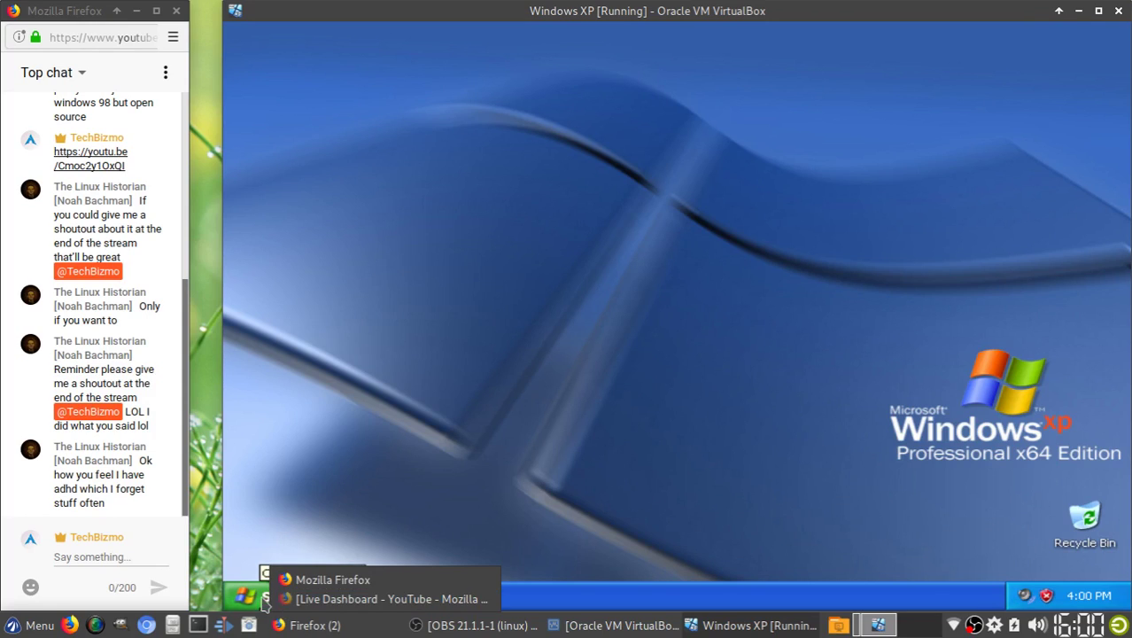
pyautogui.click(266, 599)
pyautogui.click(271, 70)
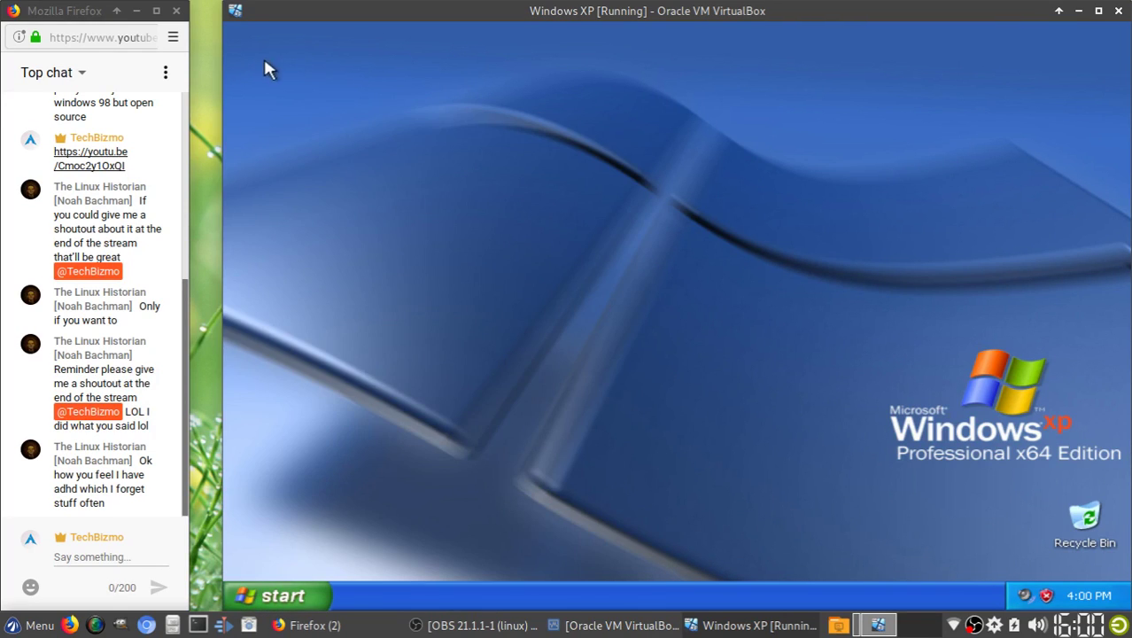
pyautogui.click(1099, 11)
pyautogui.click(1099, 10)
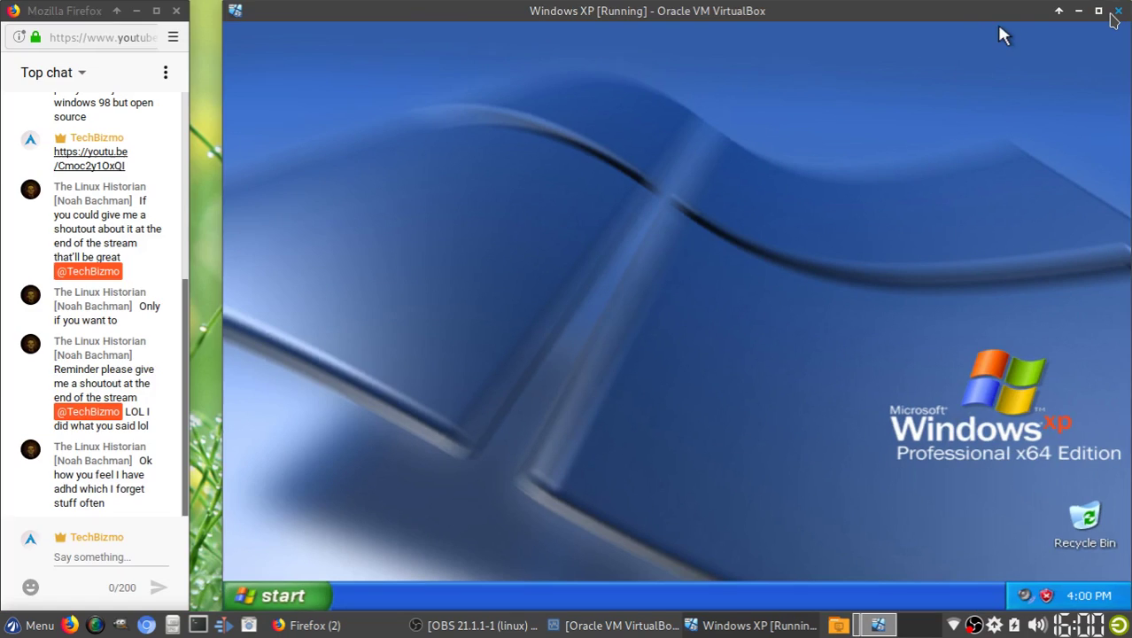
pyautogui.rightClick(723, 537)
pyautogui.click(550, 36)
pyautogui.hotkey('alt', 'F4')
pyautogui.click(698, 358)
# Shut down Windows XP via Start > Turn Off Computer > Turn Off
pyautogui.click(280, 595)
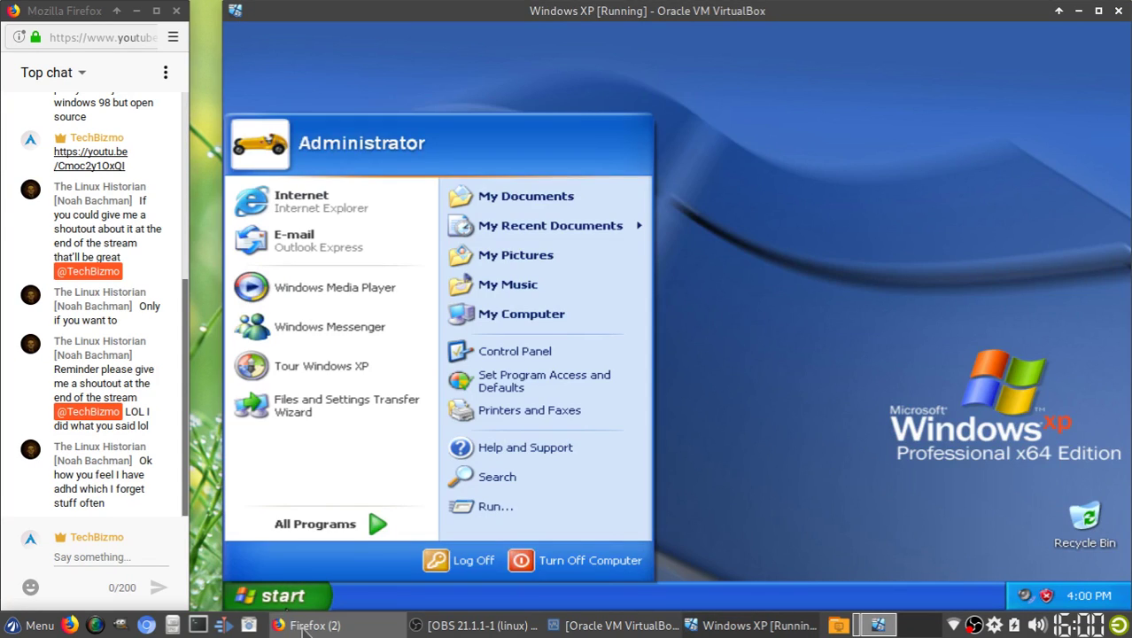
pyautogui.click(542, 568)
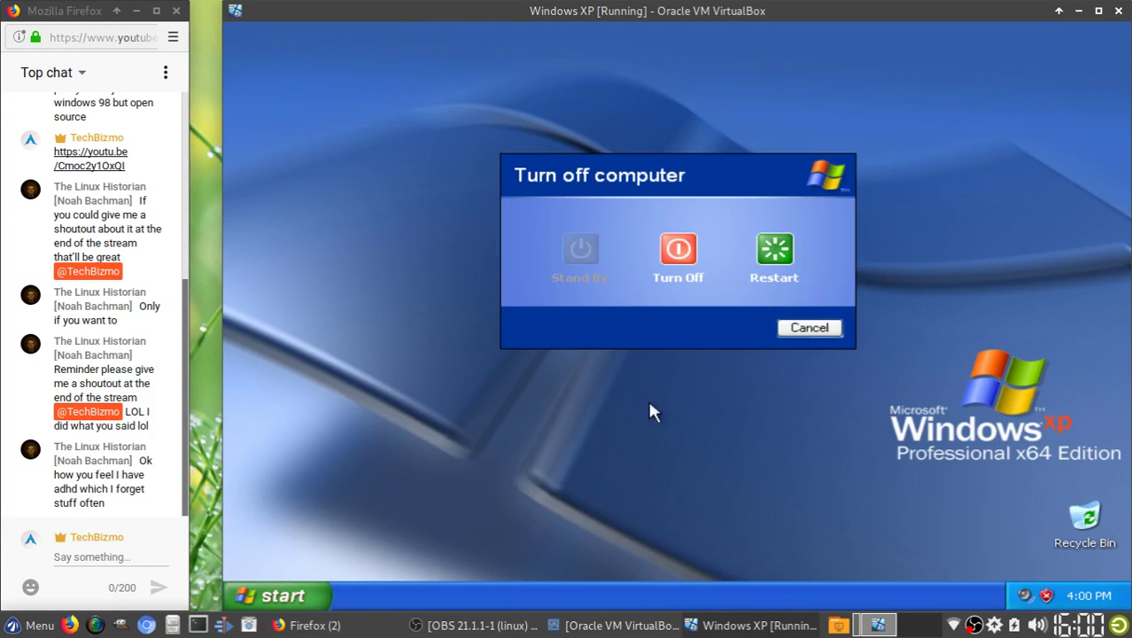
pyautogui.click(671, 277)
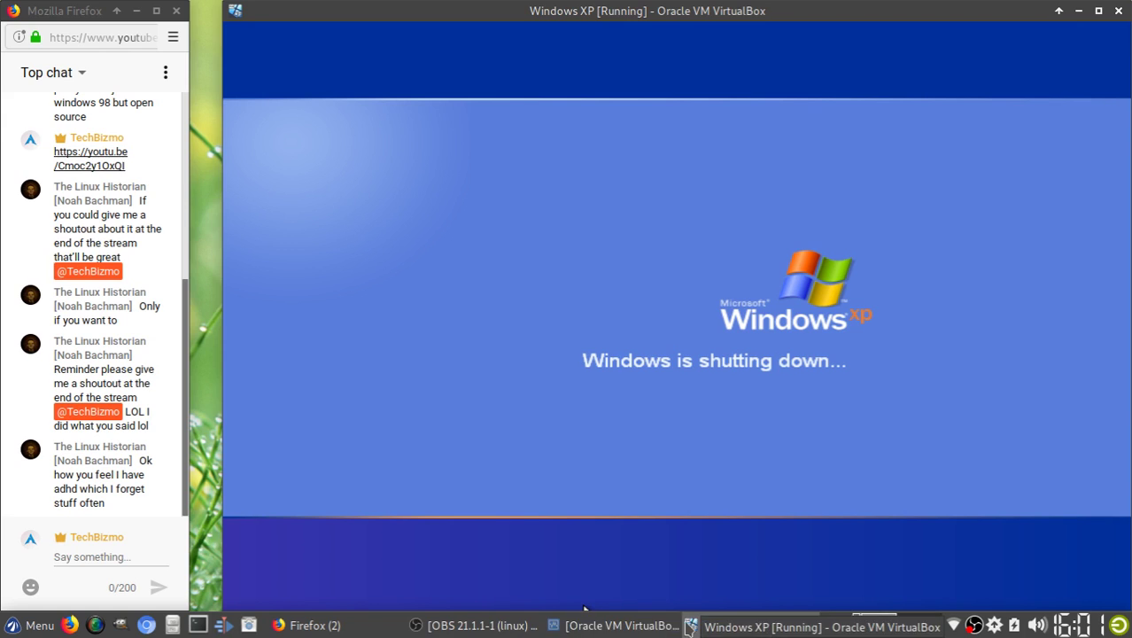
pyautogui.click(620, 627)
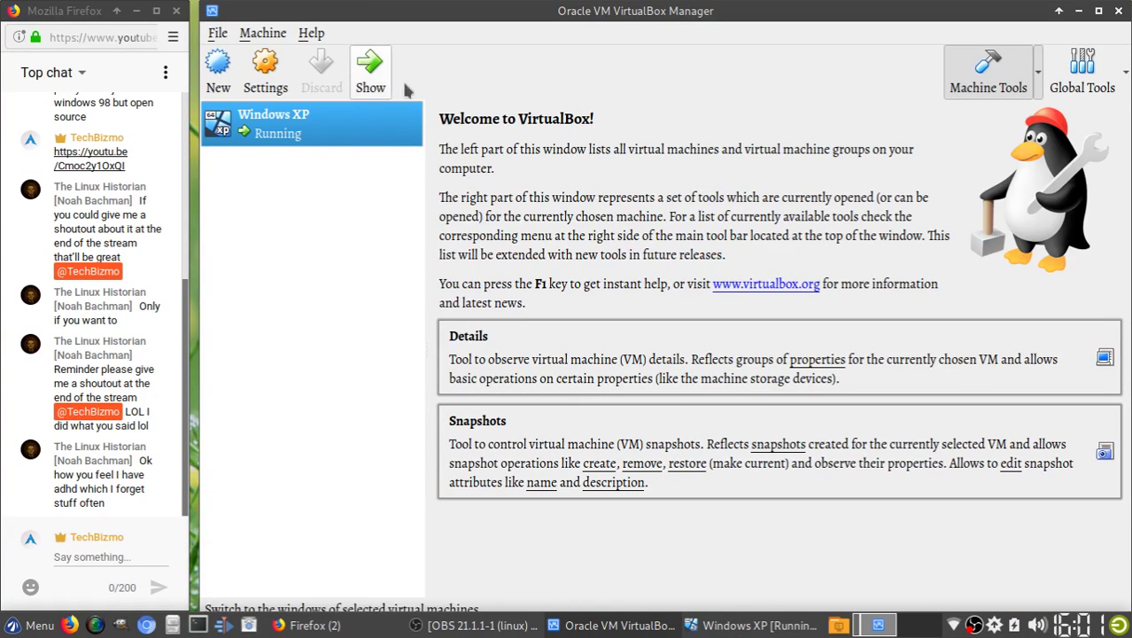
# Restart the powered-off Windows XP VM in a normal window, declining scale mode, and clear the notice bars
pyautogui.click(744, 627)
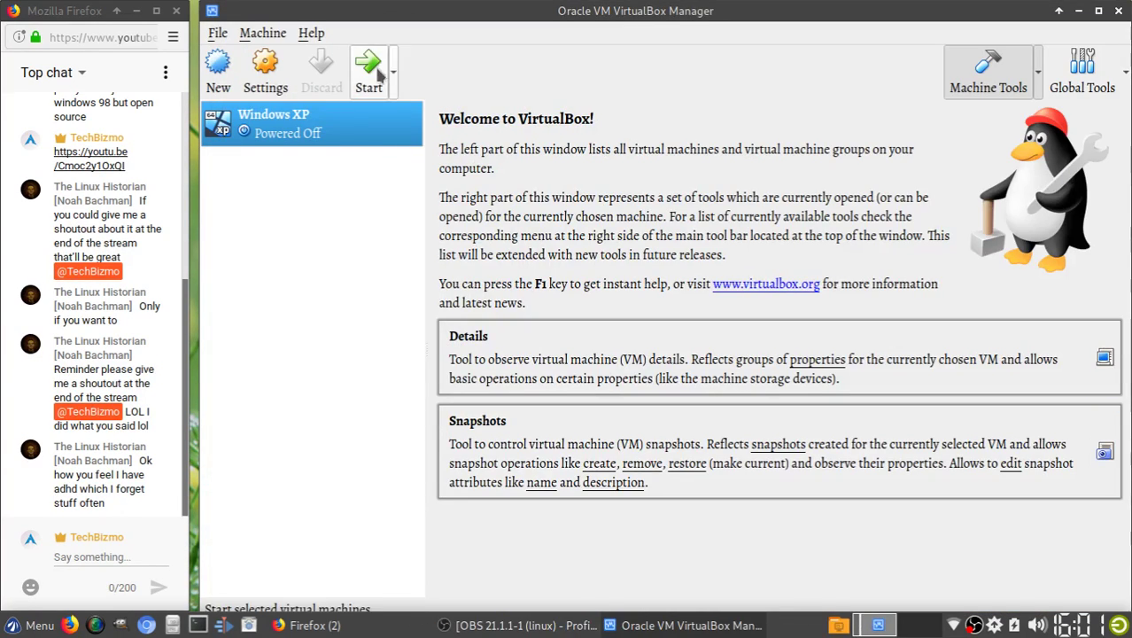
pyautogui.click(369, 75)
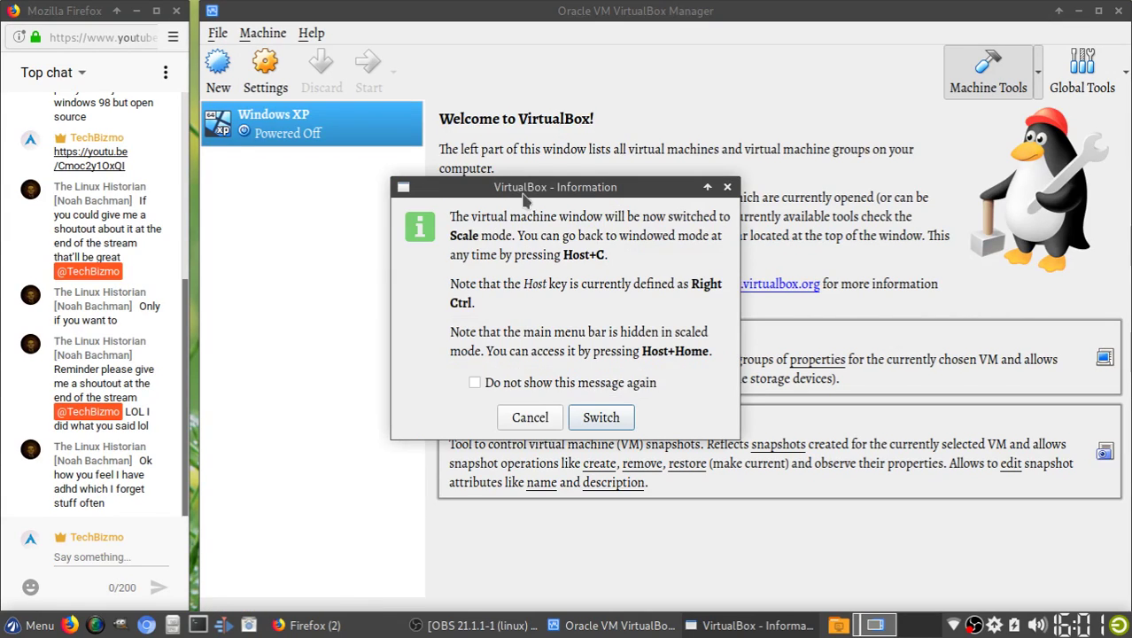
pyautogui.click(545, 422)
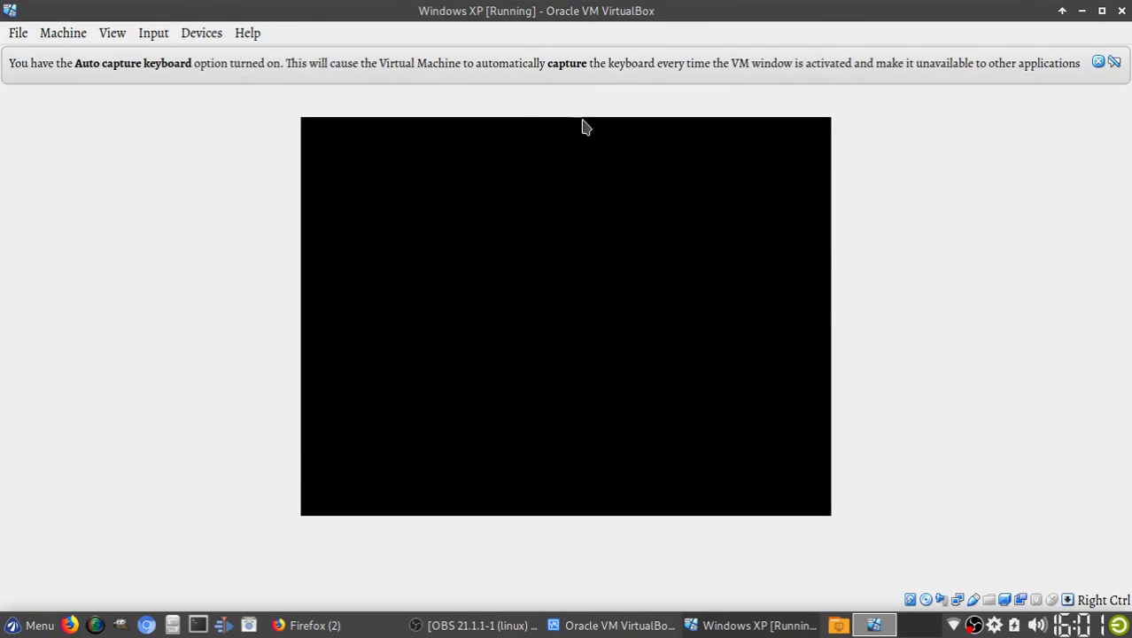
pyautogui.click(496, 62)
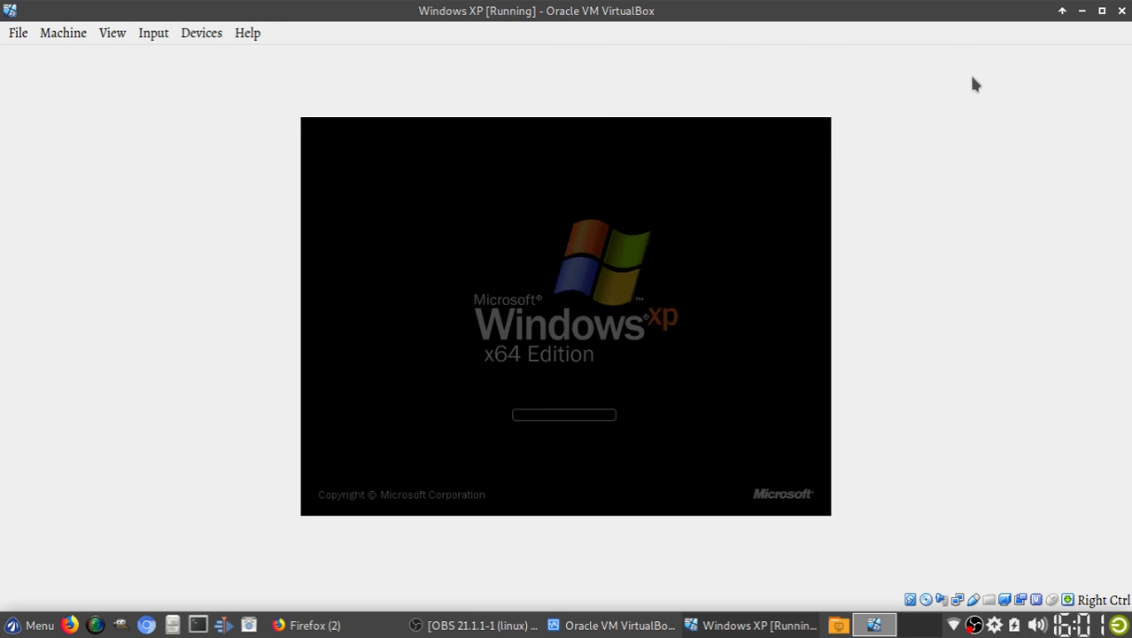
pyautogui.click(1104, 65)
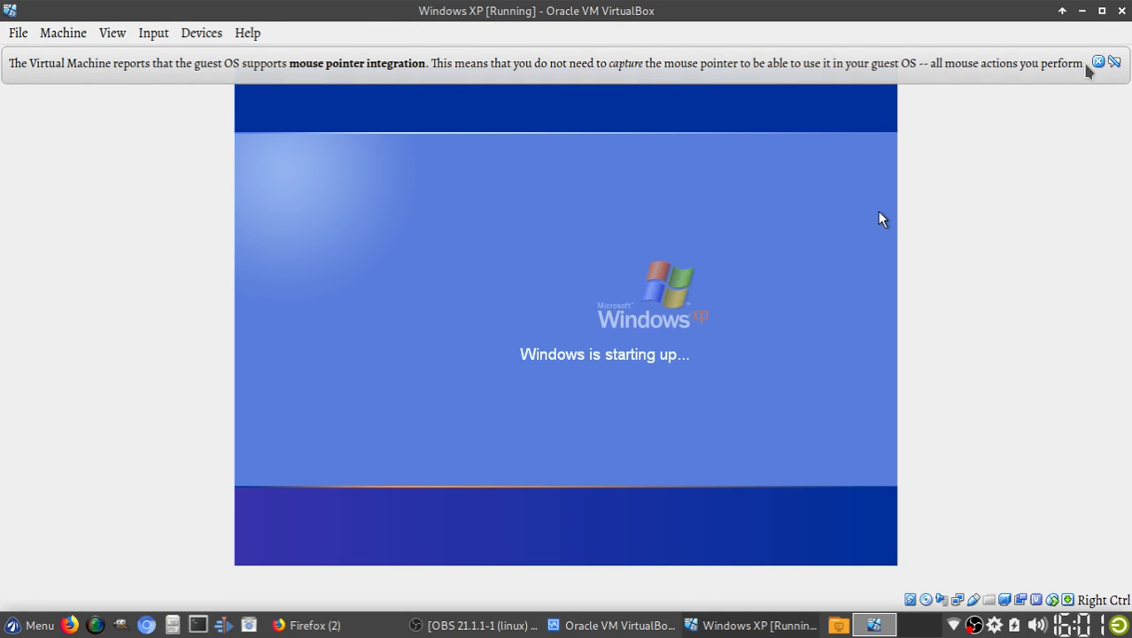
pyautogui.click(1097, 62)
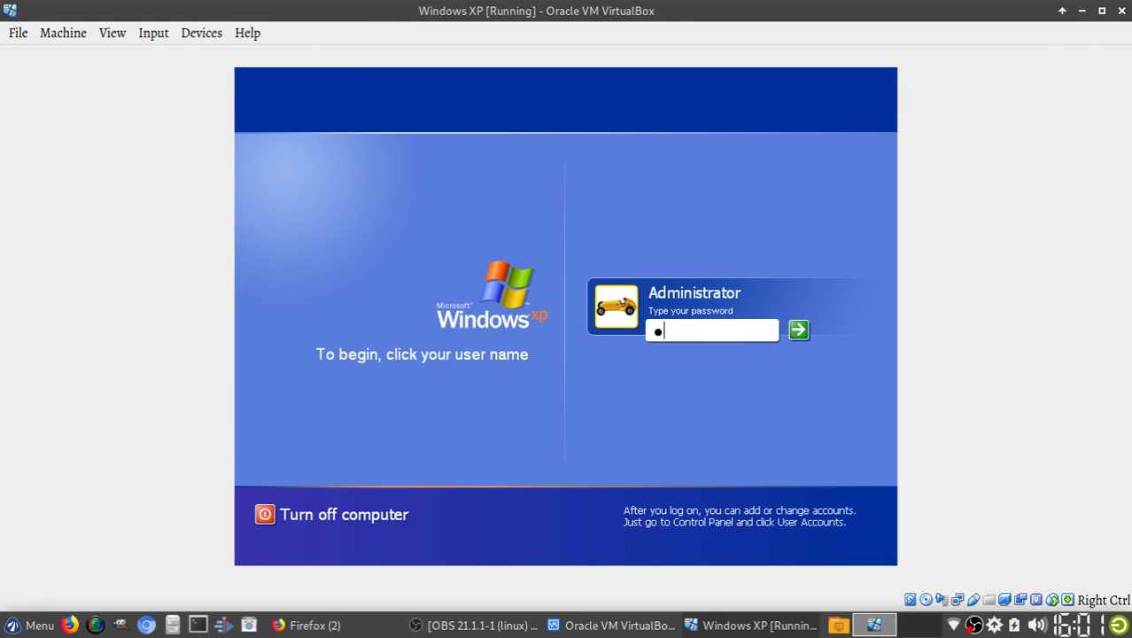
# Log on to Windows XP, dismiss the tour balloon, and bring Firefox's Live Dashboard - YouTube window forward
pyautogui.press('Return')
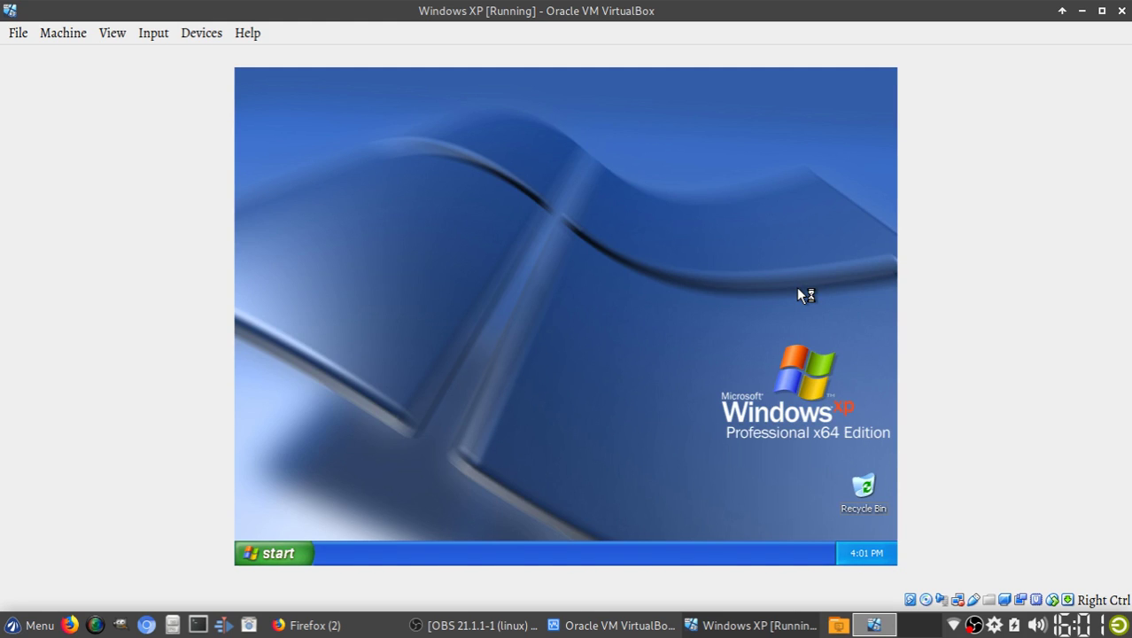
pyautogui.click(282, 551)
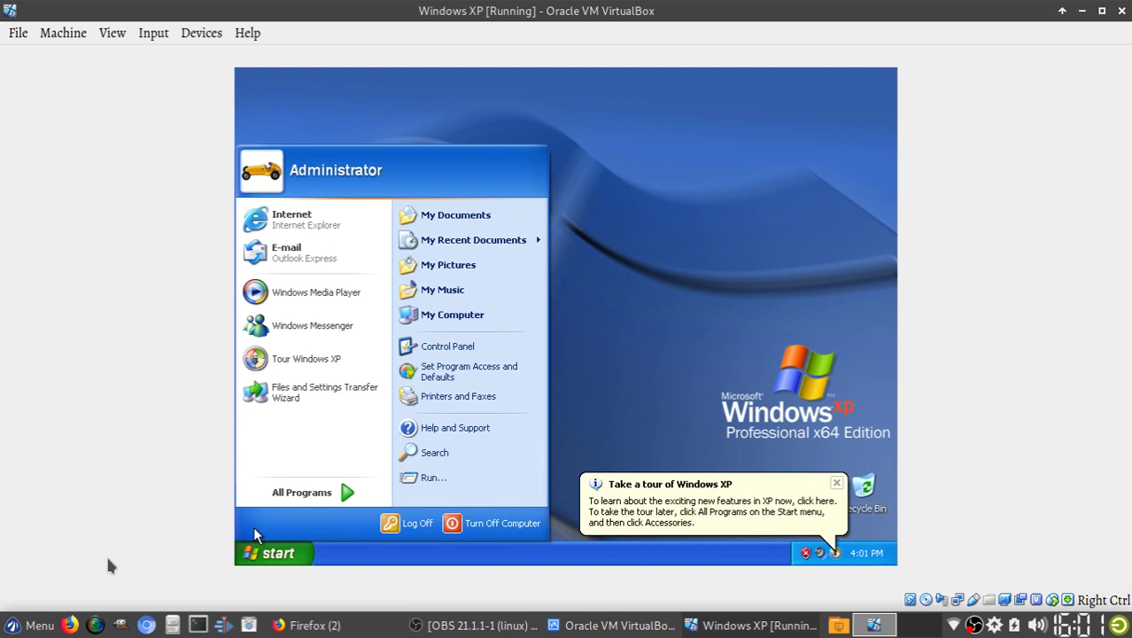
pyautogui.click(837, 482)
pyautogui.click(351, 631)
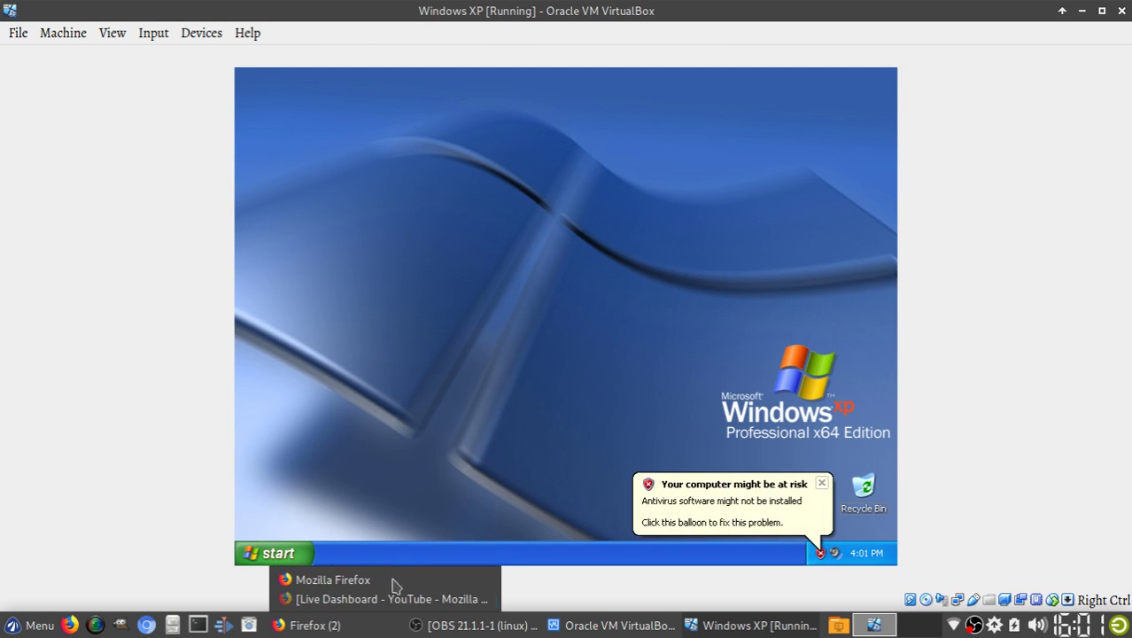
pyautogui.click(392, 591)
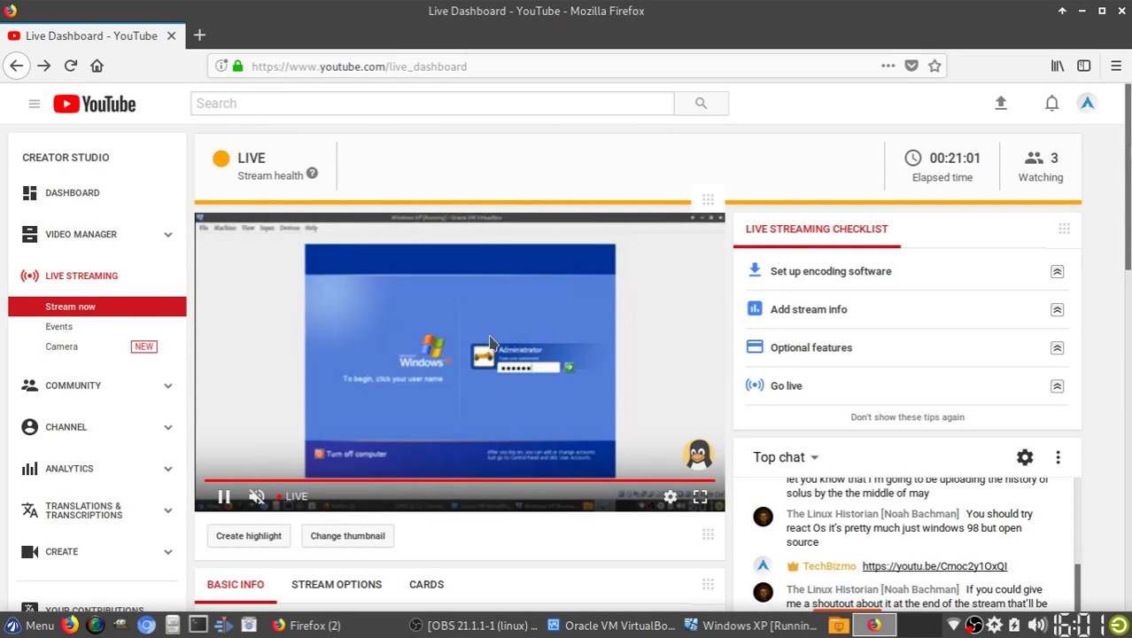
# Switch OBS to the scene named Scene, then minimize OBS and Firefox to reveal the XP machine
pyautogui.click(483, 625)
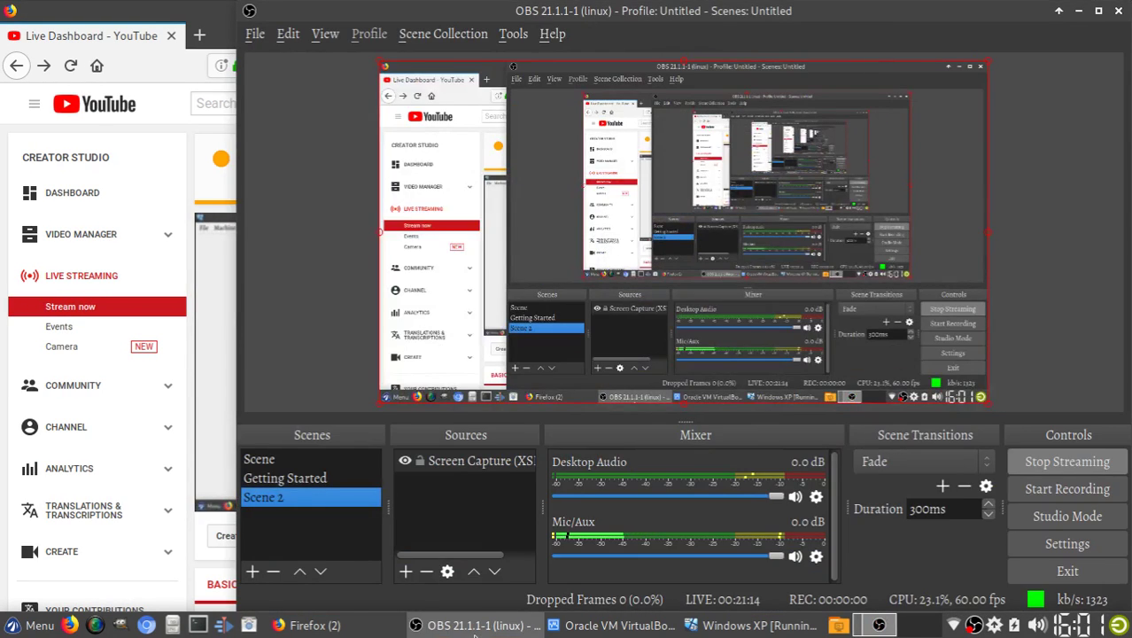
pyautogui.click(260, 461)
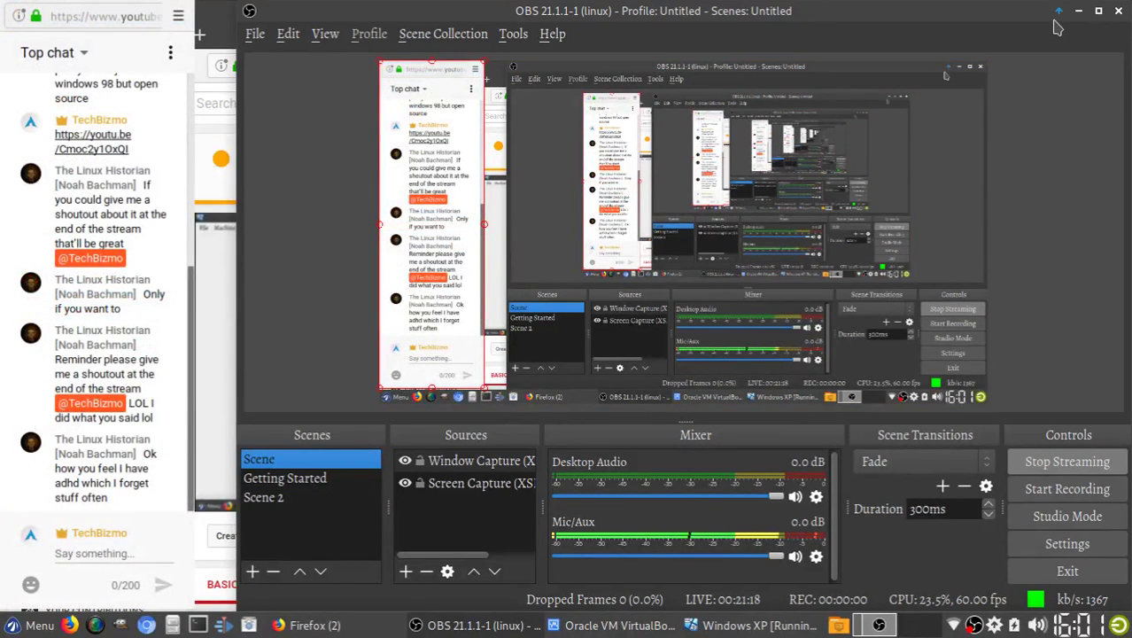
pyautogui.click(1079, 10)
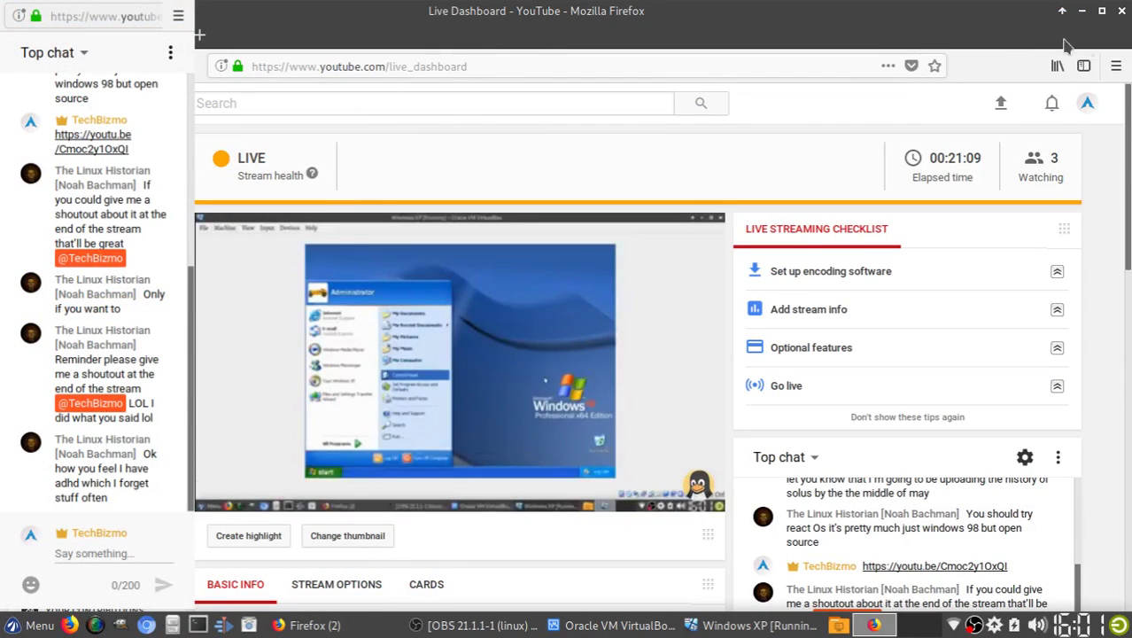
pyautogui.click(1082, 11)
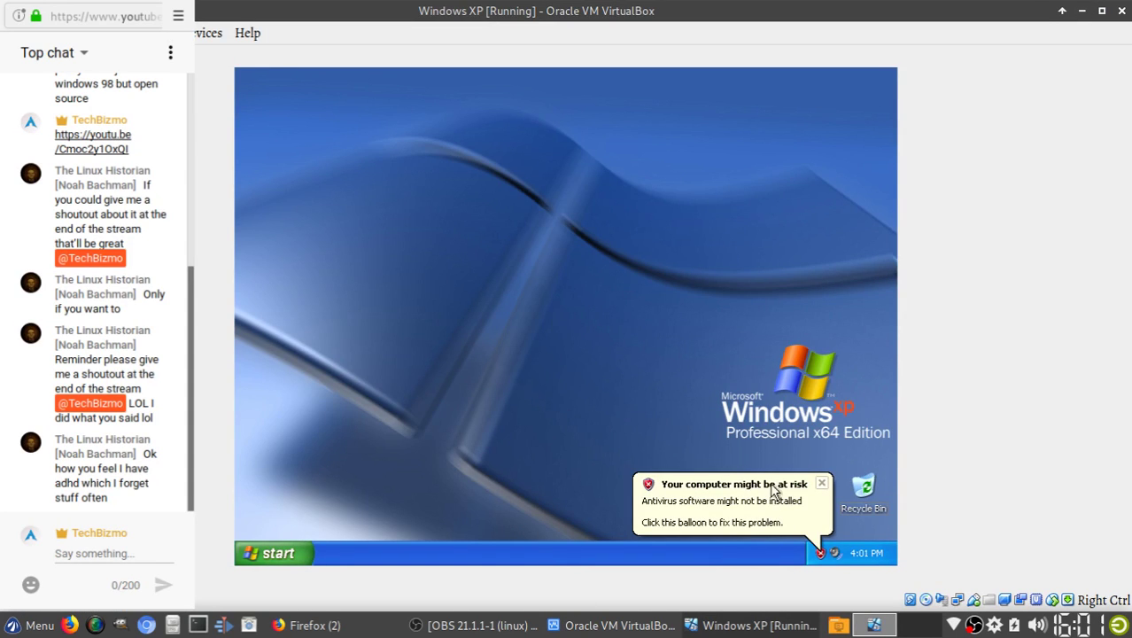
# Dismiss the computer-at-risk warning, open Windows Security Center, and minimize it
pyautogui.click(821, 483)
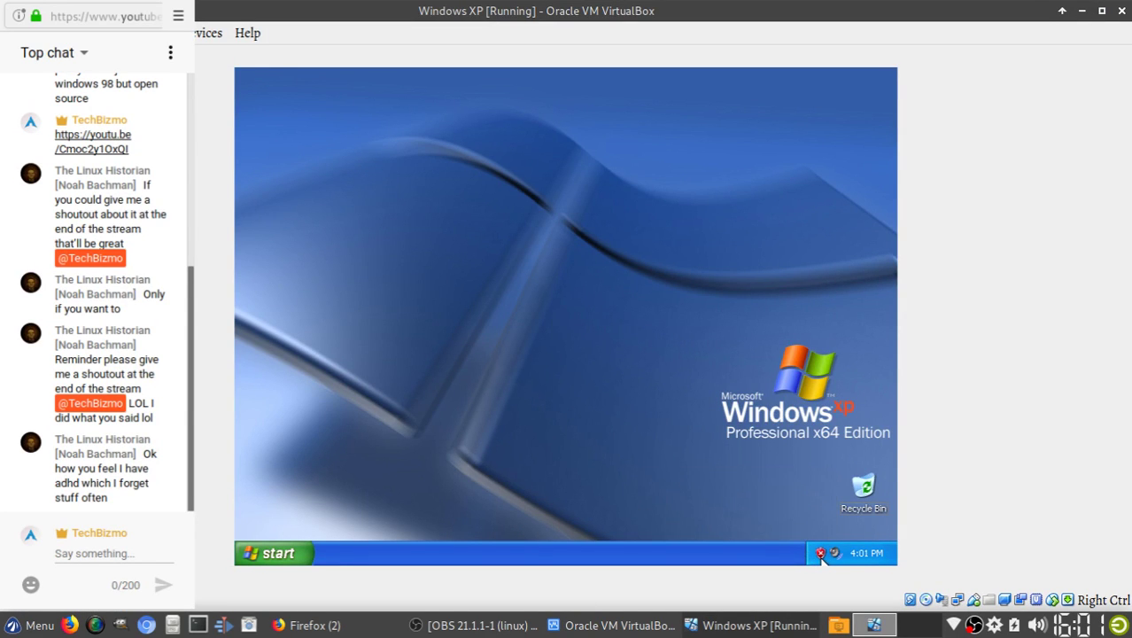
pyautogui.doubleClick(821, 554)
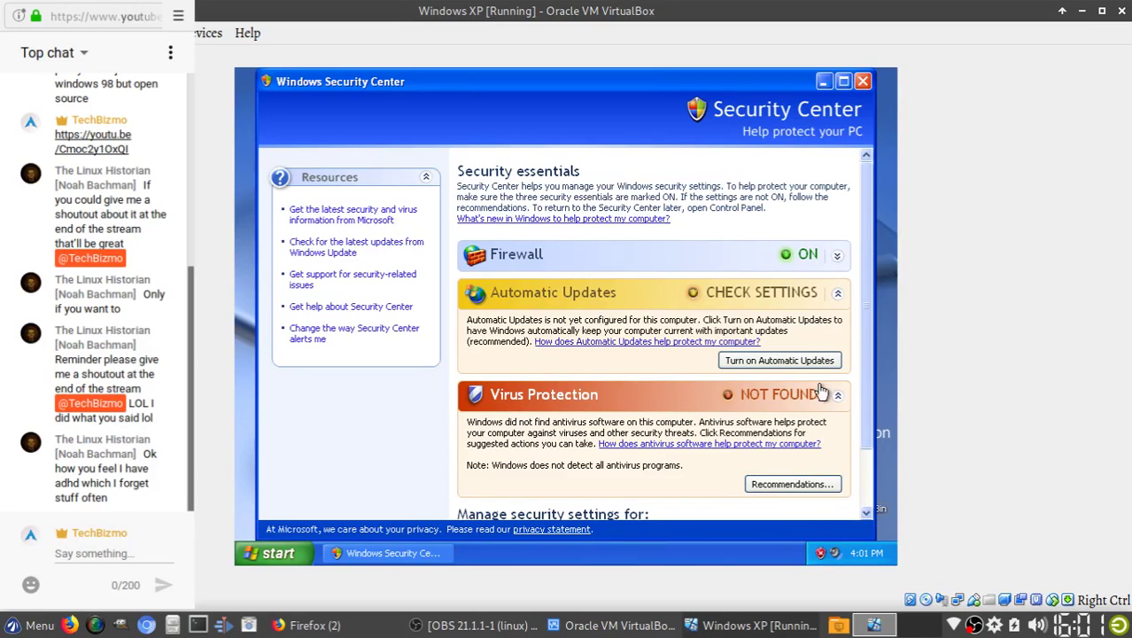
pyautogui.click(824, 81)
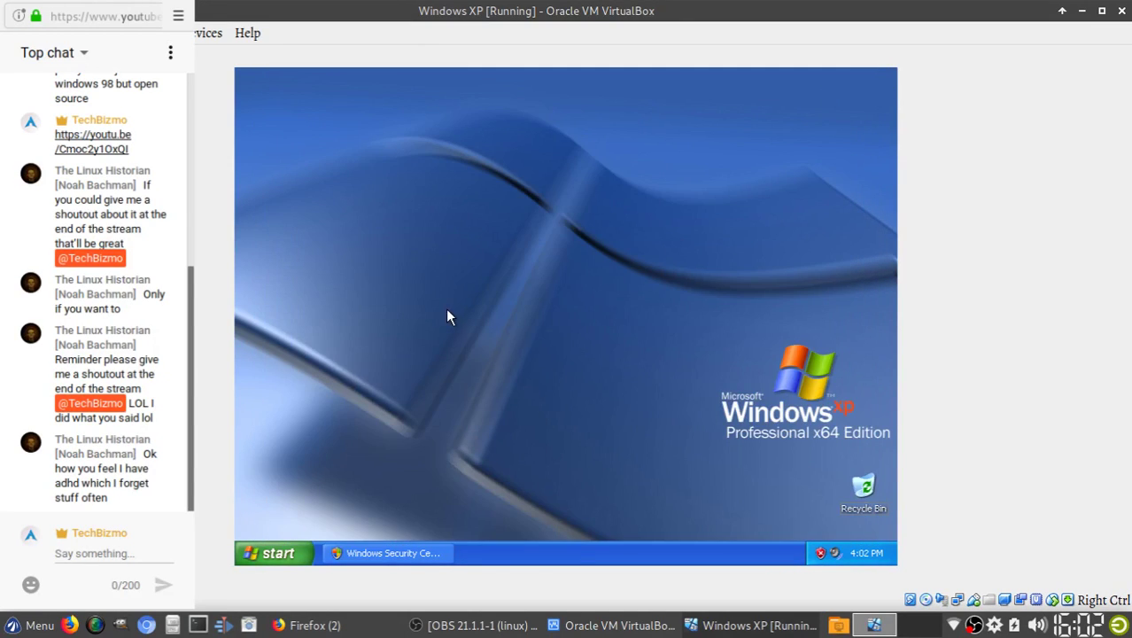
# Switch the VM display to Scaled Mode from the View menu and confirm
pyautogui.click(118, 33)
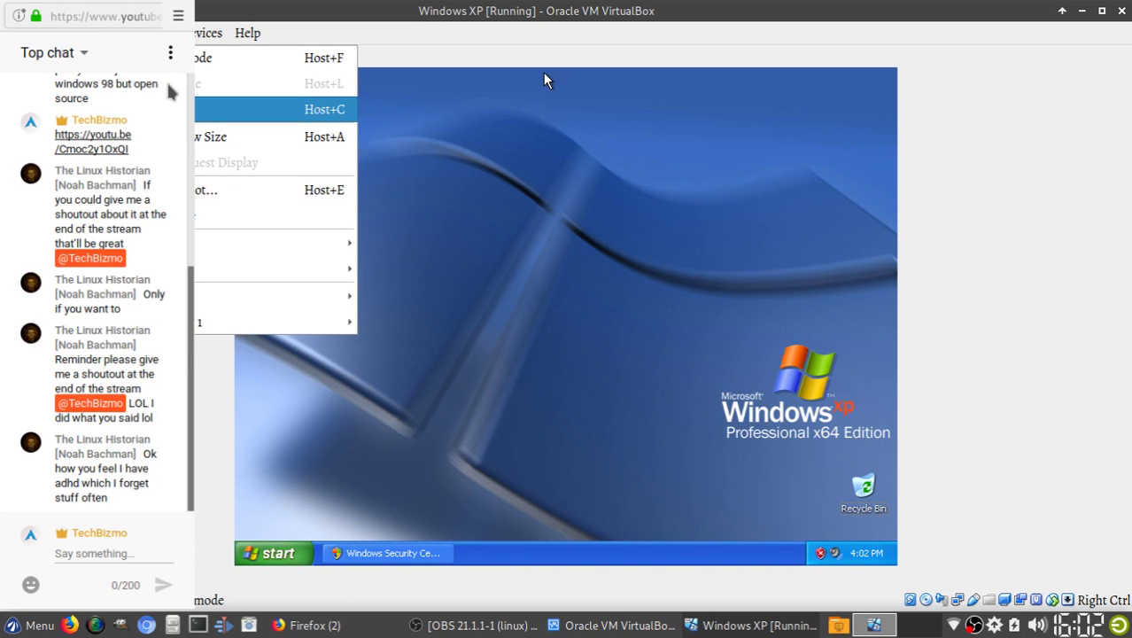
pyautogui.press('Return')
pyautogui.click(610, 392)
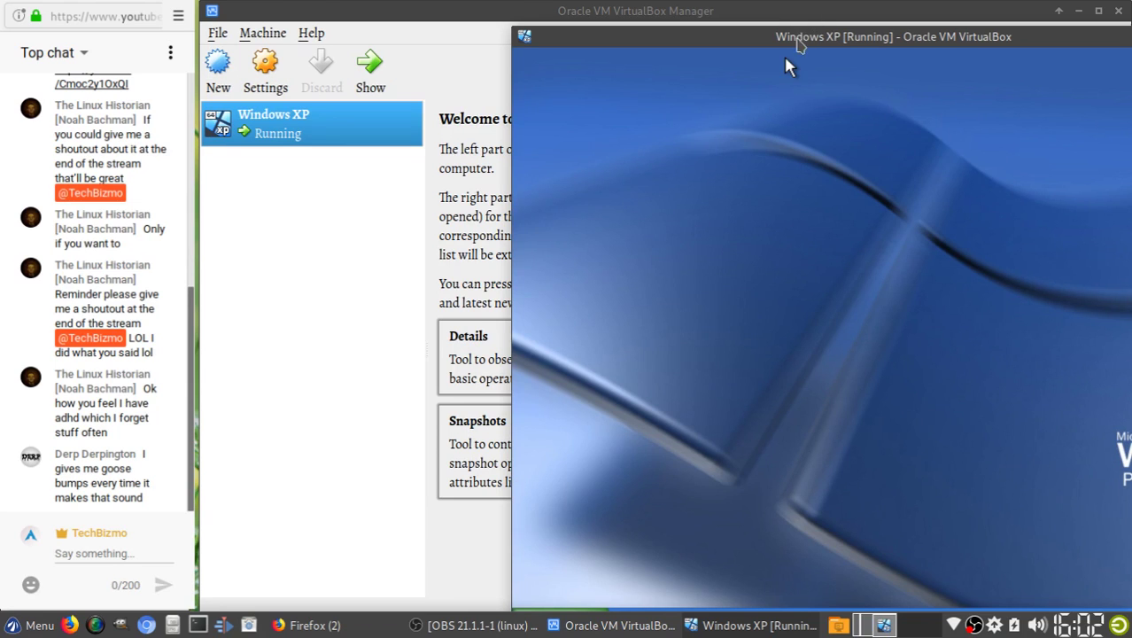
# Reposition the scaled XP VM window and widen it leftward until the guest fills most of the screen
pyautogui.doubleClick(381, 38)
pyautogui.moveTo(381, 40); pyautogui.dragTo(585, 40)
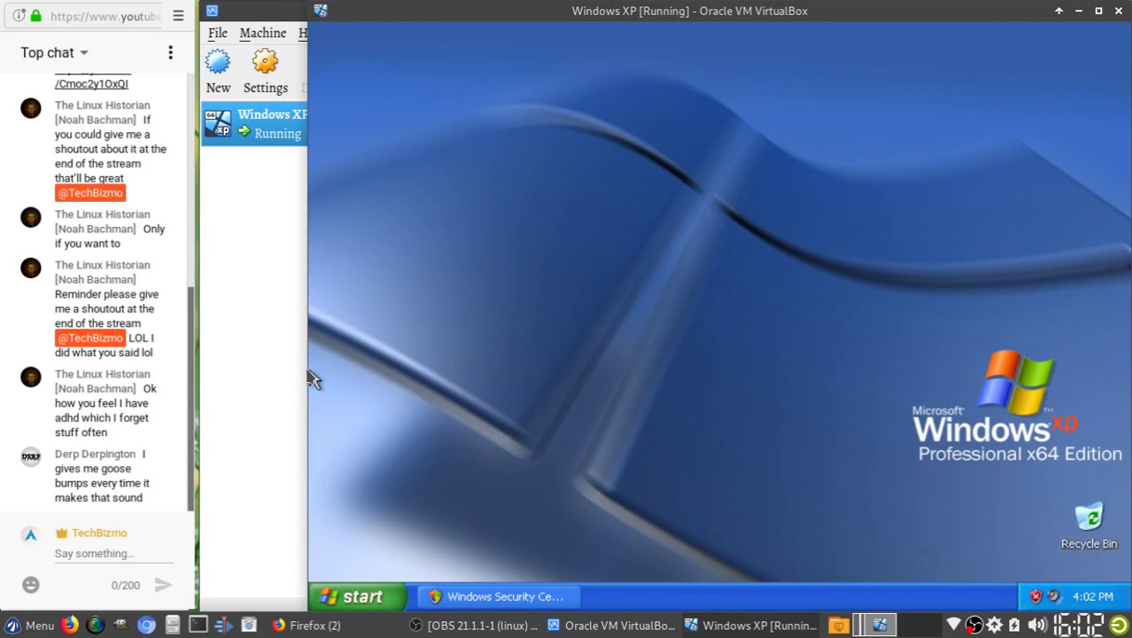
pyautogui.moveTo(309, 373); pyautogui.dragTo(203, 373)
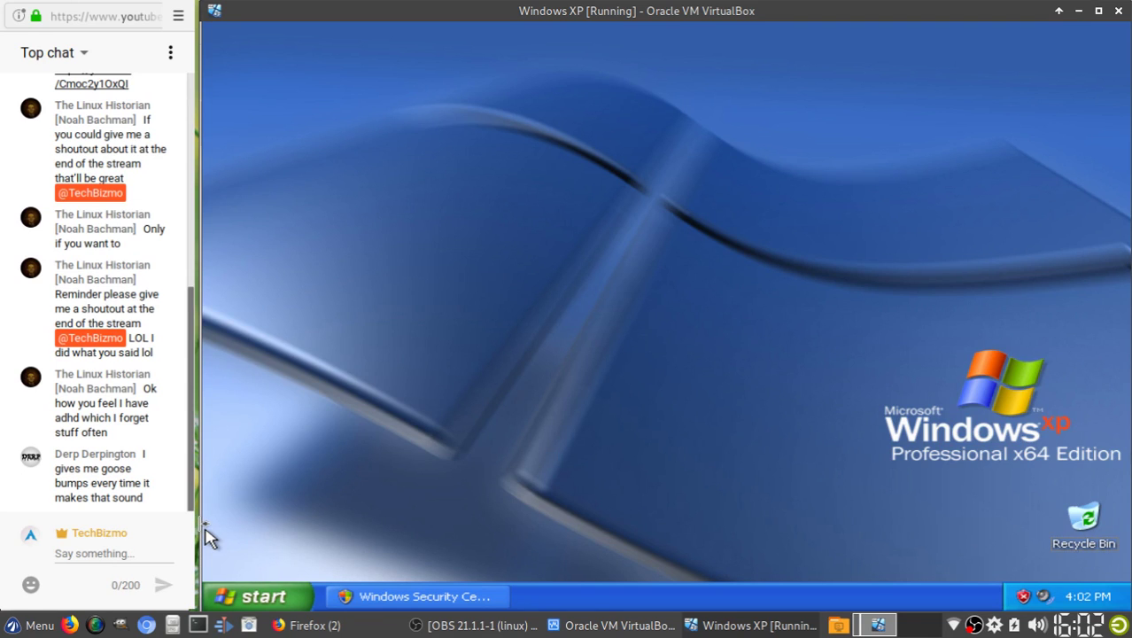
pyautogui.hotkey('alt', 'Tab')
pyautogui.hotkey('alt', 'Tab')
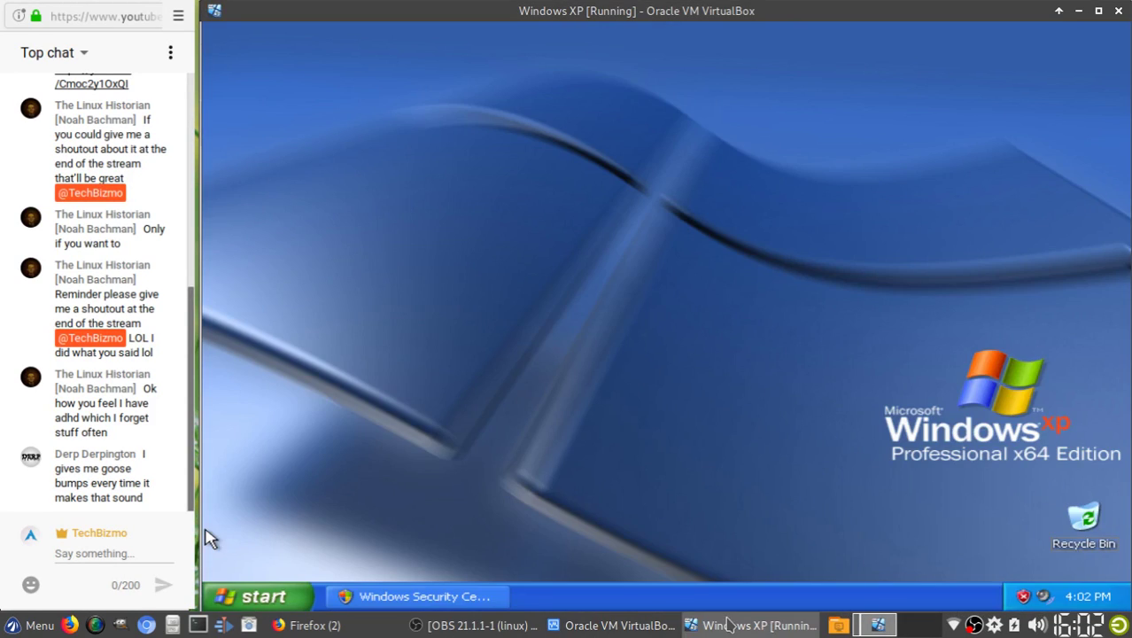
pyautogui.hotkey('alt', 'Tab')
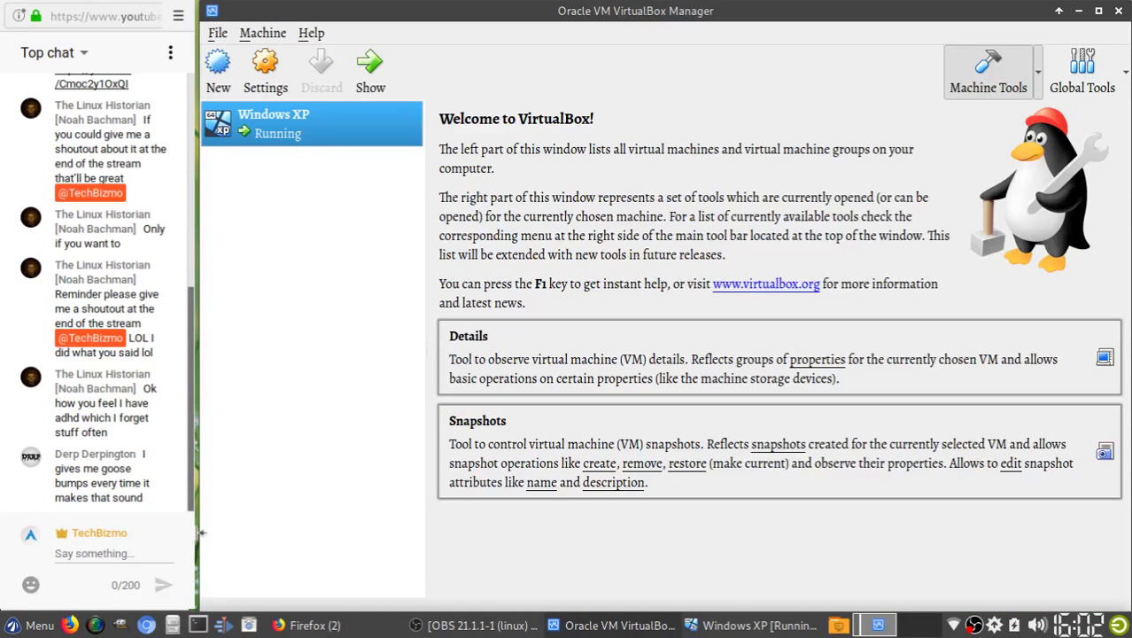
pyautogui.hotkey('alt', 'Tab')
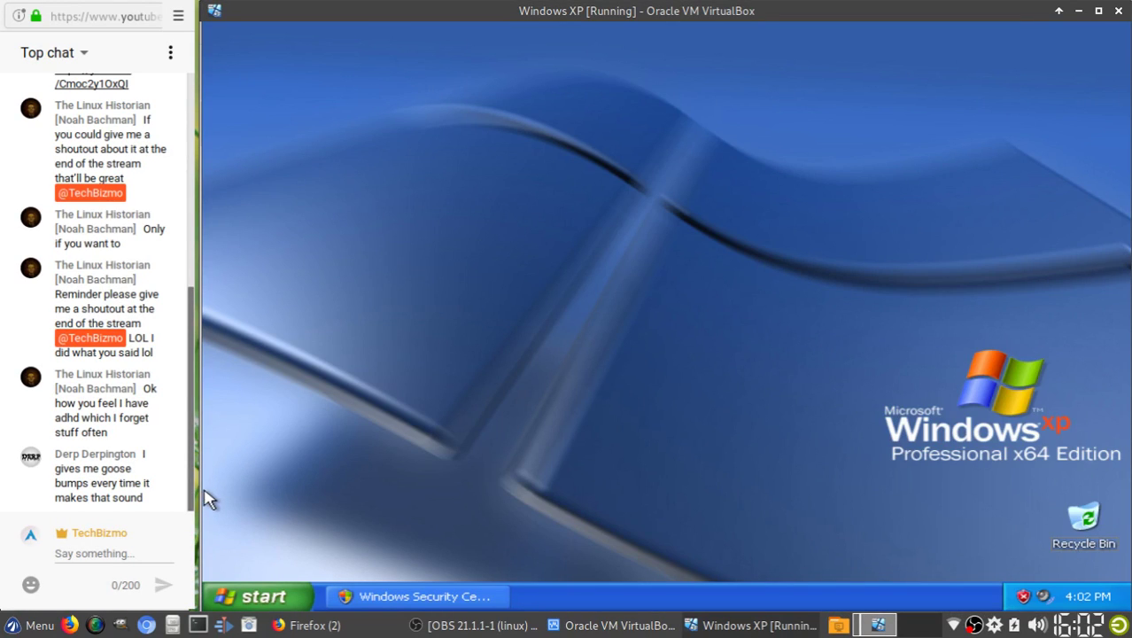
pyautogui.moveTo(204, 501); pyautogui.dragTo(195, 500)
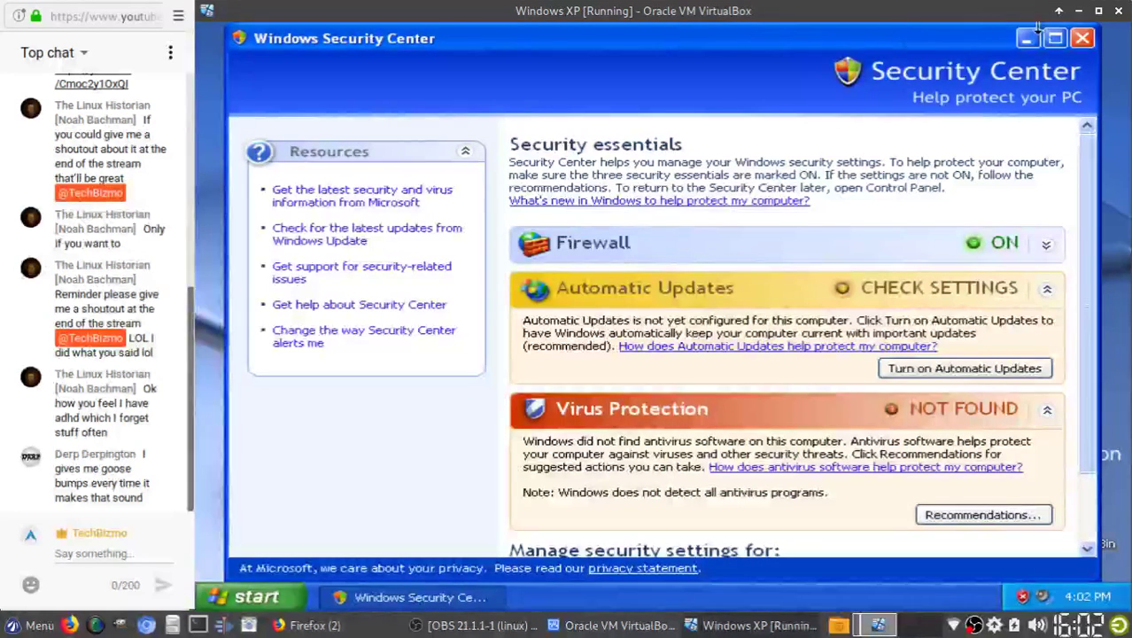
# Close Windows Security Center and bring up the XP Start menu
pyautogui.click(1088, 39)
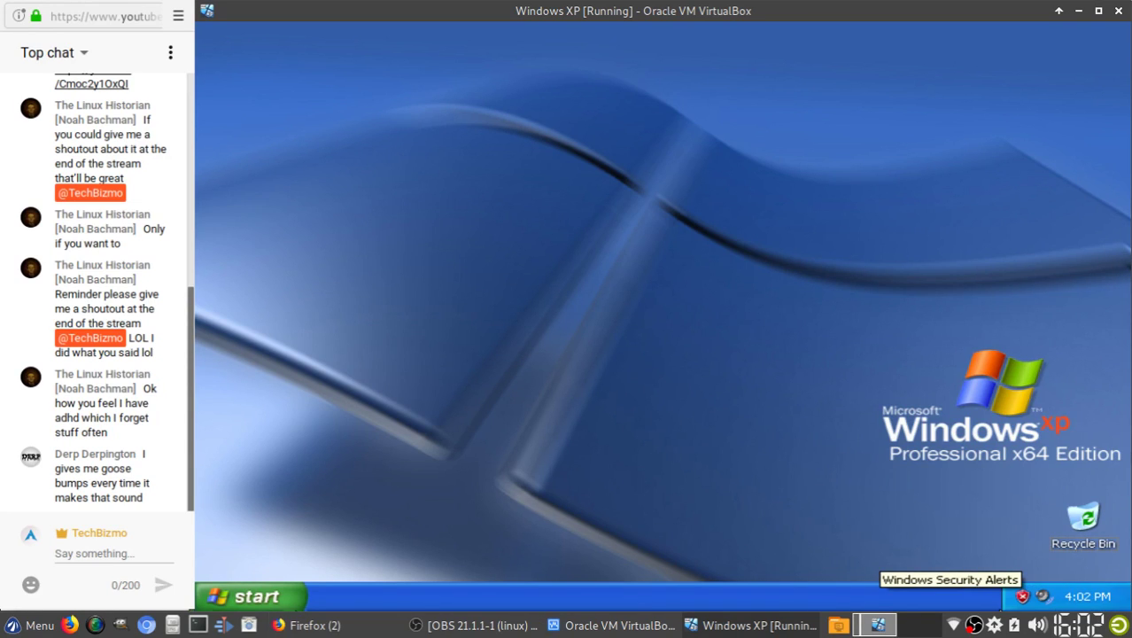
pyautogui.click(249, 599)
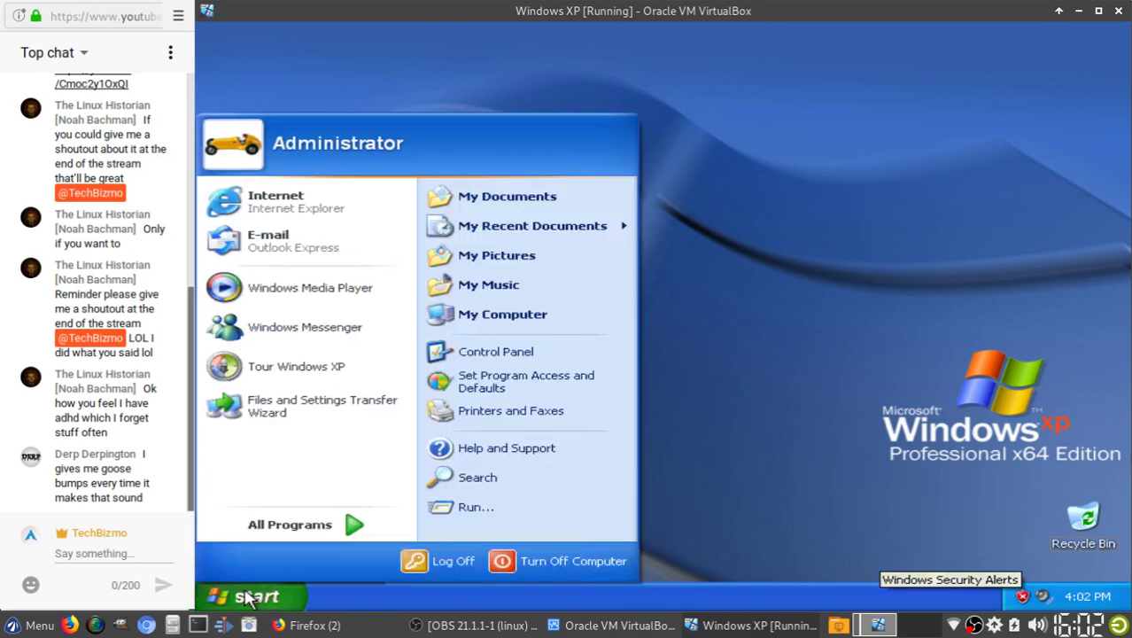
# Browse the XP Control Panel categories, close the window, and right-click the desktop
pyautogui.click(249, 599)
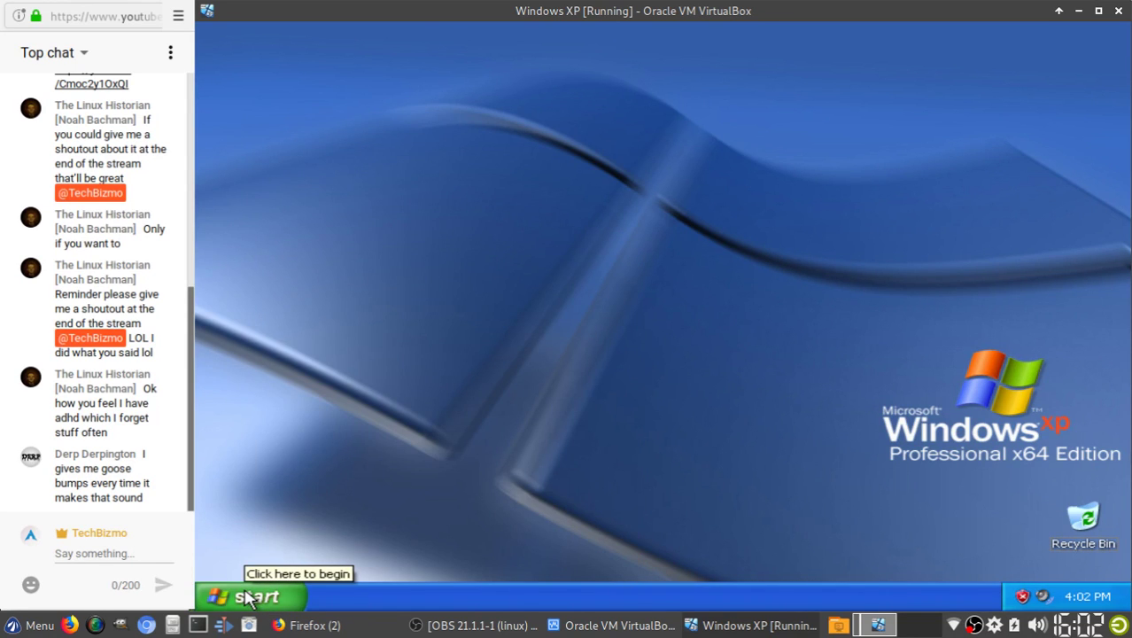
pyautogui.click(249, 599)
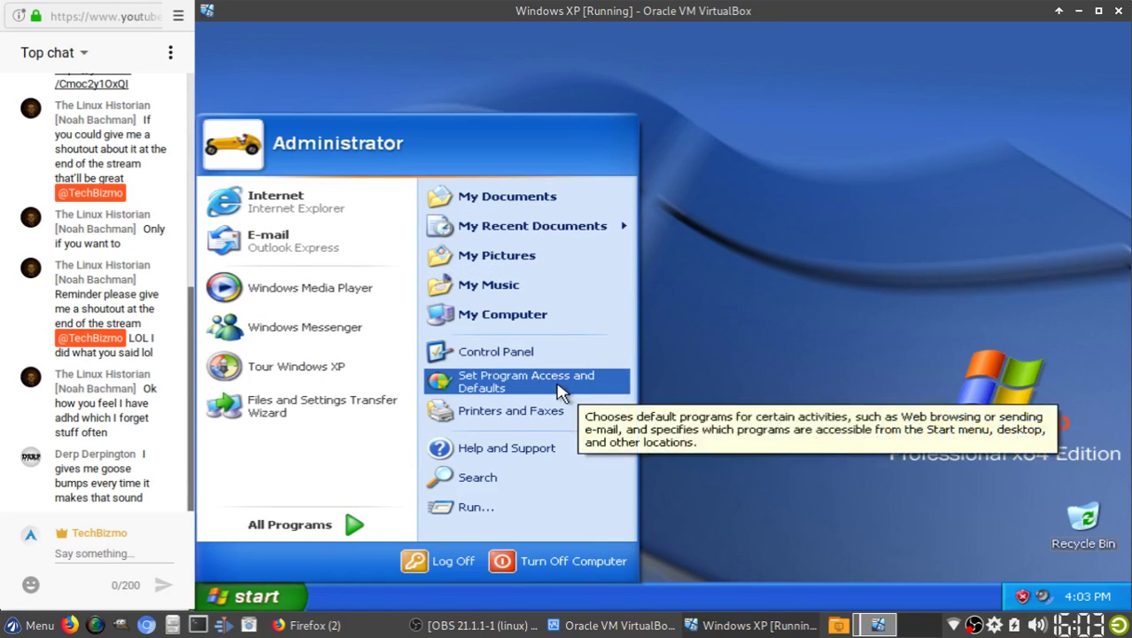
pyautogui.click(512, 367)
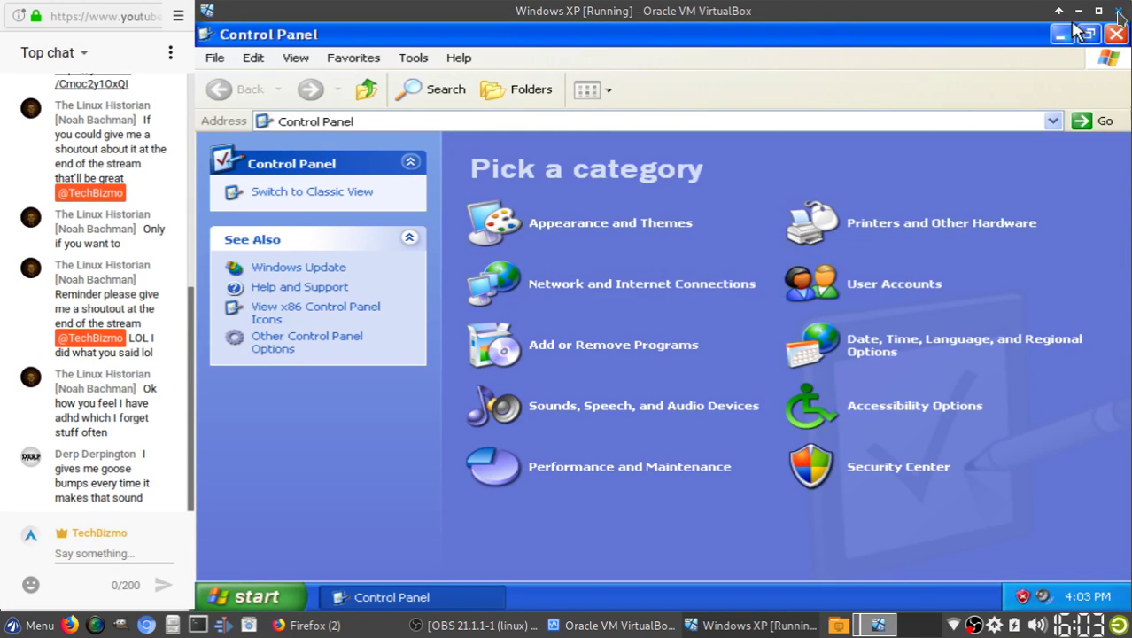
pyautogui.click(1117, 34)
pyautogui.rightClick(713, 290)
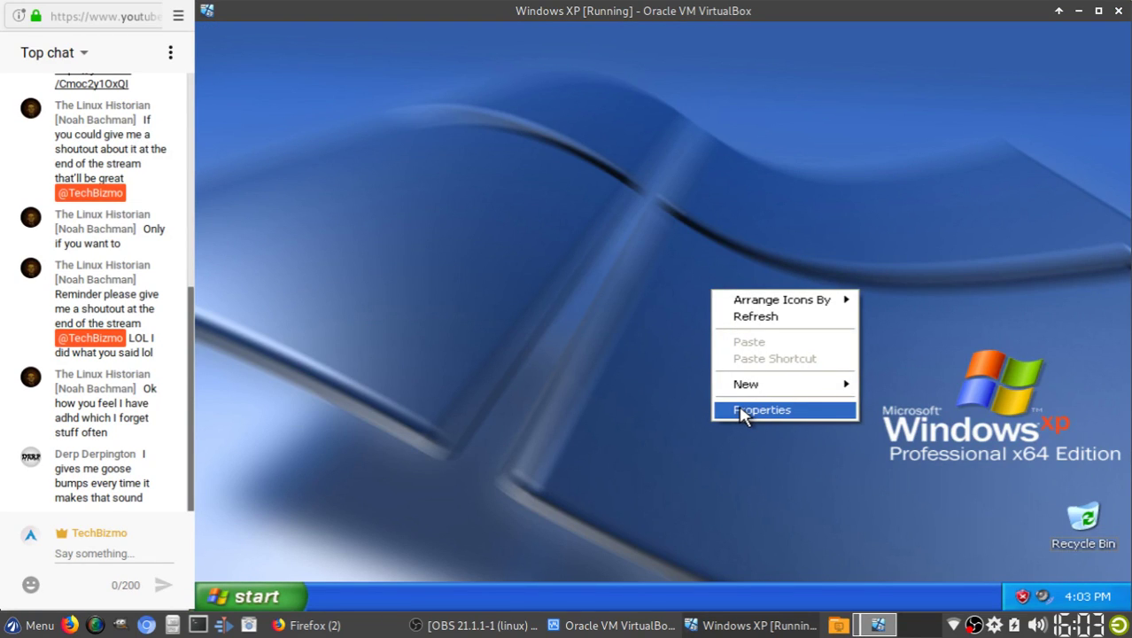
# Open Display Properties' Settings tab, try 1600 by 1200 resolution, and revert it
pyautogui.click(742, 412)
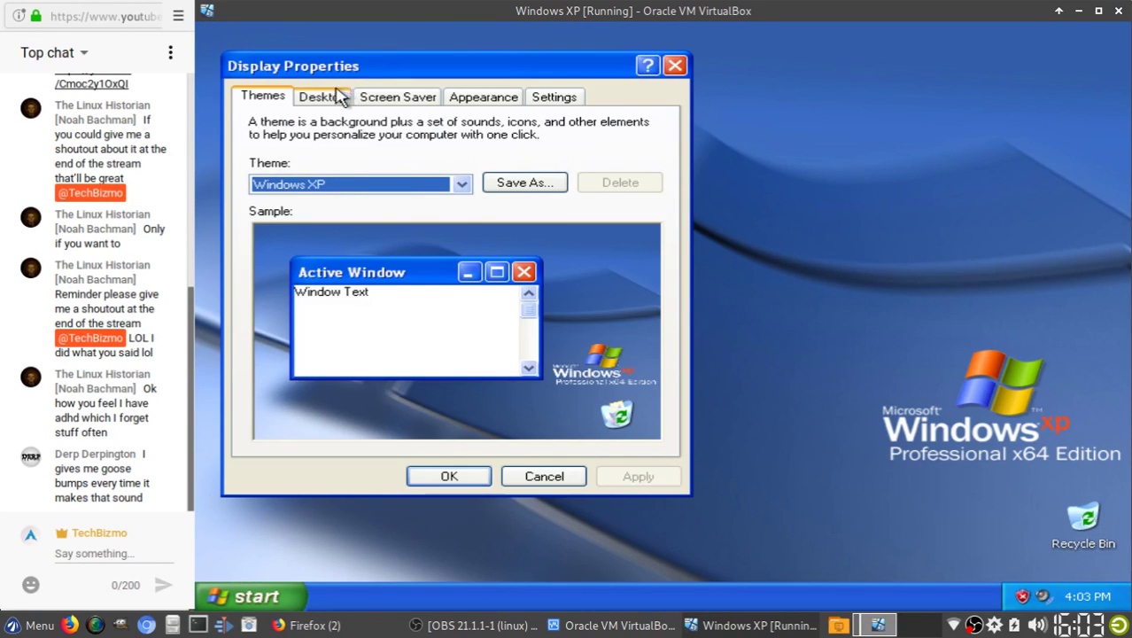
pyautogui.click(363, 98)
pyautogui.click(323, 98)
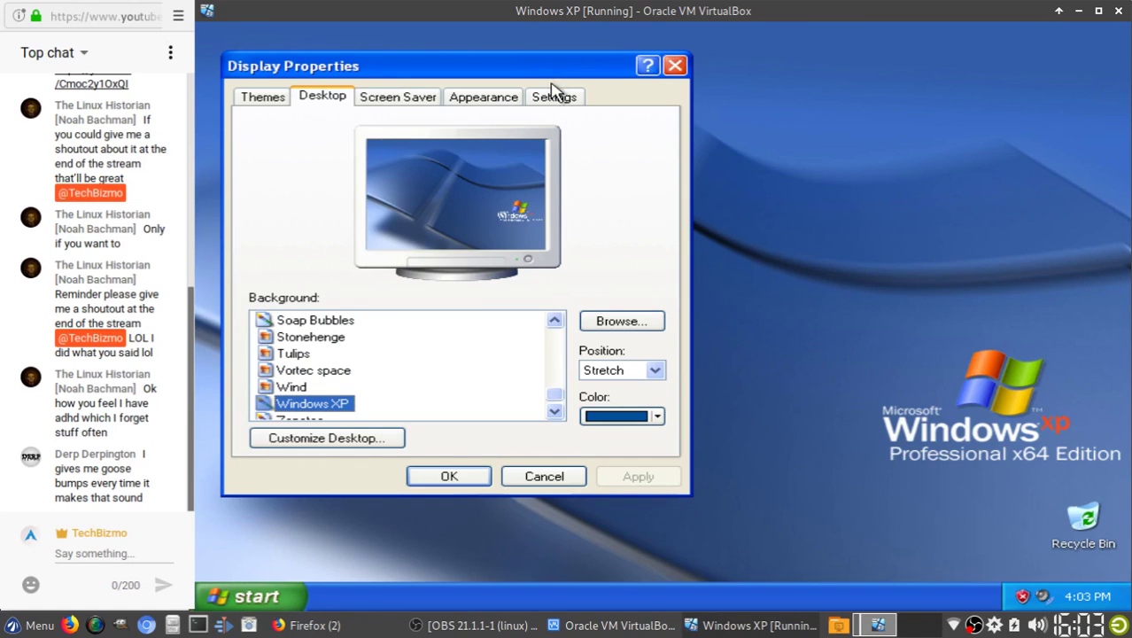
pyautogui.click(553, 95)
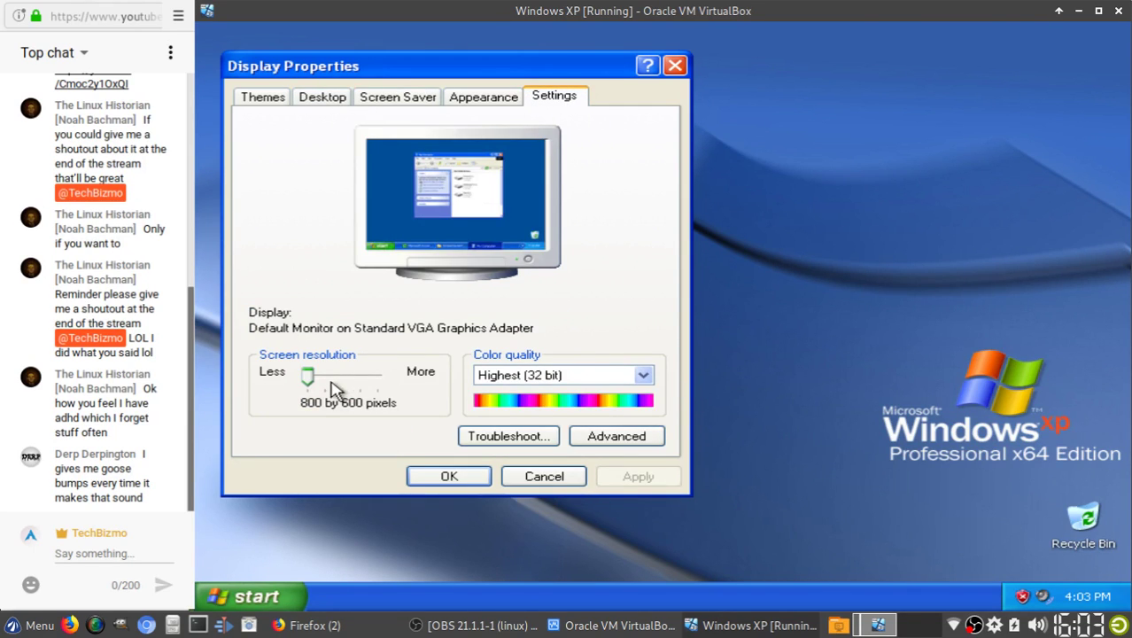
pyautogui.moveTo(308, 377); pyautogui.dragTo(389, 383)
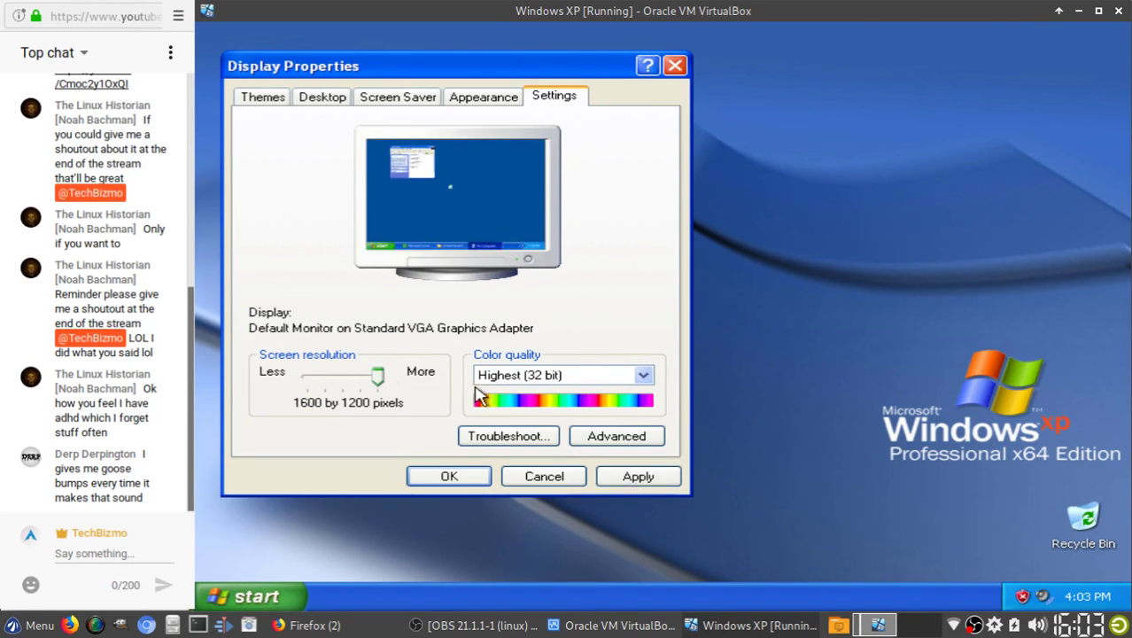
pyautogui.click(630, 480)
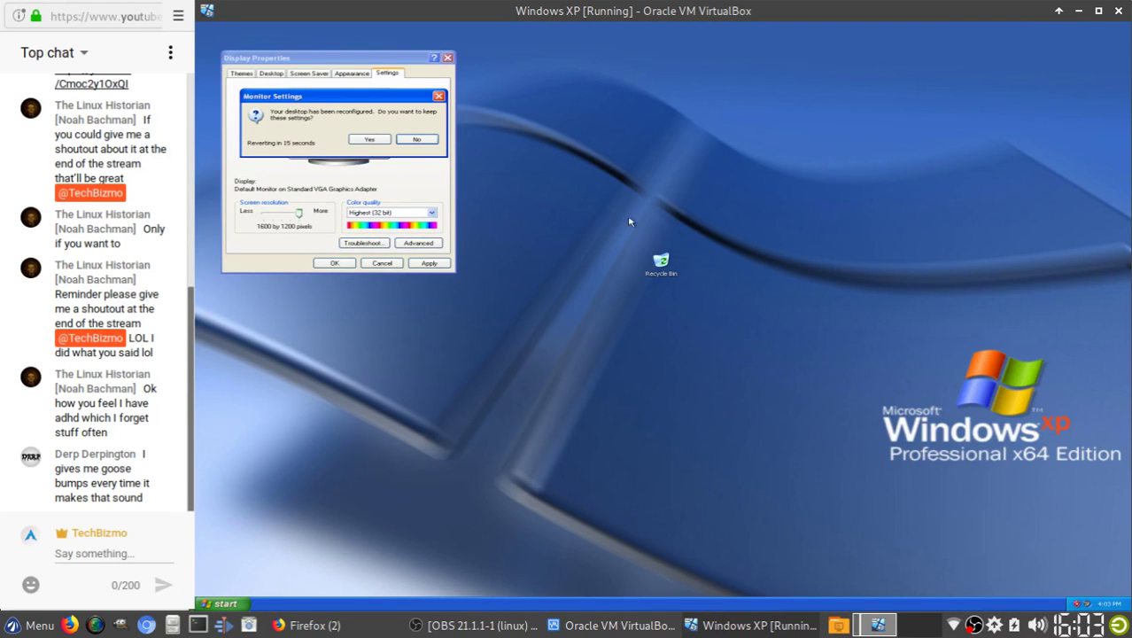
pyautogui.click(416, 140)
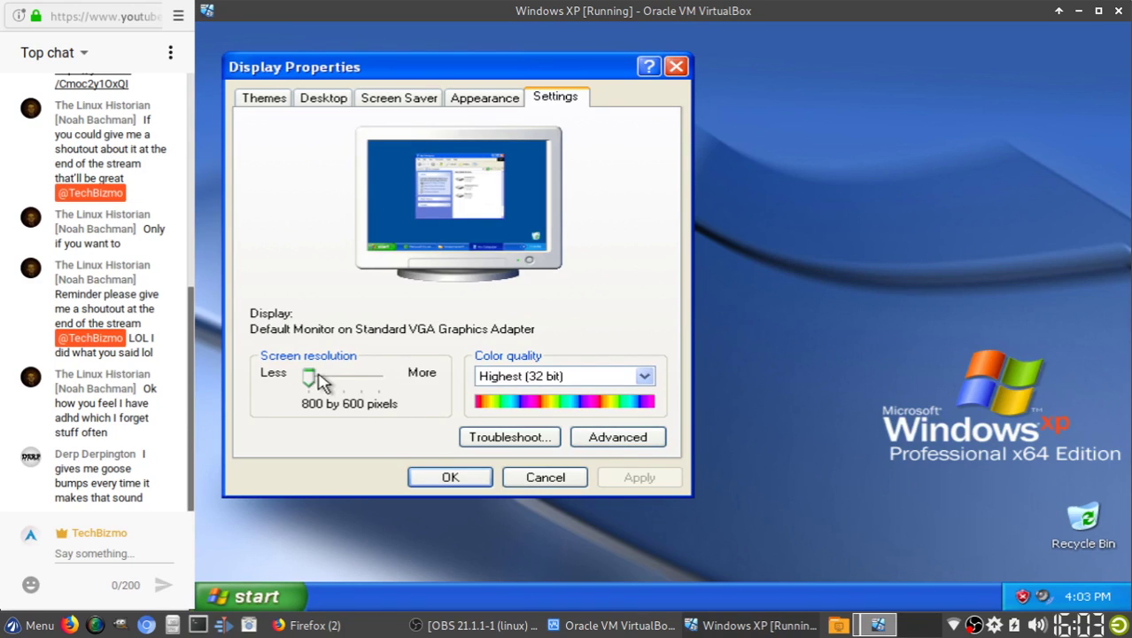
# Try 1152 by 864, then keep 1024 by 768, and move the Recycle Bin top-right
pyautogui.moveTo(319, 379); pyautogui.dragTo(350, 385)
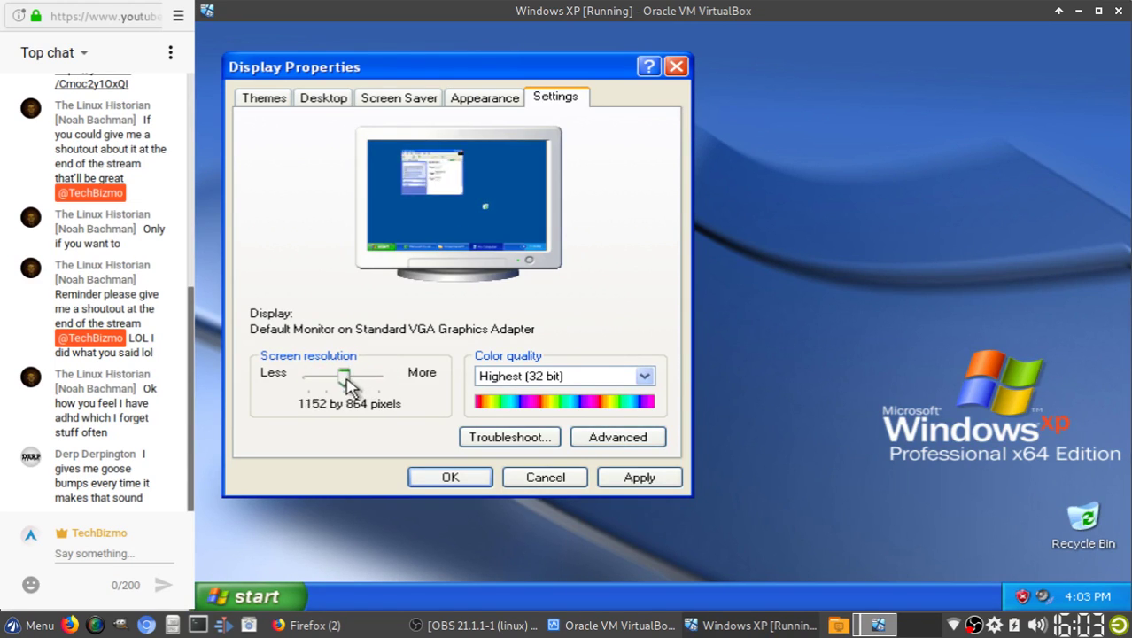
pyautogui.click(638, 476)
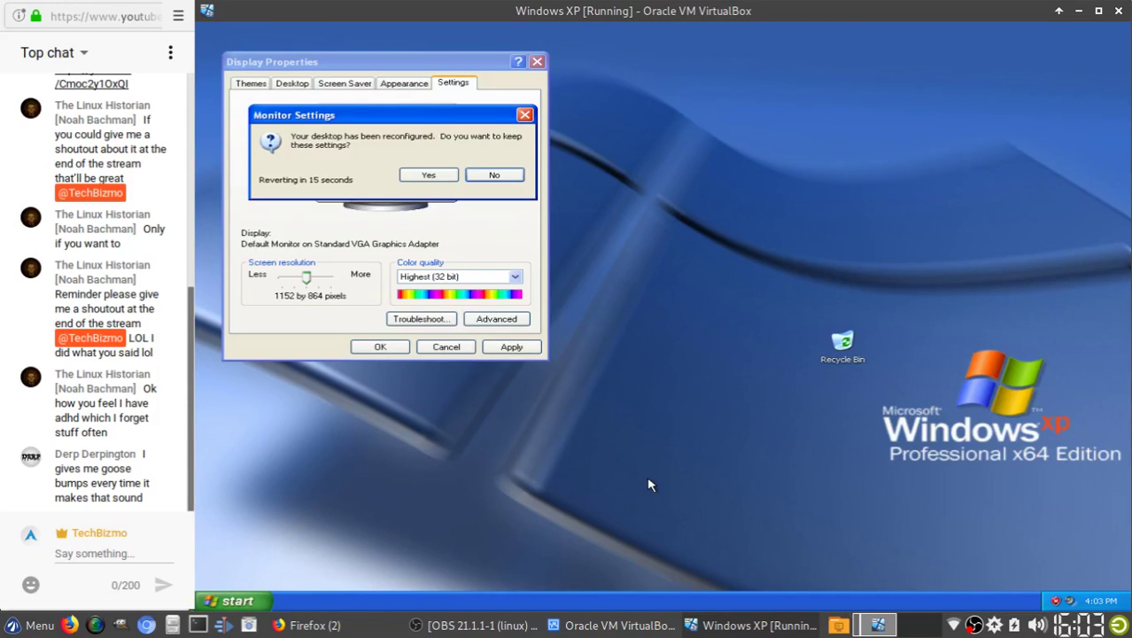
pyautogui.click(493, 176)
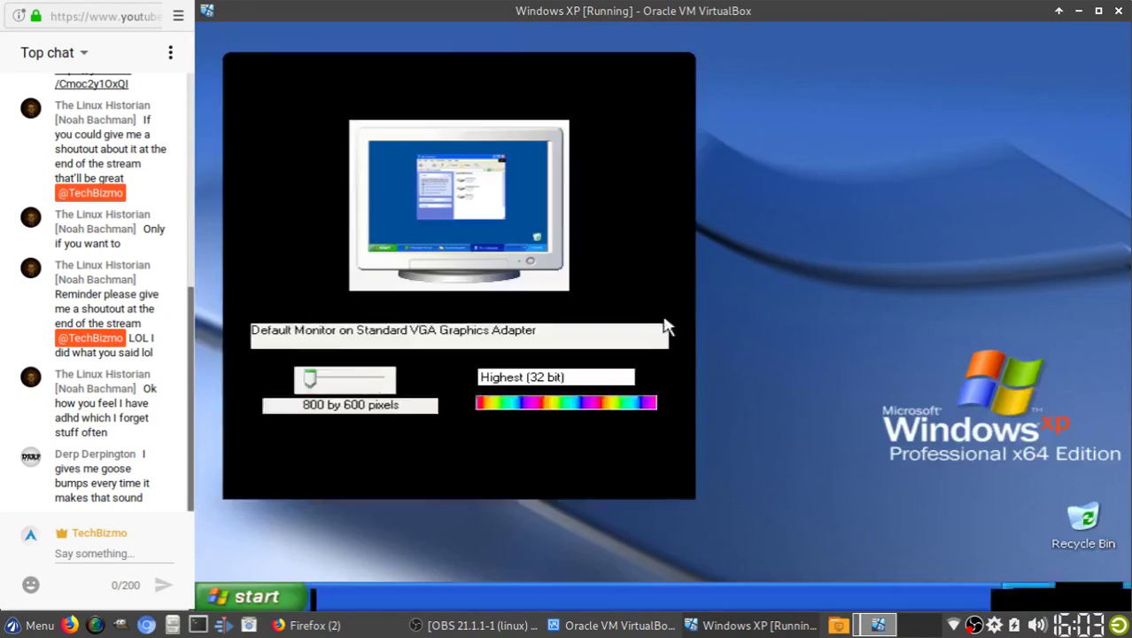
pyautogui.moveTo(308, 375); pyautogui.dragTo(327, 379)
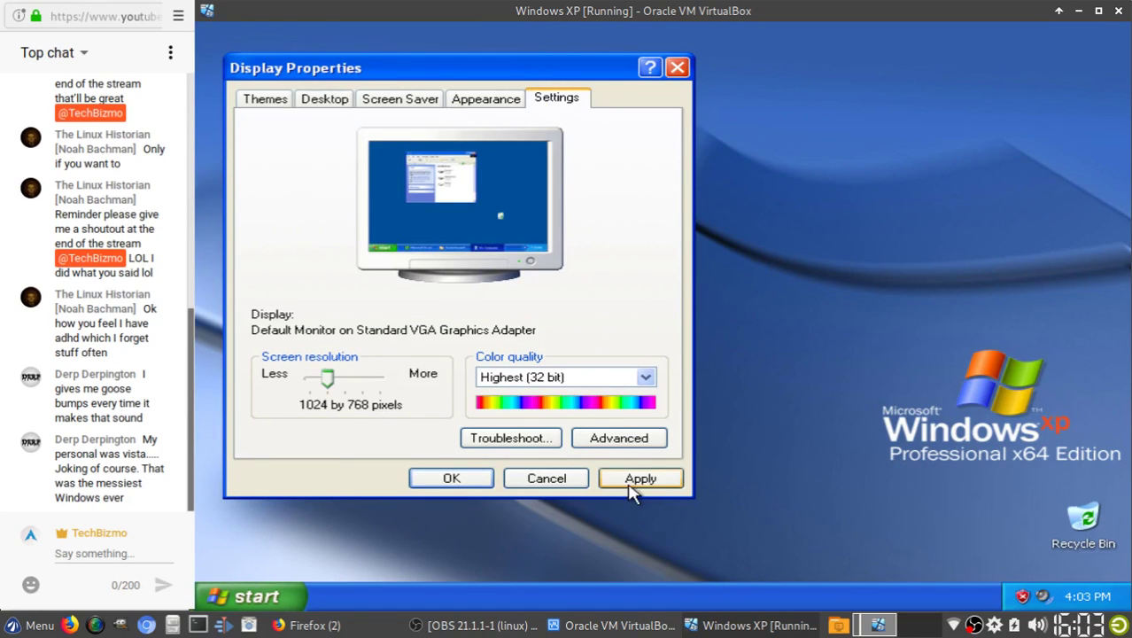
pyautogui.click(635, 481)
pyautogui.click(461, 195)
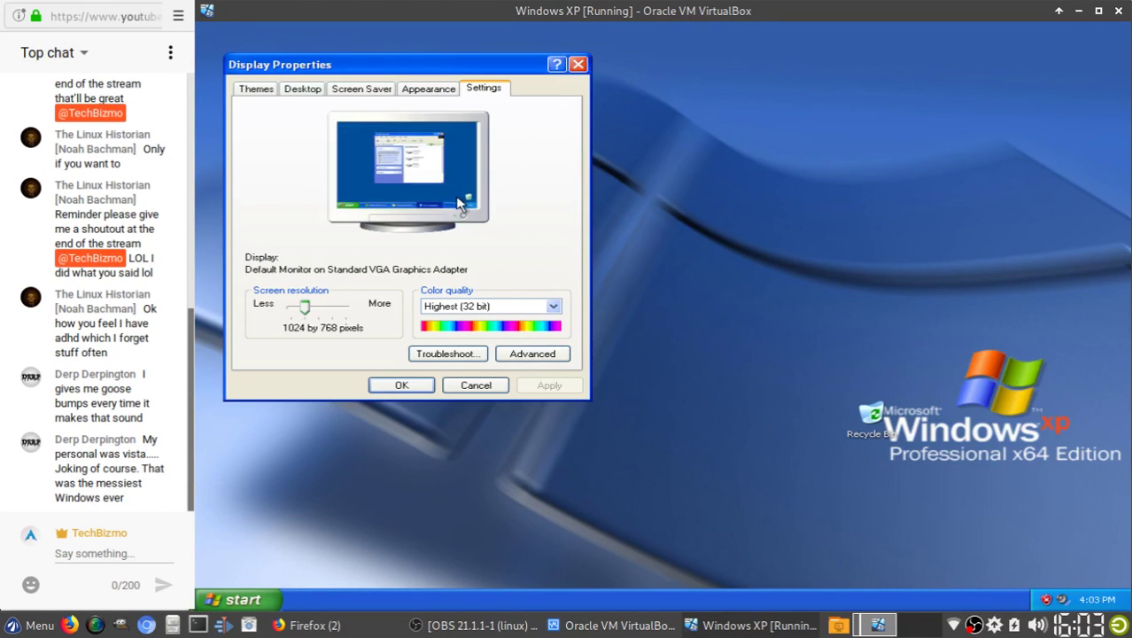
pyautogui.click(401, 386)
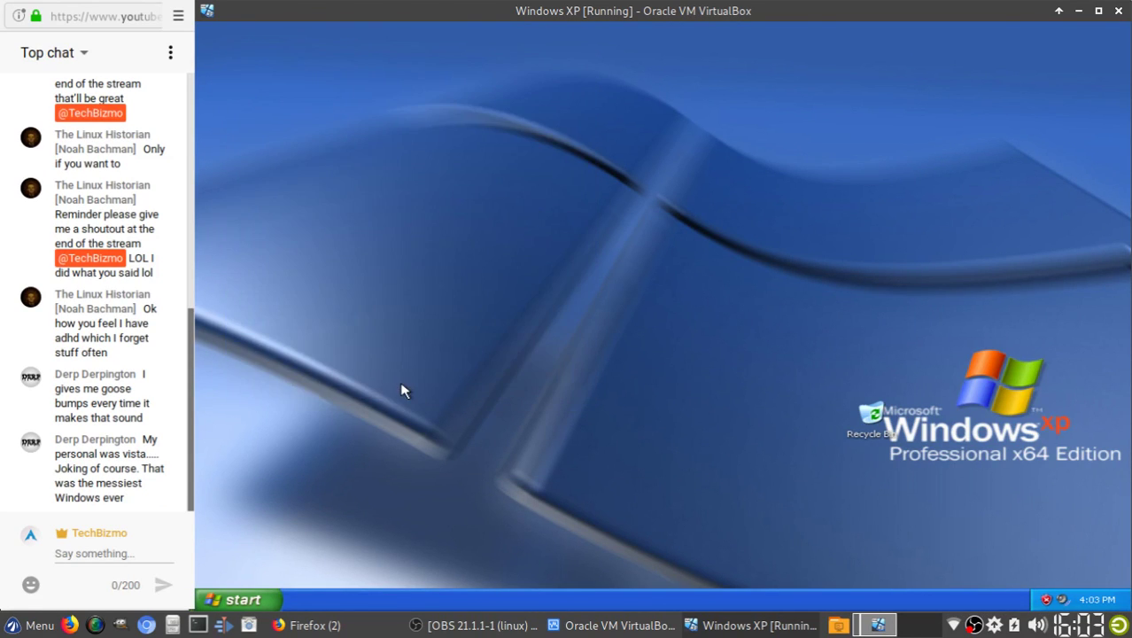
pyautogui.moveTo(870, 418); pyautogui.dragTo(1073, 78)
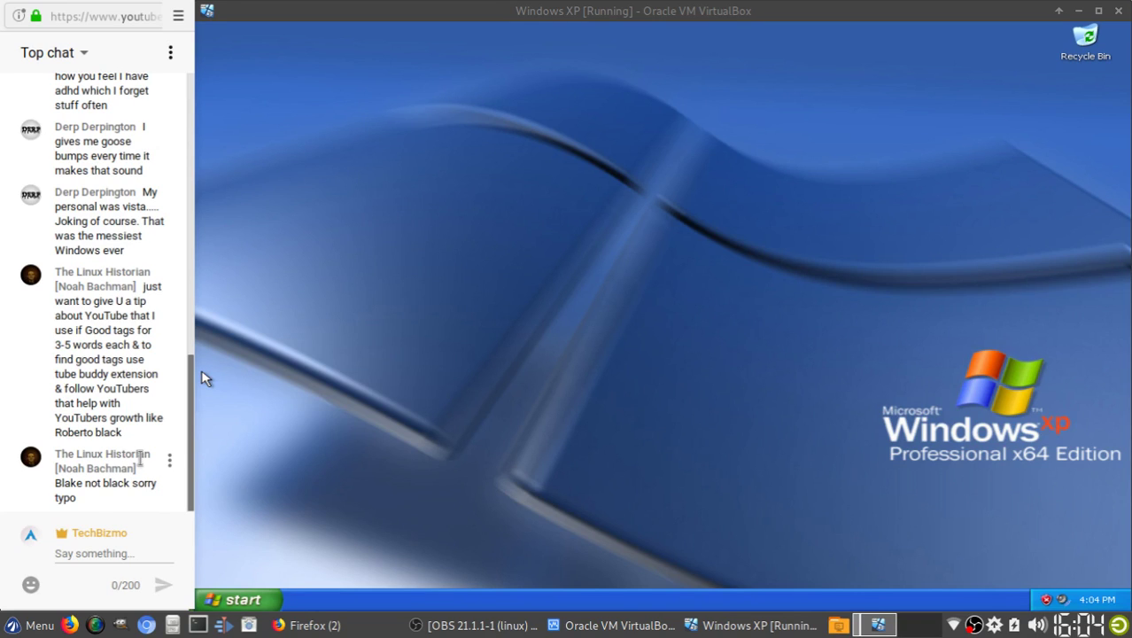
# Move the Recycle Bin top-left, check that it is empty, close it, and open the Start menu
pyautogui.click(213, 469)
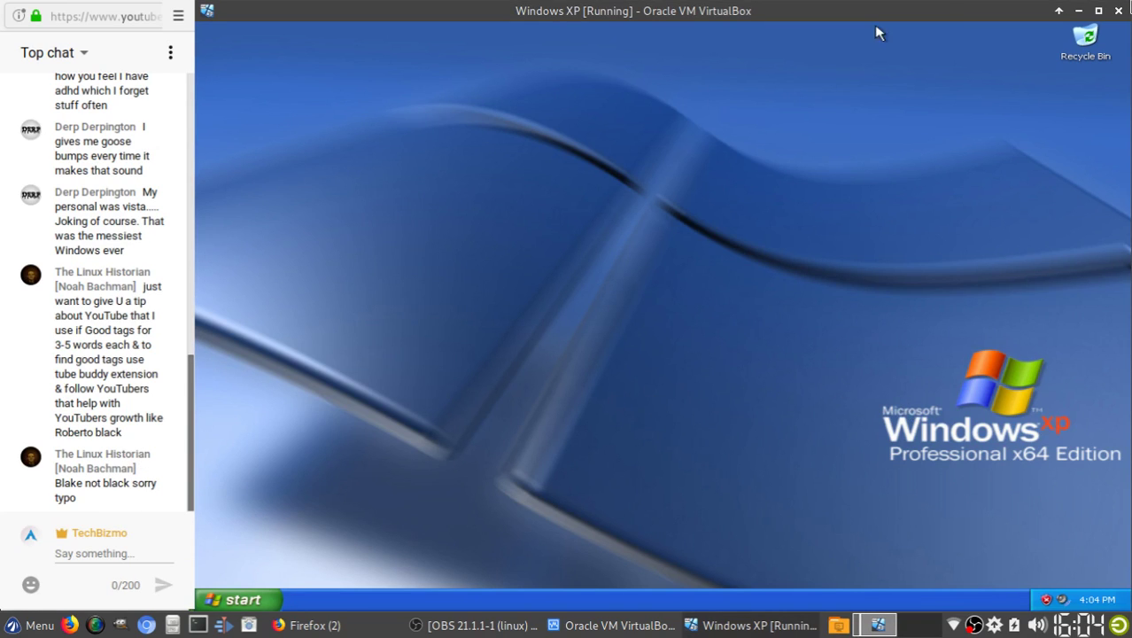
pyautogui.moveTo(1079, 46); pyautogui.dragTo(326, 141)
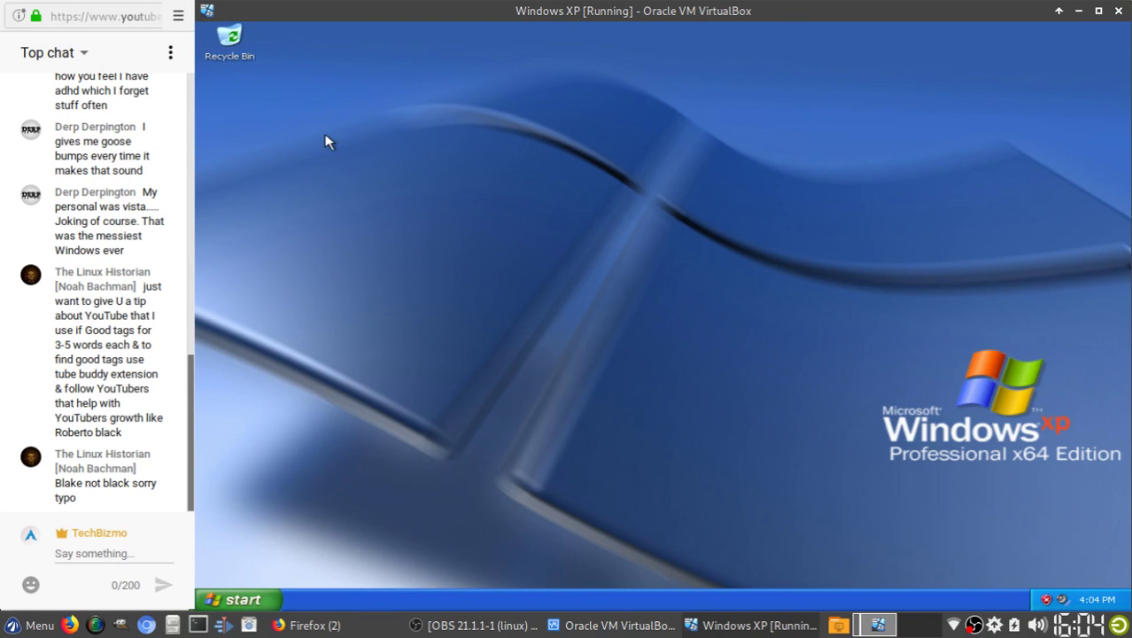
pyautogui.doubleClick(229, 39)
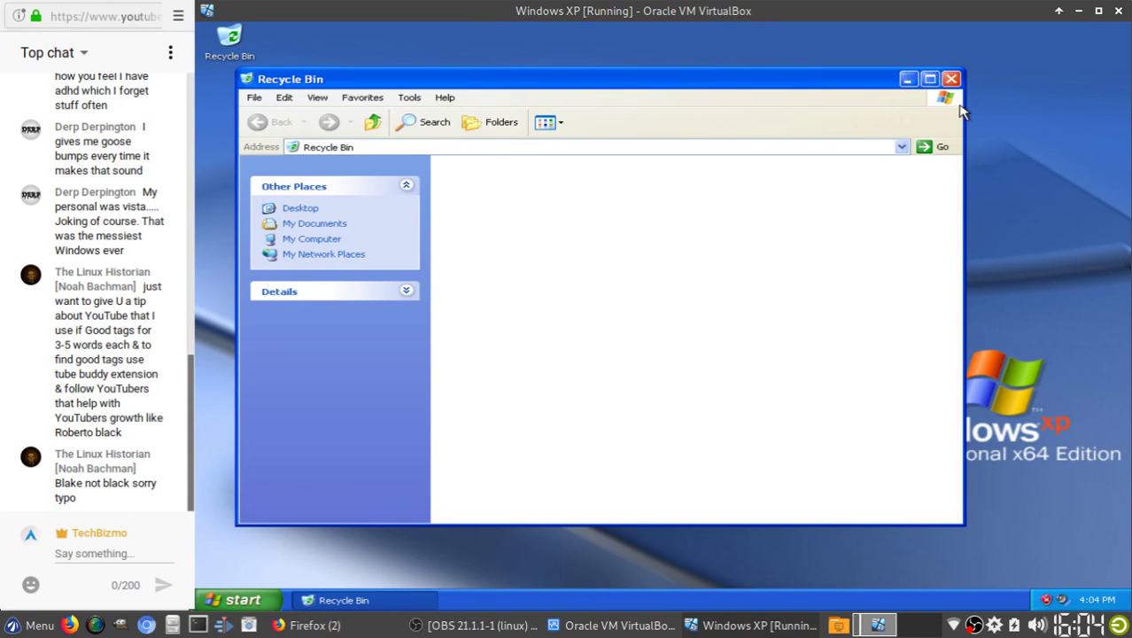
pyautogui.click(951, 80)
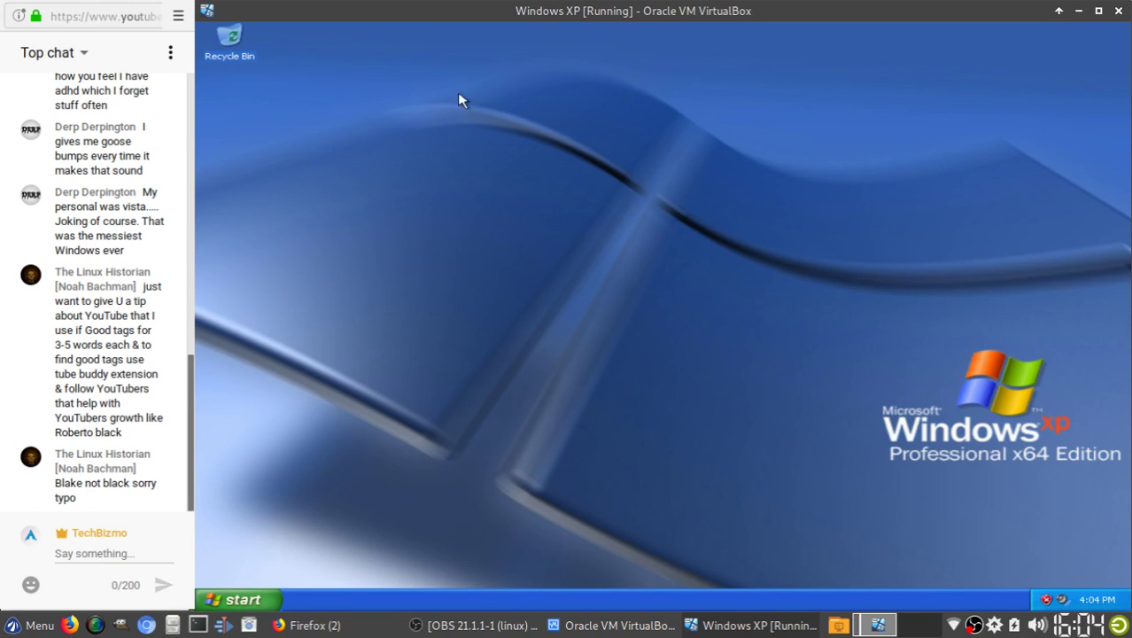
pyautogui.click(221, 599)
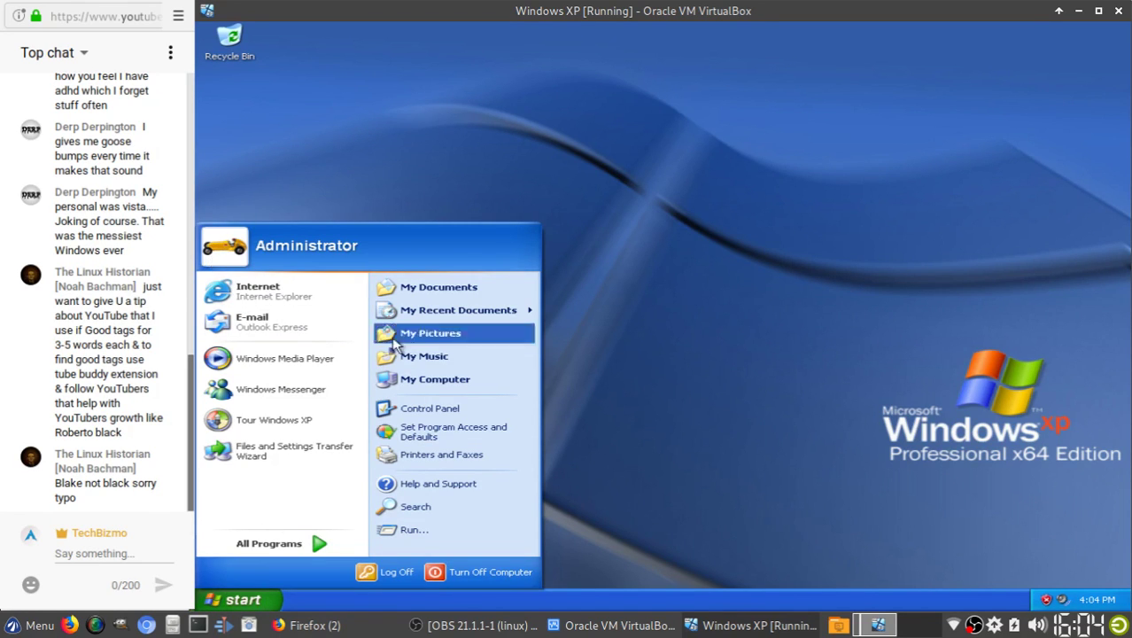
# Change the Administrator account picture through Control Panel's User Accounts
pyautogui.click(433, 409)
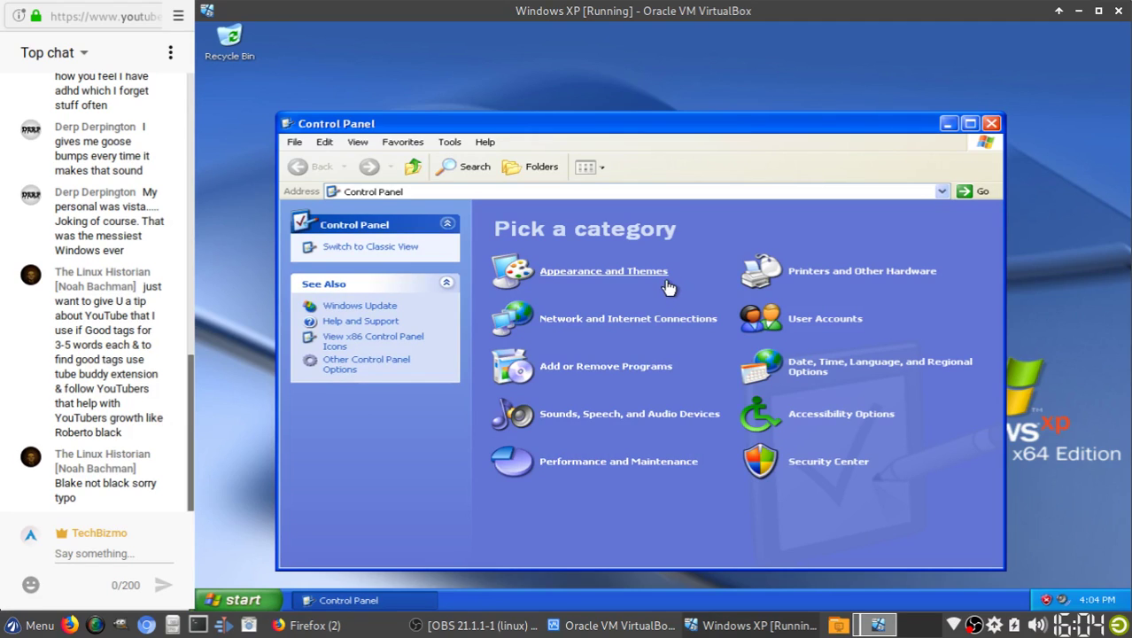
pyautogui.click(826, 321)
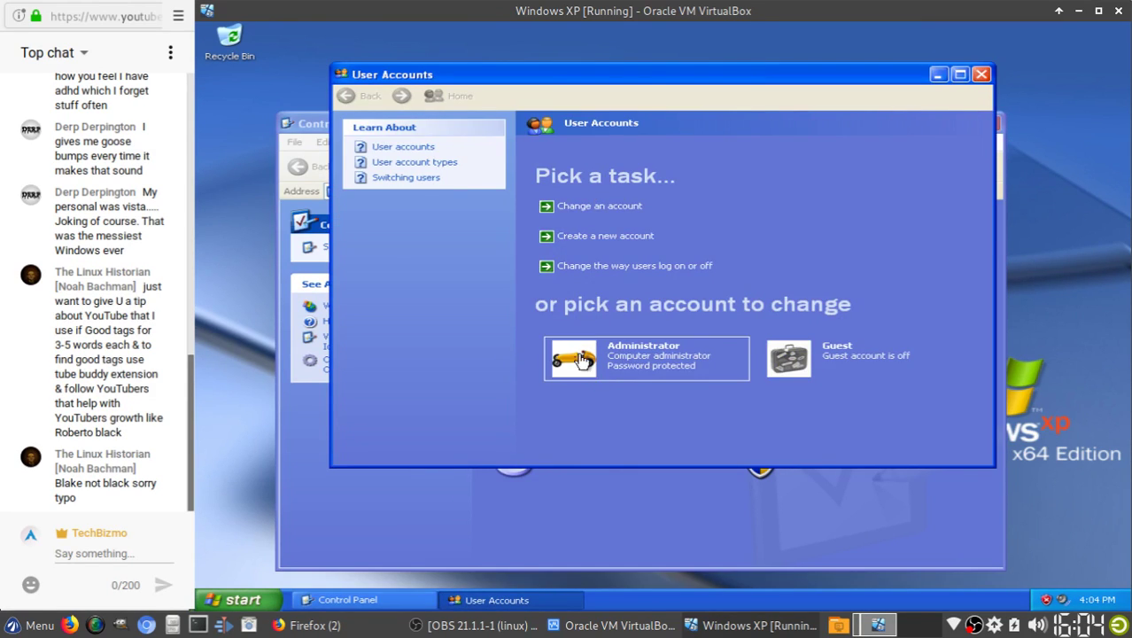
pyautogui.click(577, 358)
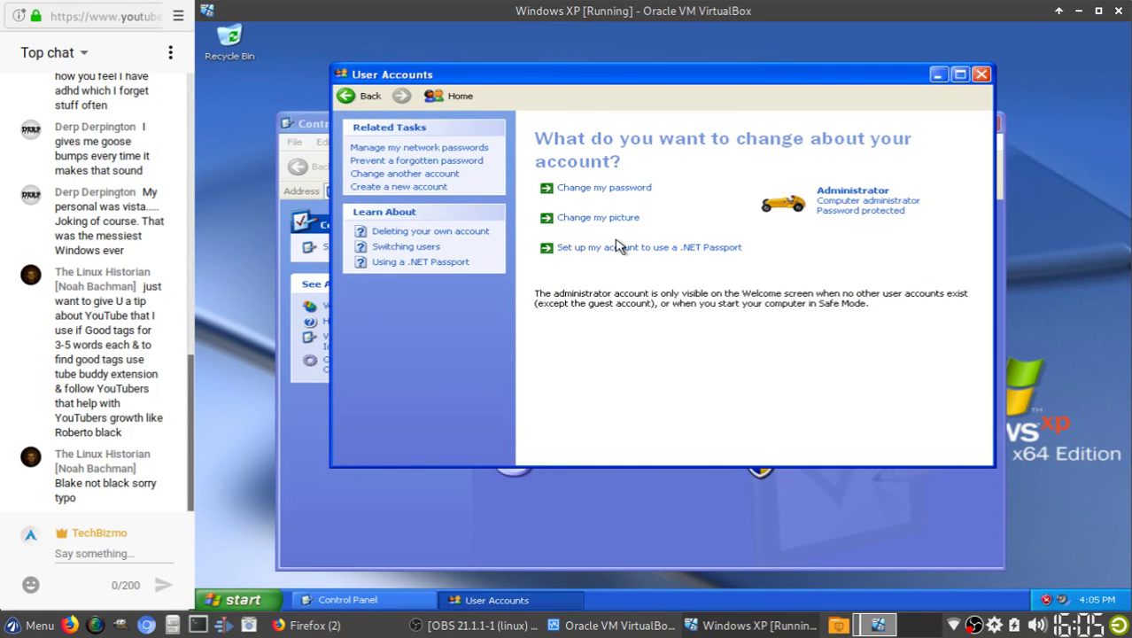
pyautogui.click(604, 218)
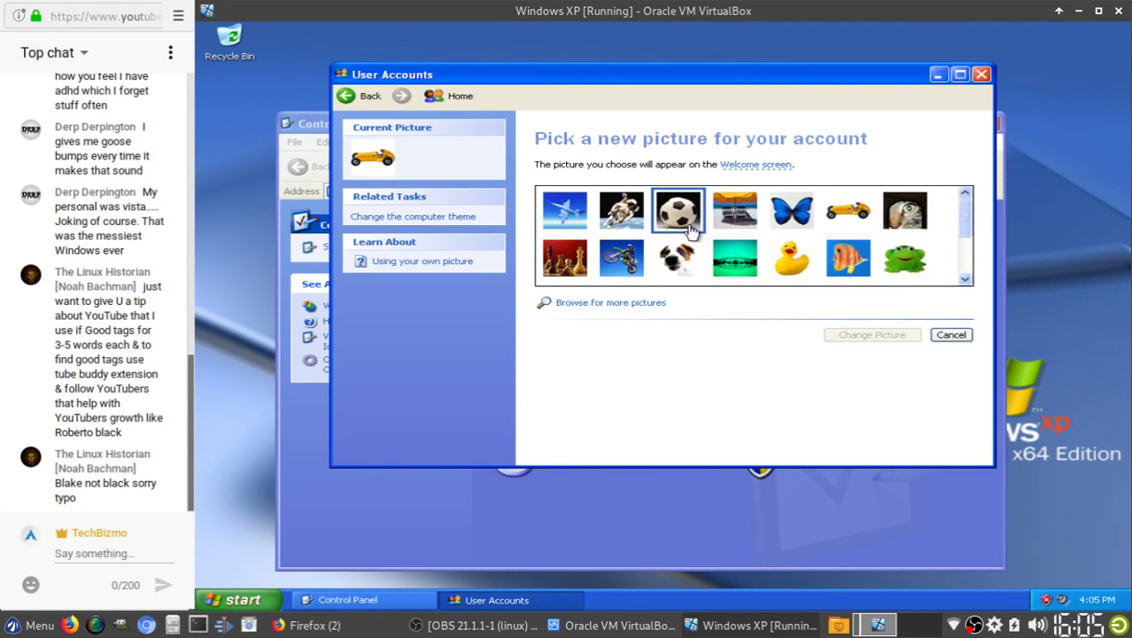
pyautogui.click(902, 228)
pyautogui.click(884, 335)
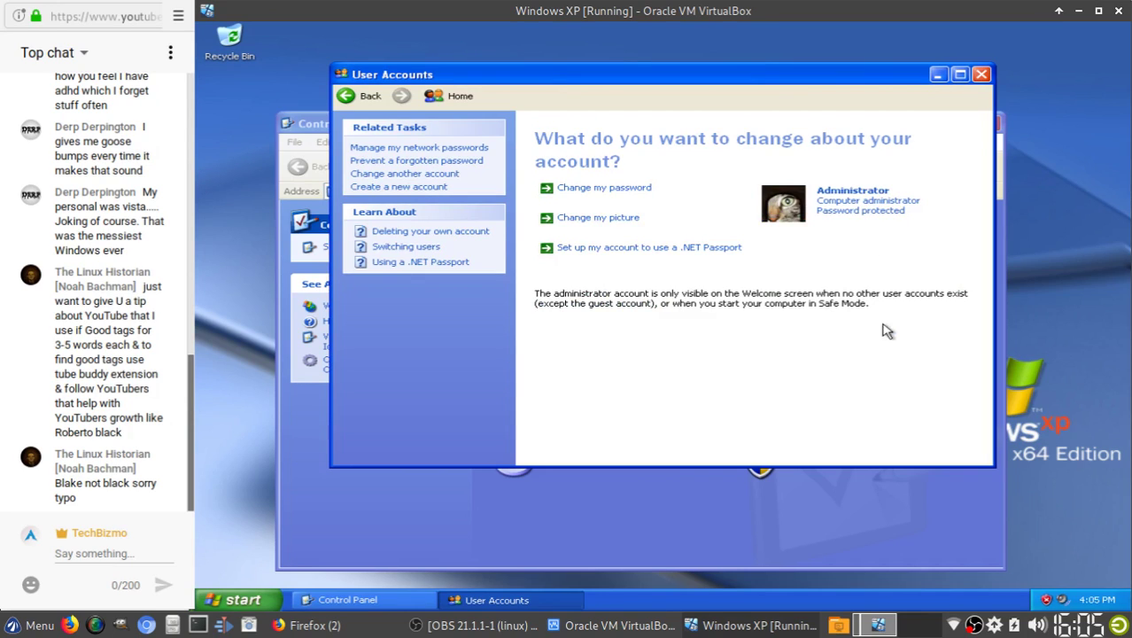
# Close User Accounts, glance at Performance and Maintenance, and close Control Panel
pyautogui.click(966, 75)
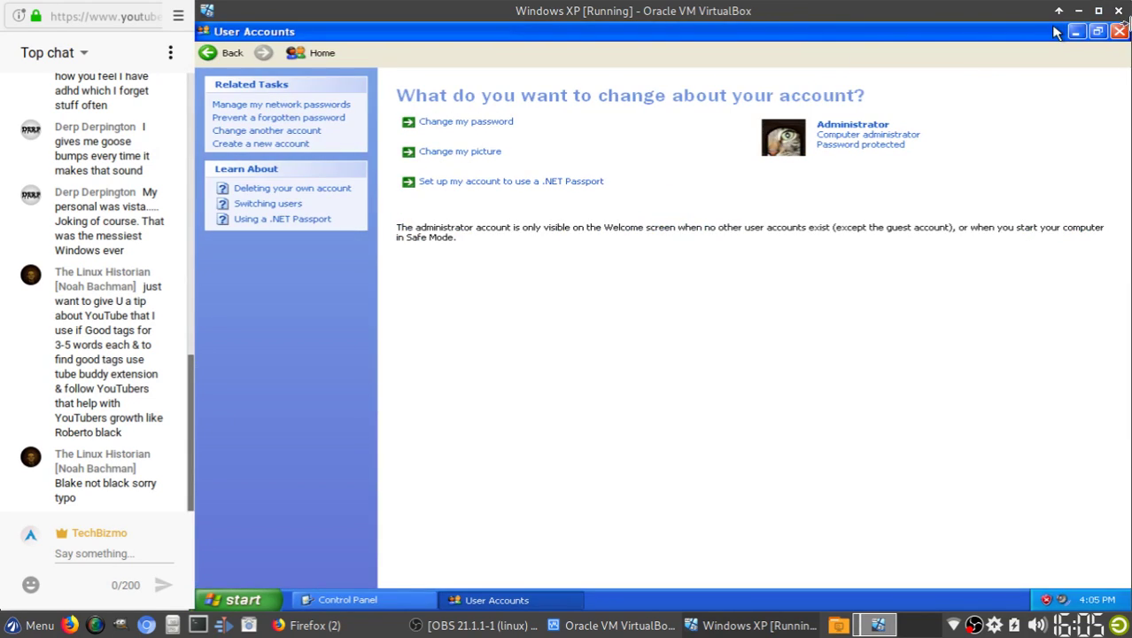
pyautogui.click(1118, 33)
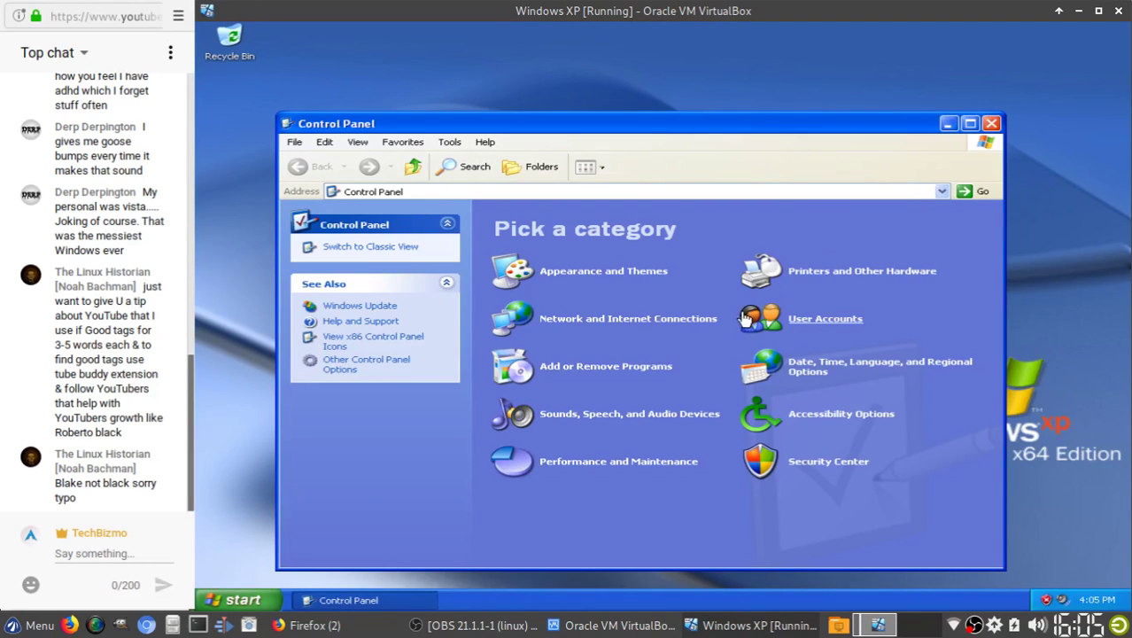
pyautogui.click(619, 462)
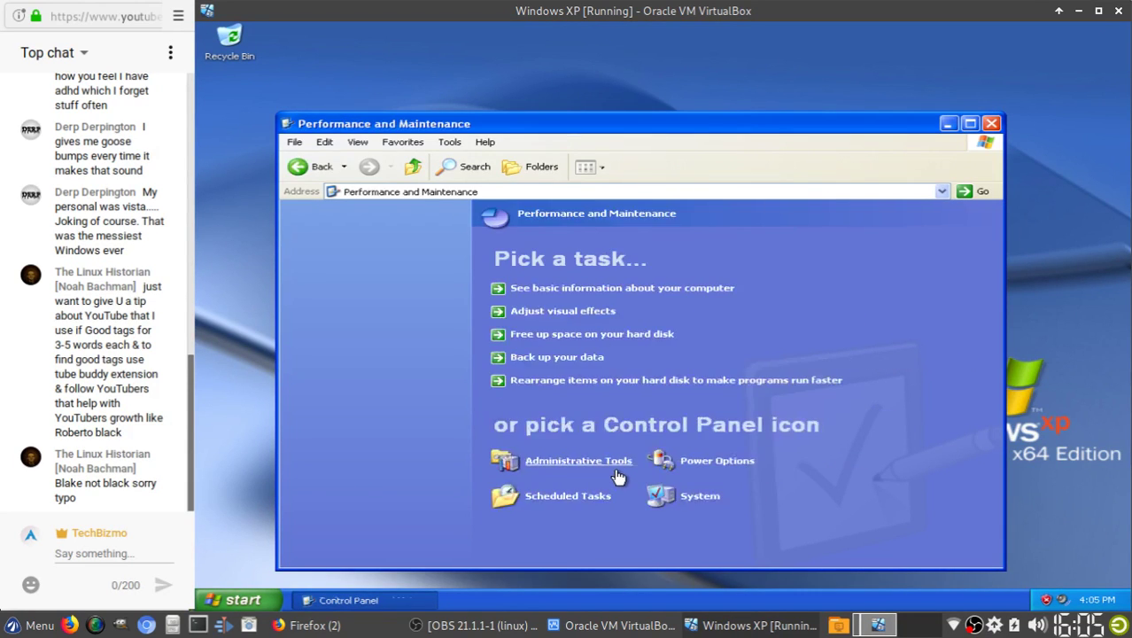
pyautogui.click(298, 168)
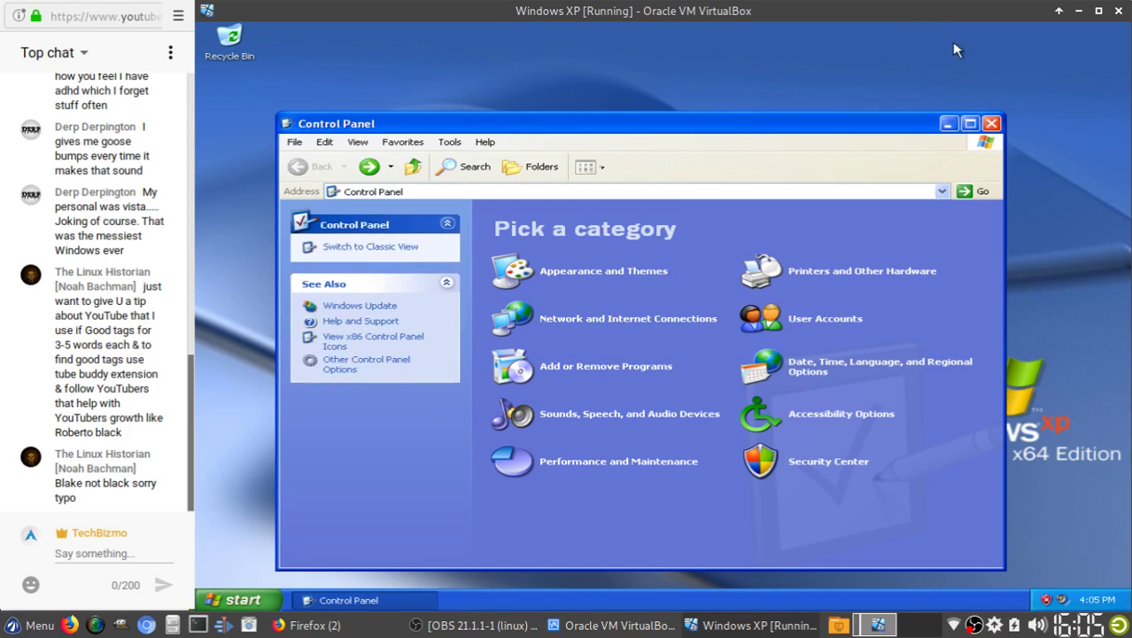
pyautogui.rightClick(982, 151)
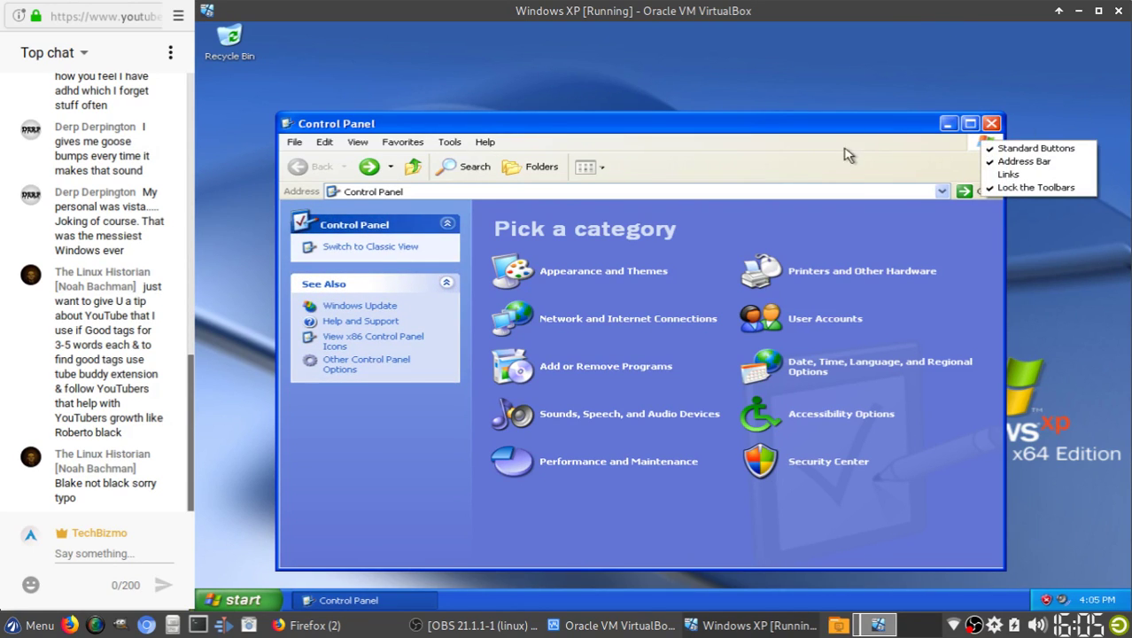
pyautogui.click(847, 155)
pyautogui.hotkey('alt', 'F4')
# Choose Bliss on the Display Properties Desktop tab, then apply it and confirm with OK
pyautogui.rightClick(501, 402)
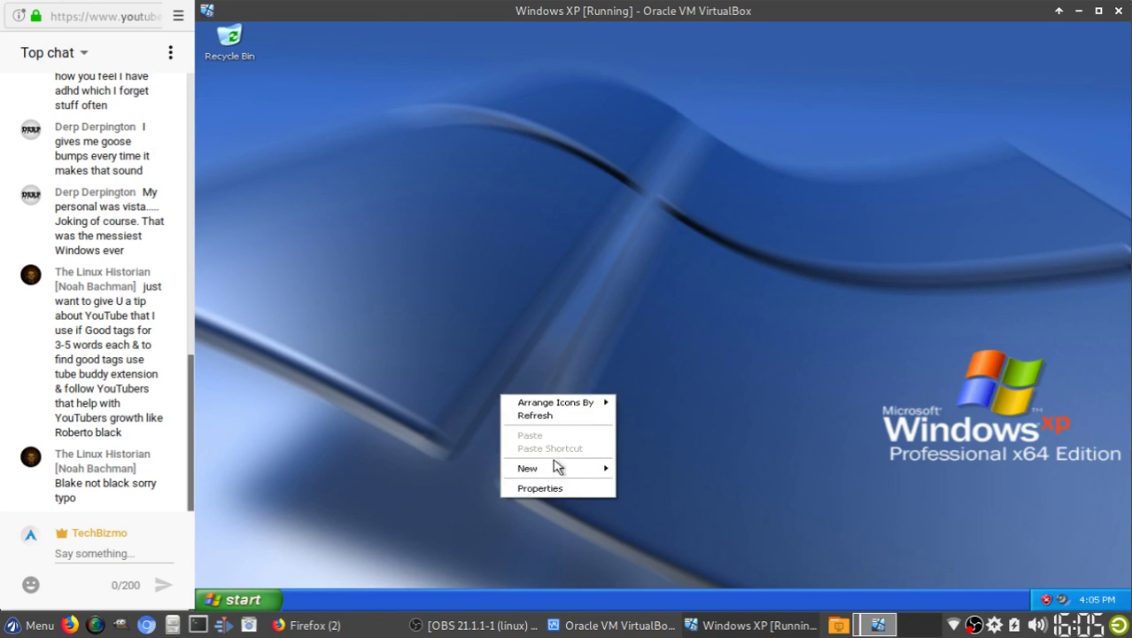
pyautogui.click(562, 490)
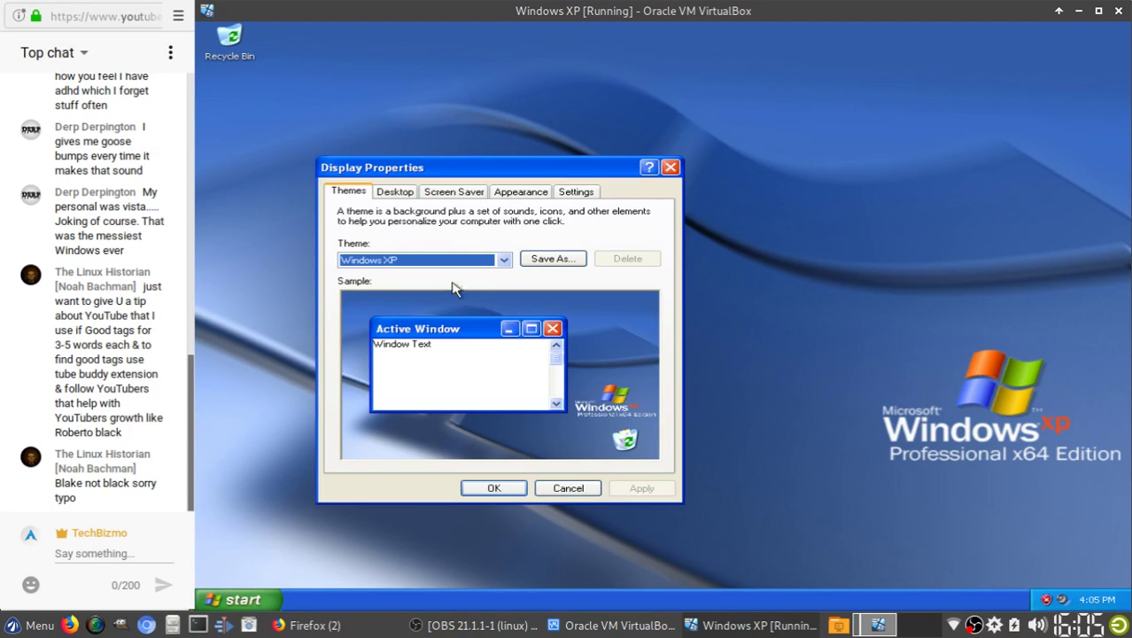
pyautogui.click(381, 193)
pyautogui.scroll(-1, 459, 421)
pyautogui.scroll(8, 452, 422)
pyautogui.scroll(-8, 447, 423)
pyautogui.scroll(-1, 445, 423)
pyautogui.scroll(5, 443, 422)
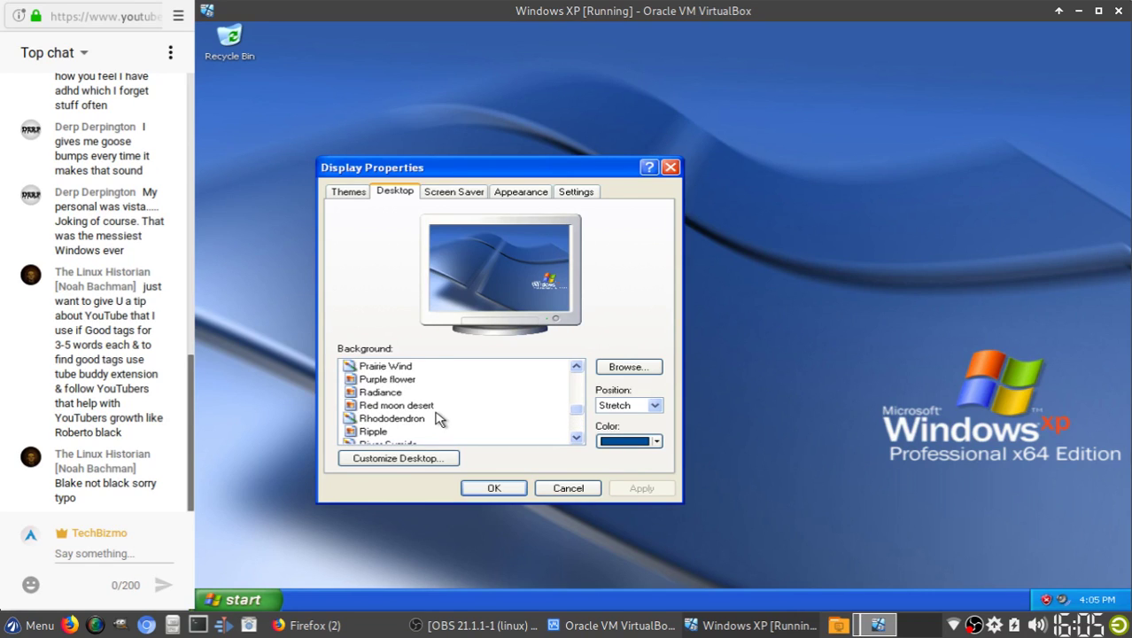
pyautogui.scroll(3, 443, 418)
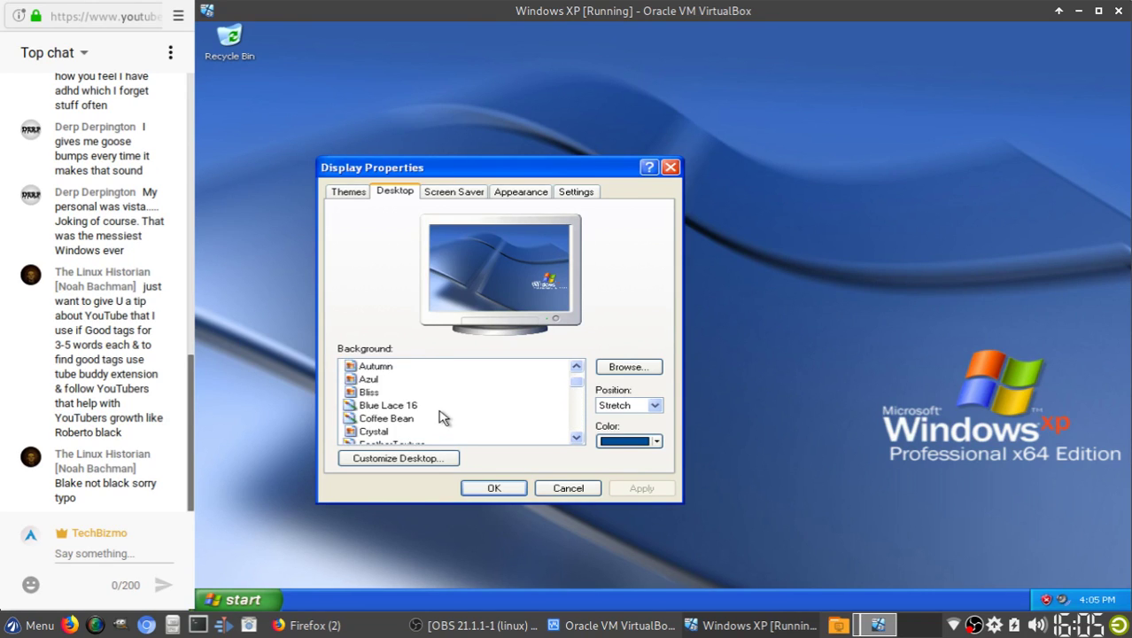
pyautogui.click(368, 392)
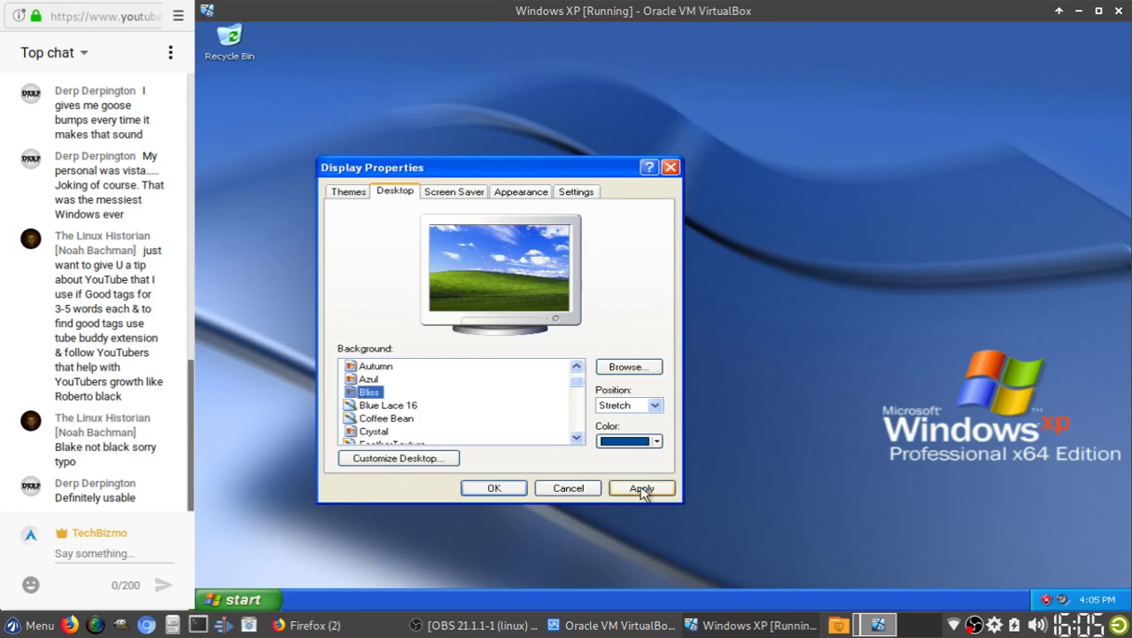
pyautogui.click(642, 489)
pyautogui.click(516, 489)
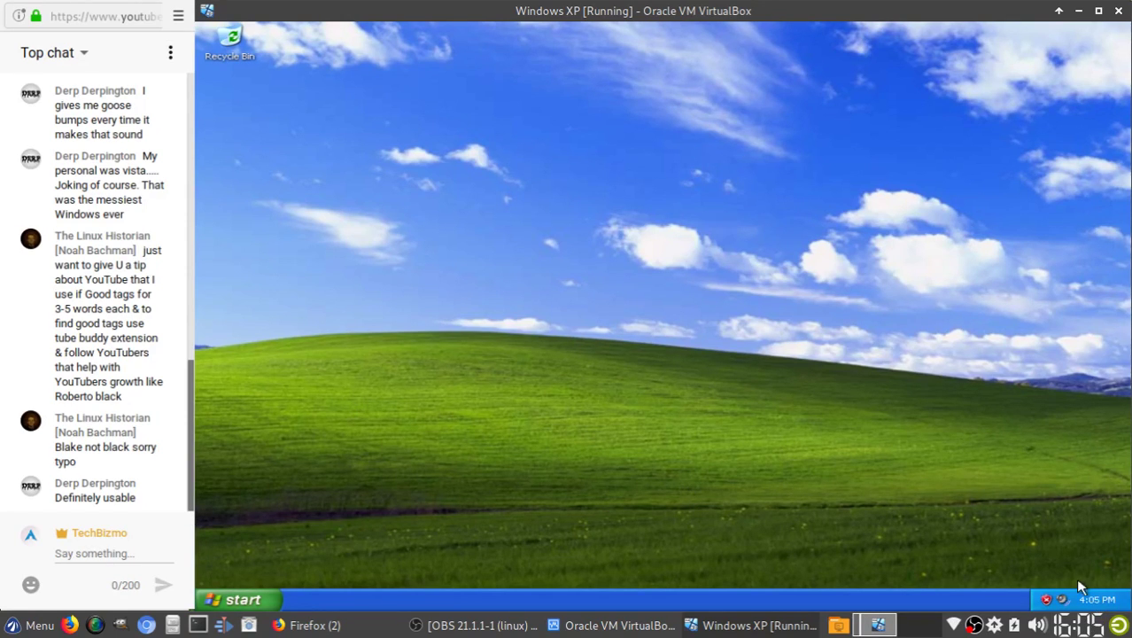
# Launch Tour Windows XP from the Start menu, centre its dialog and begin the animated tour
pyautogui.click(238, 600)
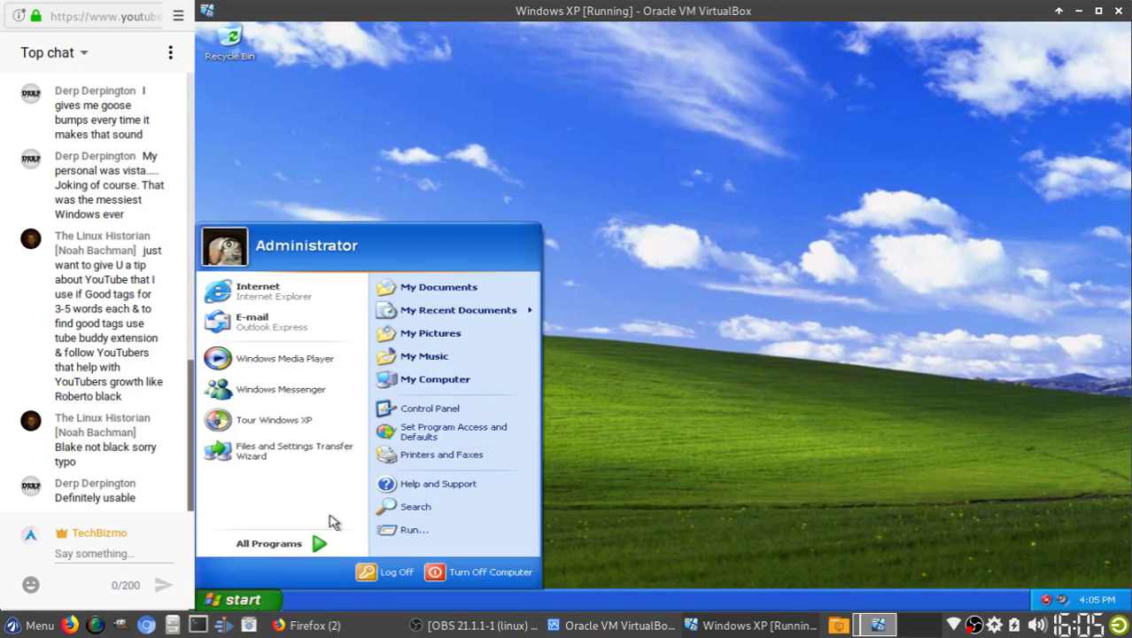
pyautogui.click(269, 426)
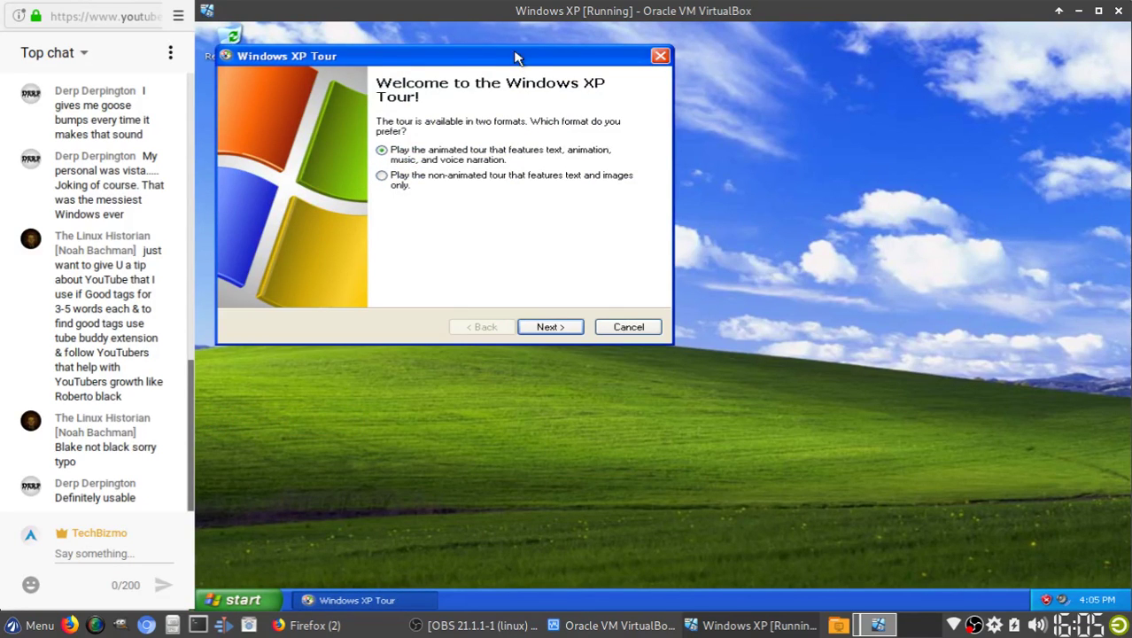
pyautogui.moveTo(518, 58); pyautogui.dragTo(771, 163)
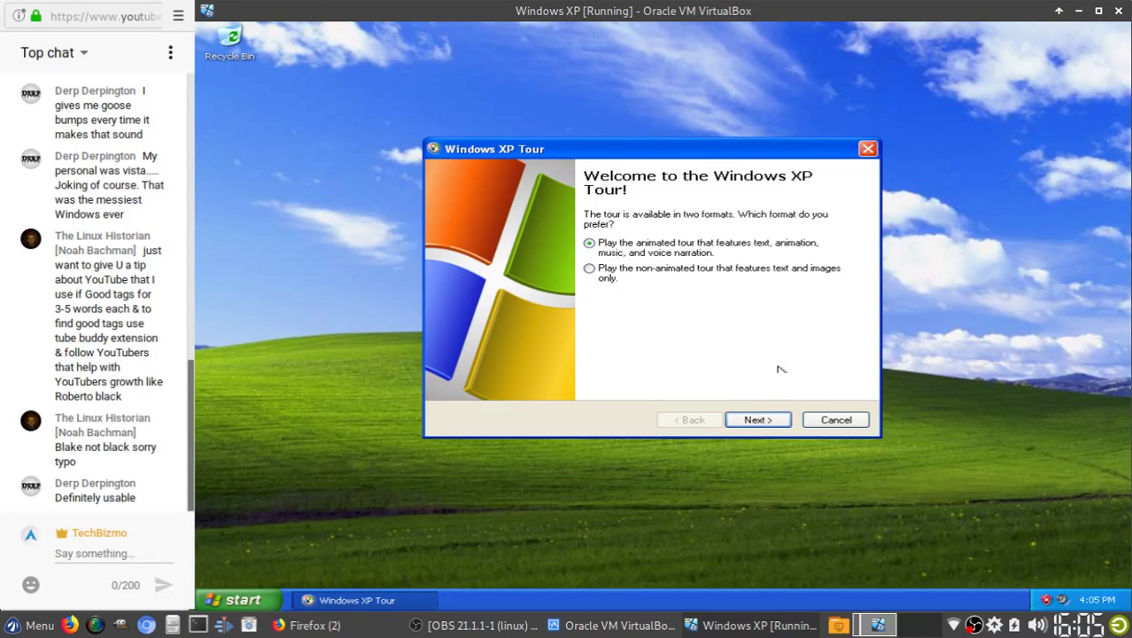
pyautogui.click(757, 419)
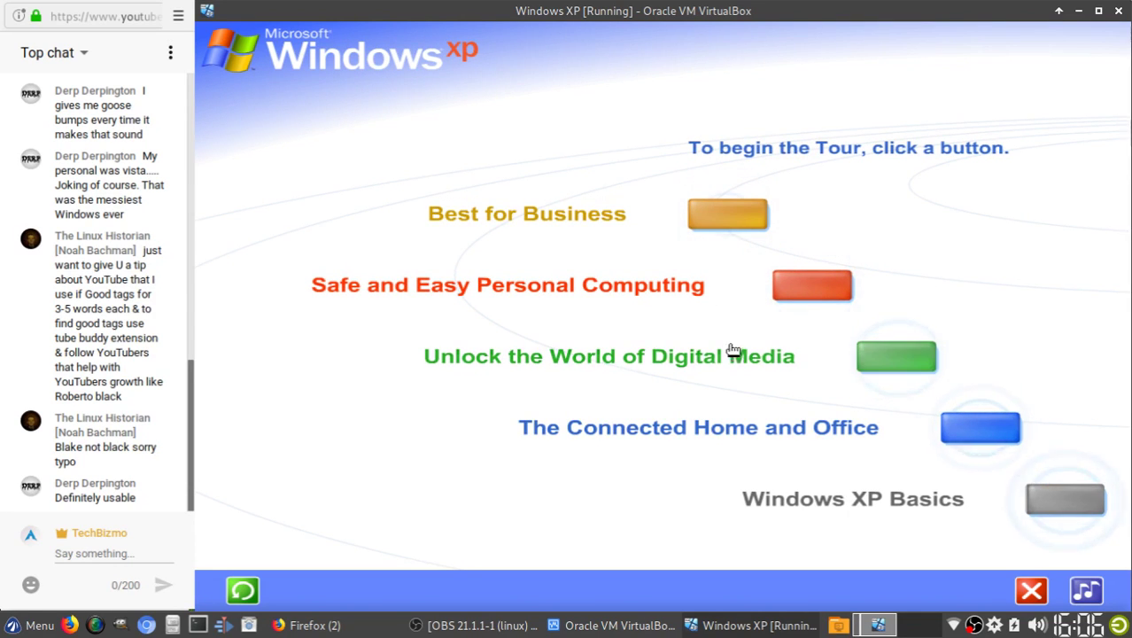
# Play the Windows XP Basics lessons: Start Menu, a sixth lesson, Control Panel and The Windows Desktop
pyautogui.click(1044, 517)
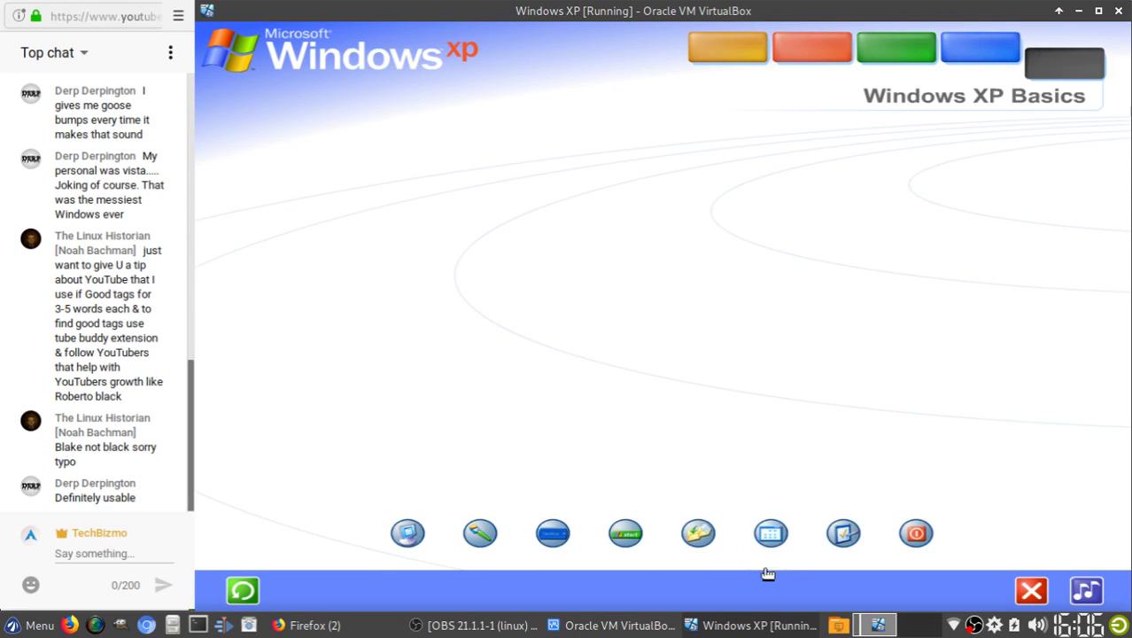
pyautogui.click(629, 542)
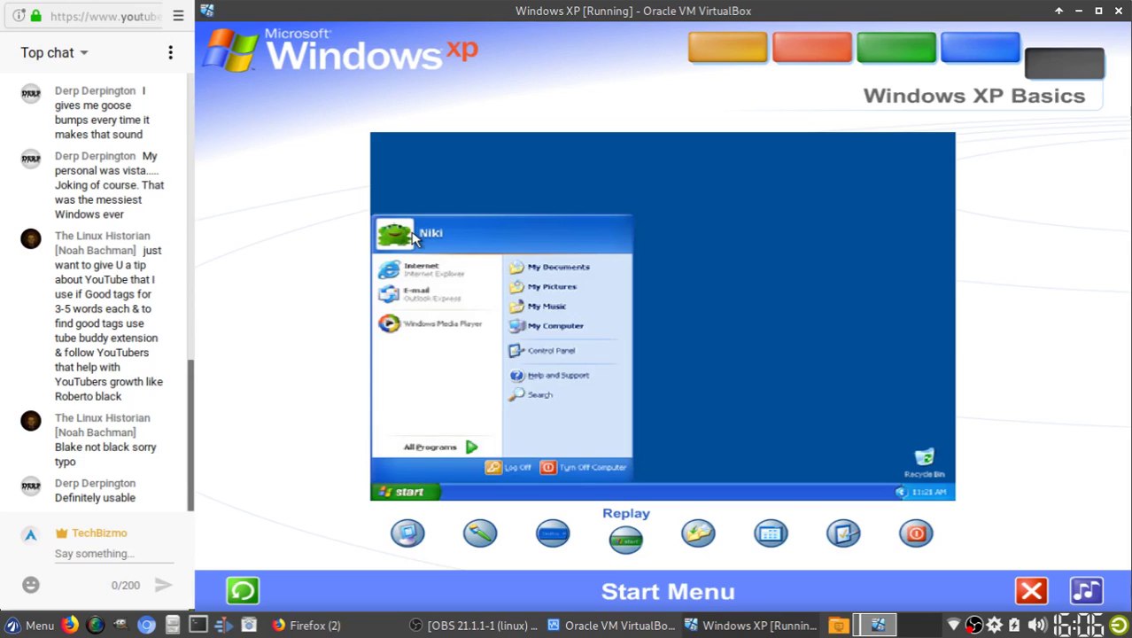
pyautogui.click(770, 534)
pyautogui.click(856, 537)
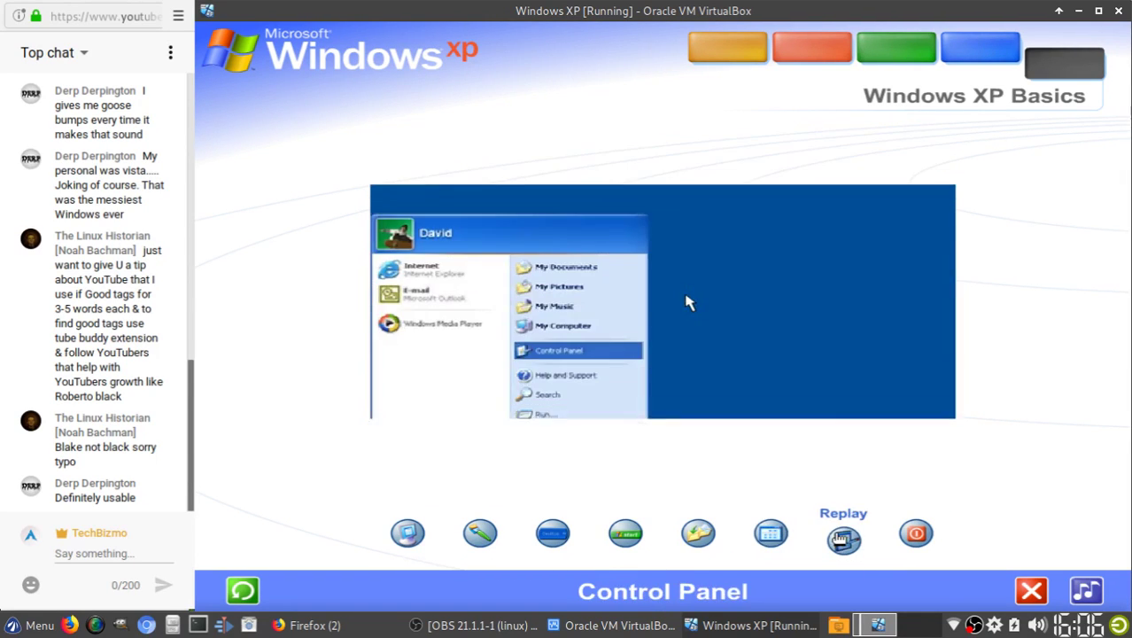
pyautogui.click(407, 536)
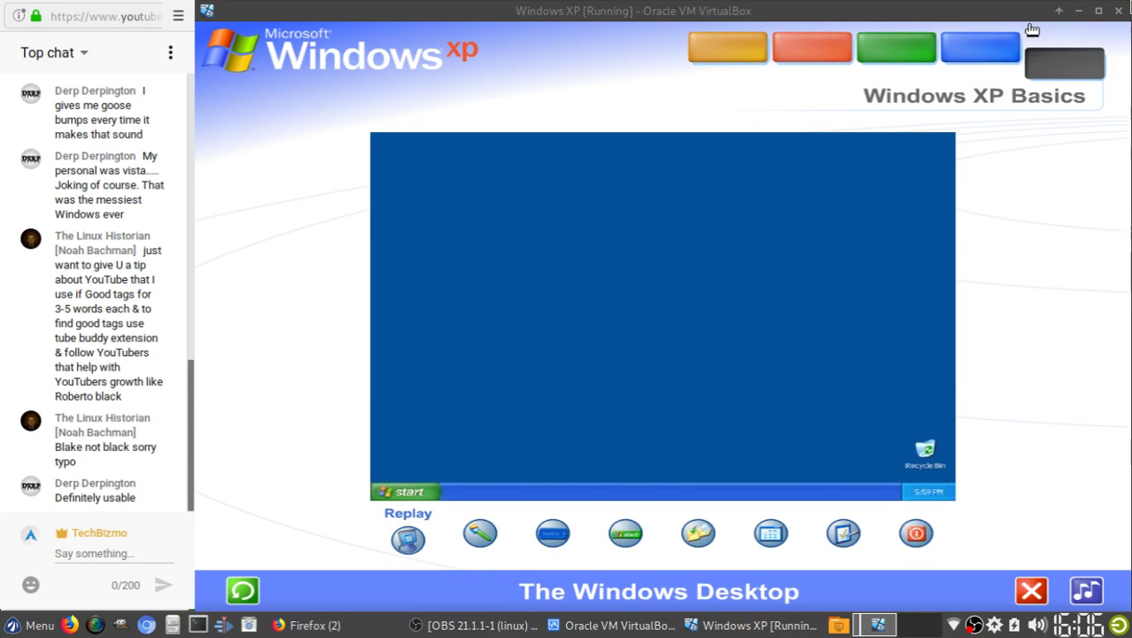
# Exit the tour with its red X, cancelling VirtualBox's close-machine prompt
pyautogui.click(1120, 10)
pyautogui.click(646, 357)
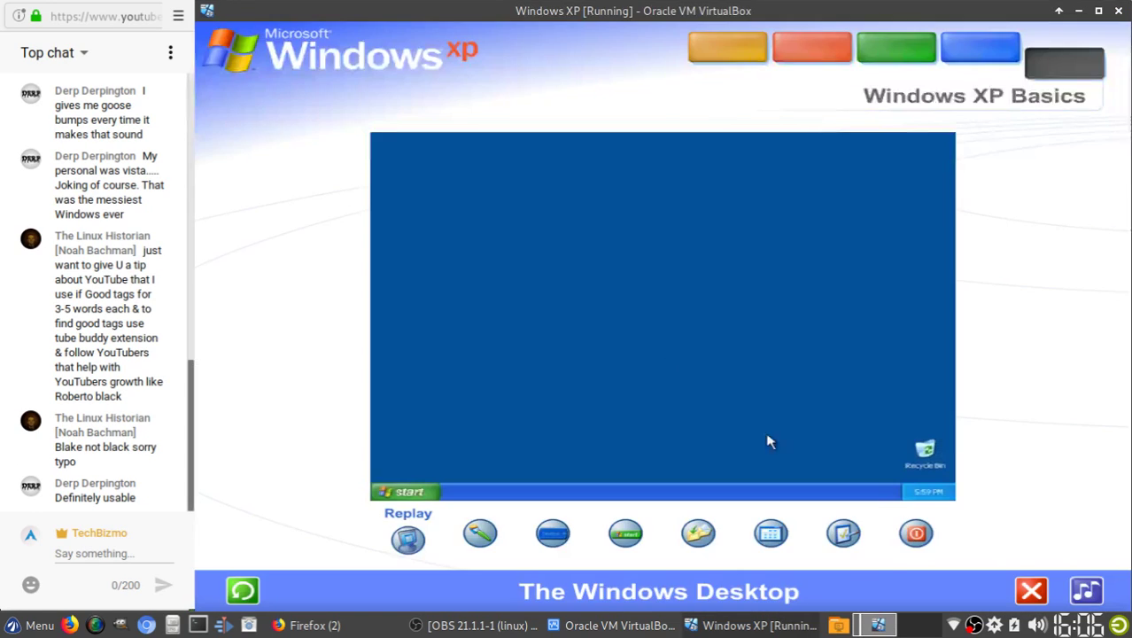
pyautogui.click(1042, 592)
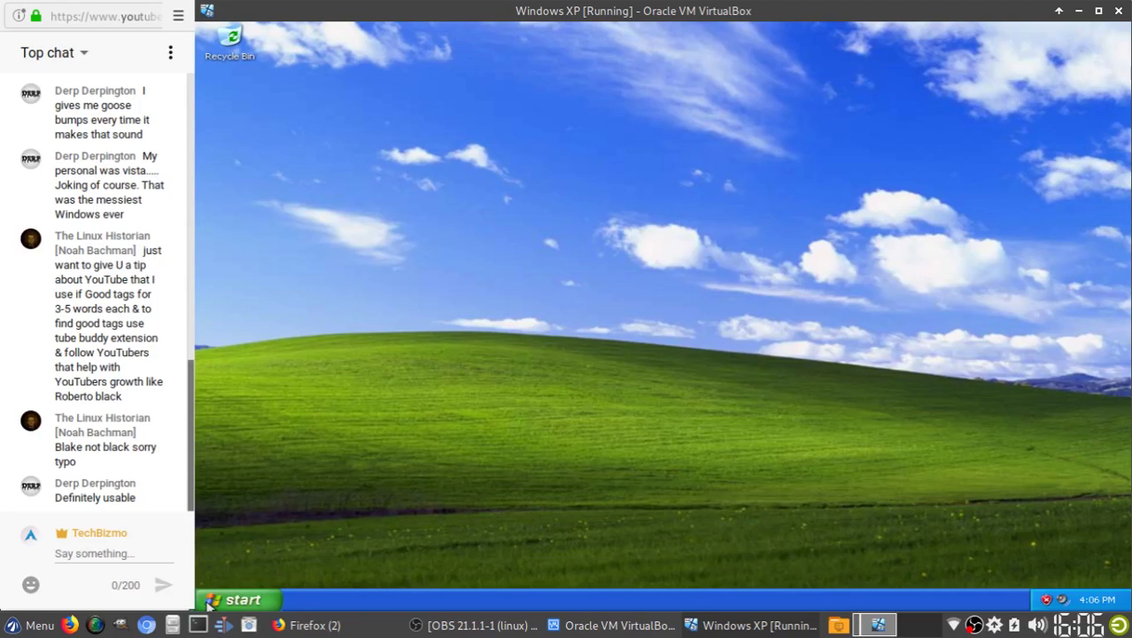
pyautogui.click(234, 603)
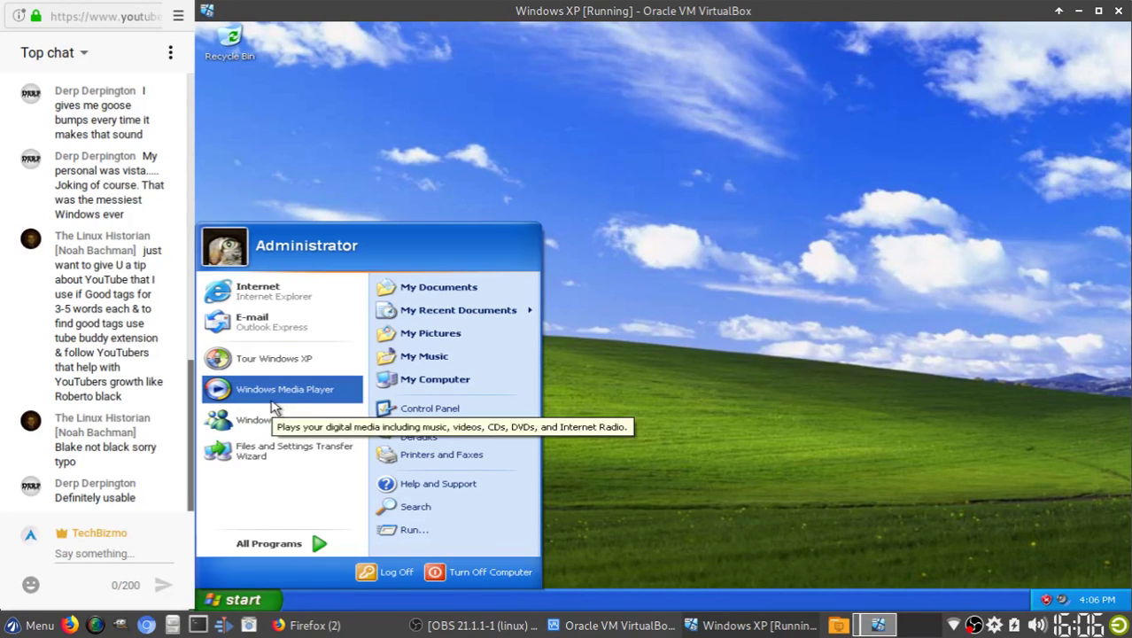
# Launch Windows Media Player and complete its first-run setup with the default privacy and file-type options
pyautogui.click(274, 390)
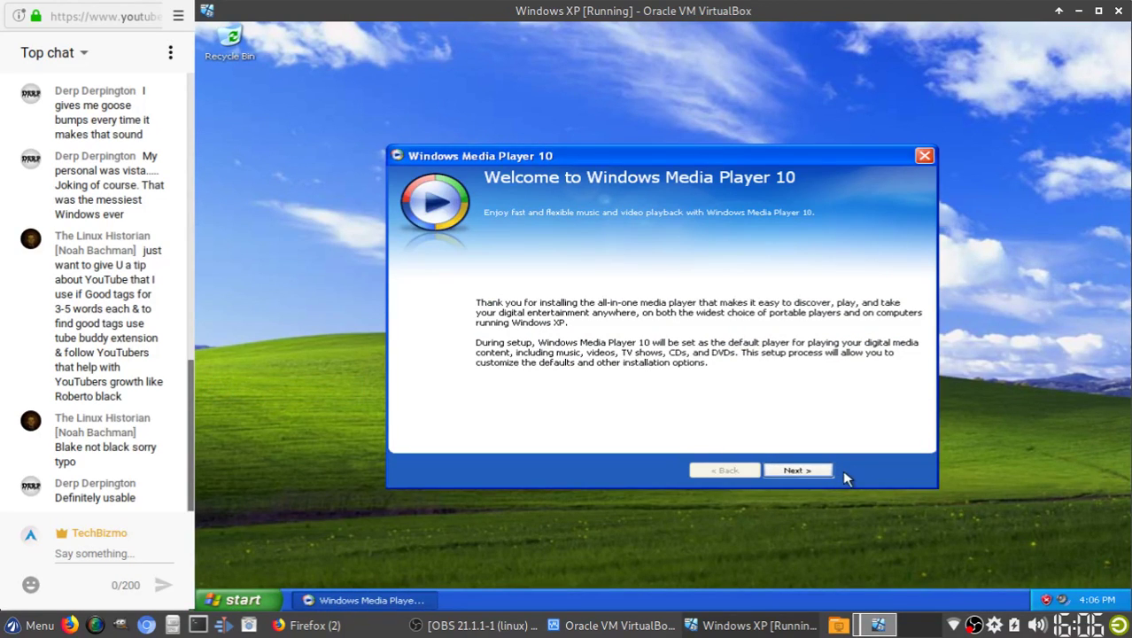
pyautogui.click(797, 471)
pyautogui.click(797, 471)
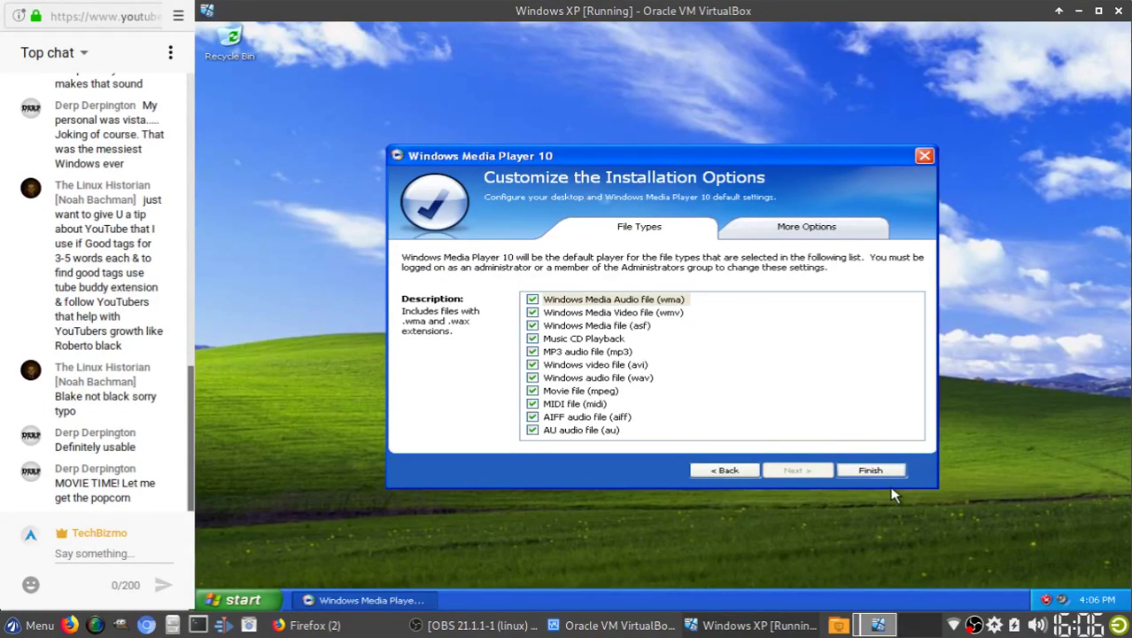
pyautogui.click(827, 231)
pyautogui.click(593, 233)
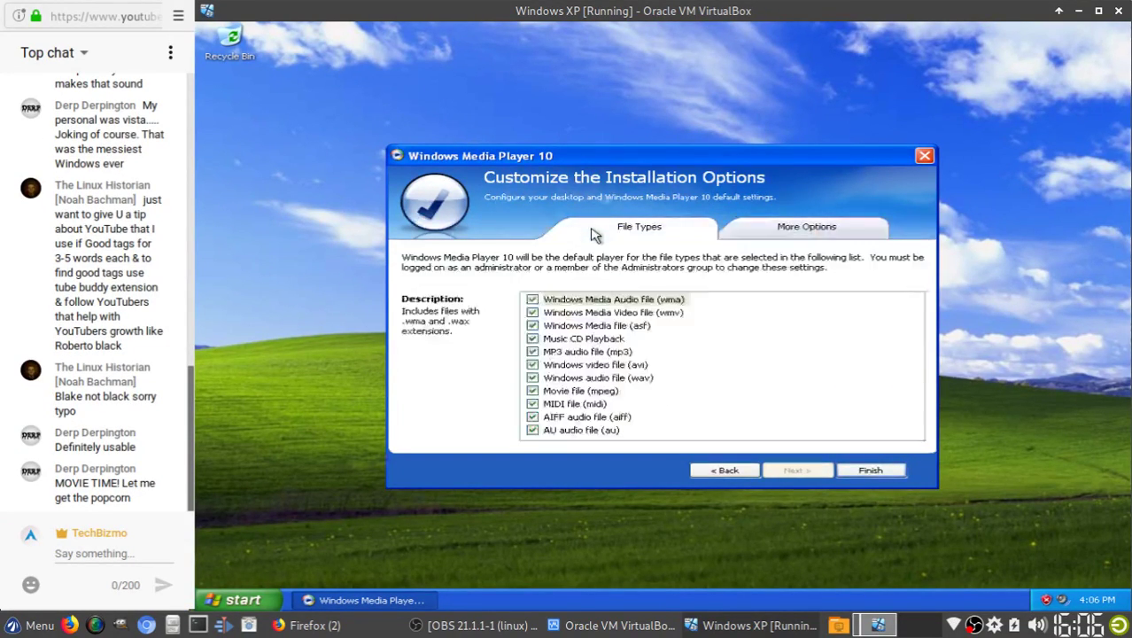
pyautogui.click(871, 471)
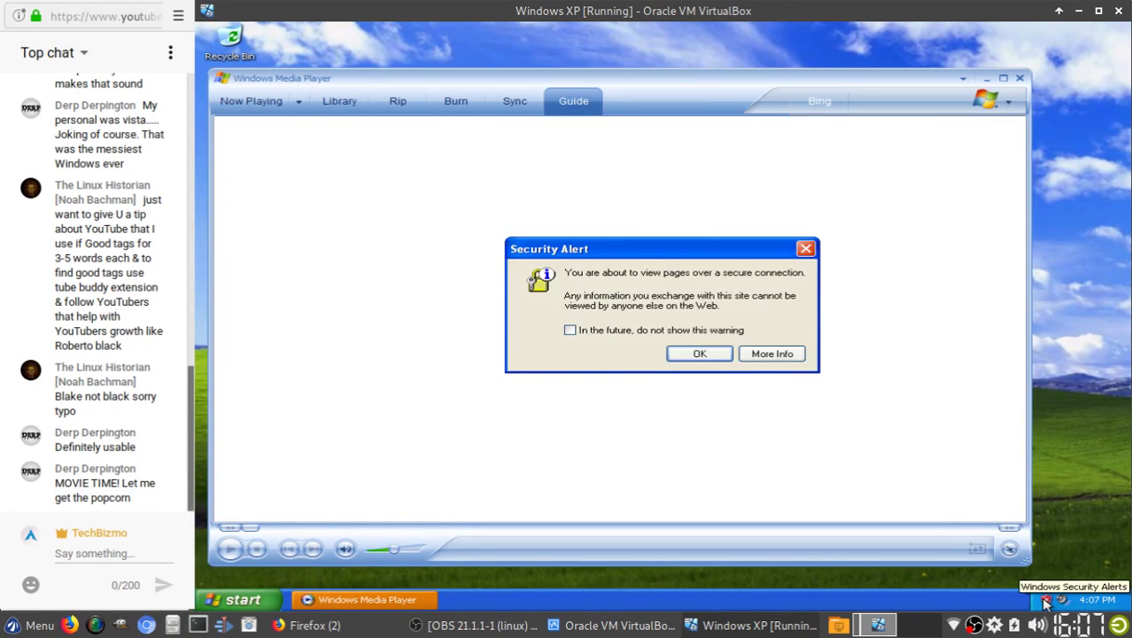
# Dismiss the security warning, view the Bing online store page, then close Media Player
pyautogui.click(699, 353)
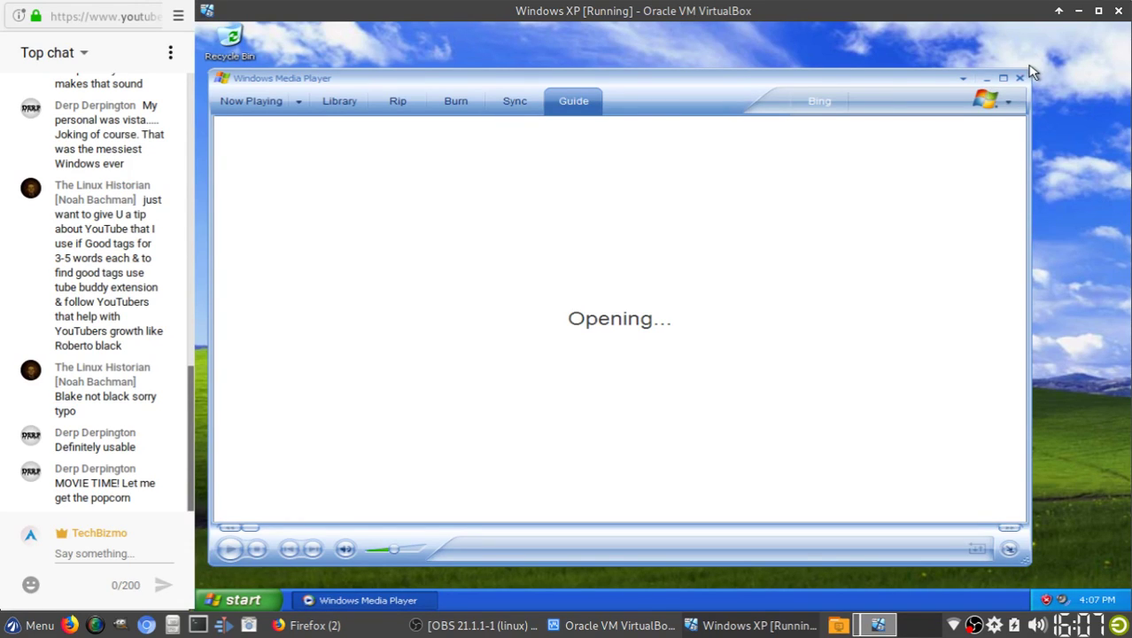
pyautogui.click(991, 102)
pyautogui.click(877, 121)
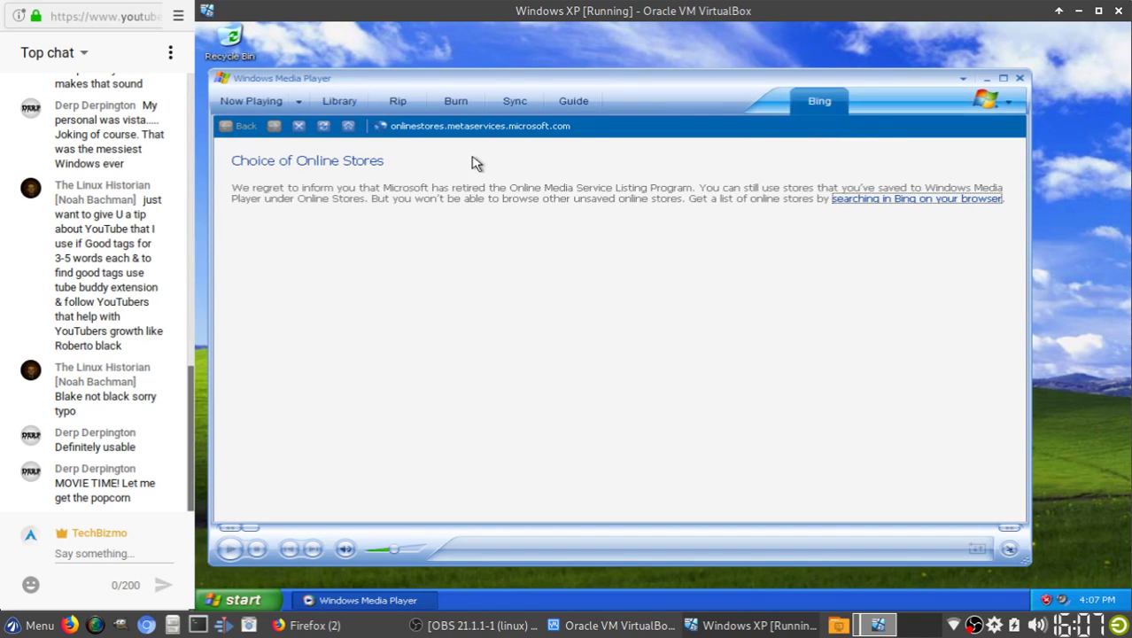
pyautogui.click(1021, 81)
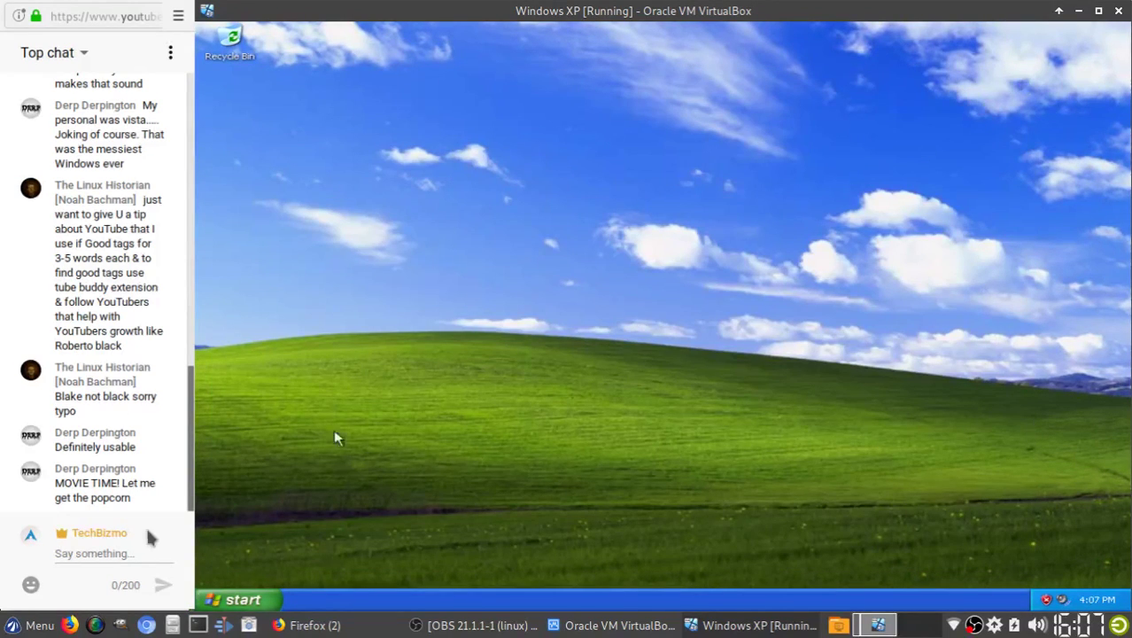
# Launch Internet Explorer maximized and scroll through the MSN home page
pyautogui.click(241, 600)
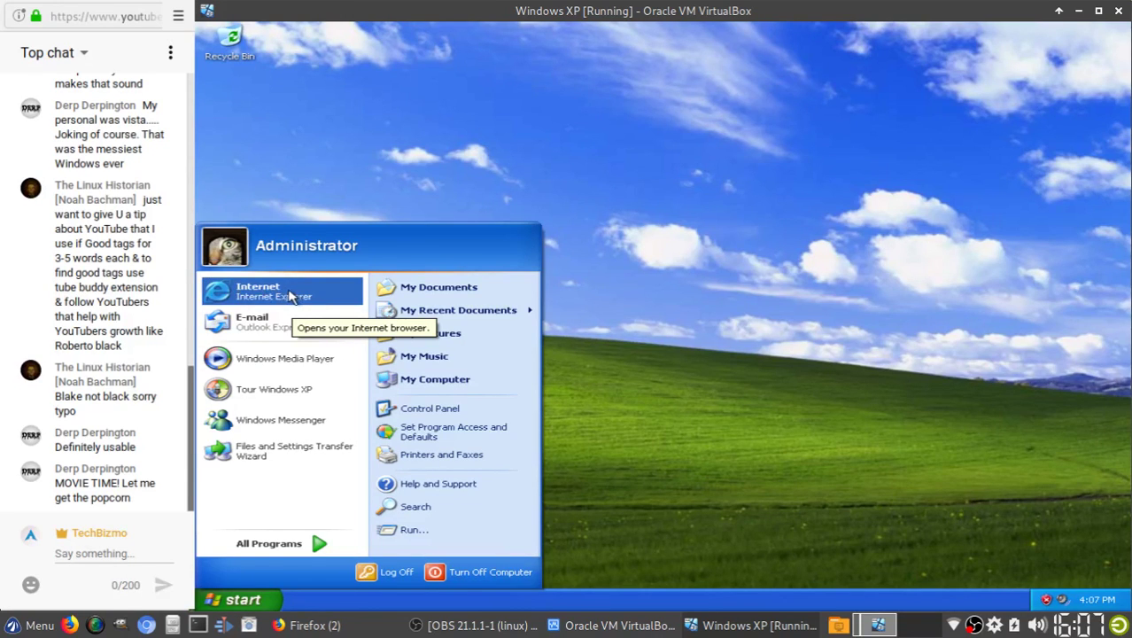
pyautogui.click(295, 293)
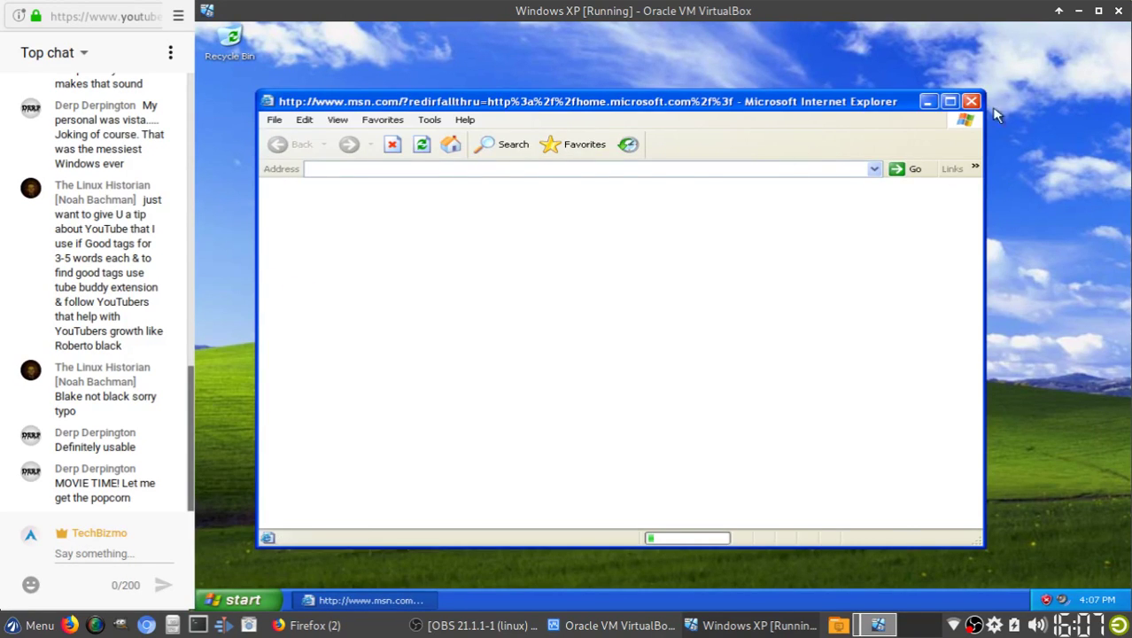
pyautogui.click(950, 102)
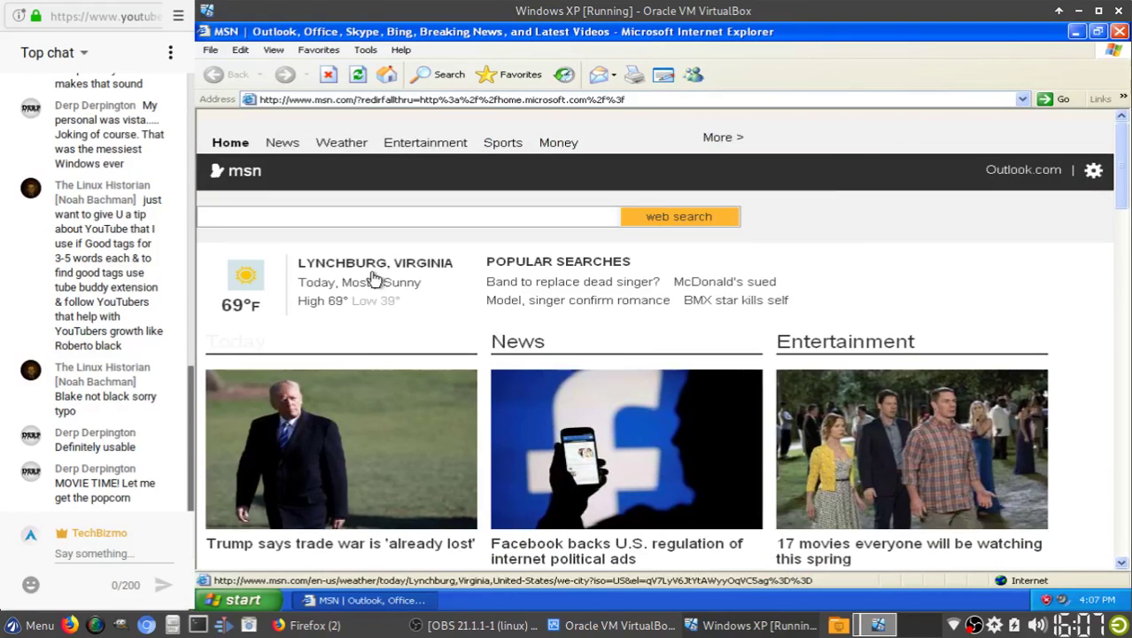
pyautogui.scroll(-3, 387, 266)
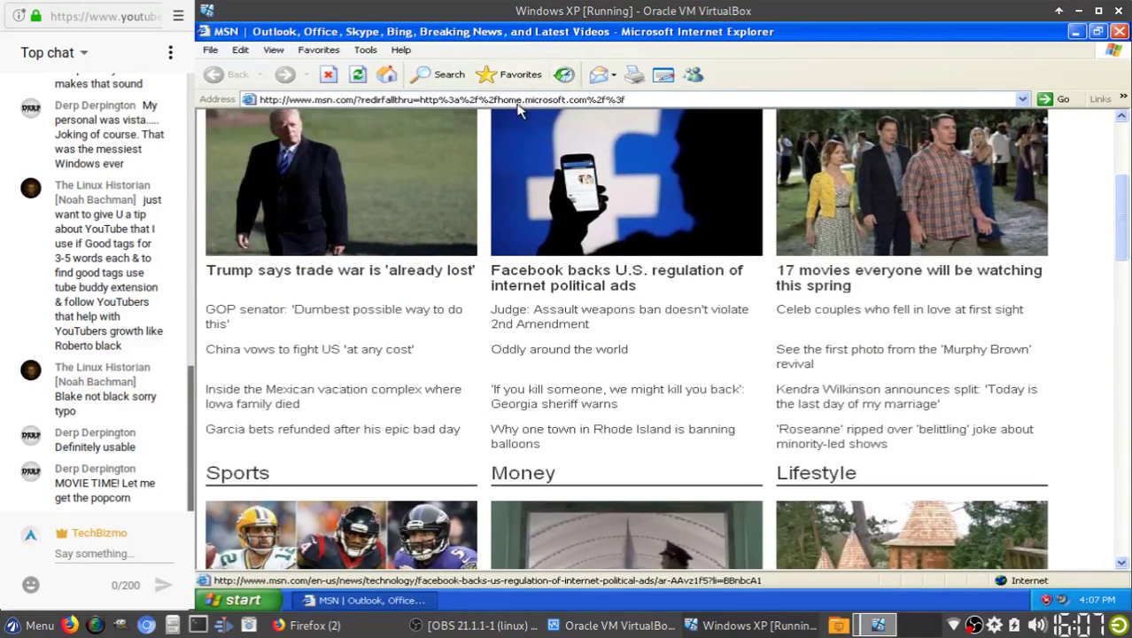
pyautogui.click(926, 100)
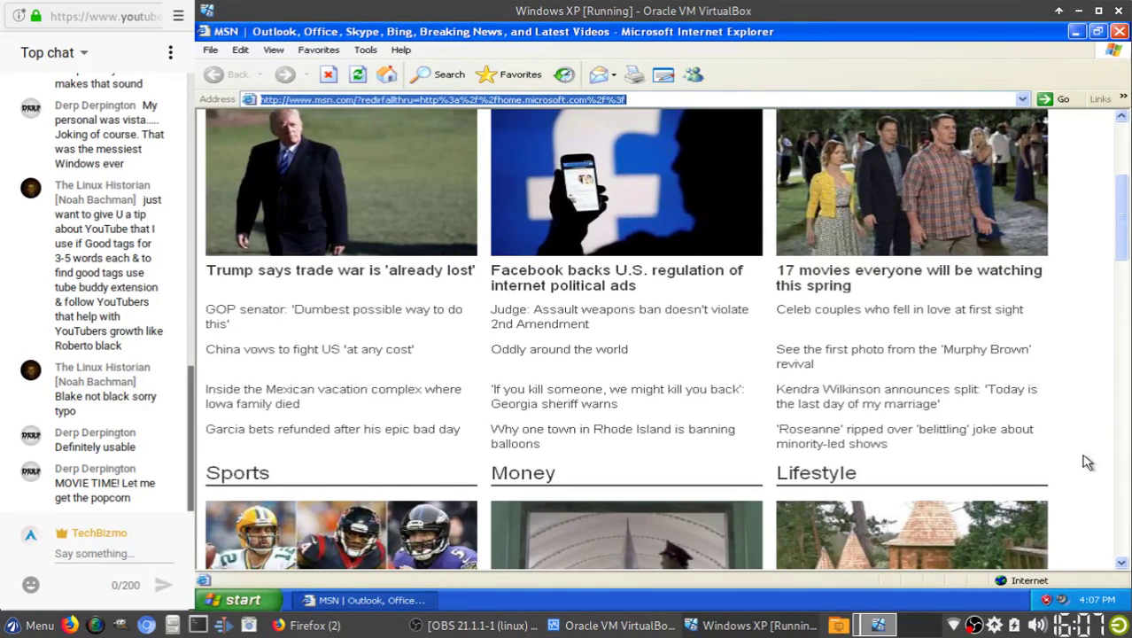
# Search for duckduckgo.com, open the official site result and accept the security alert
pyautogui.write('duckduckgo,co')
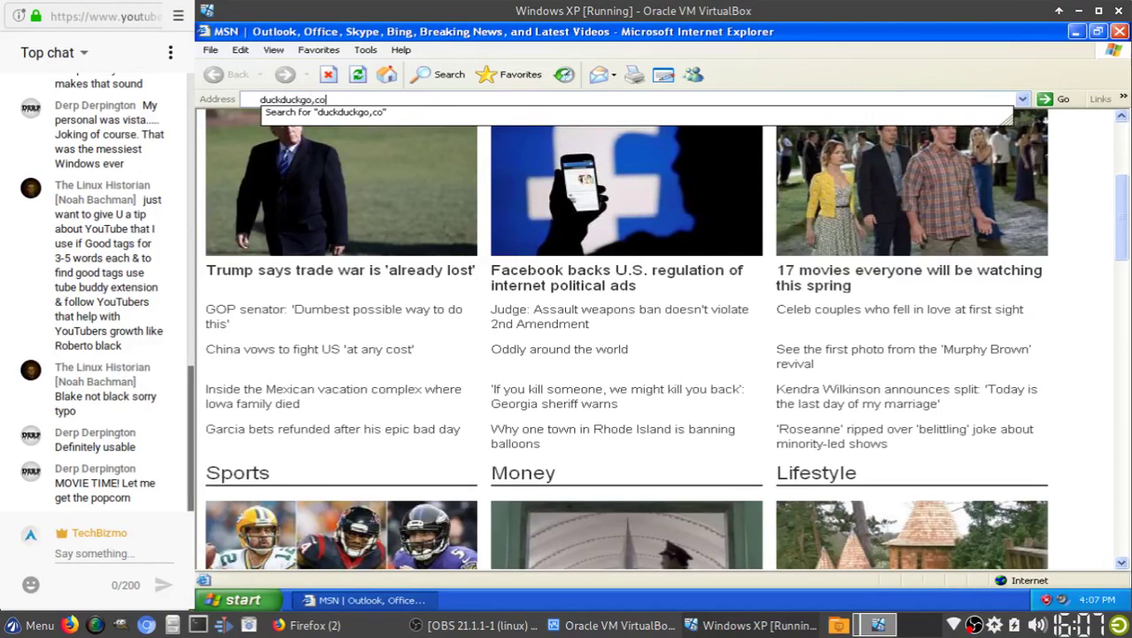
pyautogui.write('m')
pyautogui.press('Return')
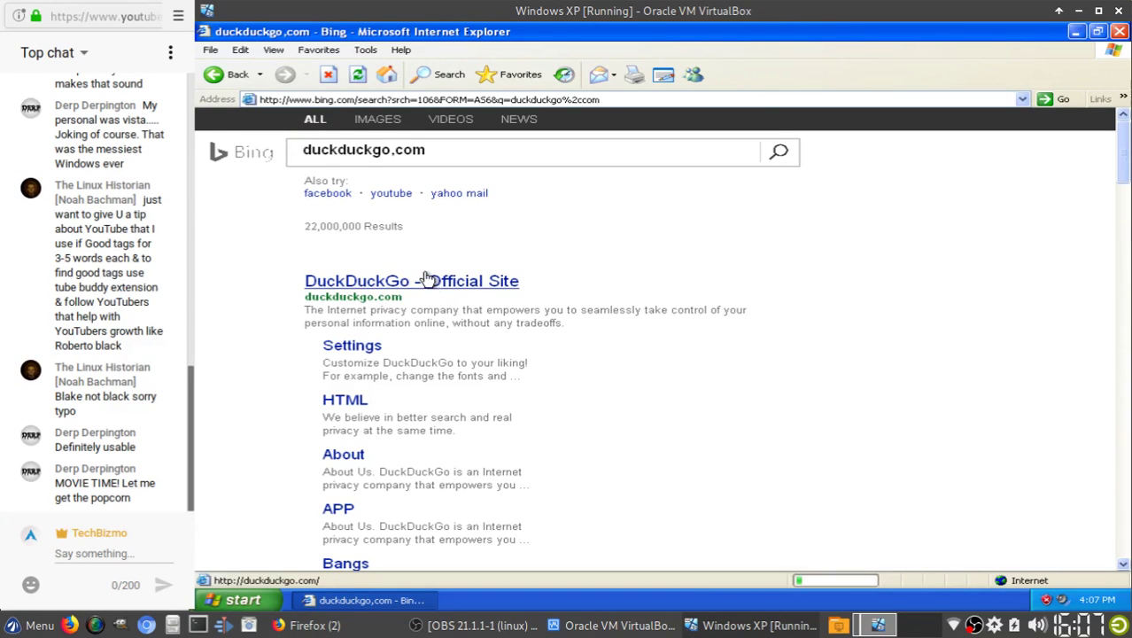
pyautogui.click(429, 282)
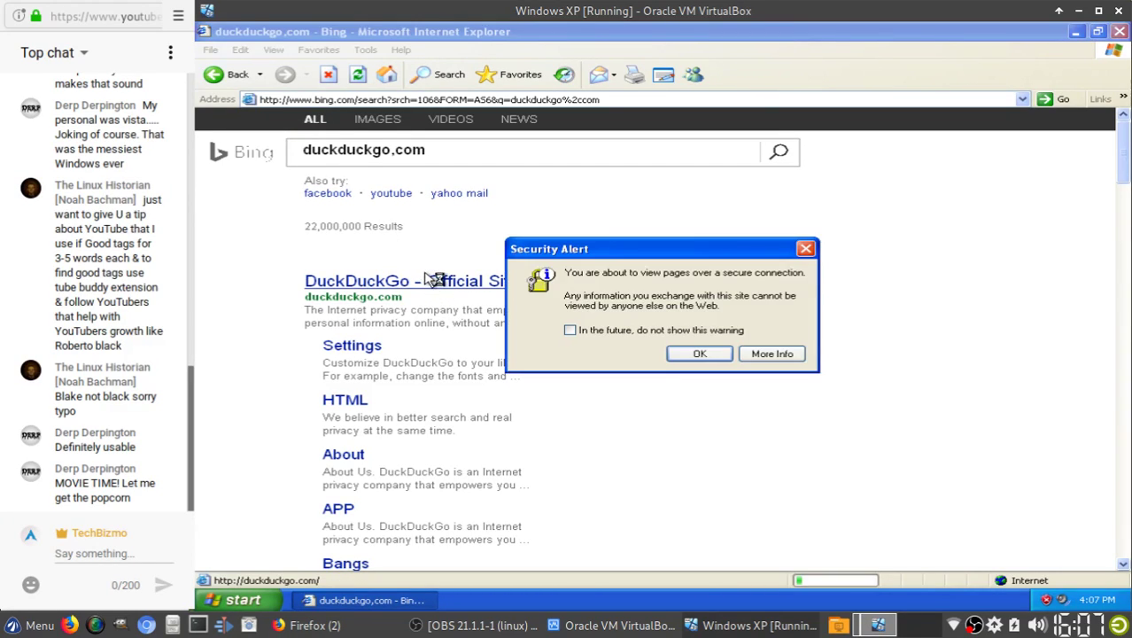
pyautogui.click(701, 353)
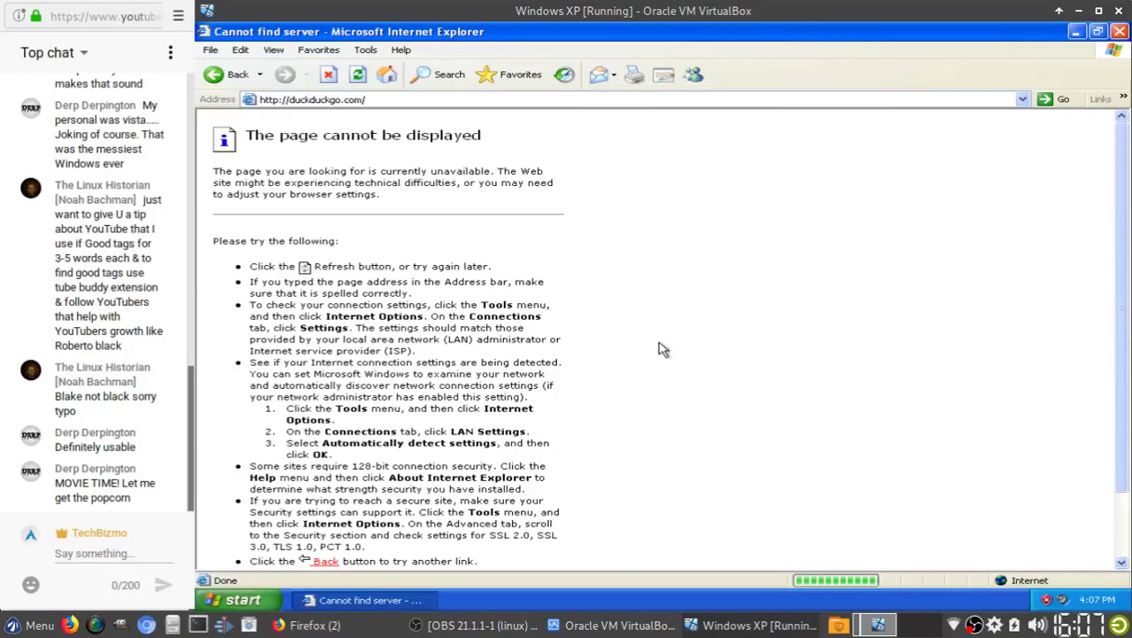
pyautogui.scroll(-2, 431, 317)
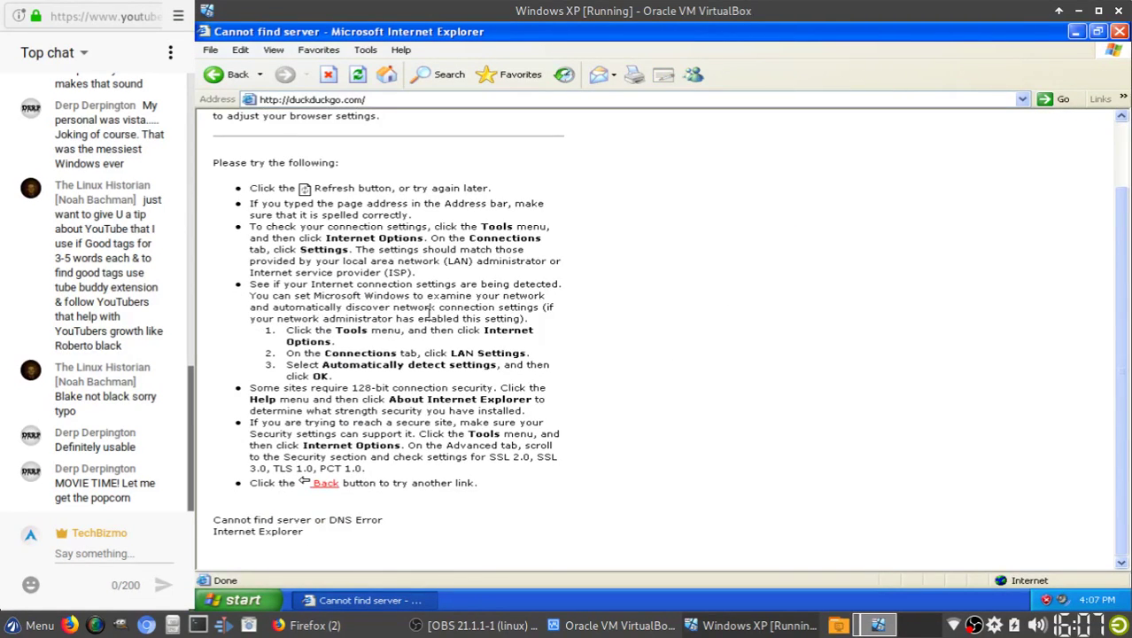
pyautogui.scroll(2, 432, 312)
# Try loading google.com twice, accepting the security alerts, then close Internet Explorer
pyautogui.click(308, 100)
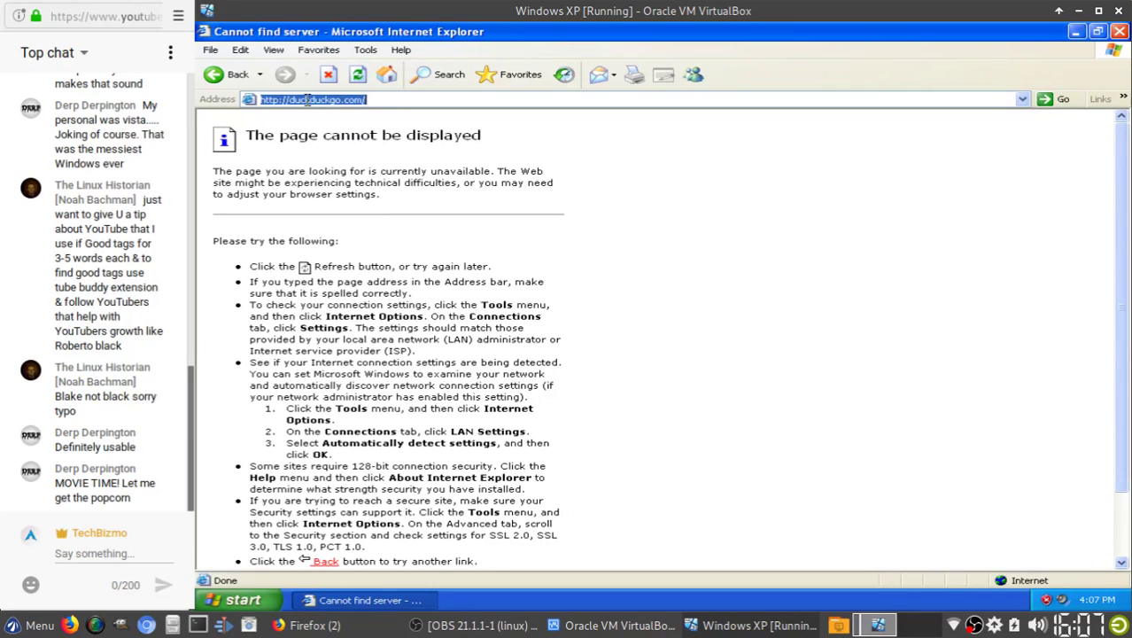
pyautogui.write('googl')
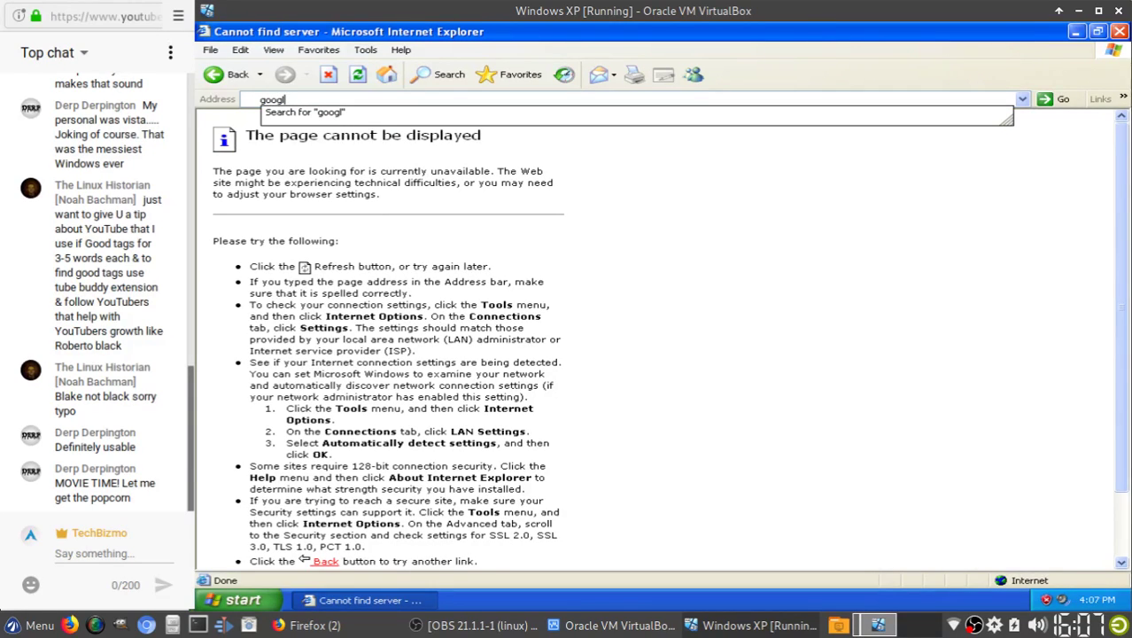
pyautogui.write('erm')
pyautogui.press('Return')
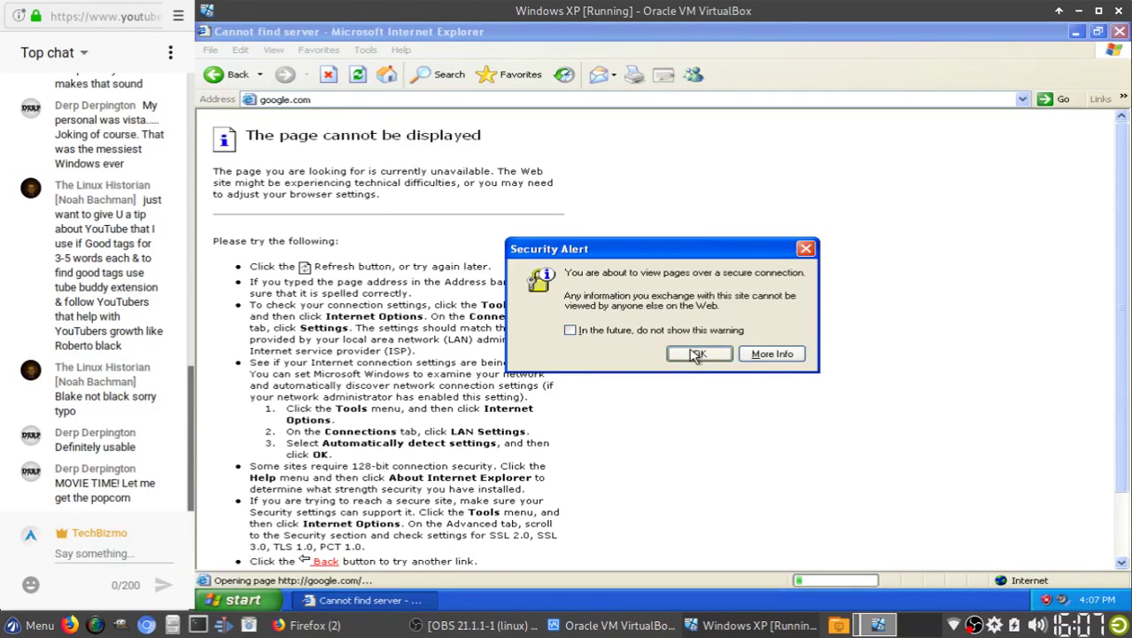
pyautogui.click(695, 353)
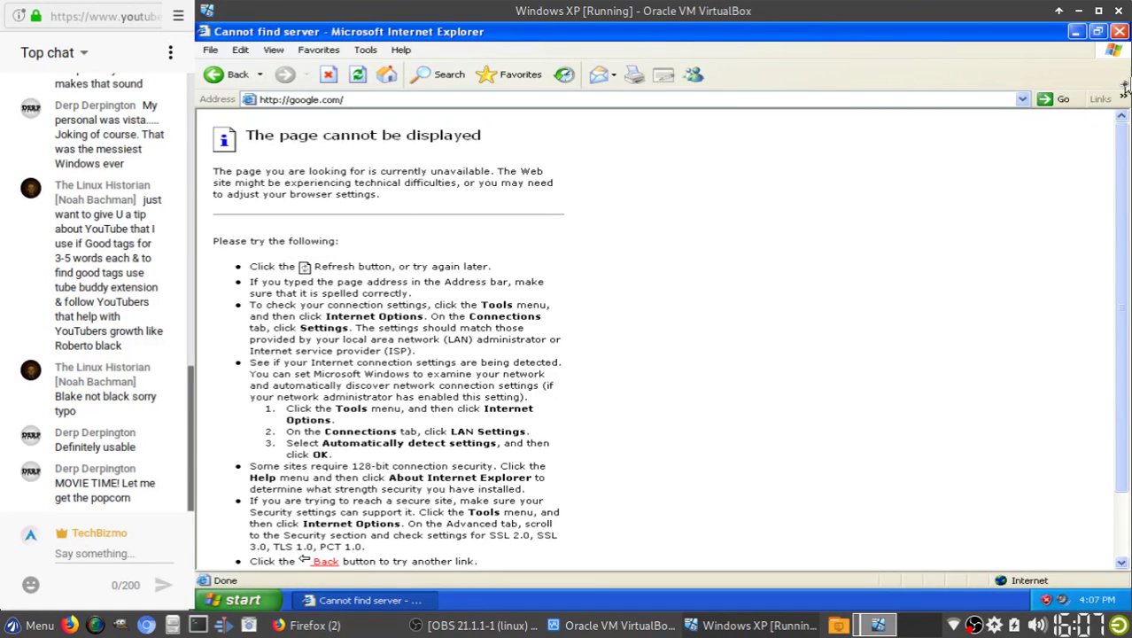
pyautogui.click(1051, 99)
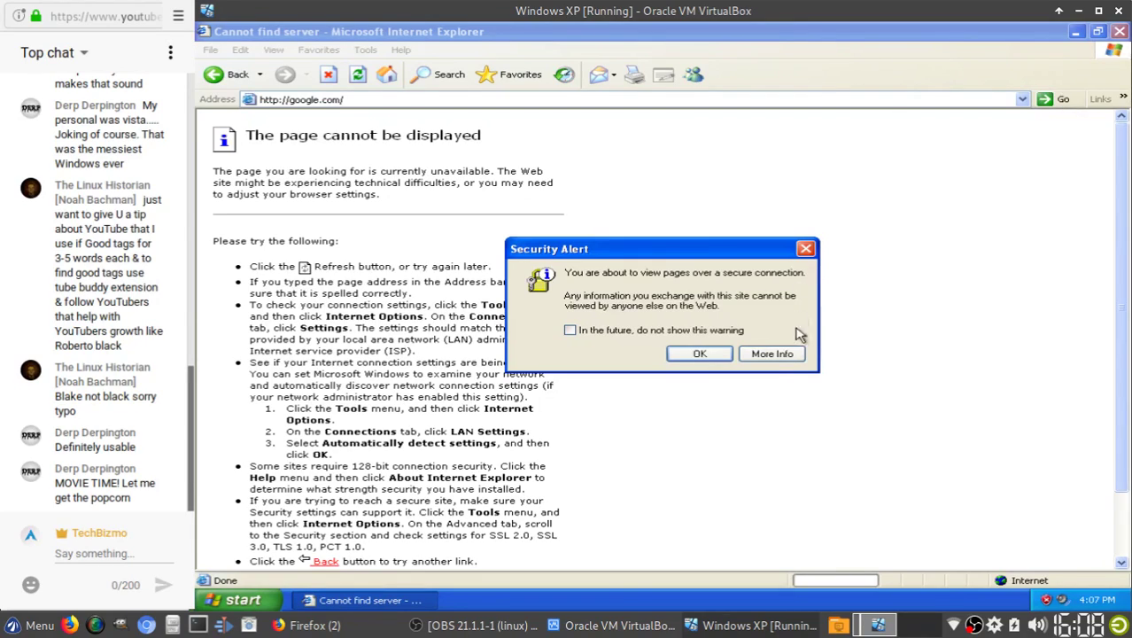
pyautogui.click(700, 355)
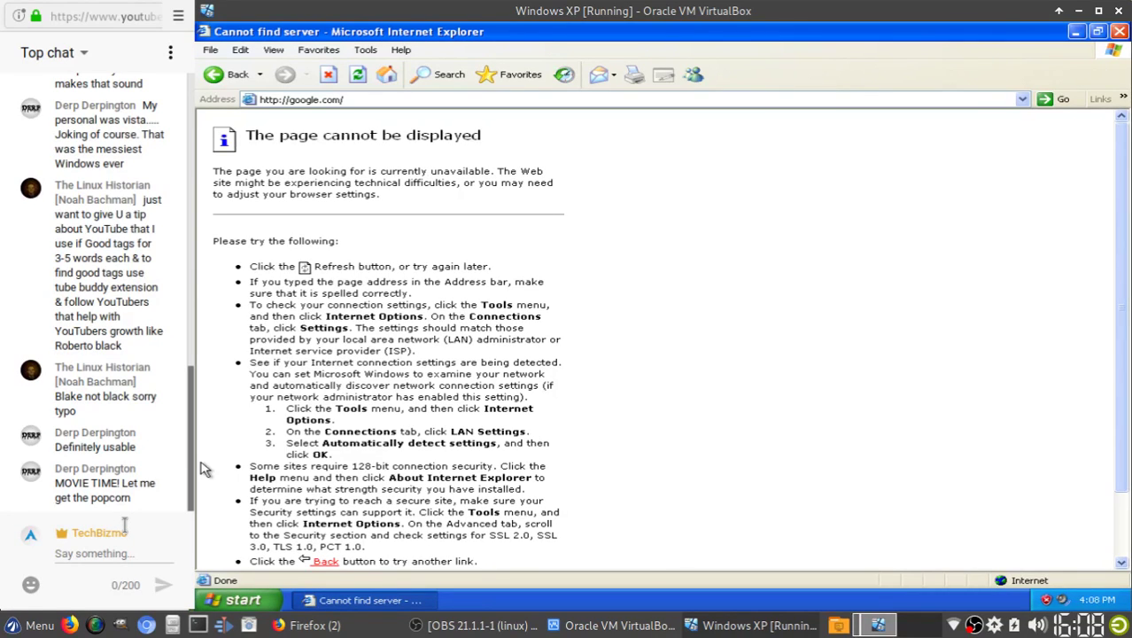
pyautogui.click(1119, 31)
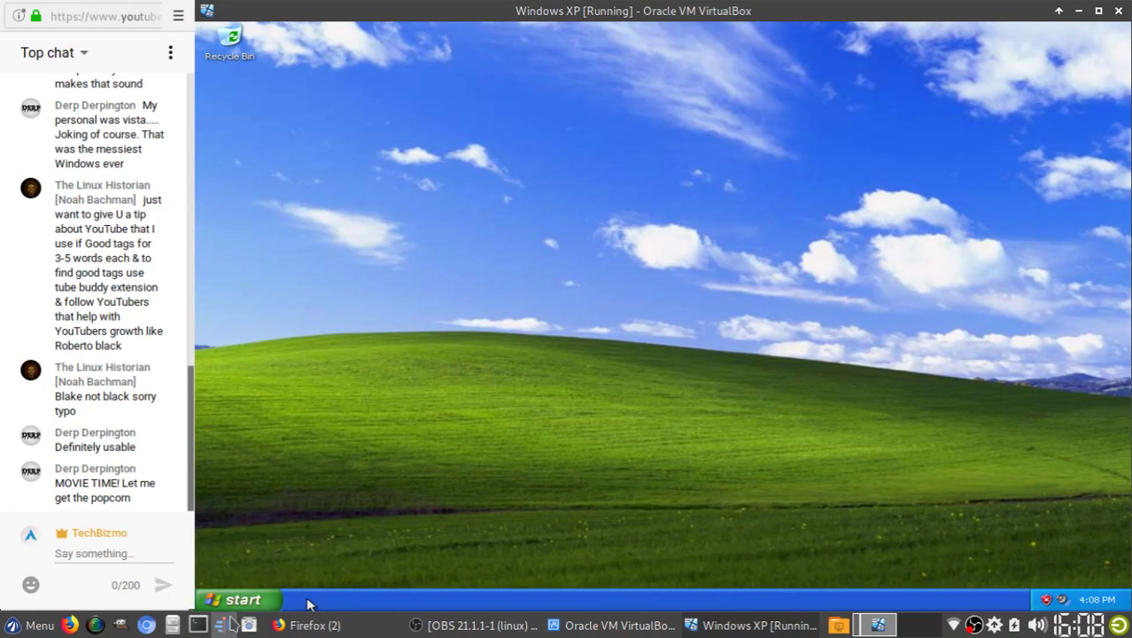
pyautogui.click(242, 600)
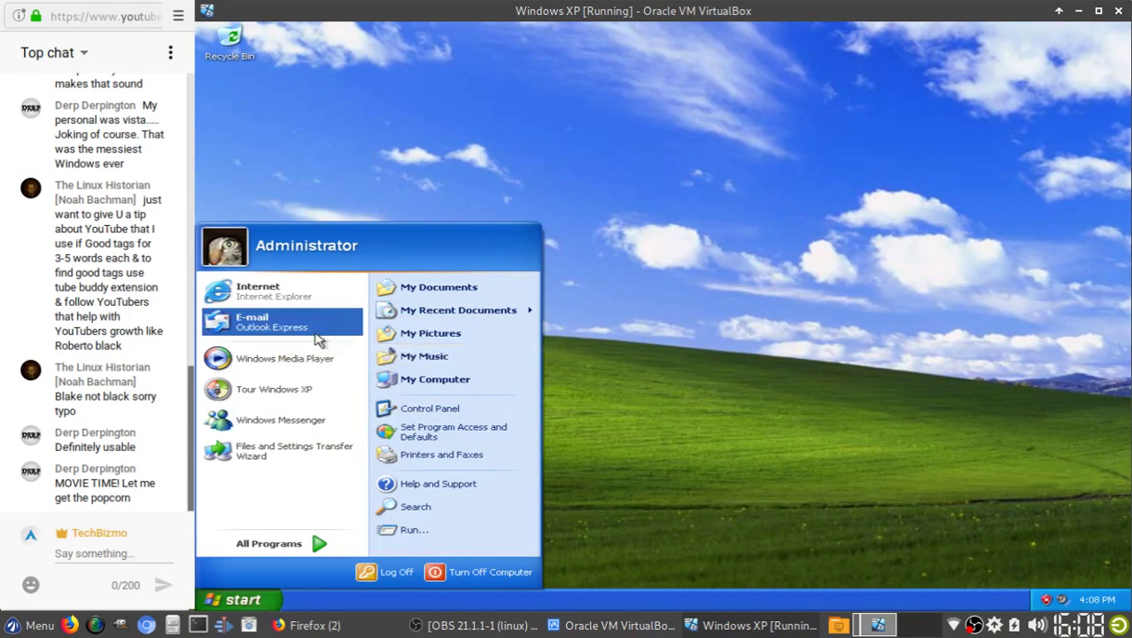
# Launch Outlook Express and enter a display name and e-mail address in the connection wizard
pyautogui.click(252, 321)
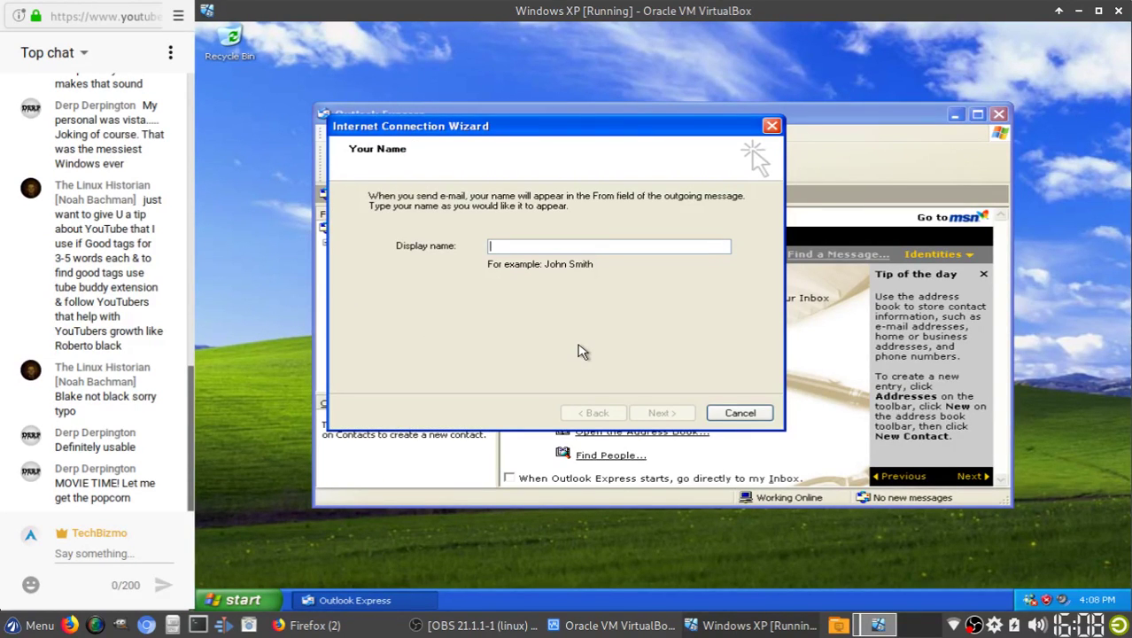
pyautogui.write('John Smith')
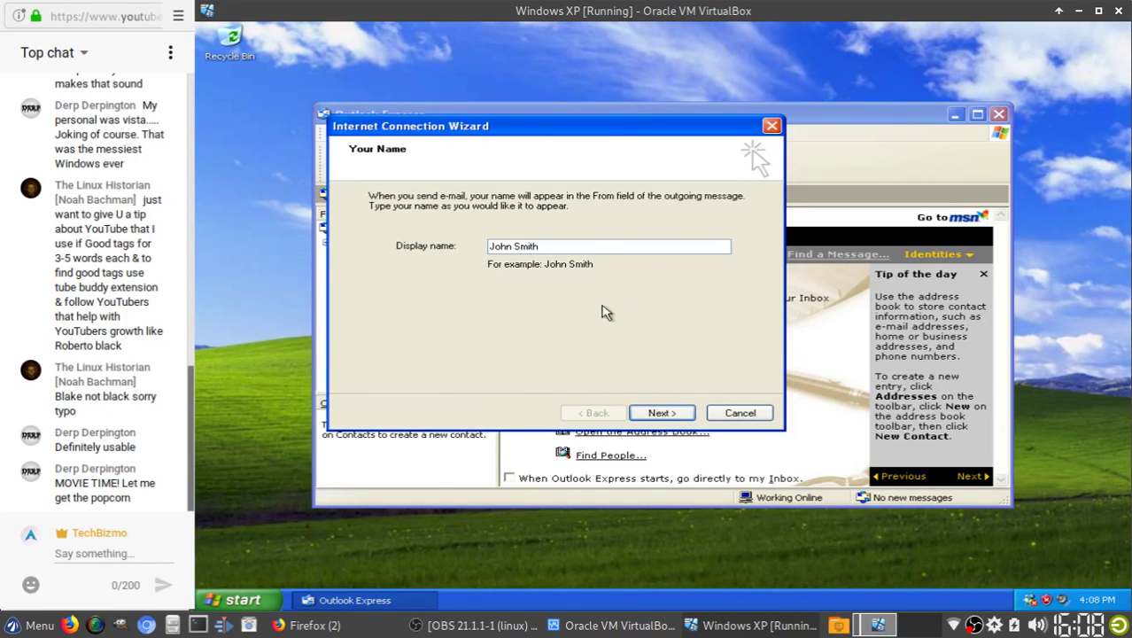
pyautogui.click(663, 412)
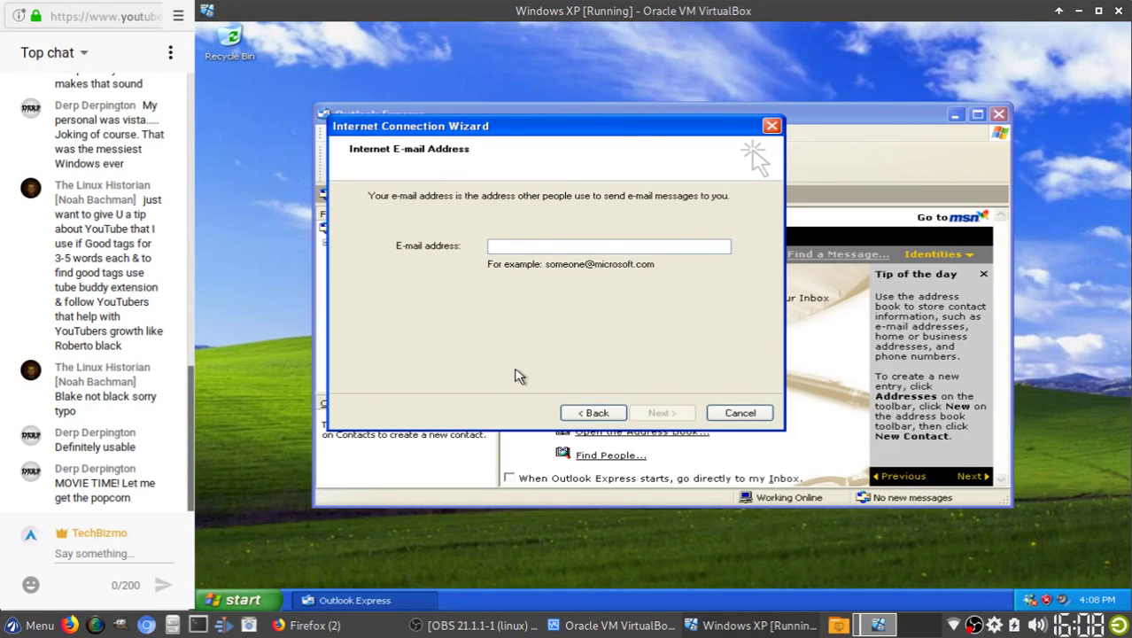
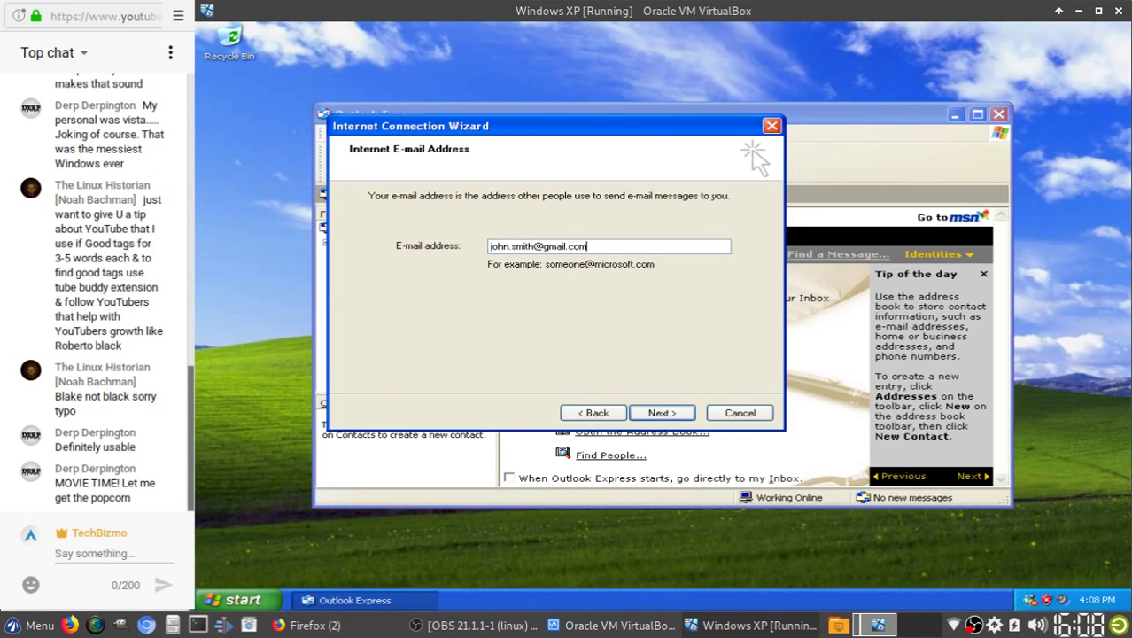
pyautogui.press('Return')
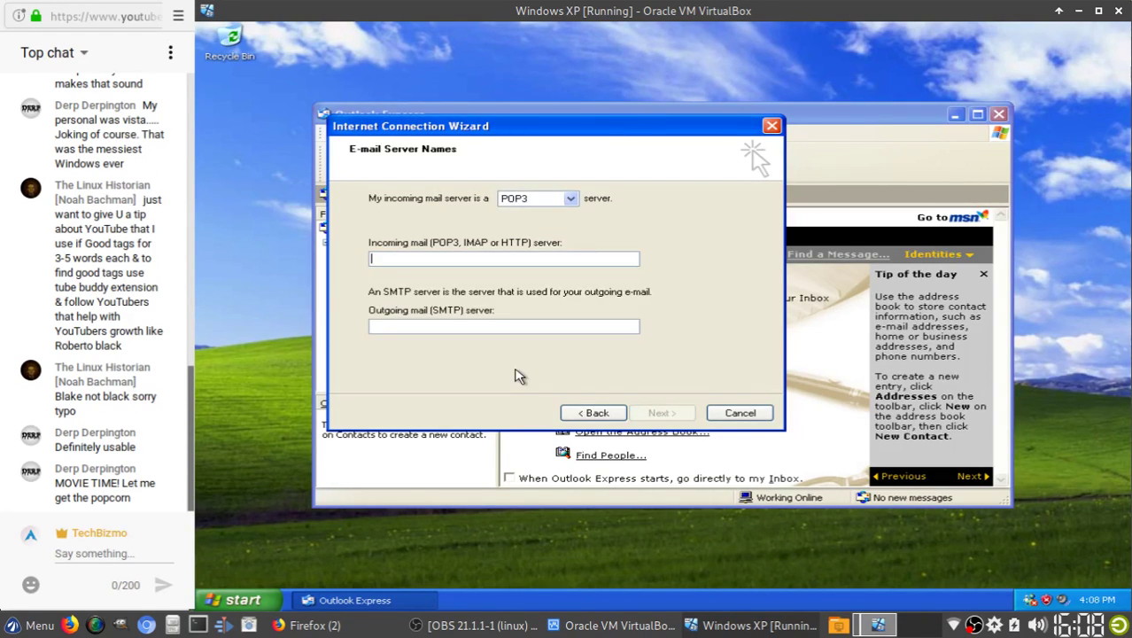
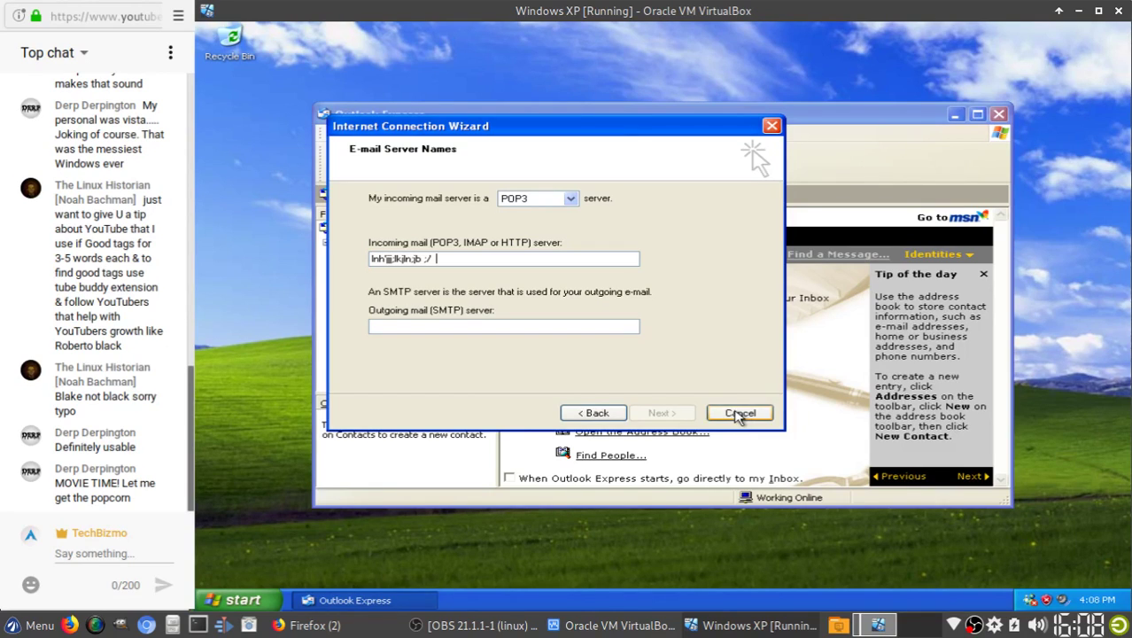
# Abandon the Internet Connection Wizard without creating an account and close Outlook Express
pyautogui.click(772, 126)
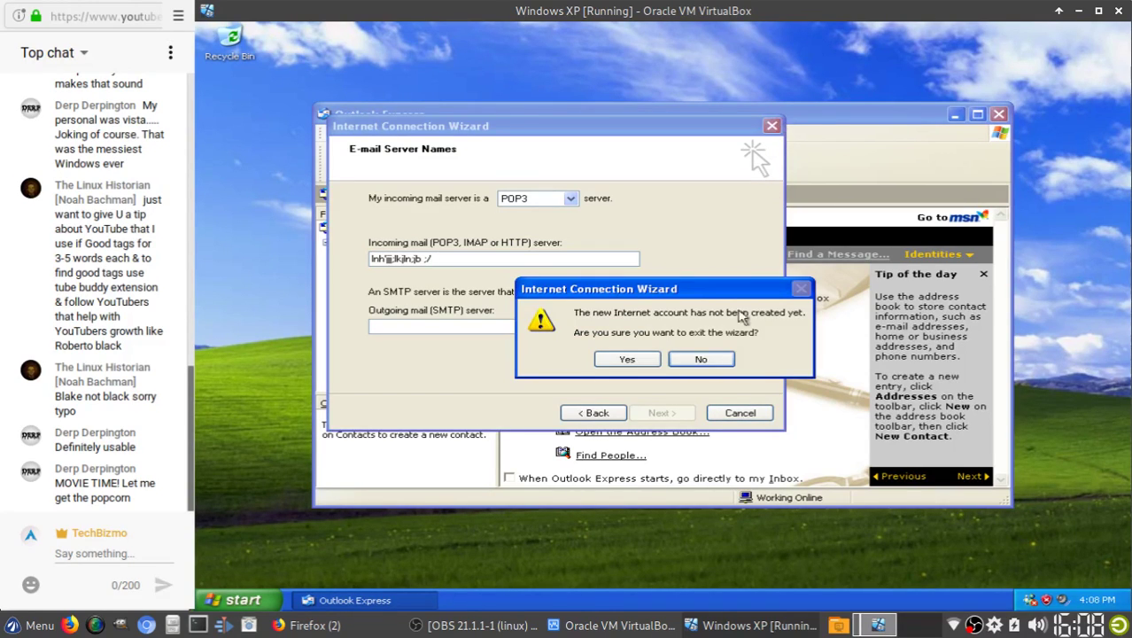
pyautogui.click(702, 359)
pyautogui.click(749, 413)
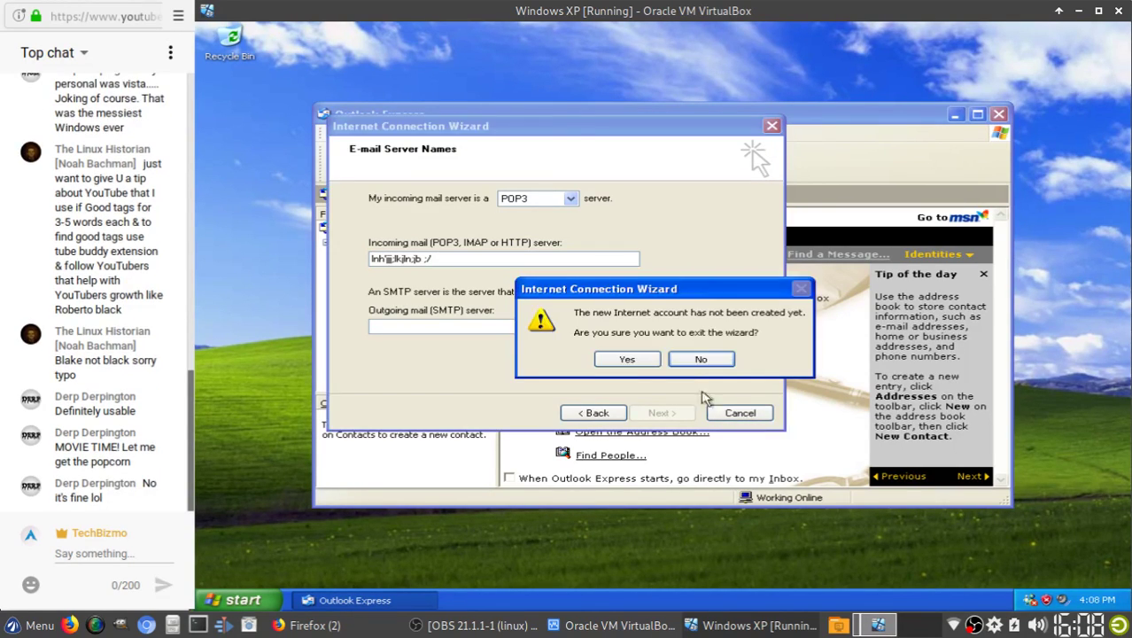
pyautogui.click(630, 360)
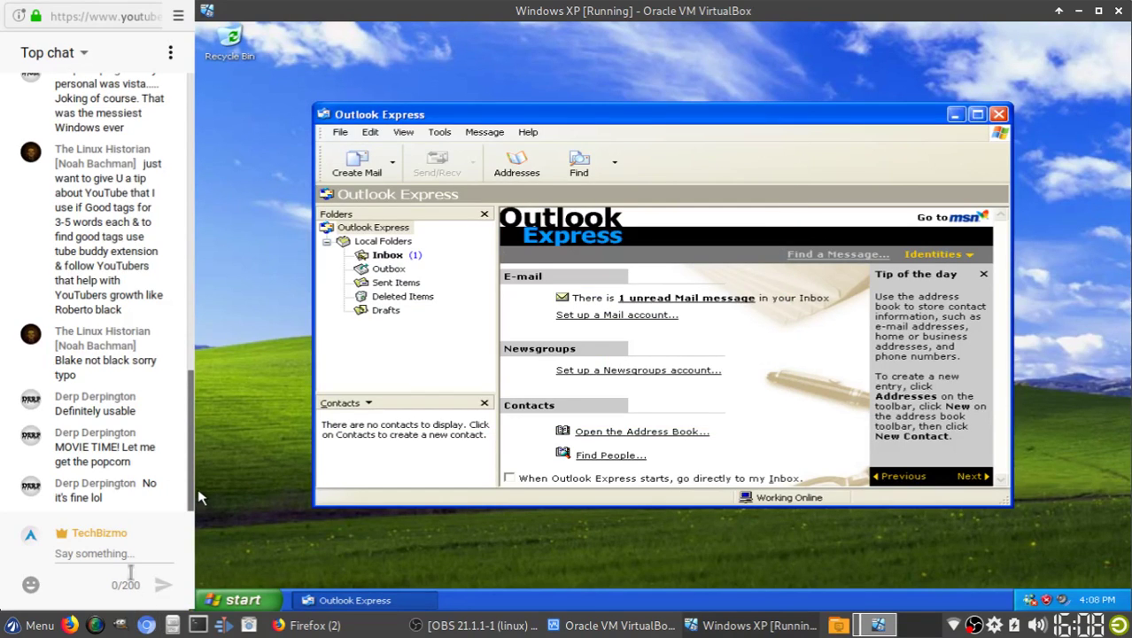
pyautogui.click(999, 114)
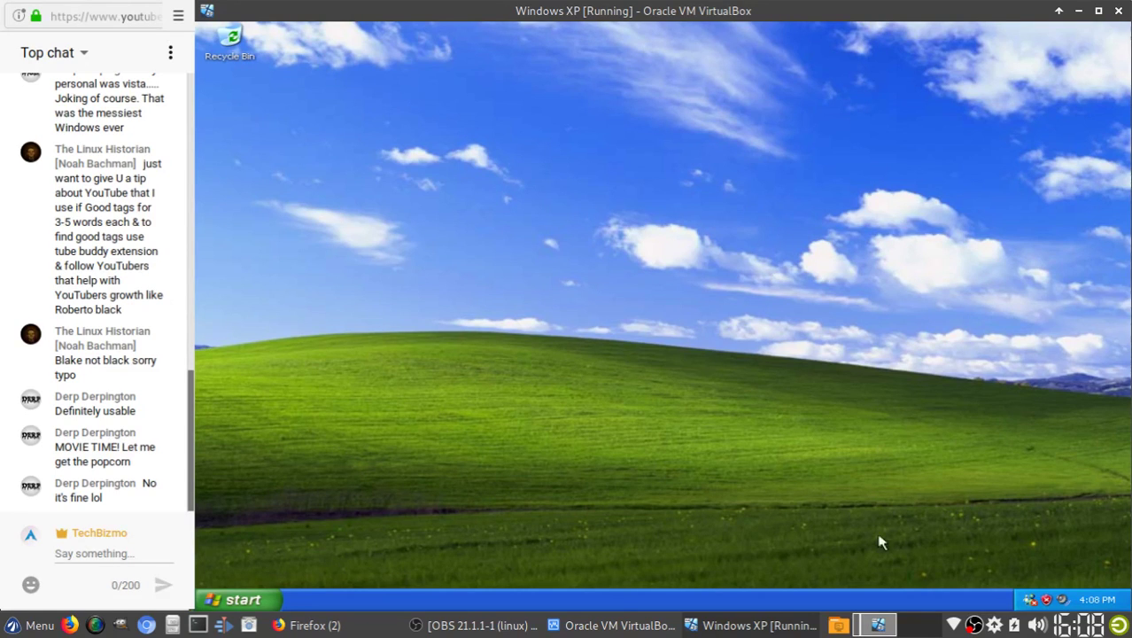
# Nudge the master volume up and back down in the volume mixer, then close it
pyautogui.doubleClick(1062, 601)
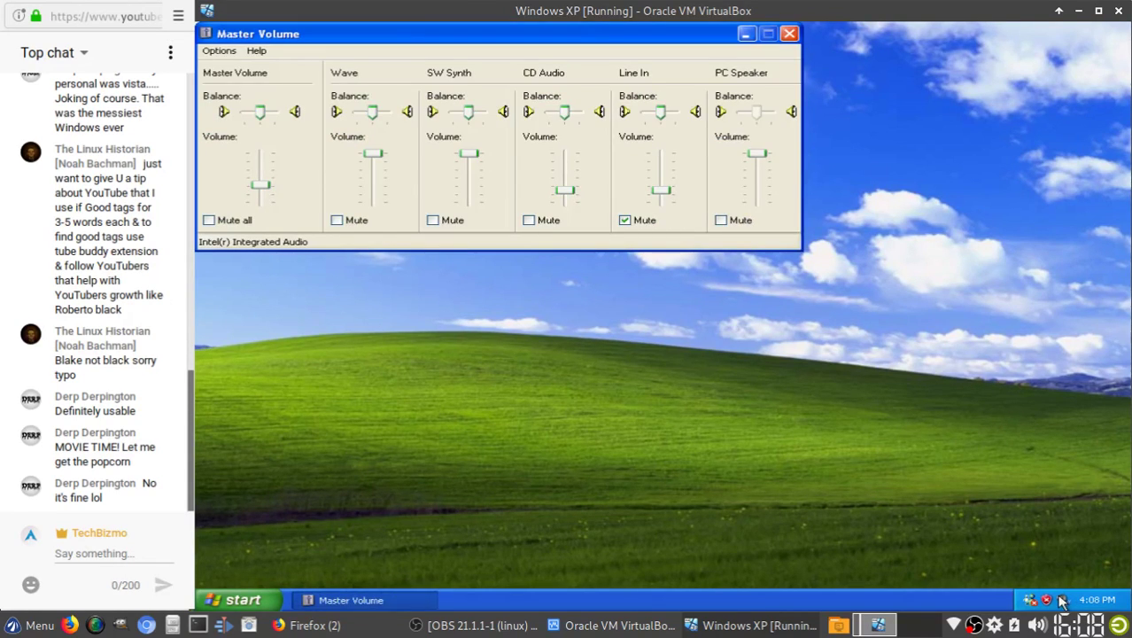
pyautogui.click(262, 169)
pyautogui.click(263, 173)
pyautogui.click(789, 34)
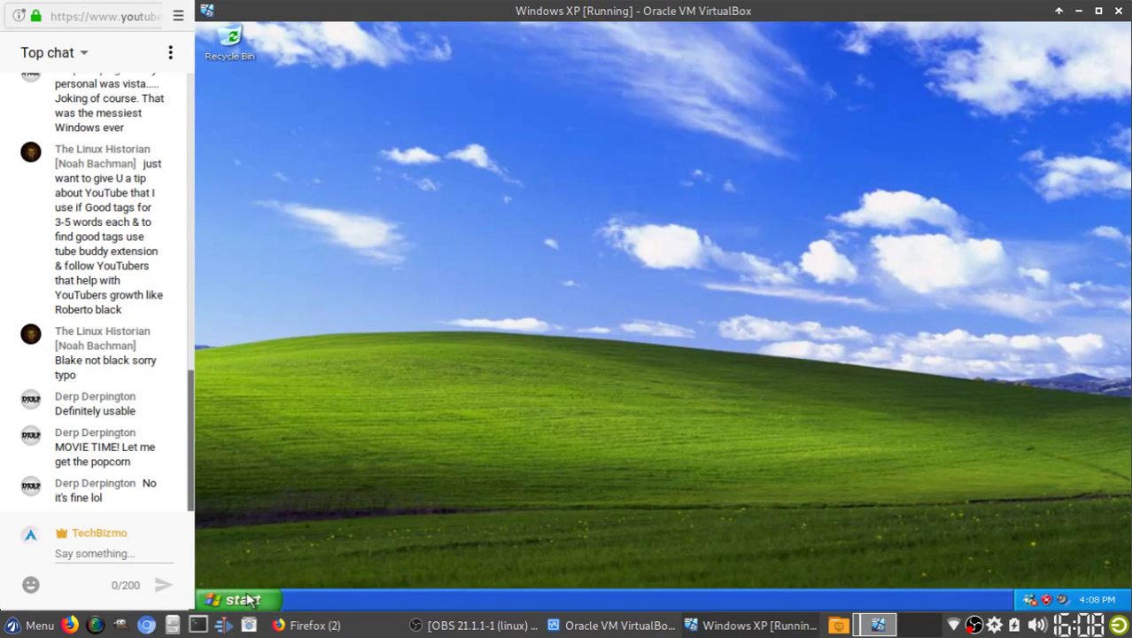
# Bring up the Turn Off Computer options and cancel the shutdown
pyautogui.click(251, 600)
pyautogui.press('u')
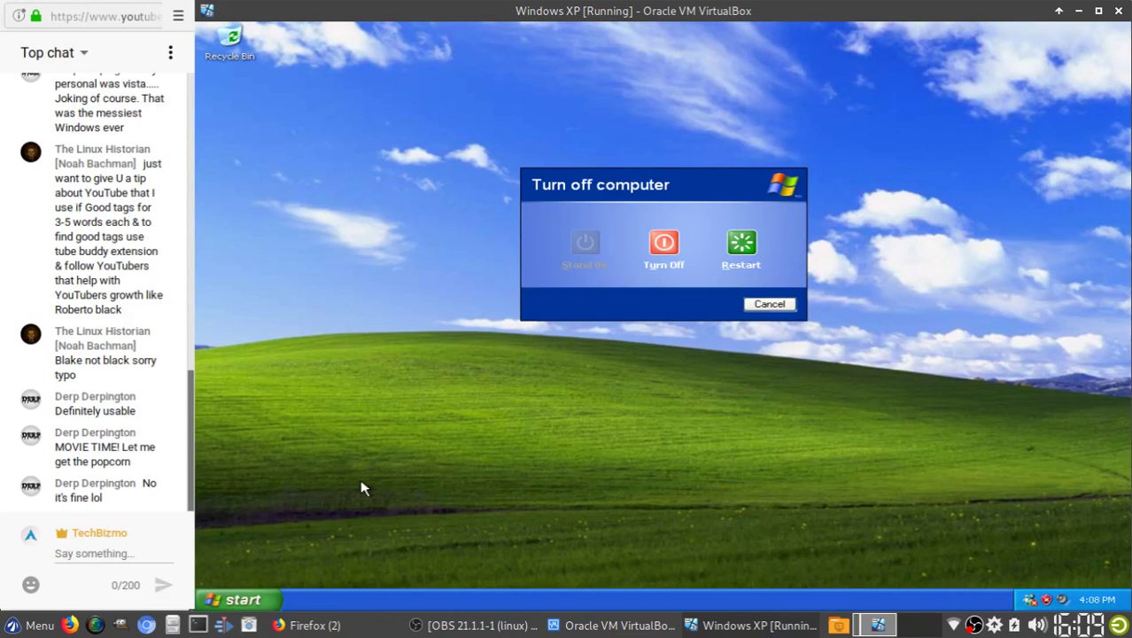
pyautogui.click(762, 306)
pyautogui.click(228, 602)
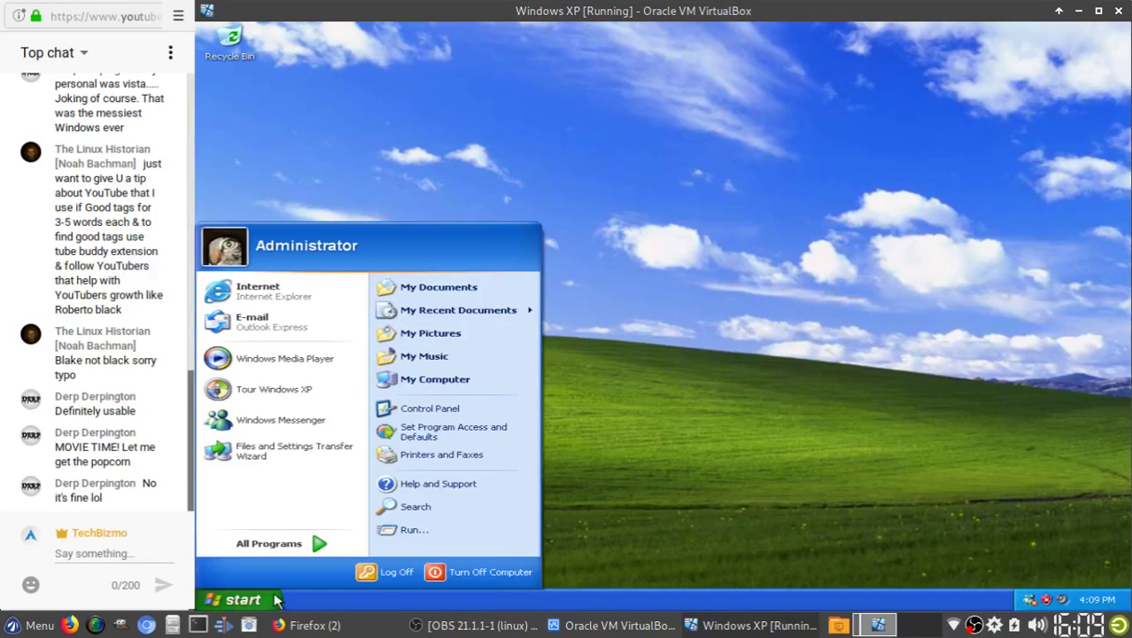
# Turn off the animated search character in Search, then close the Search window
pyautogui.click(416, 505)
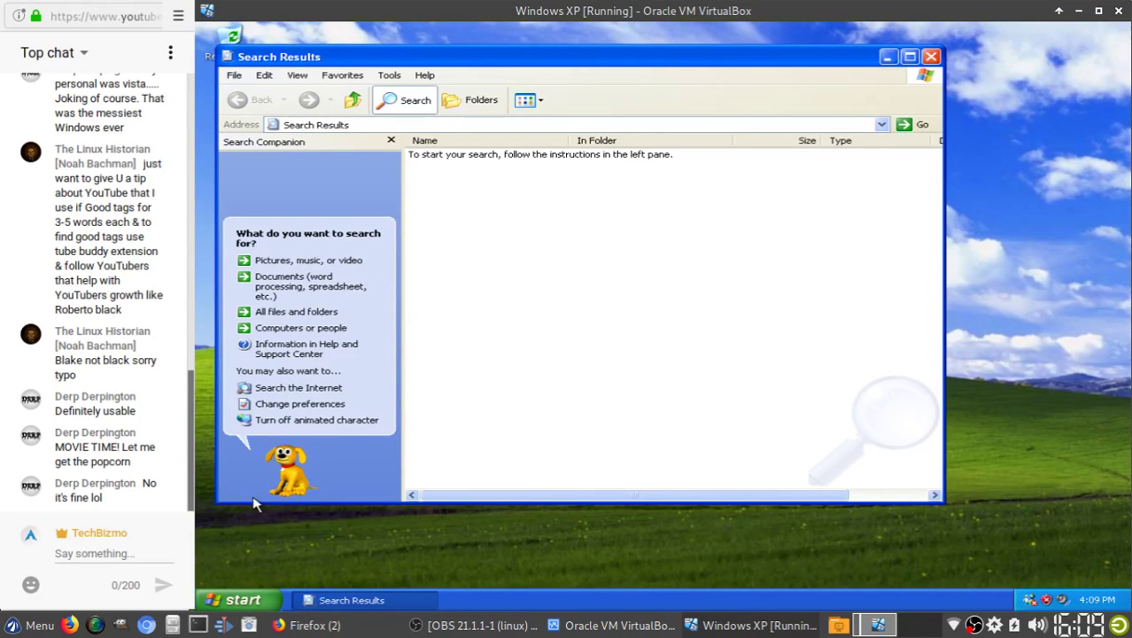
pyautogui.click(292, 461)
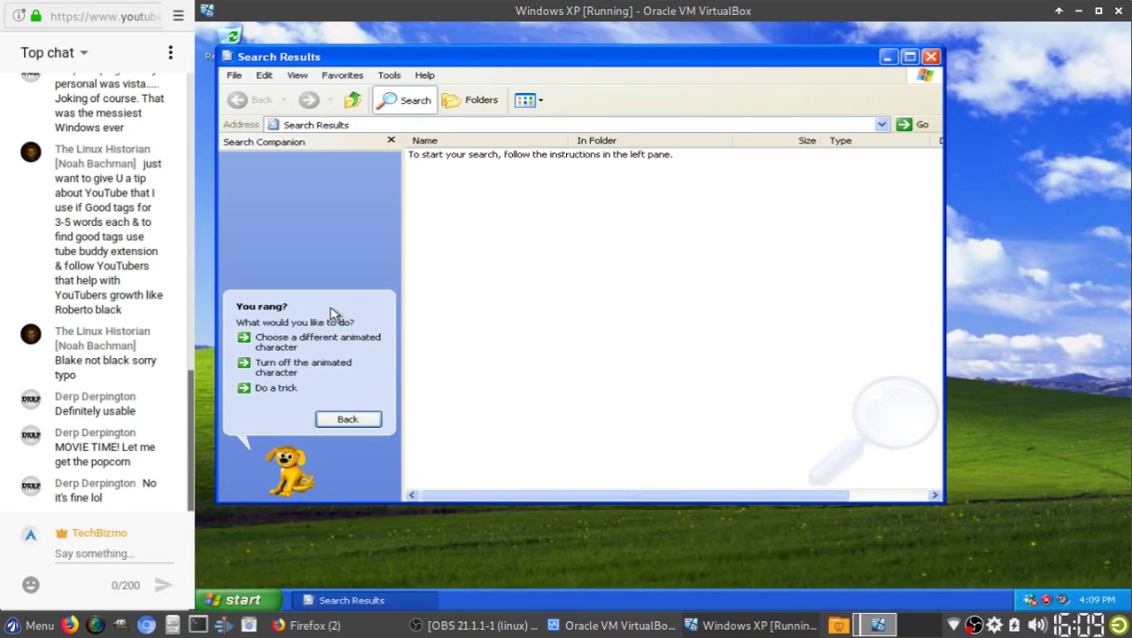
pyautogui.click(348, 418)
pyautogui.click(344, 422)
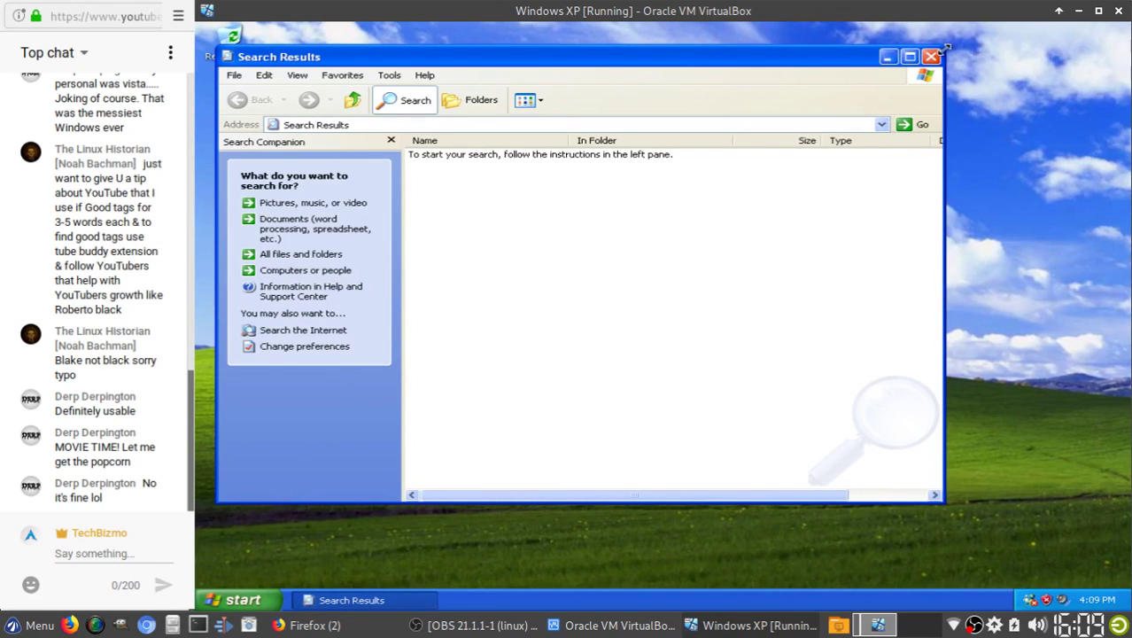
pyautogui.click(910, 57)
pyautogui.click(1119, 32)
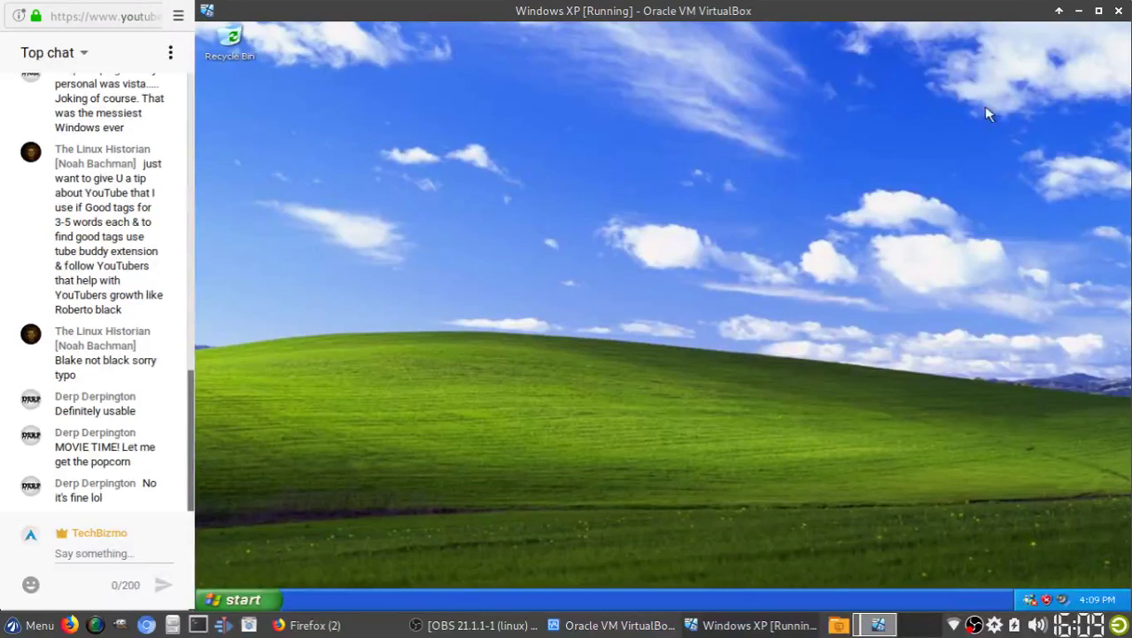
# Launch Windows Messenger, cancel sign-in, and exit it from its notification-area icon
pyautogui.click(208, 600)
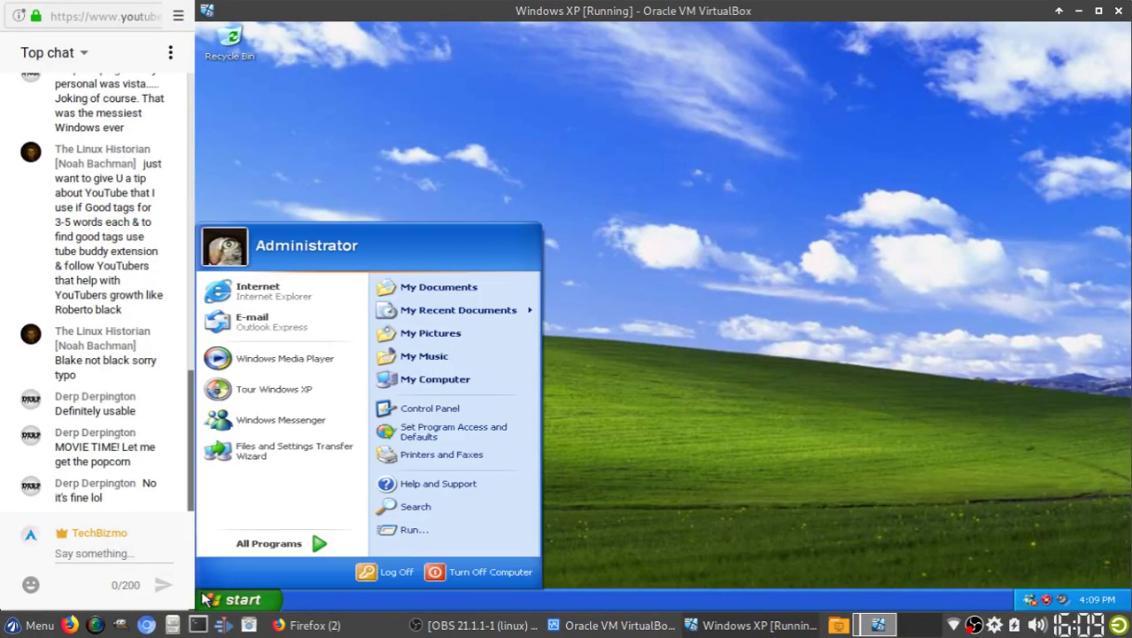
pyautogui.click(280, 420)
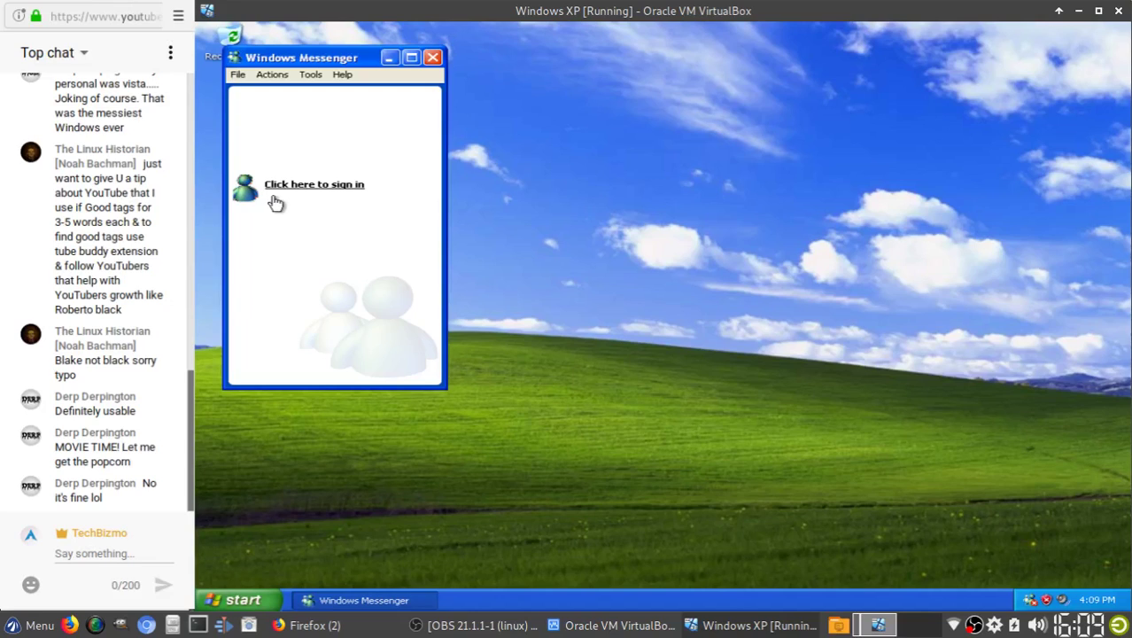
pyautogui.click(318, 192)
pyautogui.click(777, 351)
pyautogui.click(432, 58)
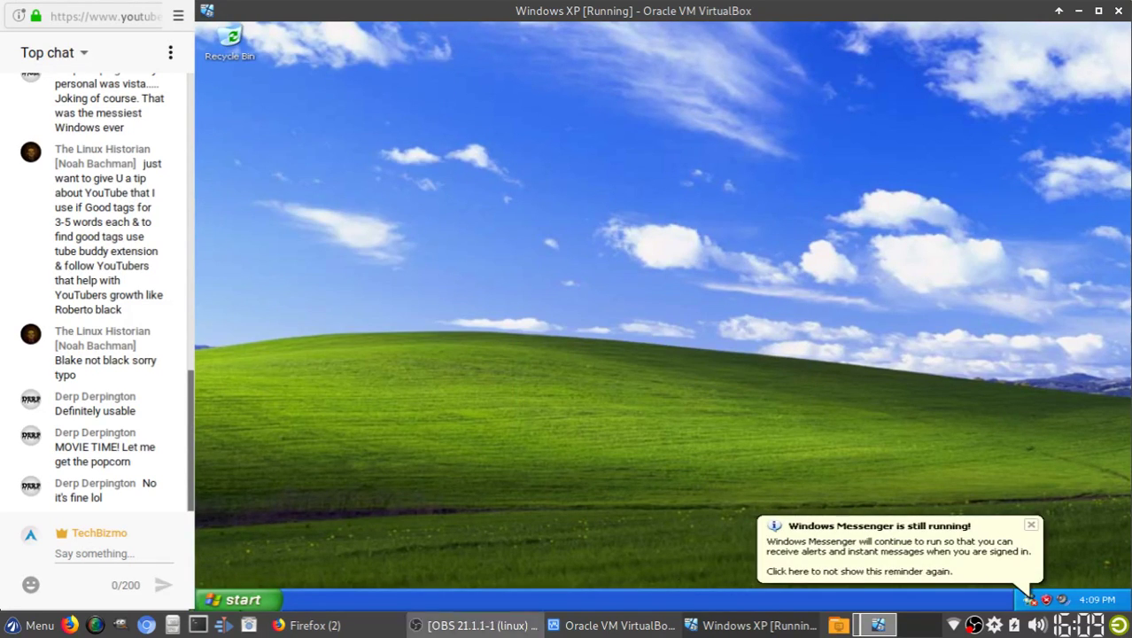
pyautogui.rightClick(1029, 599)
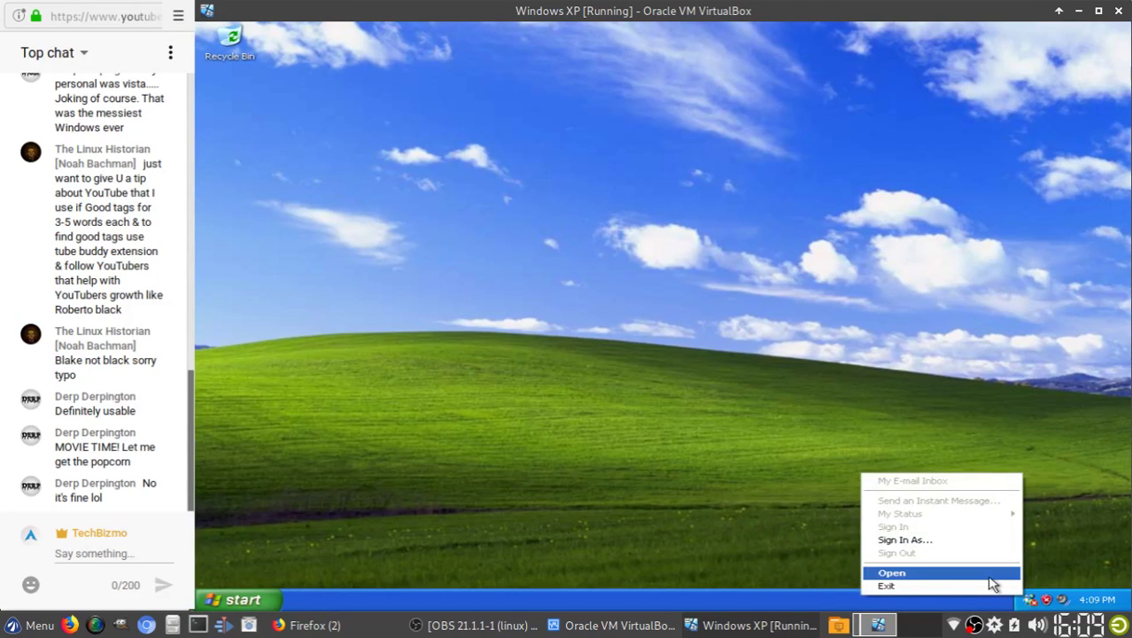
pyautogui.click(914, 587)
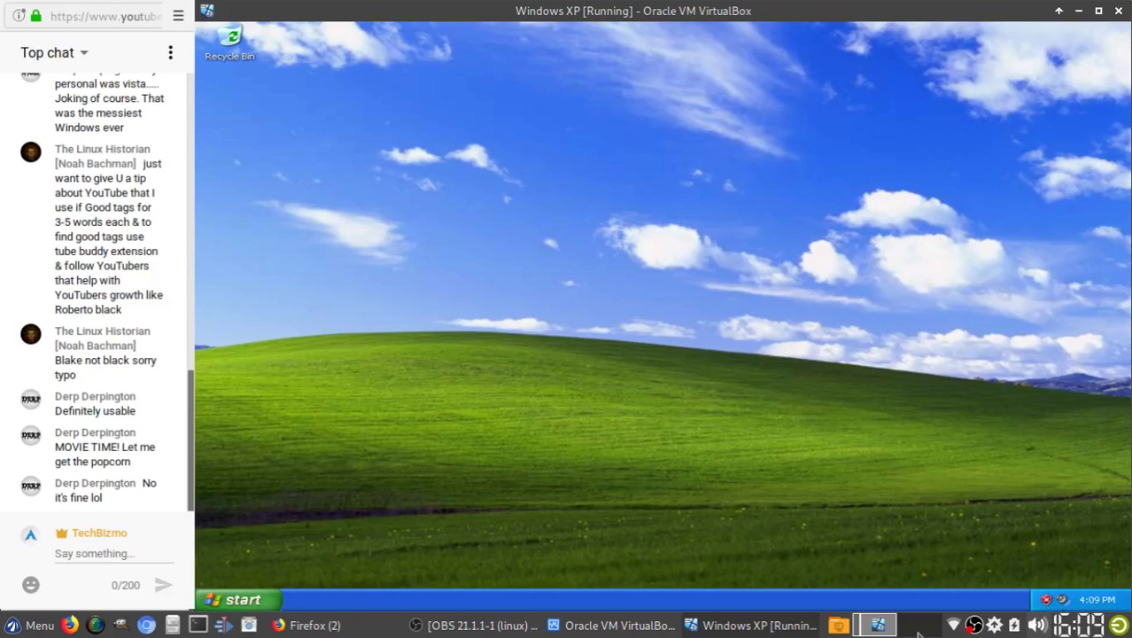
pyautogui.click(244, 600)
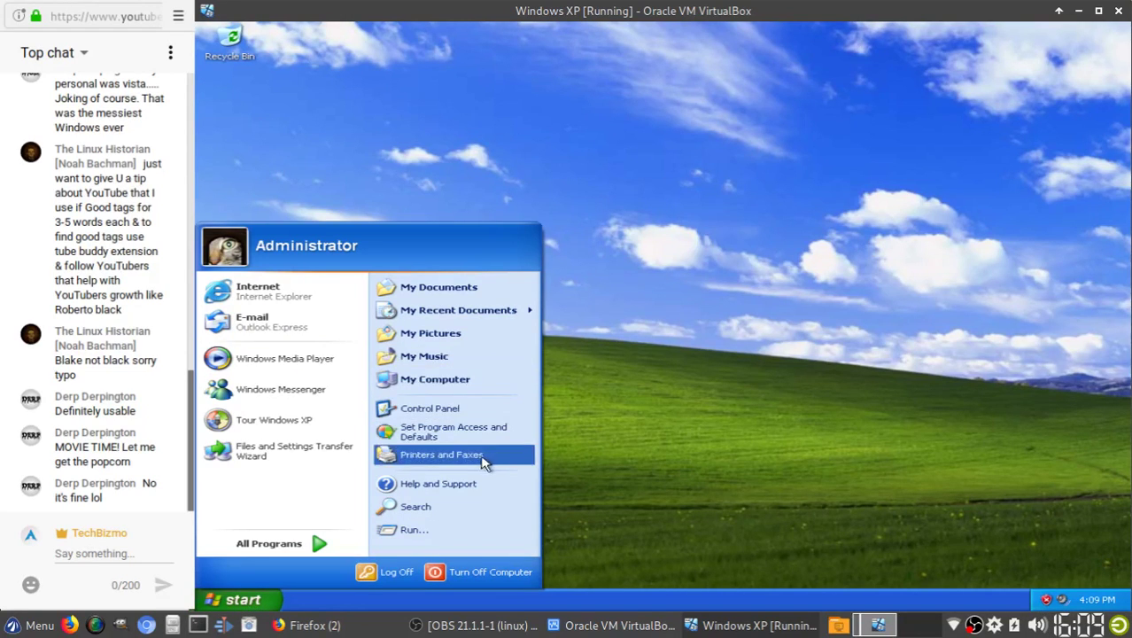
# Open Control Panel on the Appearance and Themes category page
pyautogui.click(435, 409)
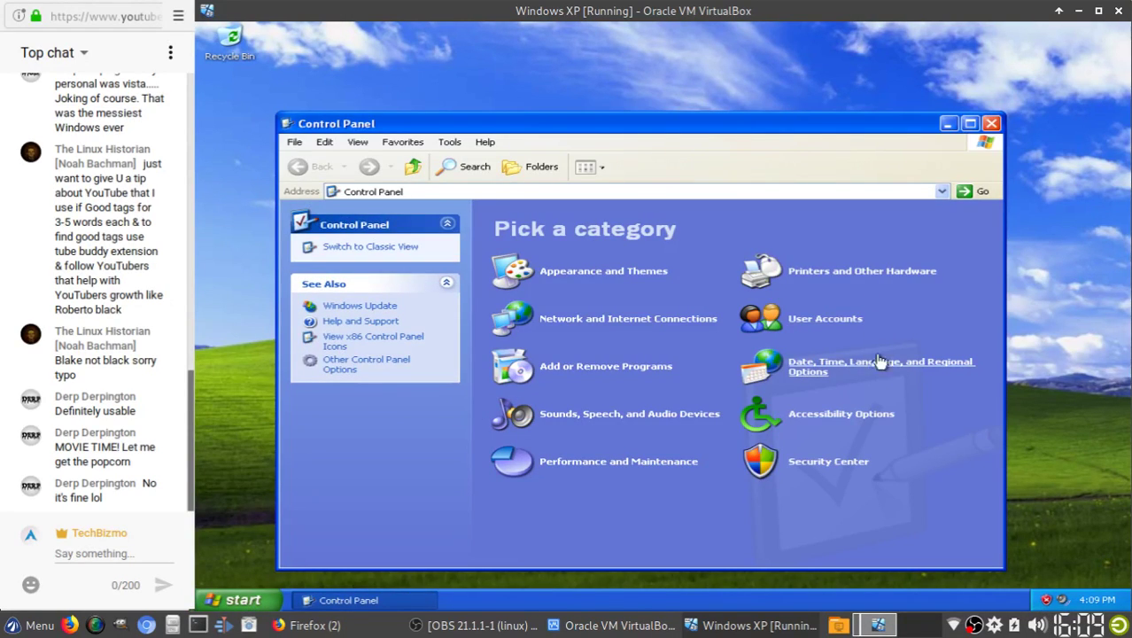
pyautogui.click(618, 284)
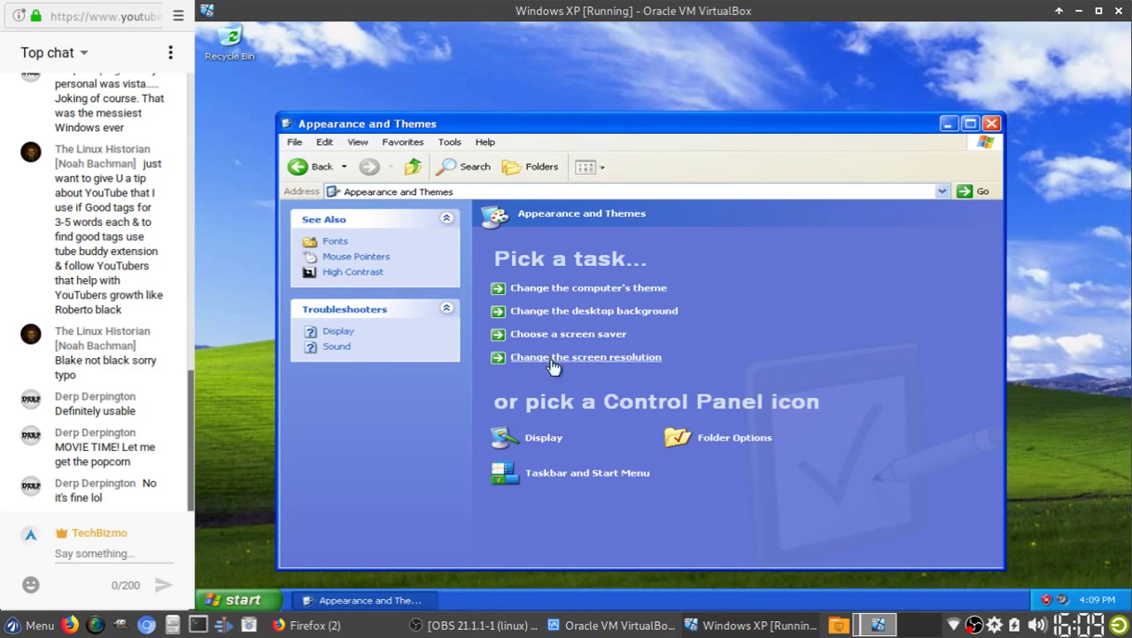
pyautogui.click(302, 166)
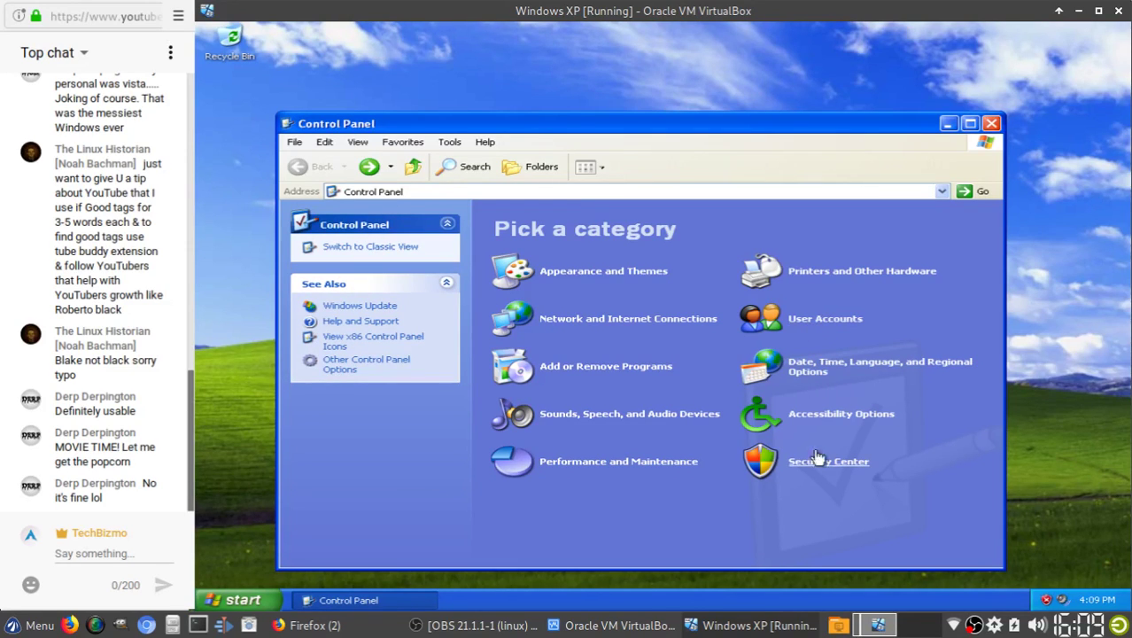
pyautogui.click(607, 274)
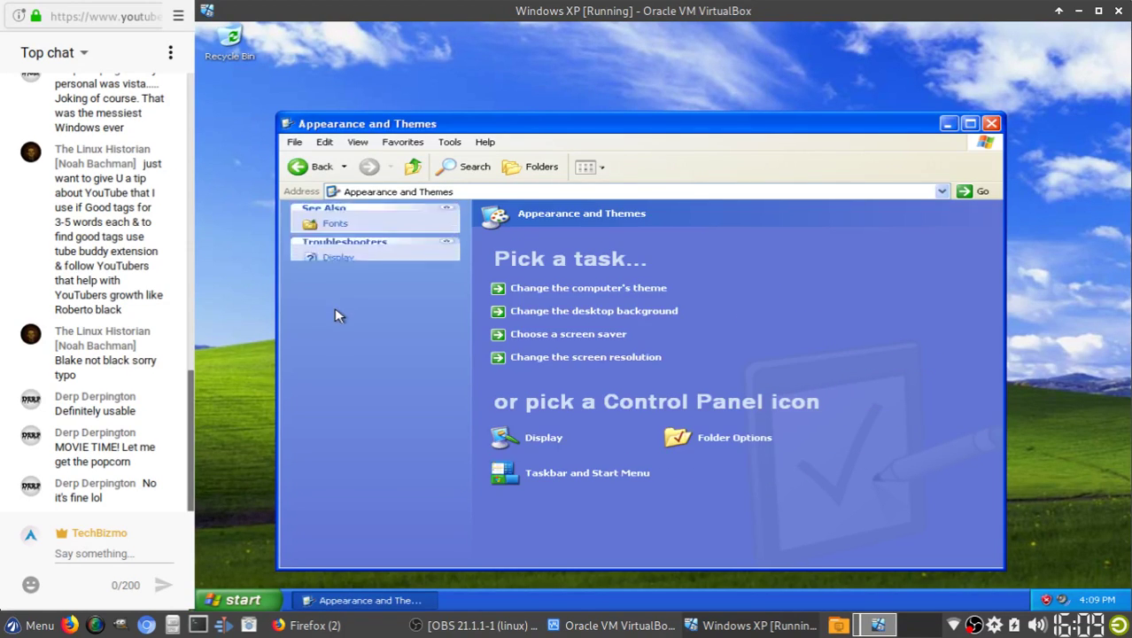
# Launch the Sound troubleshooter, then close Help and Support Center
pyautogui.click(348, 350)
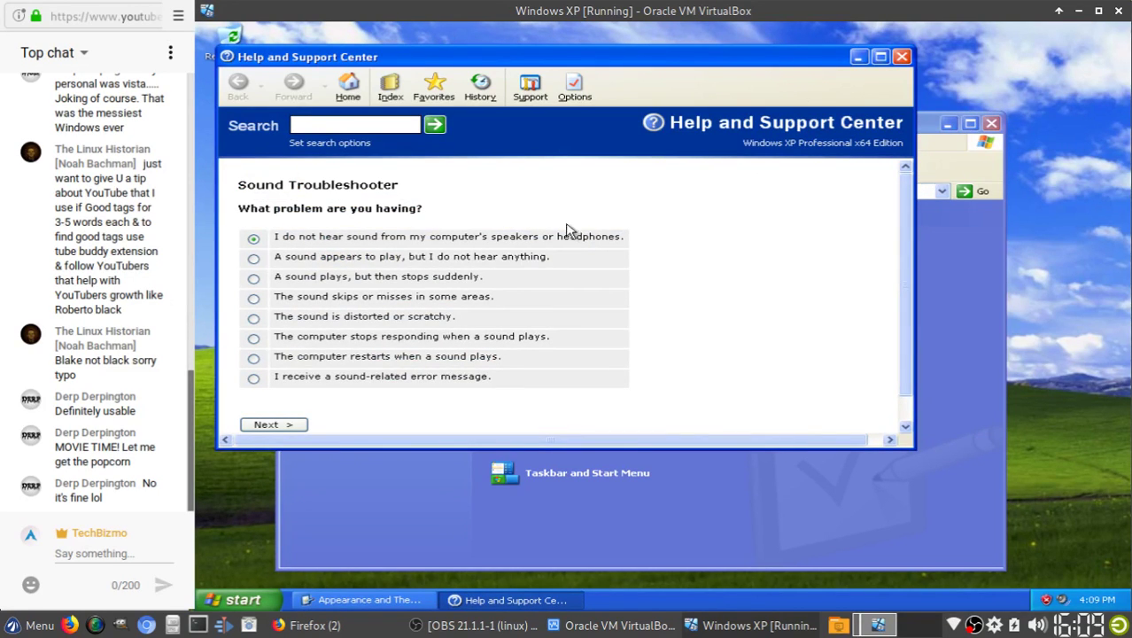
pyautogui.click(902, 56)
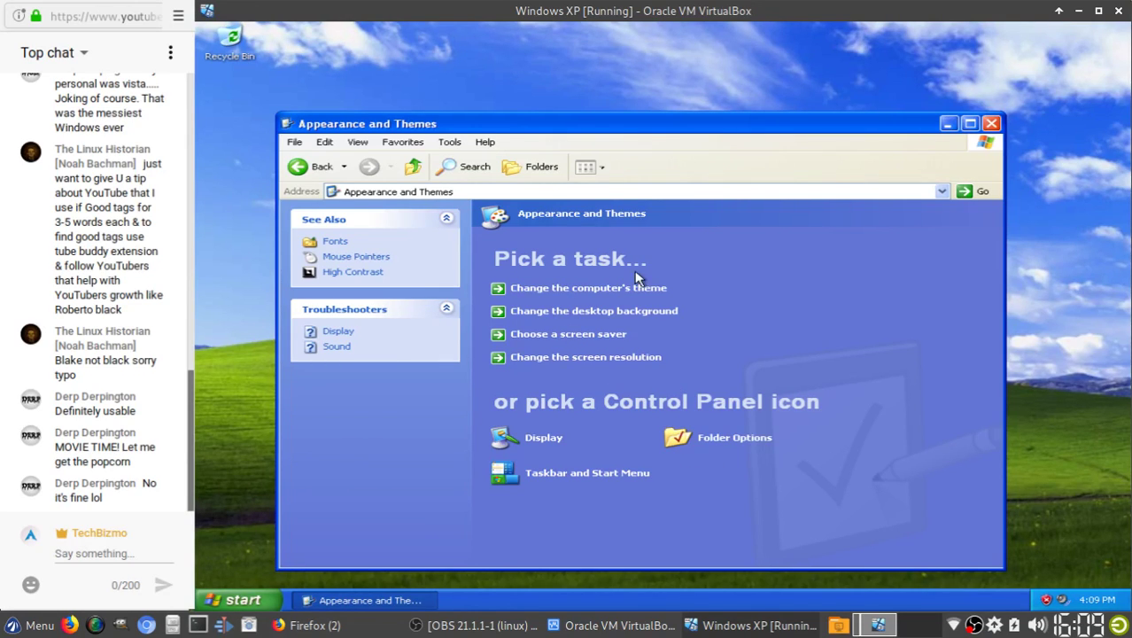
pyautogui.rightClick(1051, 413)
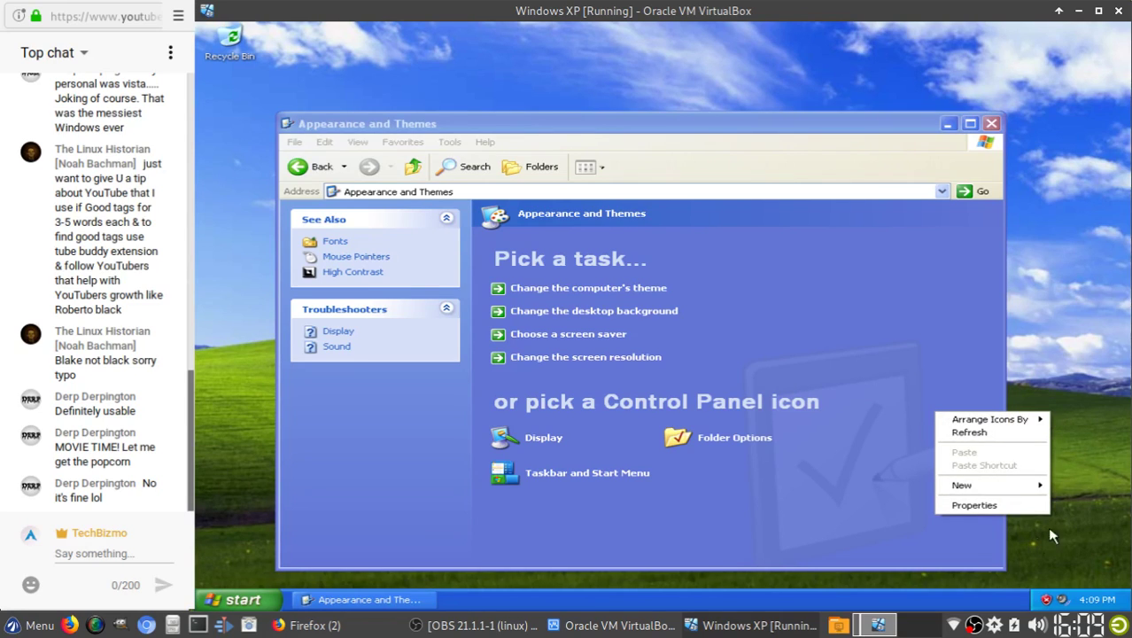
# Apply the Olive Green colour scheme, then switch back to Default (blue)
pyautogui.click(974, 504)
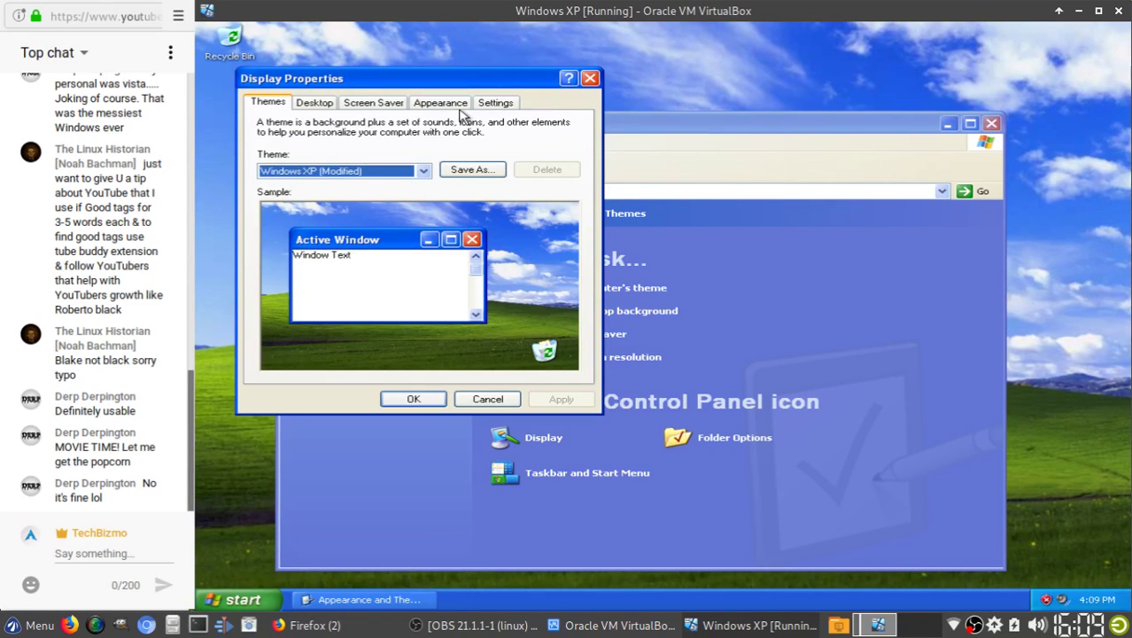
pyautogui.click(513, 106)
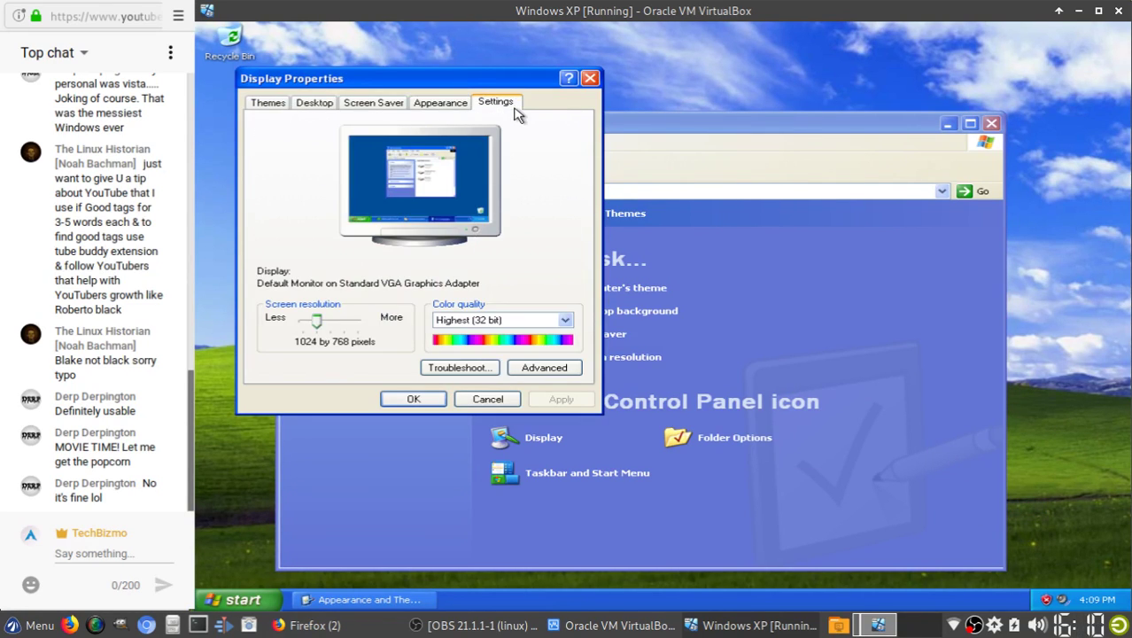
pyautogui.click(437, 103)
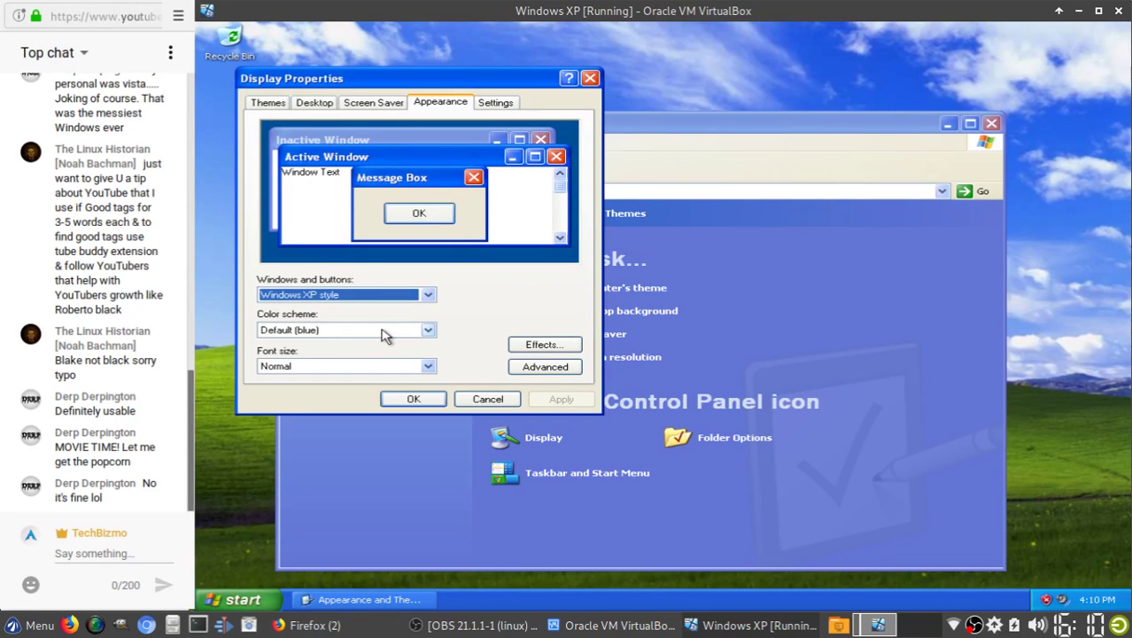
pyautogui.click(426, 331)
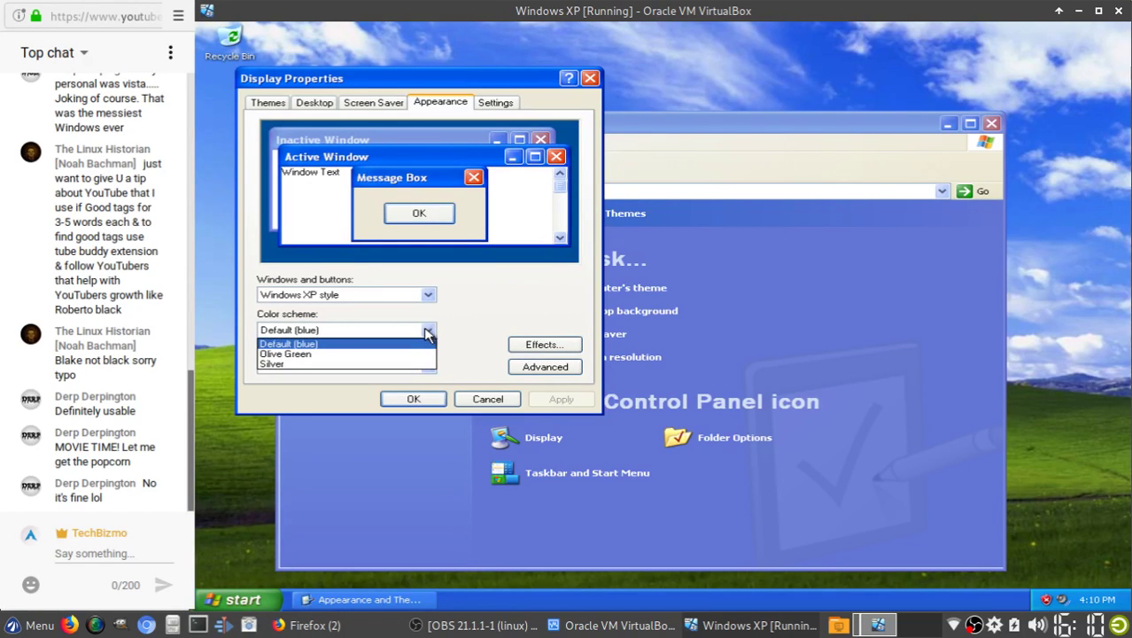
pyautogui.click(391, 354)
pyautogui.click(550, 400)
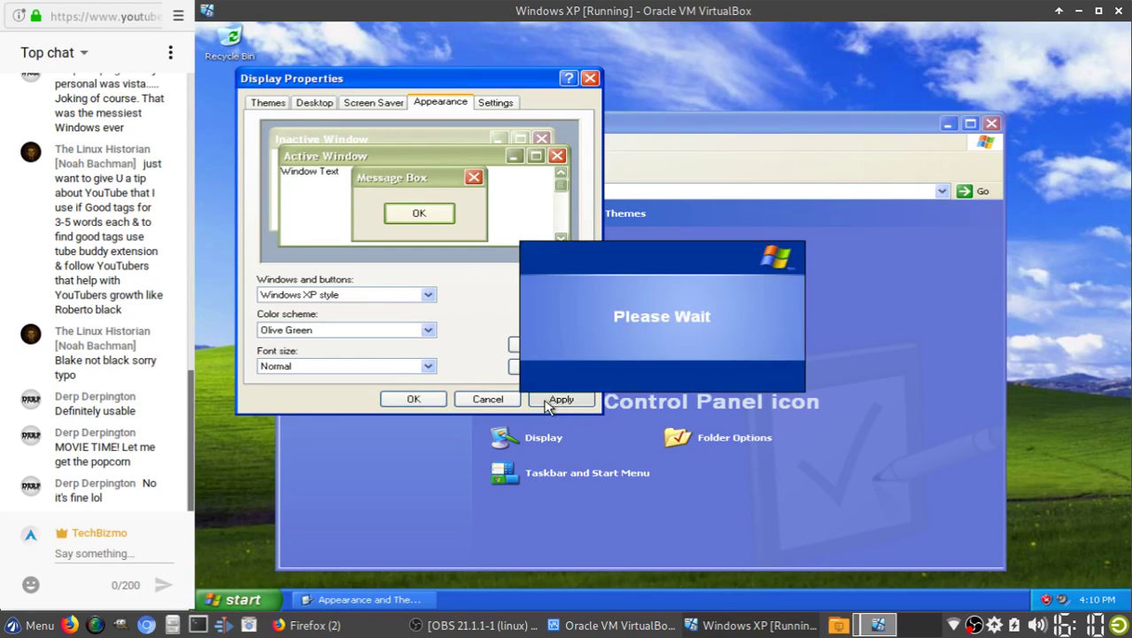
pyautogui.click(420, 333)
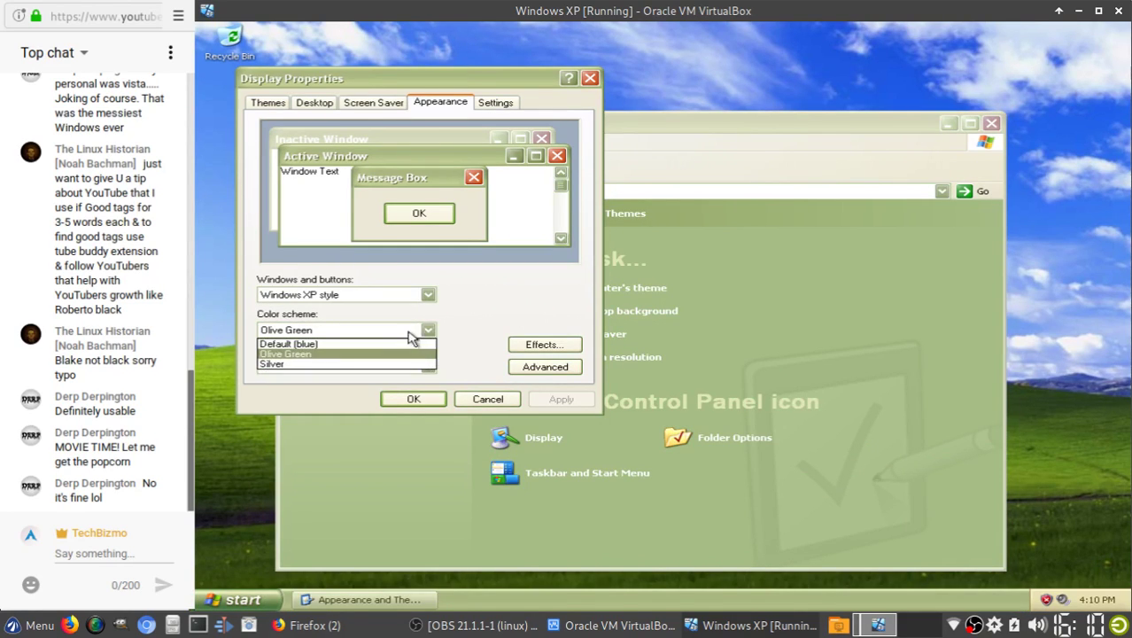
pyautogui.click(407, 344)
pyautogui.click(562, 400)
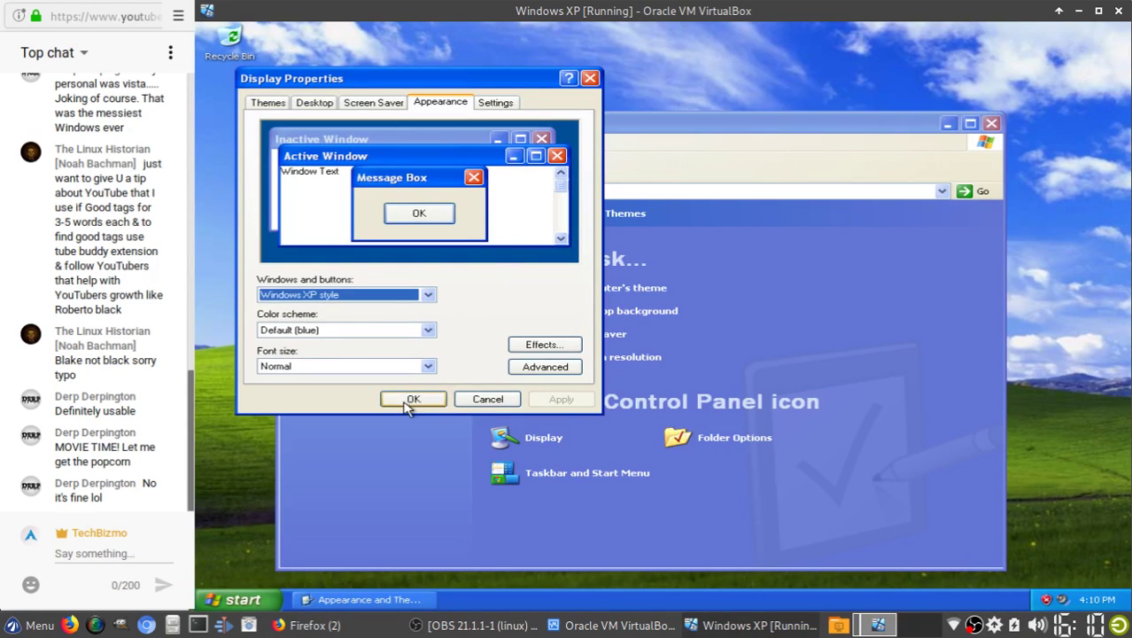
# Preview the Windows XP screen saver full-screen
pyautogui.click(365, 102)
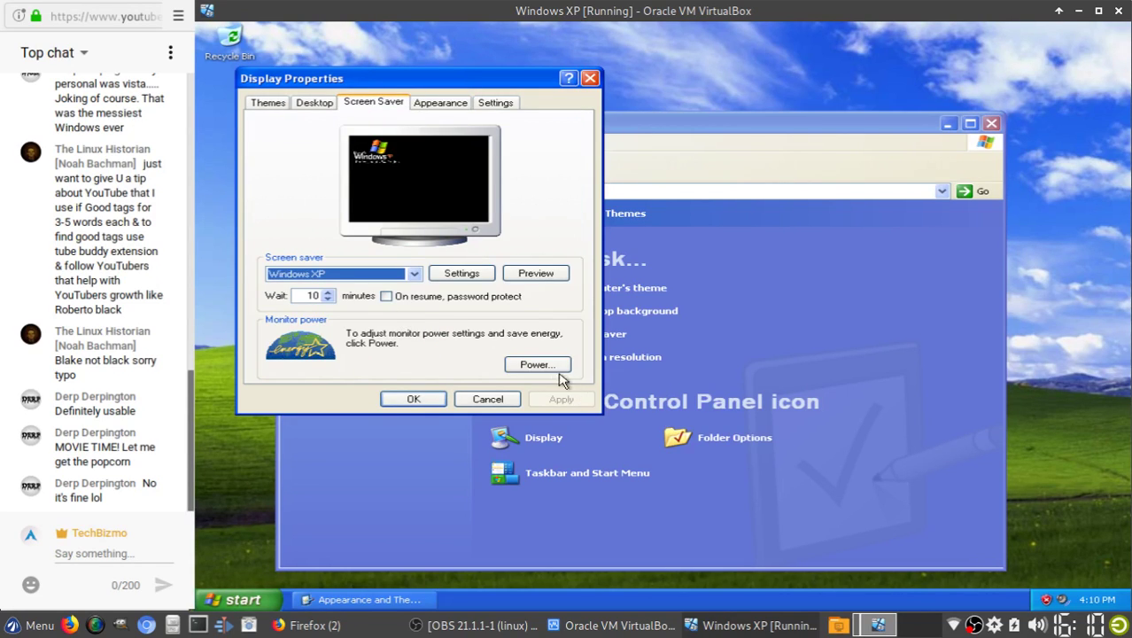
pyautogui.click(530, 273)
pyautogui.click(530, 273)
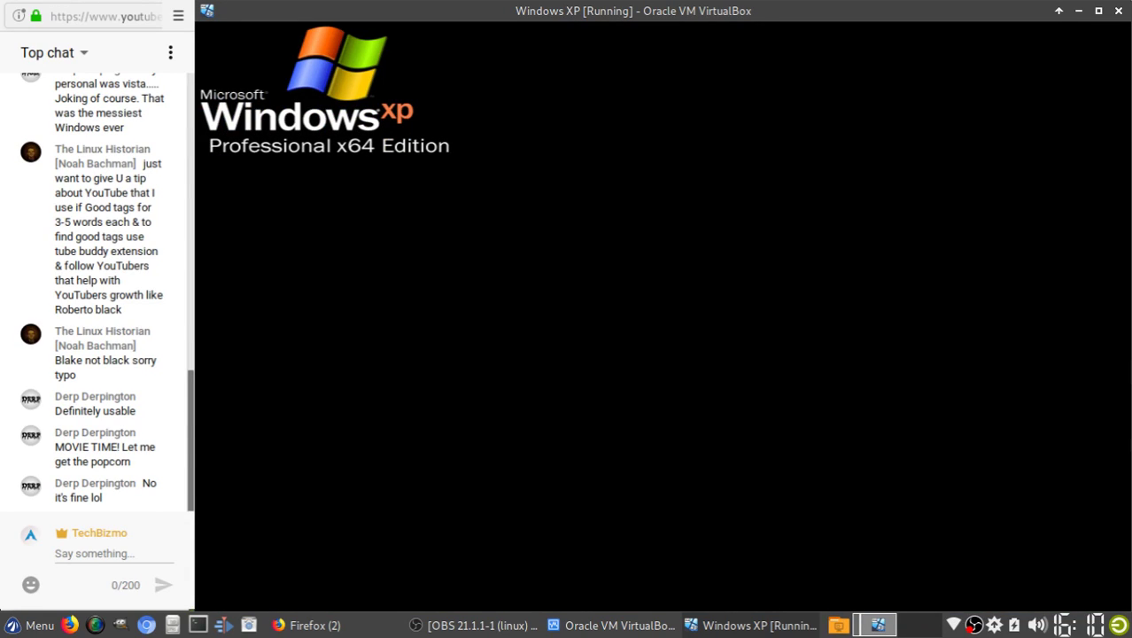
pyautogui.moveTo(525, 322)
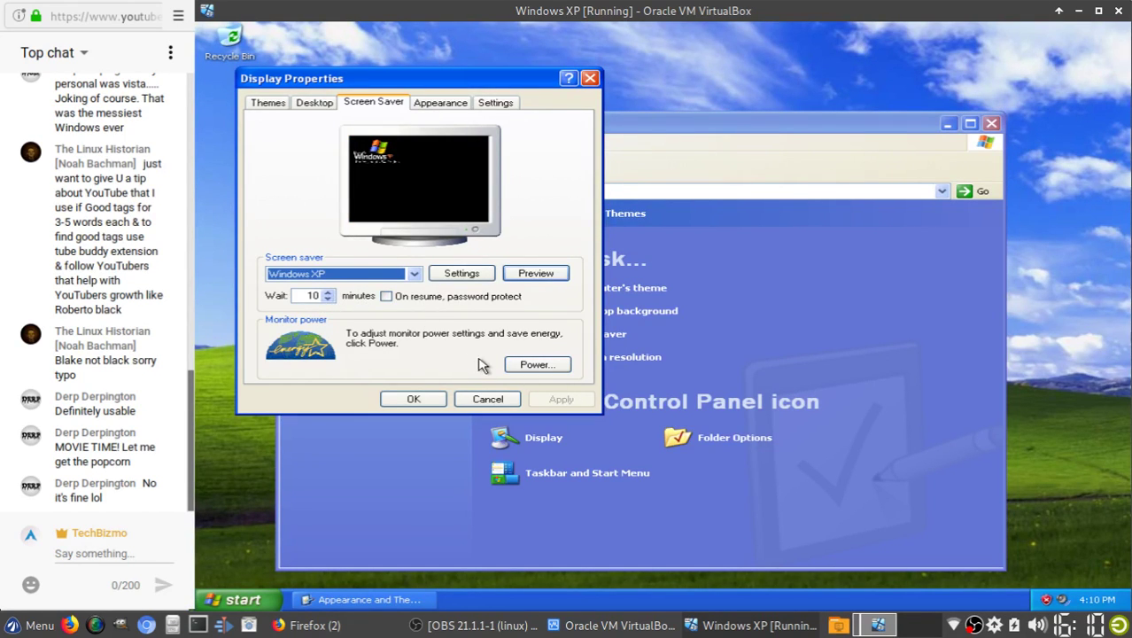
# Open and close the Effects settings, cancel Display Properties, and return to categories
pyautogui.click(432, 103)
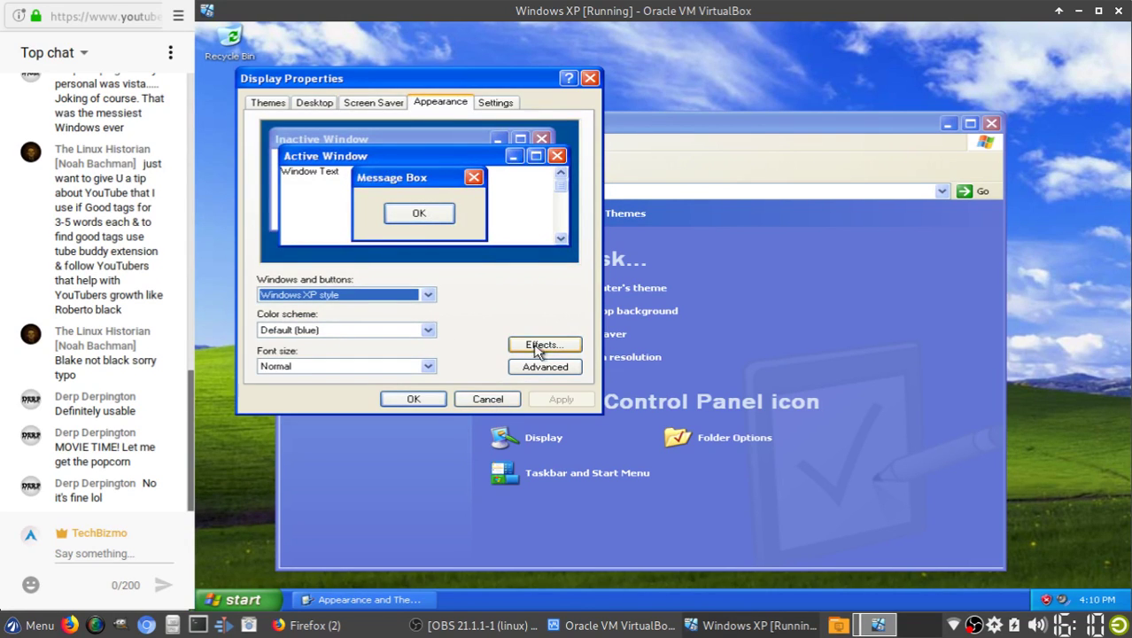
pyautogui.click(541, 345)
pyautogui.click(803, 413)
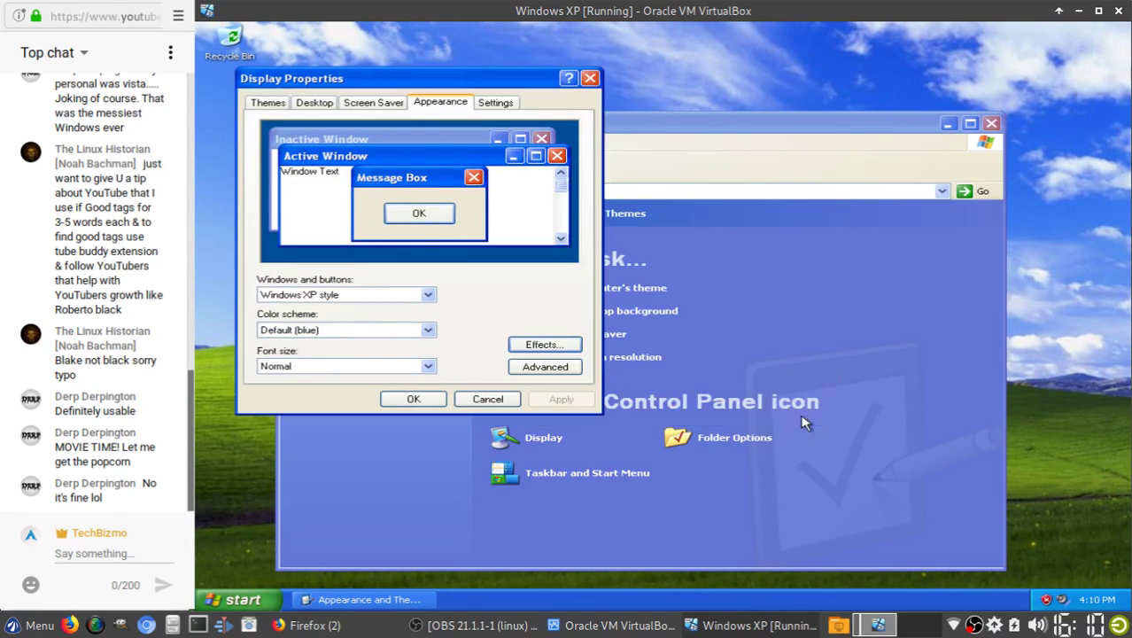
pyautogui.click(487, 399)
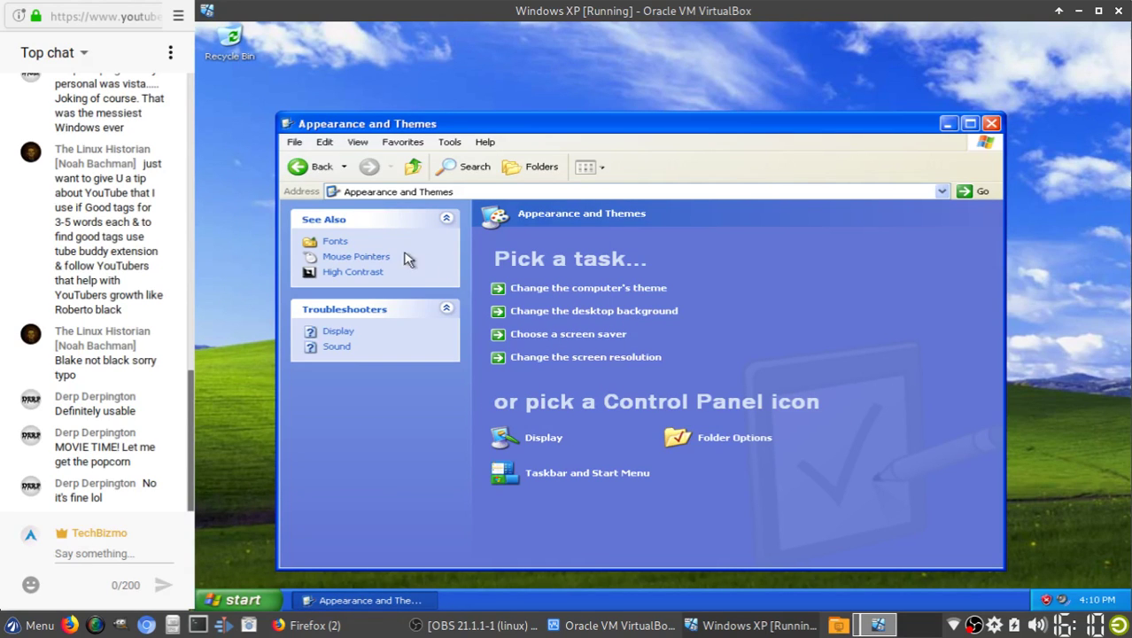
pyautogui.click(302, 166)
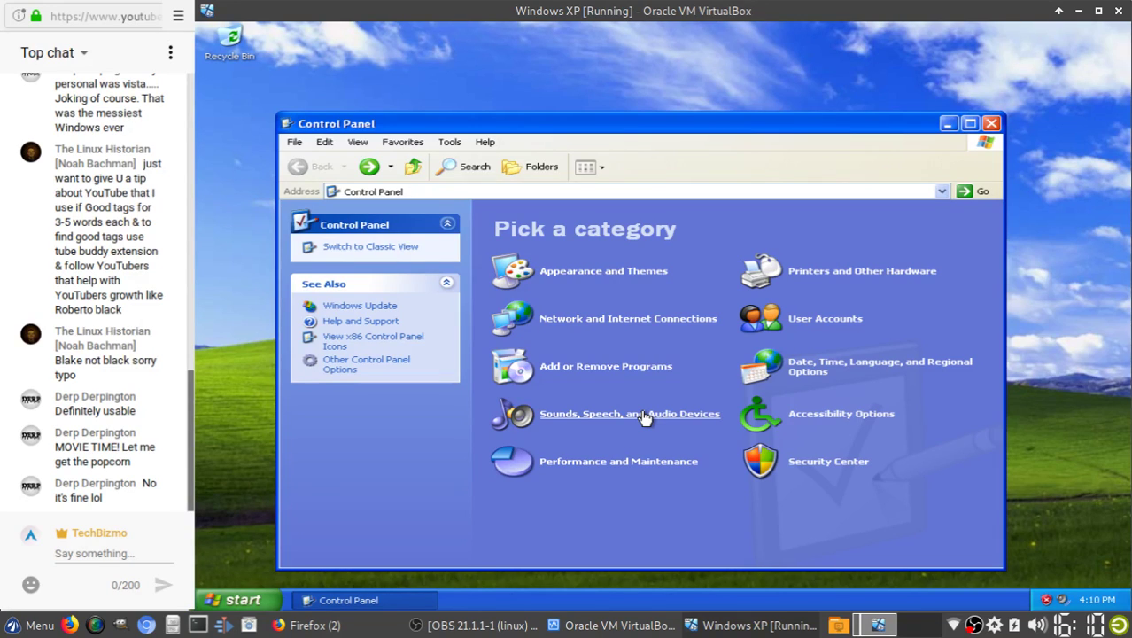
# Play the Asterisk, Critical Stop, Default Beep, Device Connect and Device Disconnect event sounds
pyautogui.click(645, 416)
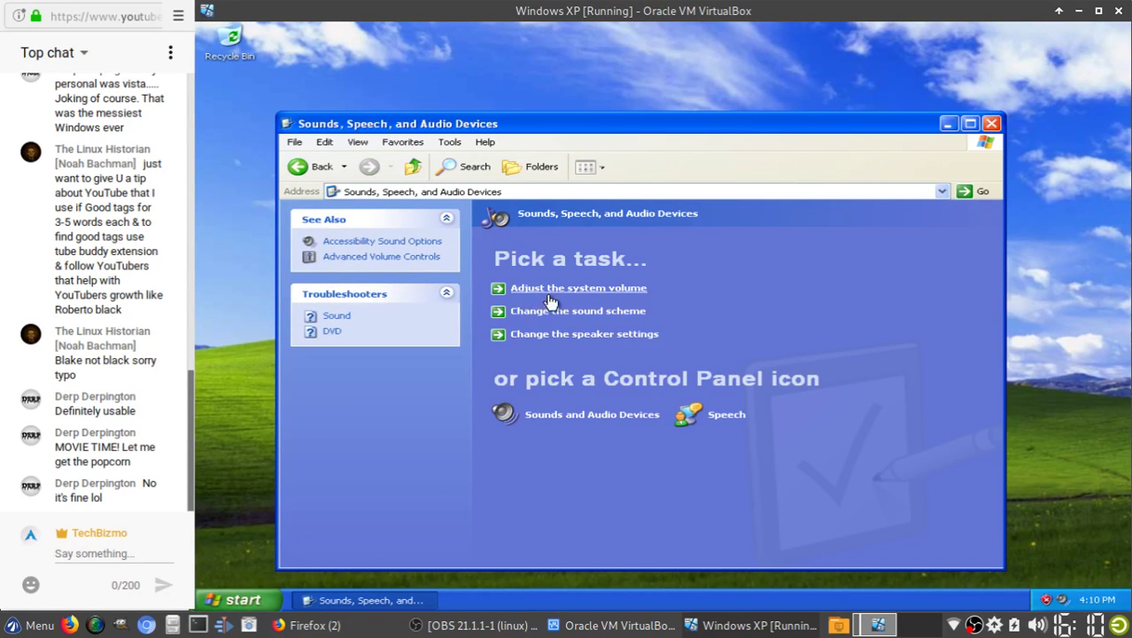
pyautogui.click(605, 413)
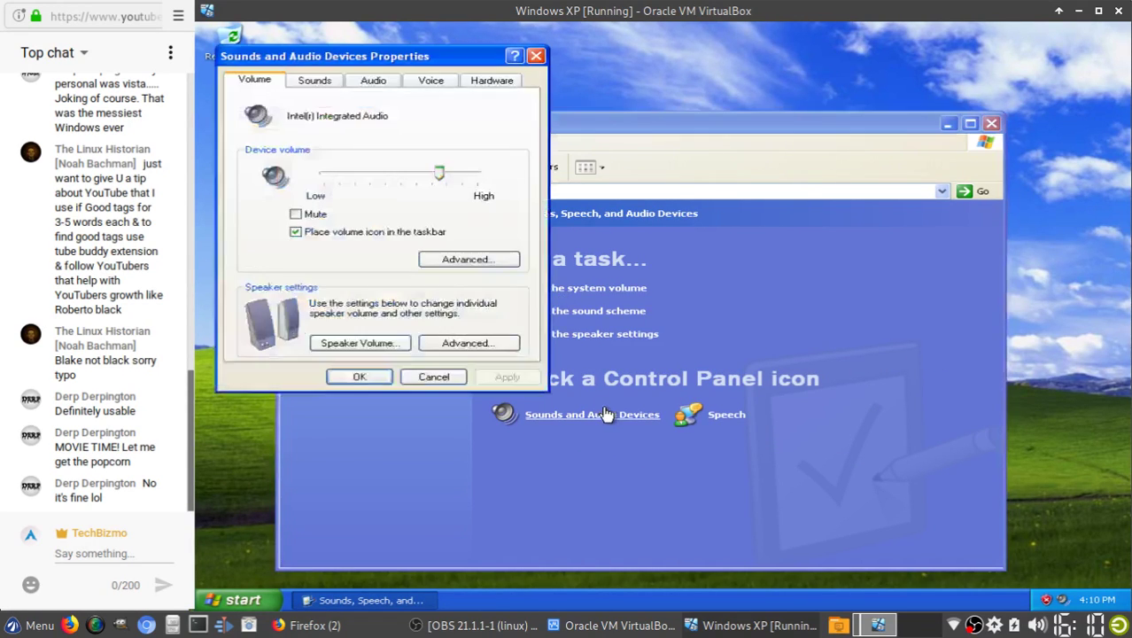
pyautogui.click(315, 80)
pyautogui.click(290, 256)
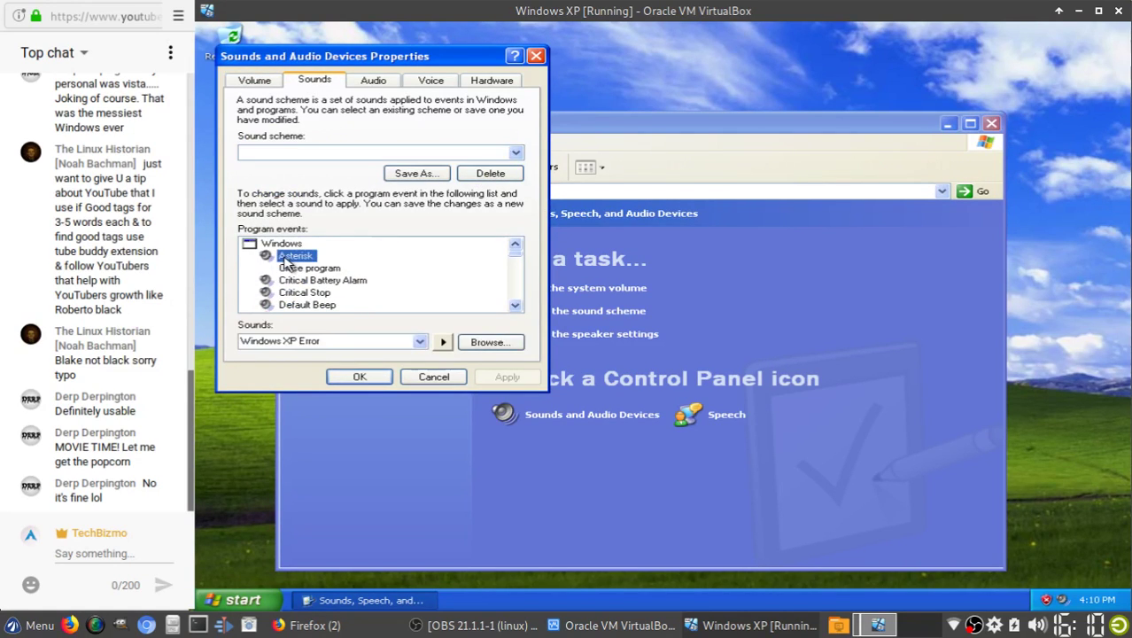
pyautogui.click(443, 343)
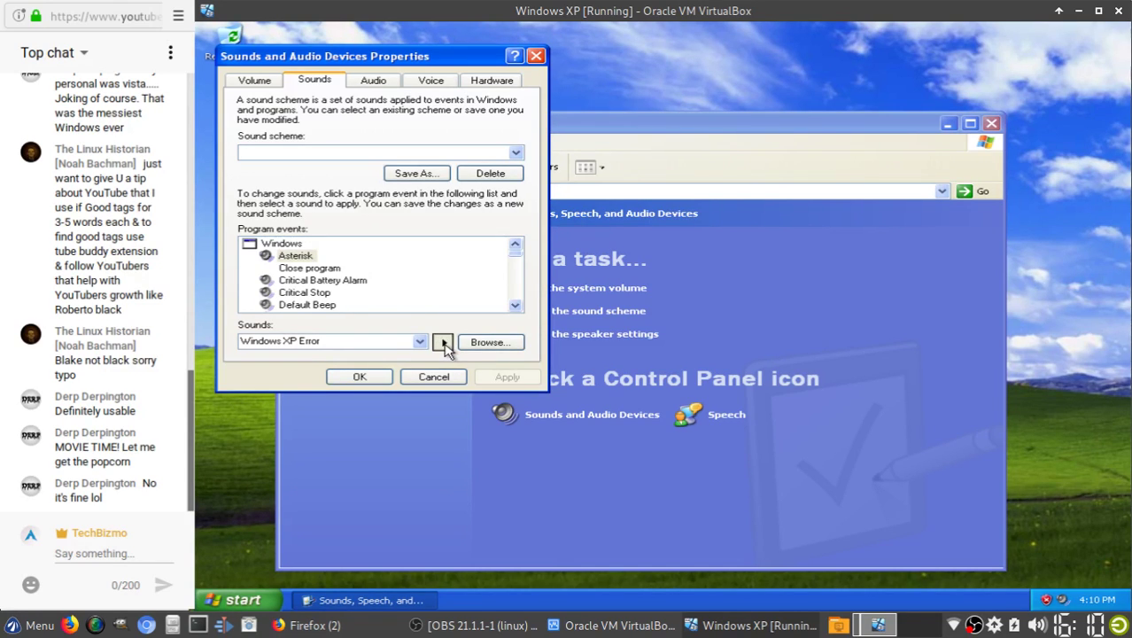
pyautogui.click(296, 281)
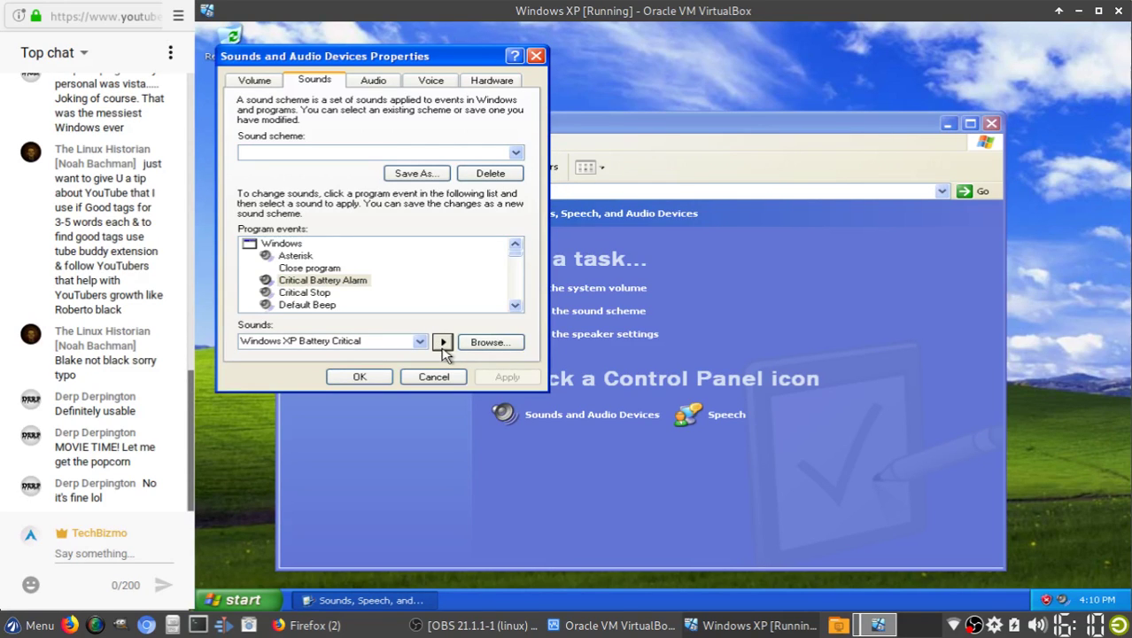
pyautogui.click(293, 295)
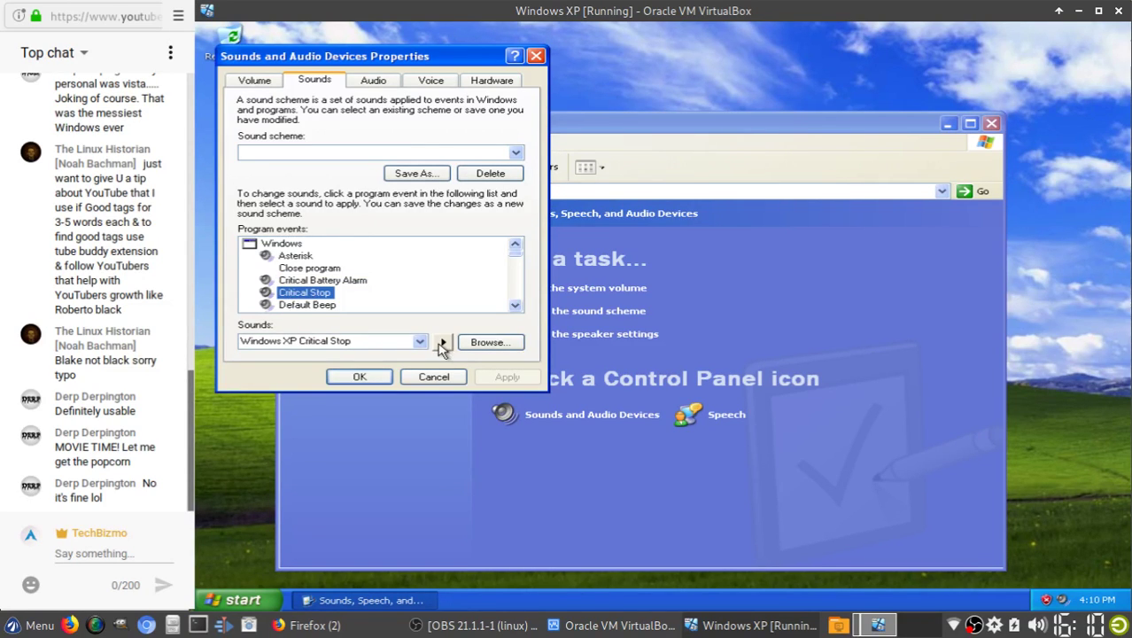
pyautogui.click(443, 345)
pyautogui.click(312, 306)
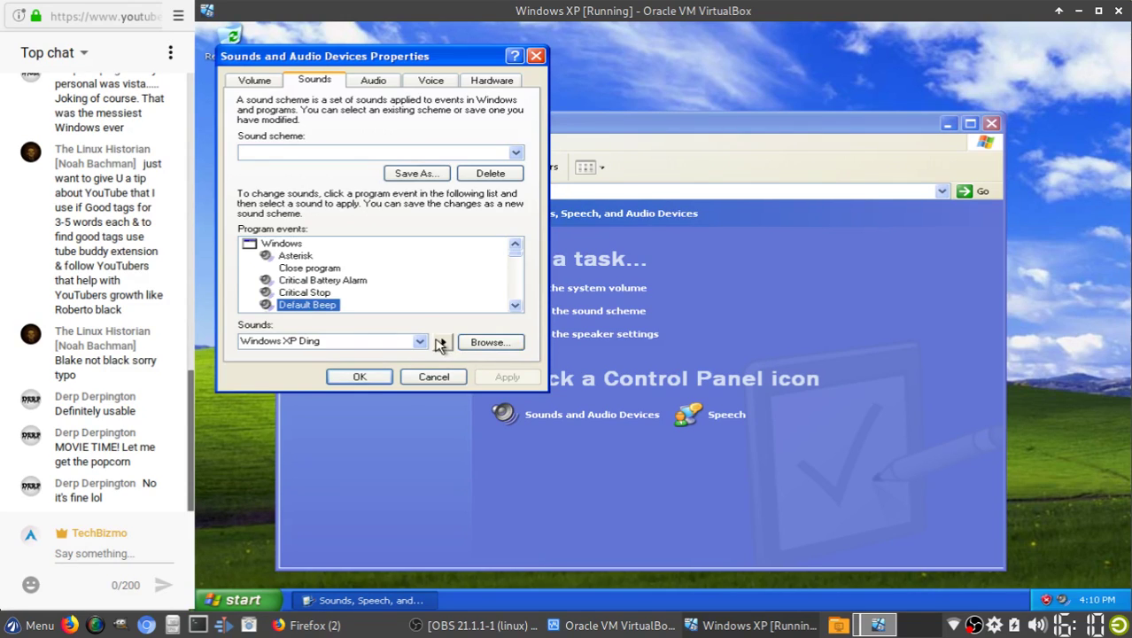
pyautogui.click(440, 342)
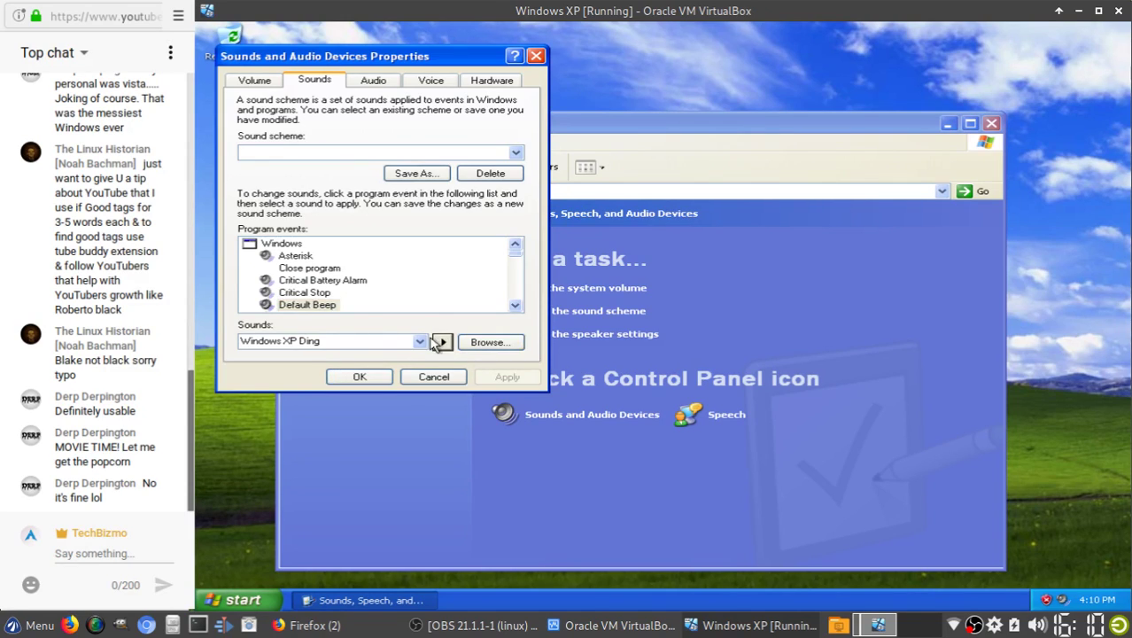
pyautogui.click(518, 306)
pyautogui.click(518, 307)
pyautogui.click(517, 306)
pyautogui.click(340, 282)
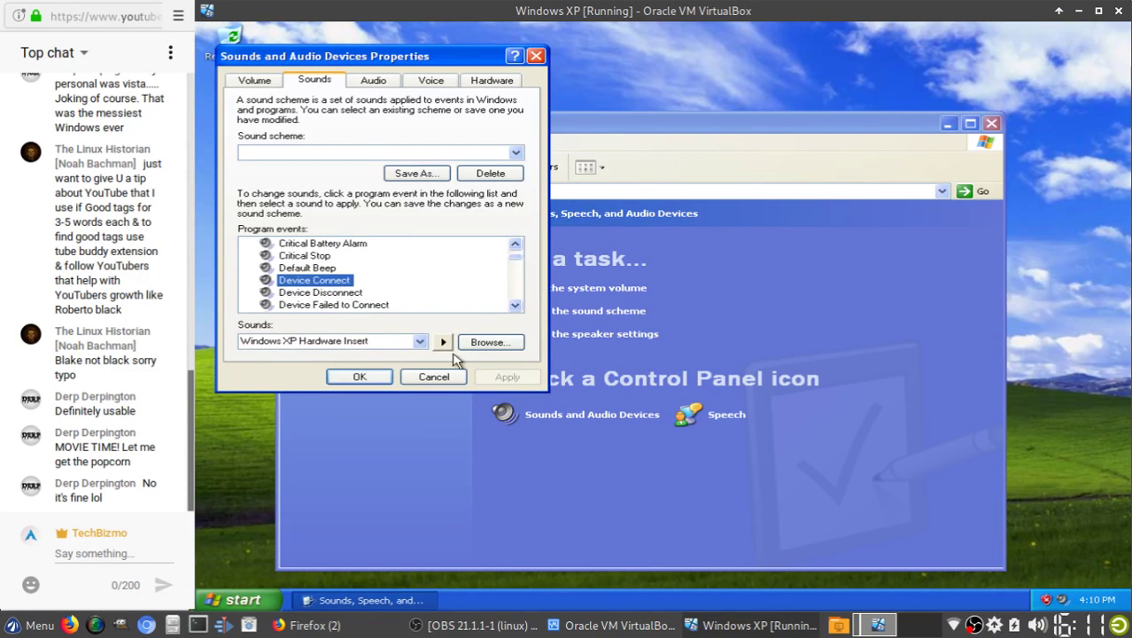
pyautogui.click(443, 343)
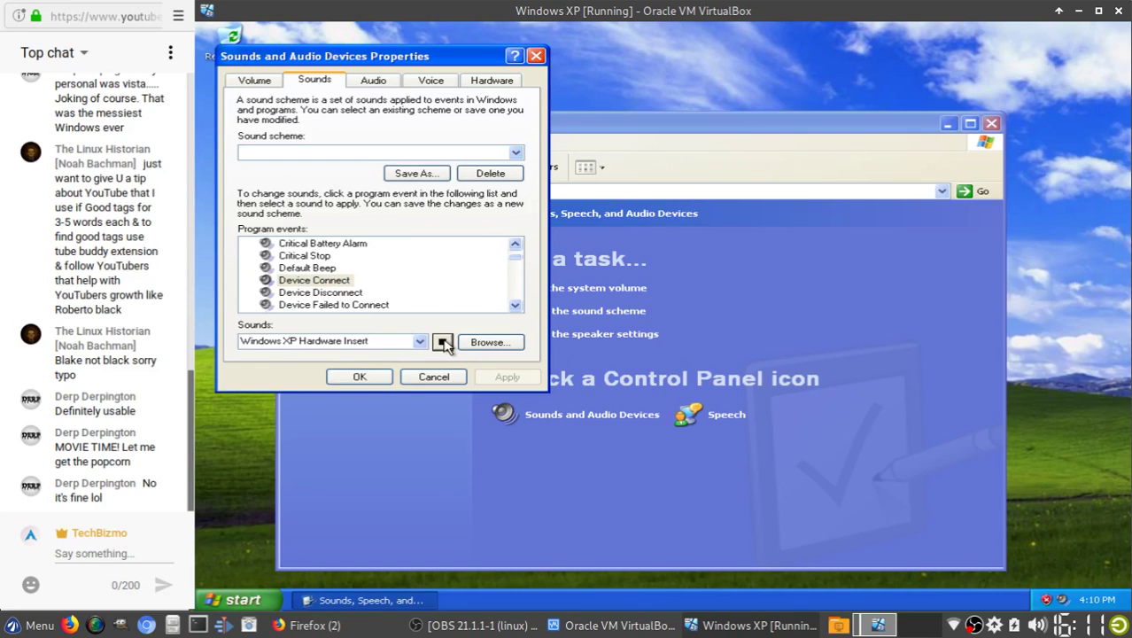
pyautogui.click(337, 294)
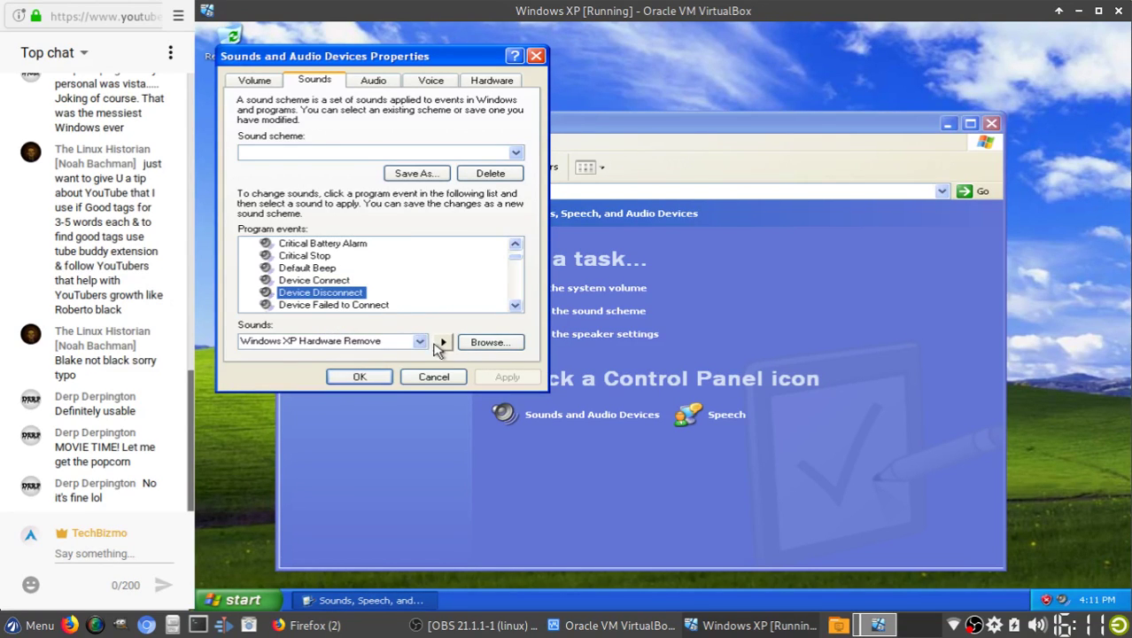
pyautogui.click(443, 344)
# Play the Device Failed to Connect, Exclamation and Exit Windows sounds, stopping the shutdown sound
pyautogui.press('Down')
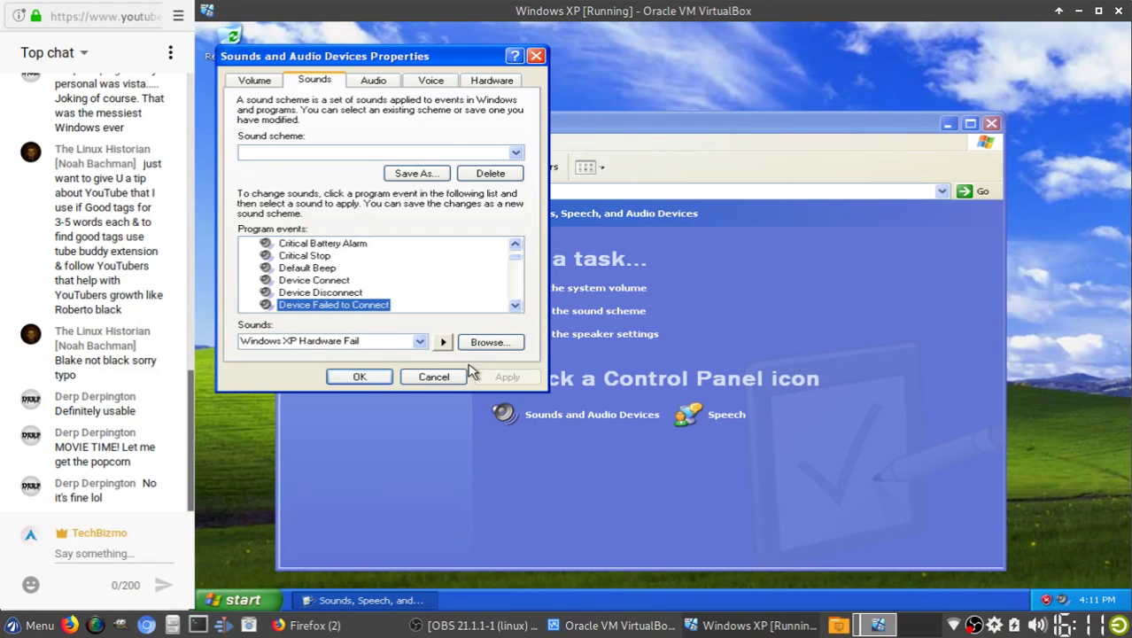
pyautogui.click(440, 343)
pyautogui.click(515, 305)
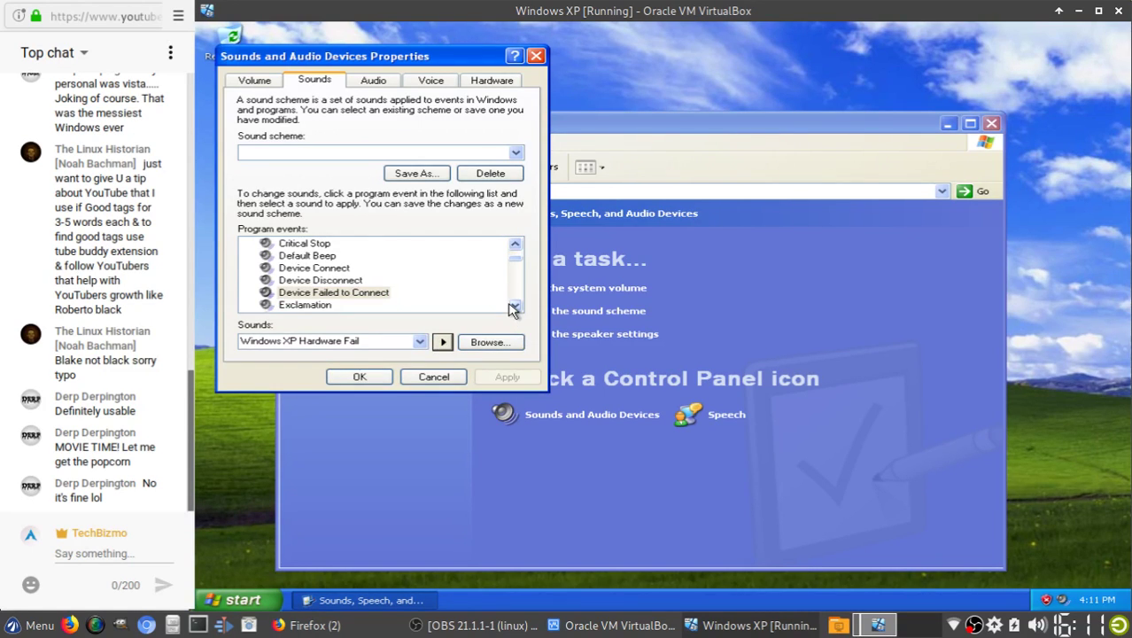
pyautogui.click(515, 305)
pyautogui.click(326, 293)
pyautogui.click(443, 343)
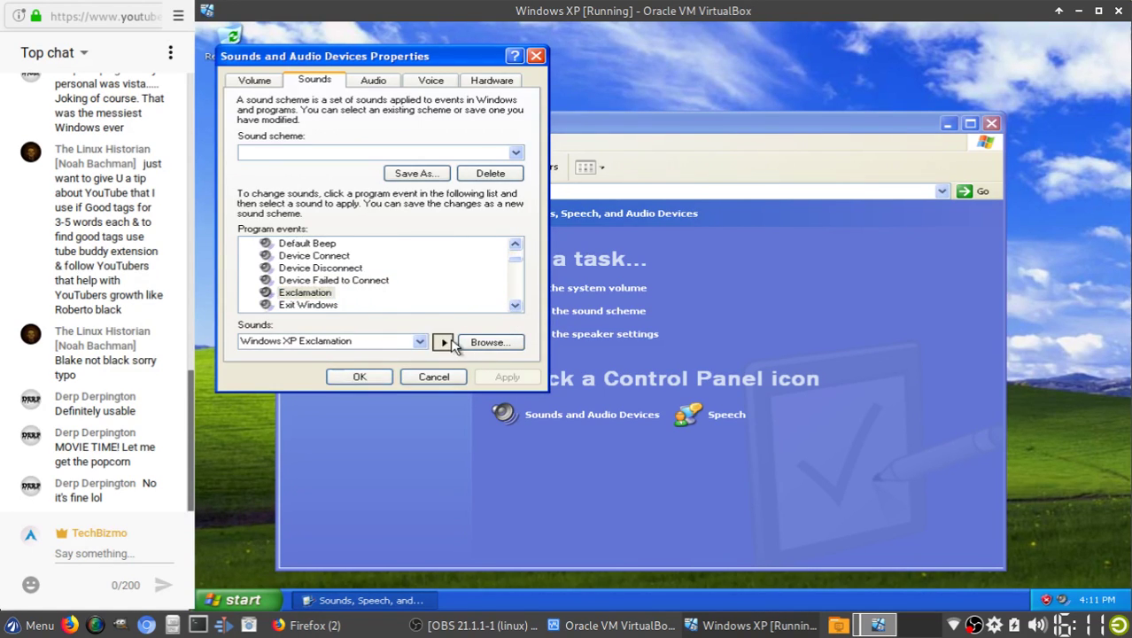
pyautogui.click(331, 306)
pyautogui.click(443, 342)
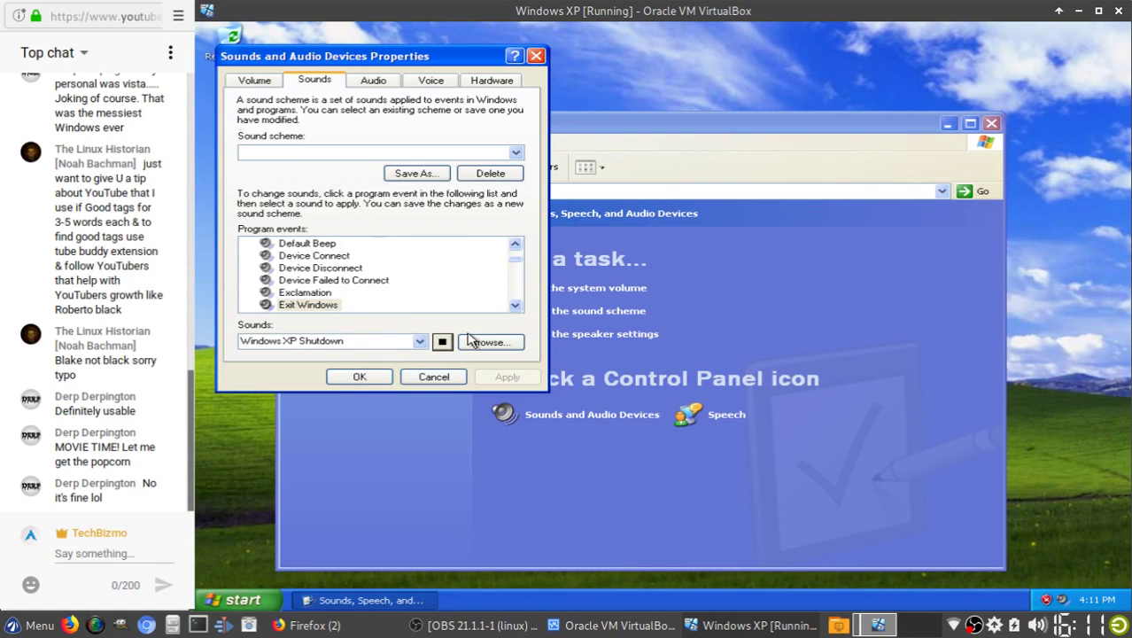
pyautogui.click(515, 304)
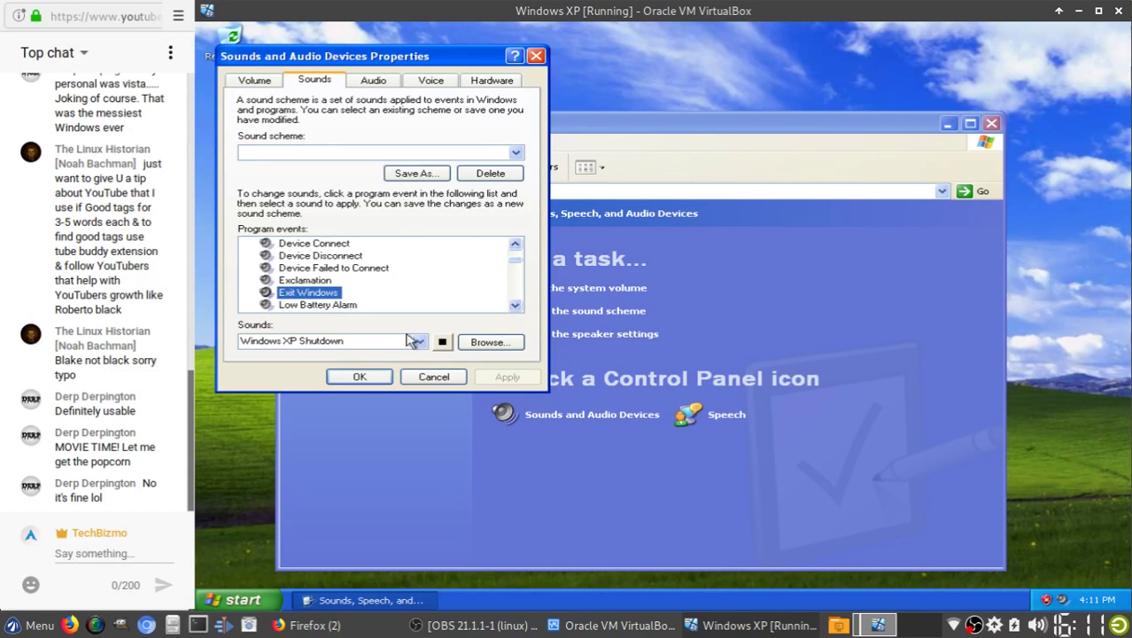
pyautogui.click(447, 345)
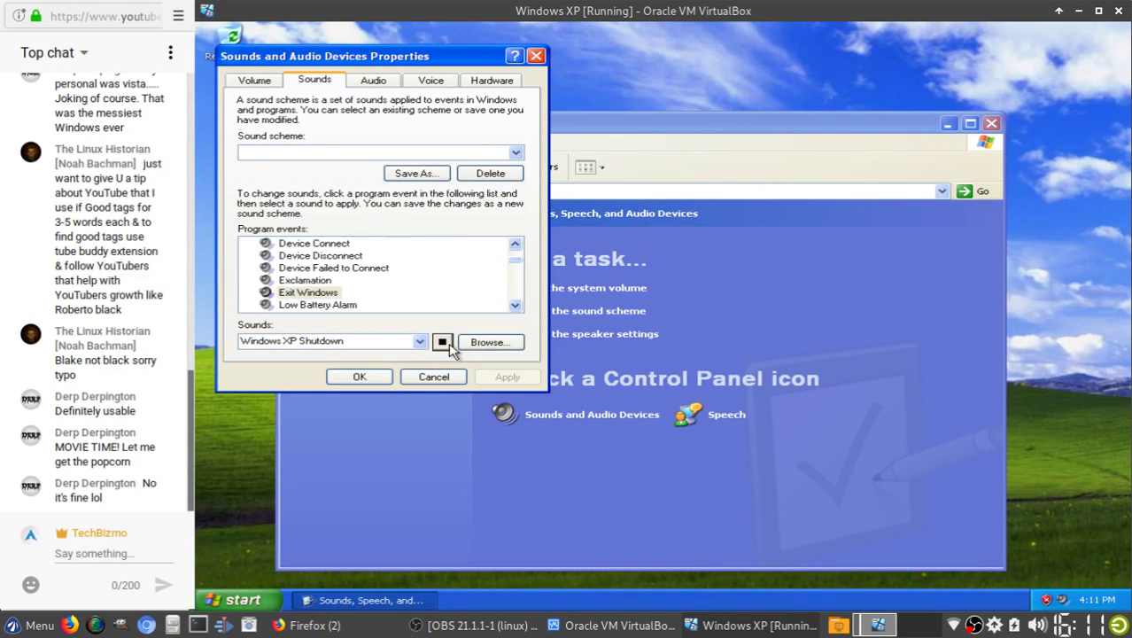
pyautogui.click(515, 306)
pyautogui.click(514, 306)
pyautogui.click(515, 306)
pyautogui.click(515, 306)
pyautogui.click(515, 306)
pyautogui.click(515, 306)
pyautogui.doubleClick(515, 306)
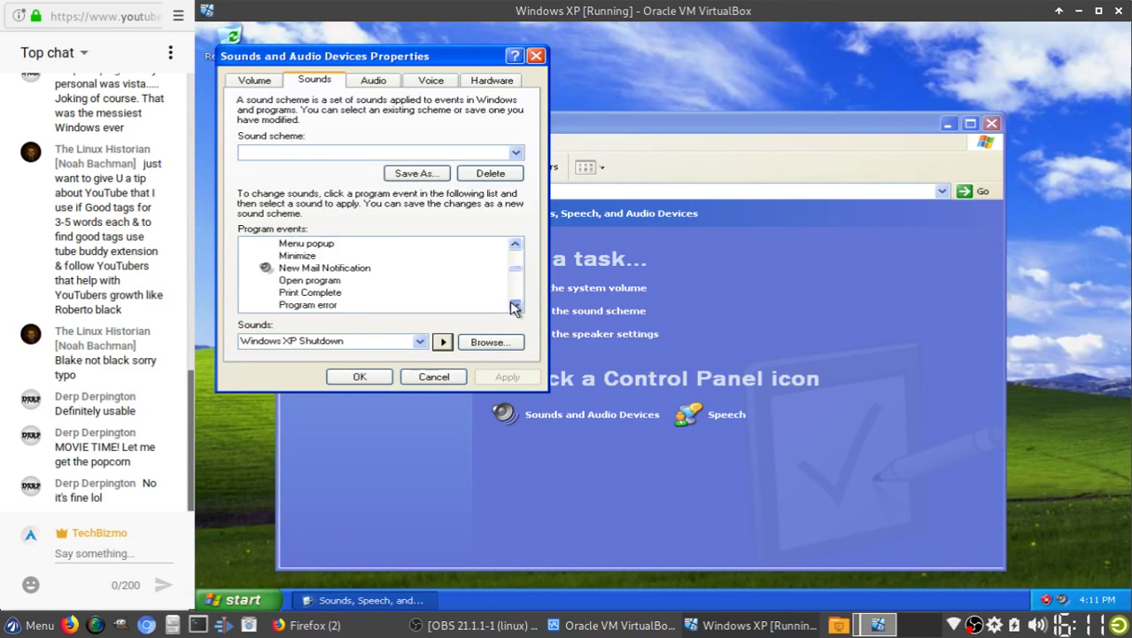
pyautogui.click(515, 306)
pyautogui.doubleClick(515, 306)
pyautogui.doubleClick(514, 306)
pyautogui.click(515, 306)
pyautogui.doubleClick(515, 306)
pyautogui.click(515, 305)
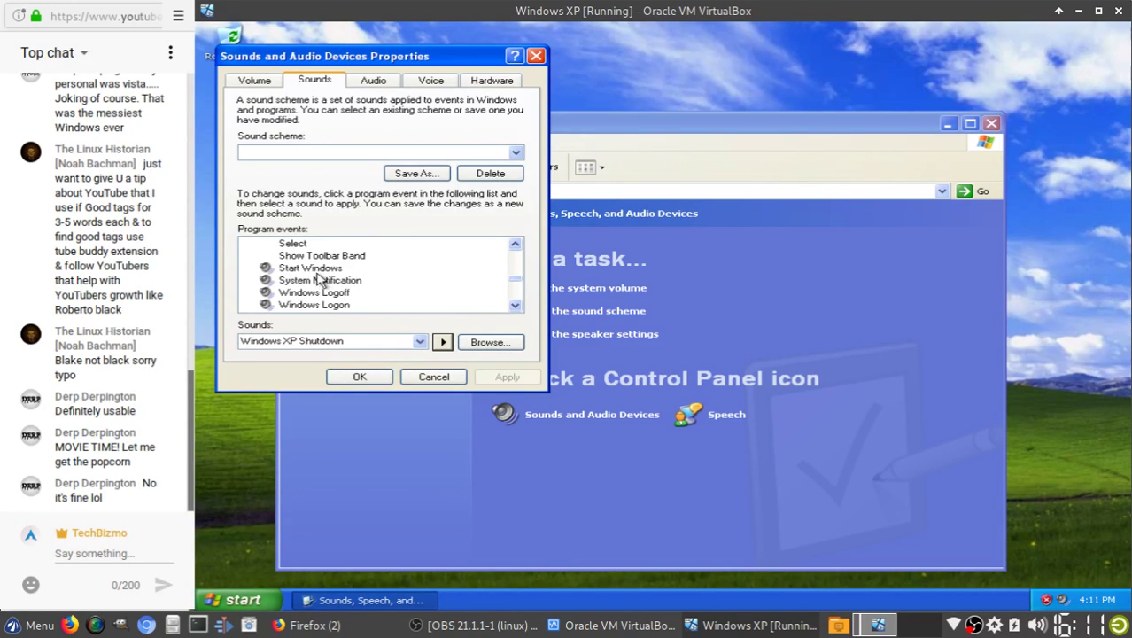
# Play the Start Windows startup sound, then cancel Sounds and Audio Devices Properties
pyautogui.click(310, 270)
pyautogui.click(443, 344)
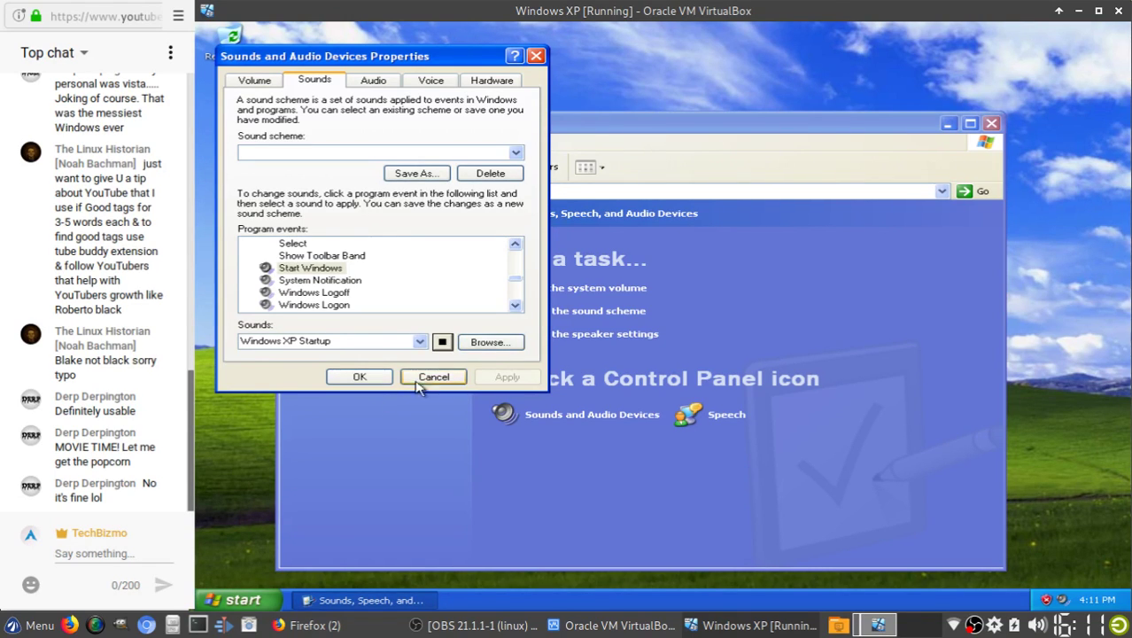
pyautogui.click(432, 377)
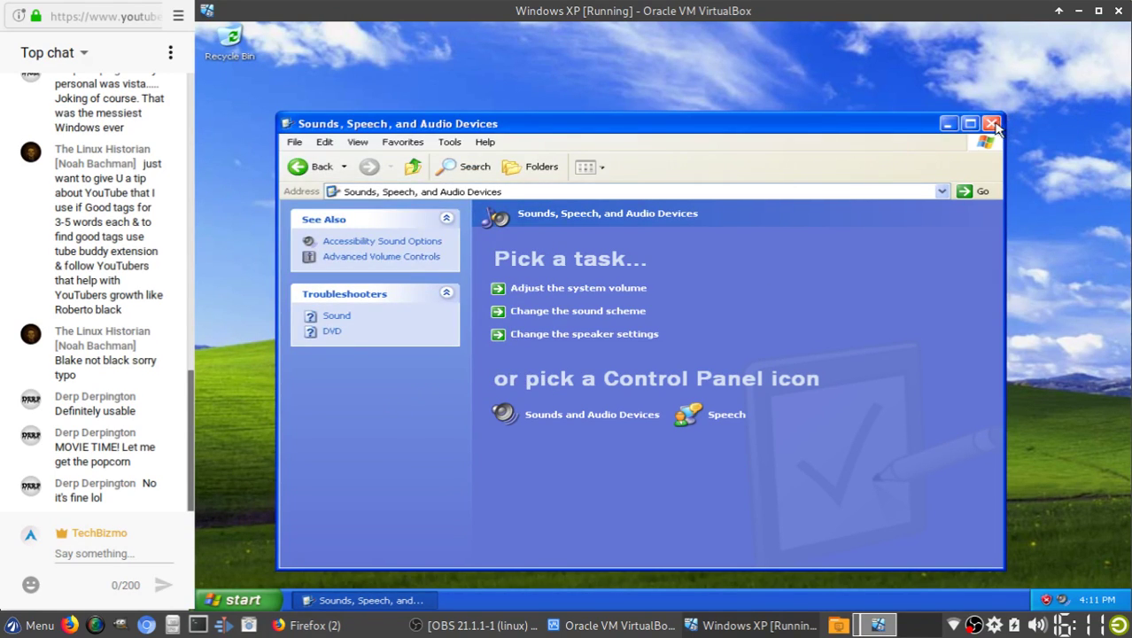
# Close the Sounds, Speech, and Audio Devices window and dismiss the desktop context menu
pyautogui.click(991, 123)
pyautogui.rightClick(556, 205)
pyautogui.moveTo(646, 216)
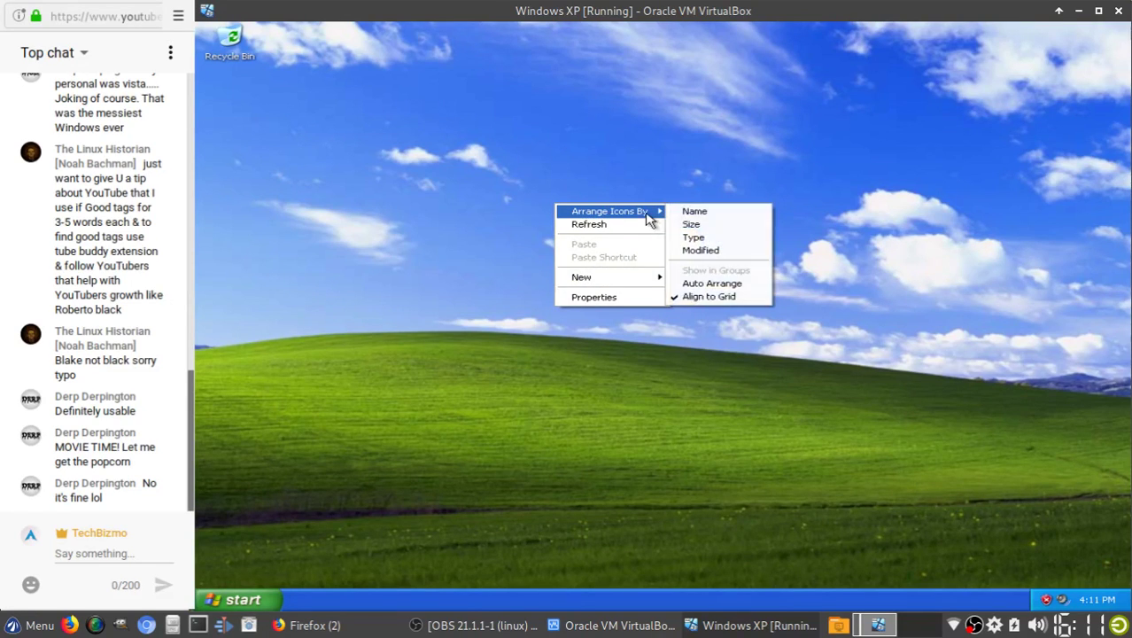
pyautogui.click(355, 362)
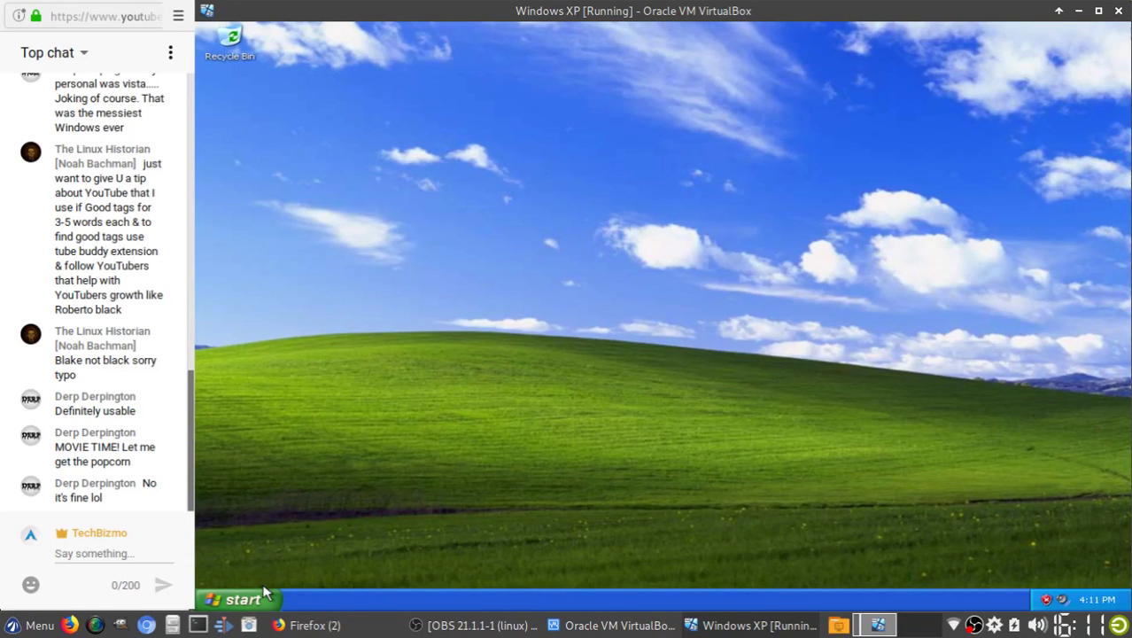
pyautogui.click(263, 594)
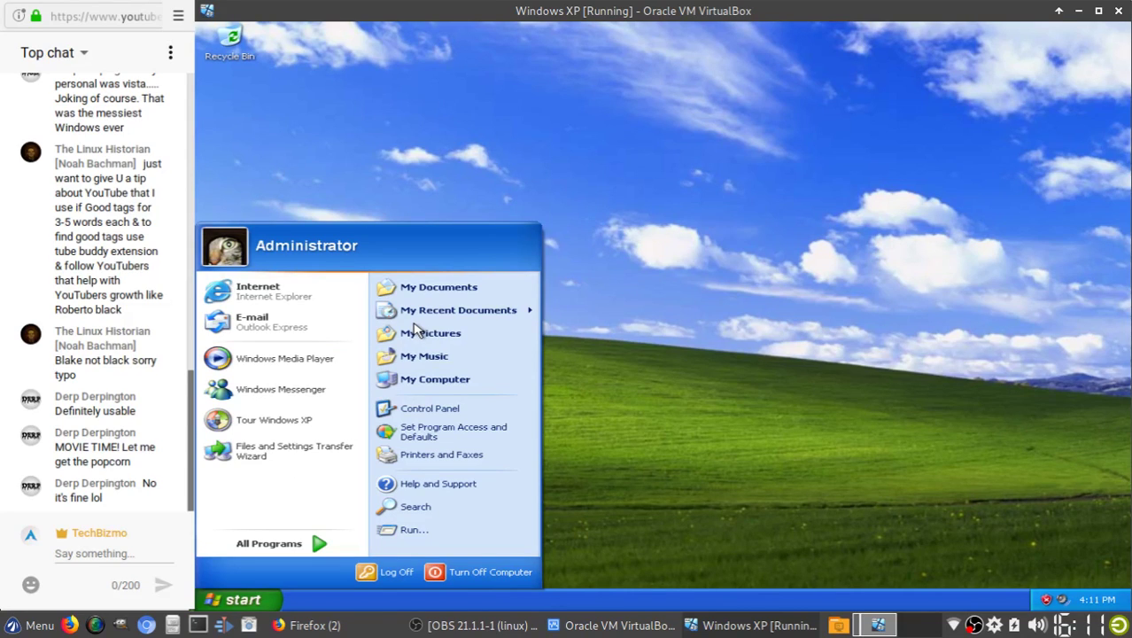
# Launch Internet Explorer and dismiss the Security Alert so it won't reappear
pyautogui.click(252, 294)
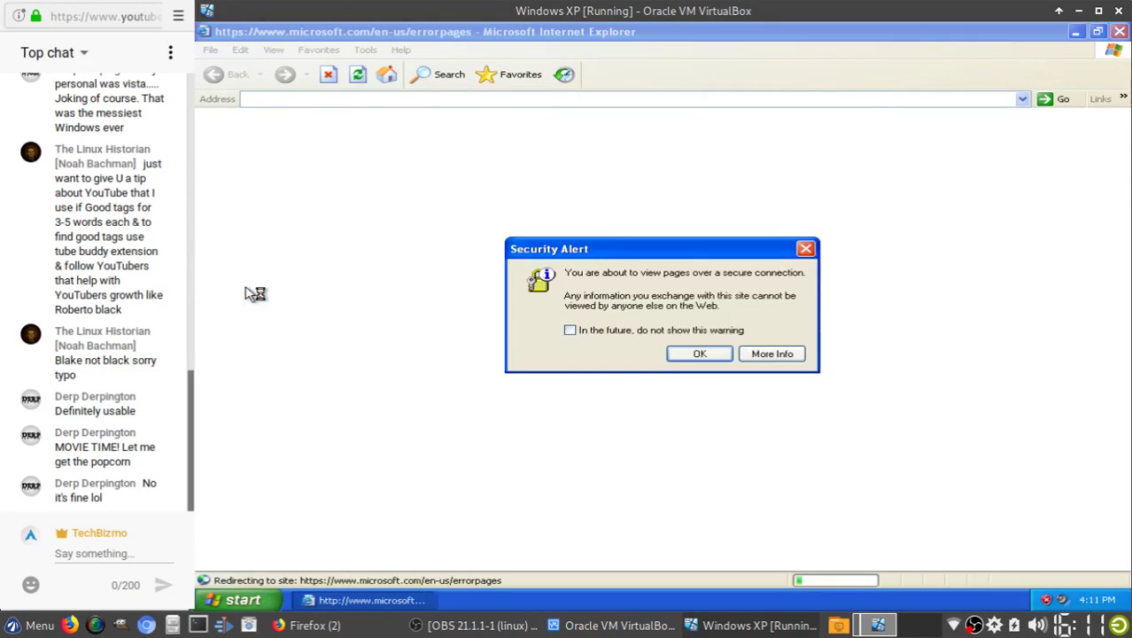
pyautogui.click(674, 333)
pyautogui.click(700, 353)
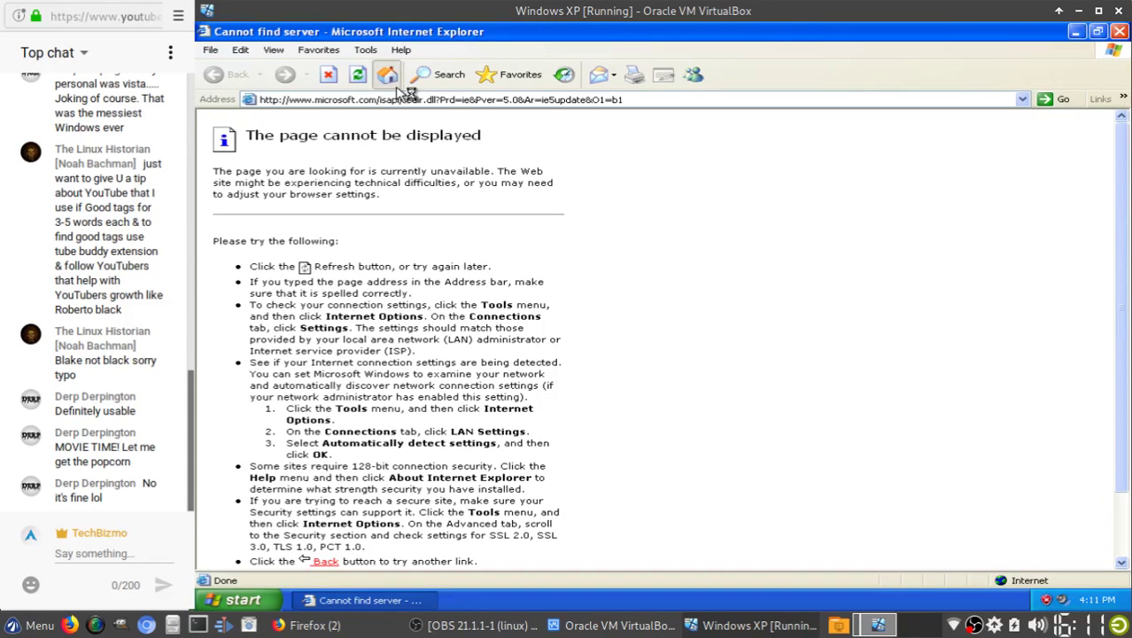
# Load the MSN home page, scroll through it, and select the address bar text
pyautogui.click(388, 76)
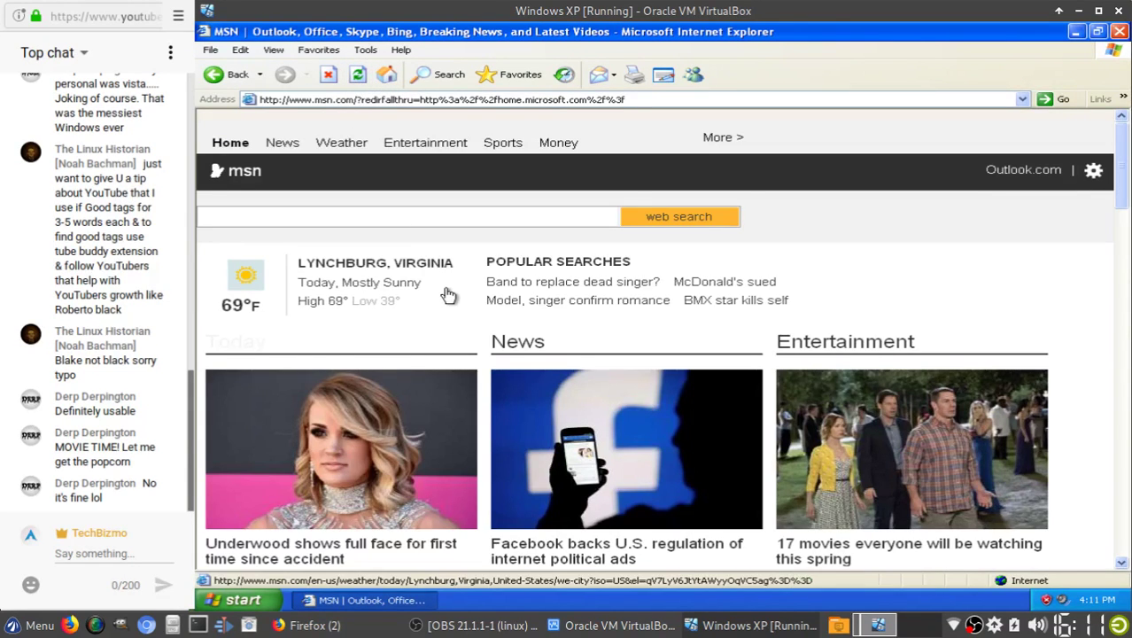
pyautogui.scroll(-3, 449, 295)
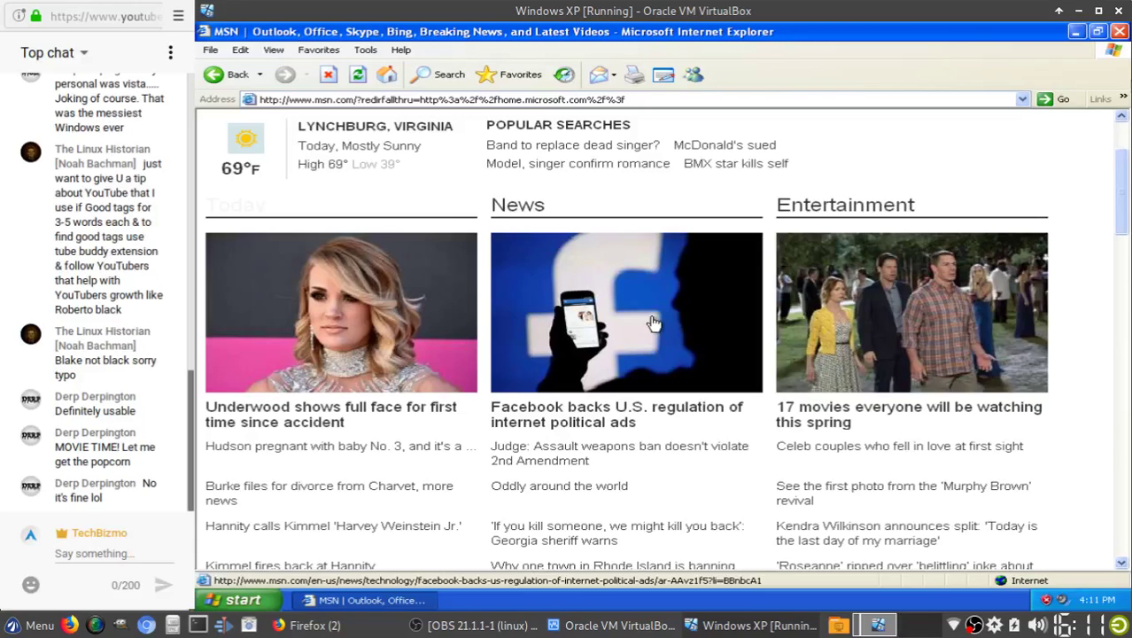
pyautogui.scroll(1, 354, 345)
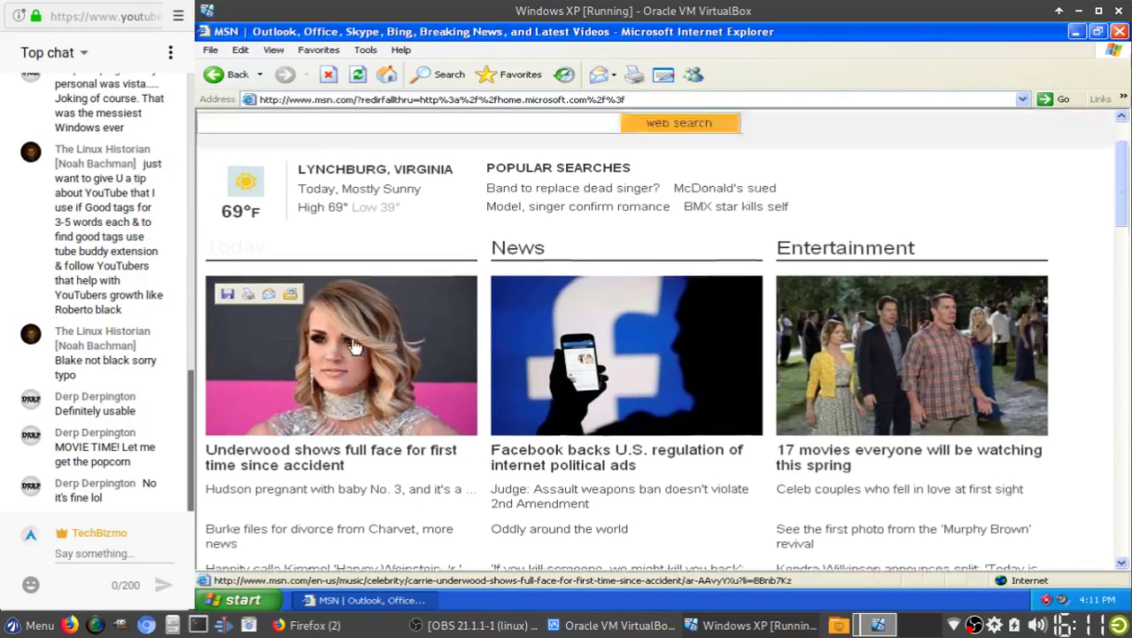
pyautogui.scroll(2, 352, 346)
pyautogui.click(418, 101)
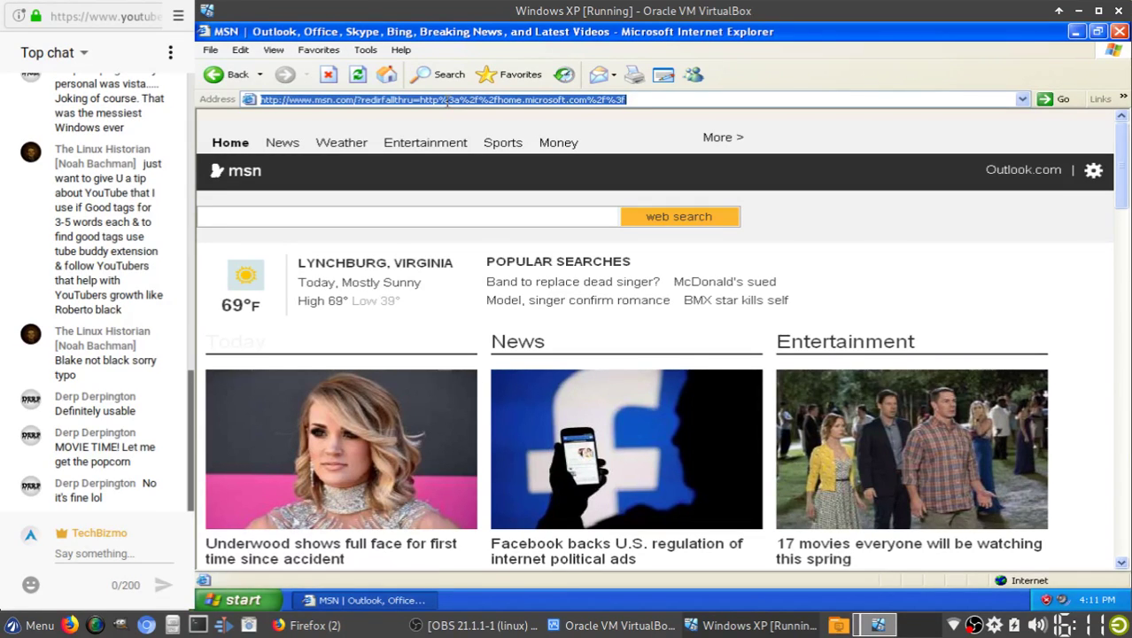
# Enter duckduckgo.com, then search Bing for 'chrome download'
pyautogui.write('duckduck')
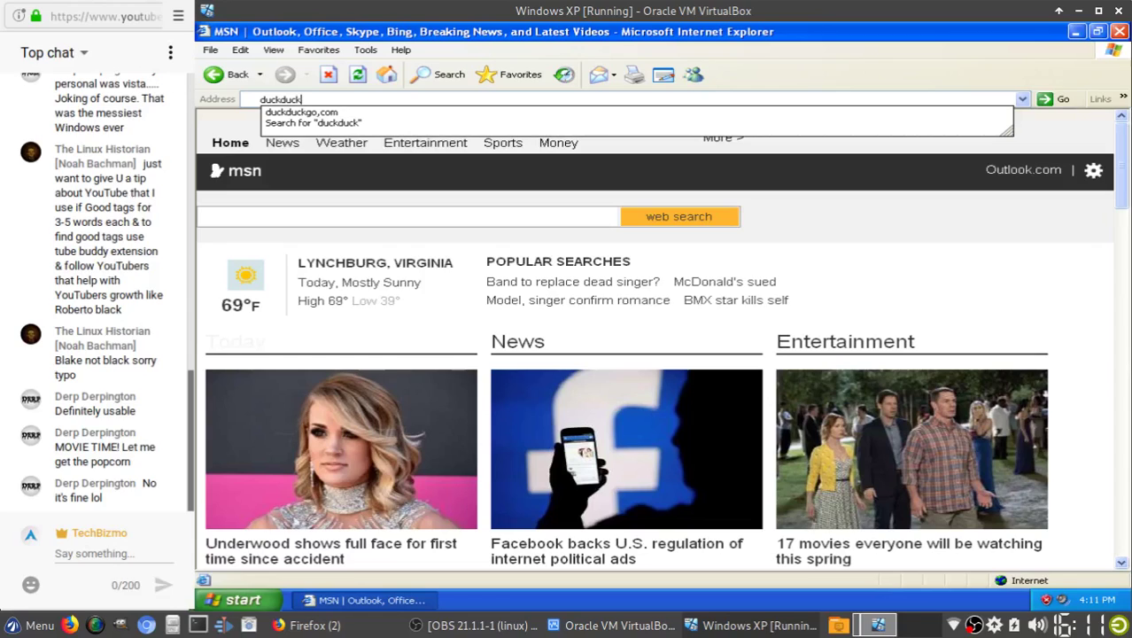
pyautogui.write('go.com')
pyautogui.press('Return')
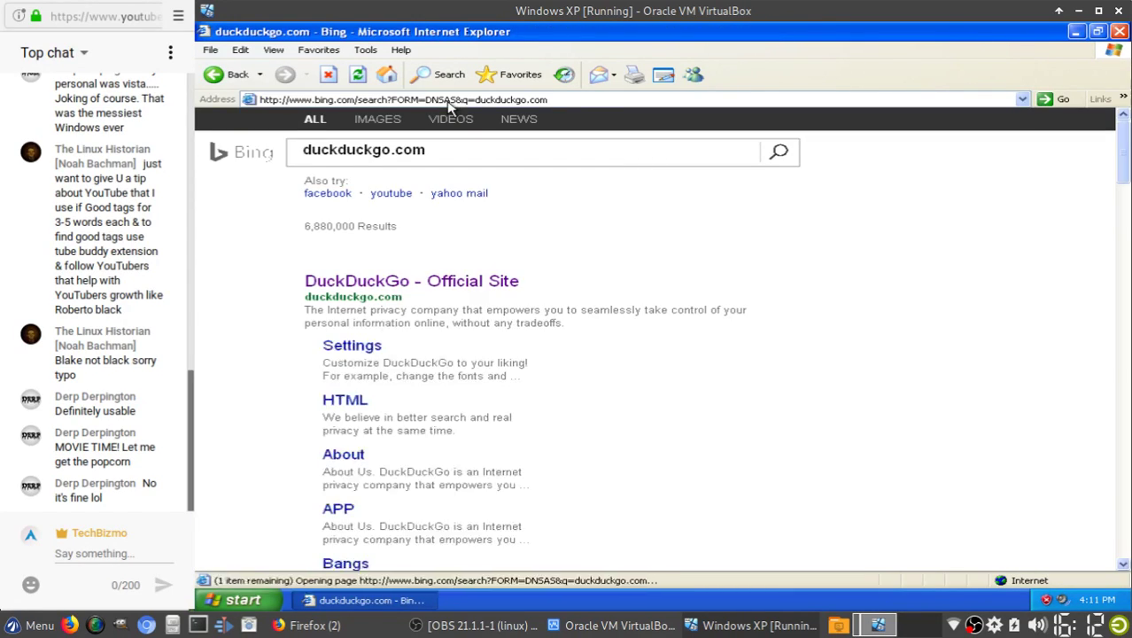
pyautogui.click(487, 151)
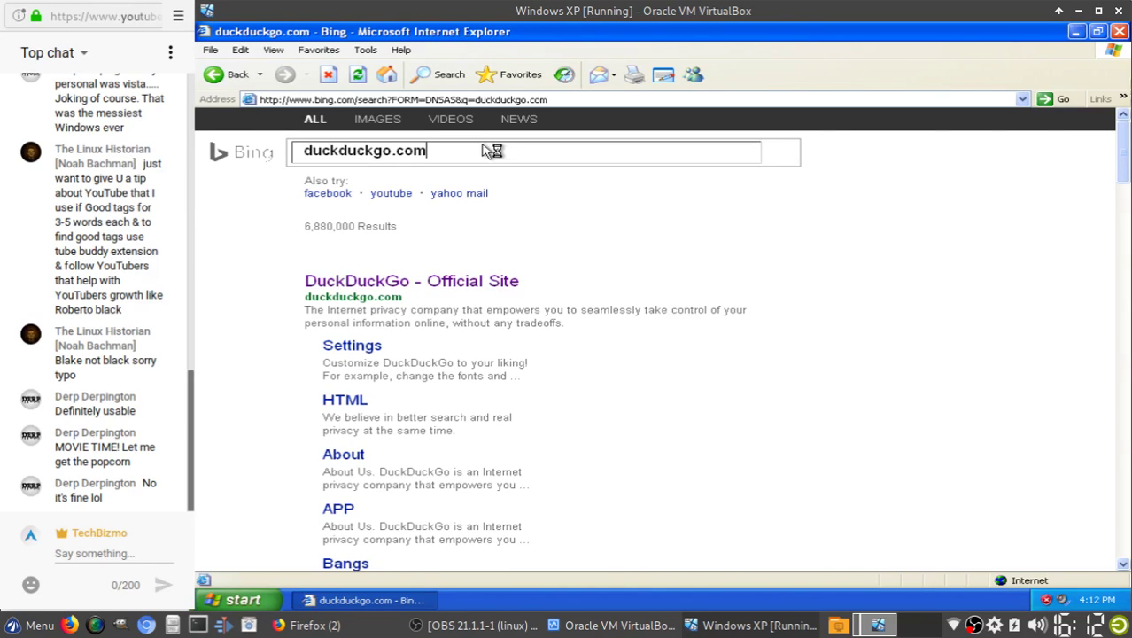
pyautogui.hotkey('ctrl', 'a')
pyautogui.press('BackSpace')
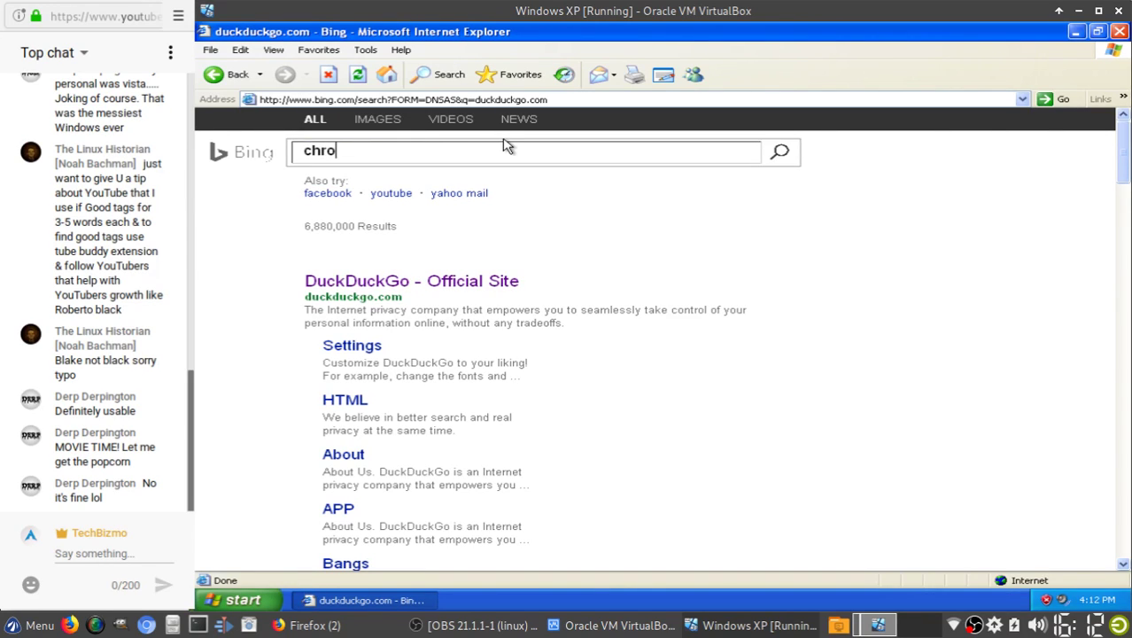
pyautogui.write('chrome download')
pyautogui.press('Return')
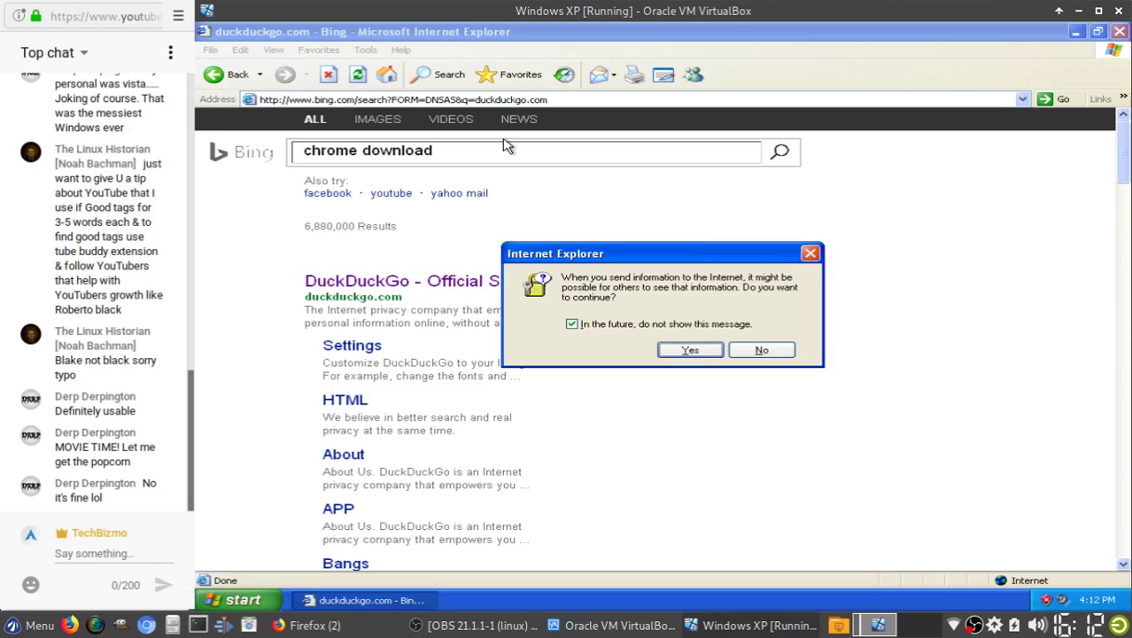
pyautogui.press('Return')
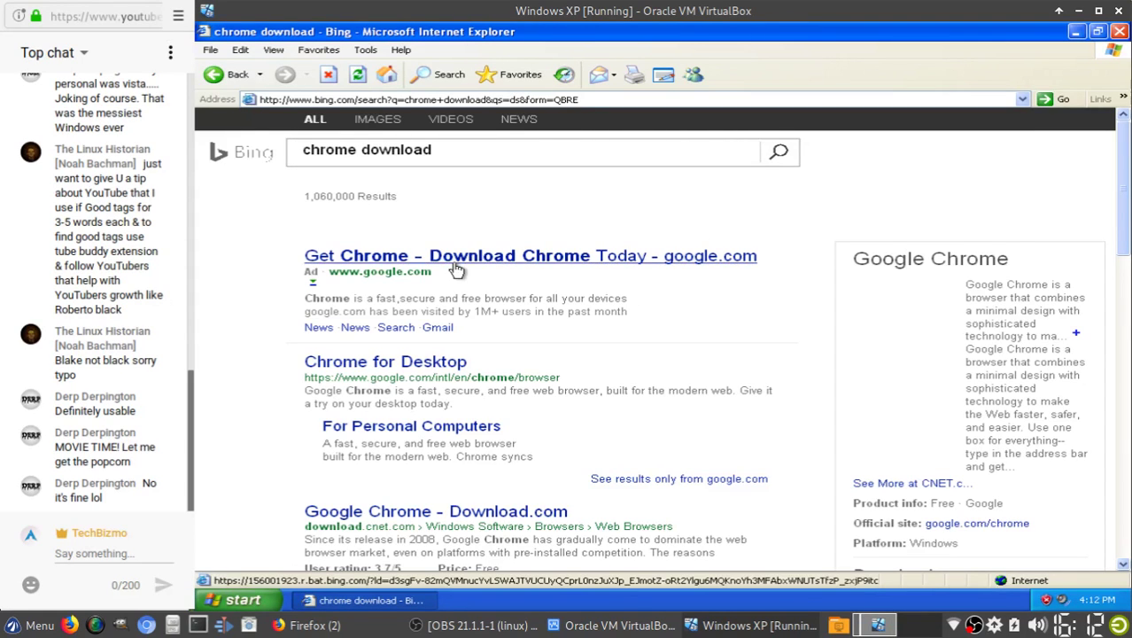
# Try the Get Chrome and Chrome for Desktop results, returning to results after each failure
pyautogui.click(458, 269)
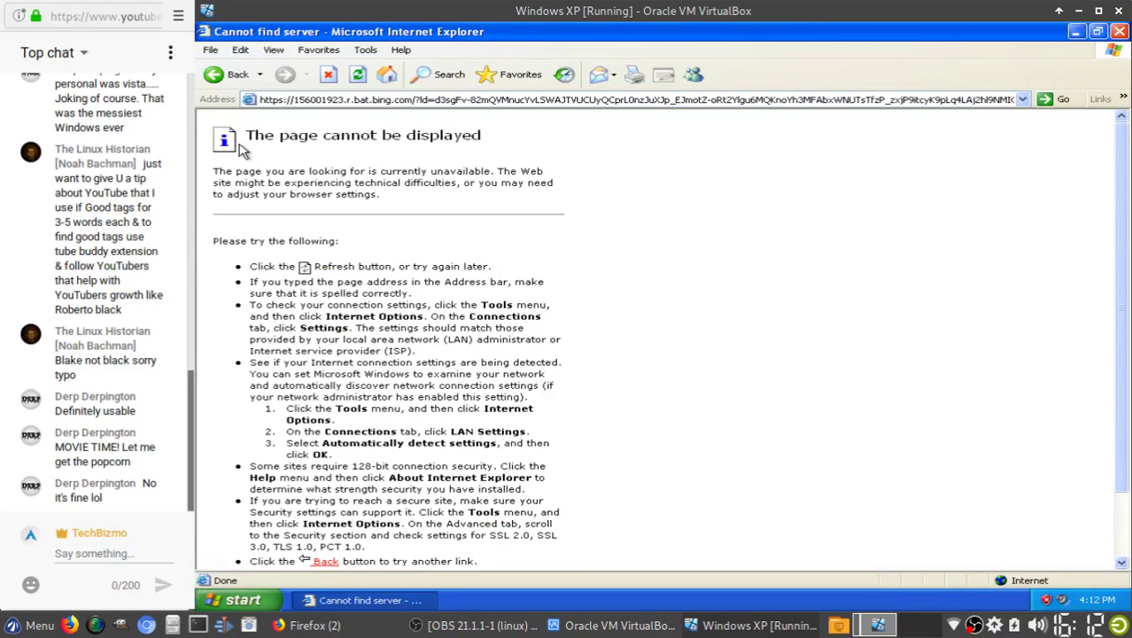
pyautogui.scroll(-2, 437, 309)
pyautogui.click(321, 483)
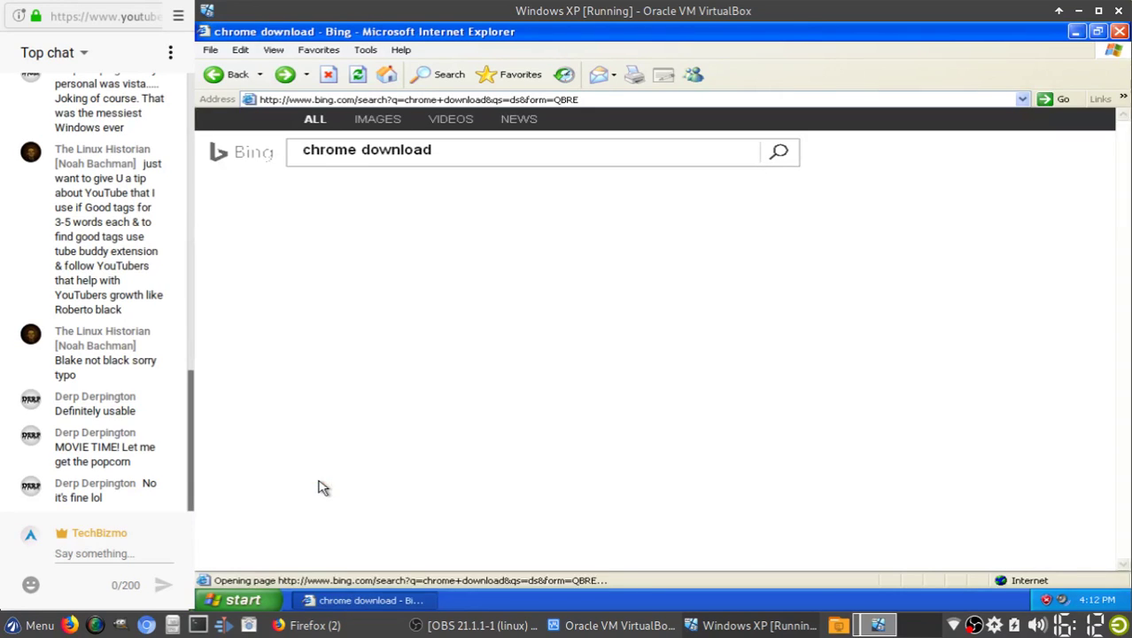
pyautogui.click(430, 391)
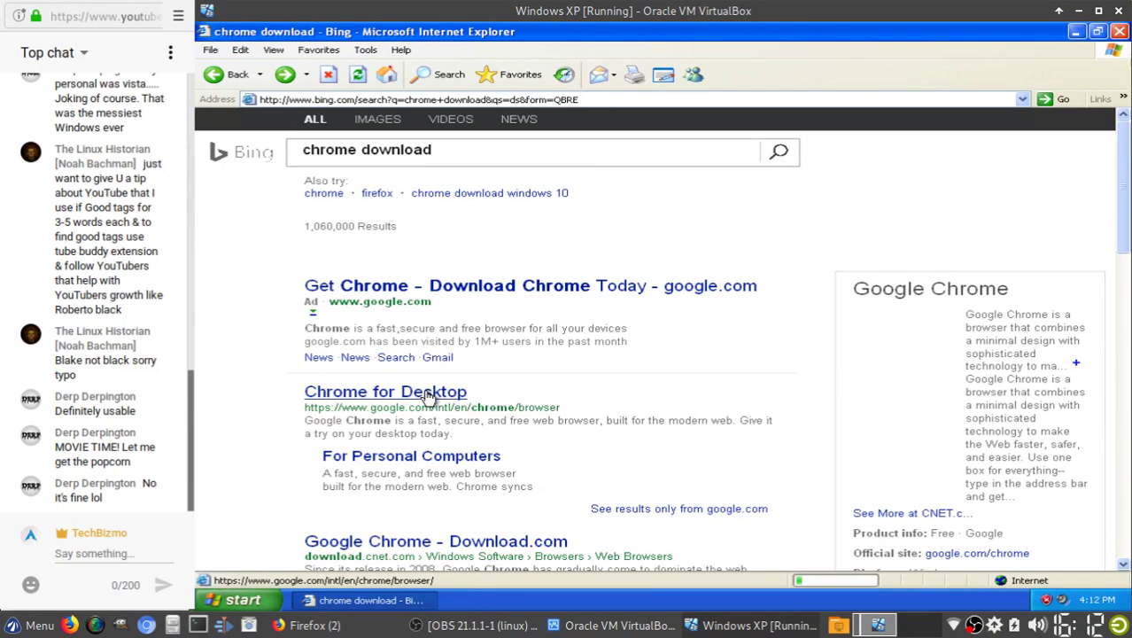
pyautogui.click(217, 74)
pyautogui.scroll(-5, 478, 426)
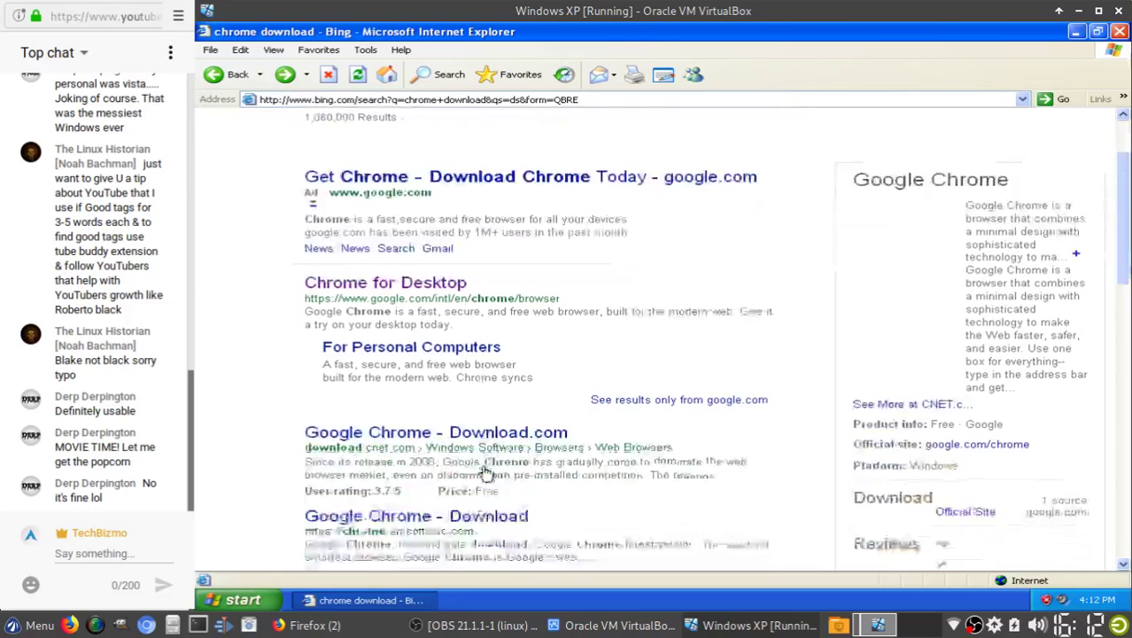
# Open the Google Chrome - Download.com result, scroll through it, then drag back to the top
pyautogui.click(442, 336)
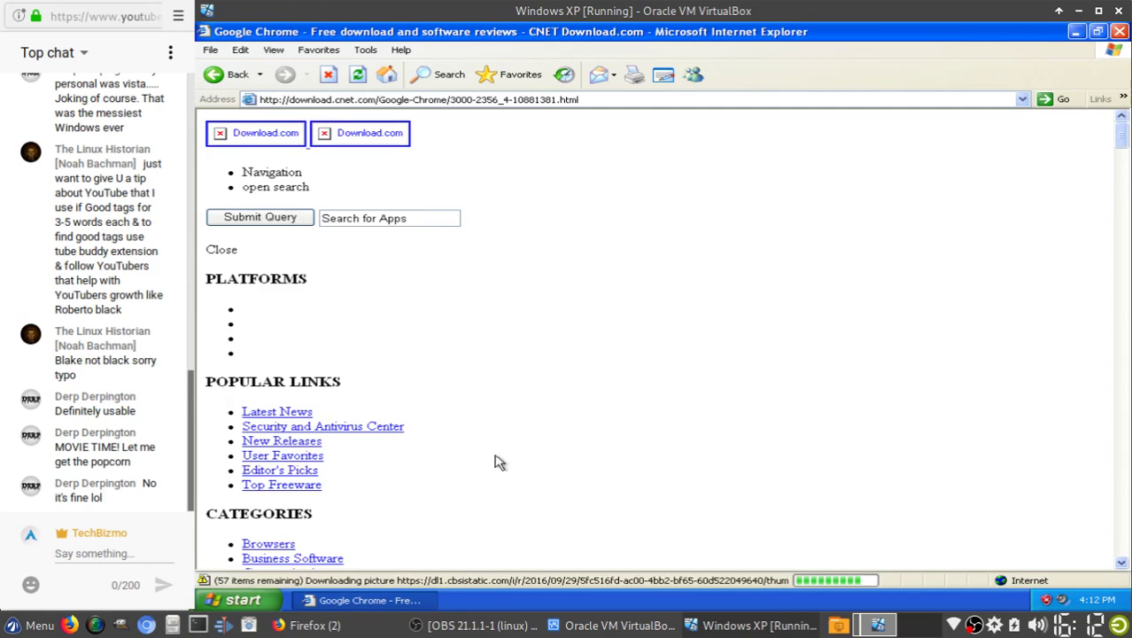
pyautogui.scroll(-3, 266, 266)
pyautogui.scroll(-10, 282, 280)
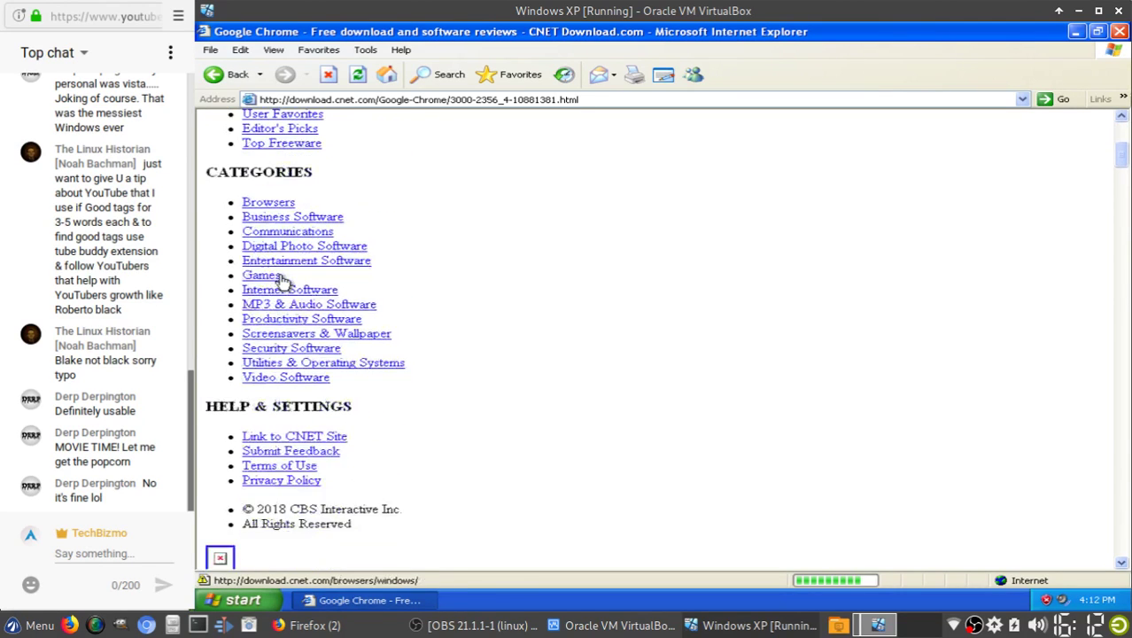
pyautogui.scroll(-7, 282, 280)
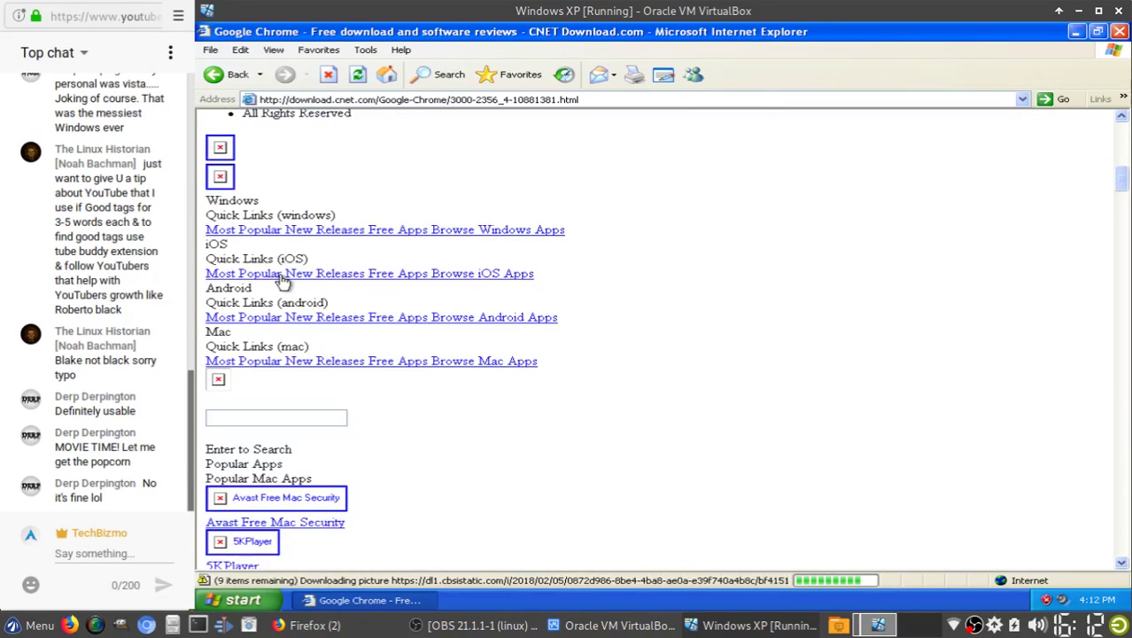
pyautogui.scroll(-6, 282, 280)
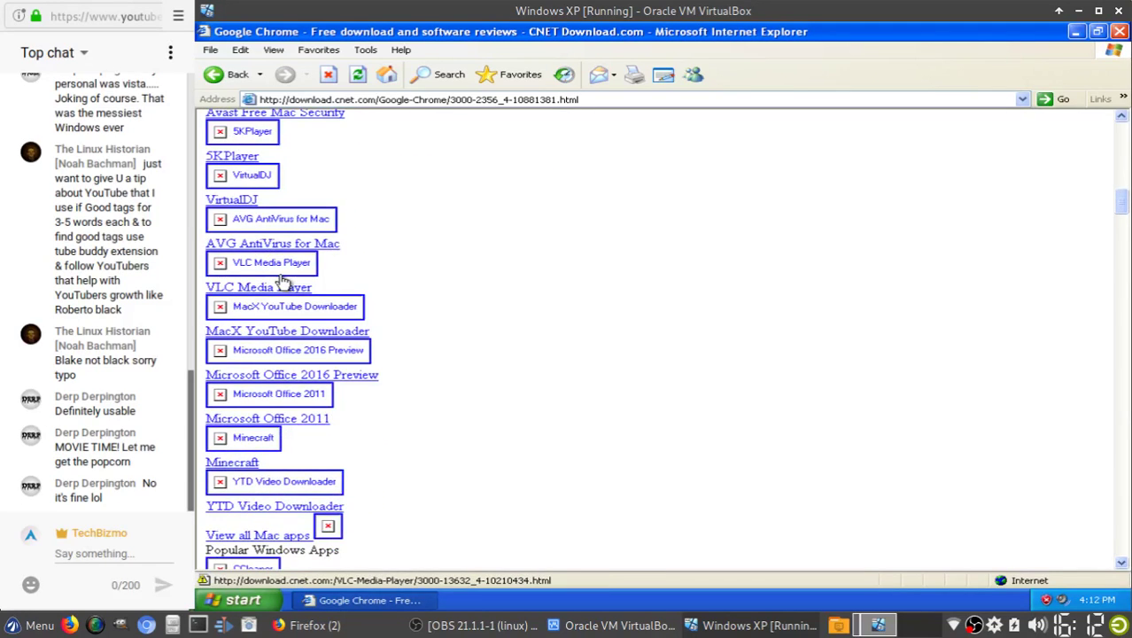
pyautogui.scroll(-9, 277, 410)
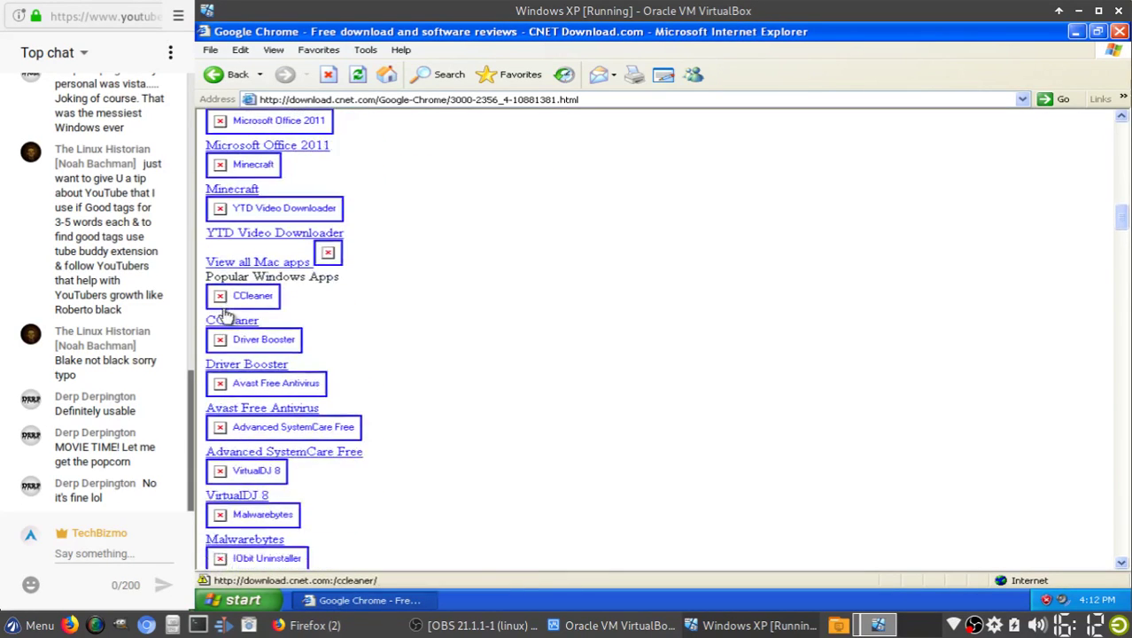
pyautogui.scroll(-3, 242, 316)
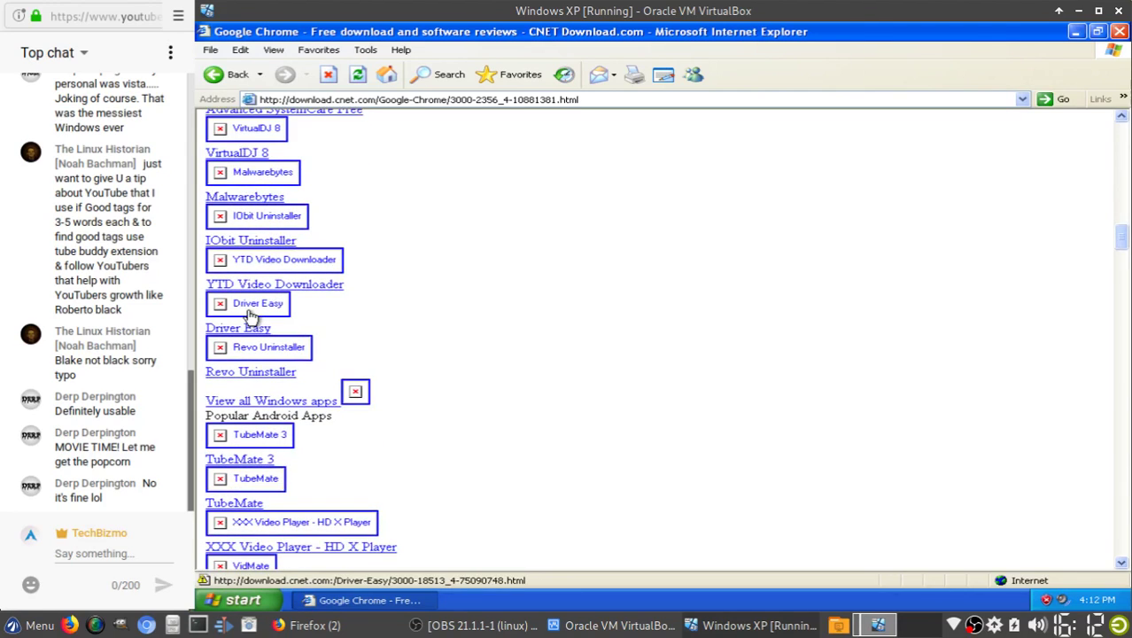
pyautogui.scroll(-9, 252, 316)
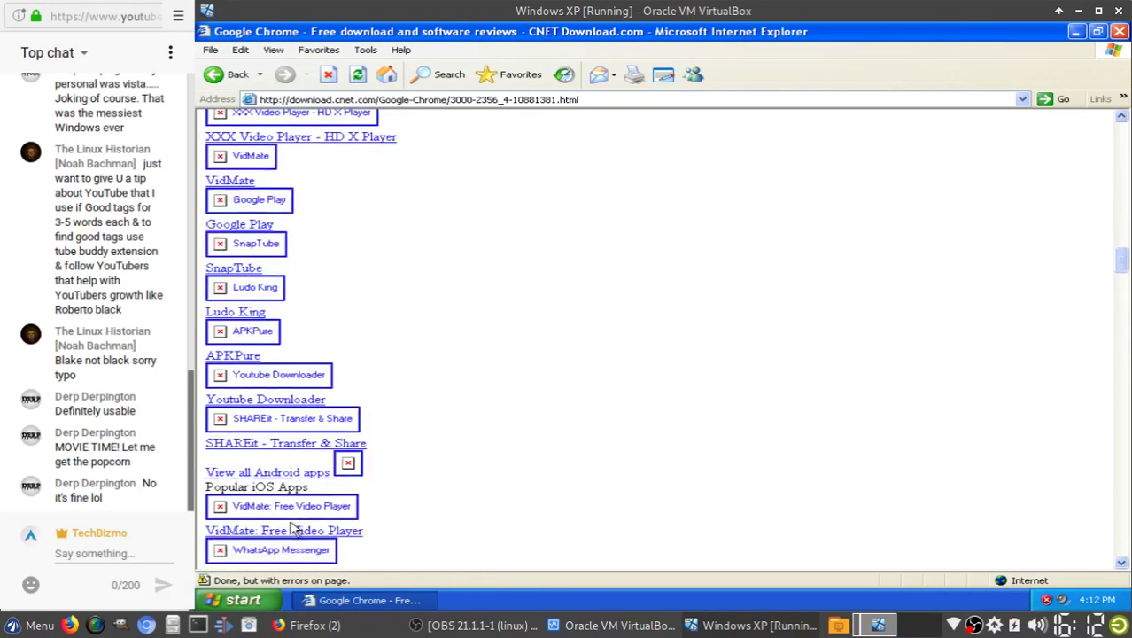
pyautogui.scroll(-14, 295, 528)
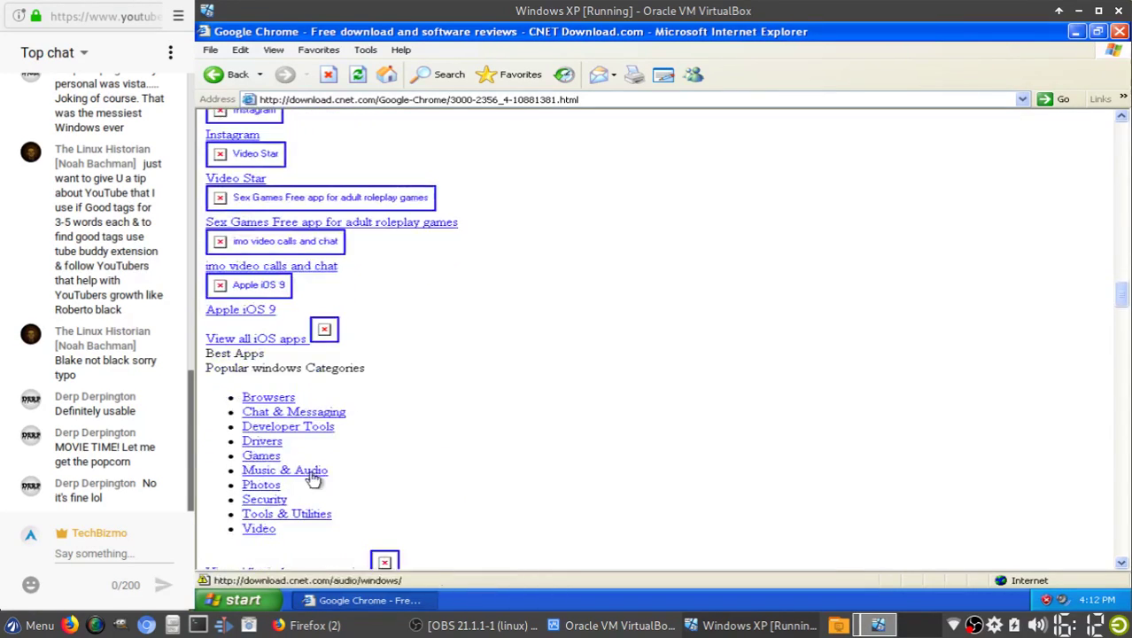
pyautogui.moveTo(1122, 300); pyautogui.dragTo(1123, 133)
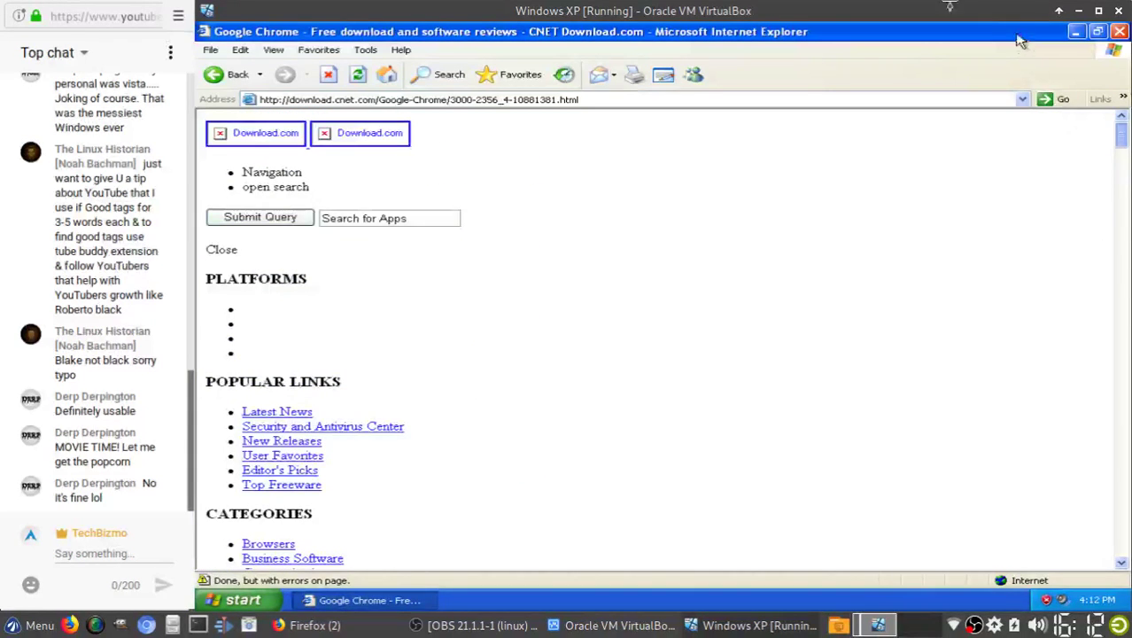
# Search CNET Download.com for 'chrome' and dismiss the privacy notice
pyautogui.click(375, 218)
pyautogui.write('chr')
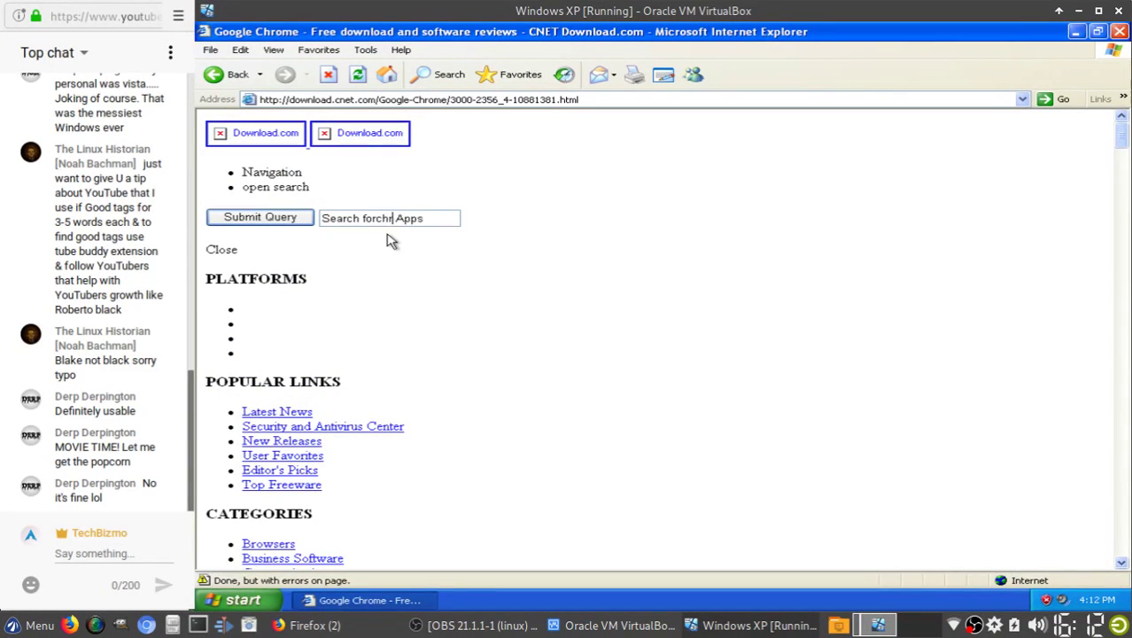
pyautogui.write('o')
pyautogui.hotkey('ctrl', 'a')
pyautogui.press('BackSpace')
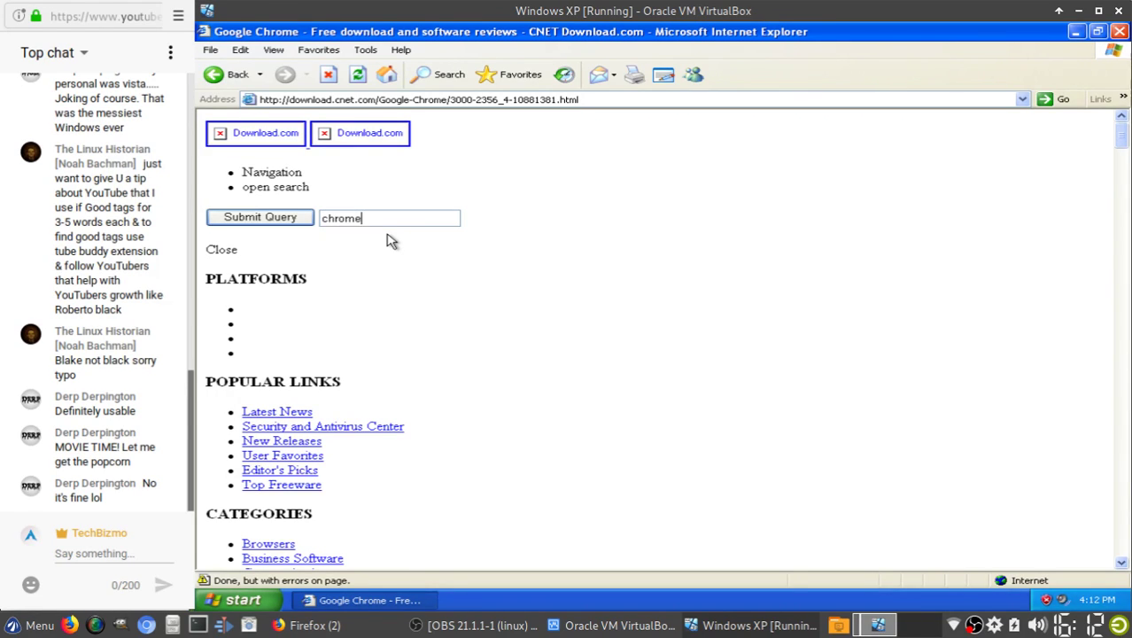
pyautogui.press('Return')
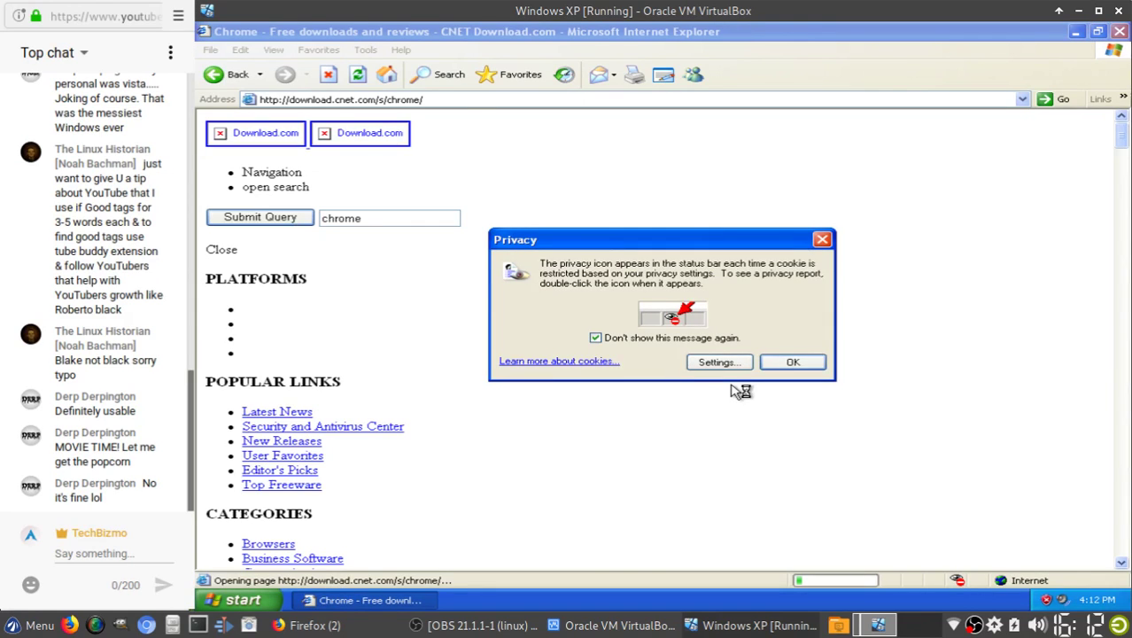
pyautogui.click(792, 362)
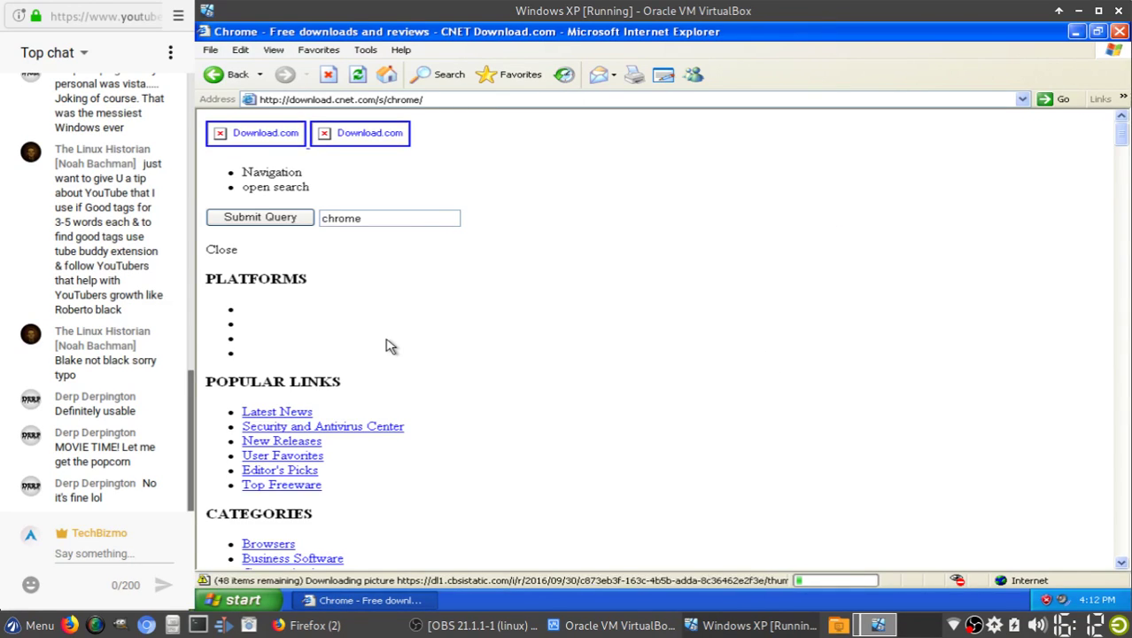
# Scroll down through the CNET chrome search results
pyautogui.scroll(-3, 335, 218)
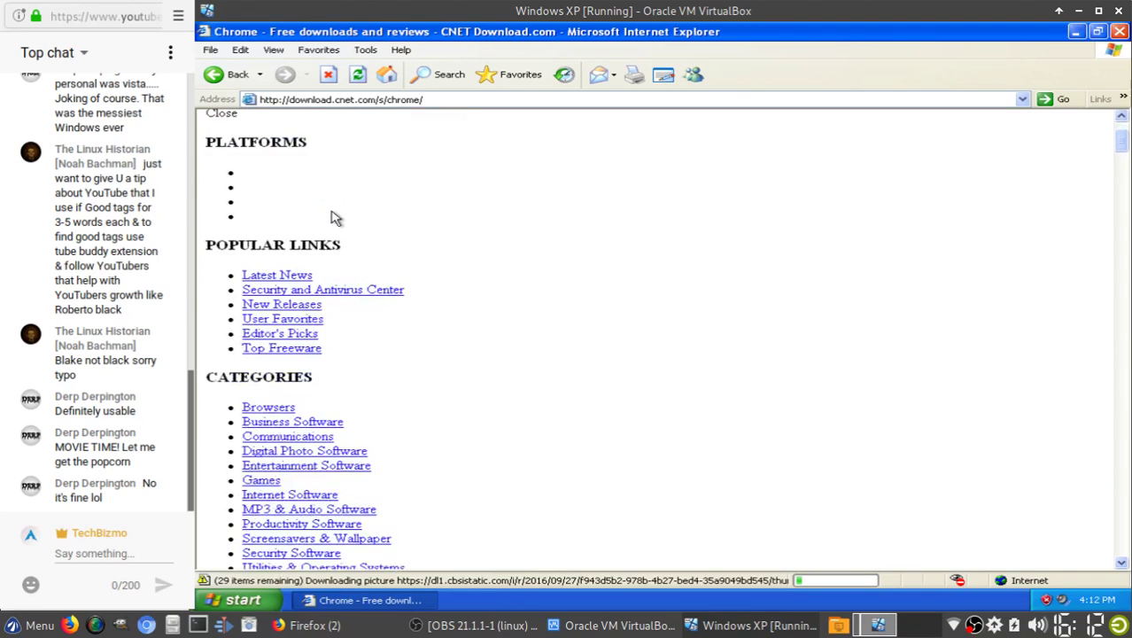
pyautogui.scroll(-14, 335, 218)
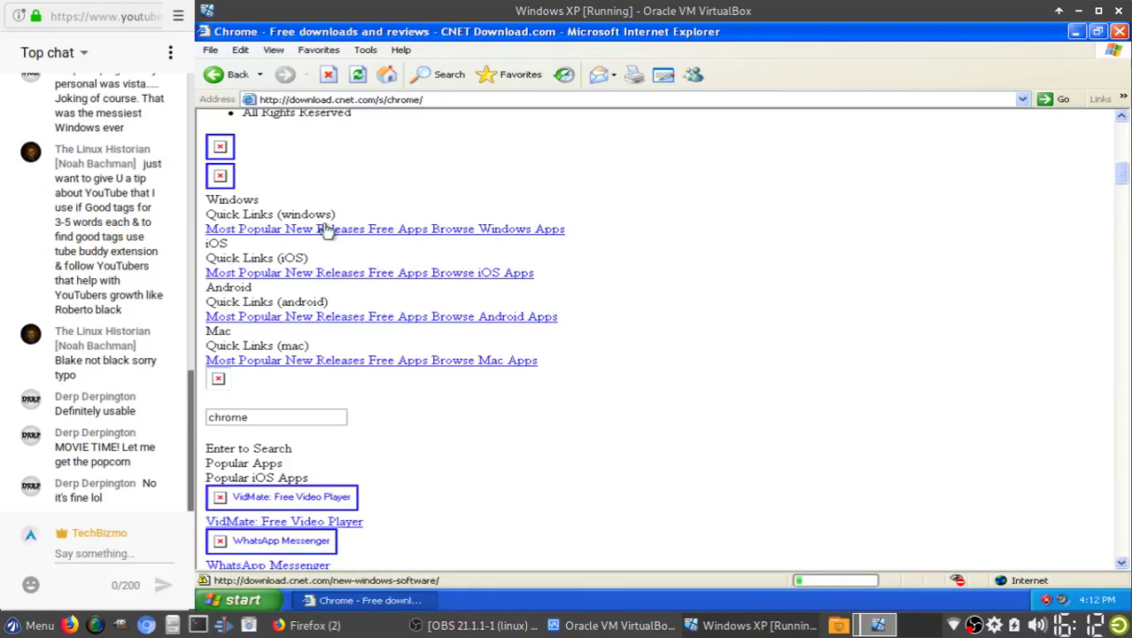
pyautogui.scroll(-6, 328, 230)
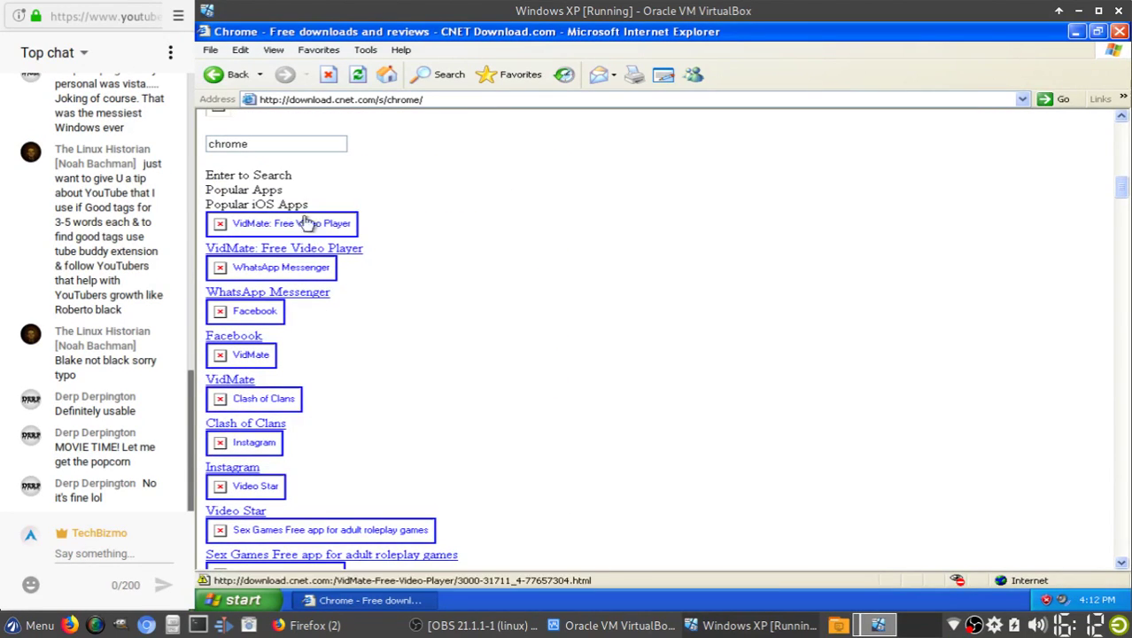
pyautogui.scroll(-3, 318, 247)
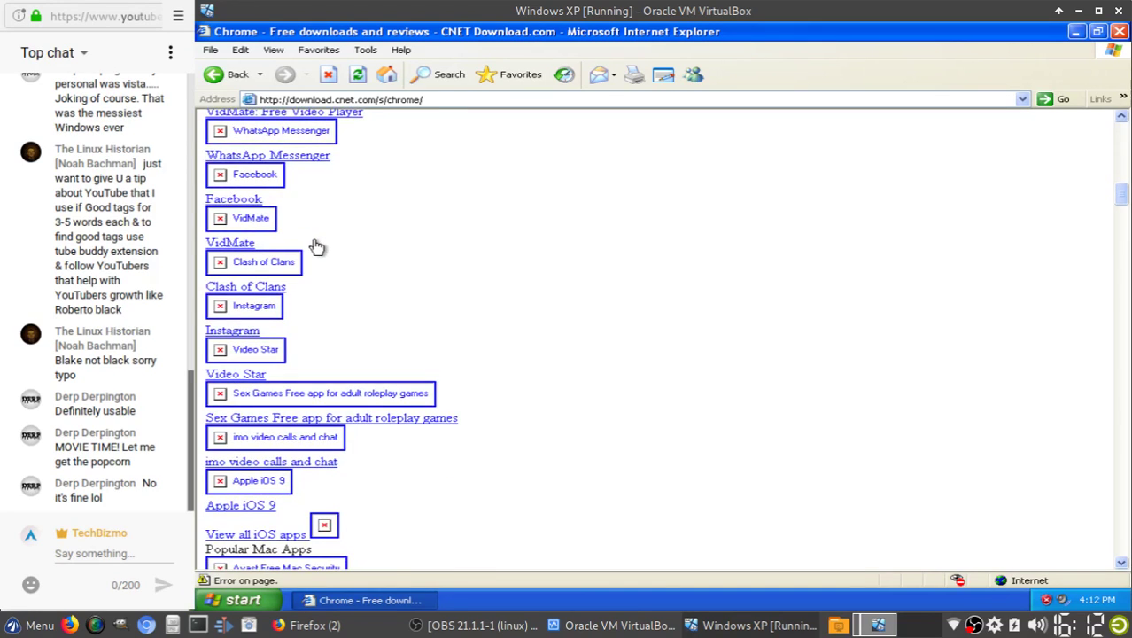
pyautogui.scroll(-6, 317, 246)
pyautogui.scroll(-2, 318, 247)
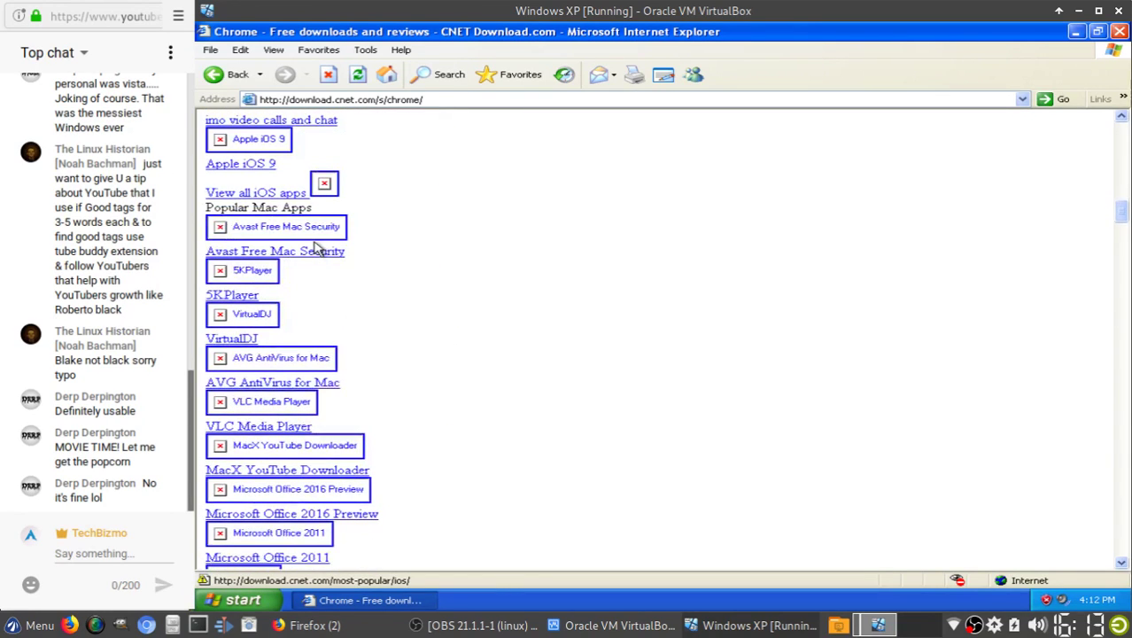
pyautogui.scroll(-2, 318, 246)
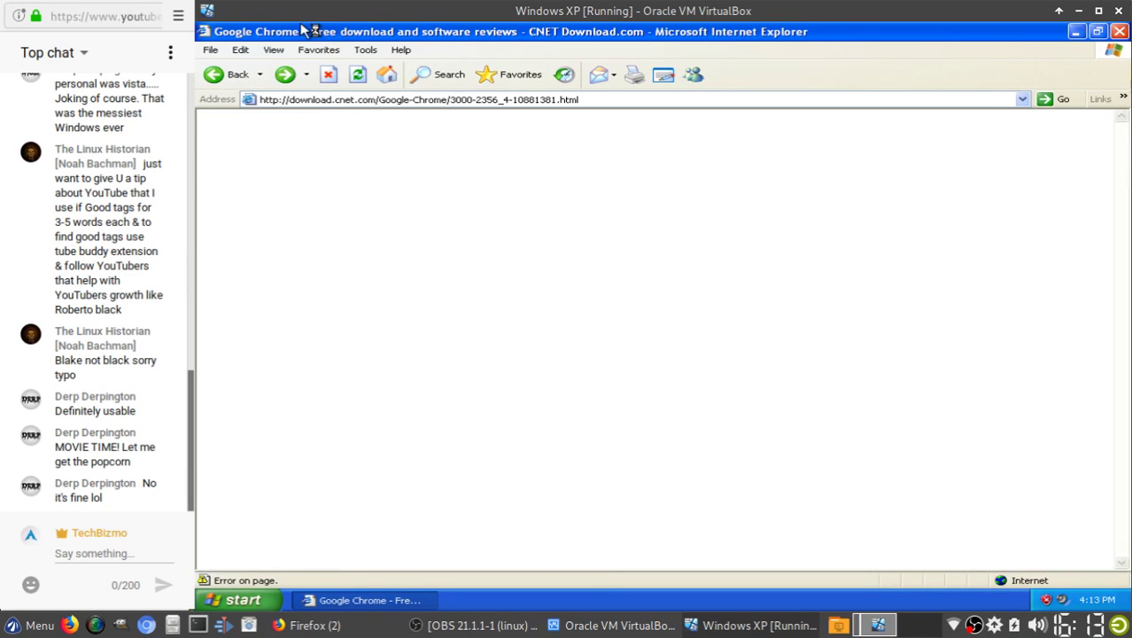
# Try the Softonic Google Chrome download from the Bing results, return, and close Internet Explorer
pyautogui.click(213, 77)
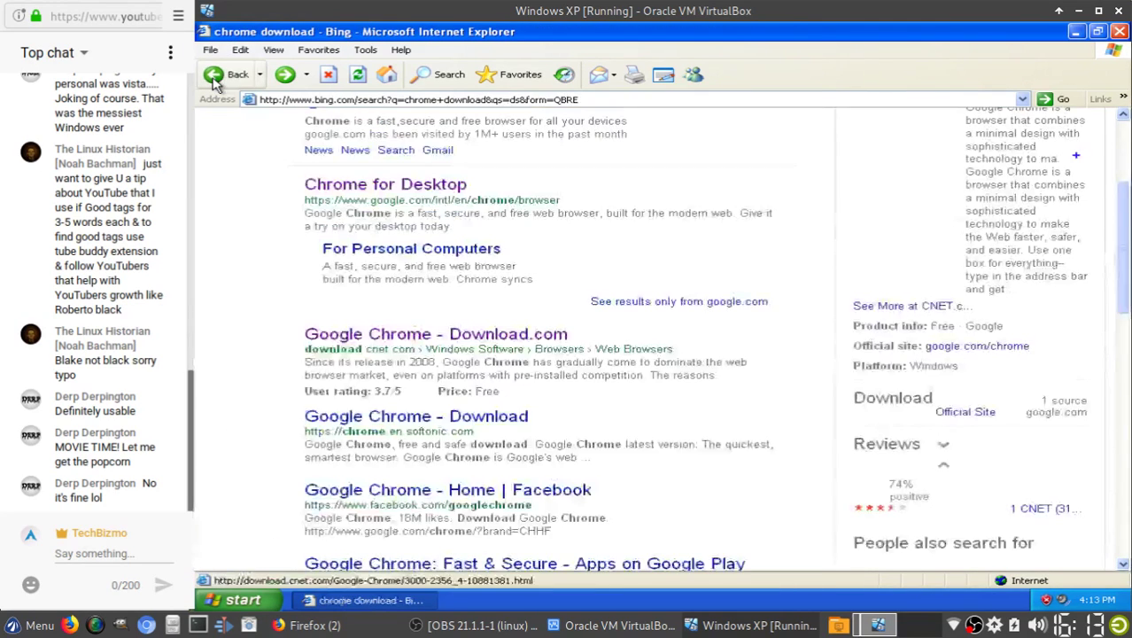
pyautogui.scroll(-4, 518, 328)
pyautogui.click(428, 277)
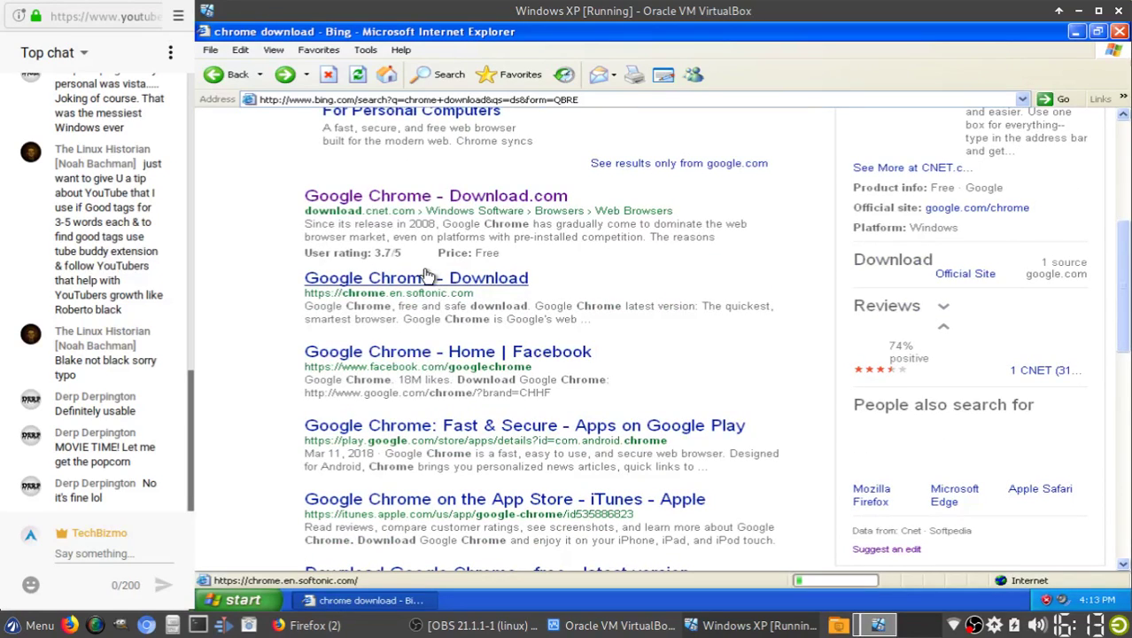
pyautogui.click(229, 81)
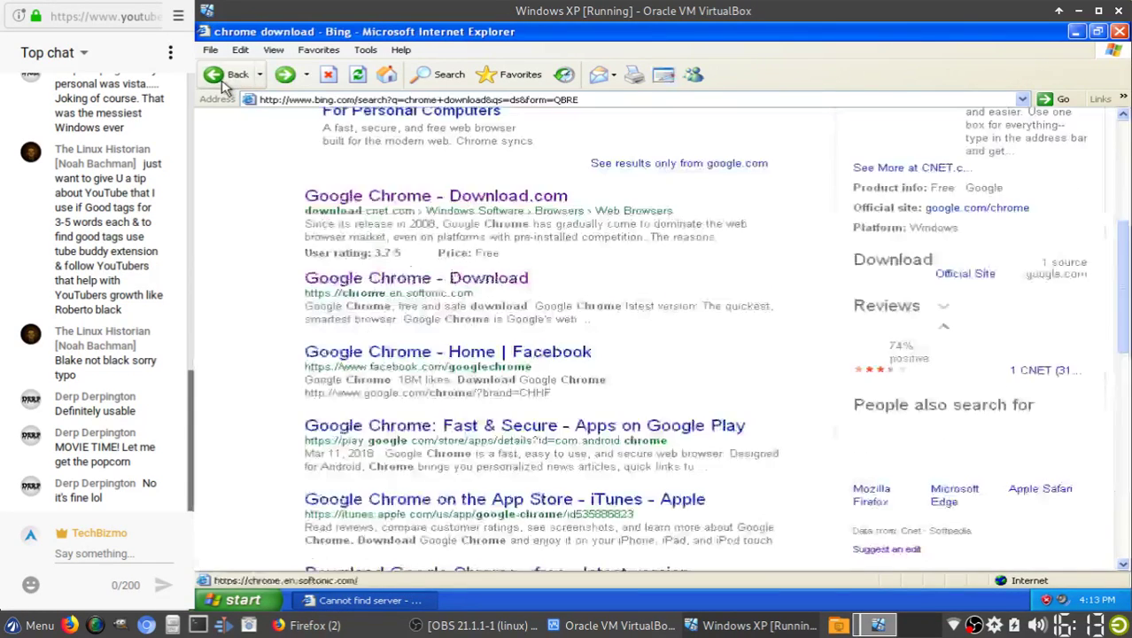
pyautogui.scroll(-4, 818, 226)
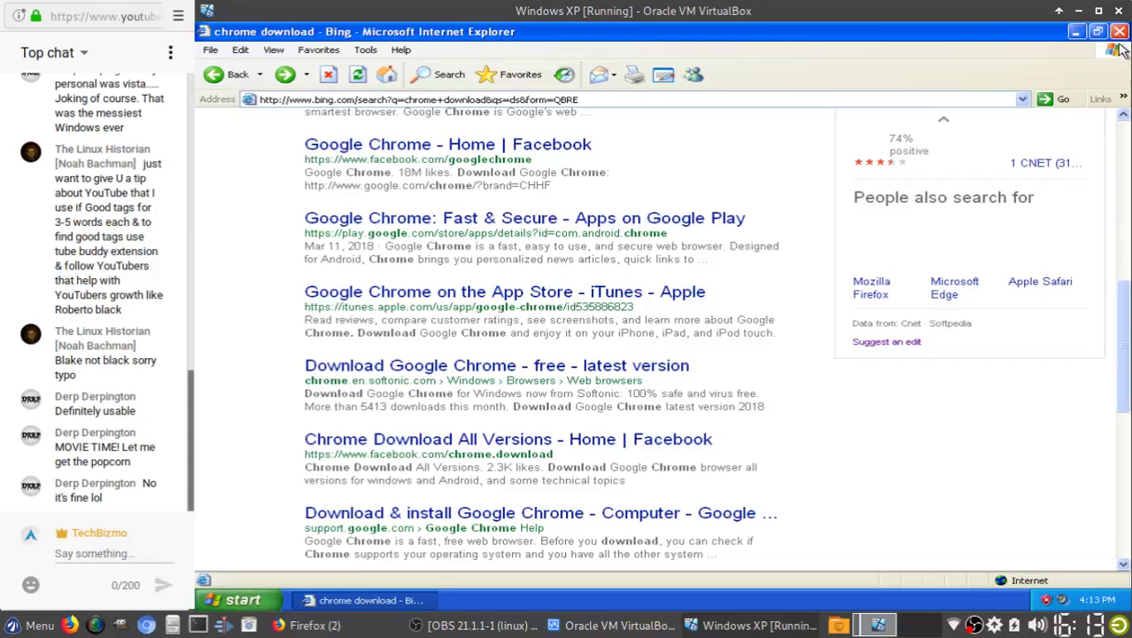
pyautogui.click(1119, 32)
# Launch Windows Update from the guest's Control Panel and dismiss the Information Bar notice
pyautogui.click(270, 593)
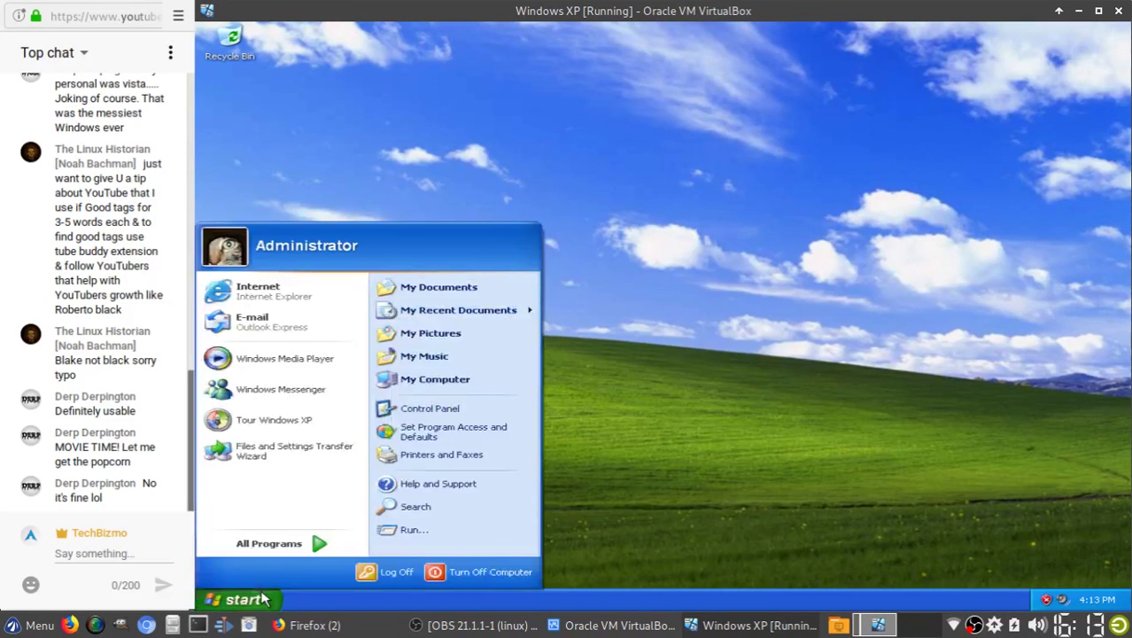
pyautogui.click(423, 413)
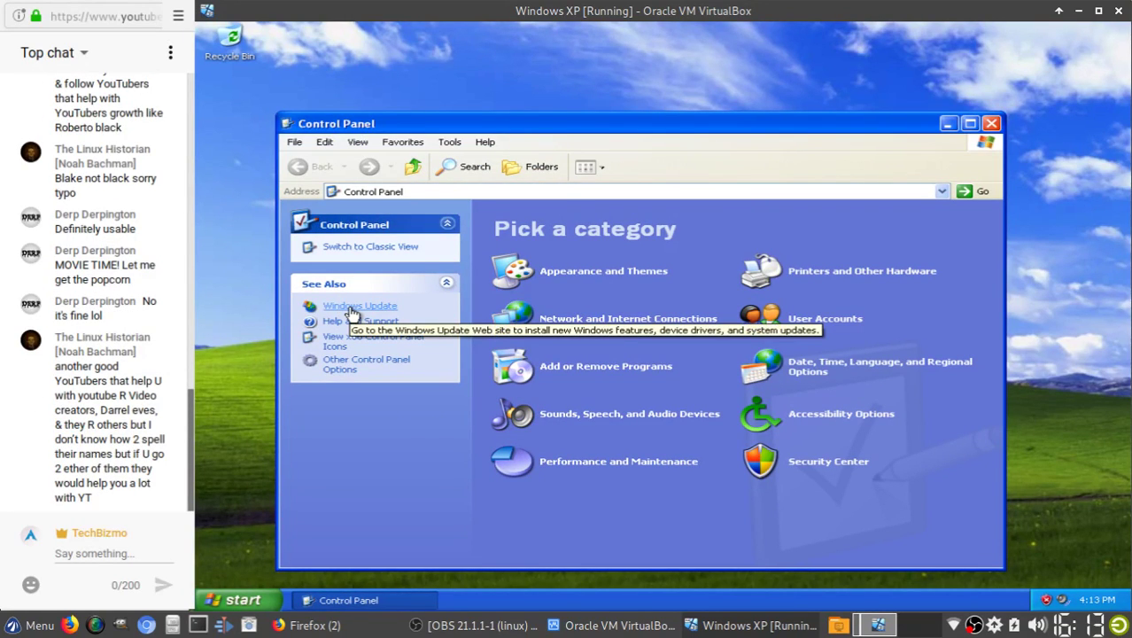
pyautogui.click(353, 310)
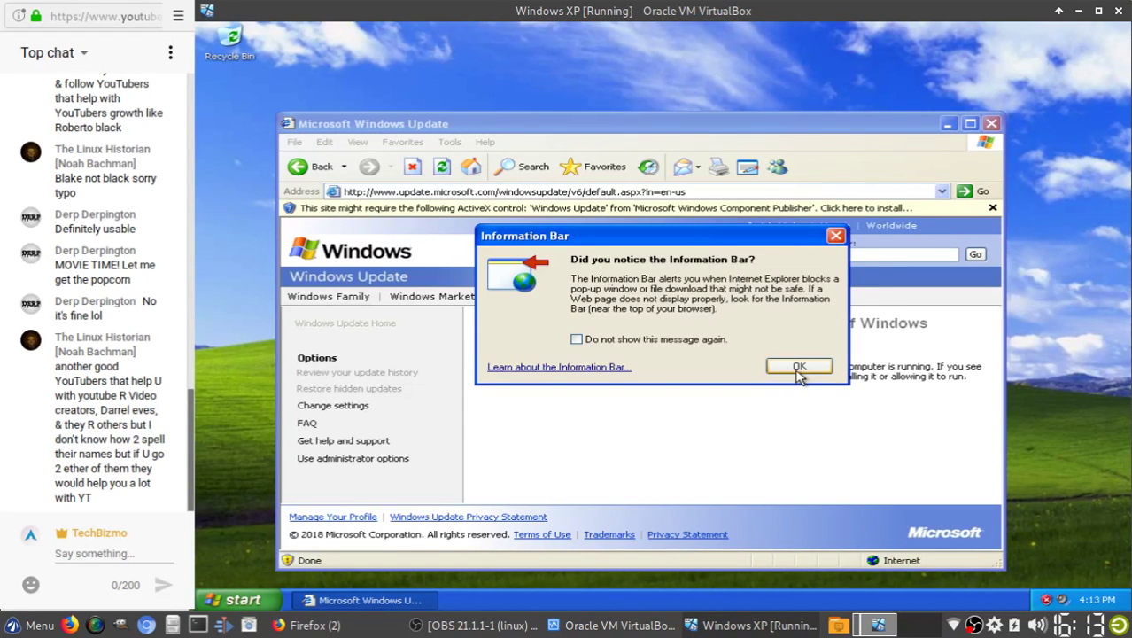
pyautogui.click(799, 369)
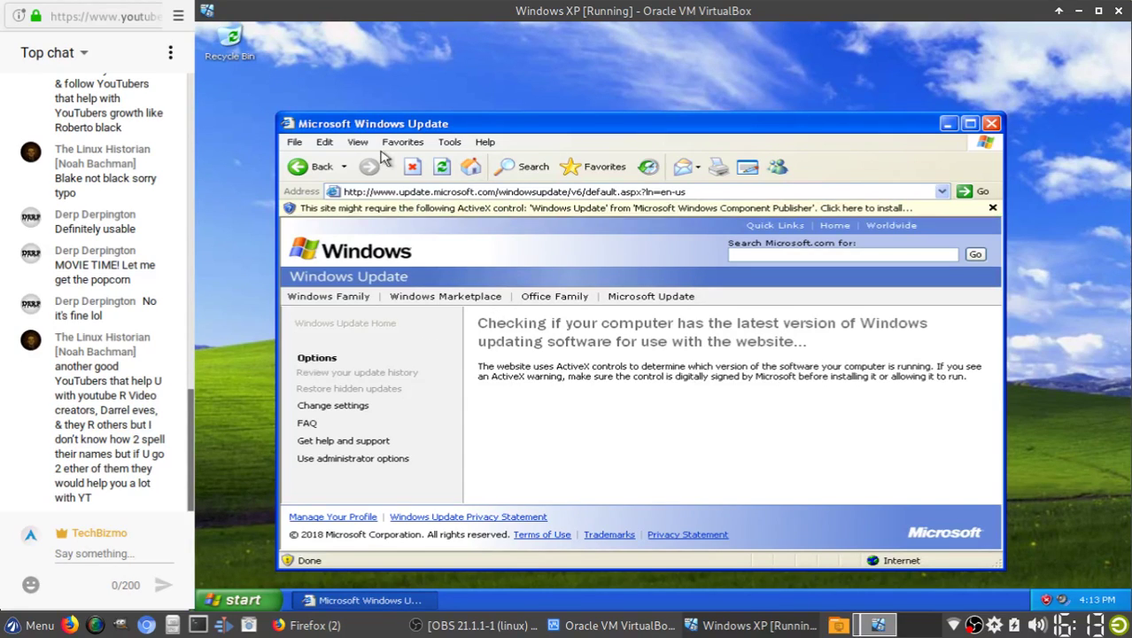
# Install the blocked Windows Update ActiveX control, open 32-bit Internet Explorer, then close both failed windows
pyautogui.click(852, 211)
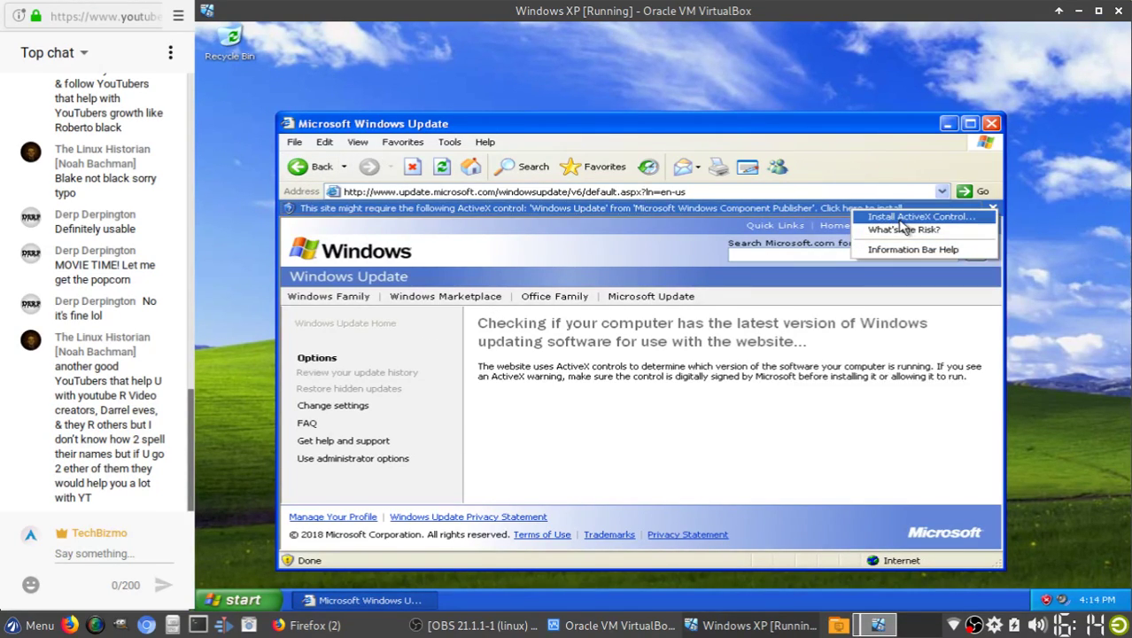
pyautogui.click(741, 447)
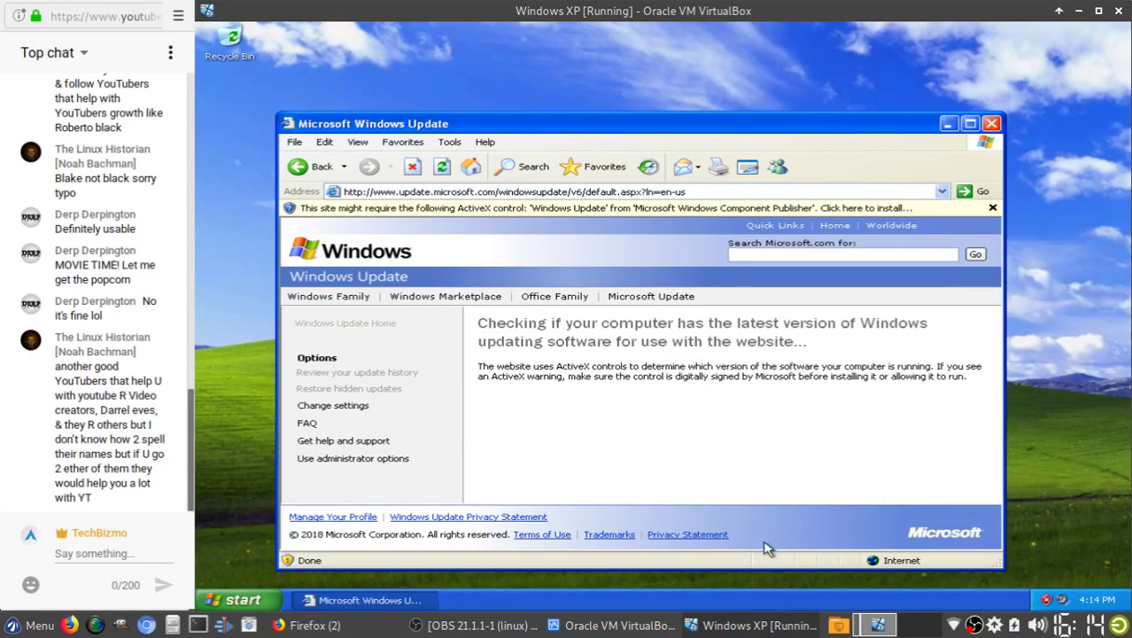
pyautogui.click(909, 209)
pyautogui.click(929, 214)
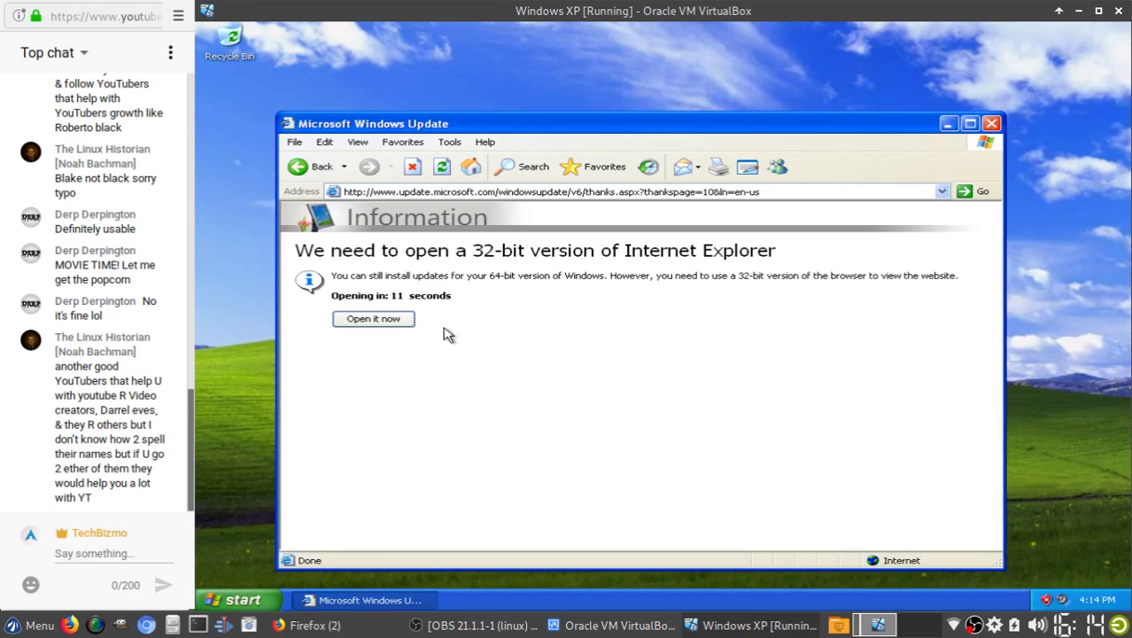
pyautogui.click(373, 320)
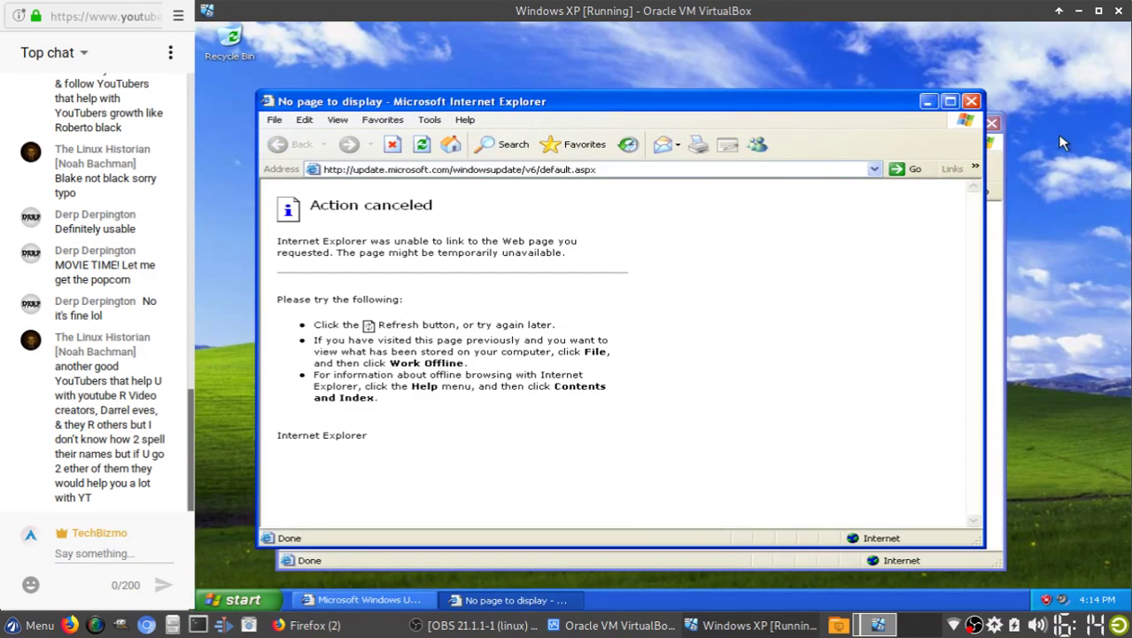
pyautogui.click(971, 102)
pyautogui.click(991, 123)
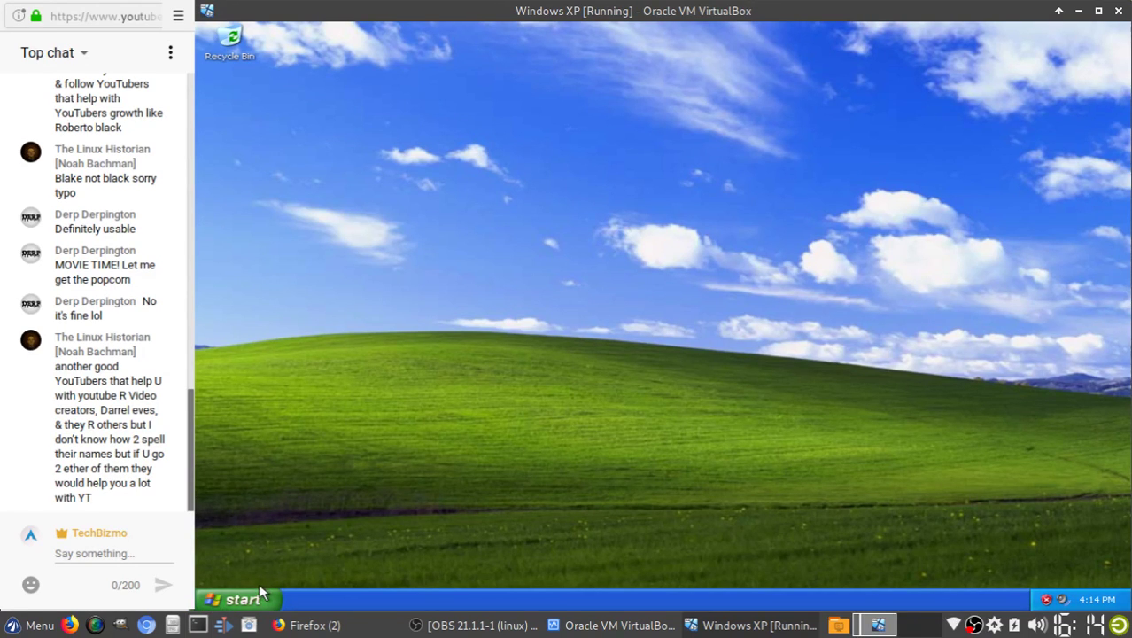
# Bring the host's 'Live Dashboard - YouTube' Firefox window to the front
pyautogui.click(227, 600)
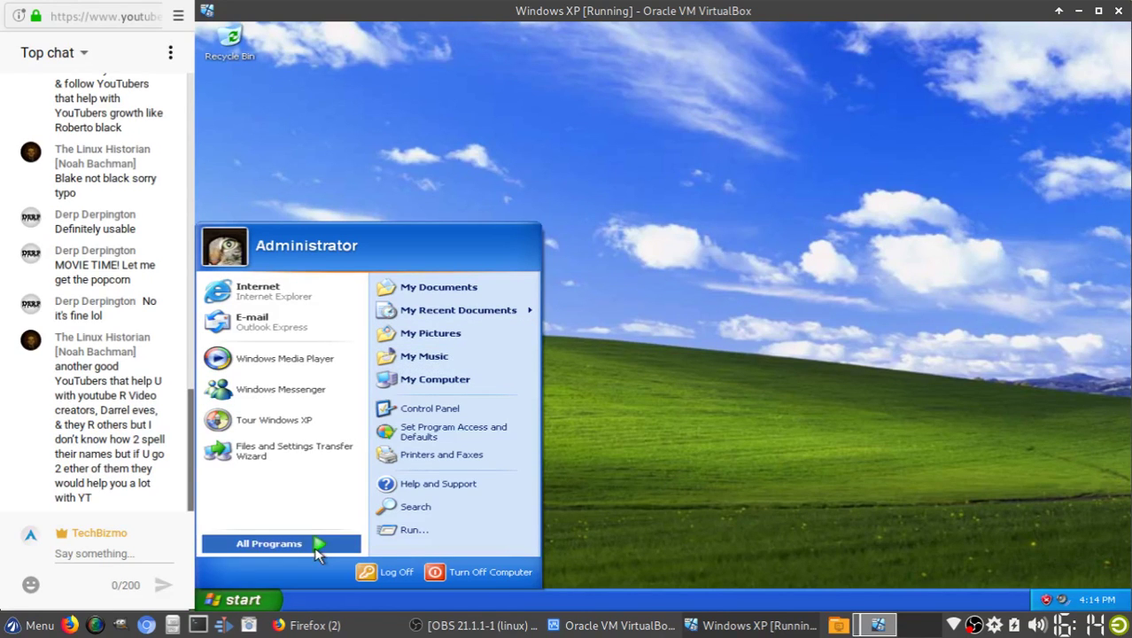
pyautogui.moveTo(314, 547)
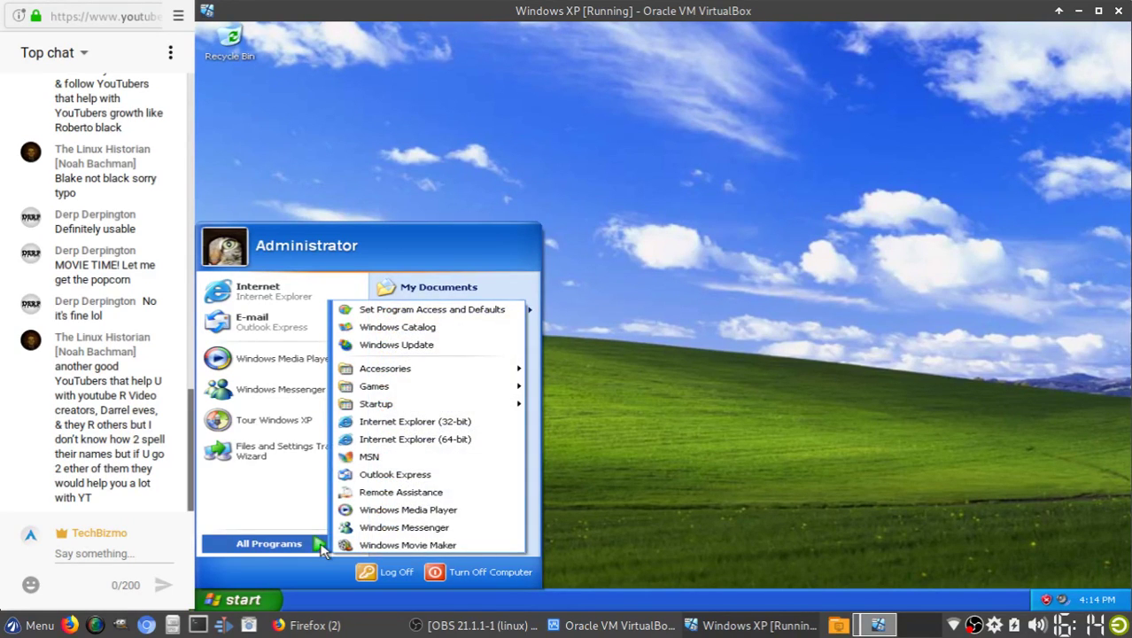
pyautogui.click(359, 629)
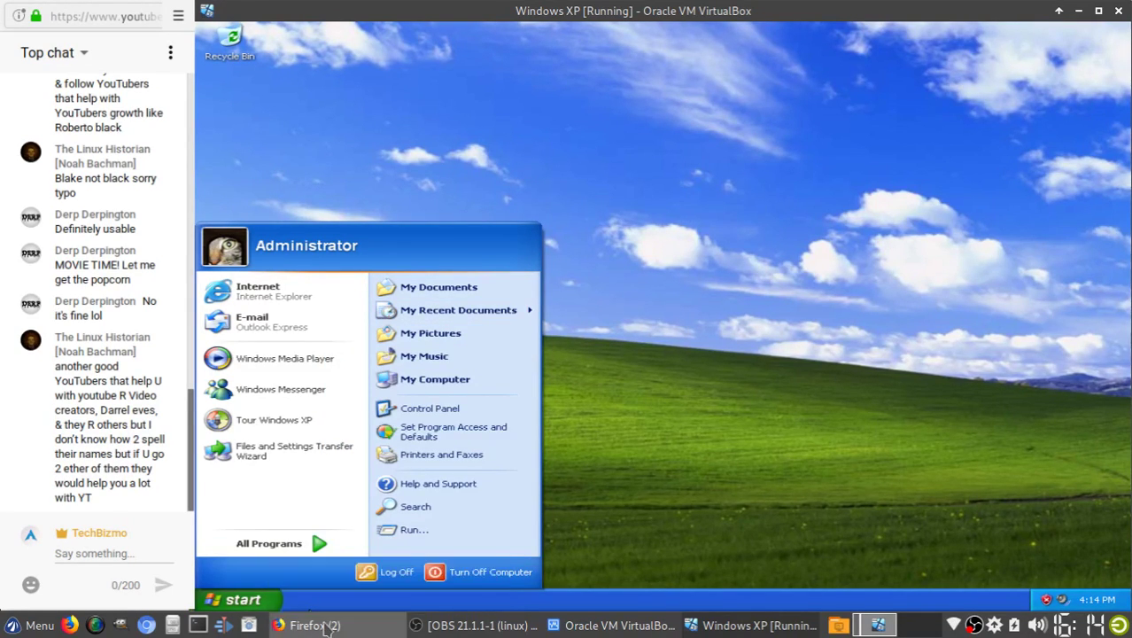
pyautogui.click(337, 600)
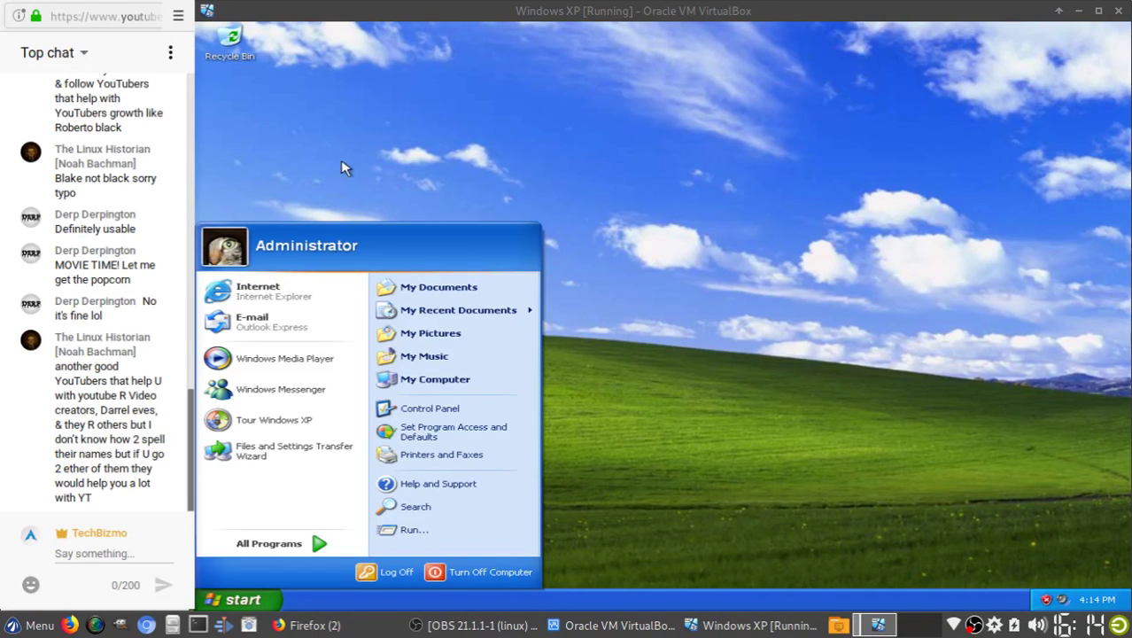
pyautogui.click(310, 625)
pyautogui.click(310, 626)
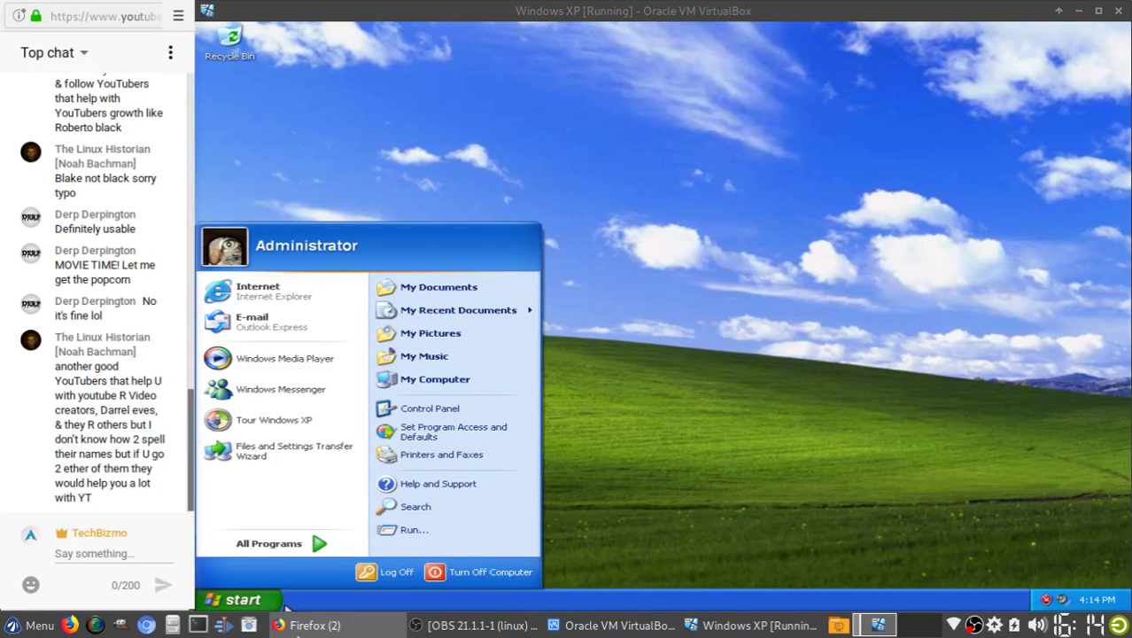
pyautogui.click(310, 626)
pyautogui.click(330, 601)
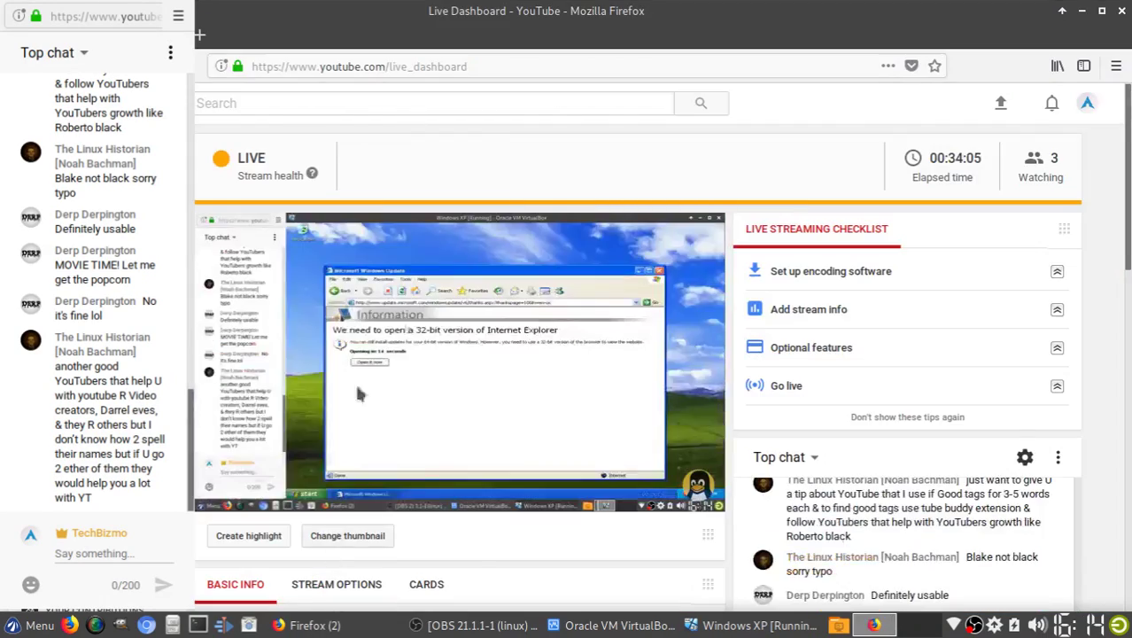
# In a new tab, search Google for 'google chrome'
pyautogui.click(201, 34)
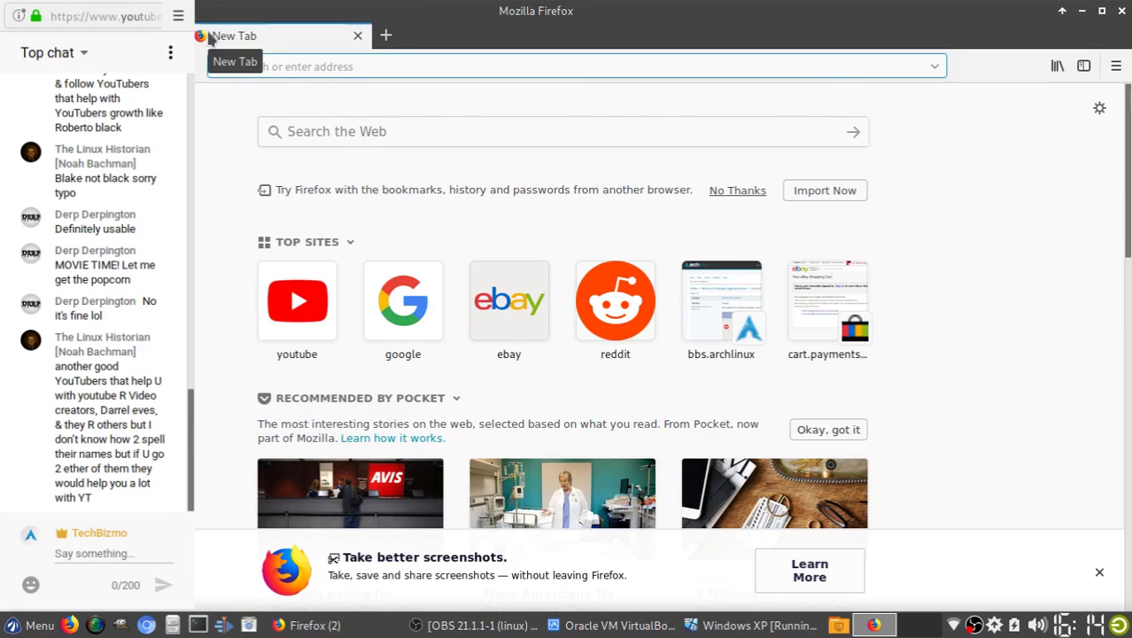
pyautogui.write('google.com/')
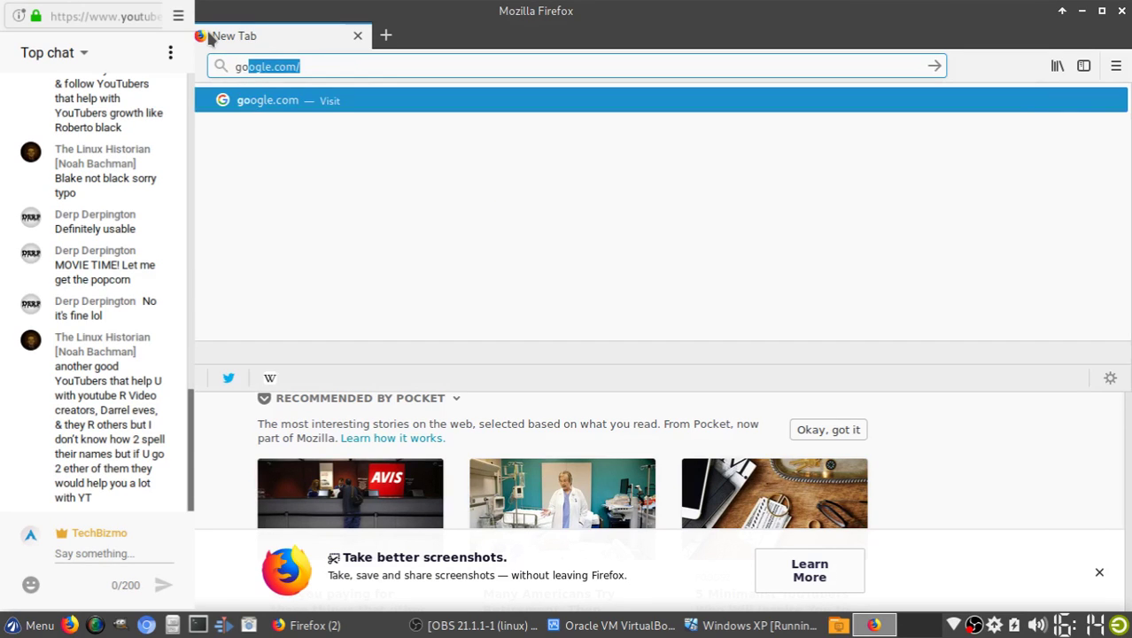
pyautogui.press('Return')
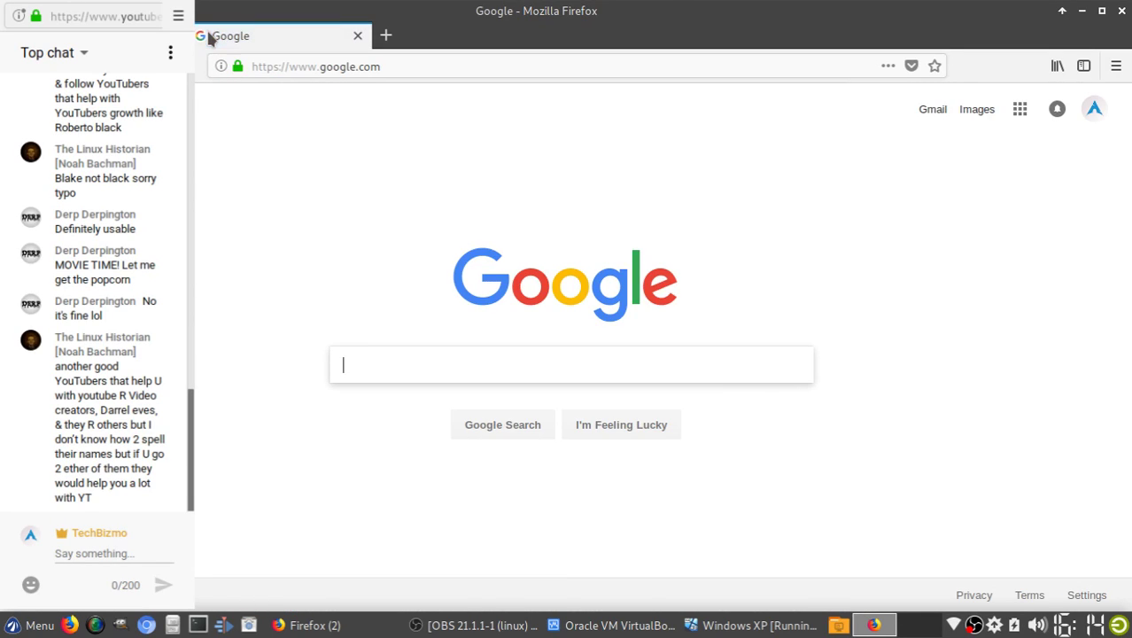
pyautogui.write('google chrome')
pyautogui.press('Return')
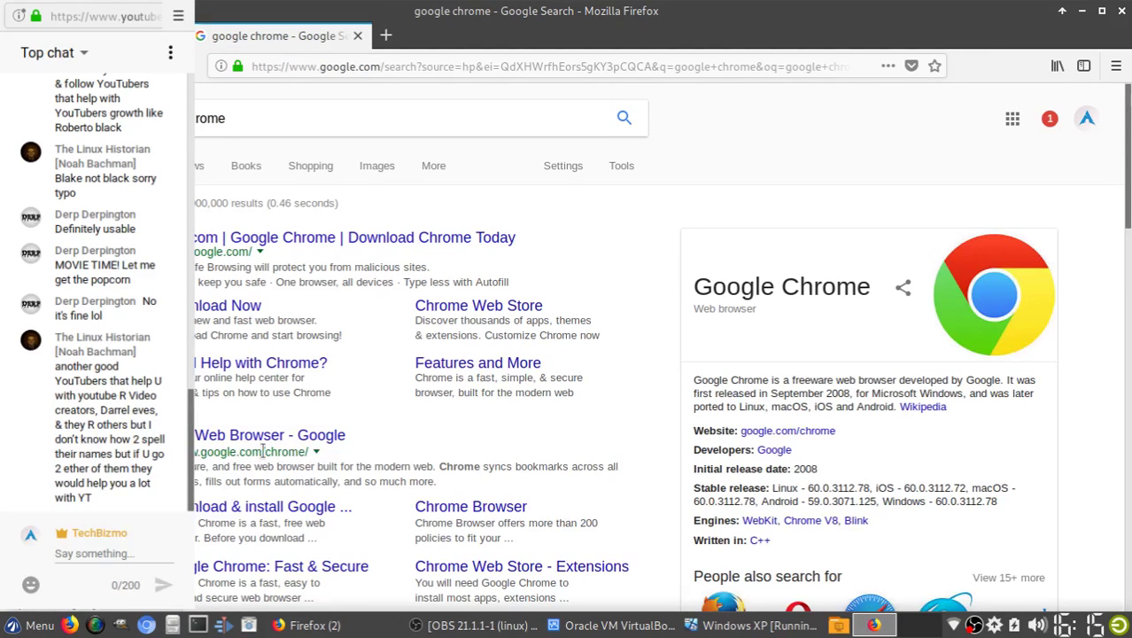
# Open the Chrome result's Linux download dialog, close it, and return to the search results
pyautogui.click(337, 241)
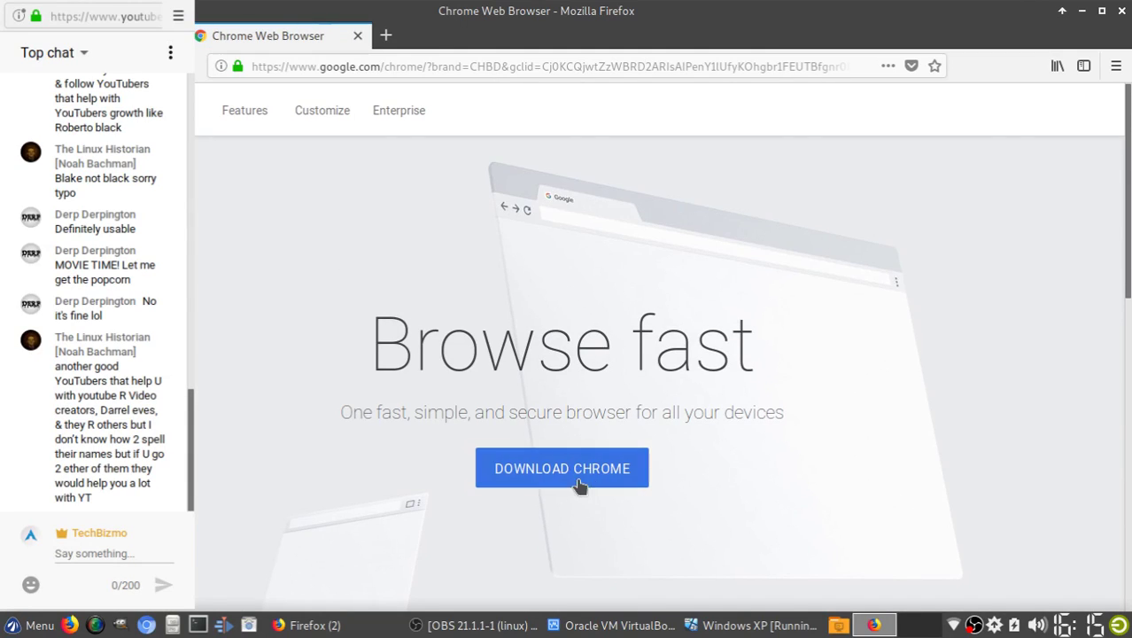
pyautogui.click(576, 478)
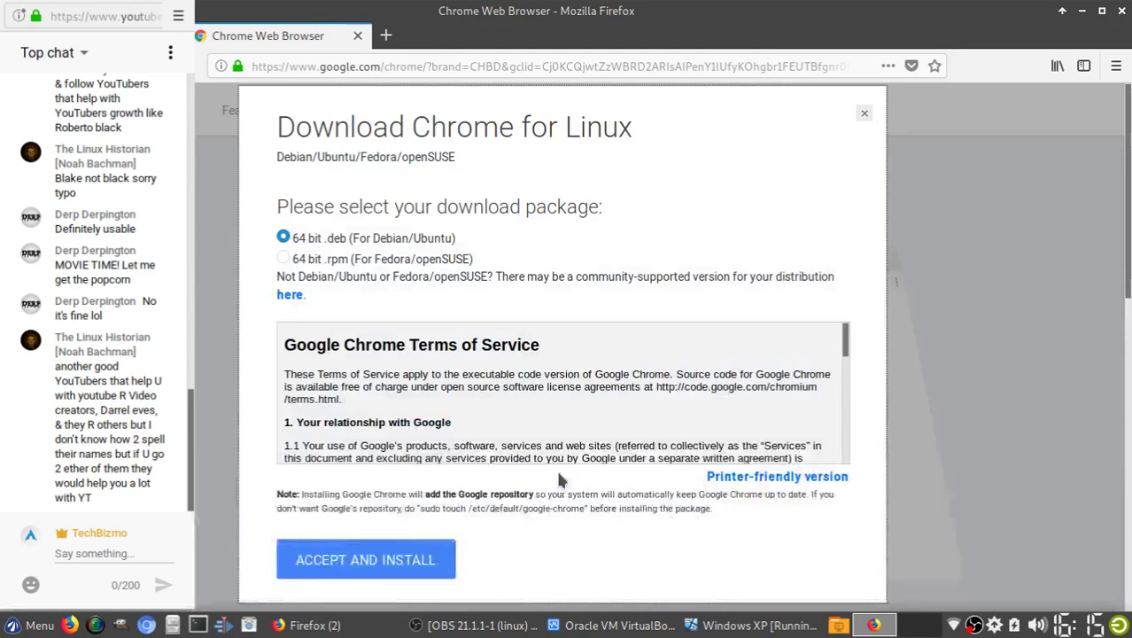
pyautogui.scroll(-5, 347, 295)
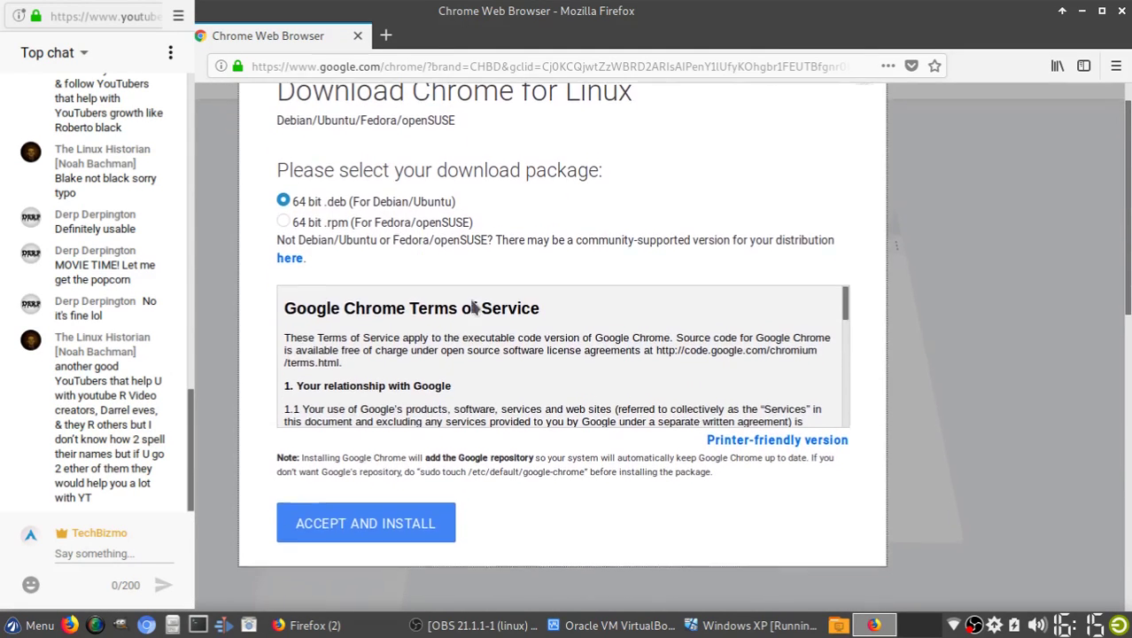
pyautogui.moveTo(848, 122); pyautogui.dragTo(871, 412)
pyautogui.scroll(5, 870, 412)
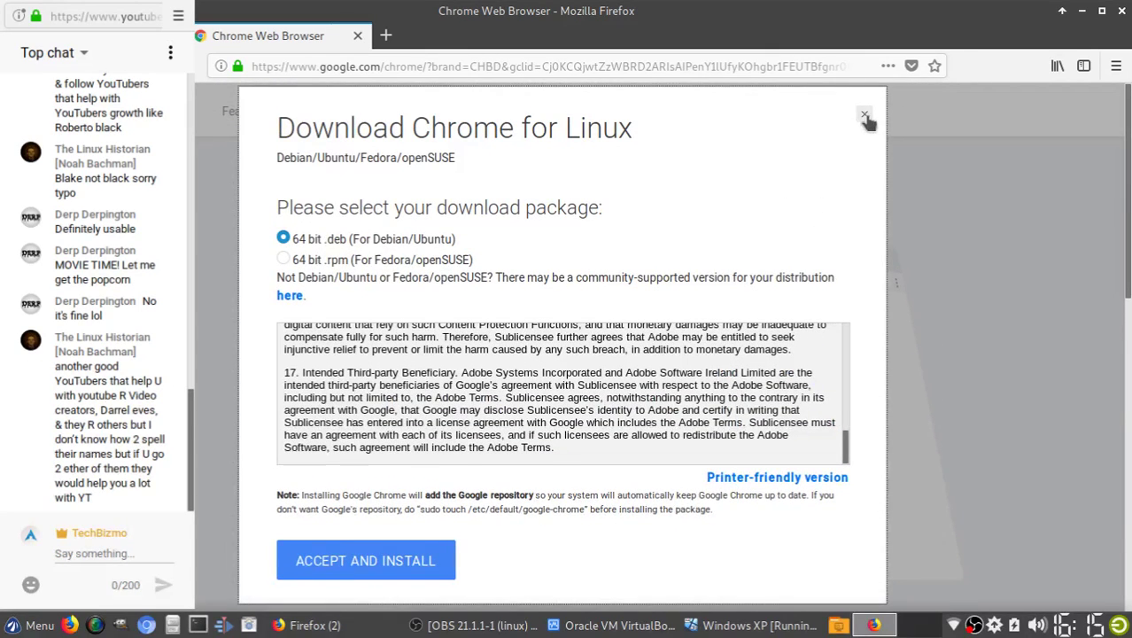
pyautogui.click(865, 116)
pyautogui.scroll(-10, 622, 404)
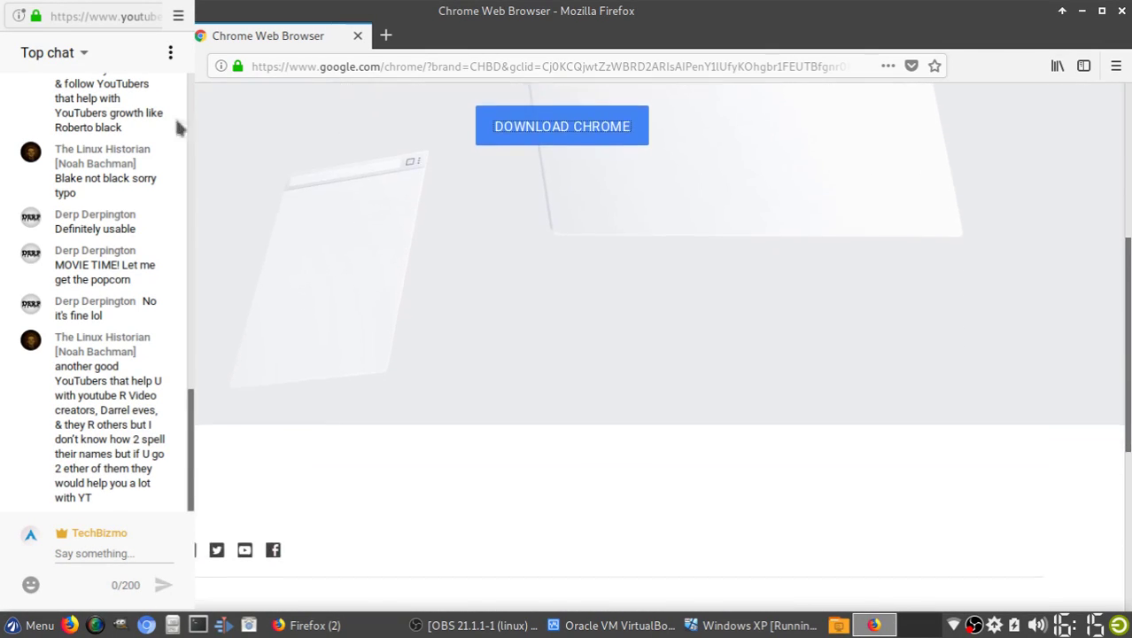
pyautogui.hotkey('alt', 'Left')
# Change the Google query to 'google chrome for windows' and run it
pyautogui.click(279, 116)
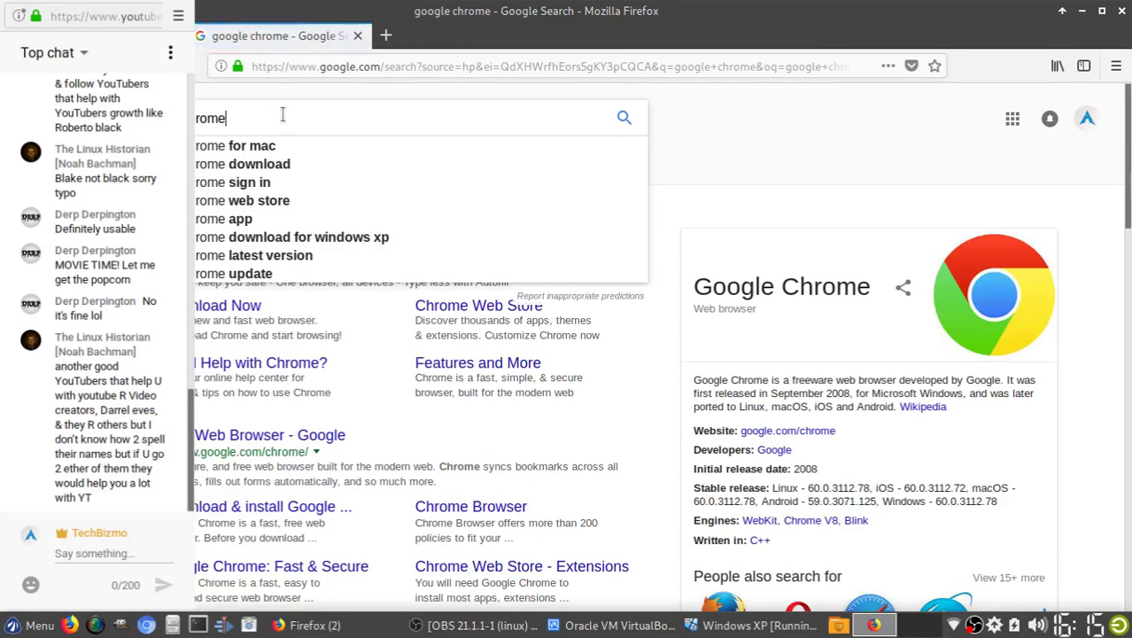
pyautogui.write('fro')
pyautogui.press('BackSpace')
pyautogui.press('BackSpace')
pyautogui.write('or')
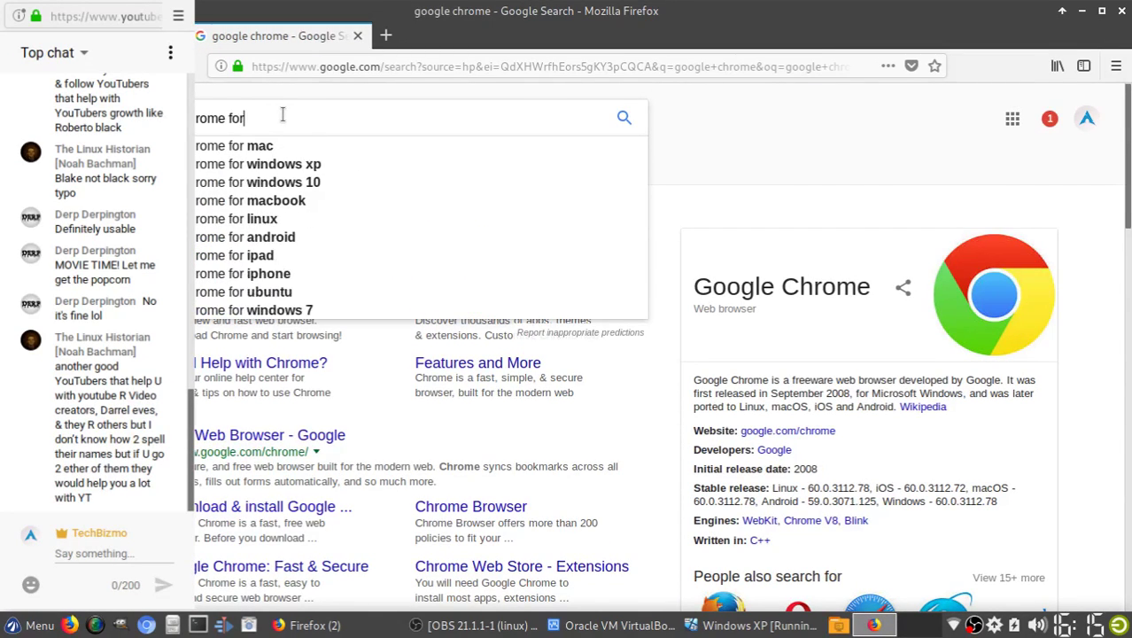
pyautogui.write(' widno')
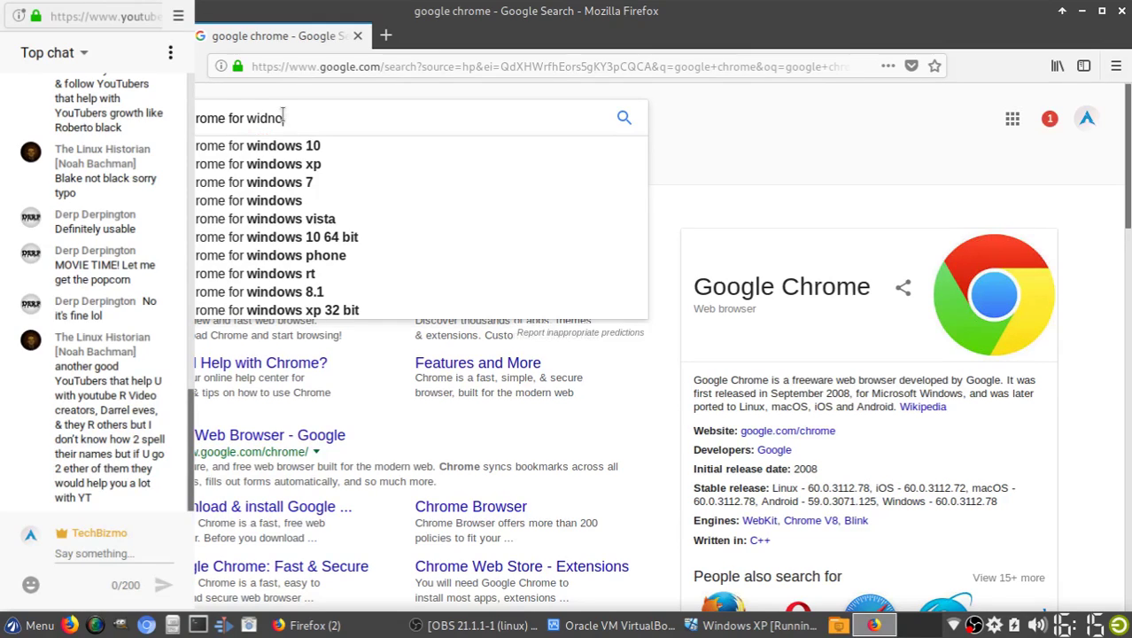
pyautogui.press('BackSpace')
pyautogui.press('BackSpace')
pyautogui.press('BackSpace')
pyautogui.write('ndows')
pyautogui.press('Return')
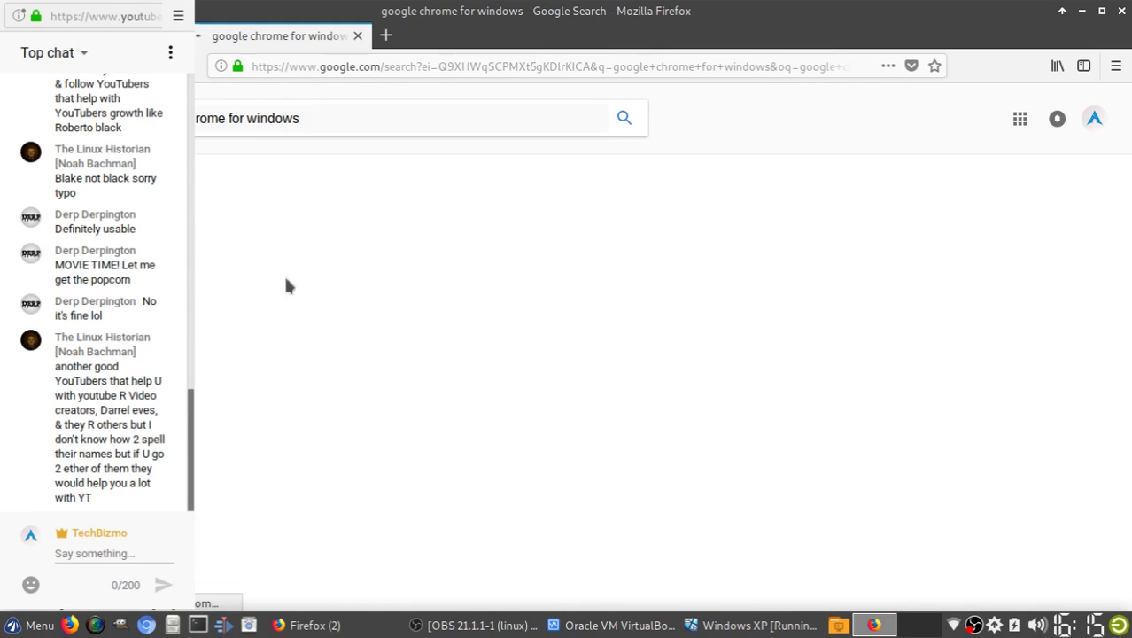
pyautogui.click(501, 631)
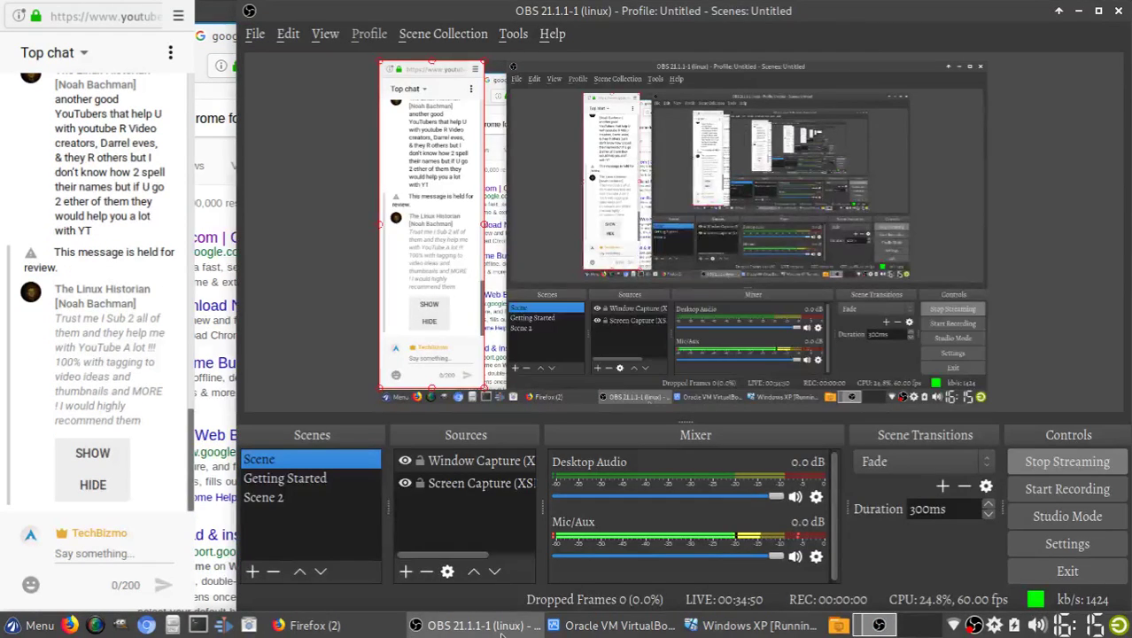
pyautogui.click(501, 631)
pyautogui.click(310, 626)
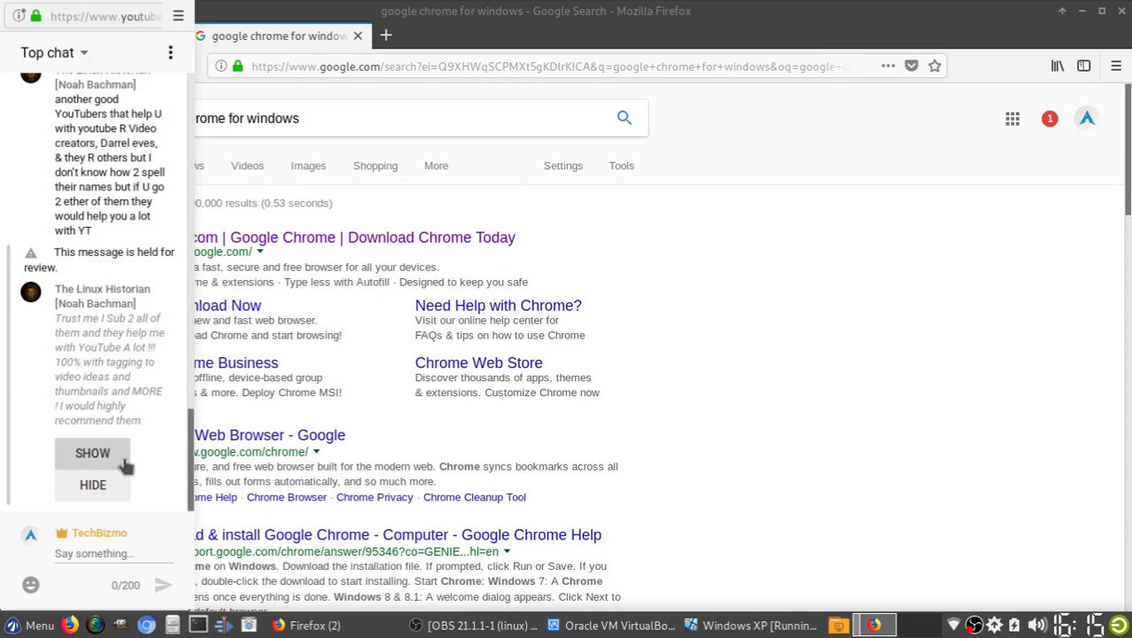
# Reveal the held chat message, then view and close the Chrome result's download dialog
pyautogui.click(93, 453)
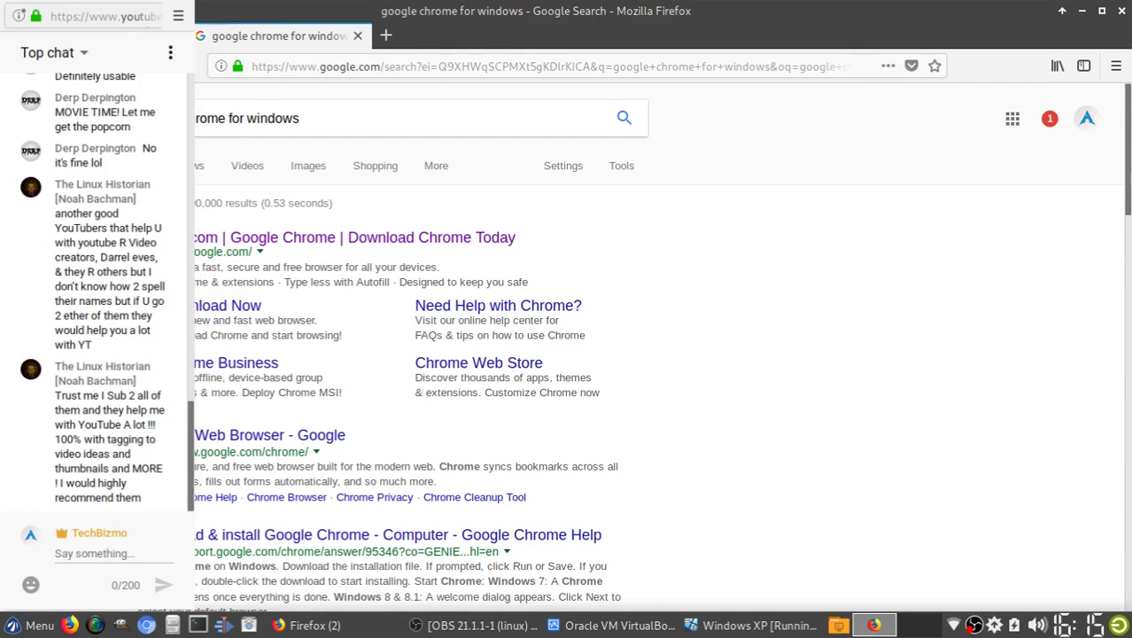
pyautogui.scroll(-1, 264, 266)
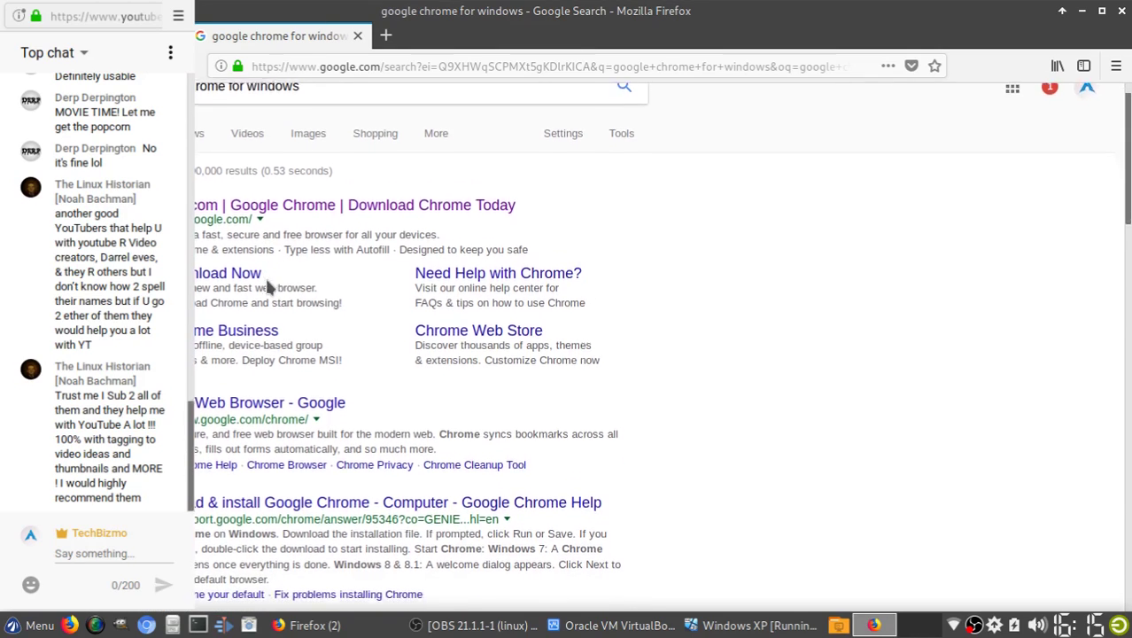
pyautogui.click(270, 389)
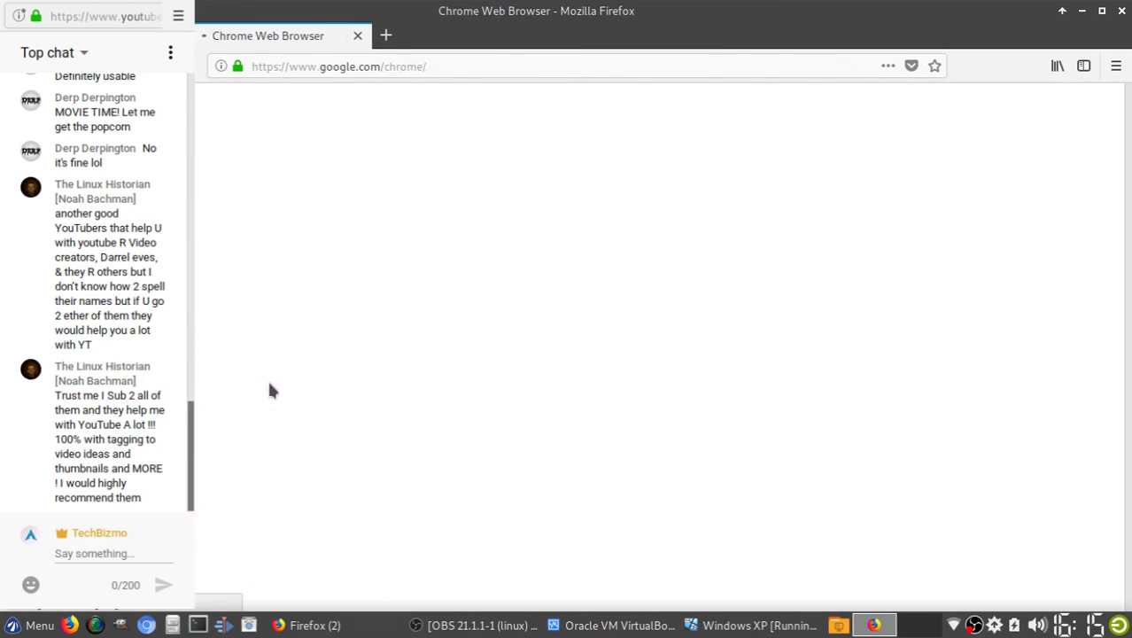
pyautogui.click(553, 471)
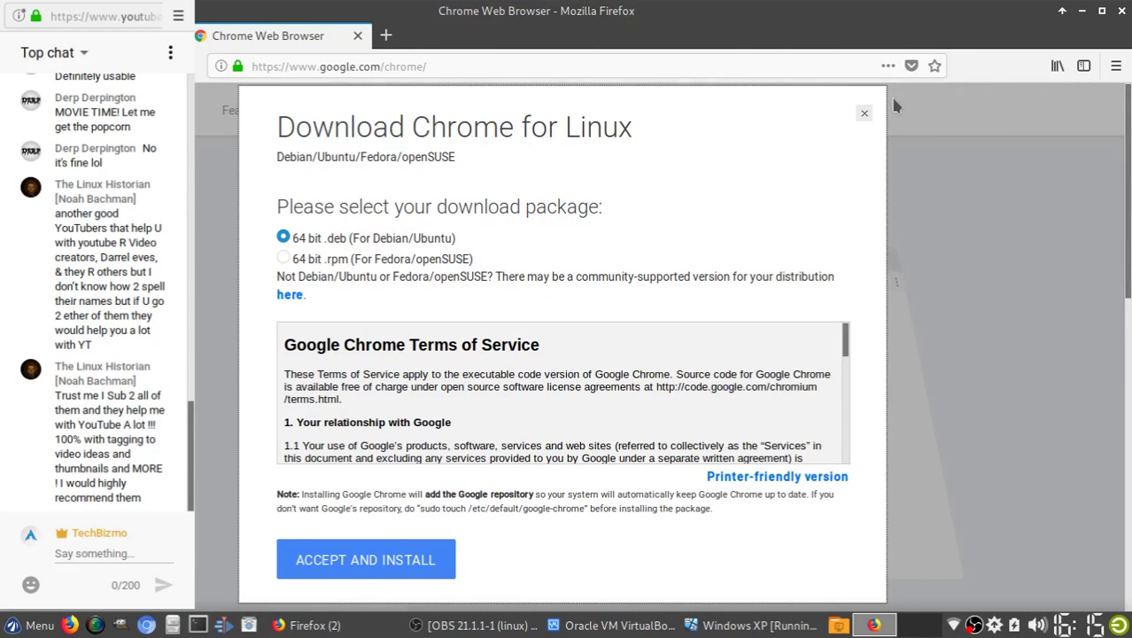
pyautogui.click(865, 113)
pyautogui.hotkey('alt', 'Left')
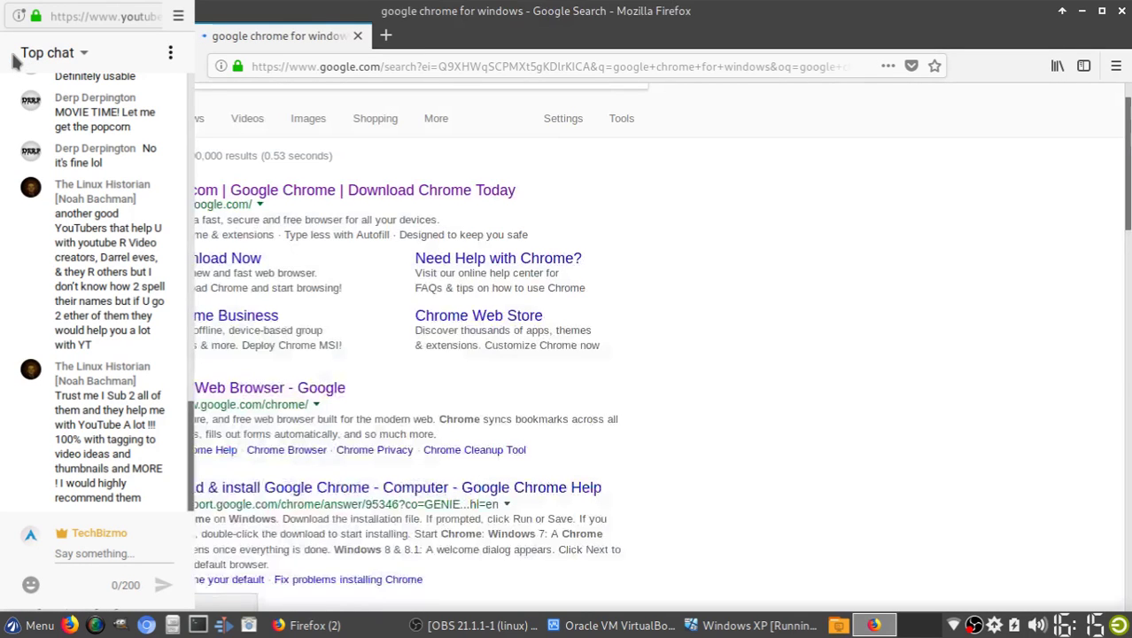
# Try the Download Now result, then open the 'Download & install Google Chrome' help article
pyautogui.click(220, 260)
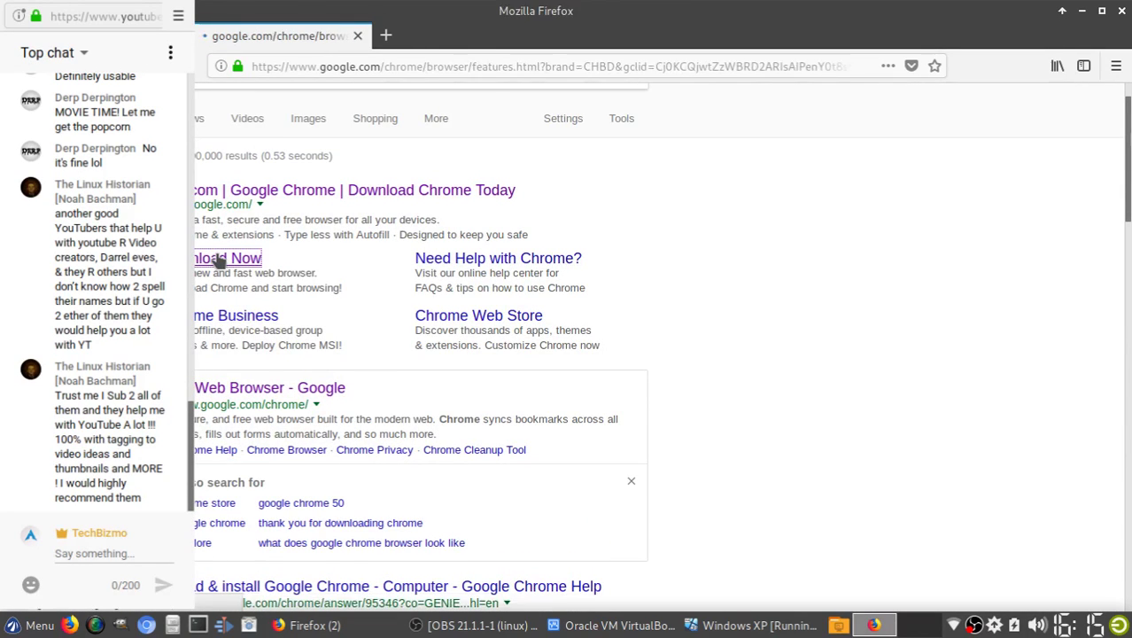
pyautogui.click(254, 410)
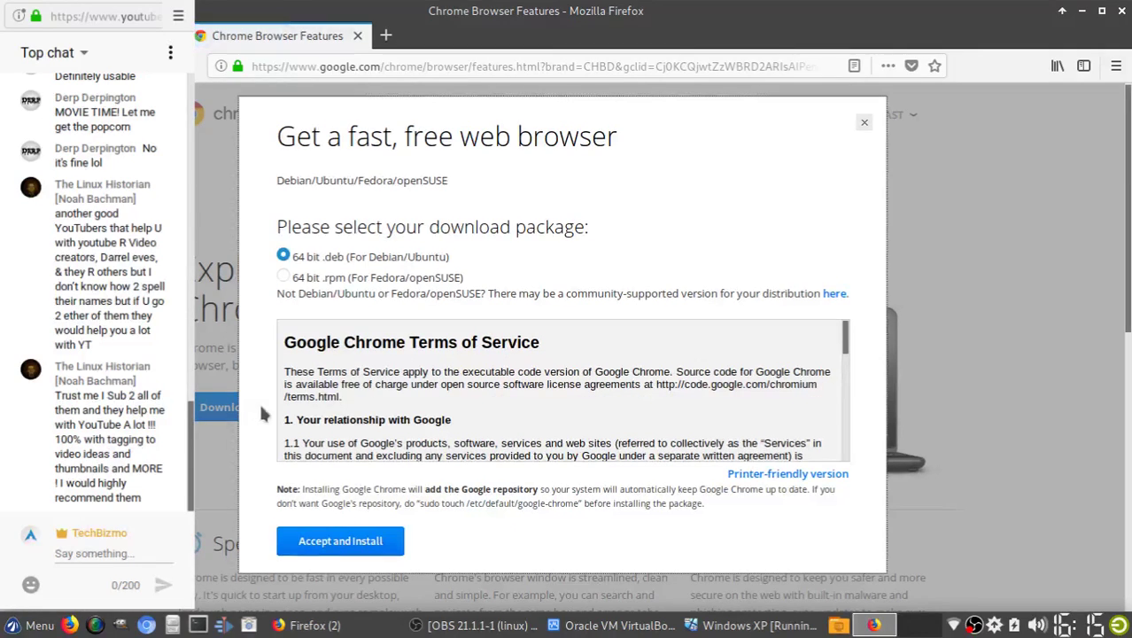
pyautogui.scroll(-5, 365, 417)
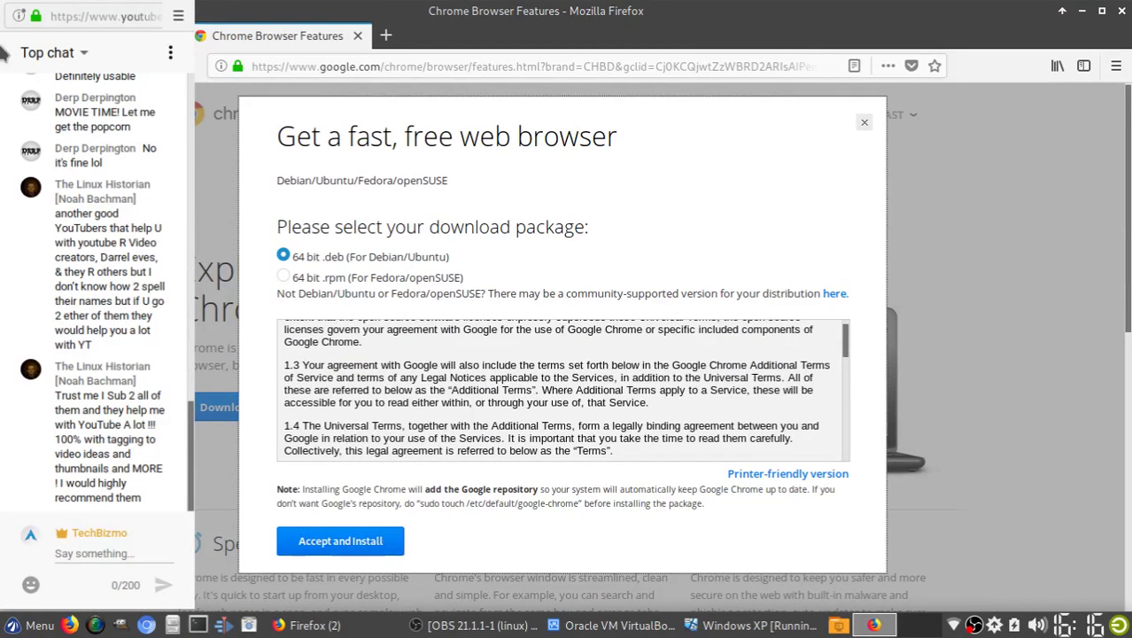
pyautogui.hotkey('alt', 'Left')
pyautogui.scroll(-2, 250, 456)
pyautogui.scroll(-3, 323, 472)
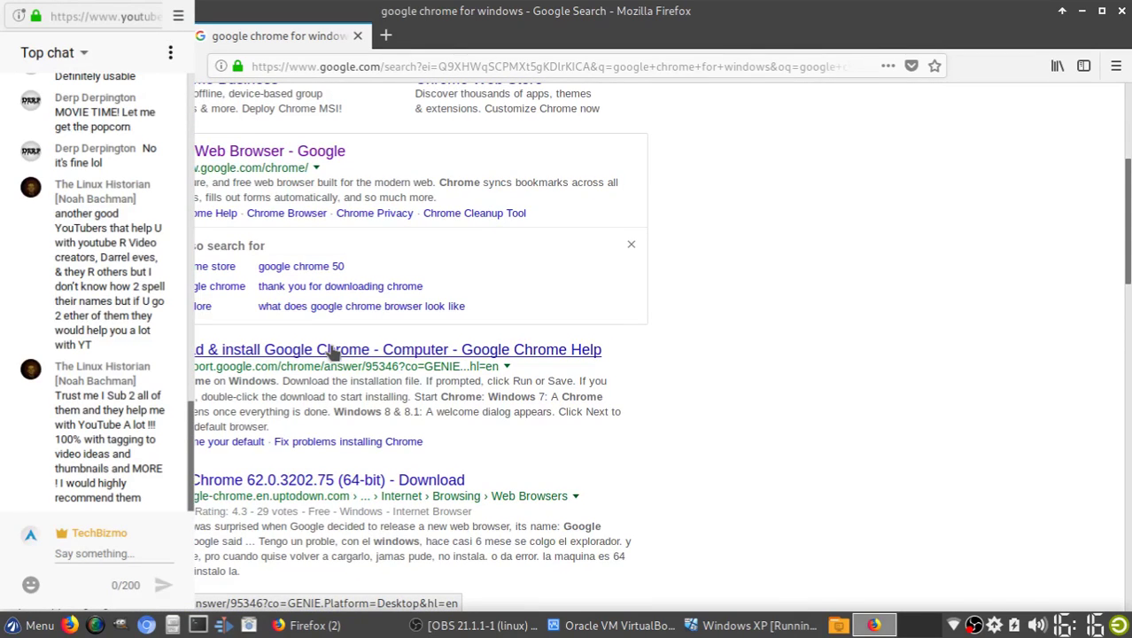
pyautogui.click(332, 351)
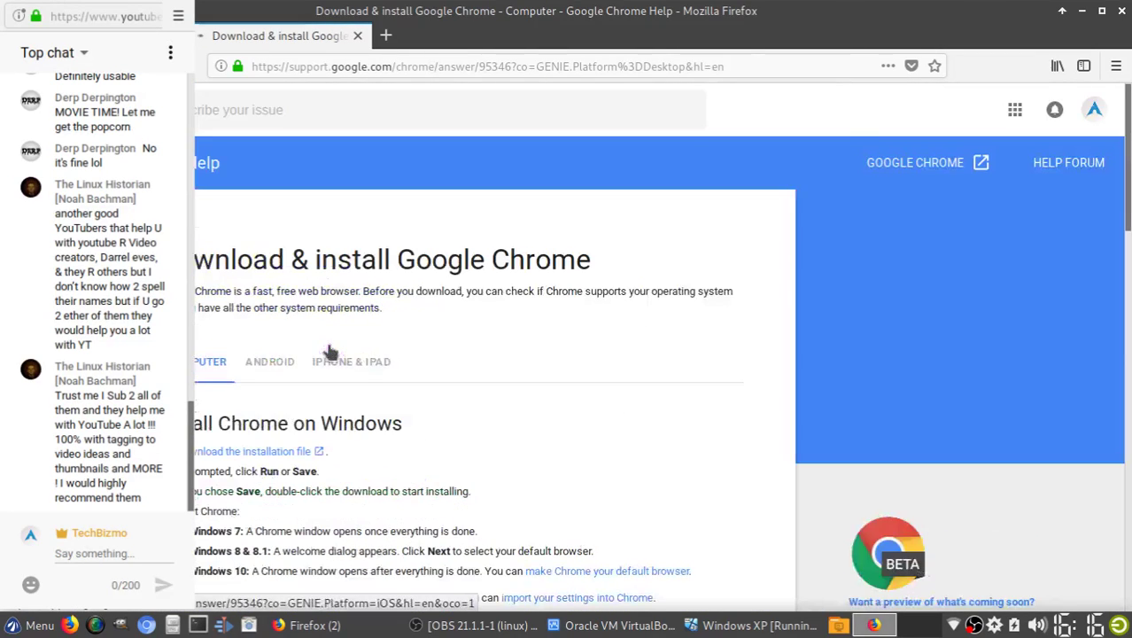
# Return to the 'google chrome for windows' results and open the Softonic Chrome download result
pyautogui.scroll(-10, 329, 344)
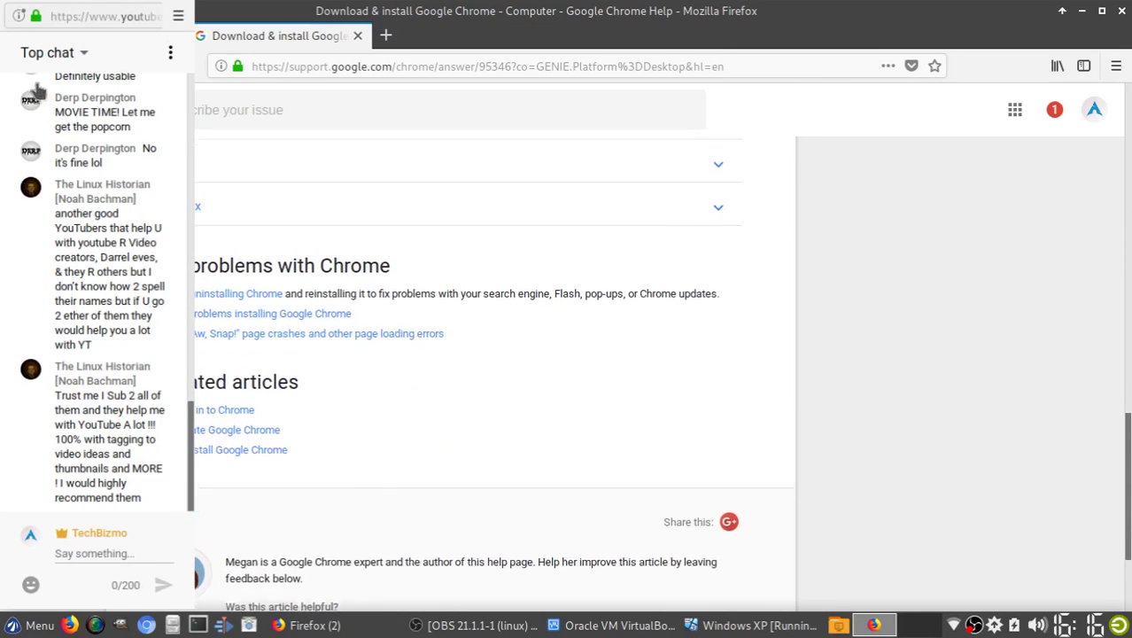
pyautogui.hotkey('alt', 'Left')
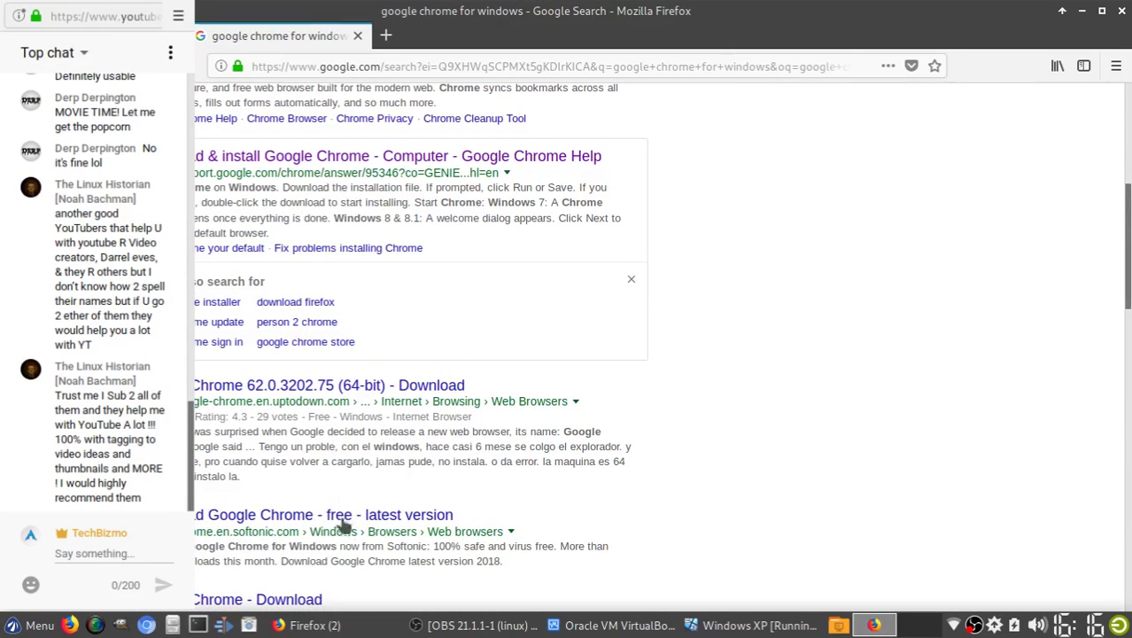
pyautogui.scroll(-2, 379, 525)
pyautogui.click(337, 427)
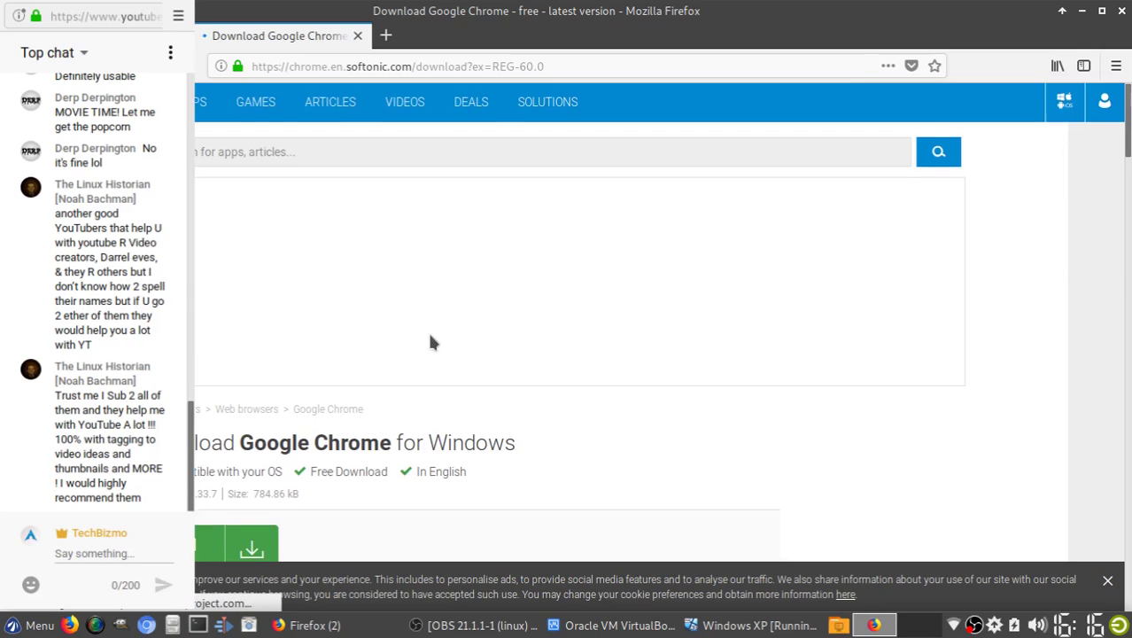
# Open and dismiss Chrome's download dialog, then close the Chrome and Softonic tabs
pyautogui.click(180, 352)
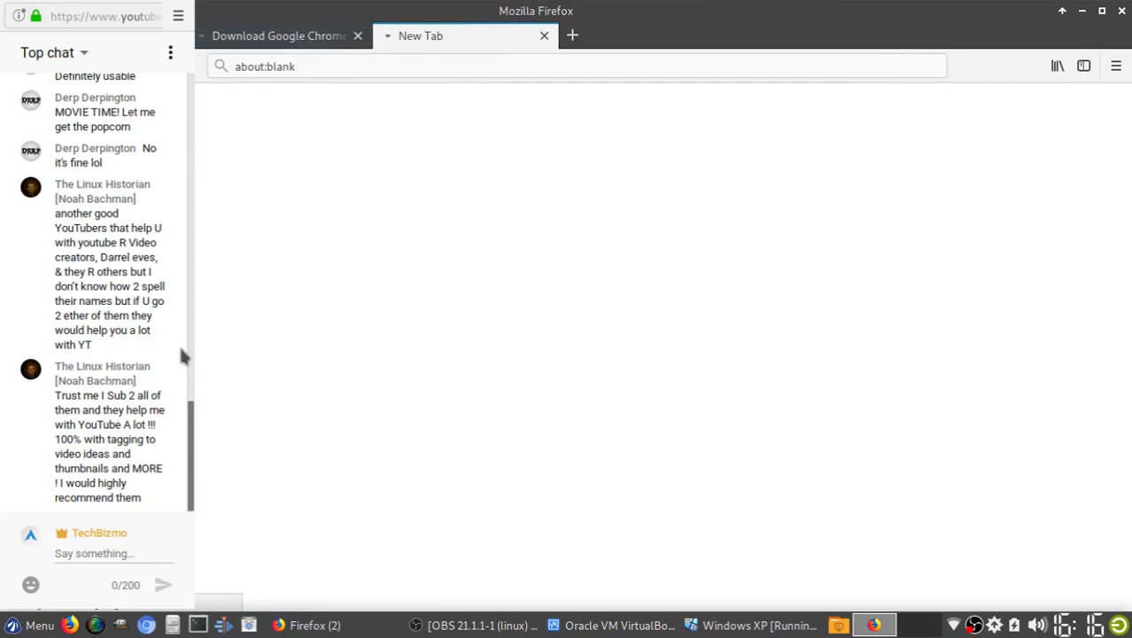
pyautogui.click(583, 471)
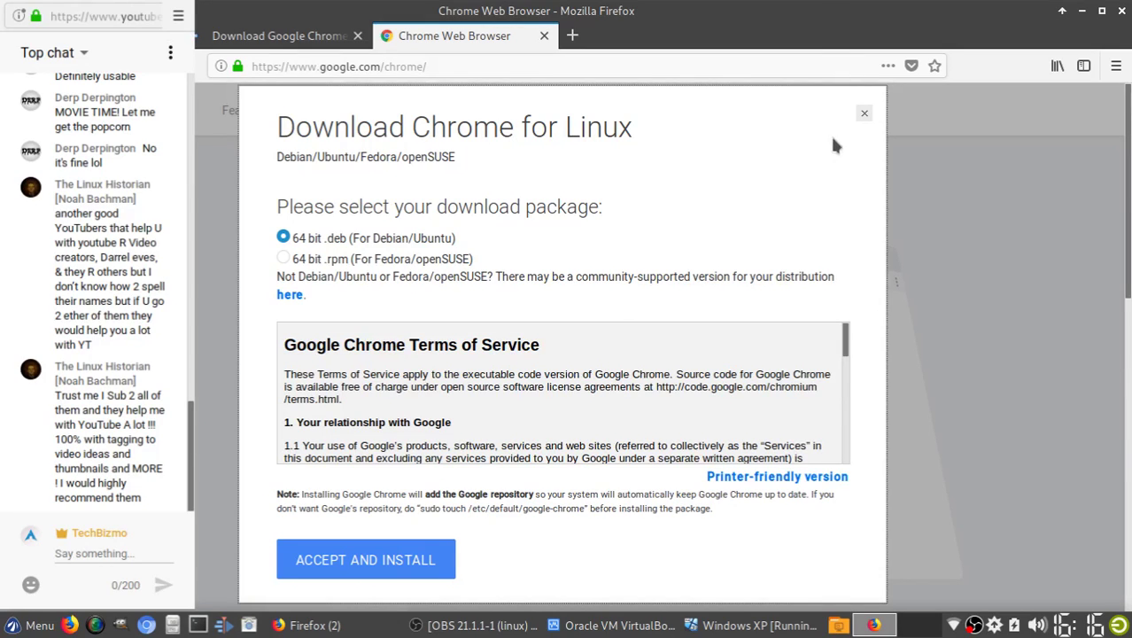
pyautogui.click(864, 117)
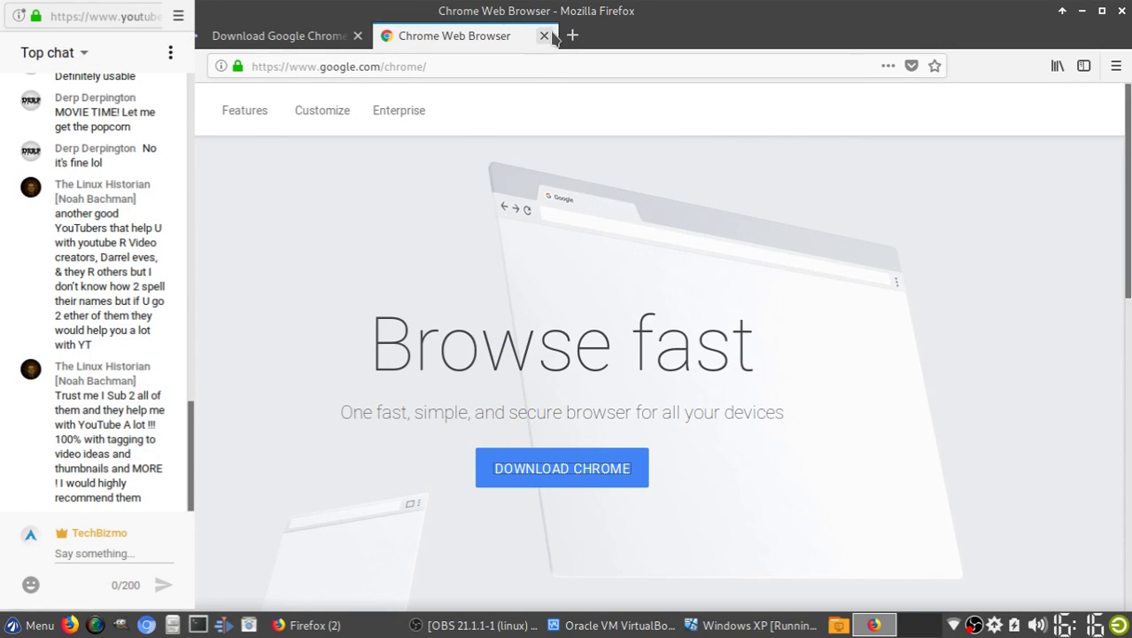
pyautogui.click(544, 35)
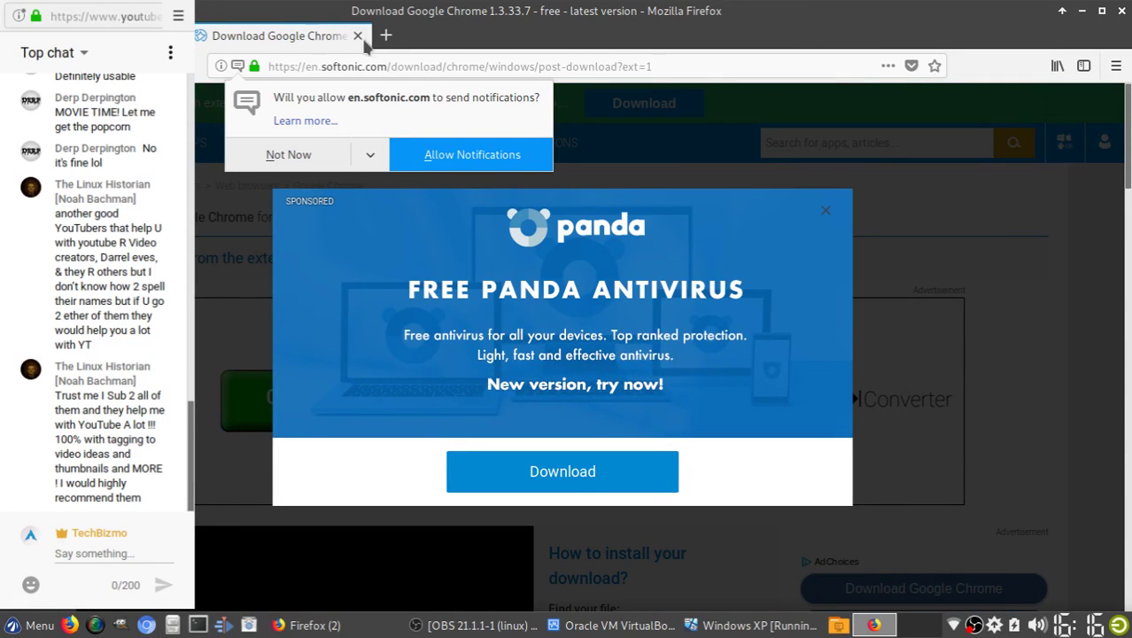
pyautogui.click(358, 35)
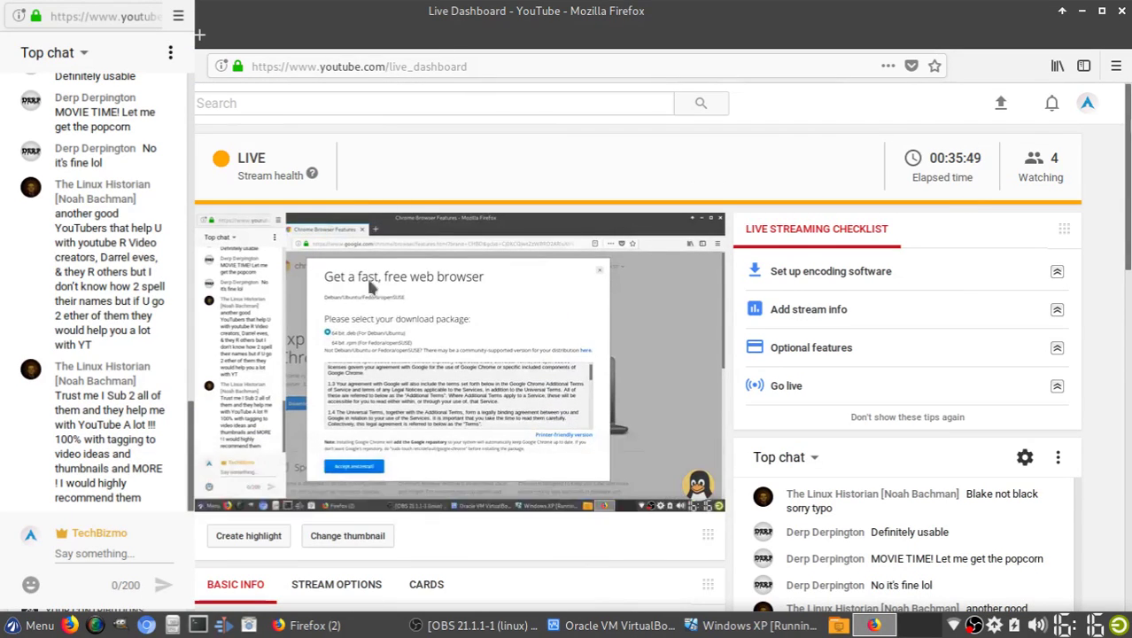
# Return to the Windows XP guest and open Printers and Faxes from the Start menu
pyautogui.click(759, 626)
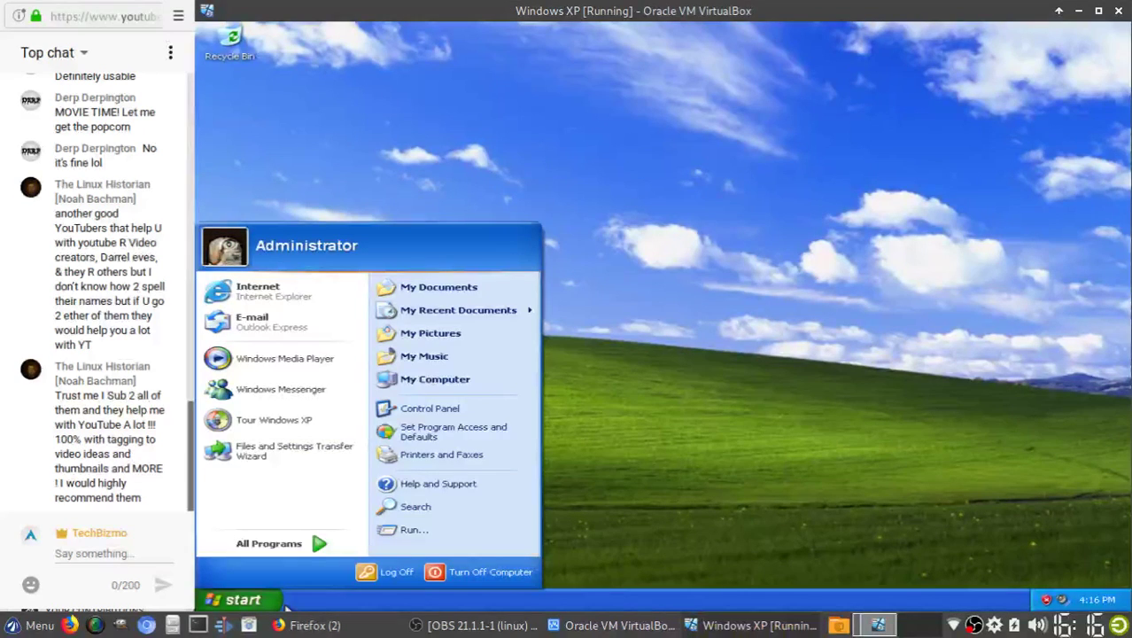
pyautogui.click(692, 227)
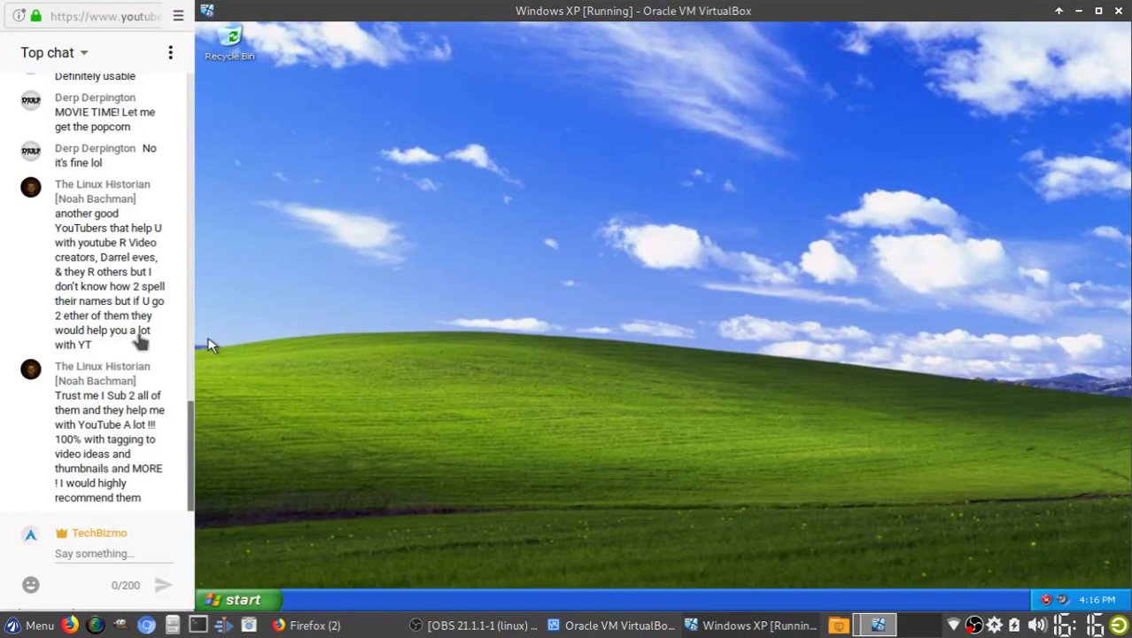
pyautogui.hotkey('alt', 'Tab')
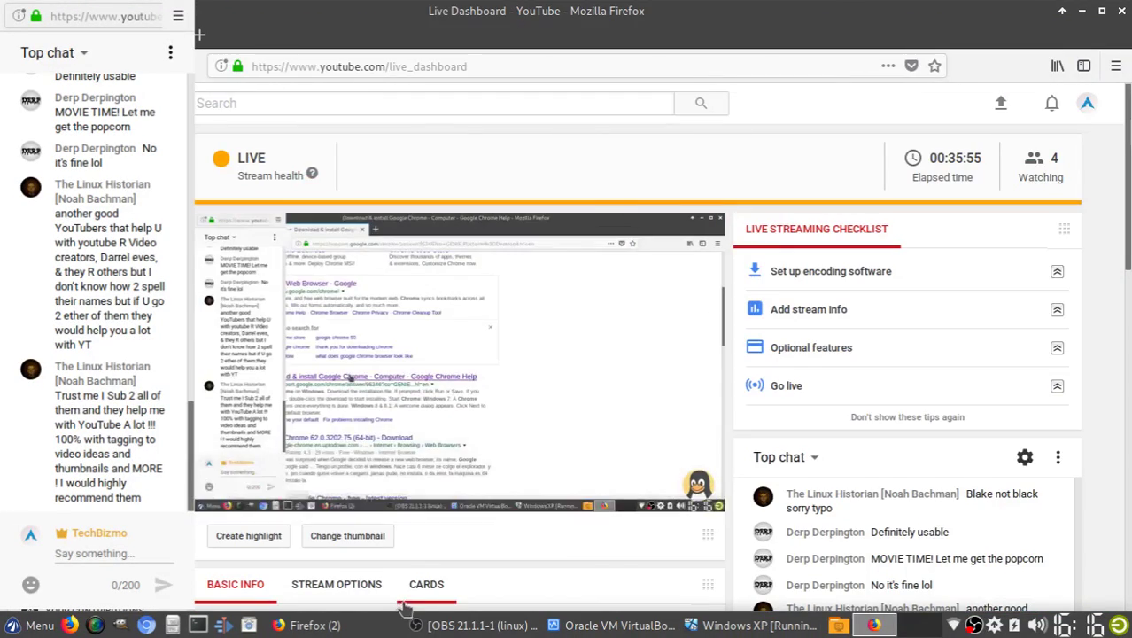
pyautogui.click(310, 625)
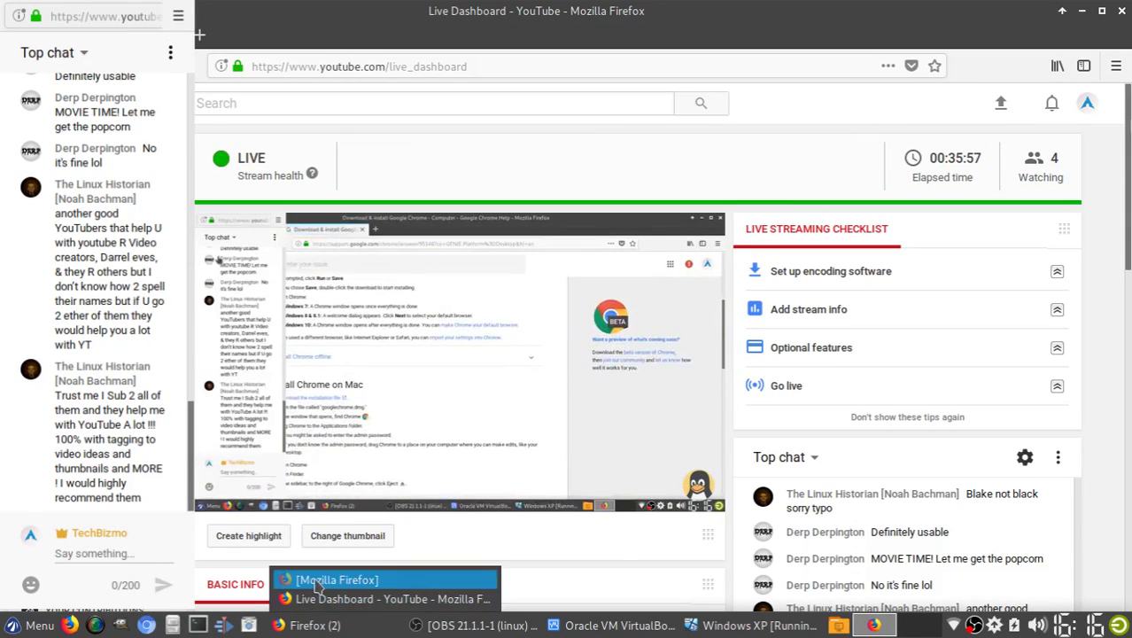
pyautogui.hotkey('alt', 'Tab')
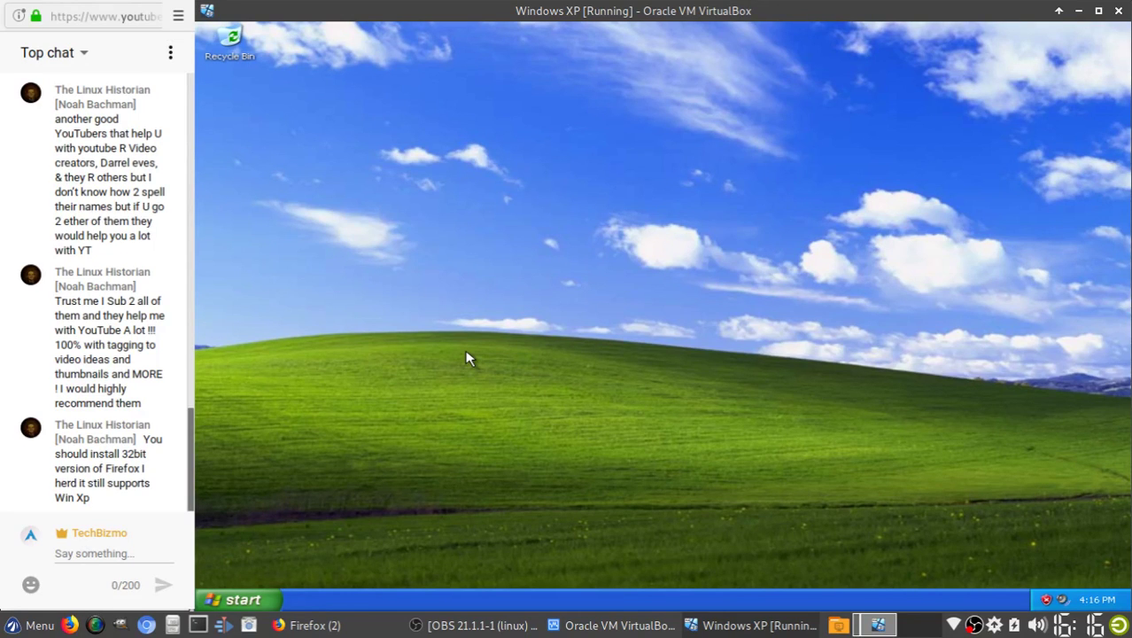
pyautogui.click(241, 600)
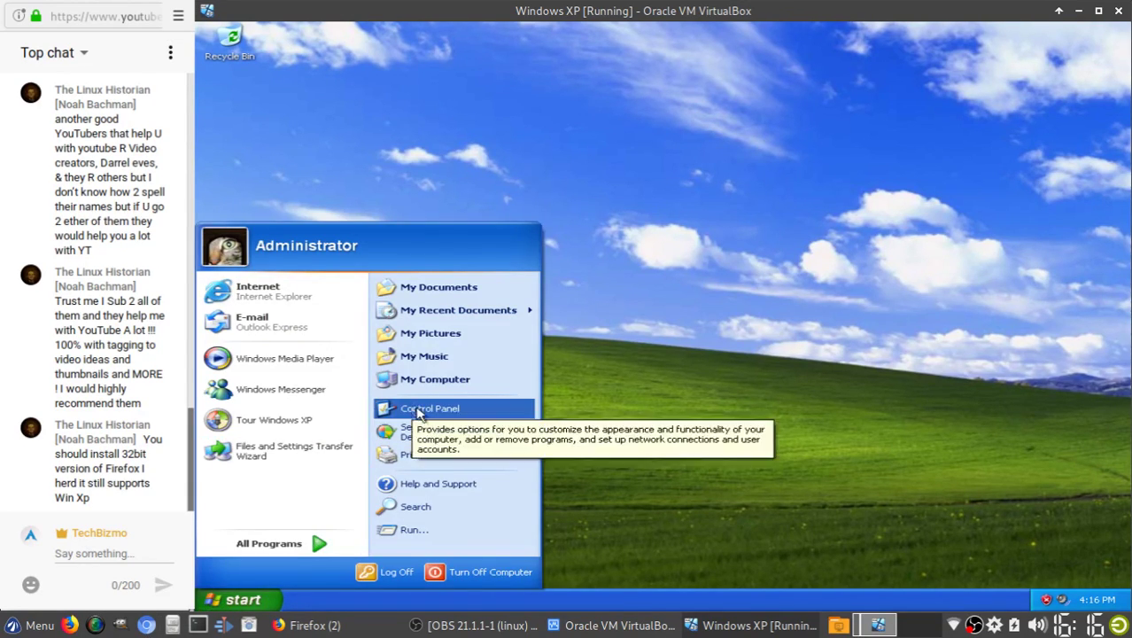
pyautogui.click(443, 455)
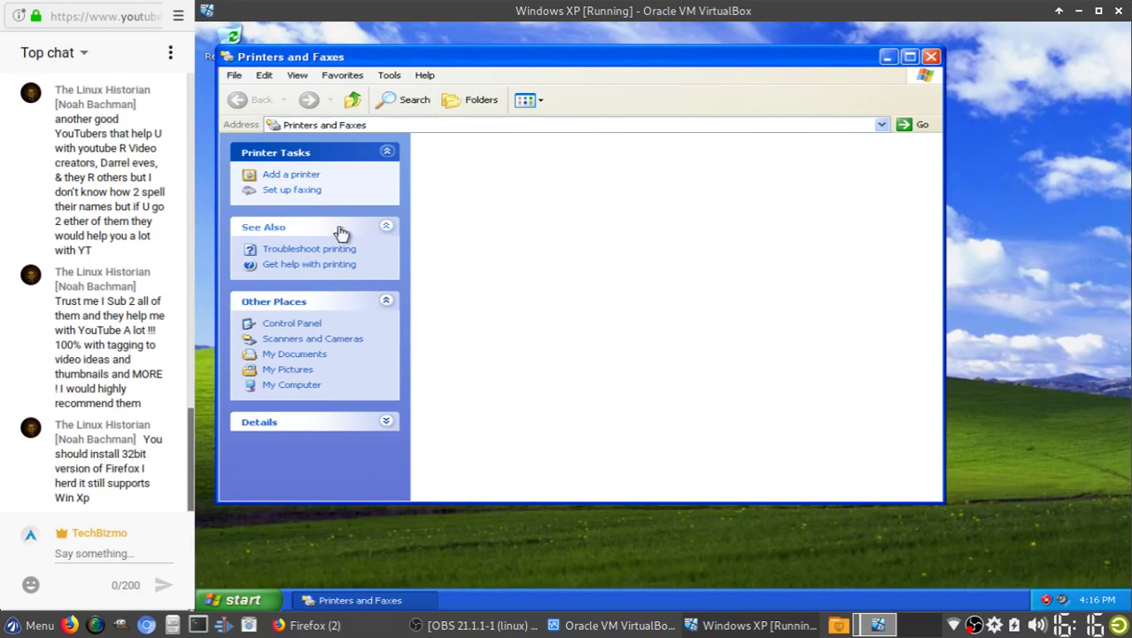
pyautogui.click(302, 180)
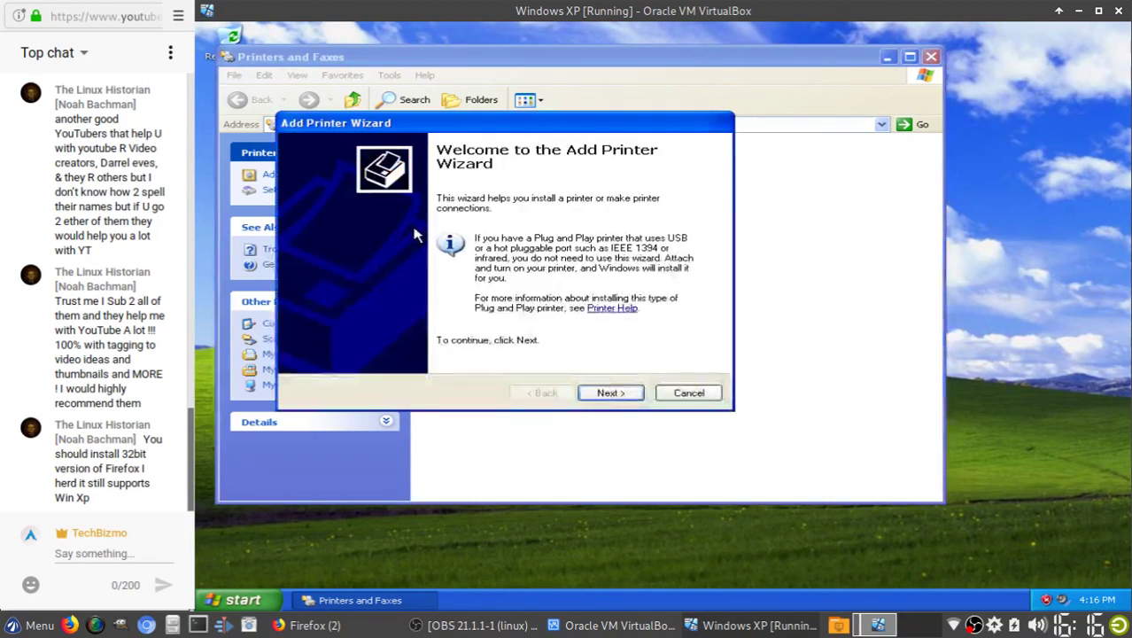
pyautogui.click(594, 397)
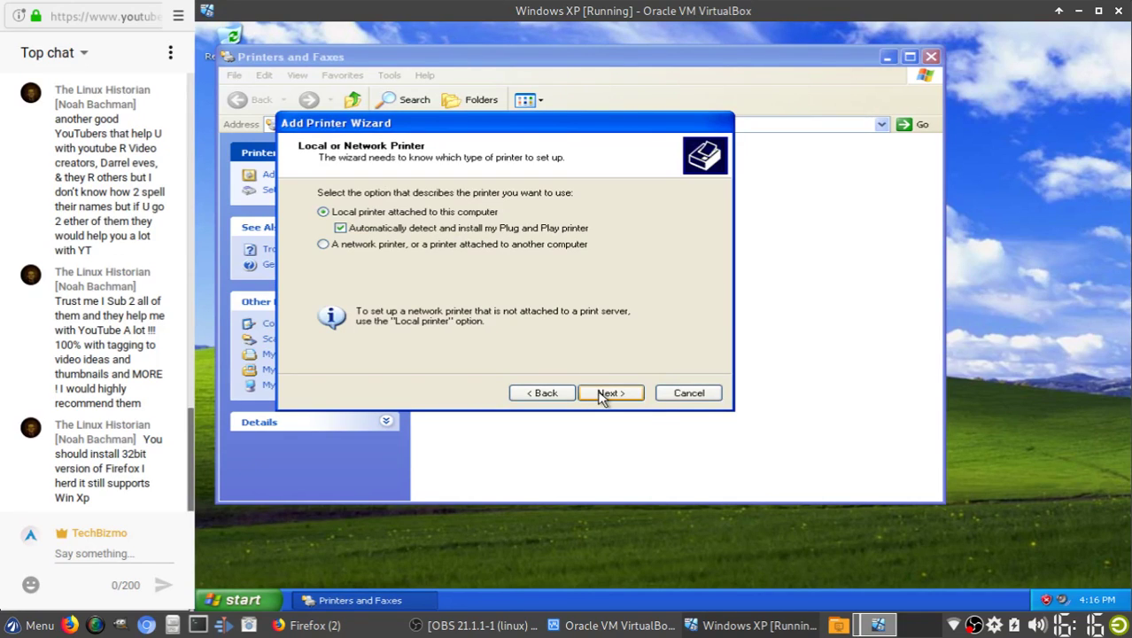
pyautogui.click(601, 396)
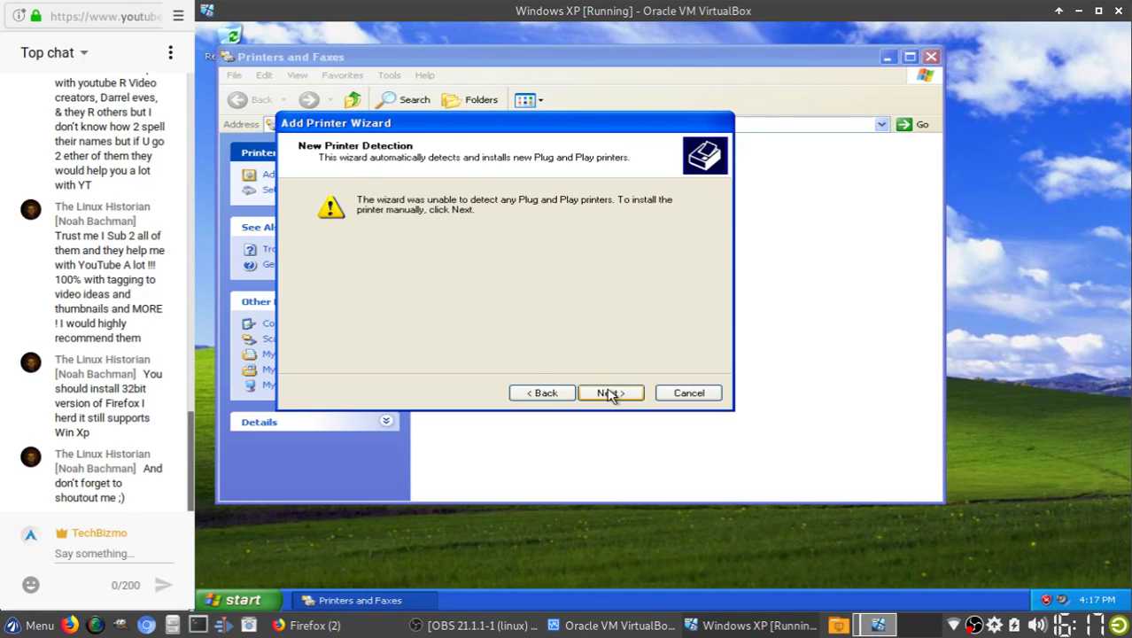
pyautogui.click(610, 393)
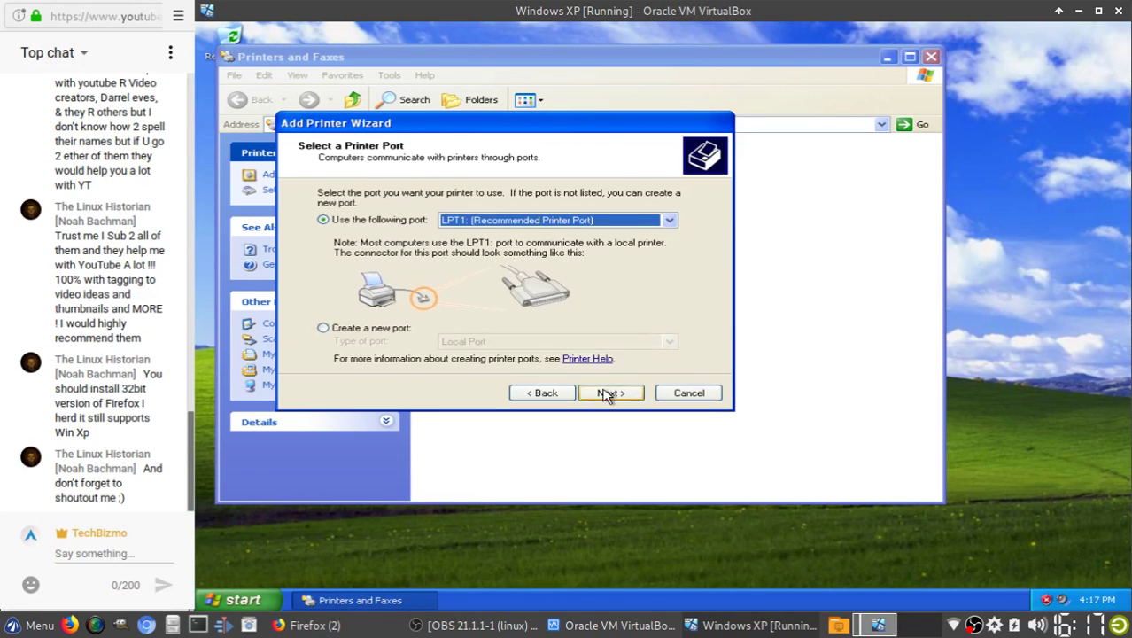
pyautogui.click(539, 395)
pyautogui.click(539, 395)
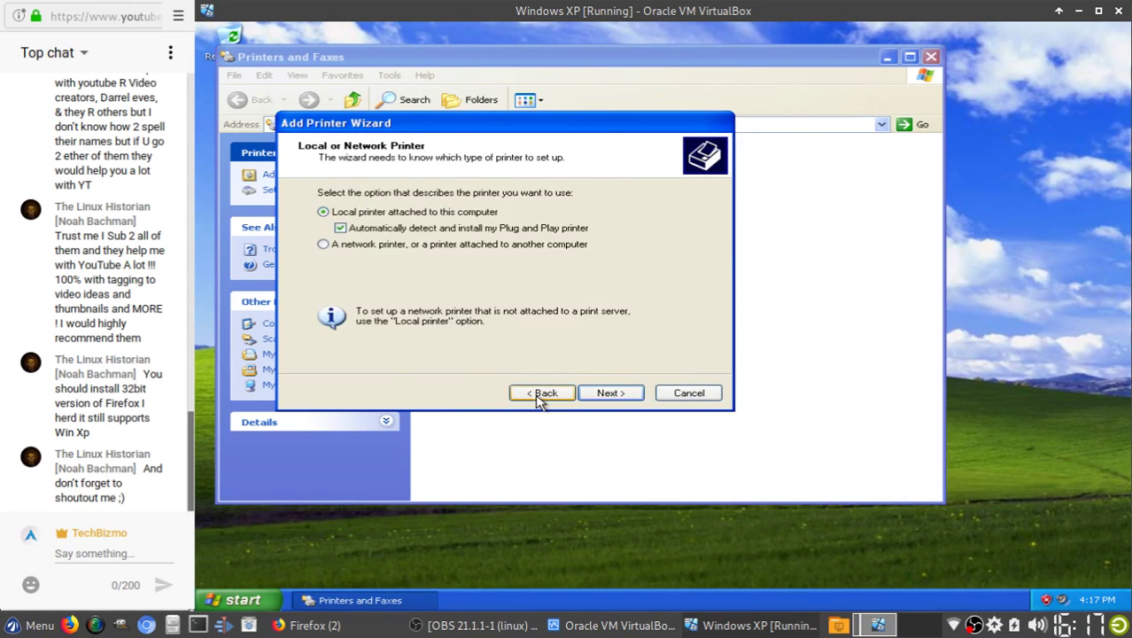
pyautogui.click(435, 245)
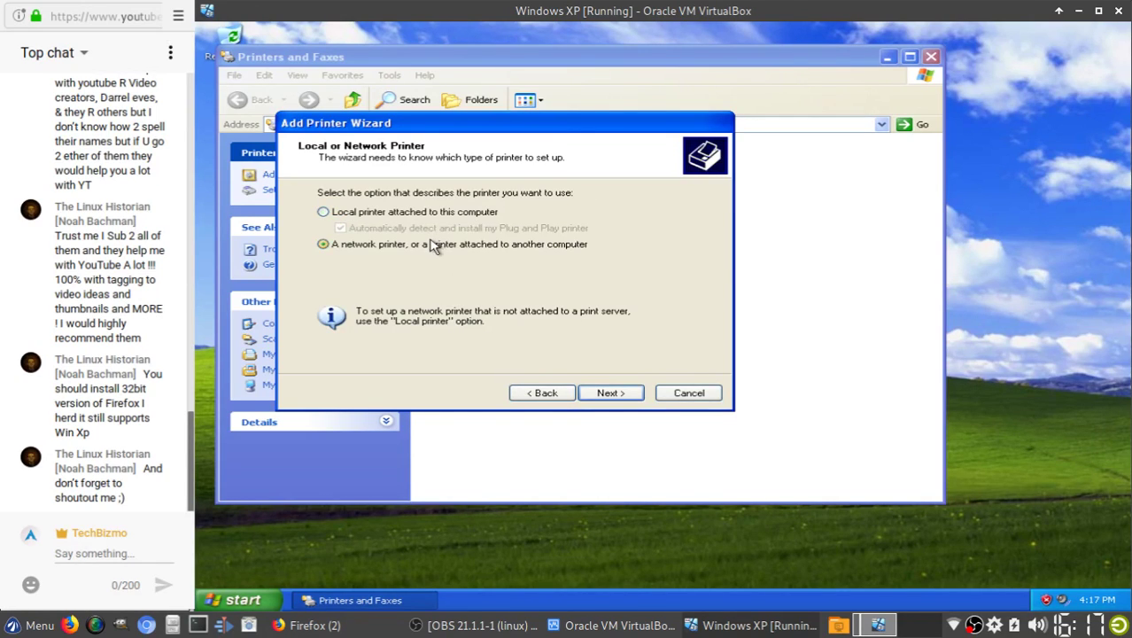
pyautogui.click(610, 394)
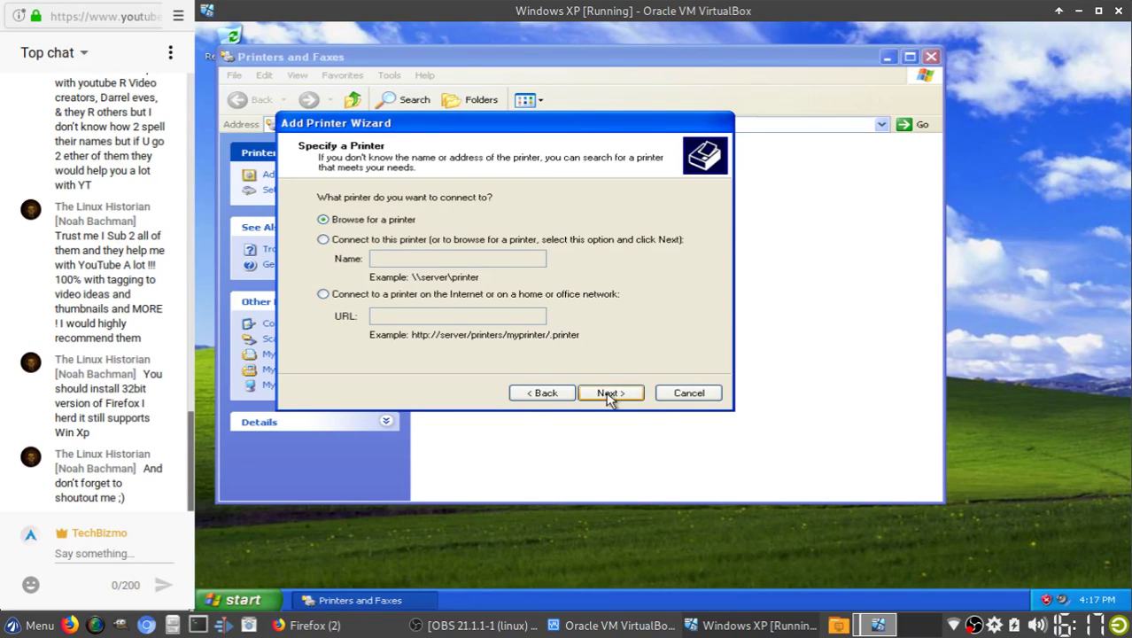
pyautogui.click(610, 394)
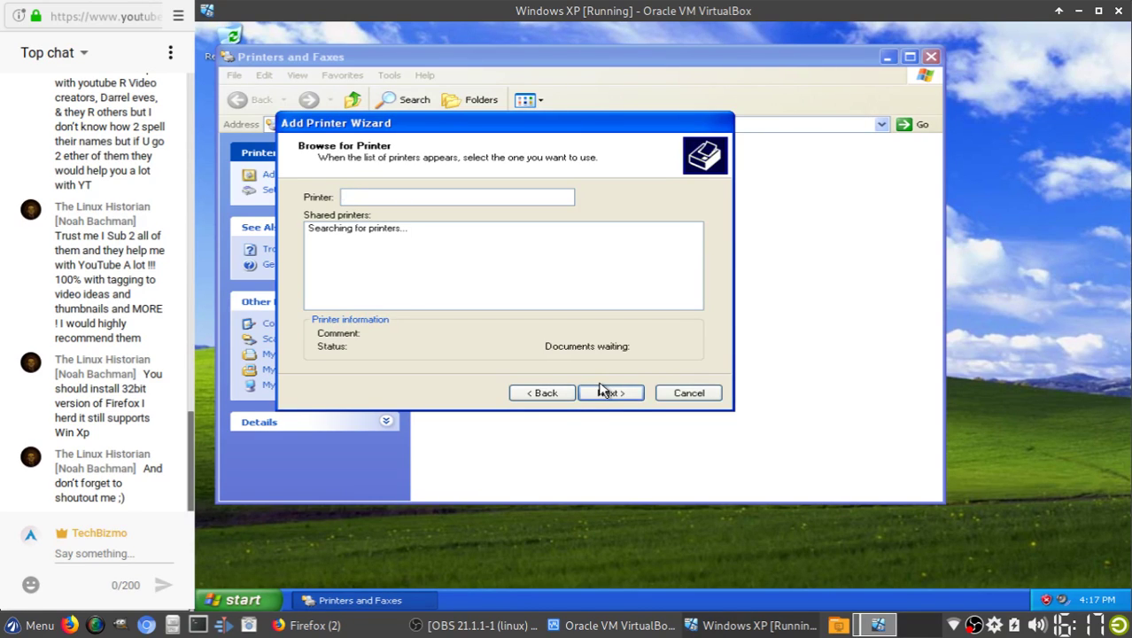
pyautogui.click(600, 399)
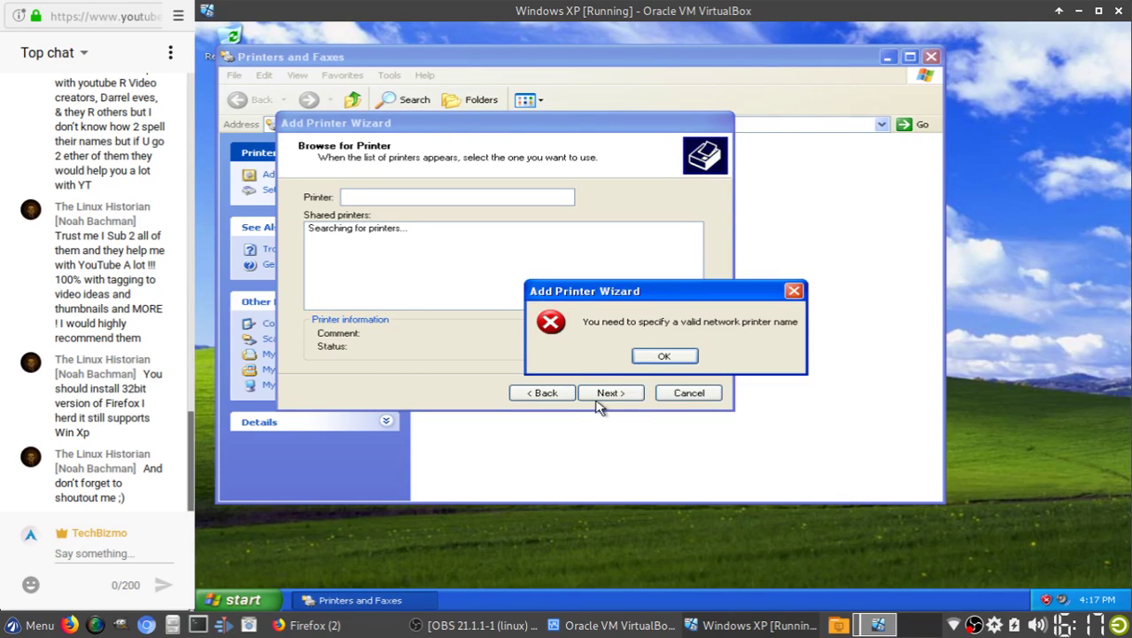
pyautogui.click(662, 357)
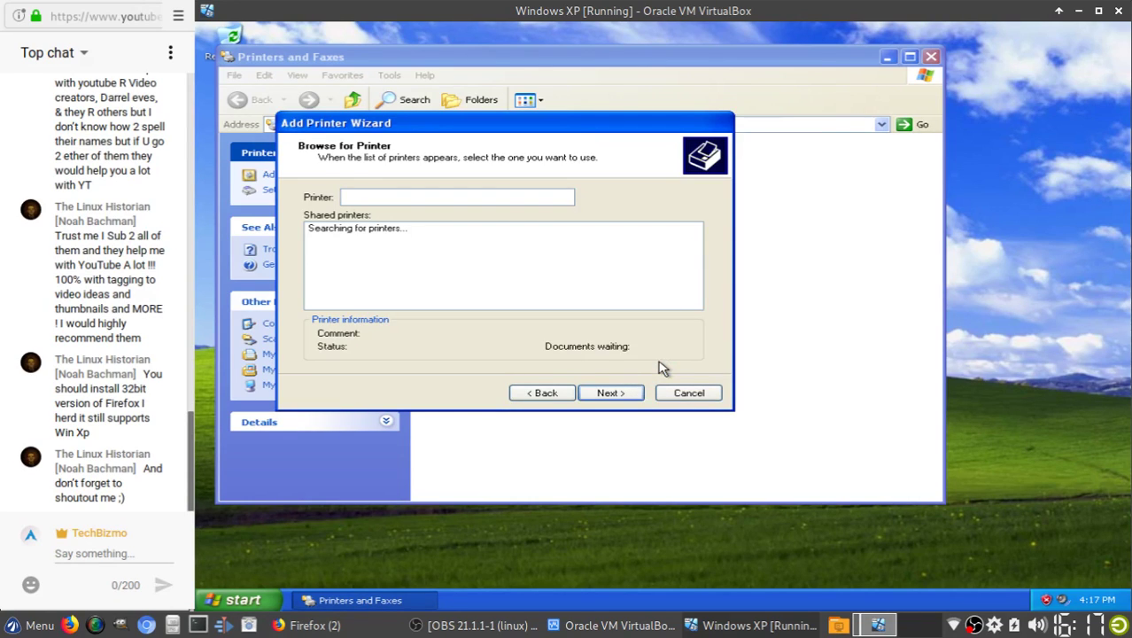
pyautogui.click(603, 394)
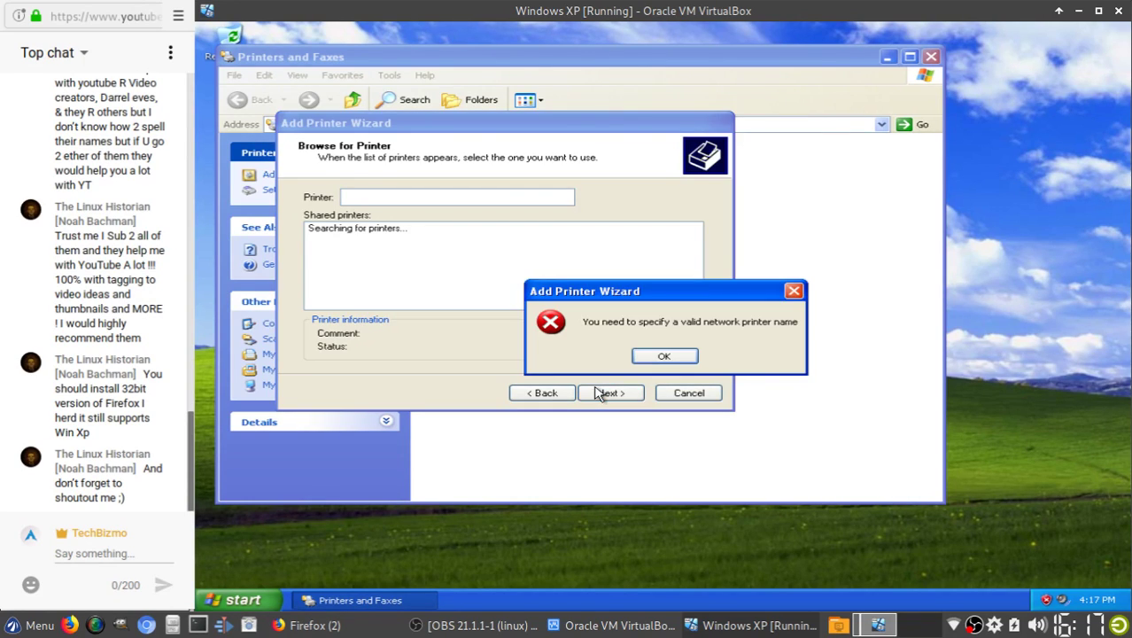
pyautogui.click(665, 355)
pyautogui.click(700, 393)
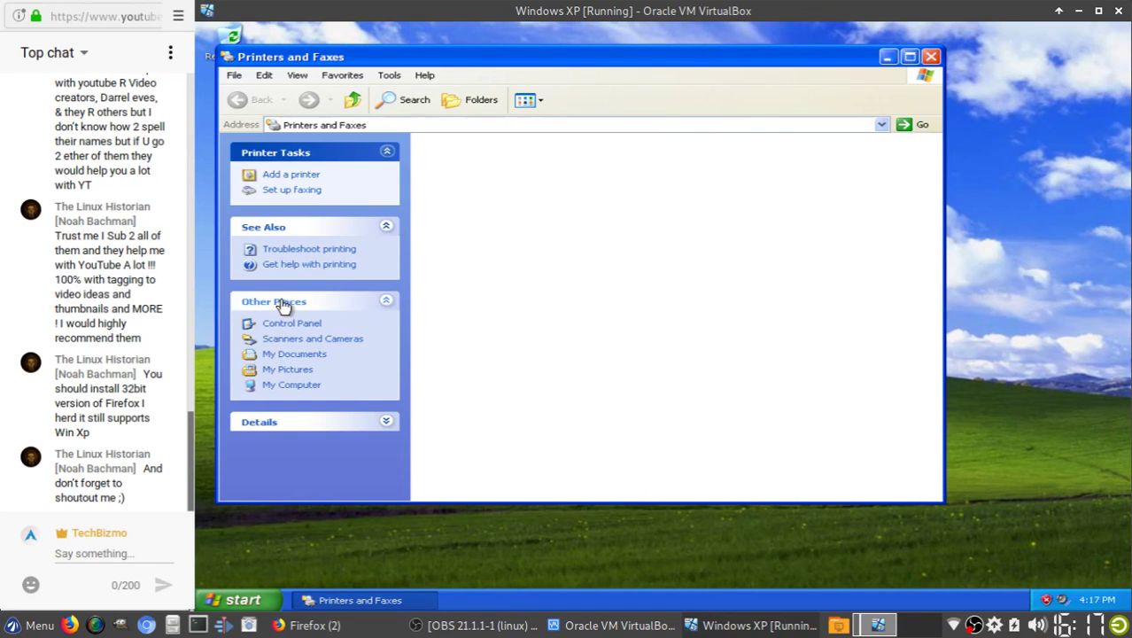
# Open the guest Control Panel and check the live chat's Participants list
pyautogui.click(289, 324)
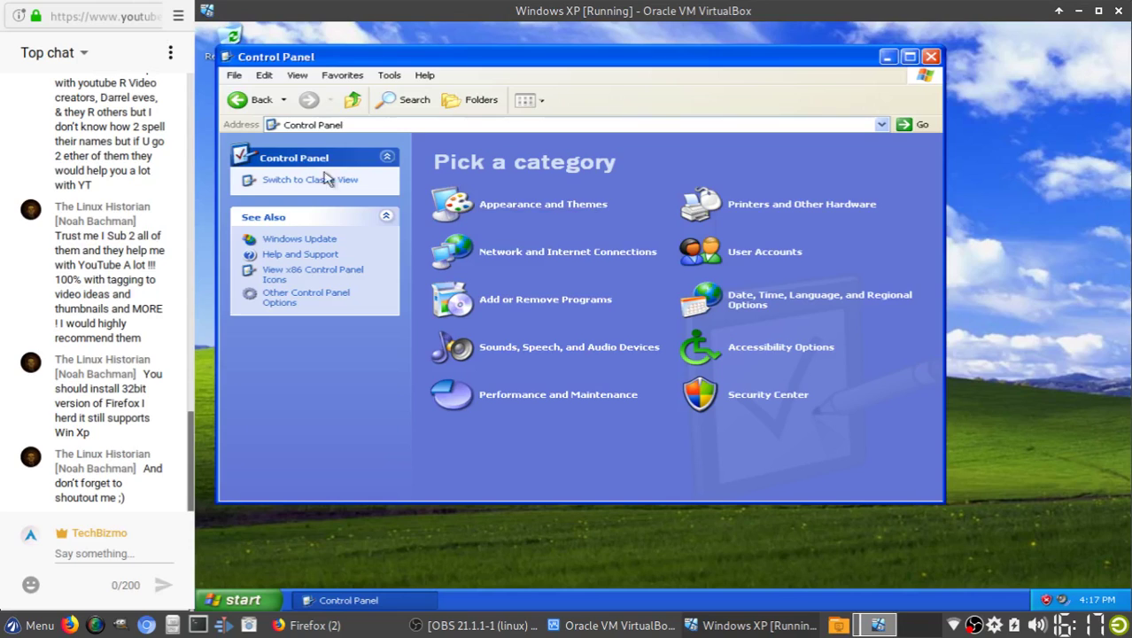
pyautogui.click(170, 52)
pyautogui.click(126, 131)
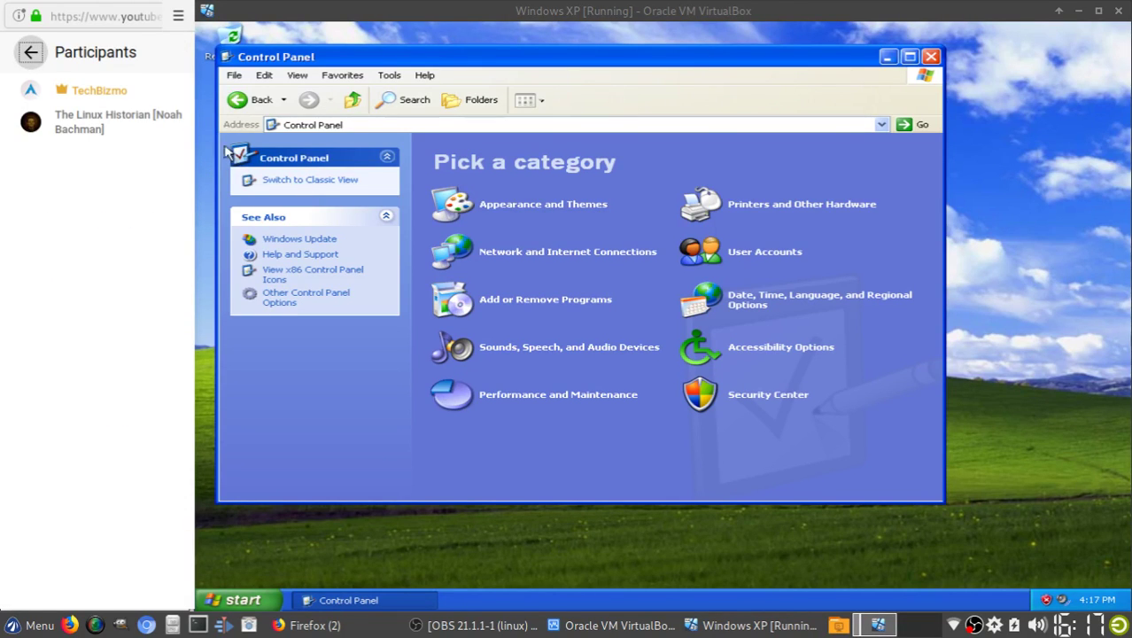
pyautogui.click(31, 53)
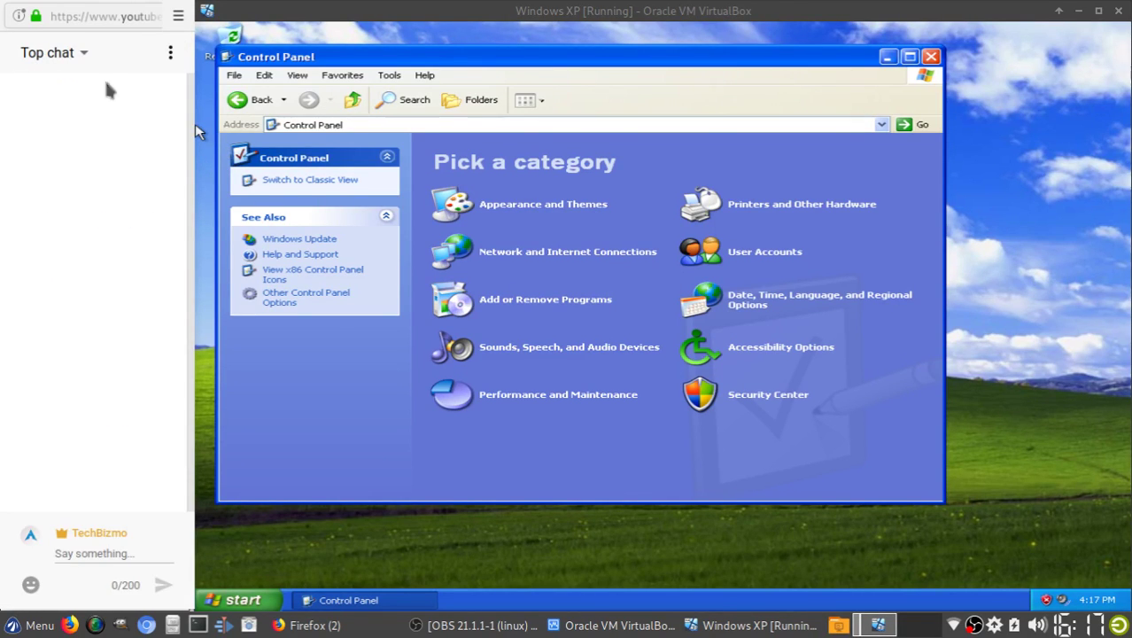
pyautogui.click(135, 551)
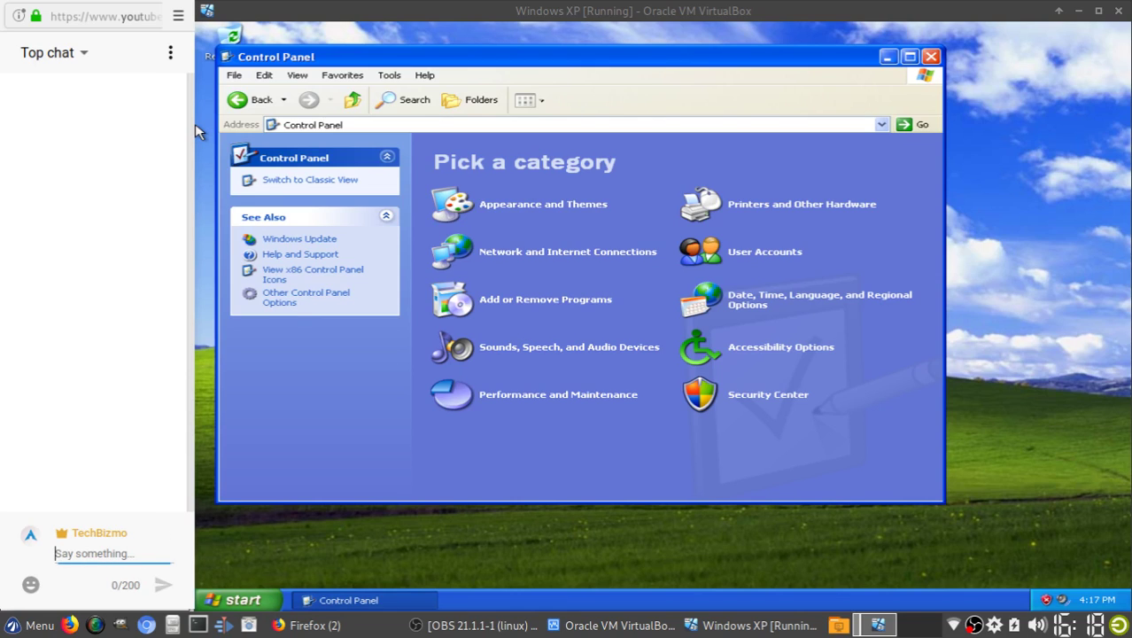
pyautogui.click(197, 500)
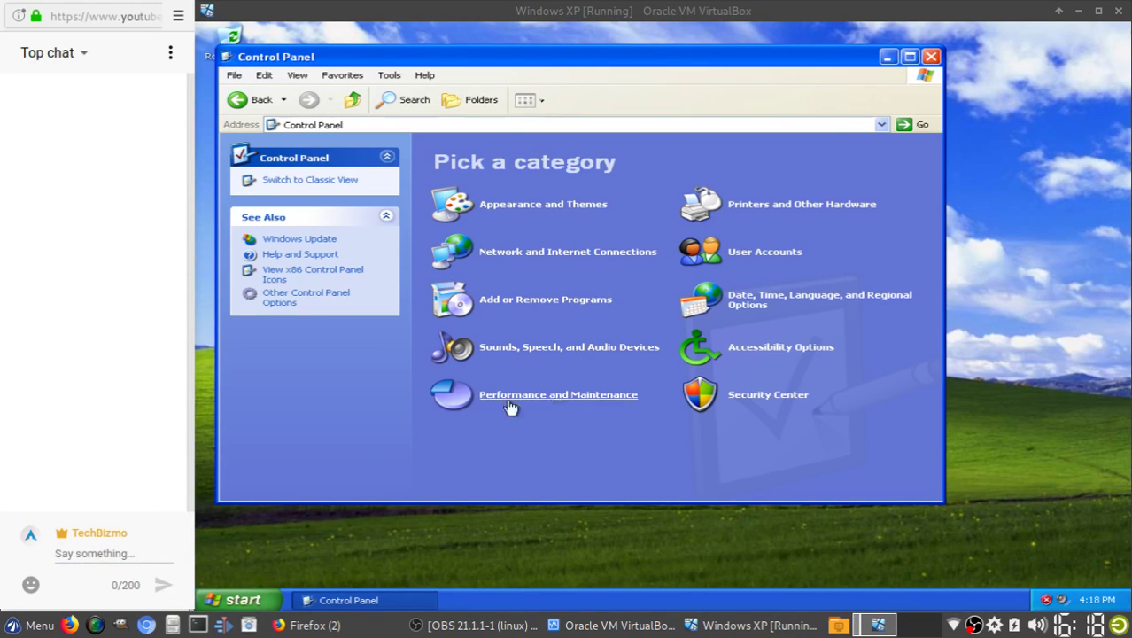
# Open Windows Security Center, then bring the host's YouTube Live Dashboard window forward
pyautogui.click(793, 395)
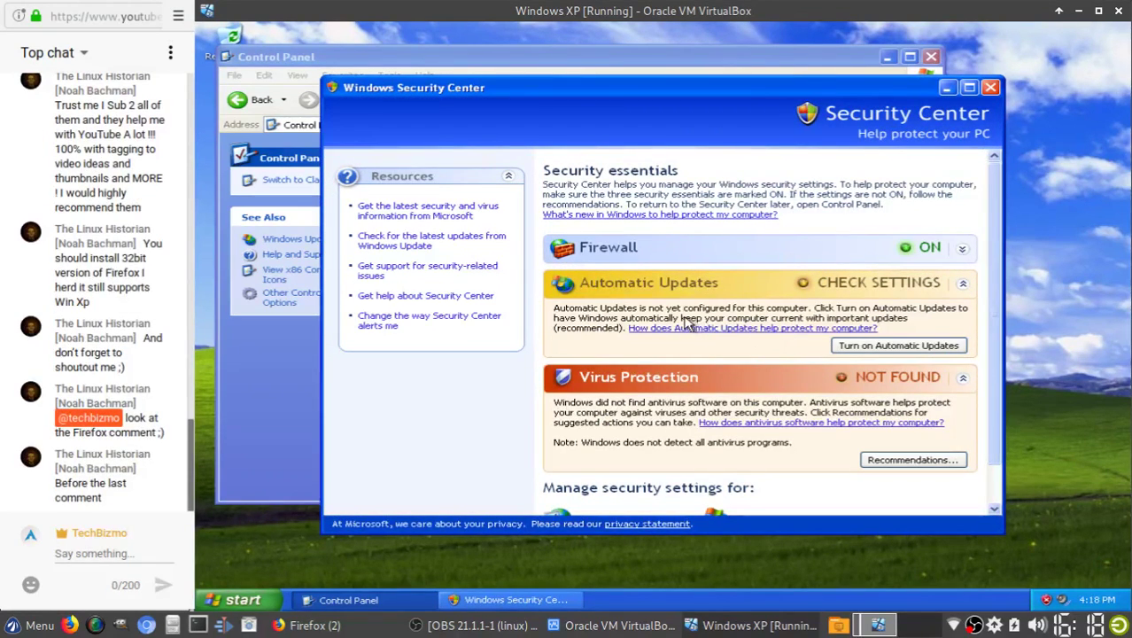
pyautogui.click(156, 424)
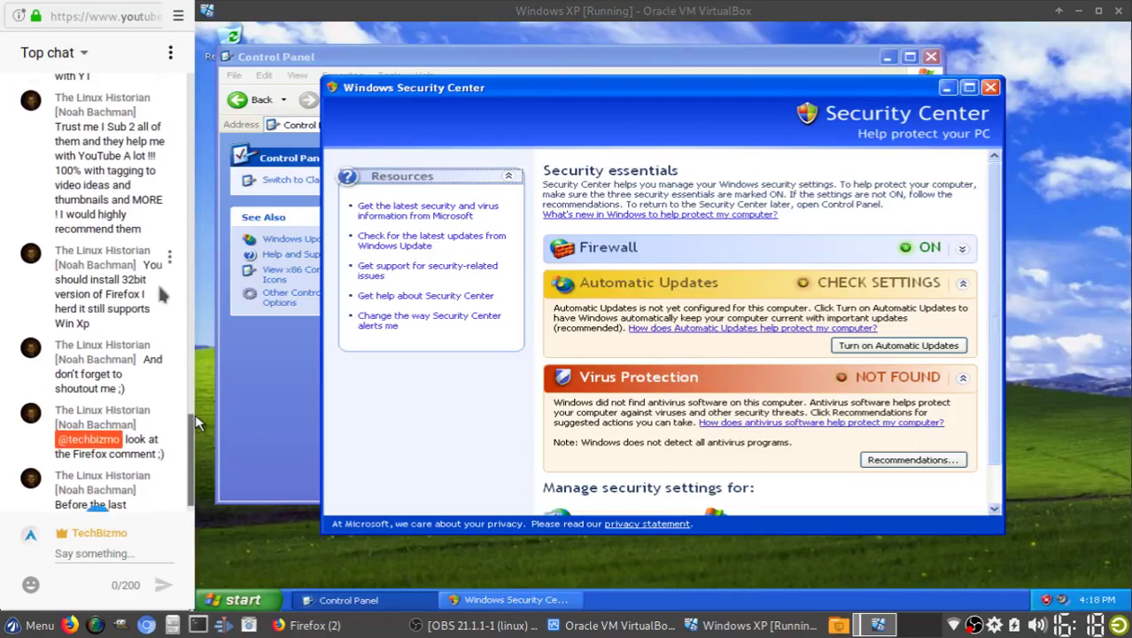
pyautogui.click(308, 625)
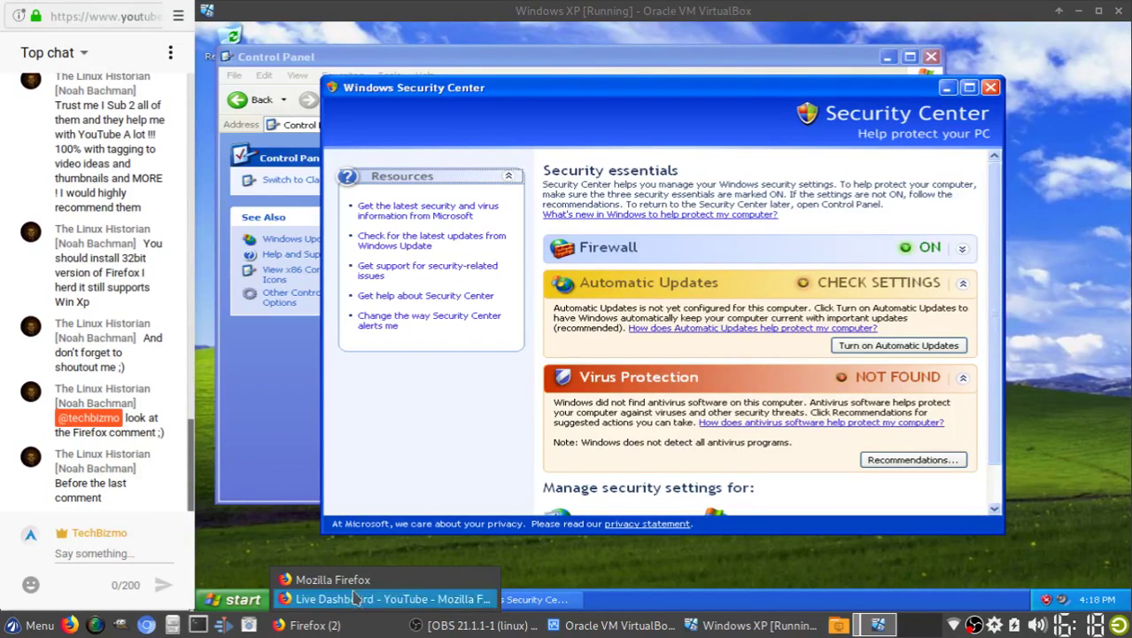
pyautogui.click(390, 599)
# In a new Firefox tab, search Google for '32 bit firefox windows'
pyautogui.click(201, 36)
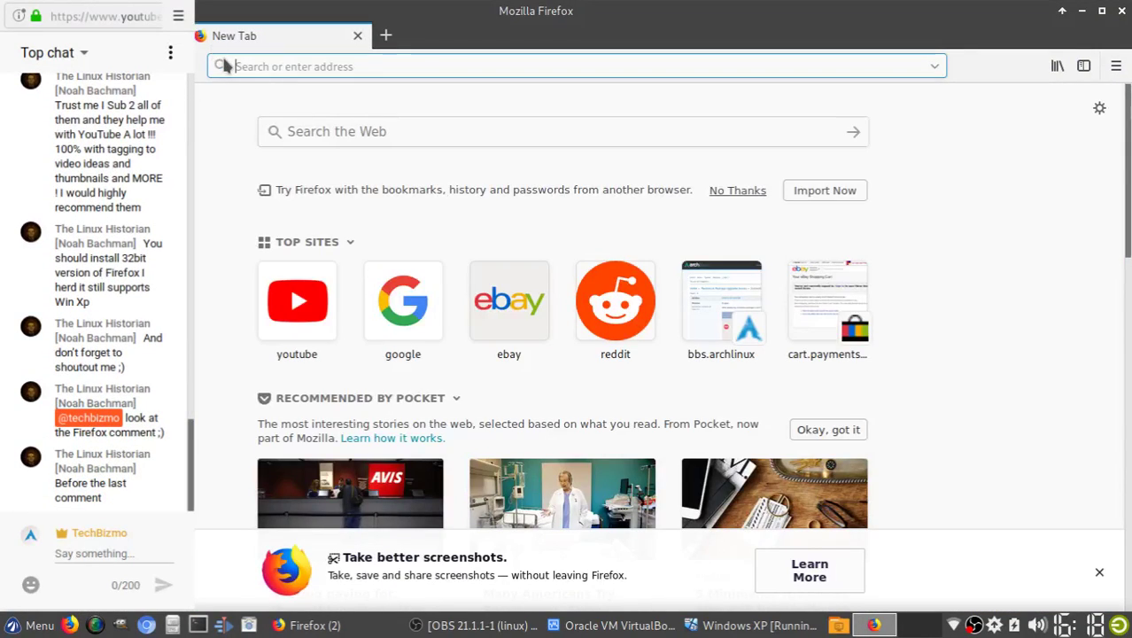
pyautogui.write('google.com')
pyautogui.press('Return')
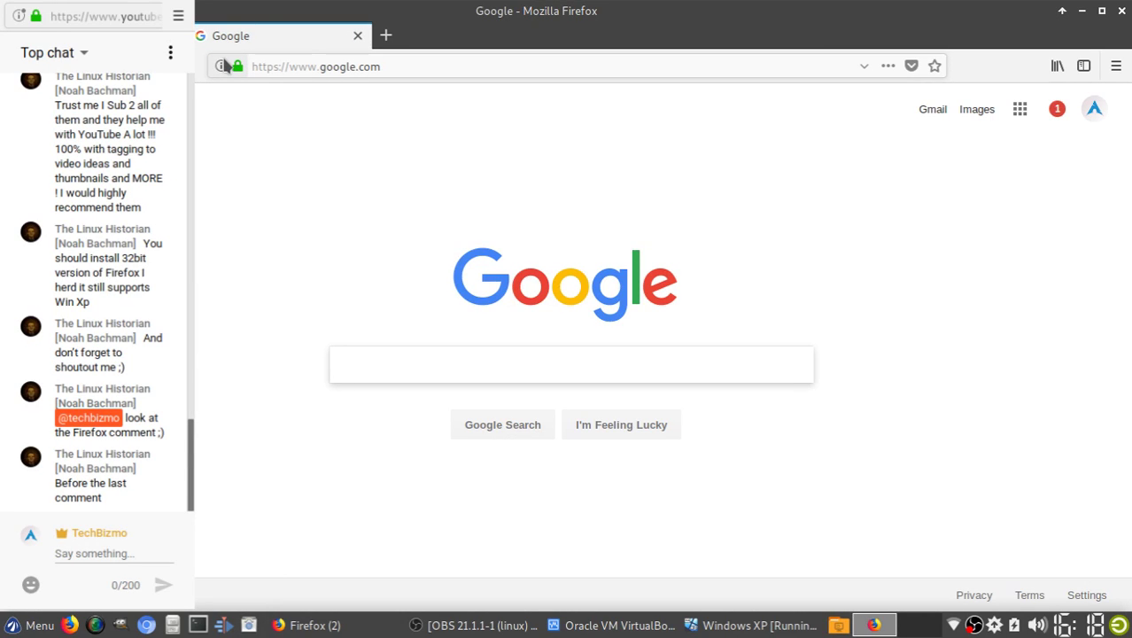
pyautogui.write('32 bit ')
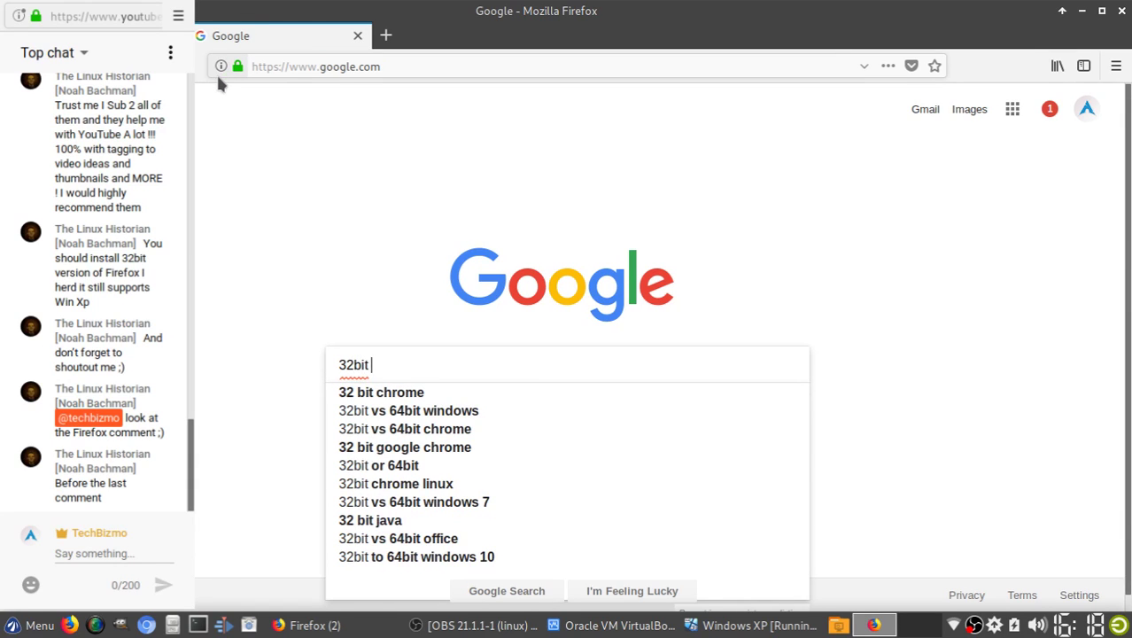
pyautogui.write('firefox win')
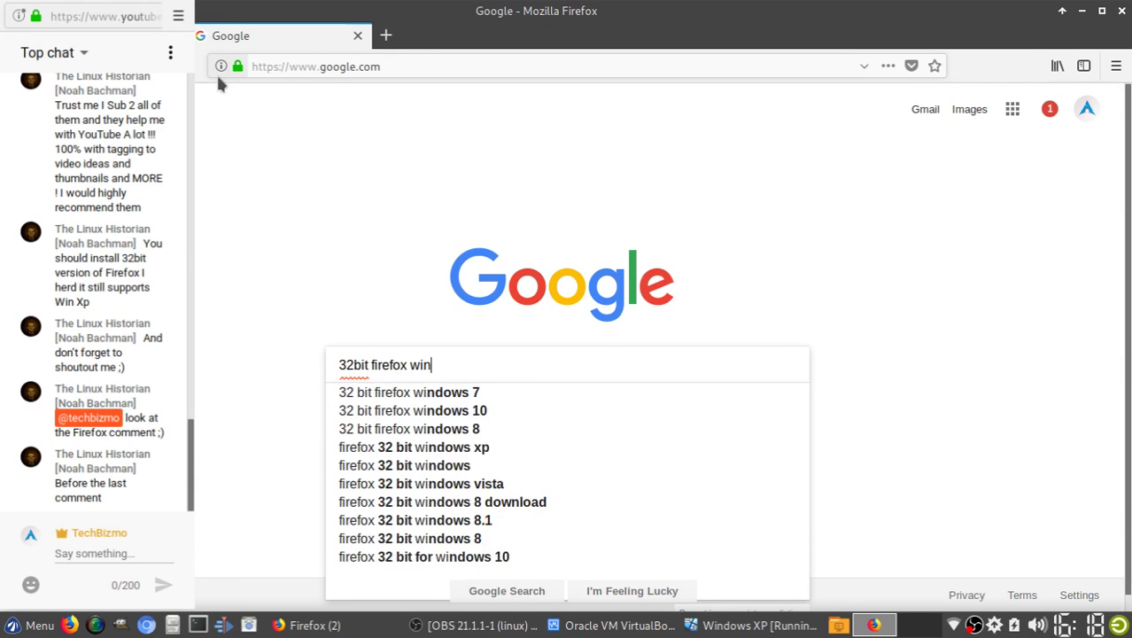
pyautogui.write('dows xp')
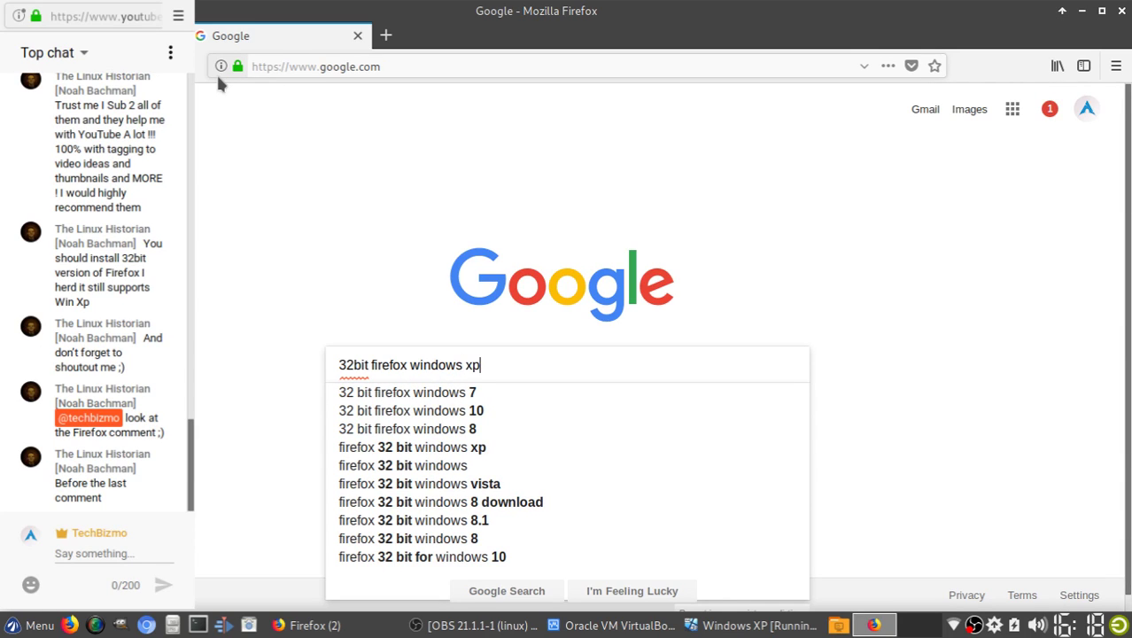
pyautogui.press('Return')
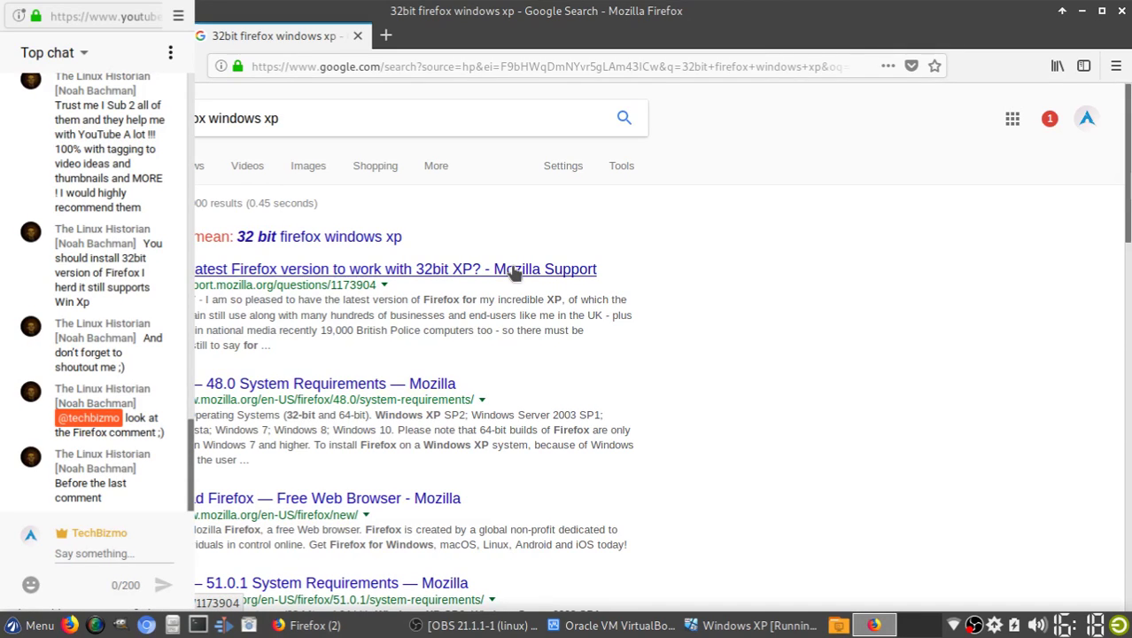
# Open Mozilla's Firefox download page, cancel the download, and return to VirtualBox Manager
pyautogui.click(339, 505)
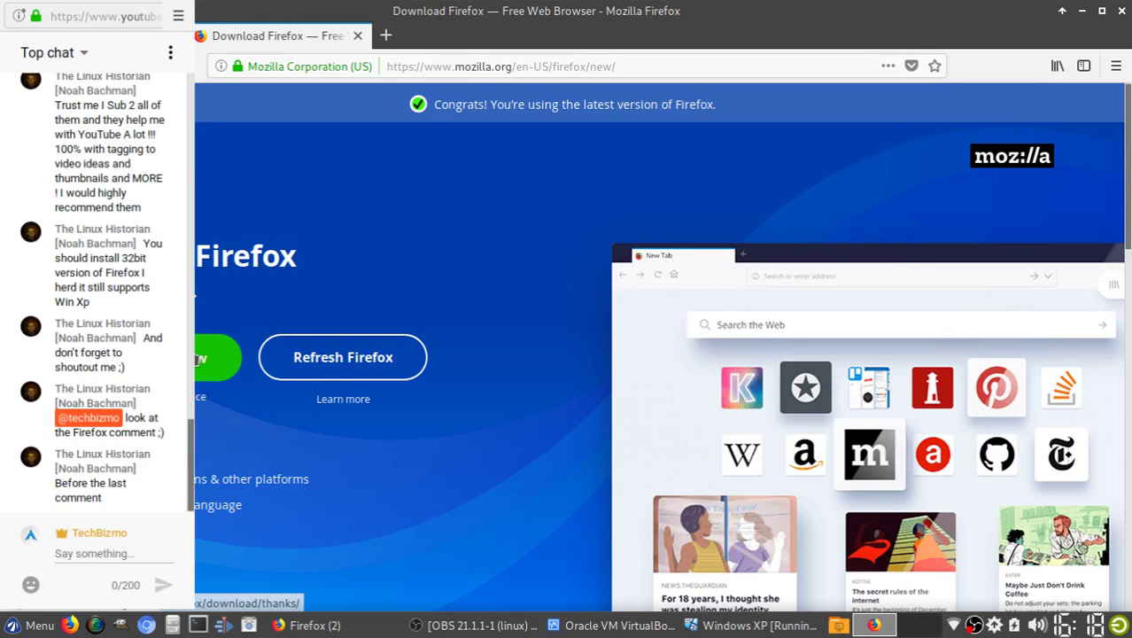
pyautogui.click(213, 363)
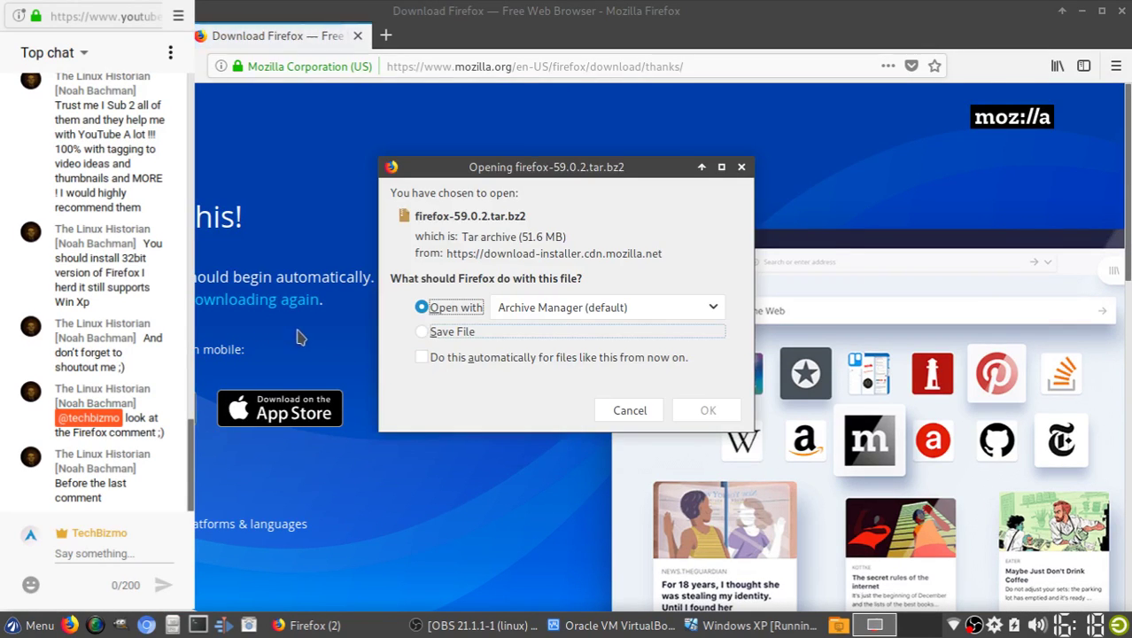
pyautogui.click(631, 410)
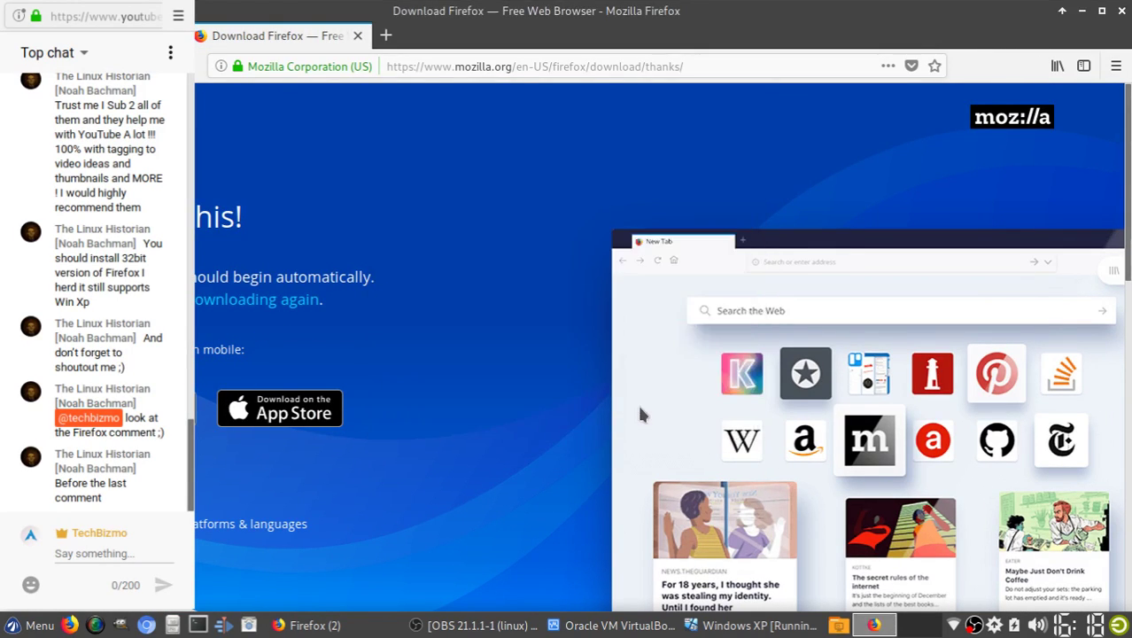
pyautogui.click(584, 628)
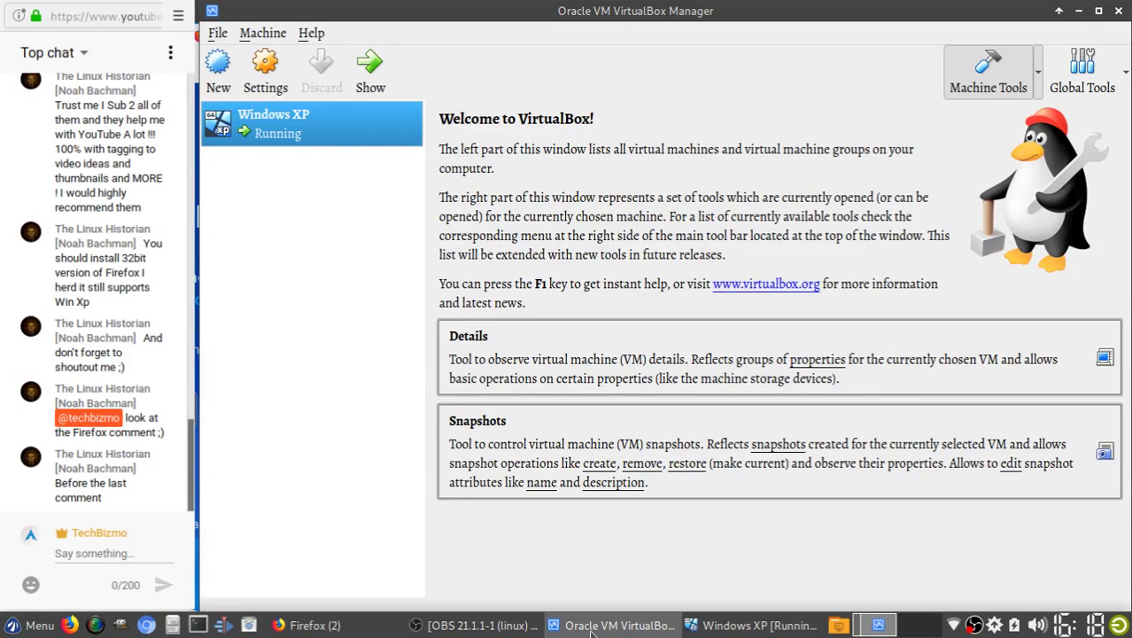
# Close the XP guest's Security Center and launch Internet Explorer from Start
pyautogui.click(757, 625)
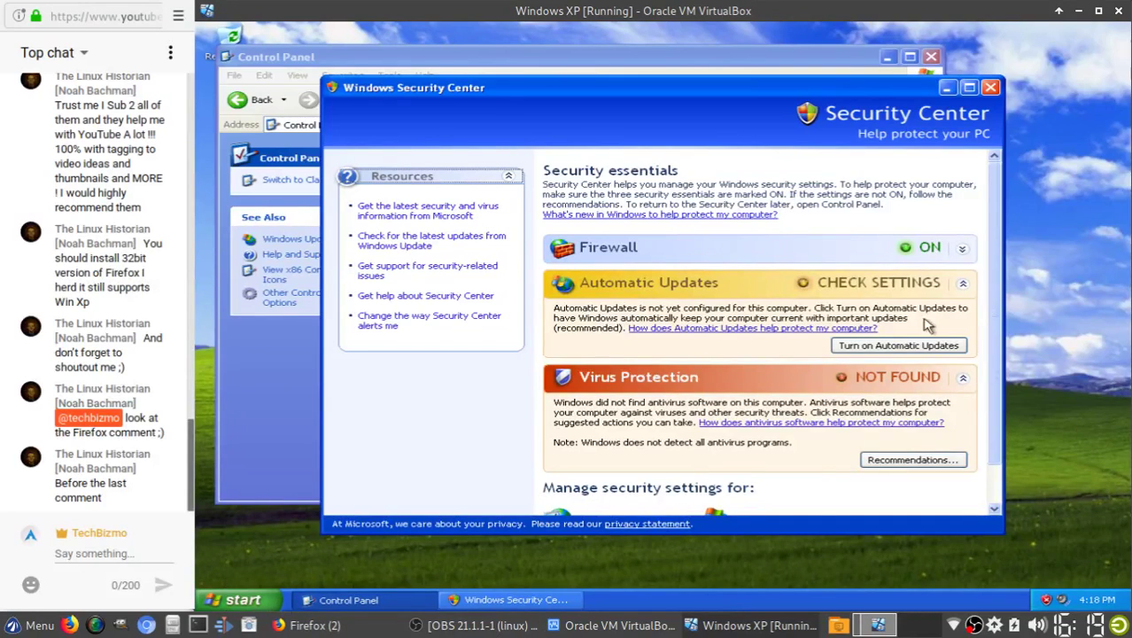
pyautogui.click(990, 87)
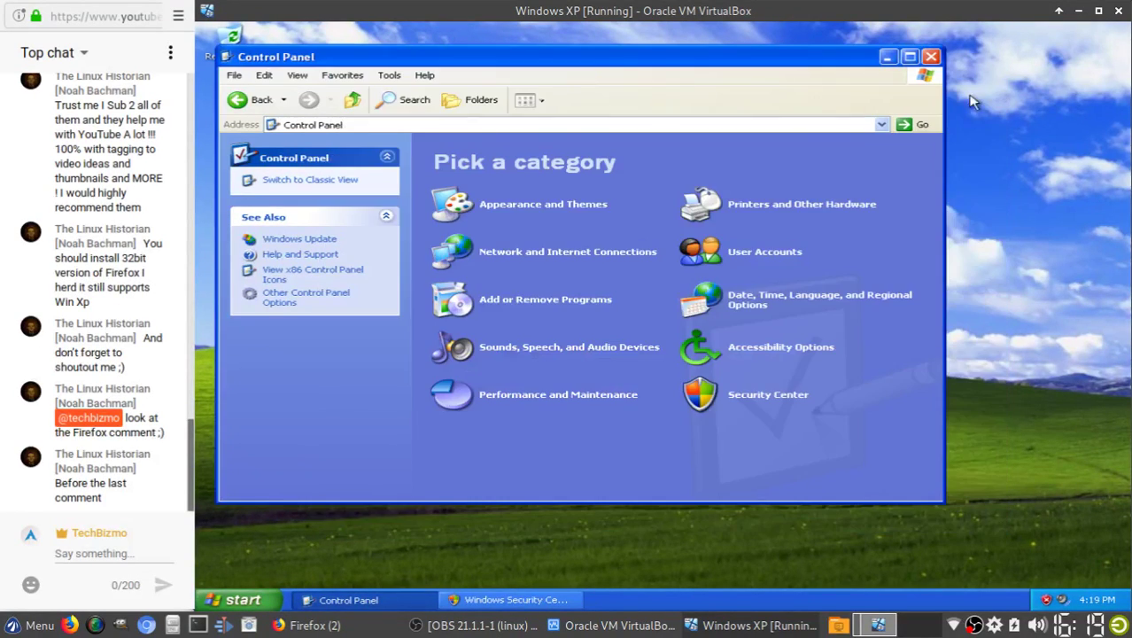
pyautogui.click(239, 600)
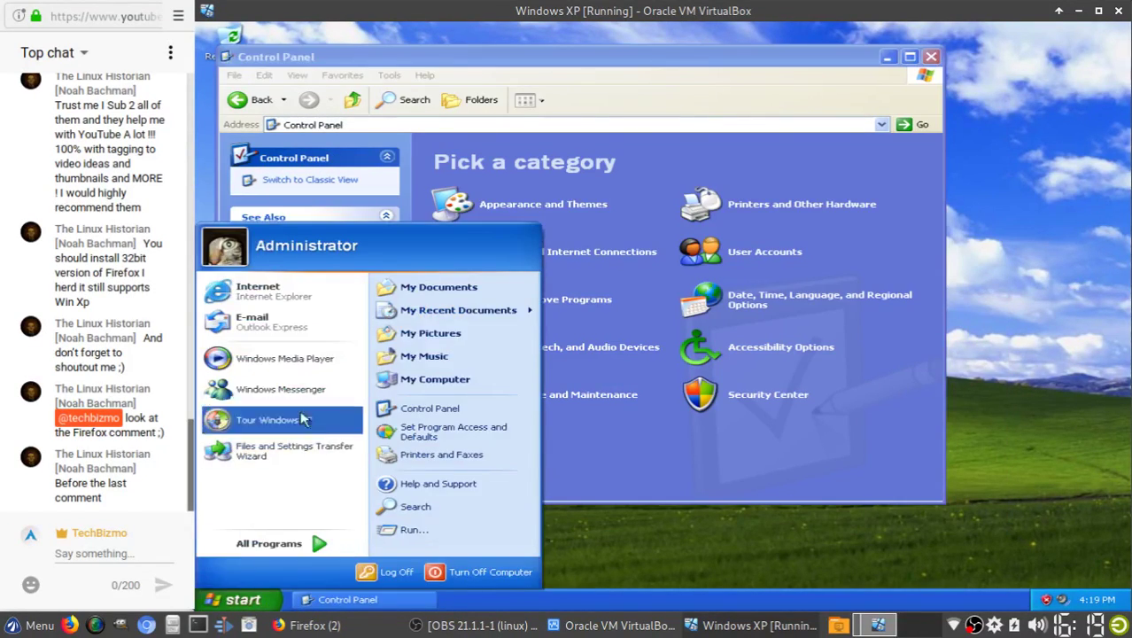
pyautogui.click(292, 294)
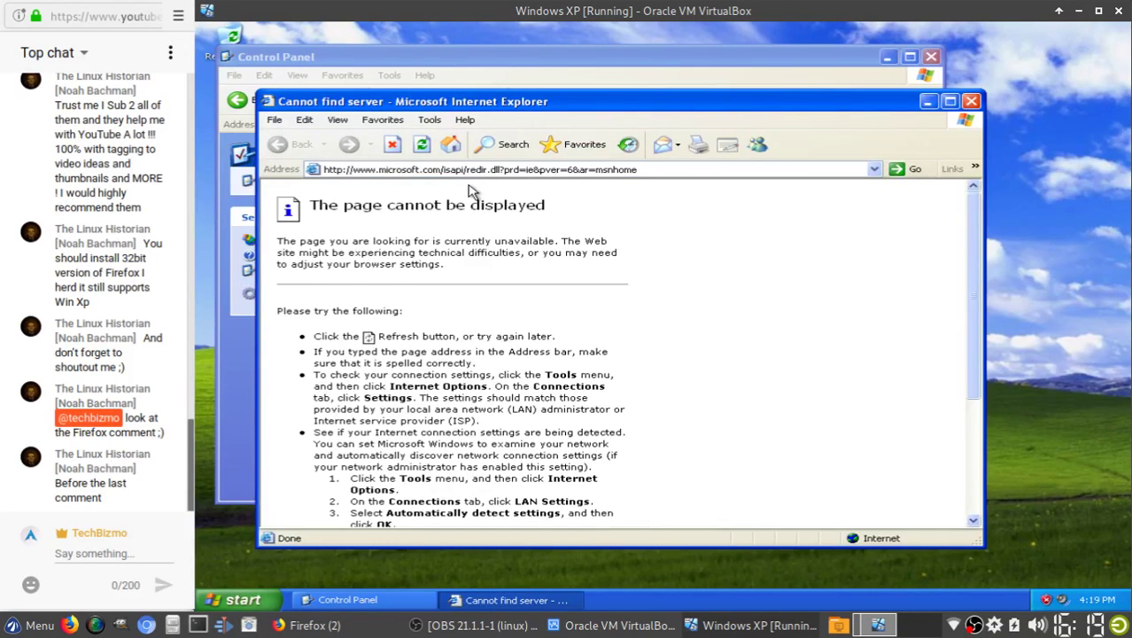
# Search MSN for 'firefox' and open the Download Firefox result, which fails to load
pyautogui.click(465, 173)
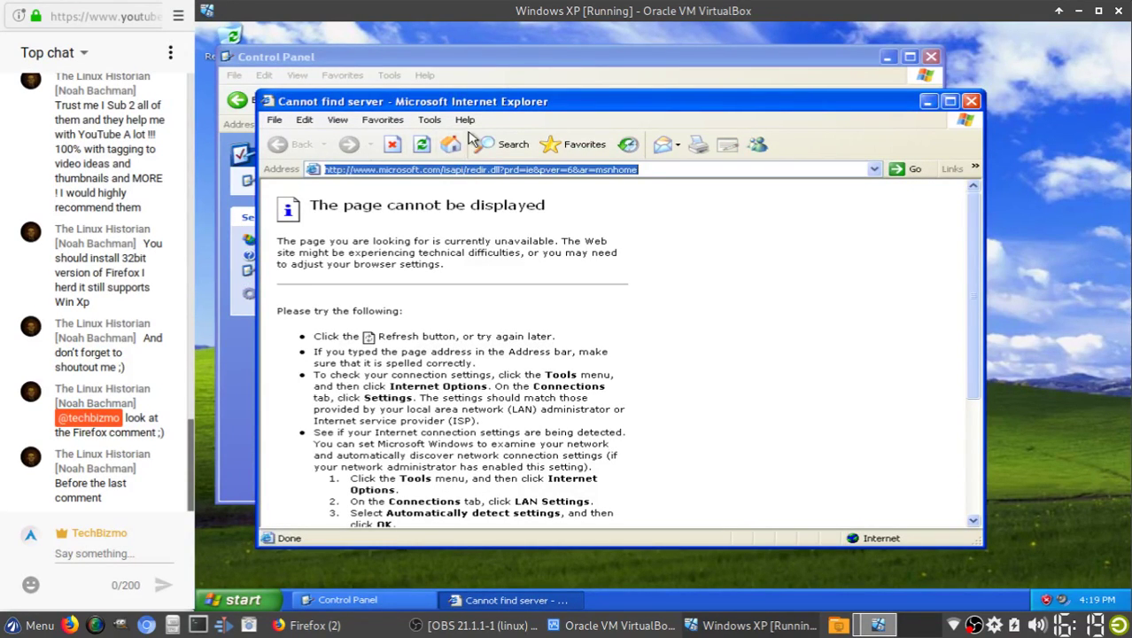
pyautogui.click(452, 144)
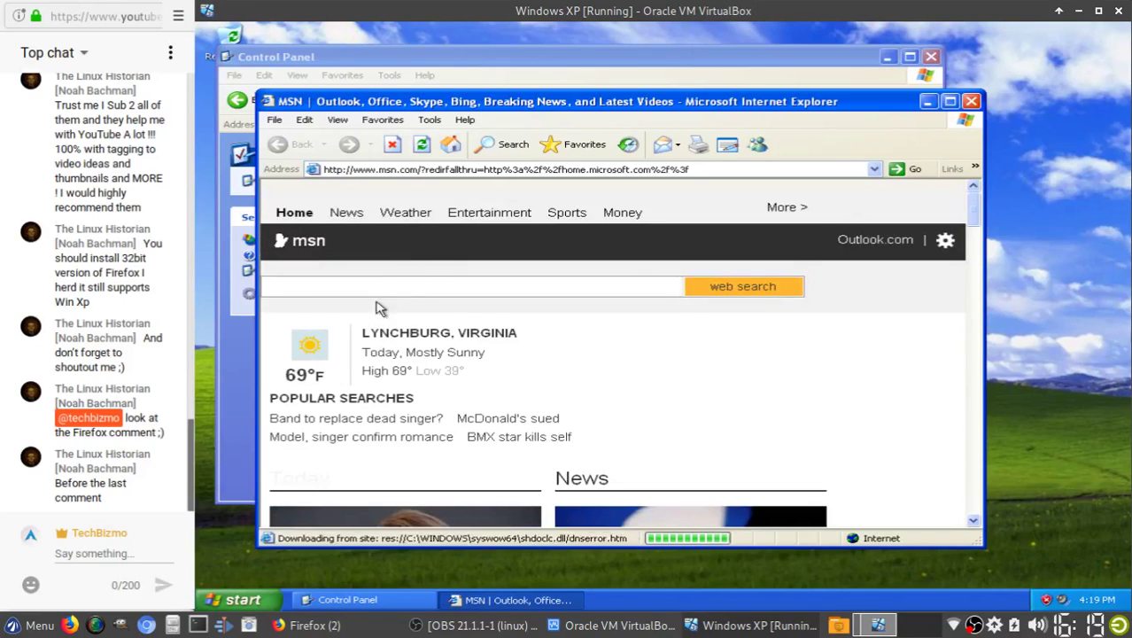
pyautogui.click(354, 286)
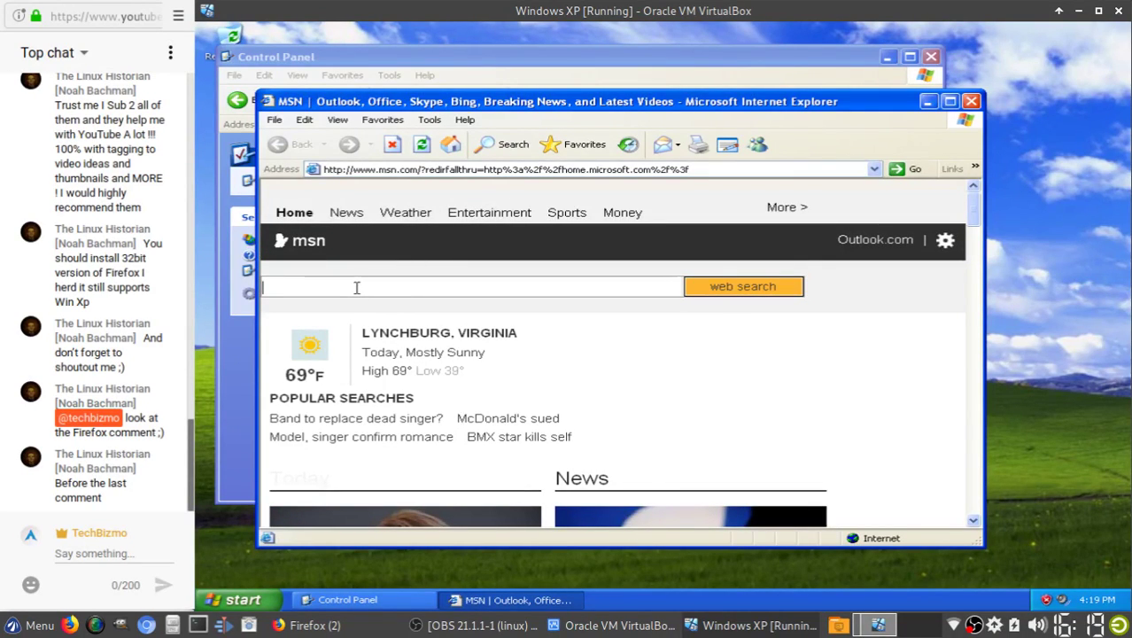
pyautogui.write('firefox')
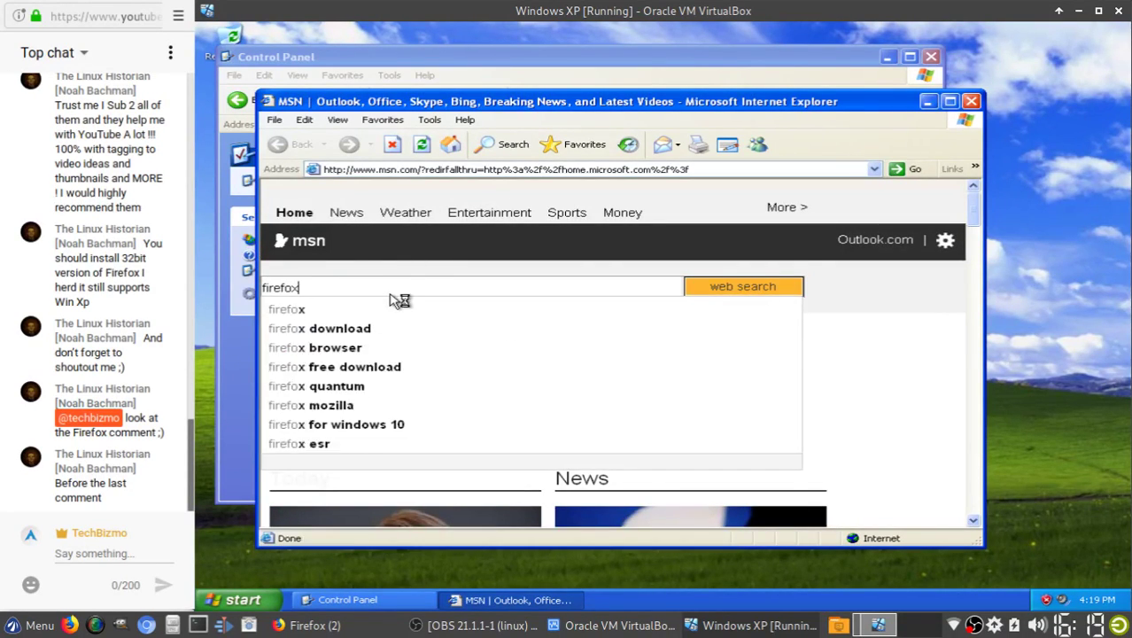
pyautogui.press('Return')
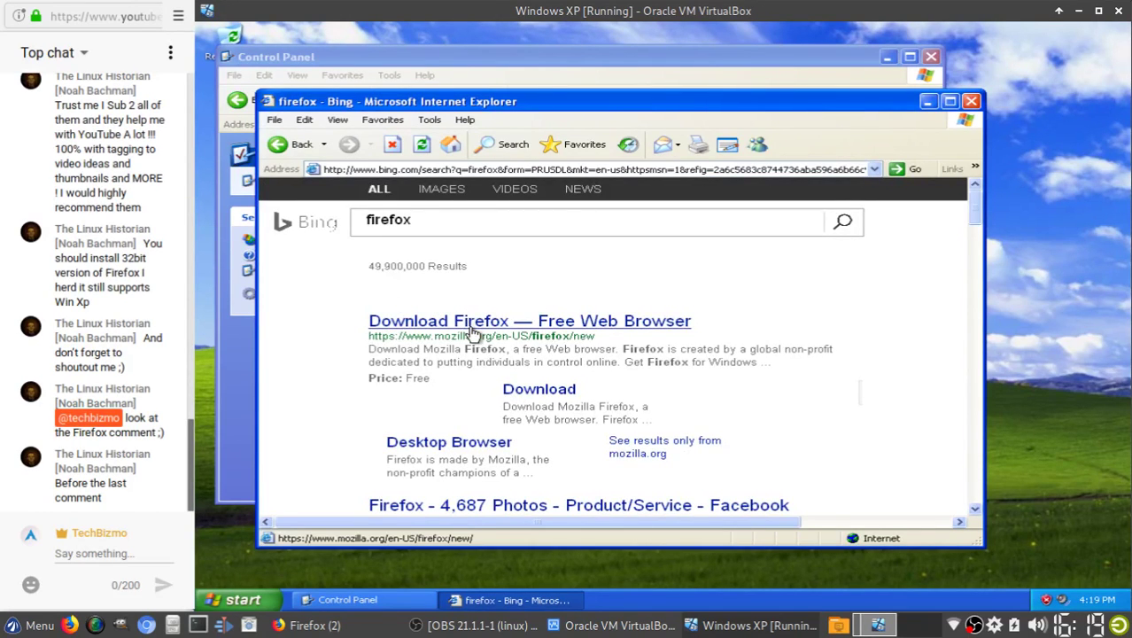
pyautogui.click(471, 330)
pyautogui.scroll(-5, 472, 333)
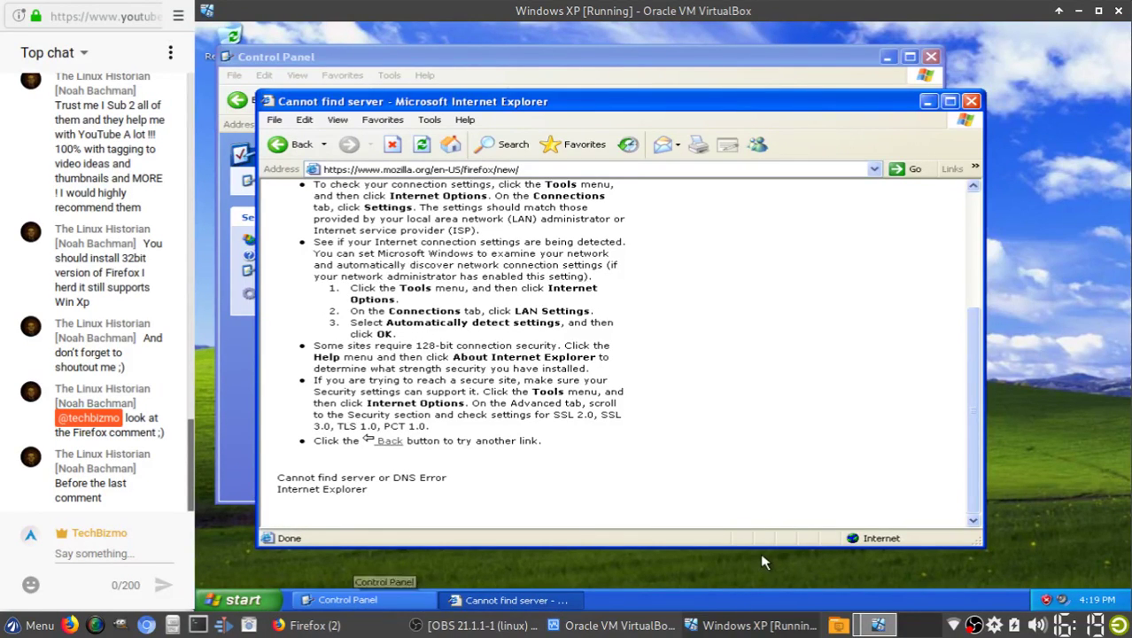
# Check the host's Firefox download page window, then close the guest's Internet Explorer error window
pyautogui.click(312, 626)
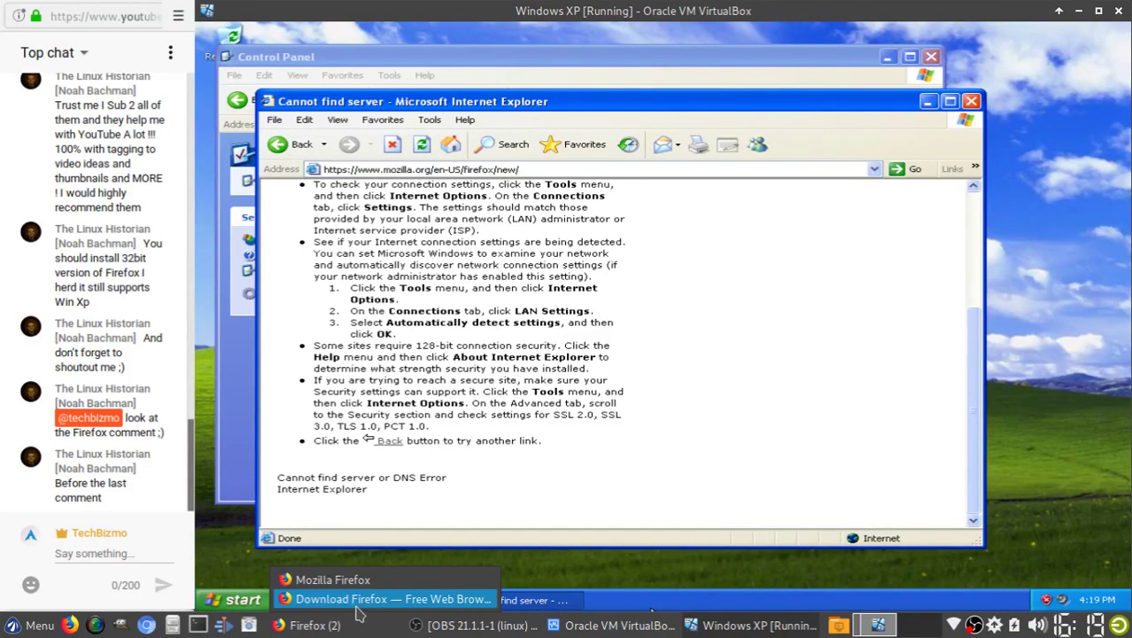
pyautogui.click(330, 599)
pyautogui.click(324, 580)
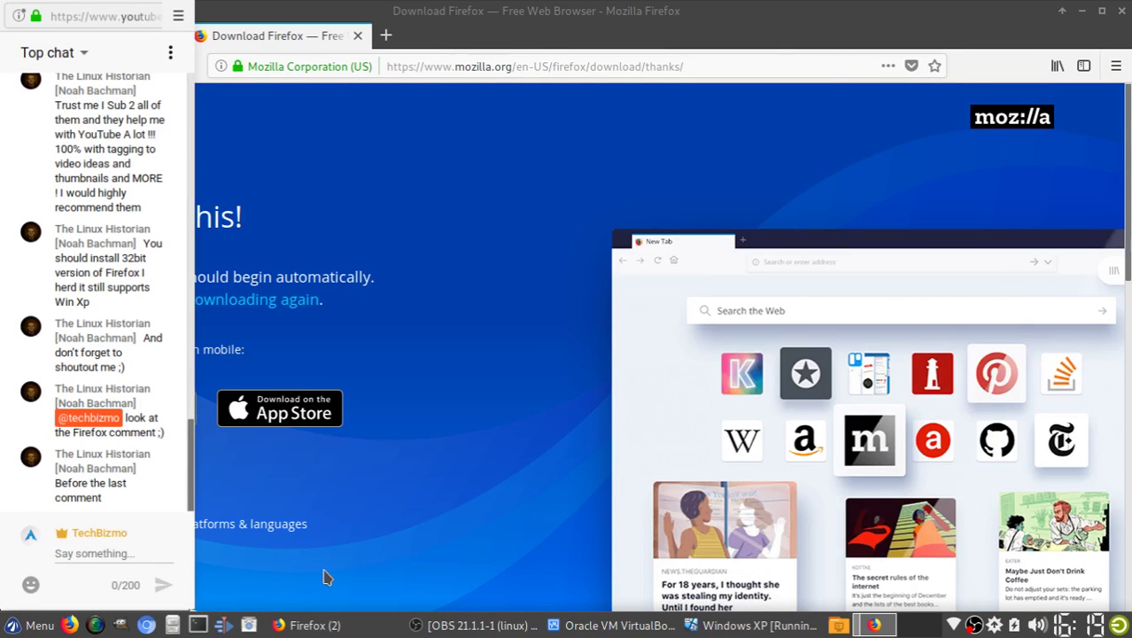
pyautogui.click(740, 626)
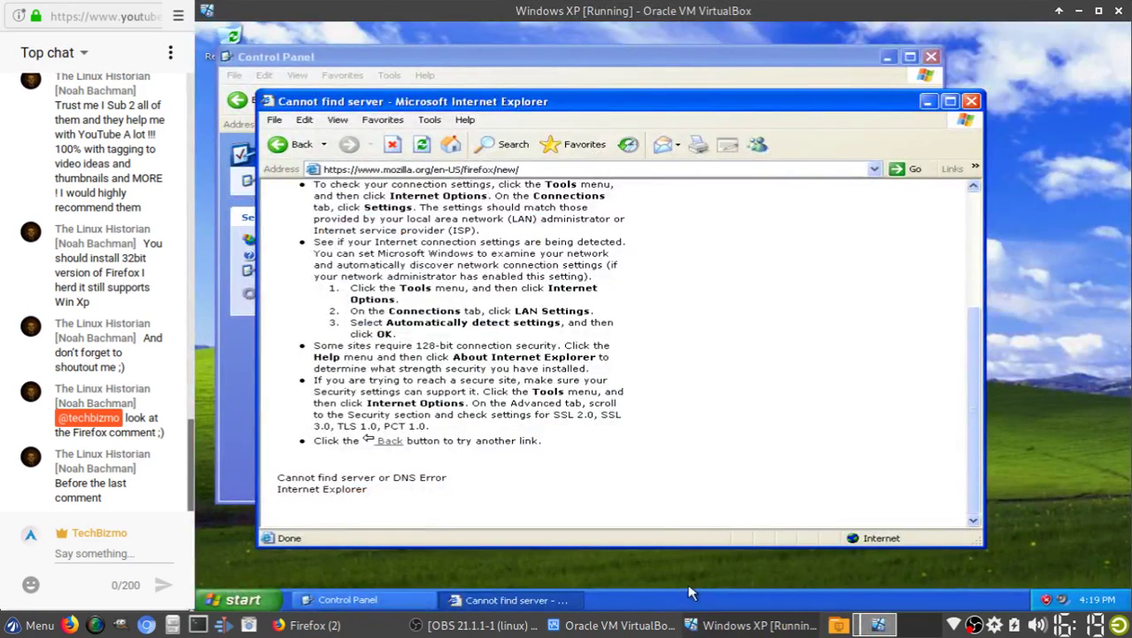
pyautogui.click(969, 103)
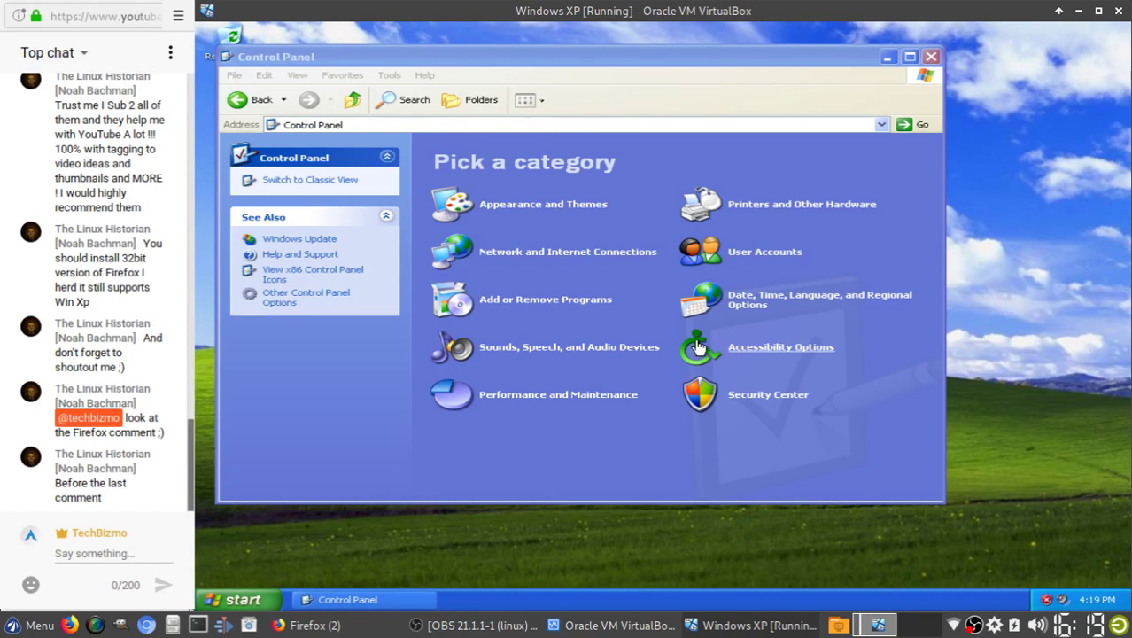
# Go from Accessibility Options back to Appearance and Themes and open the computer's theme settings
pyautogui.click(769, 347)
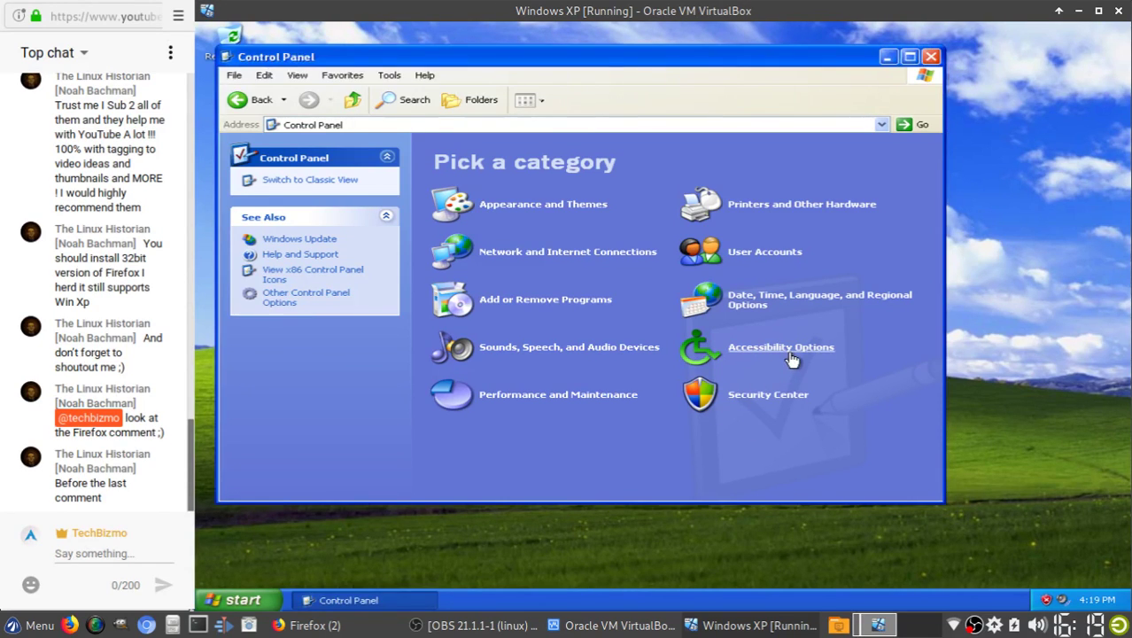
pyautogui.click(239, 99)
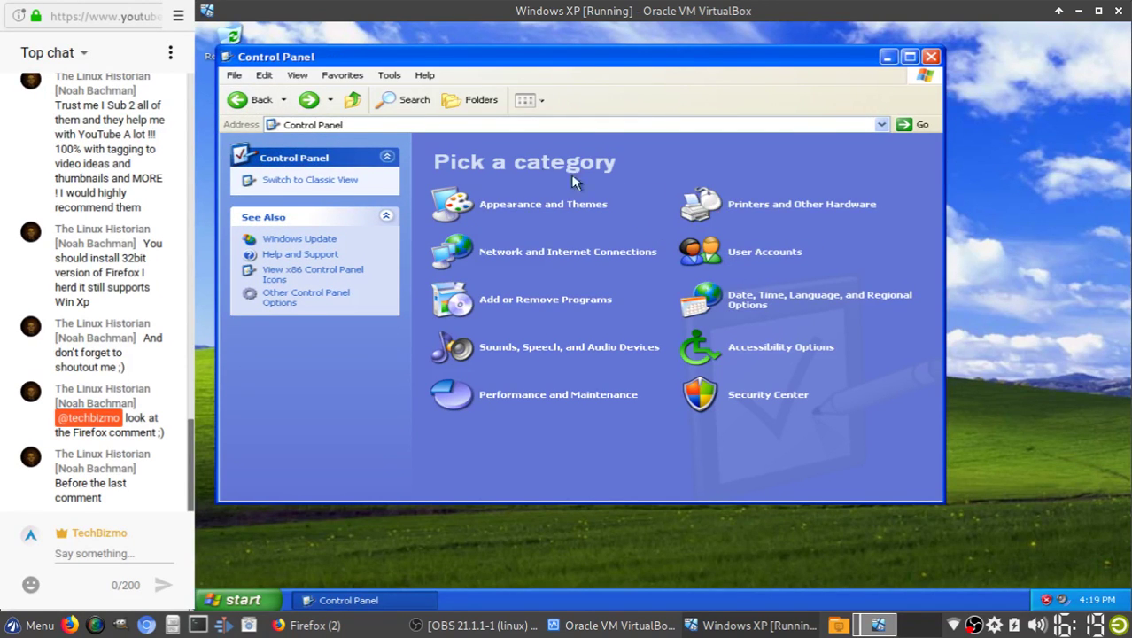
pyautogui.click(542, 196)
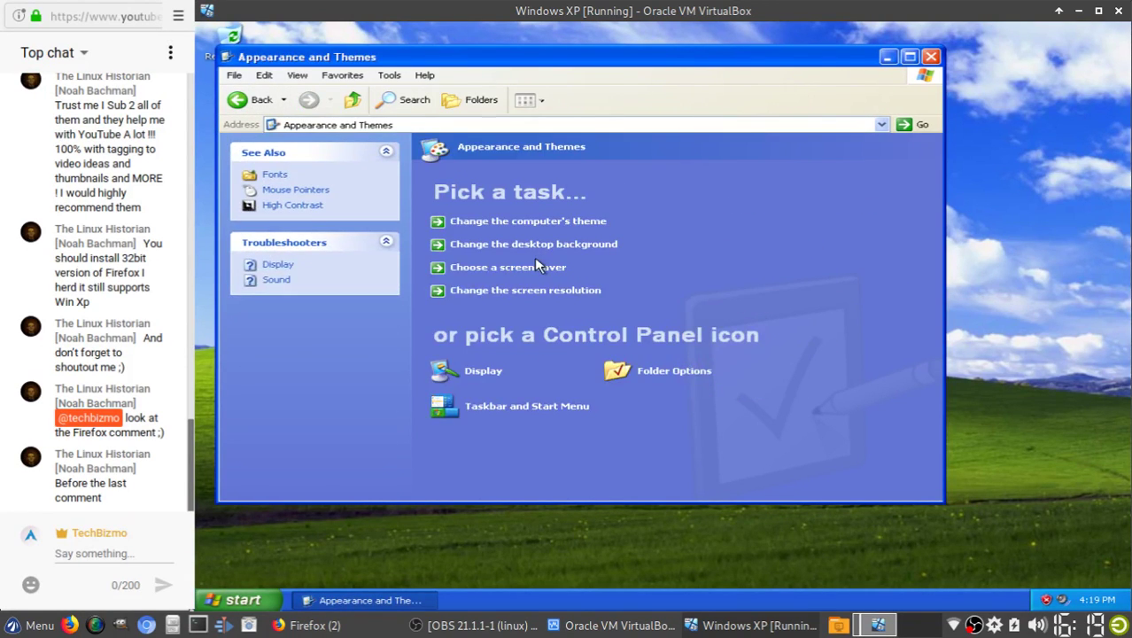
pyautogui.click(584, 223)
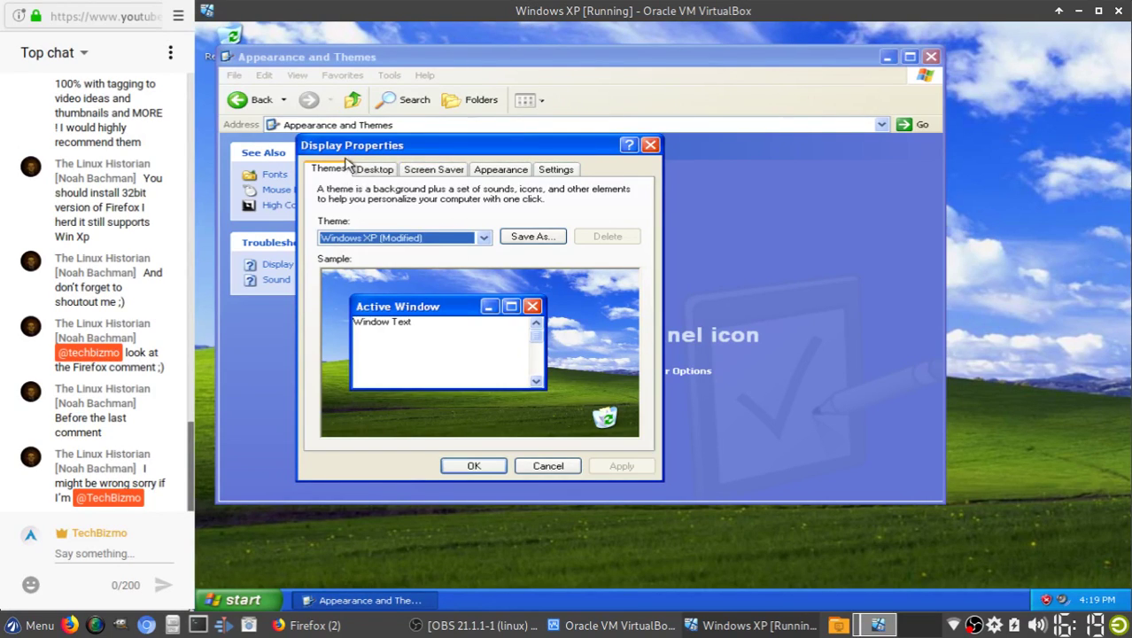
# Review the Desktop, Screen Saver, Appearance and Settings tabs plus Advanced, then close with OK
pyautogui.click(376, 171)
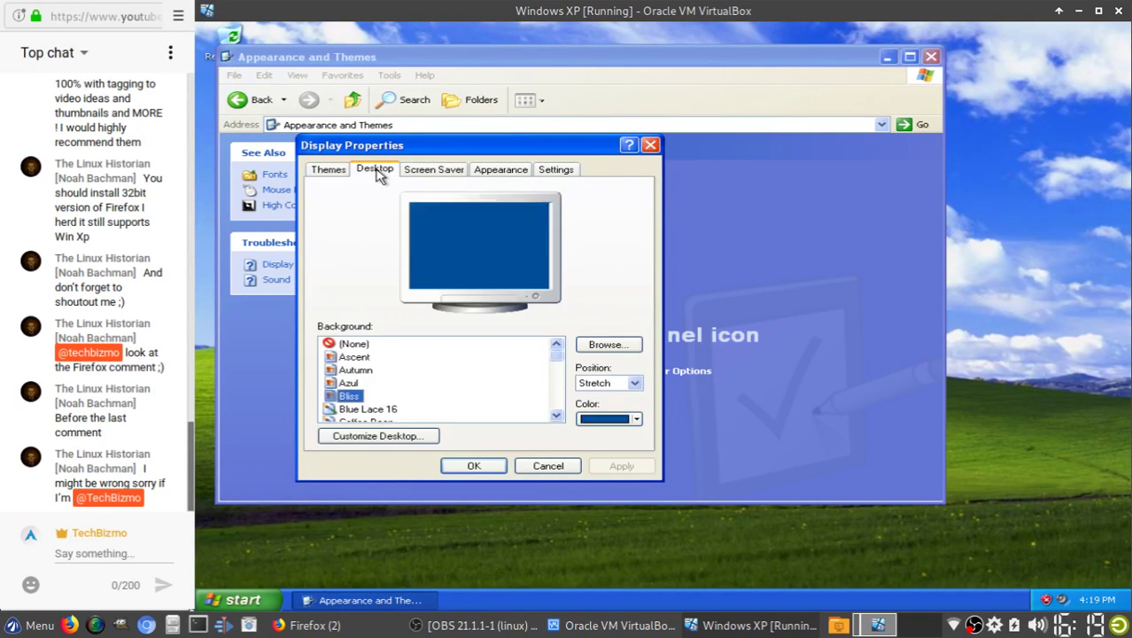
pyautogui.click(447, 170)
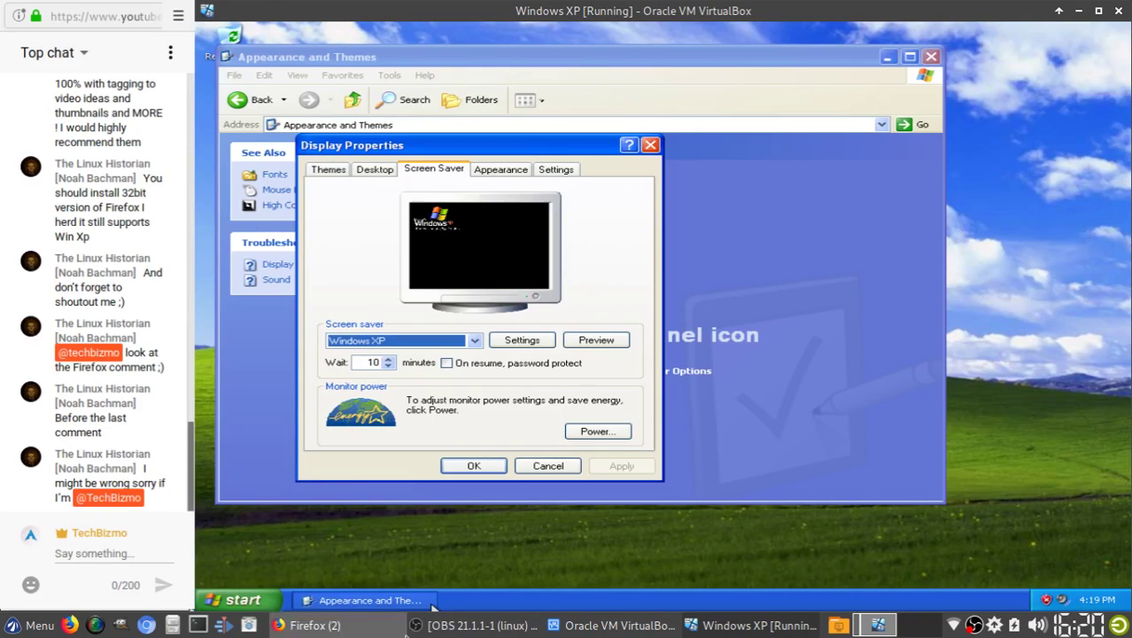
pyautogui.click(501, 170)
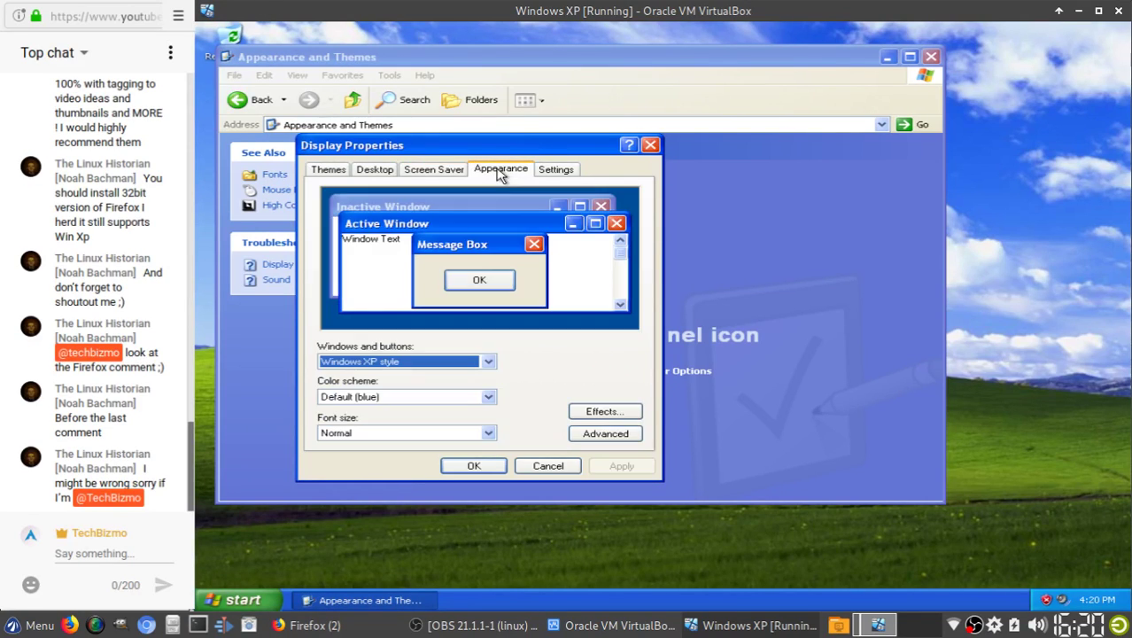
pyautogui.click(560, 171)
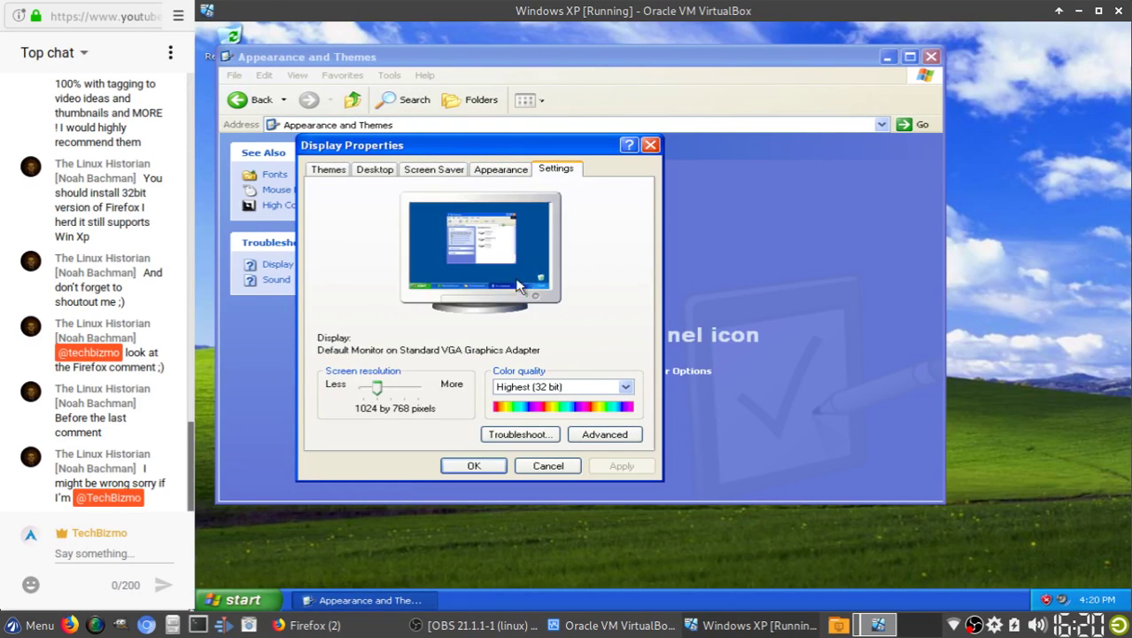
pyautogui.click(601, 434)
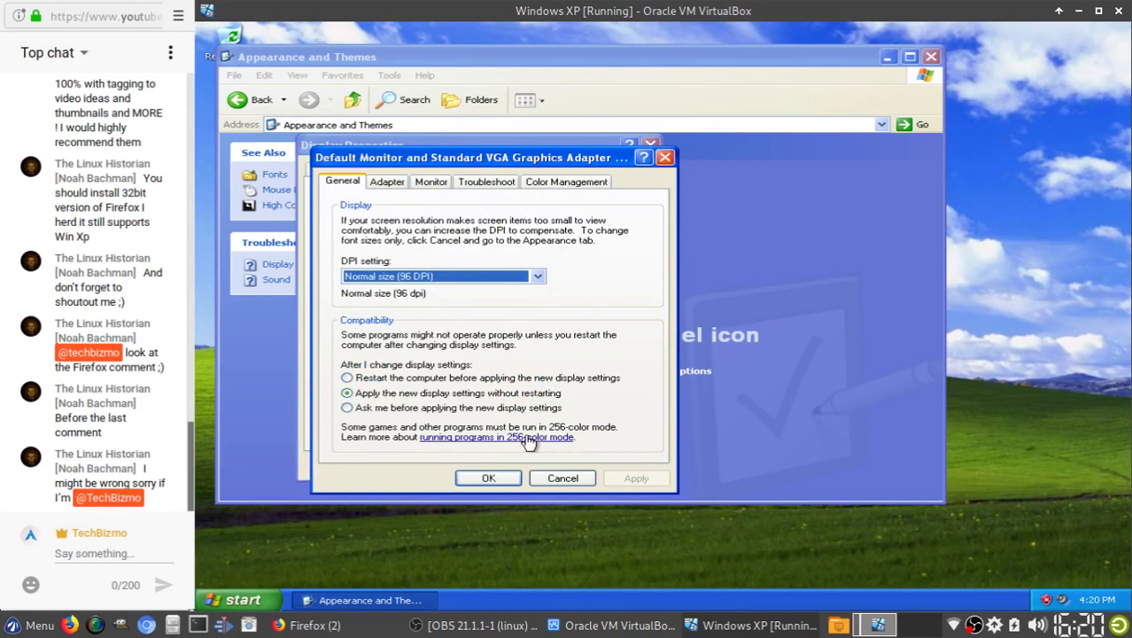
pyautogui.click(458, 479)
pyautogui.click(471, 468)
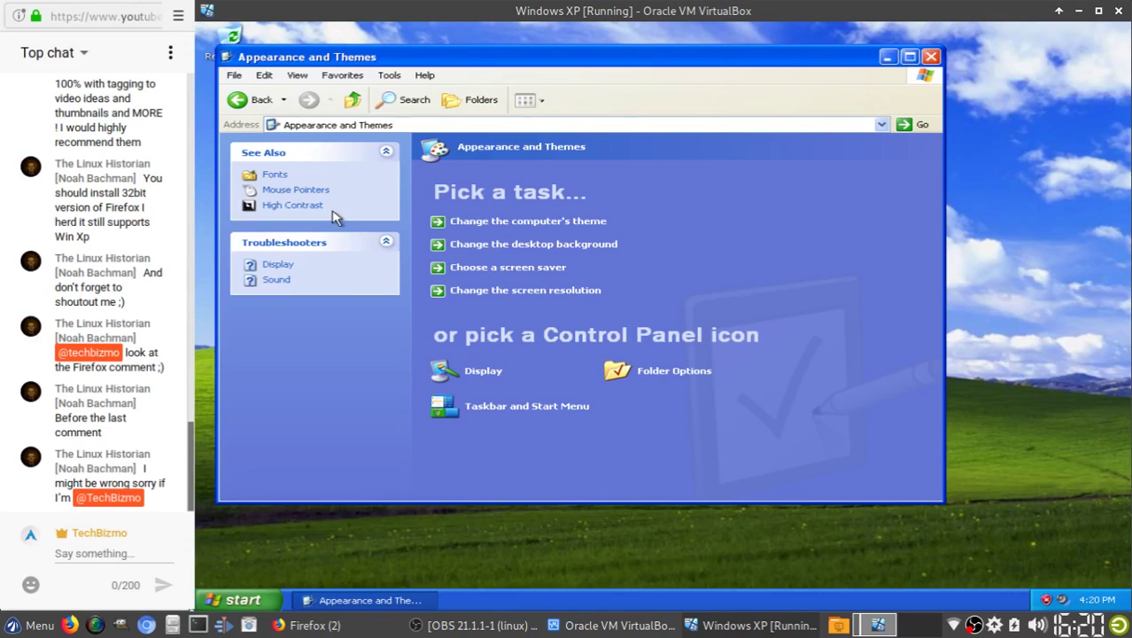
# Close the Appearance and Themes window and check the guest's date and time settings
pyautogui.click(927, 57)
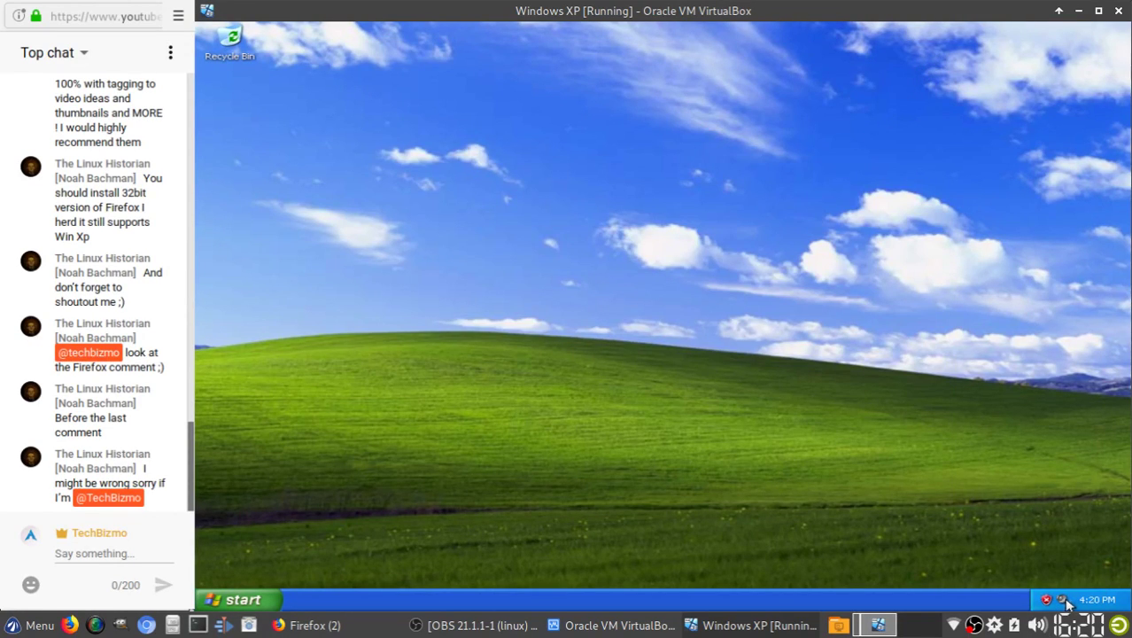
pyautogui.doubleClick(1099, 601)
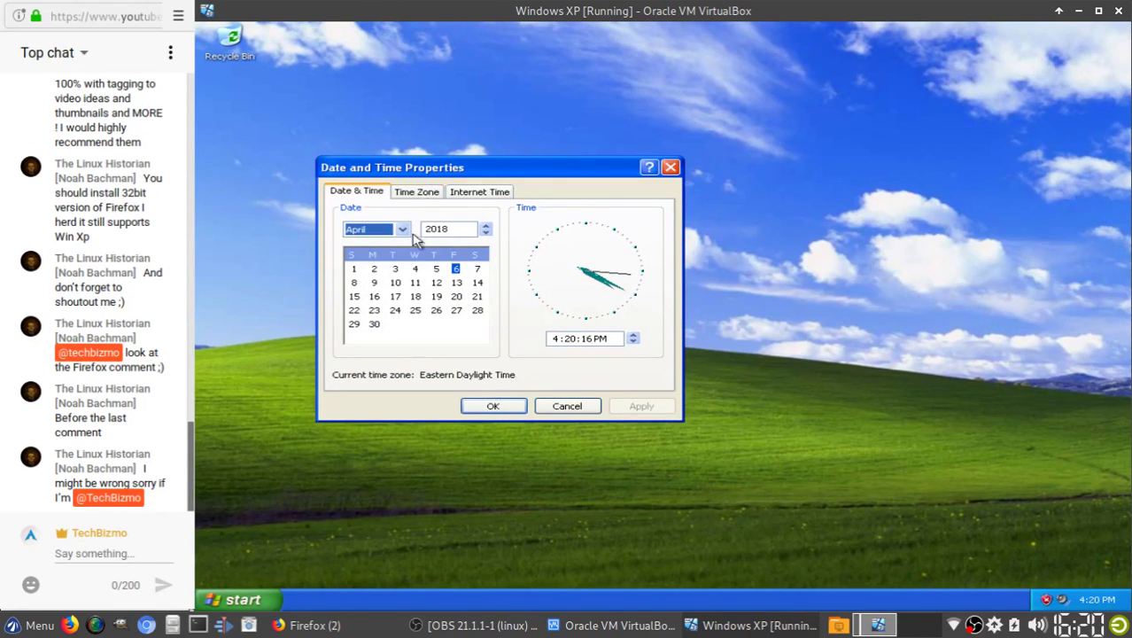
pyautogui.click(494, 406)
# Start the Files and Settings Transfer Wizard as the new computer, cancel it, and reopen Start
pyautogui.click(217, 601)
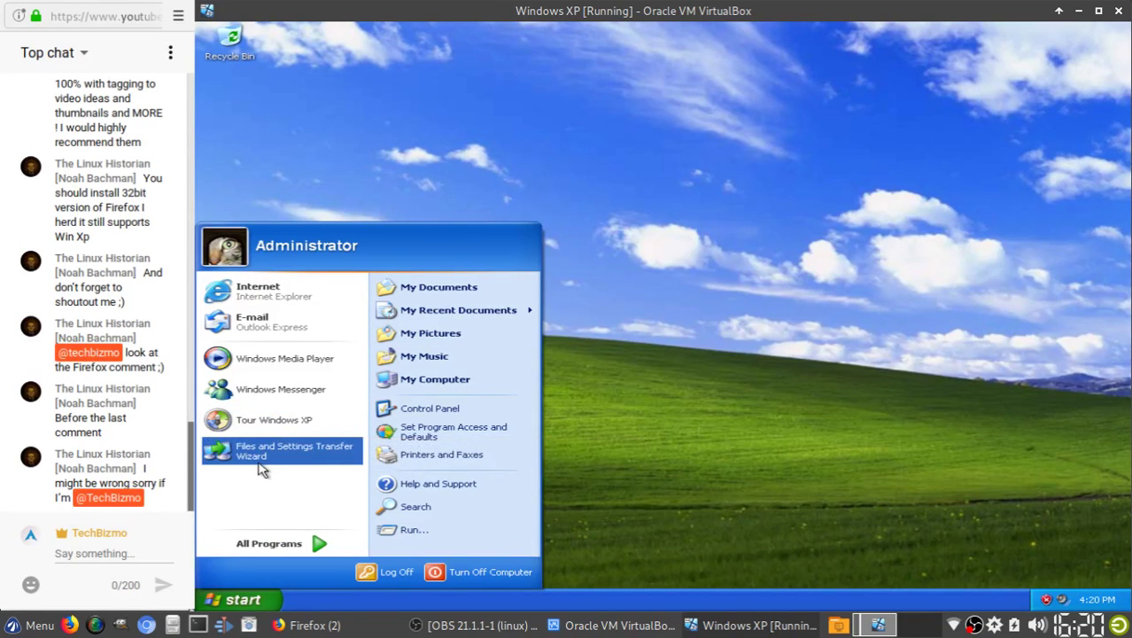
pyautogui.click(263, 470)
pyautogui.click(542, 348)
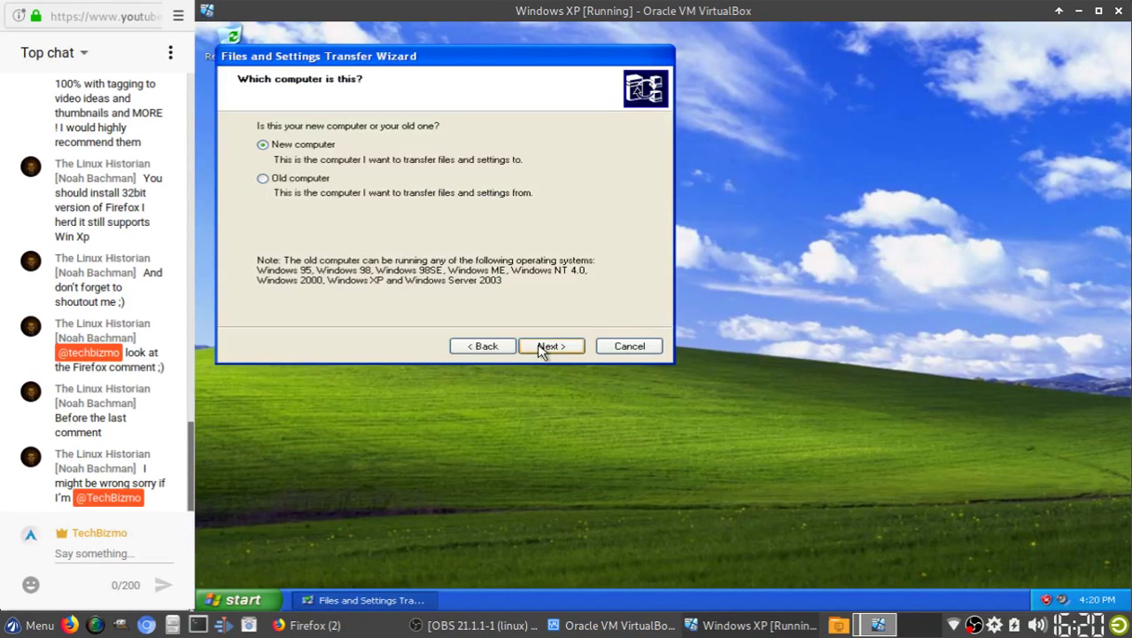
pyautogui.click(544, 347)
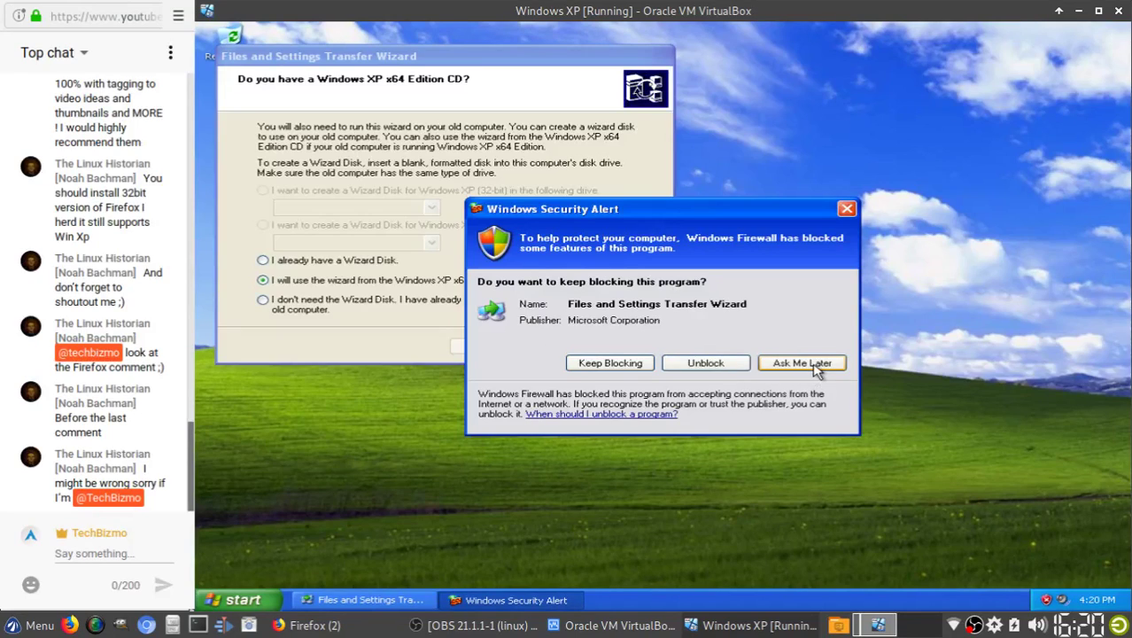
pyautogui.click(848, 209)
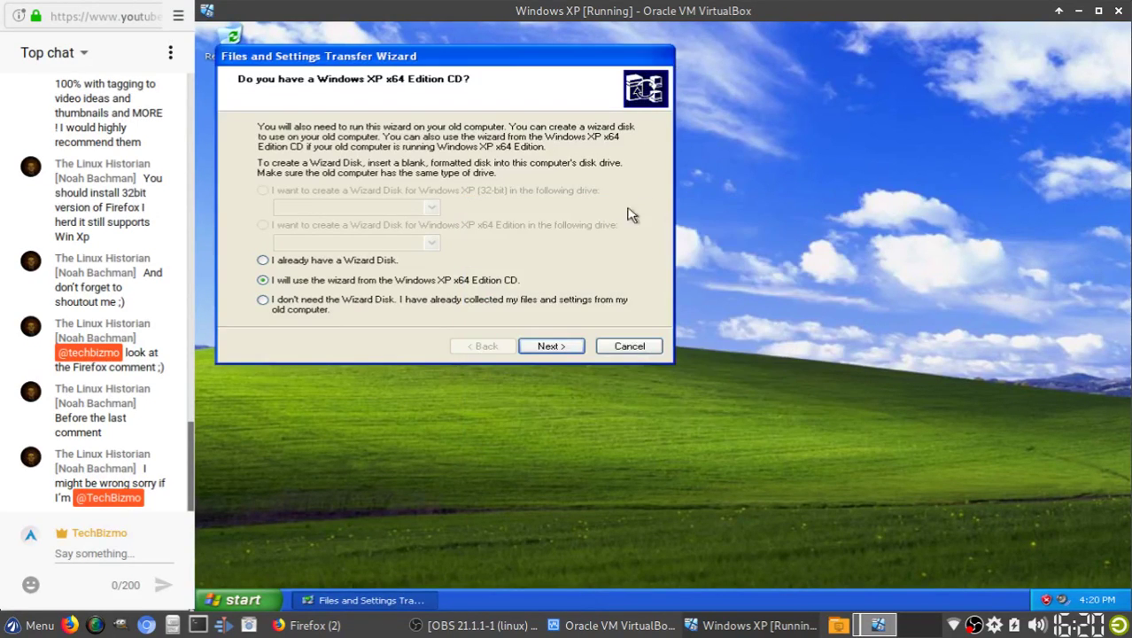
pyautogui.click(630, 347)
pyautogui.click(241, 601)
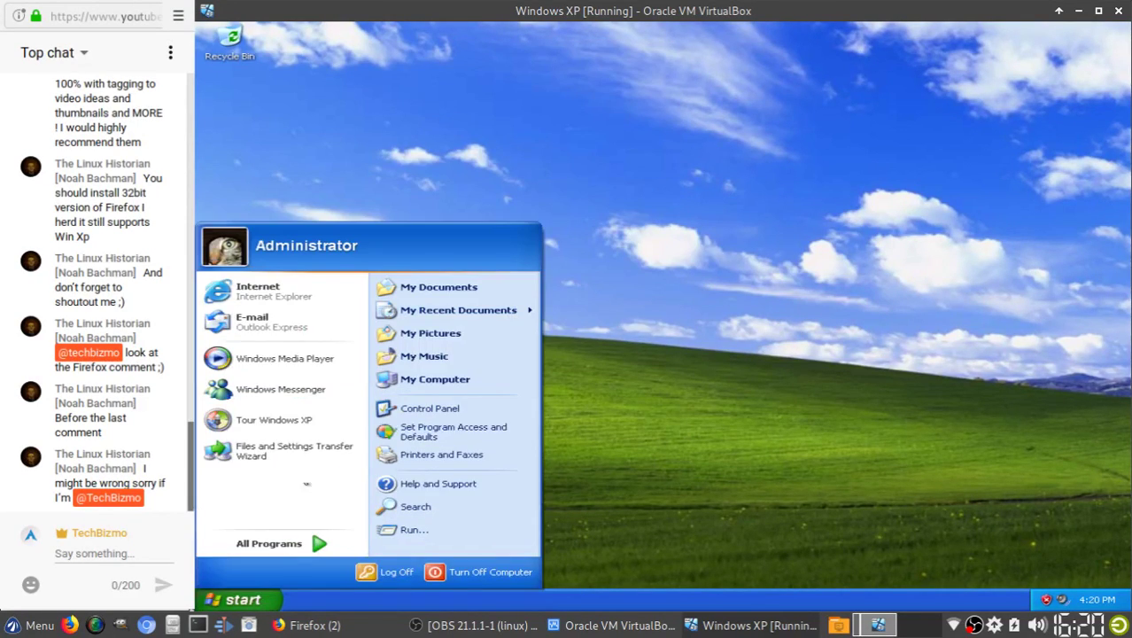
# Open My Documents > My Videos, try and cancel the Web Publishing Wizard, then close it
pyautogui.click(452, 287)
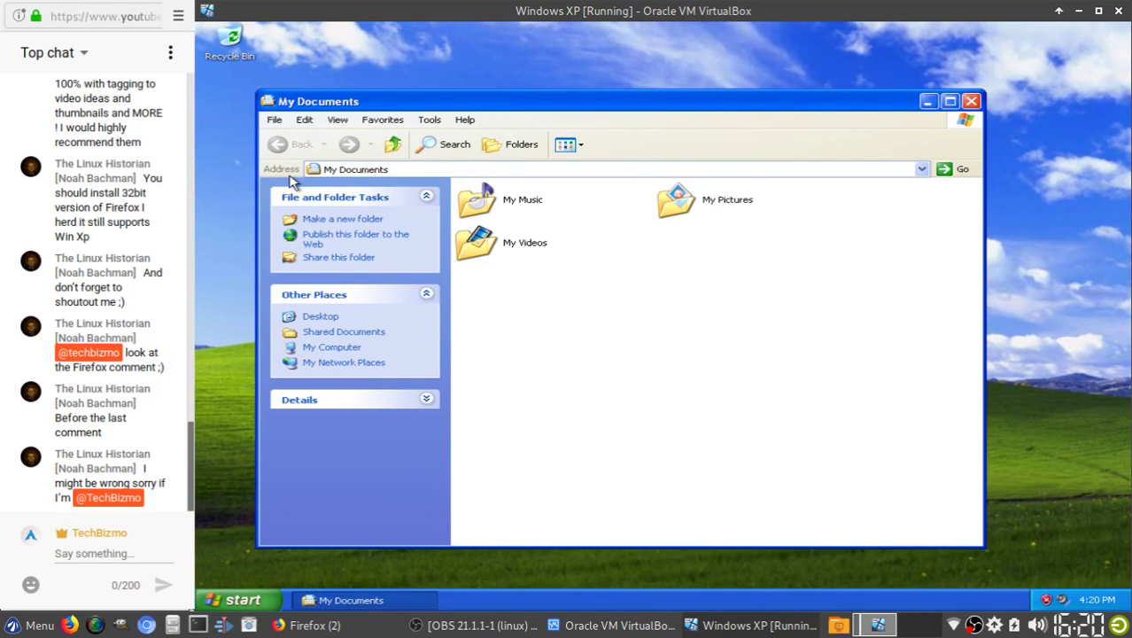
pyautogui.click(493, 196)
pyautogui.doubleClick(497, 243)
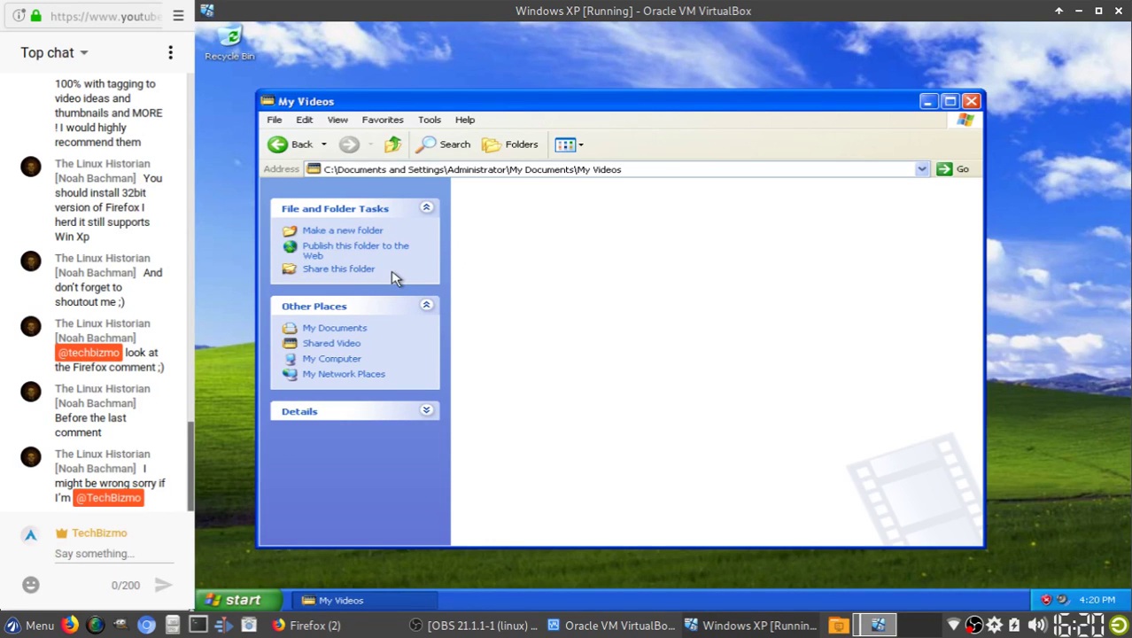
pyautogui.click(366, 255)
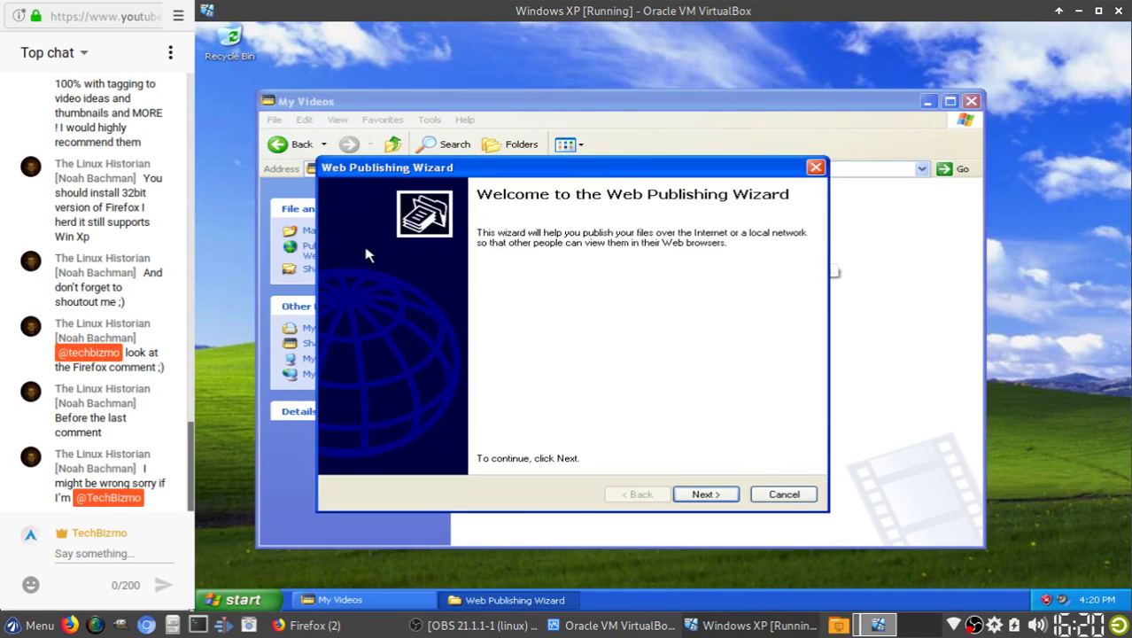
pyautogui.click(732, 497)
pyautogui.click(779, 495)
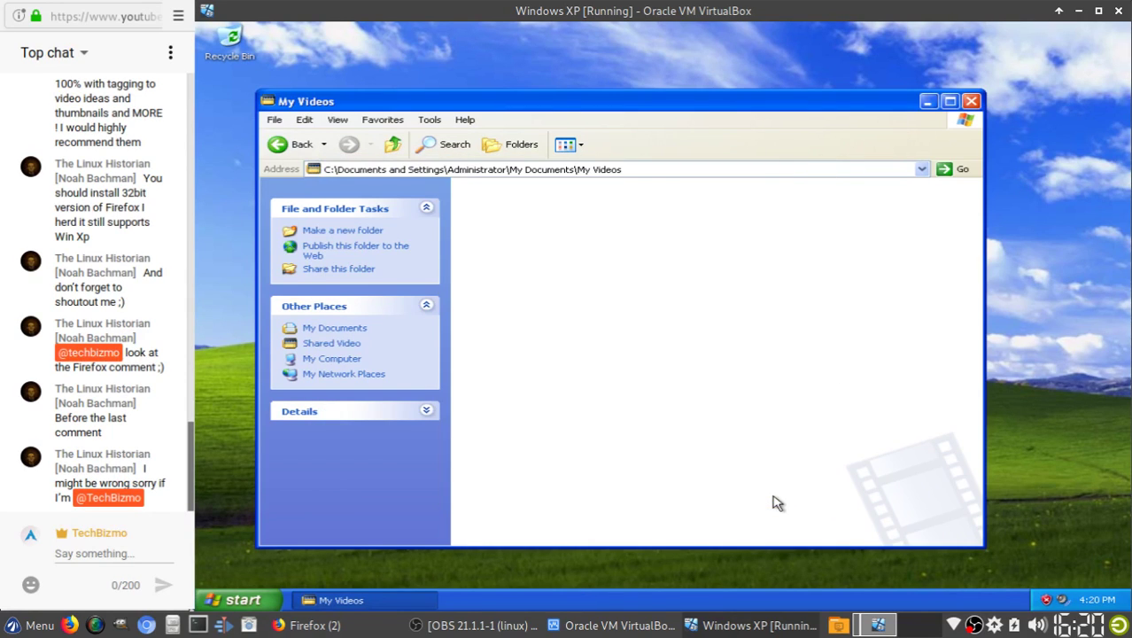
pyautogui.click(973, 101)
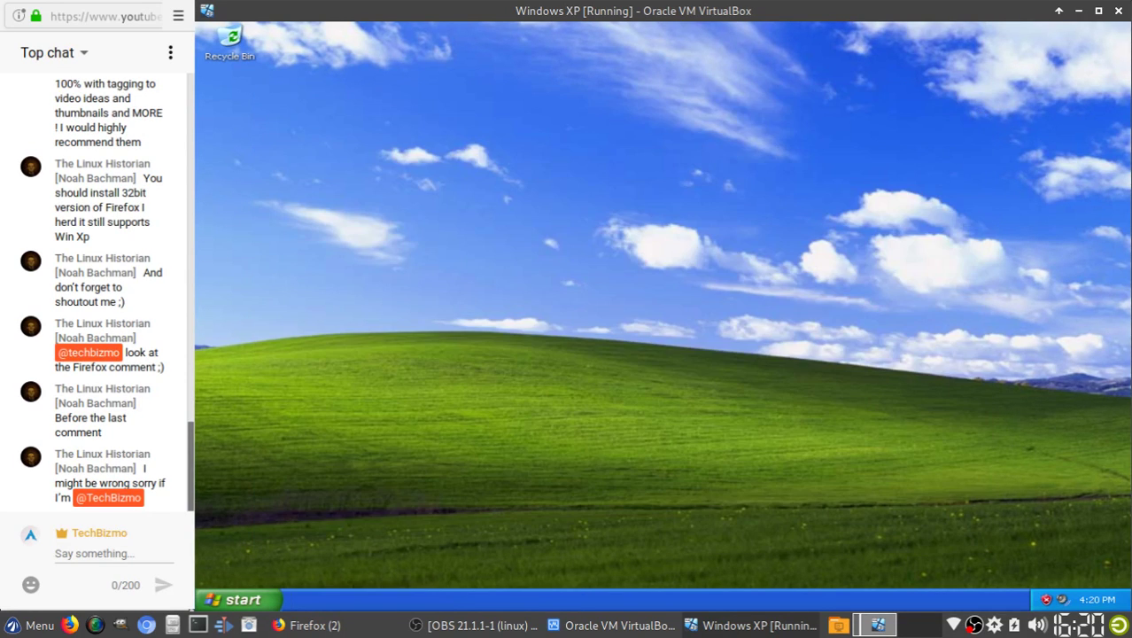
# Check the host's Firefox window list and open the guest's Start menu
pyautogui.click(310, 625)
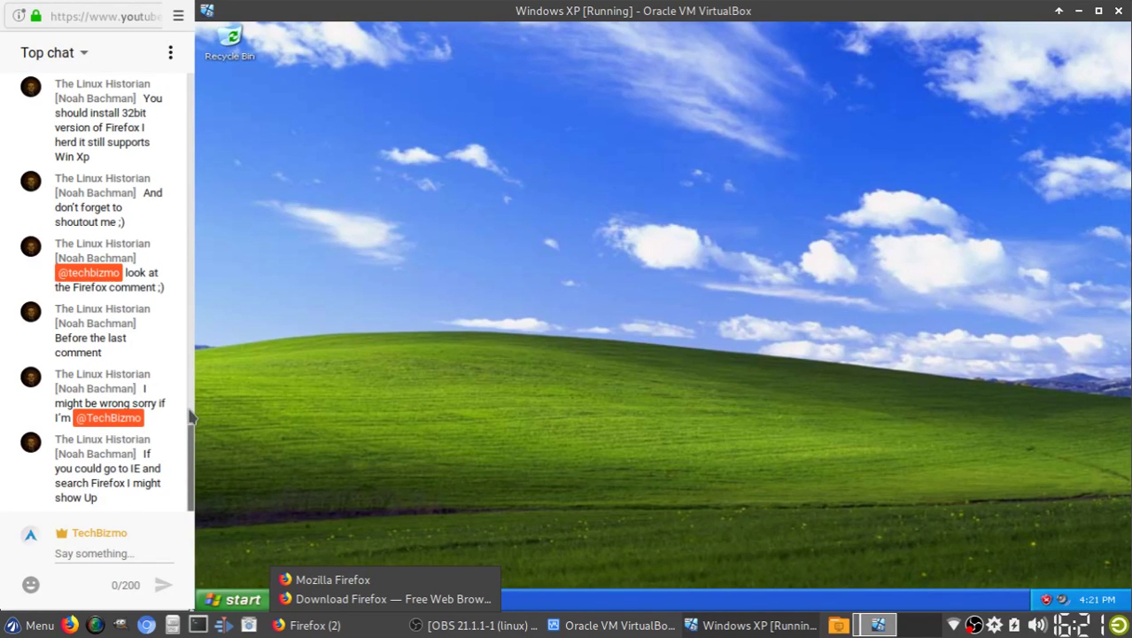
pyautogui.click(336, 448)
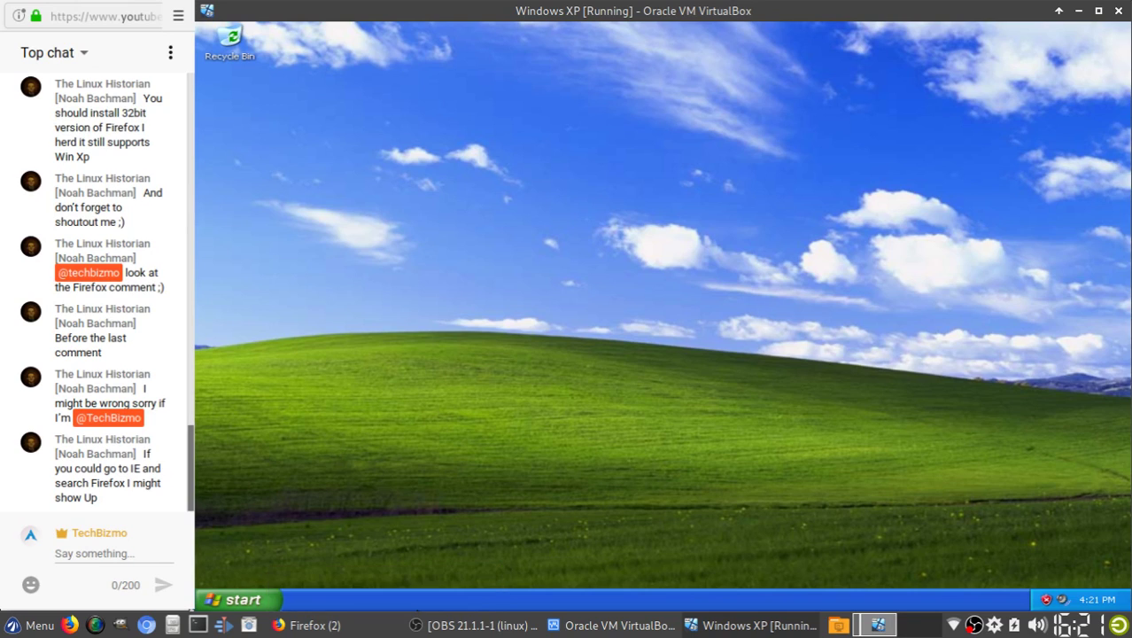
pyautogui.click(241, 600)
# Launch guest Internet Explorer and search 'firefox' from MSN, declining AutoComplete
pyautogui.click(249, 292)
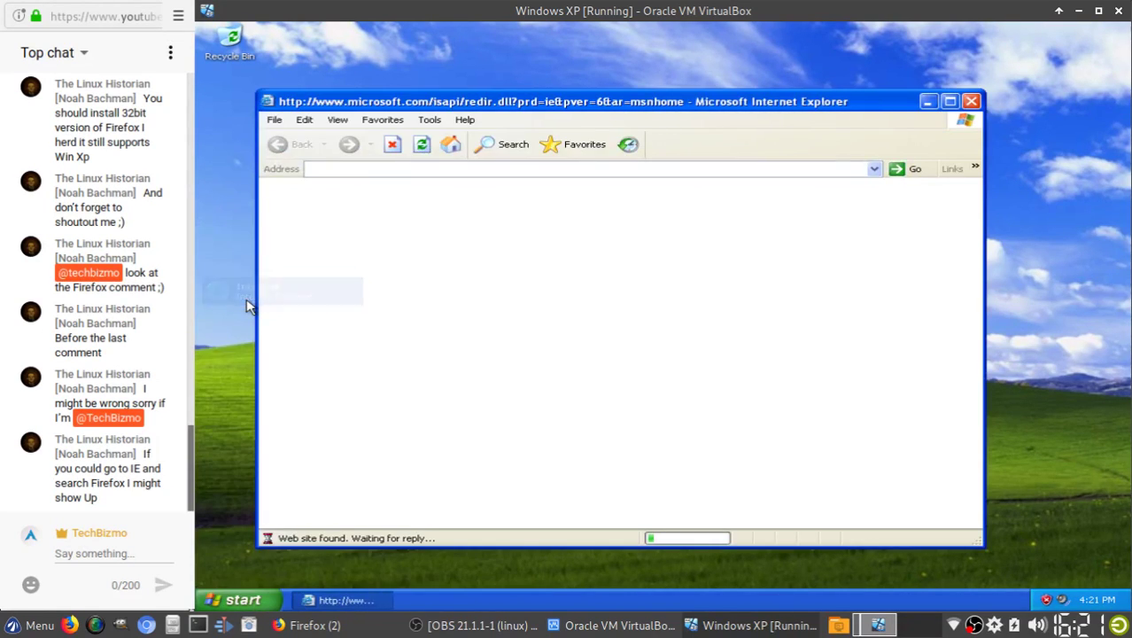
pyautogui.click(452, 170)
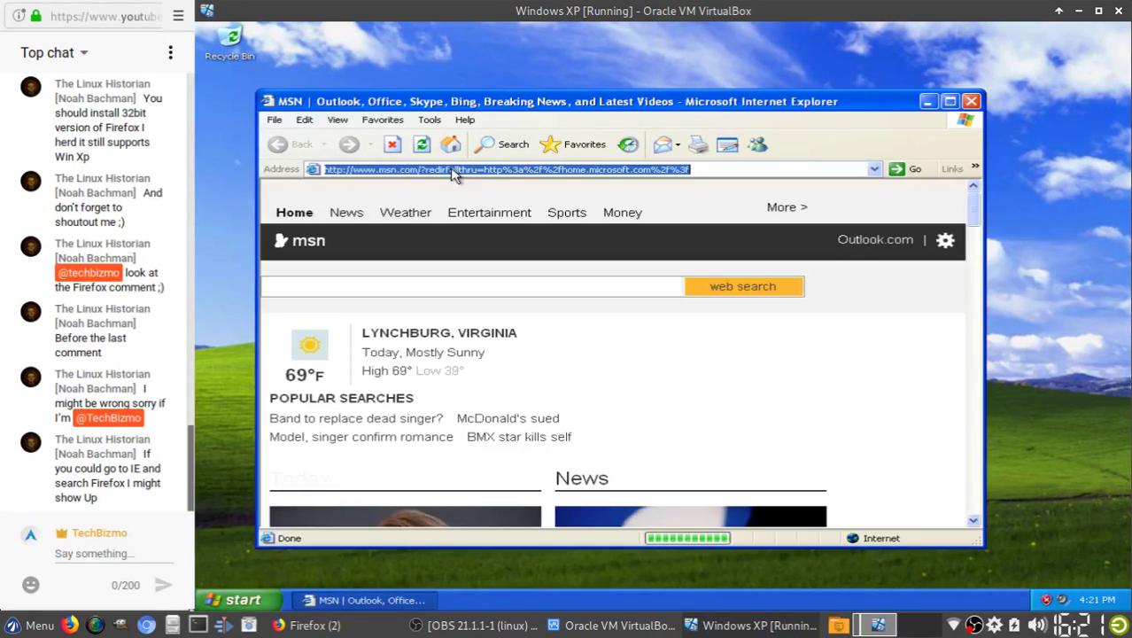
pyautogui.click(504, 292)
pyautogui.write('firefox')
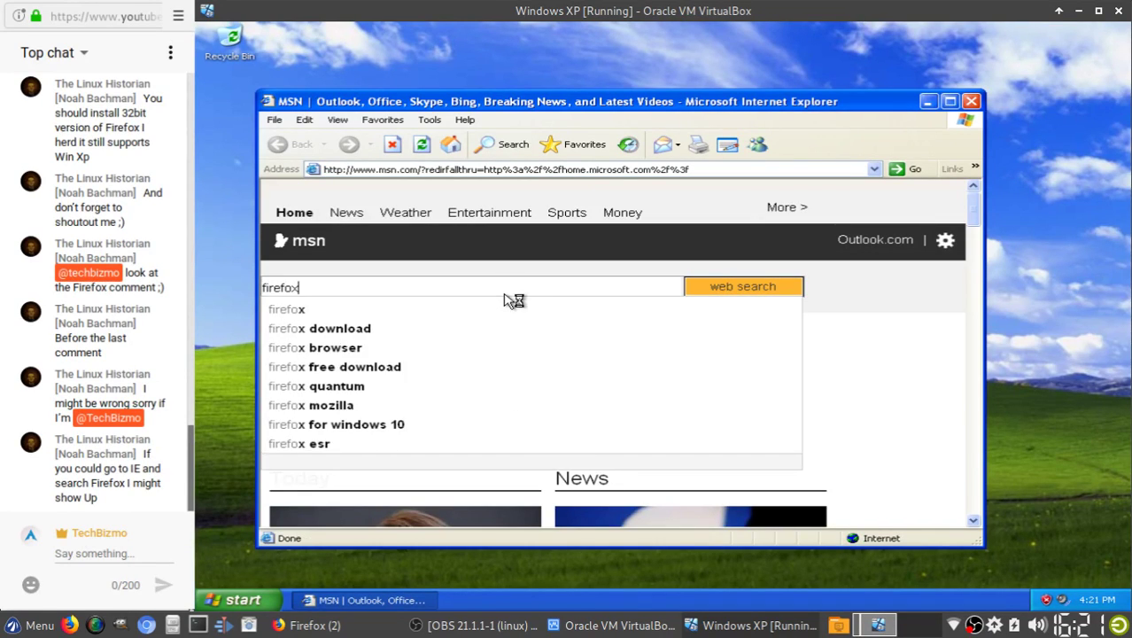
pyautogui.press('Return')
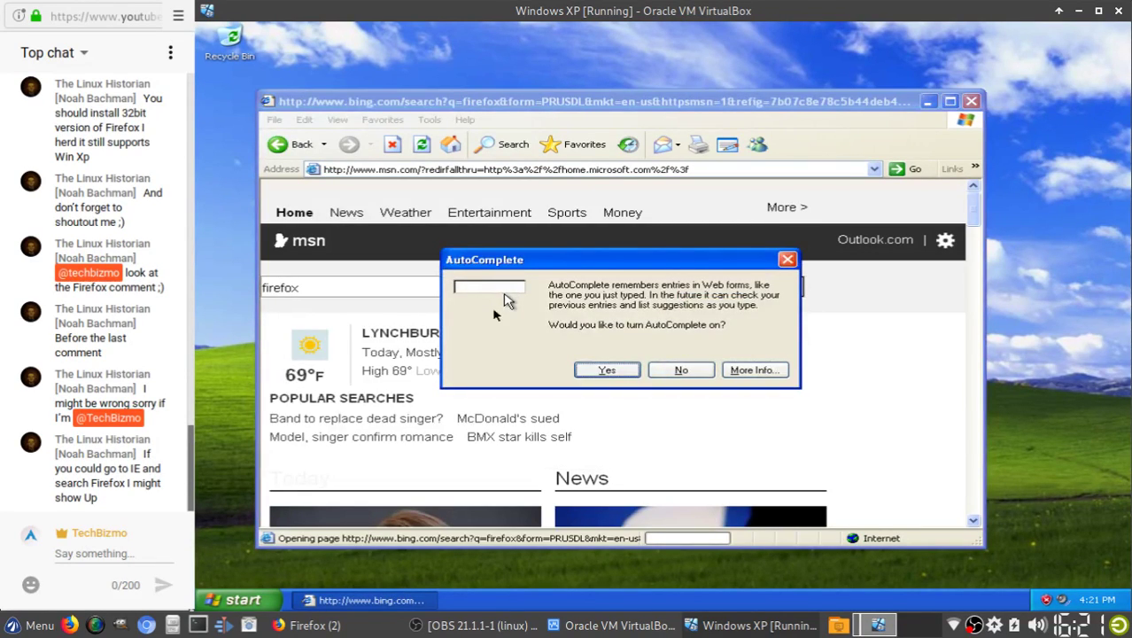
pyautogui.click(686, 372)
pyautogui.scroll(-2, 468, 346)
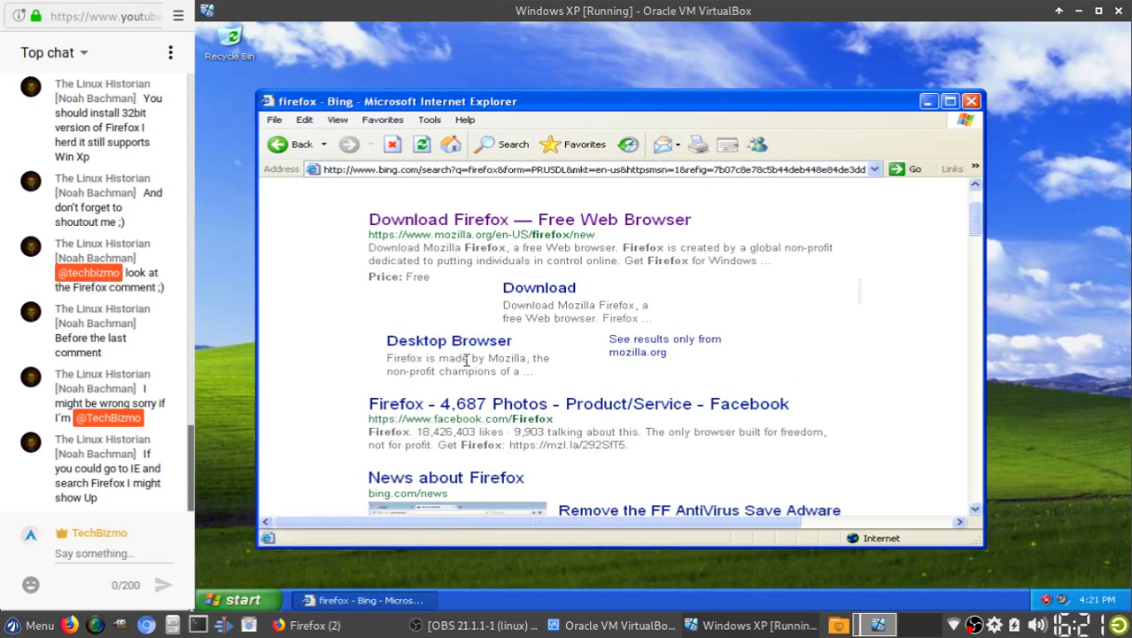
pyautogui.scroll(-10, 682, 374)
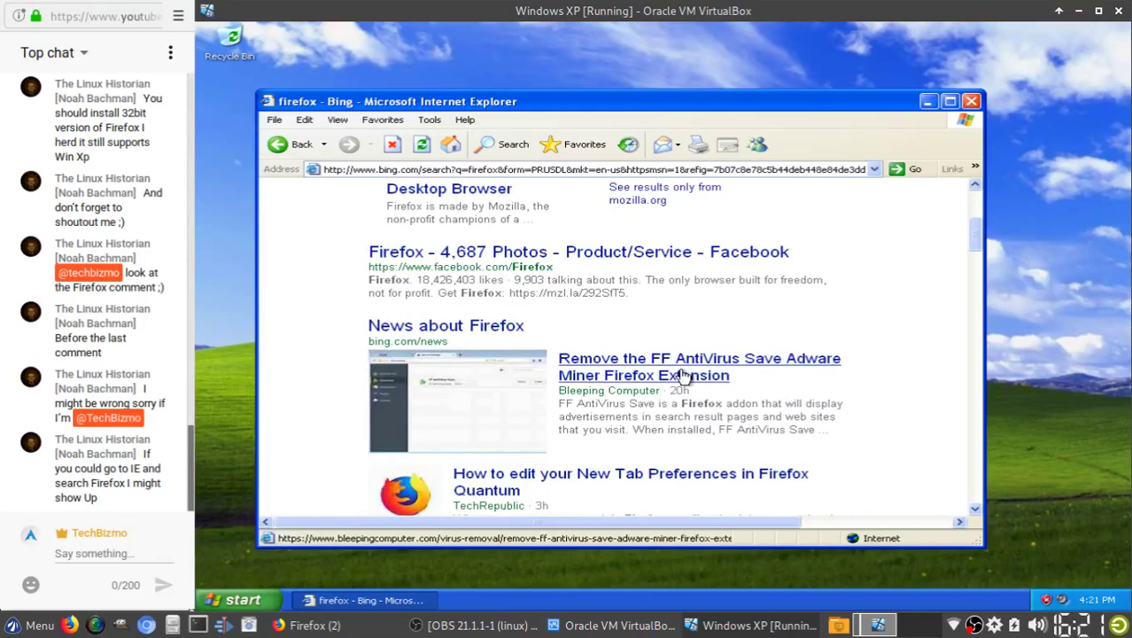
pyautogui.scroll(12, 541, 307)
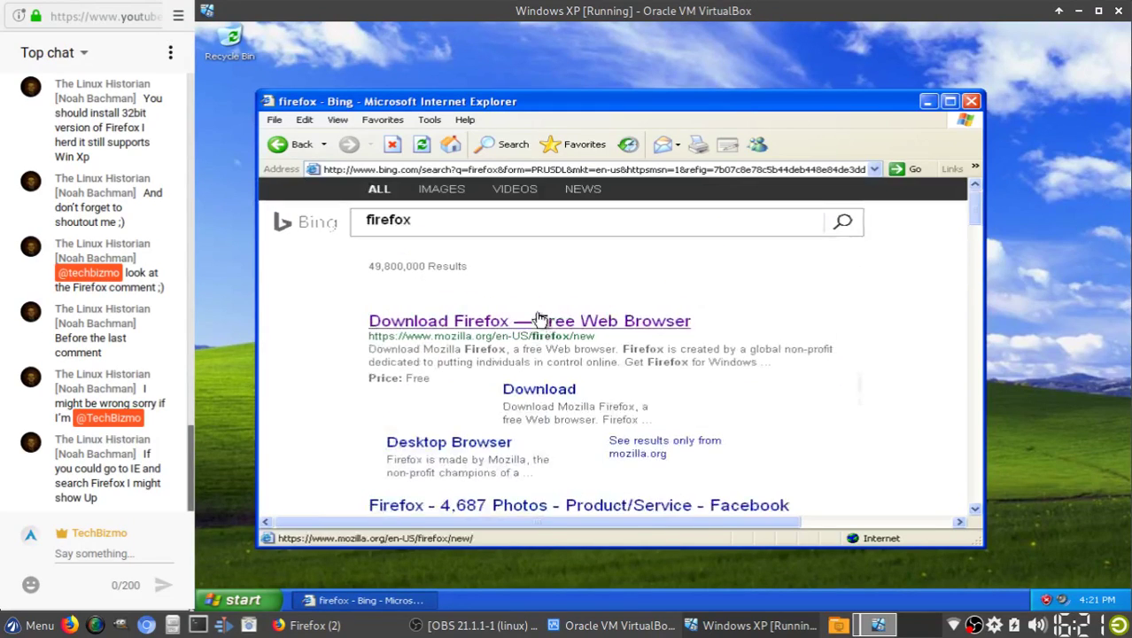
# Open the Firefox desktop browser download result, then go back to the Bing results
pyautogui.click(462, 440)
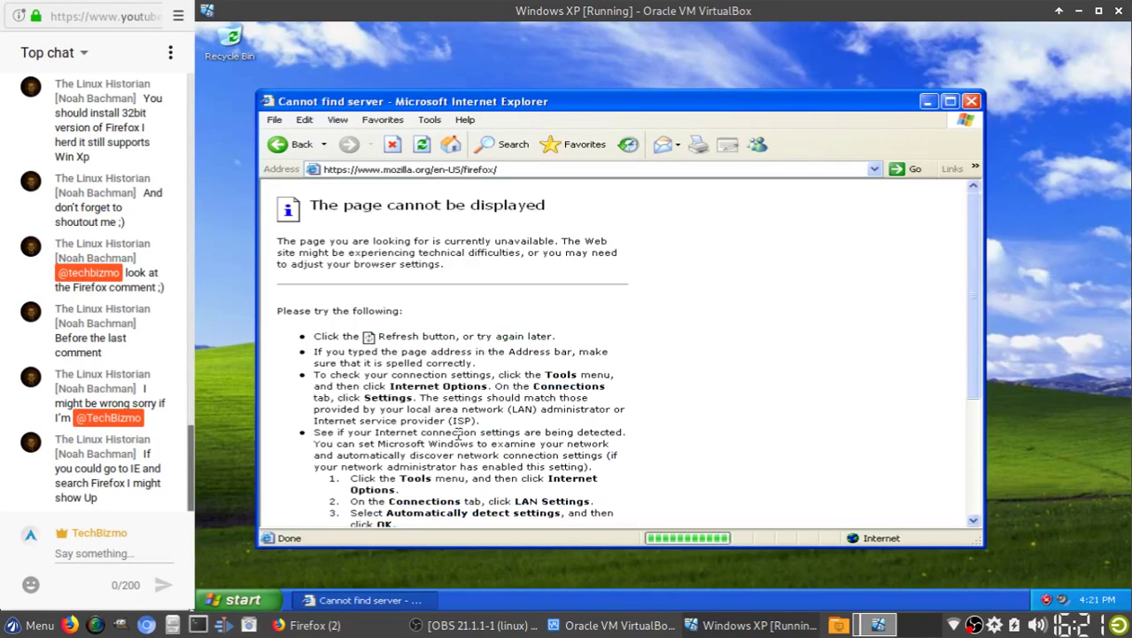
pyautogui.scroll(-3, 384, 295)
pyautogui.scroll(-1, 298, 205)
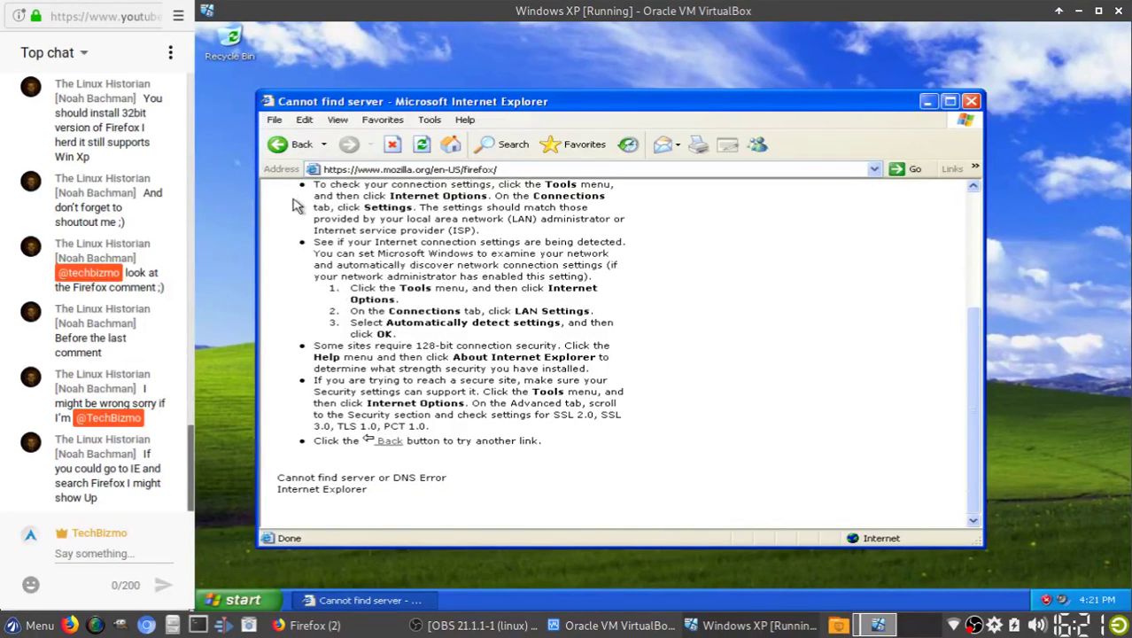
pyautogui.click(292, 146)
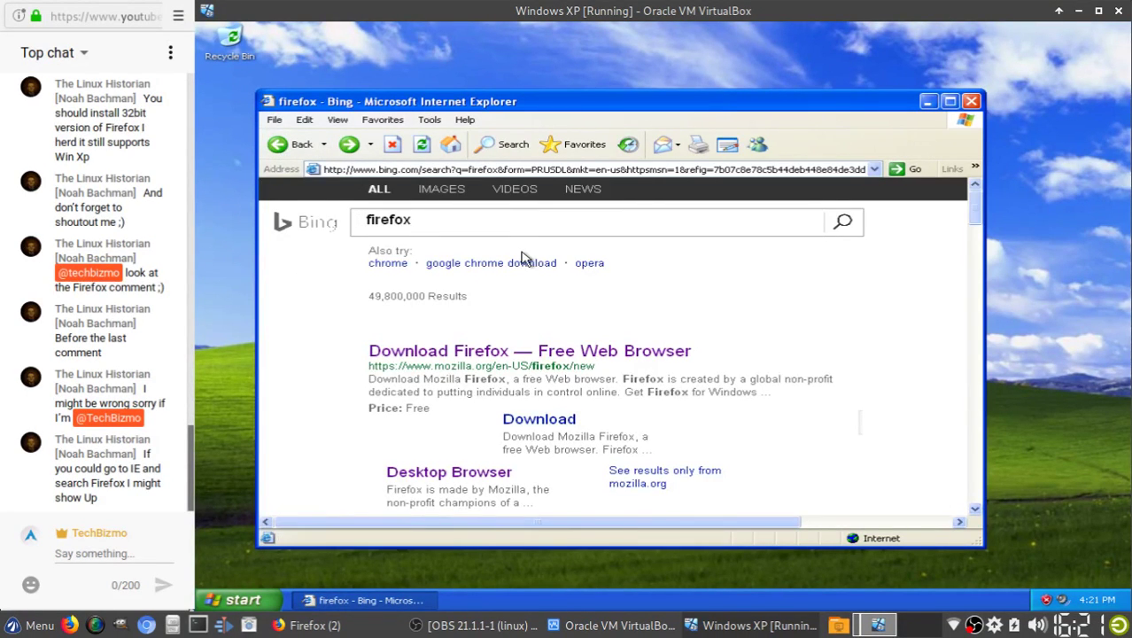
# Try the 'google chrome download' suggestion and Chrome ad, return to firefox results, and edit the query
pyautogui.click(460, 263)
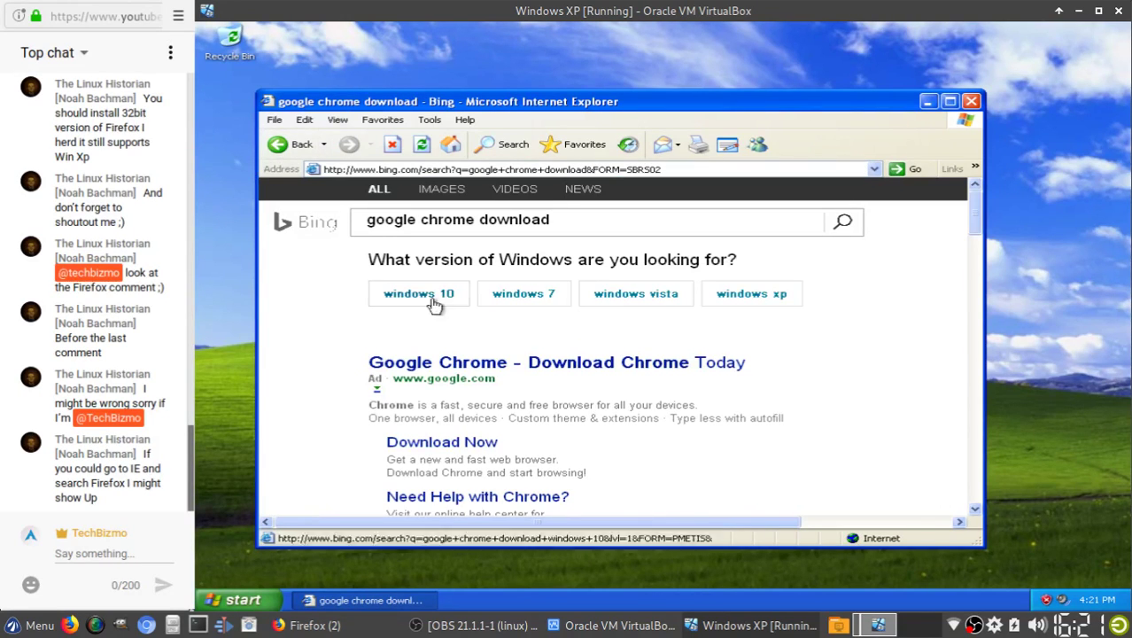
pyautogui.click(529, 369)
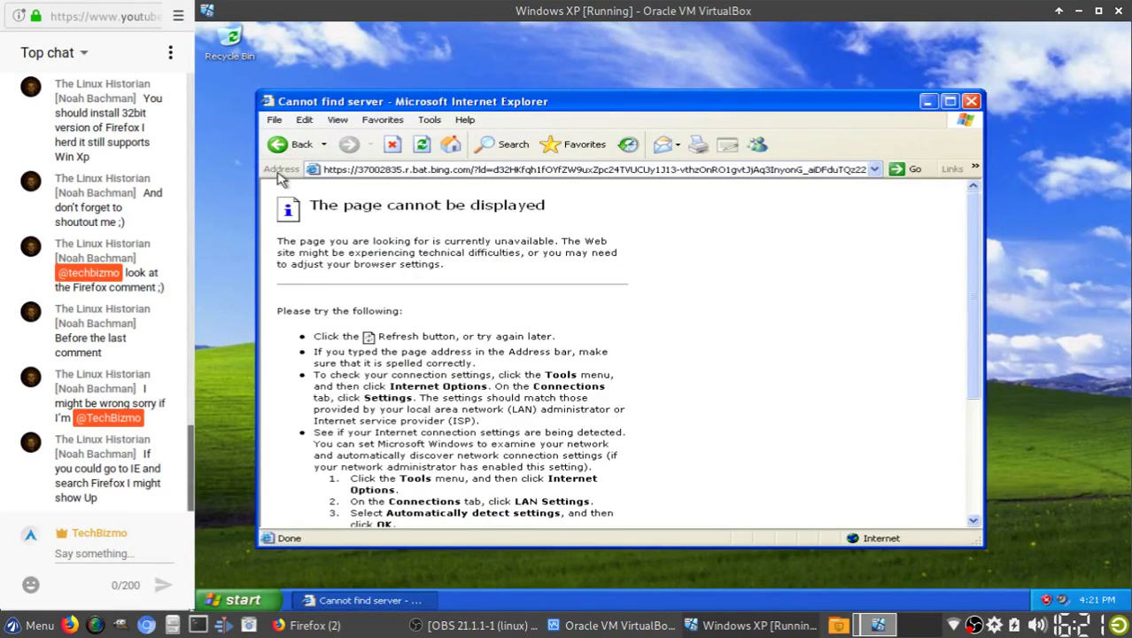
pyautogui.click(279, 144)
pyautogui.click(278, 144)
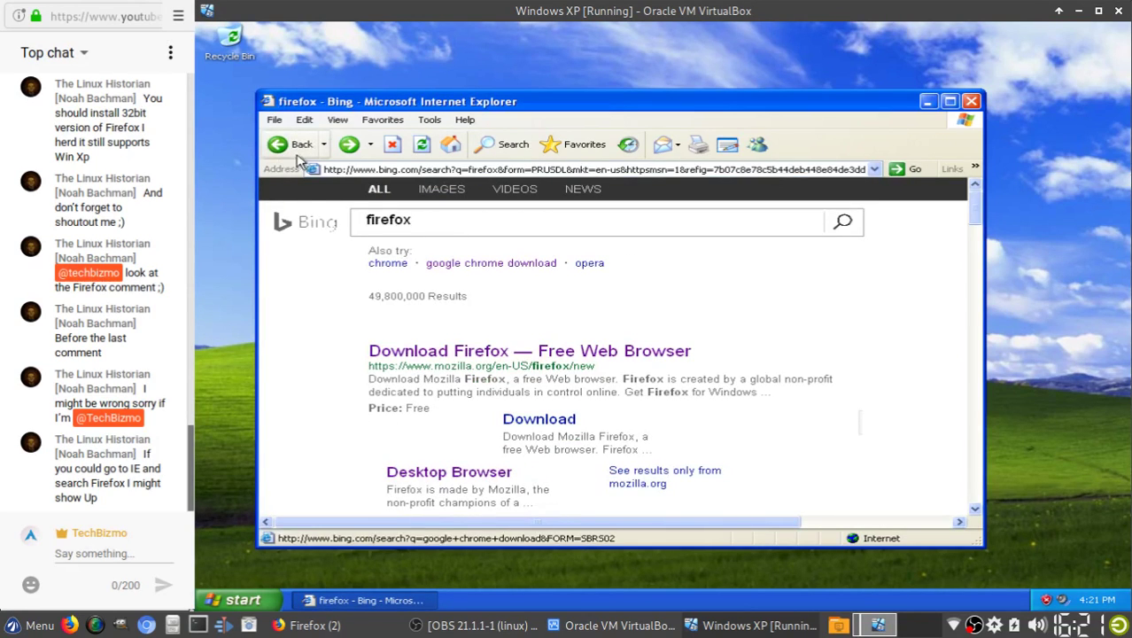
pyautogui.scroll(-6, 567, 503)
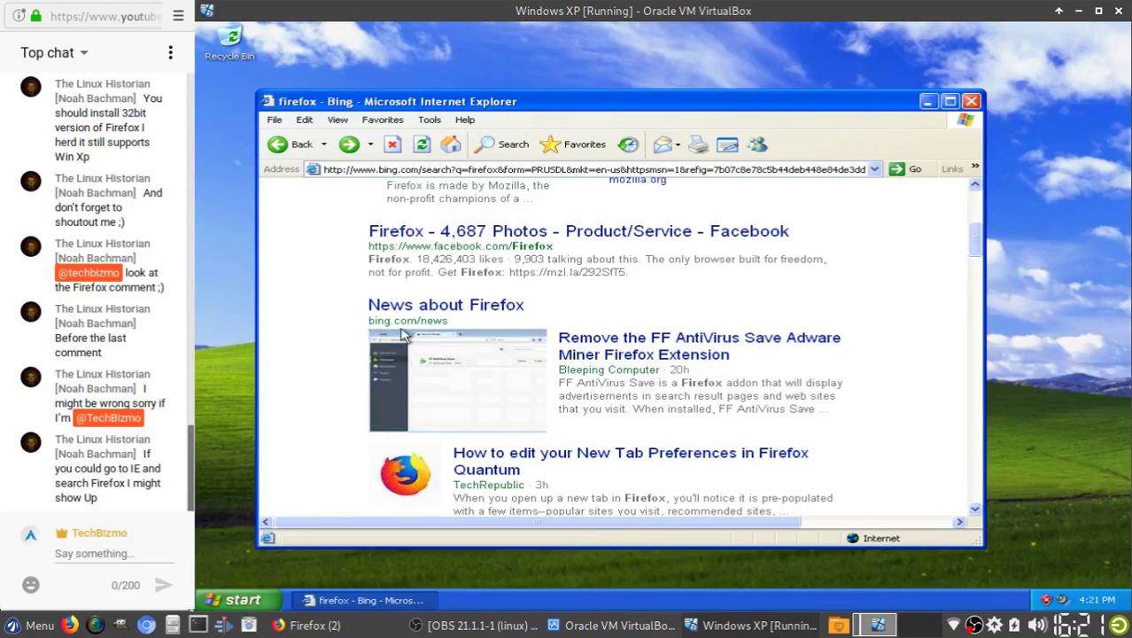
pyautogui.scroll(6, 545, 440)
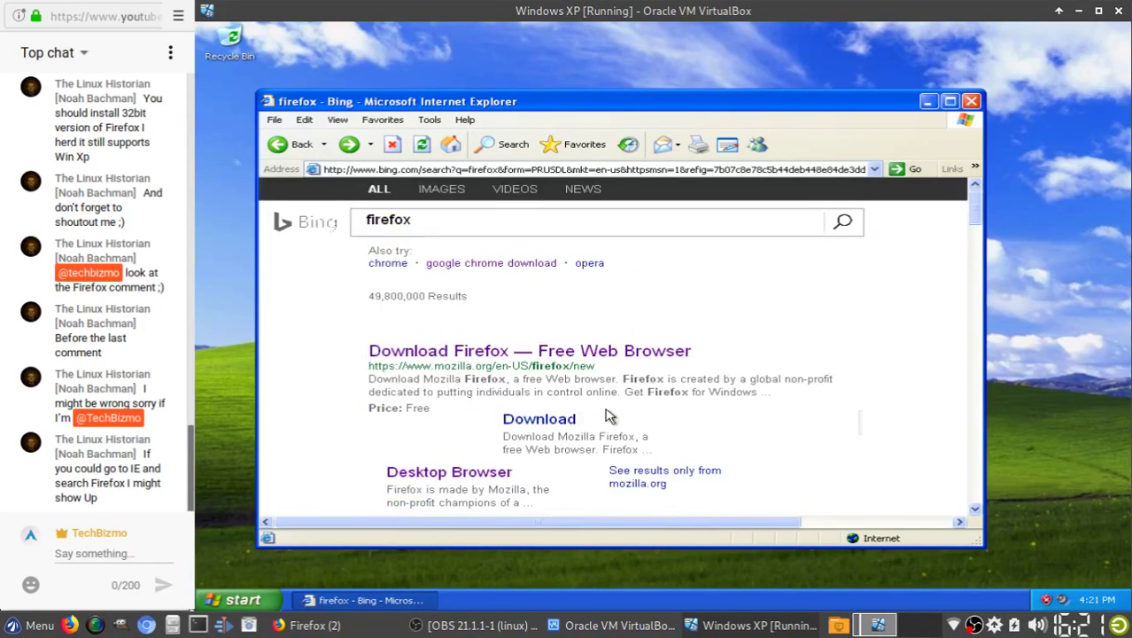
pyautogui.click(516, 222)
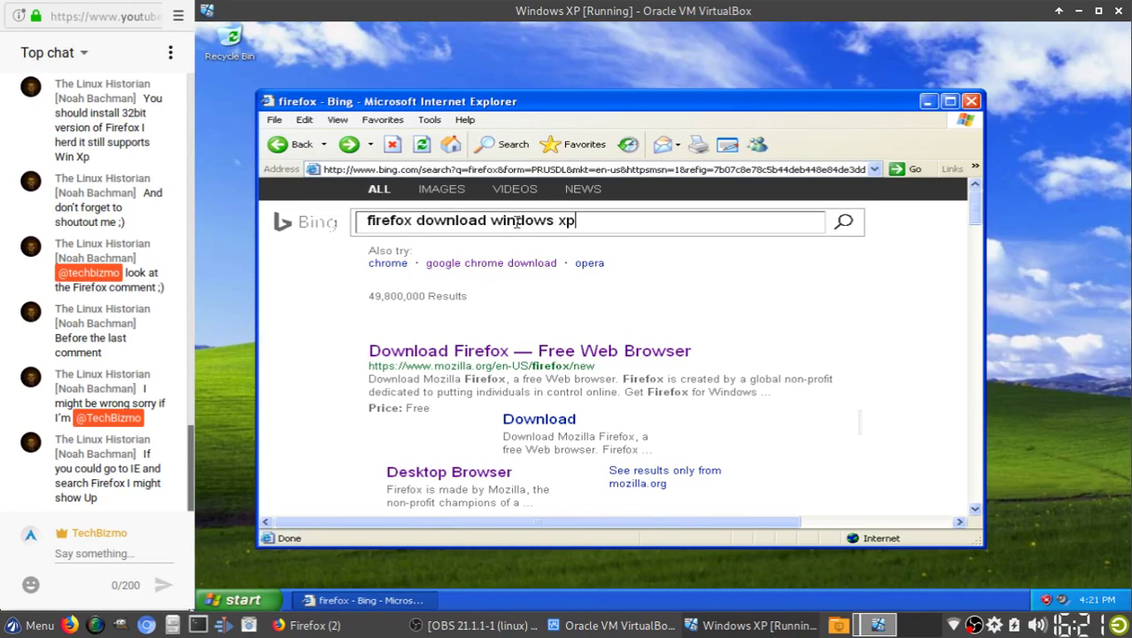
# Search Bing for 'firefox download windows xp' and try the Mozilla support article, which fails
pyautogui.press('Return')
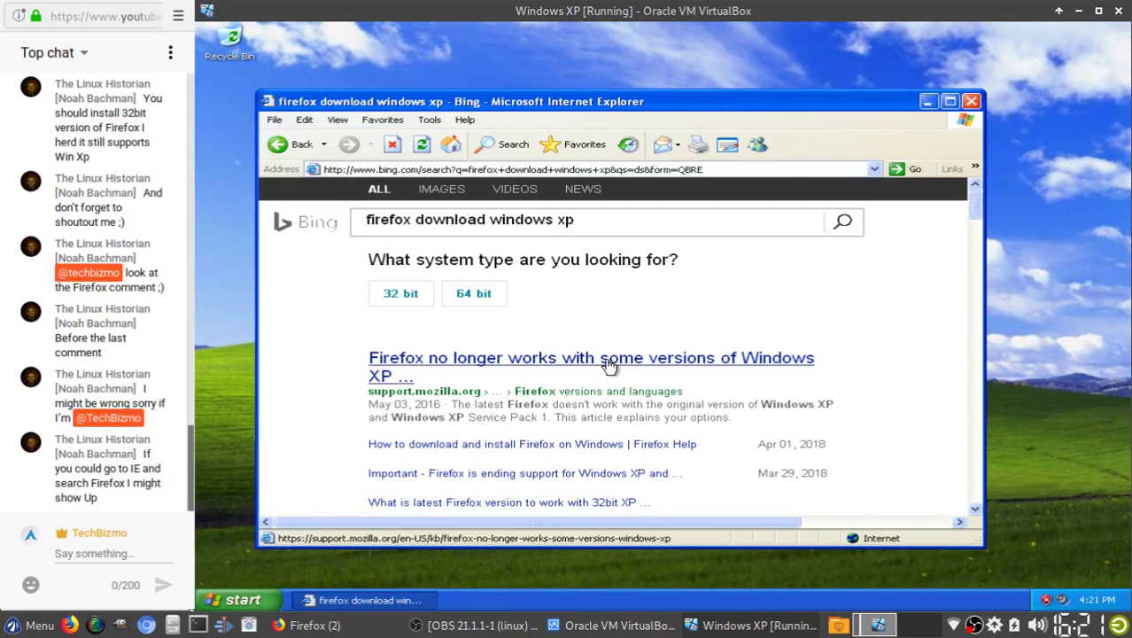
pyautogui.click(609, 365)
pyautogui.scroll(-5, 608, 362)
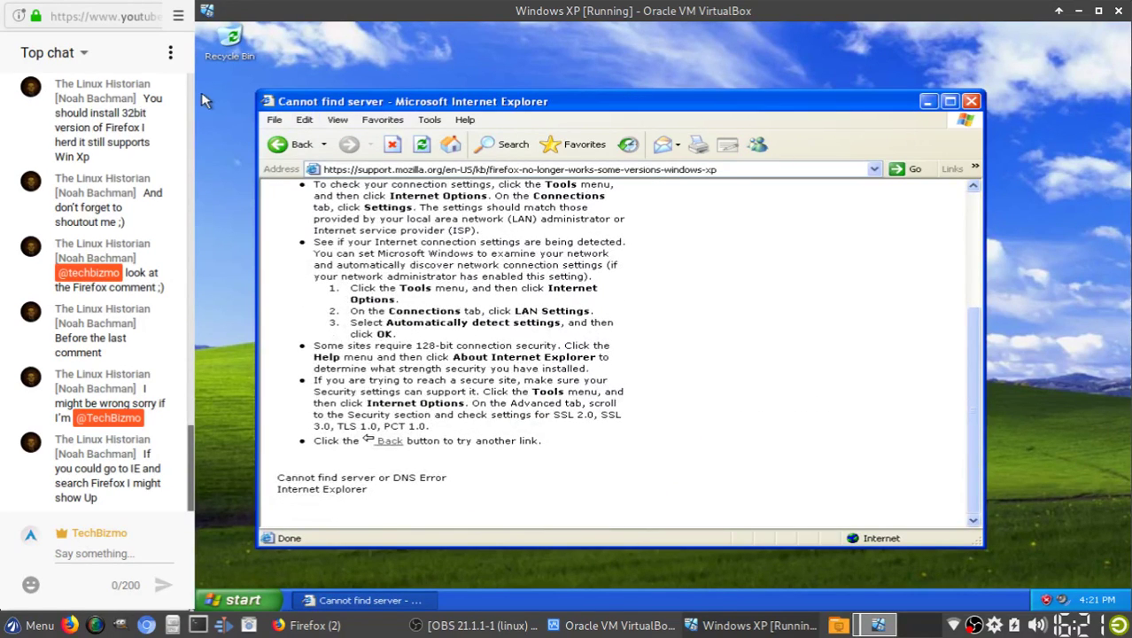
pyautogui.click(275, 119)
pyautogui.moveTo(542, 289); pyautogui.dragTo(457, 265)
pyautogui.click(277, 143)
pyautogui.scroll(-8, 522, 337)
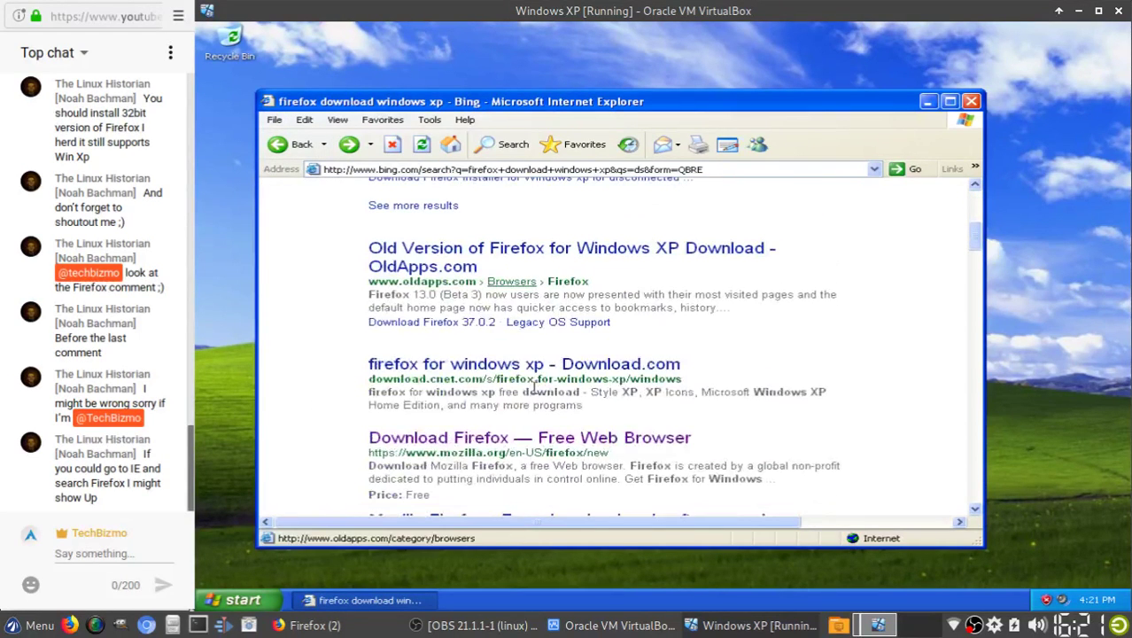
# Retry the OldApps Firefox page through repeated Operation aborted errors, then close Internet Explorer
pyautogui.click(532, 259)
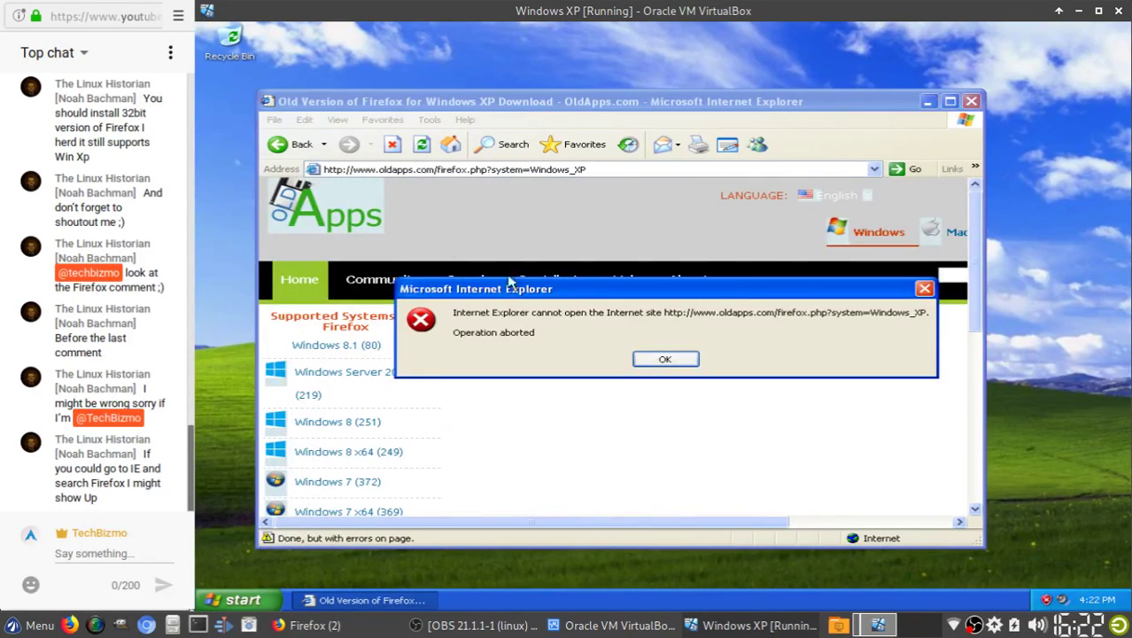
pyautogui.click(666, 359)
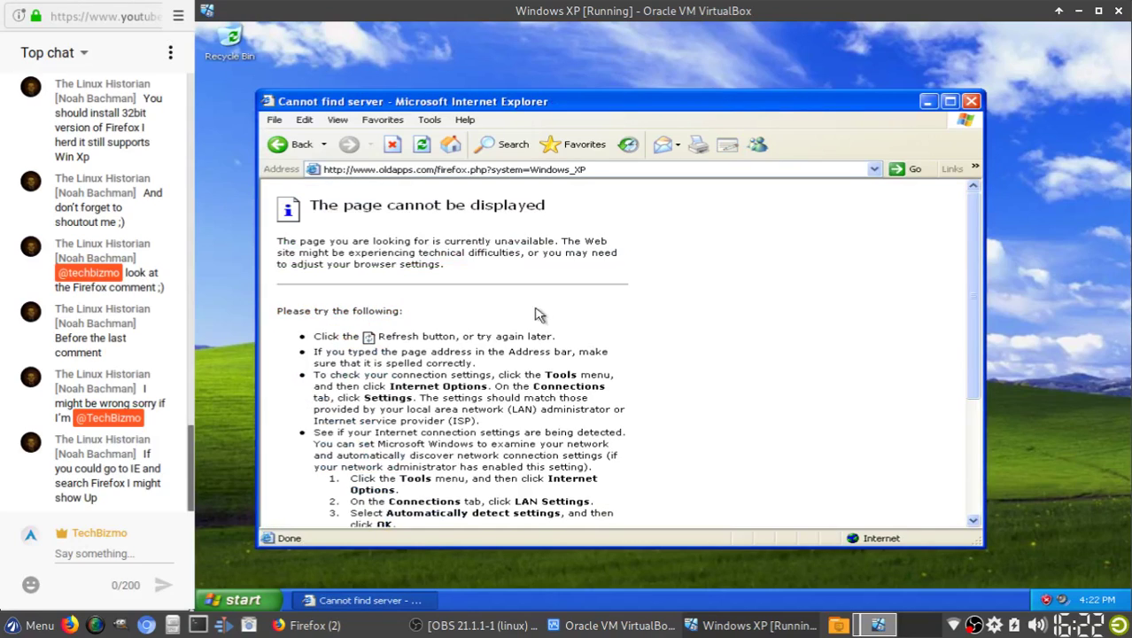
pyautogui.click(294, 149)
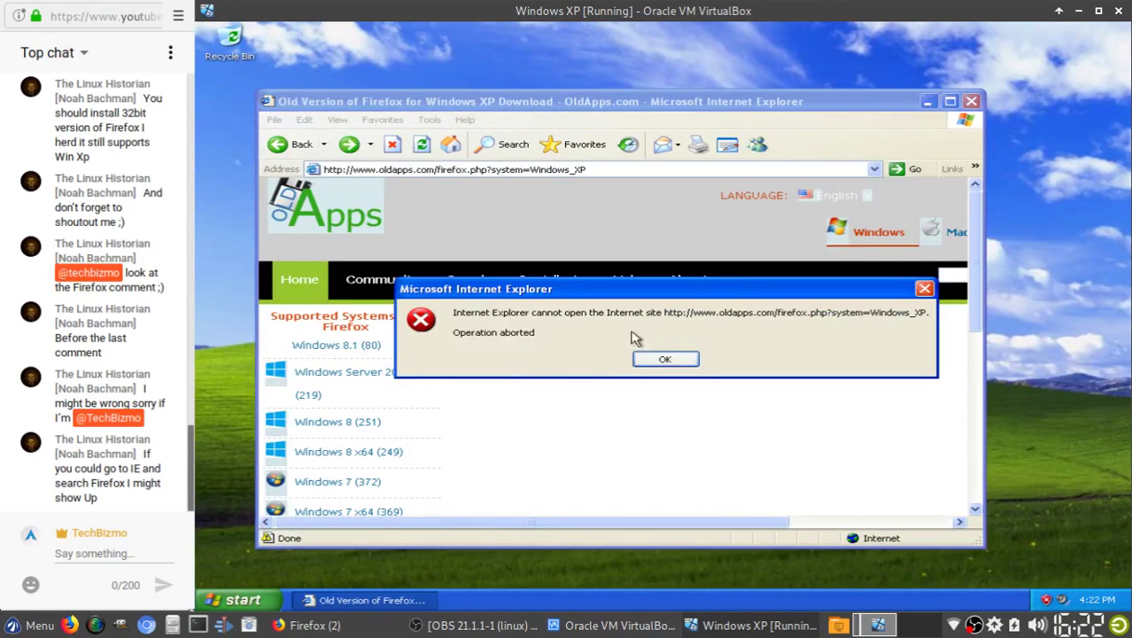
pyautogui.click(667, 359)
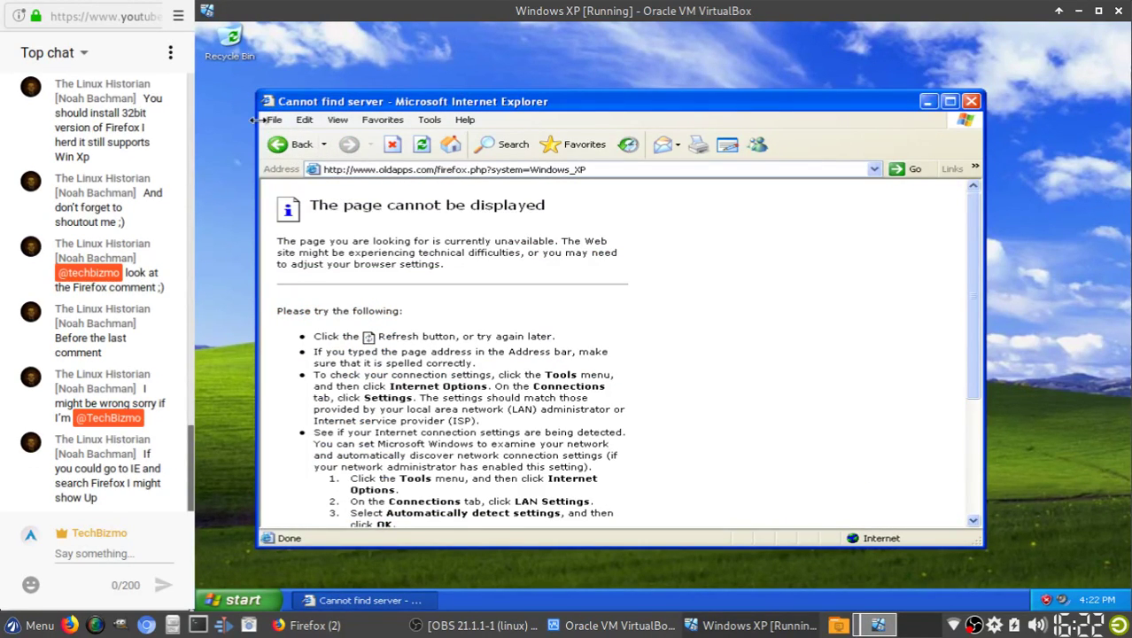
pyautogui.click(292, 147)
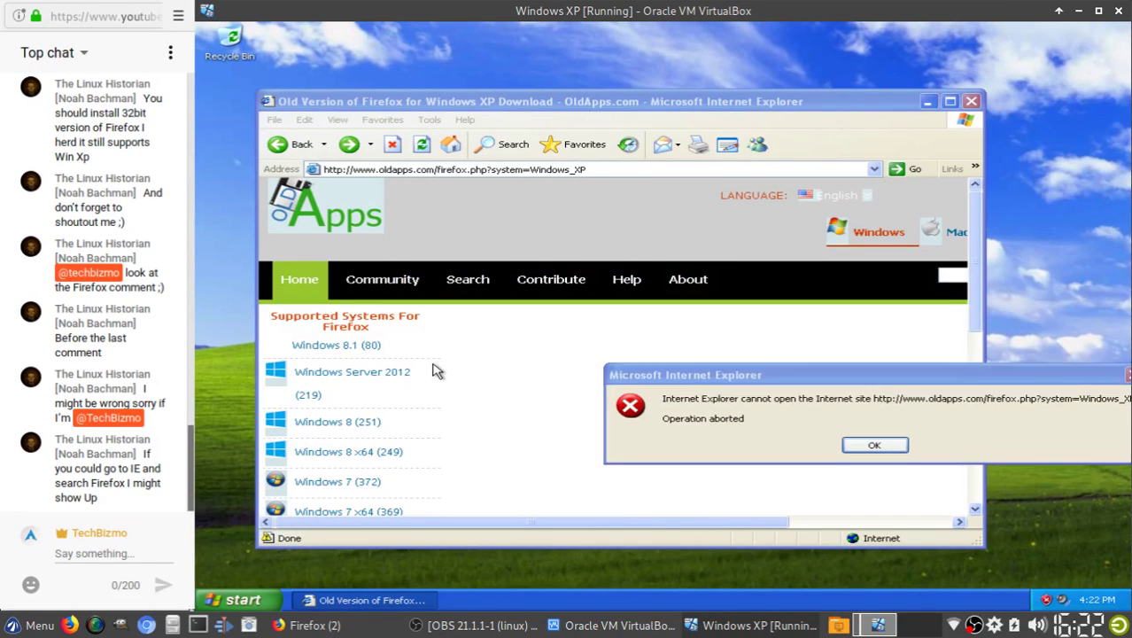
pyautogui.moveTo(781, 382); pyautogui.dragTo(370, 338)
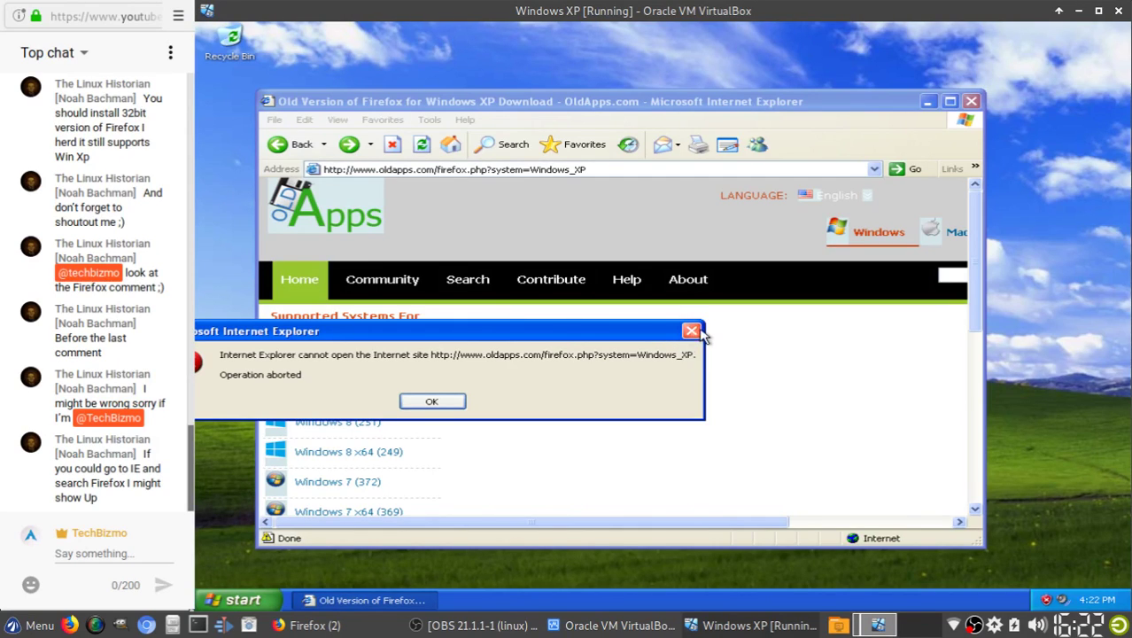
pyautogui.click(692, 331)
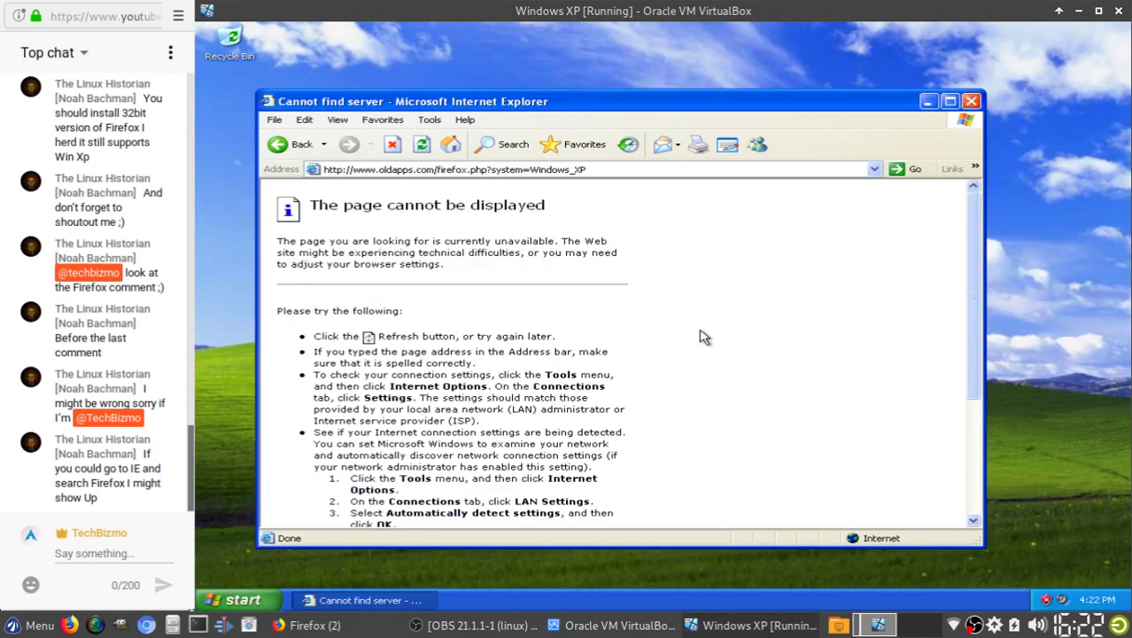
pyautogui.click(299, 145)
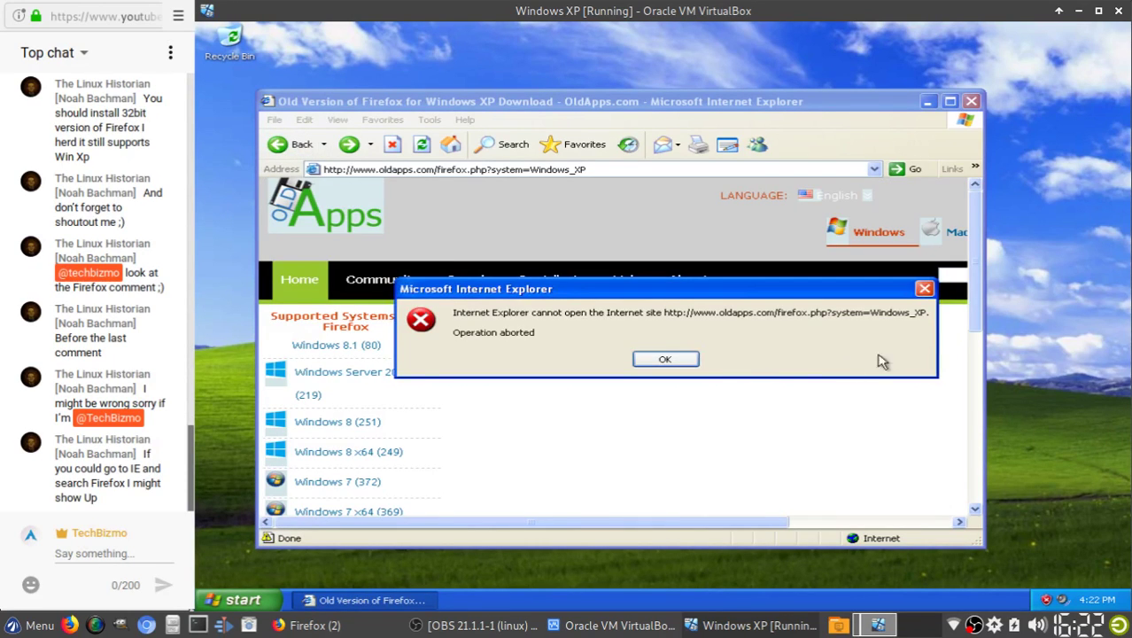
pyautogui.click(924, 289)
pyautogui.click(973, 101)
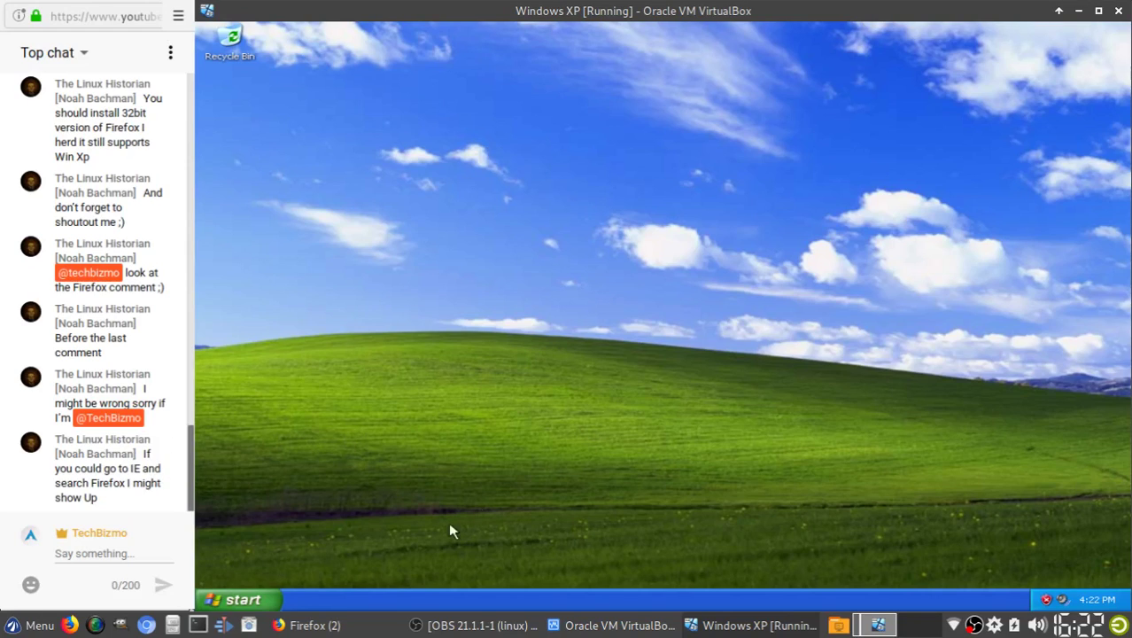
# Open Set Program Access and Defaults from Start and cancel without changes
pyautogui.click(245, 602)
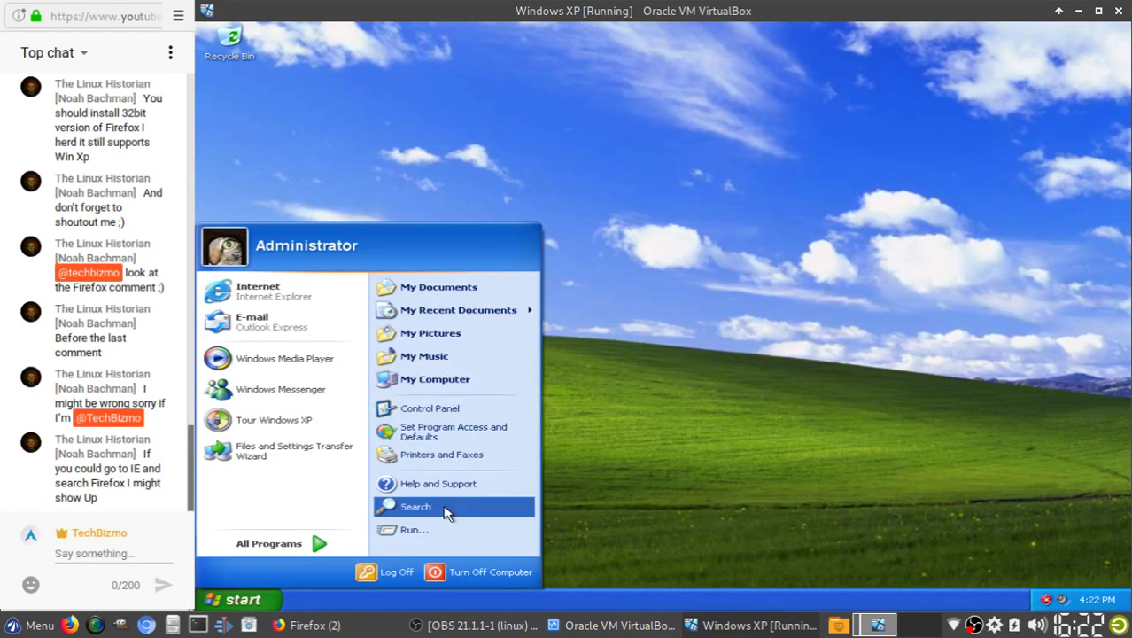
pyautogui.click(479, 433)
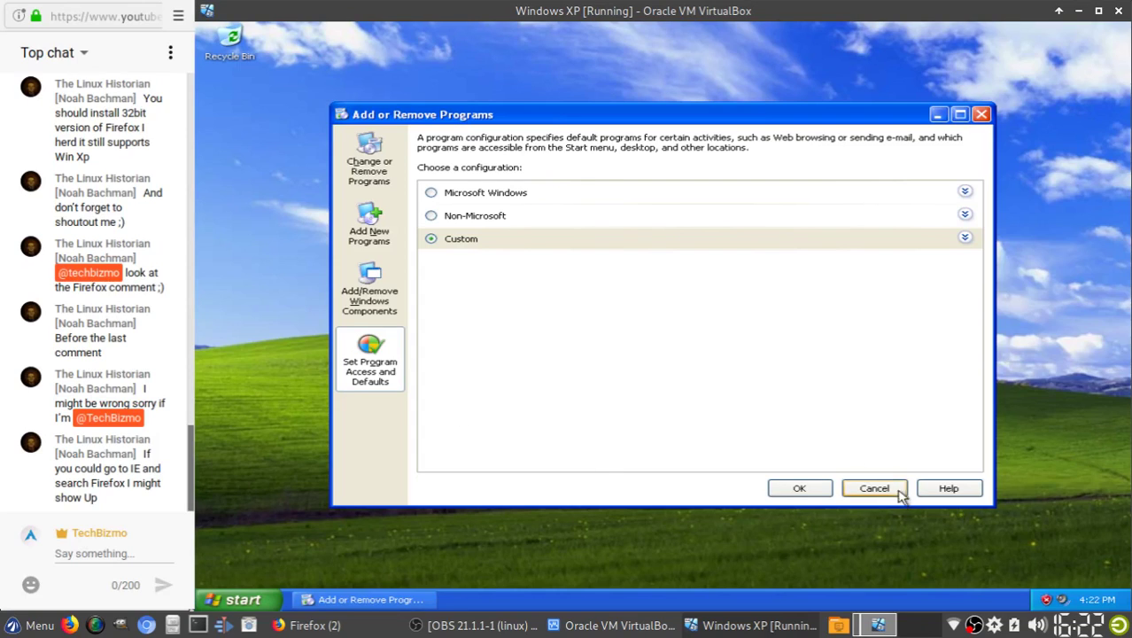
pyautogui.click(900, 495)
# Restart the Windows XP guest via Start > Turn Off Computer > Restart
pyautogui.click(265, 599)
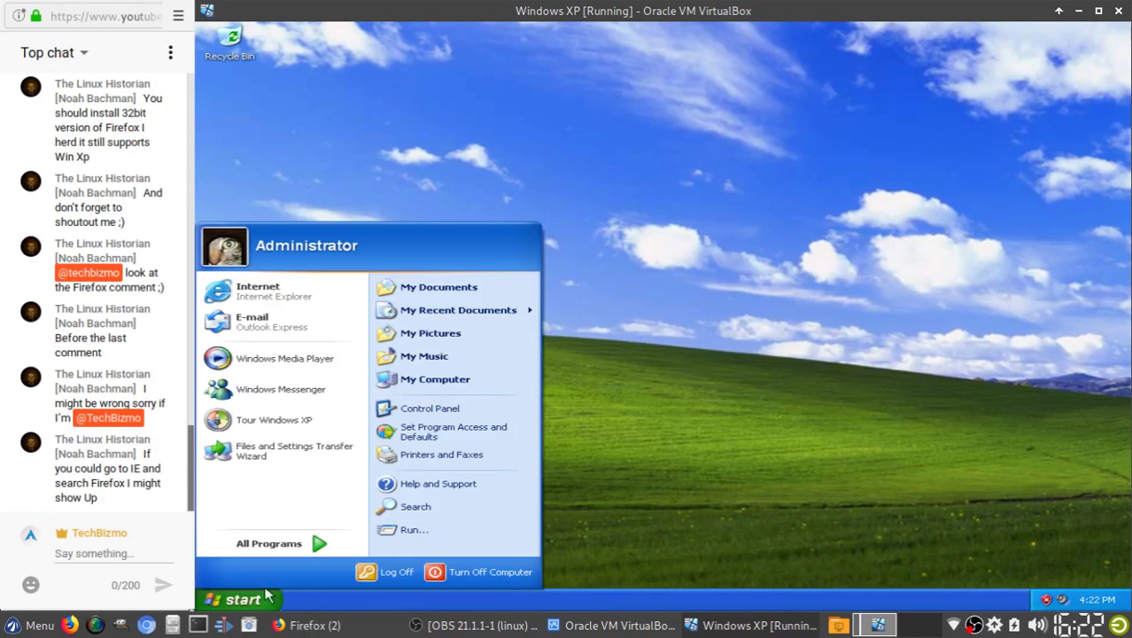
pyautogui.click(494, 599)
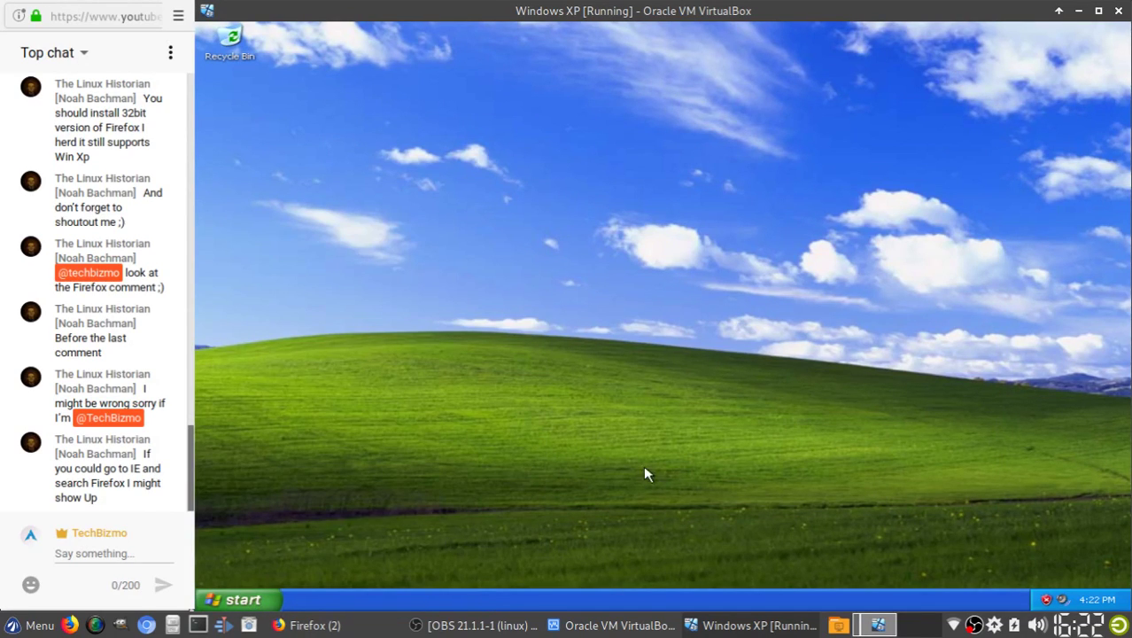
pyautogui.click(215, 600)
pyautogui.click(473, 575)
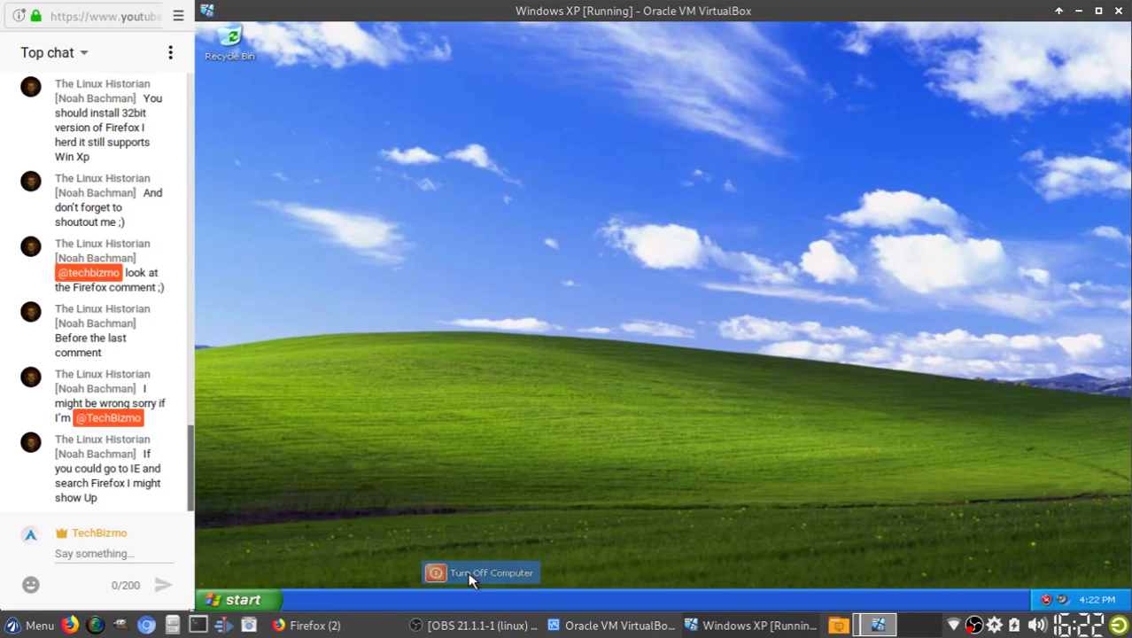
pyautogui.click(742, 245)
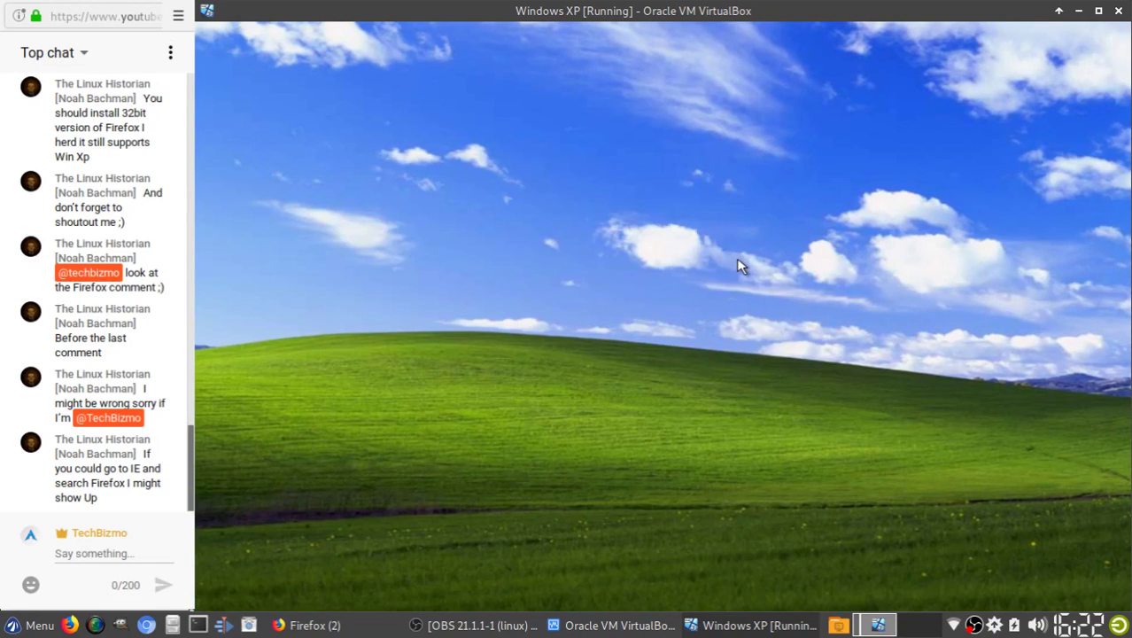
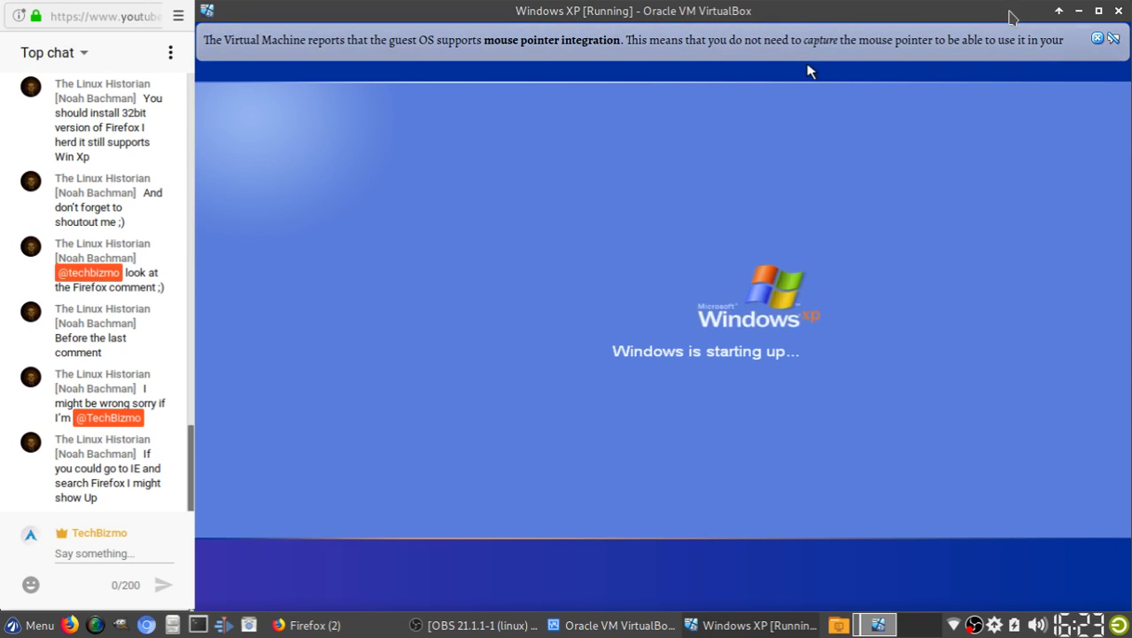
# Dismiss the mouse-integration notice, log in as Administrator, and open Security Center from the alert
pyautogui.moveTo(1092, 53)
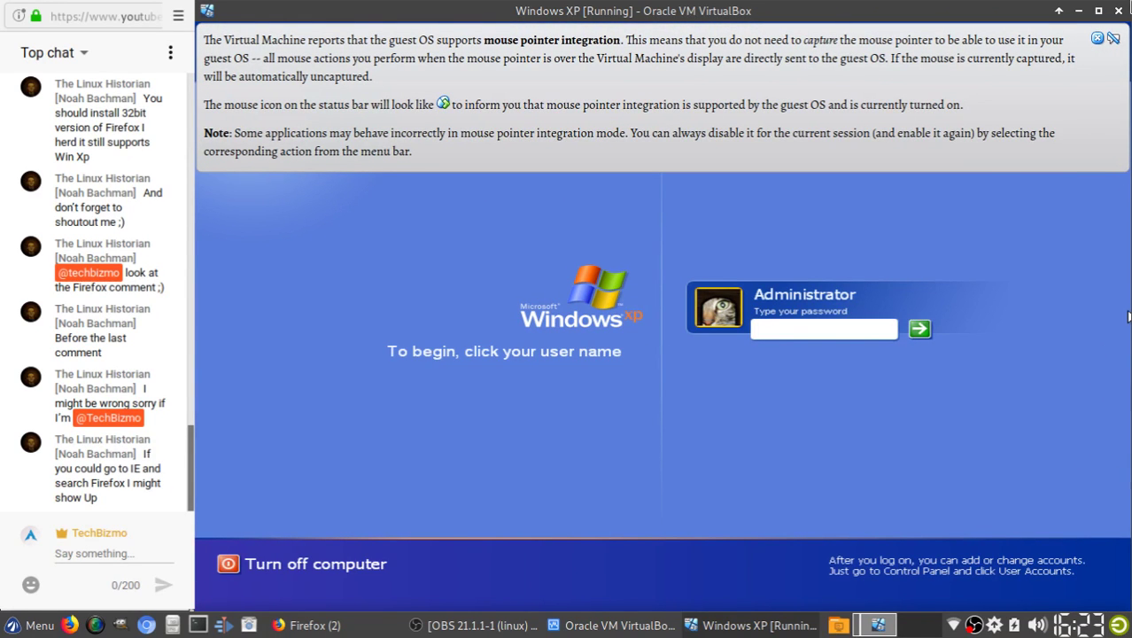
pyautogui.click(1098, 40)
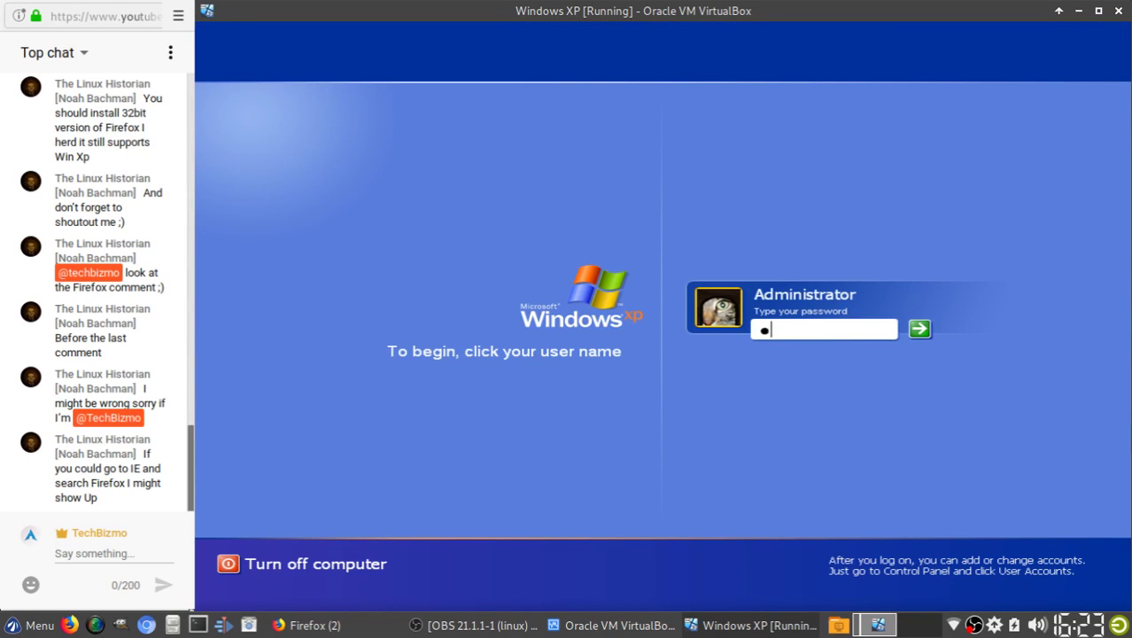
pyautogui.press('Return')
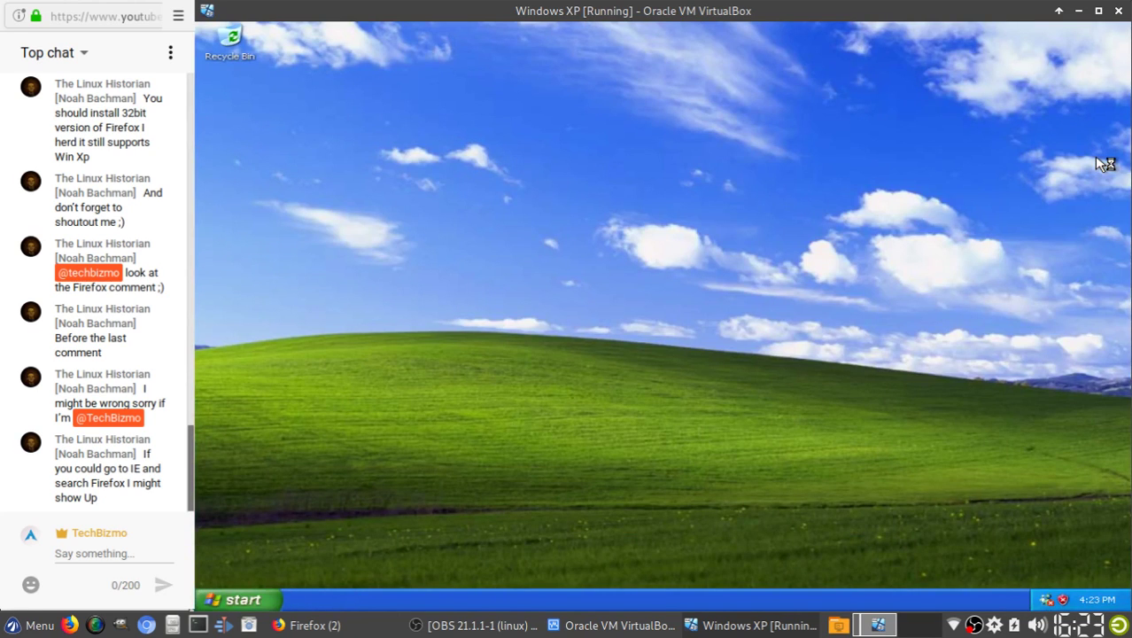
pyautogui.doubleClick(1070, 600)
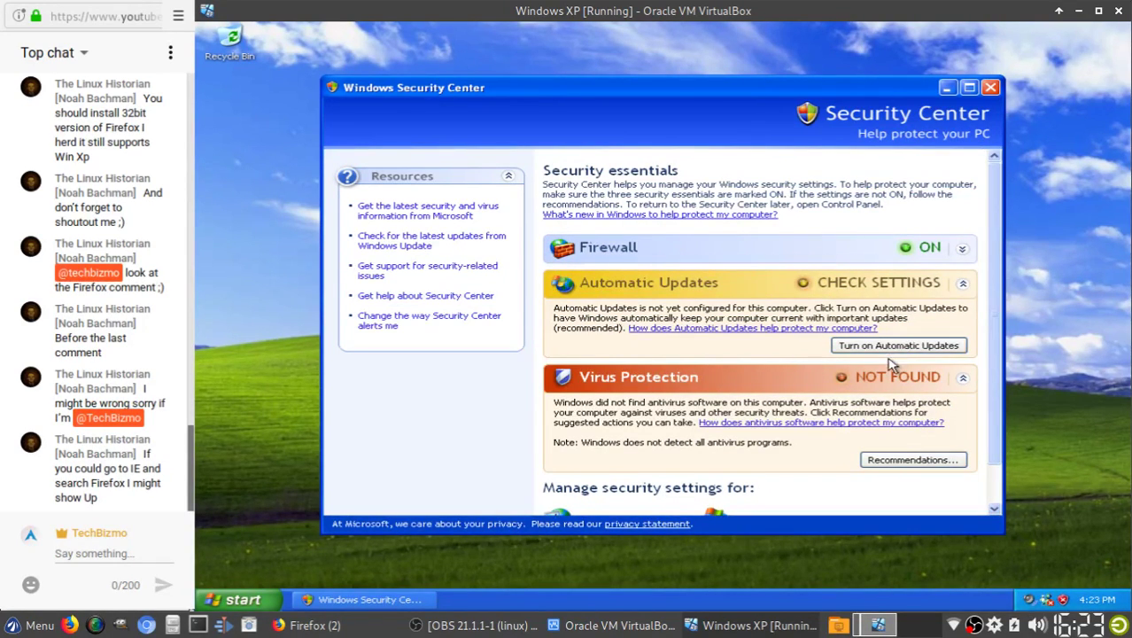
# Review the virus protection recommendations and check the live chat's participants list
pyautogui.click(913, 463)
pyautogui.click(572, 389)
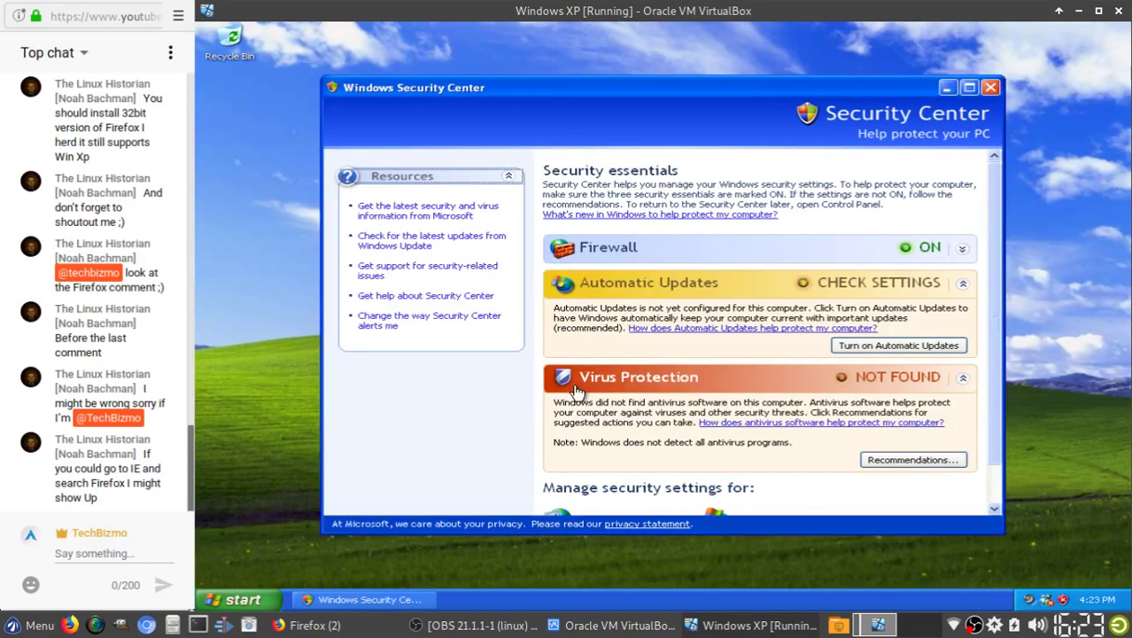
pyautogui.scroll(-1, 994, 346)
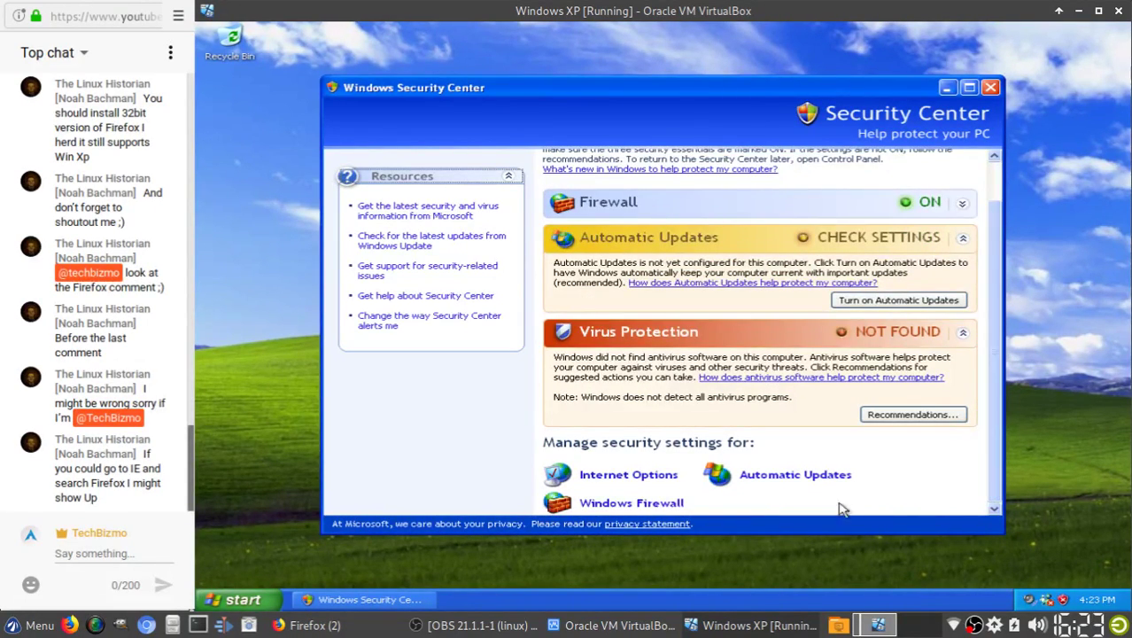
pyautogui.click(595, 473)
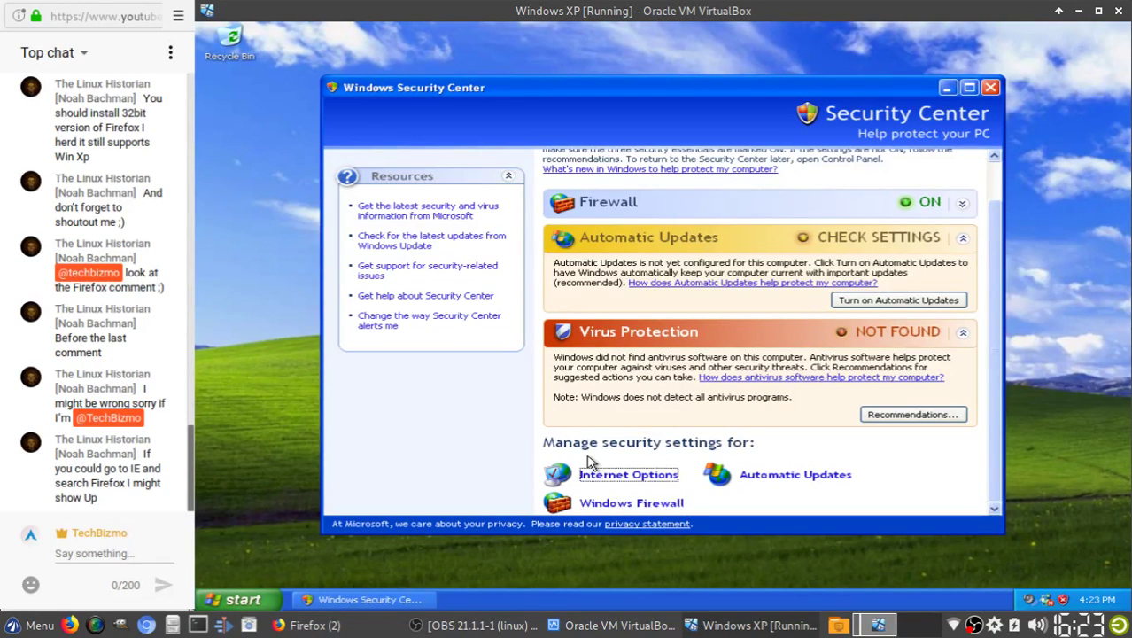
pyautogui.click(169, 54)
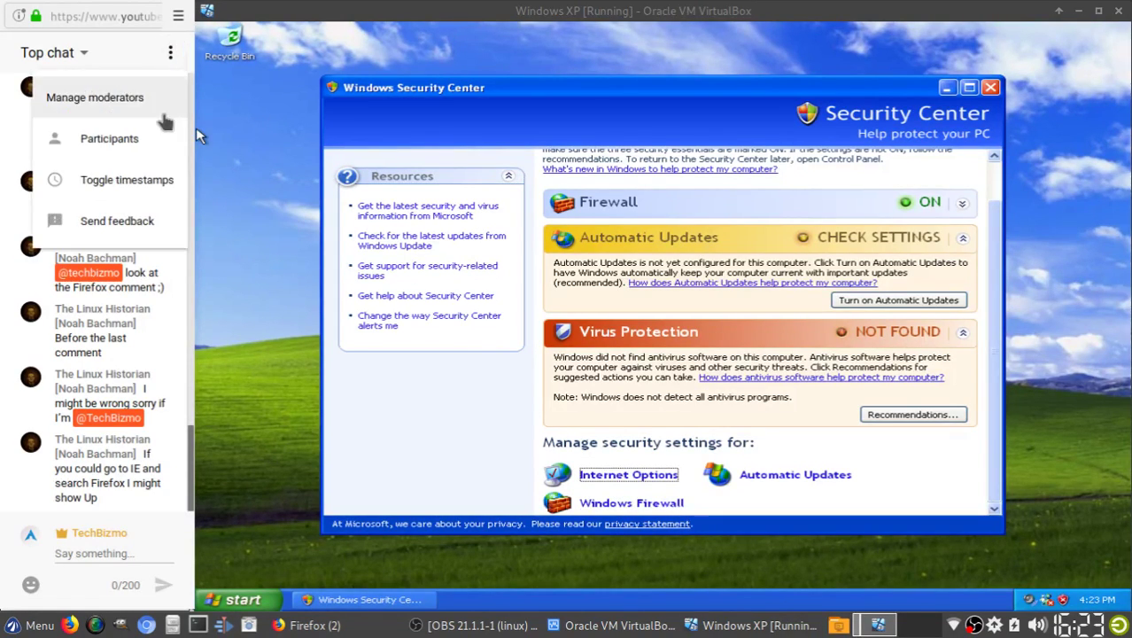
pyautogui.click(156, 134)
pyautogui.click(36, 55)
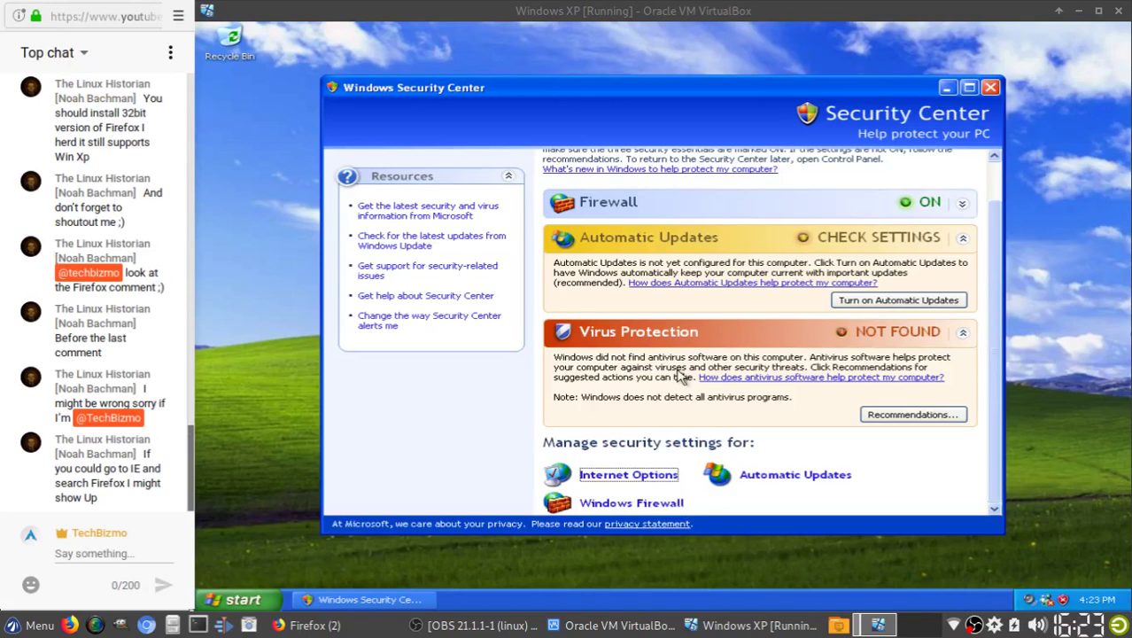
# Set the guest's Automatic Updates to Automatic (recommended) and confirm
pyautogui.click(809, 474)
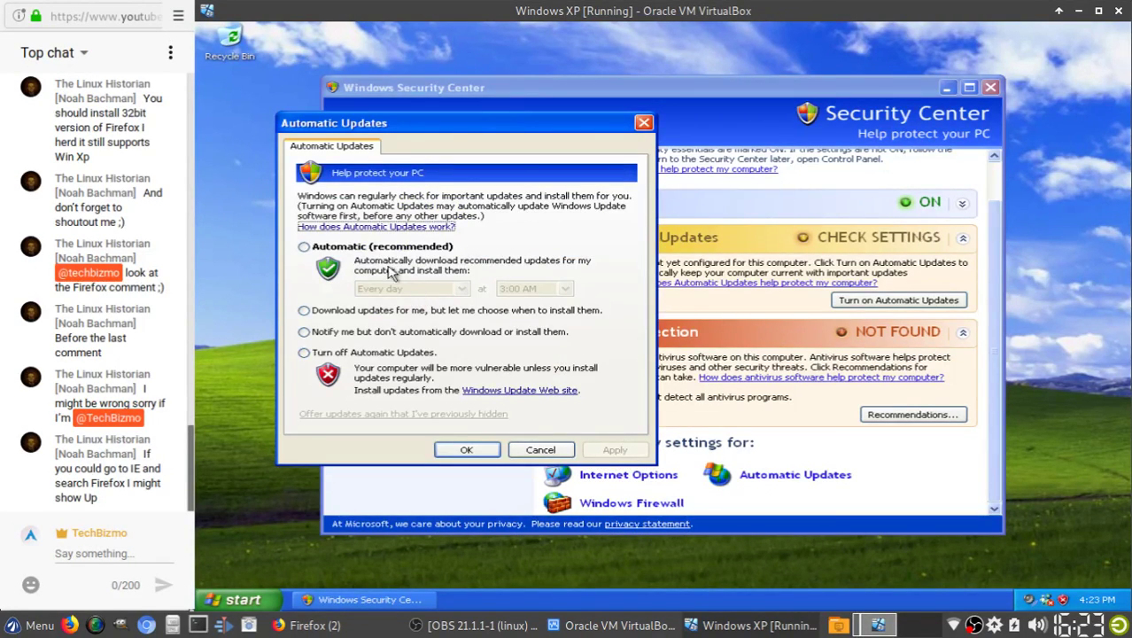
pyautogui.click(369, 251)
pyautogui.click(615, 450)
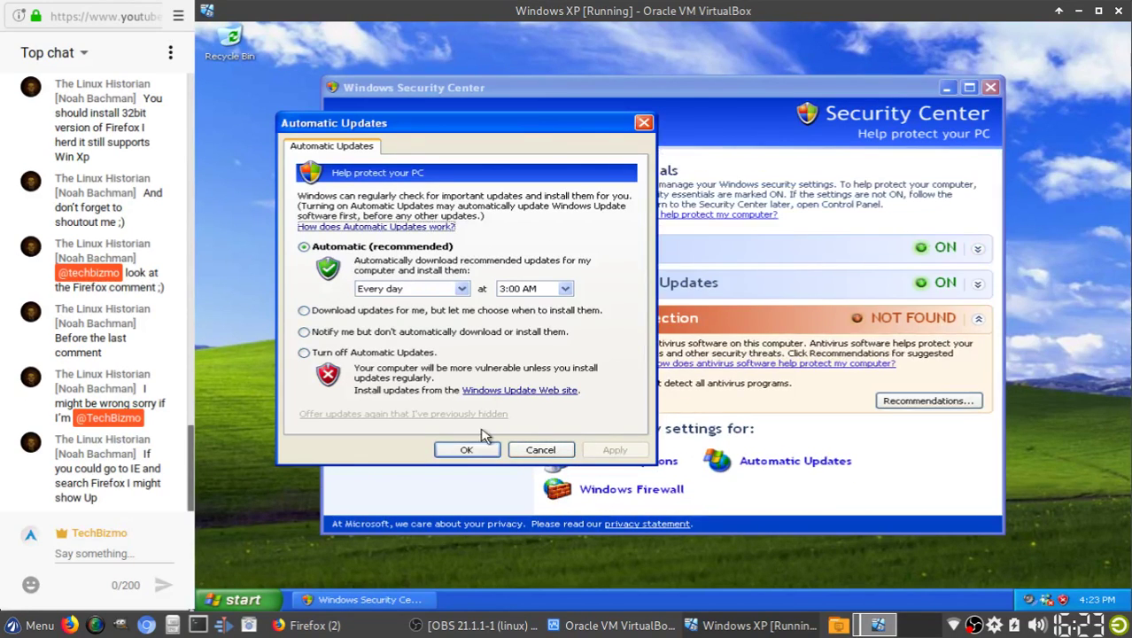
pyautogui.click(467, 449)
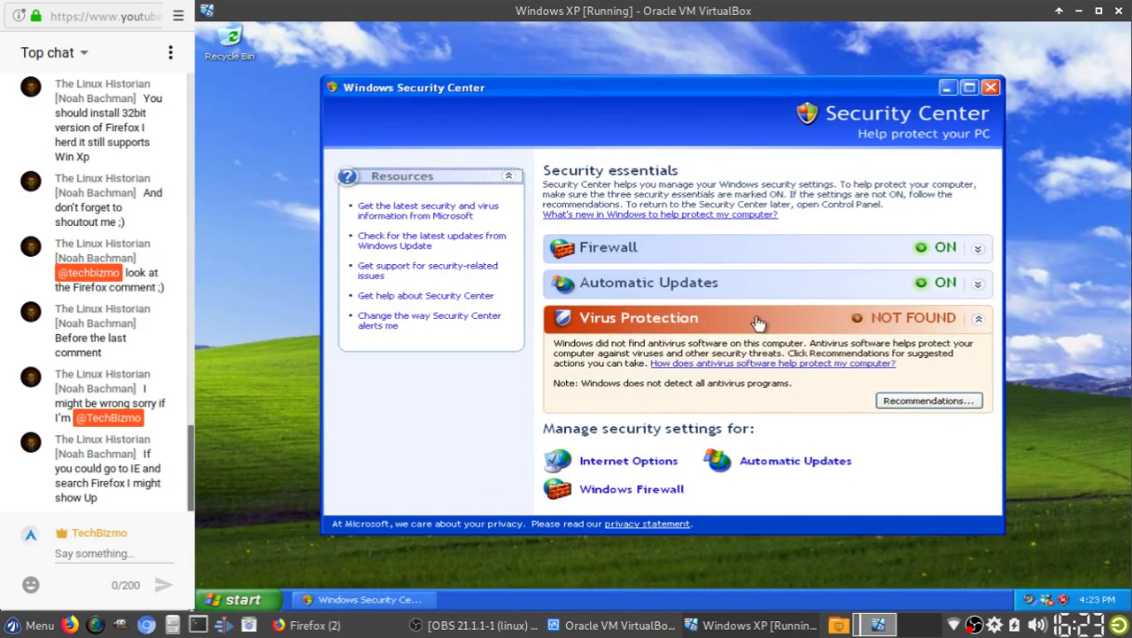
# Review the guest's Date & Time, Time Zone and Internet Time settings
pyautogui.click(1079, 601)
pyautogui.doubleClick(1102, 602)
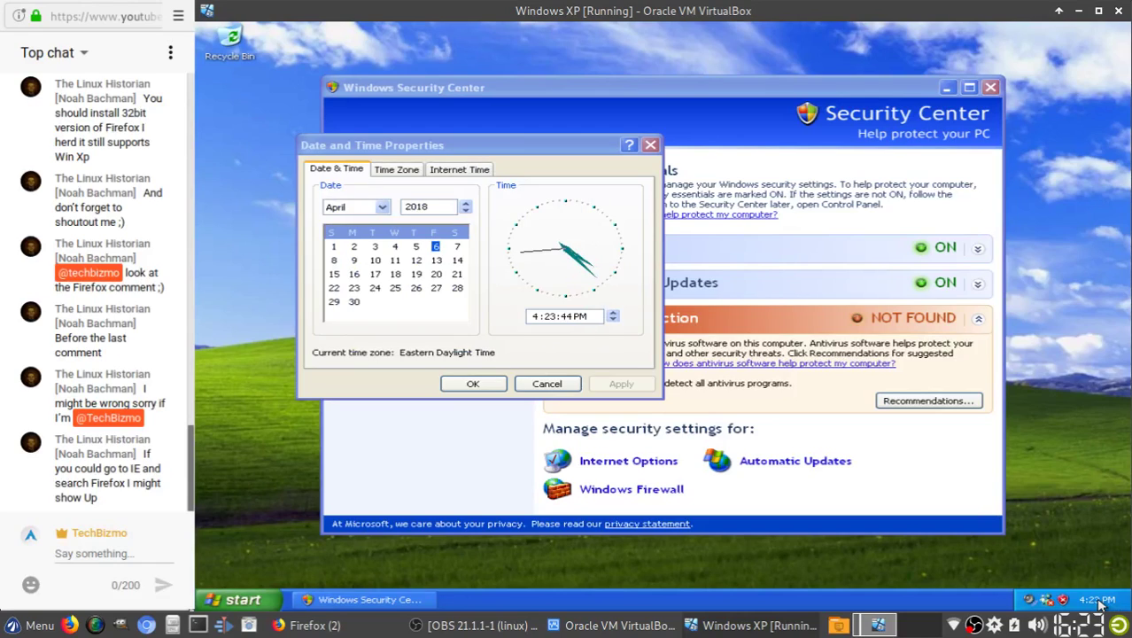
pyautogui.click(447, 171)
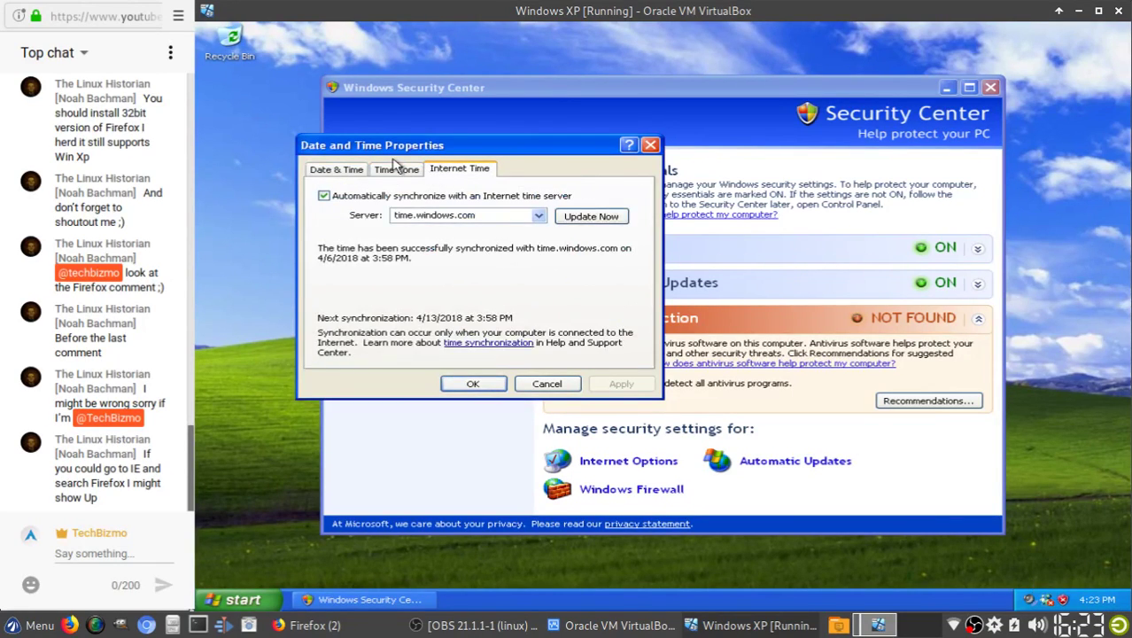
pyautogui.click(388, 170)
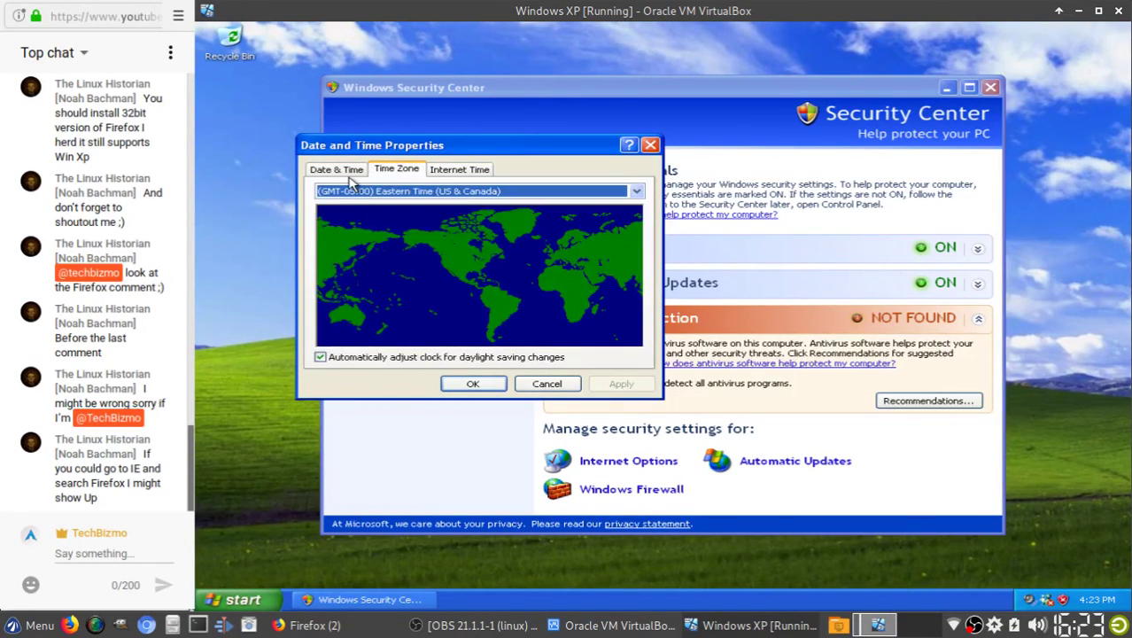
pyautogui.click(345, 170)
pyautogui.click(472, 384)
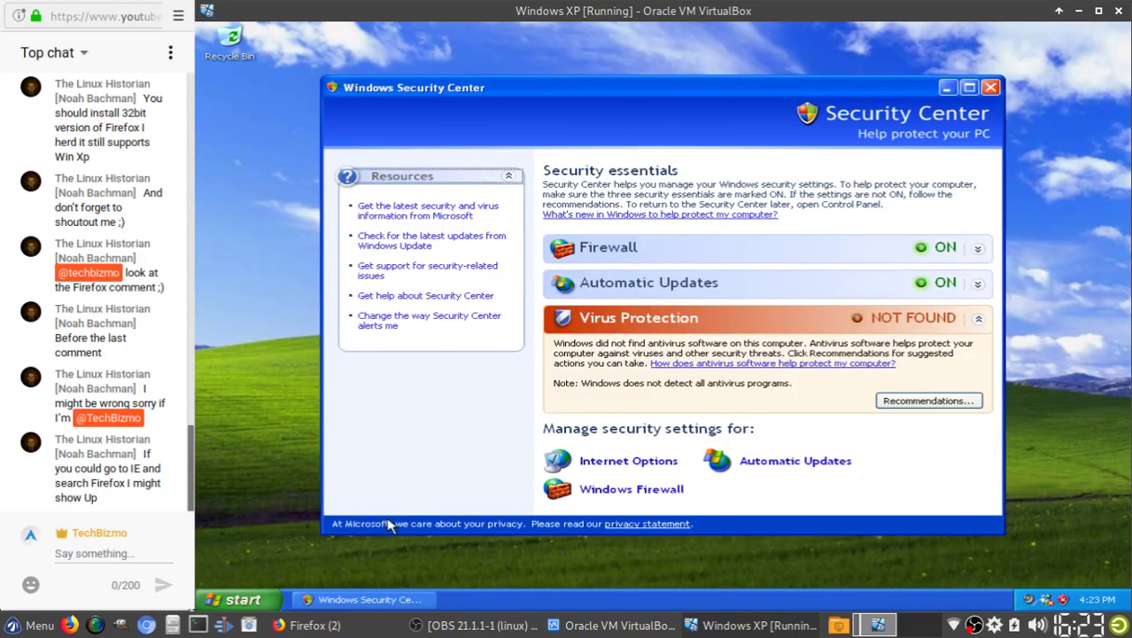
pyautogui.click(198, 624)
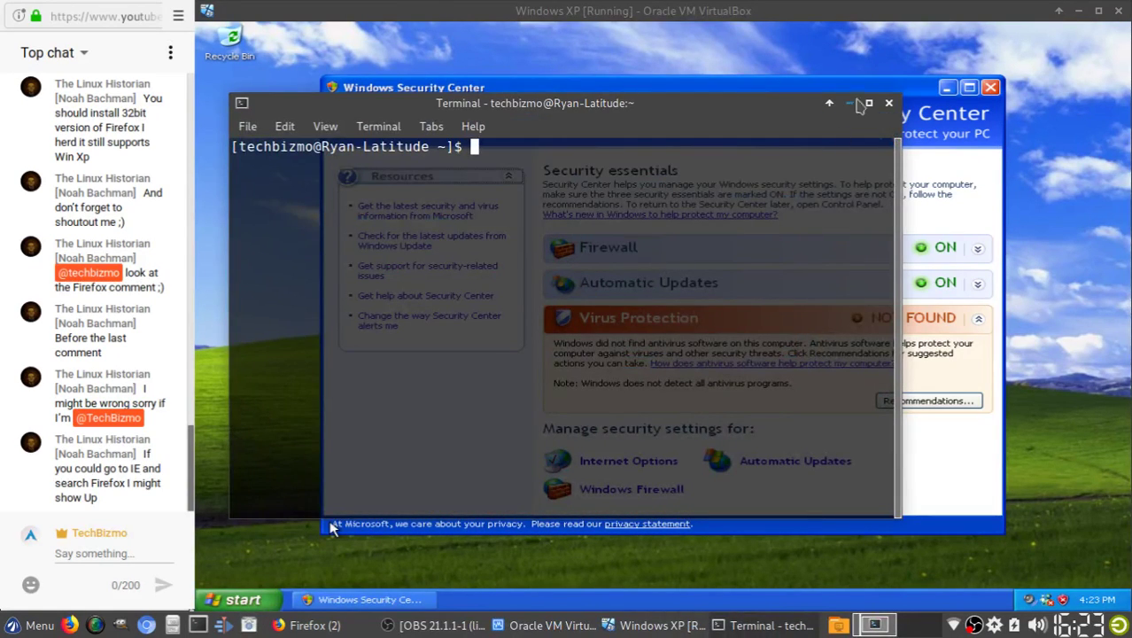
# Close the host terminal and launch Internet Explorer in the XP guest
pyautogui.click(889, 103)
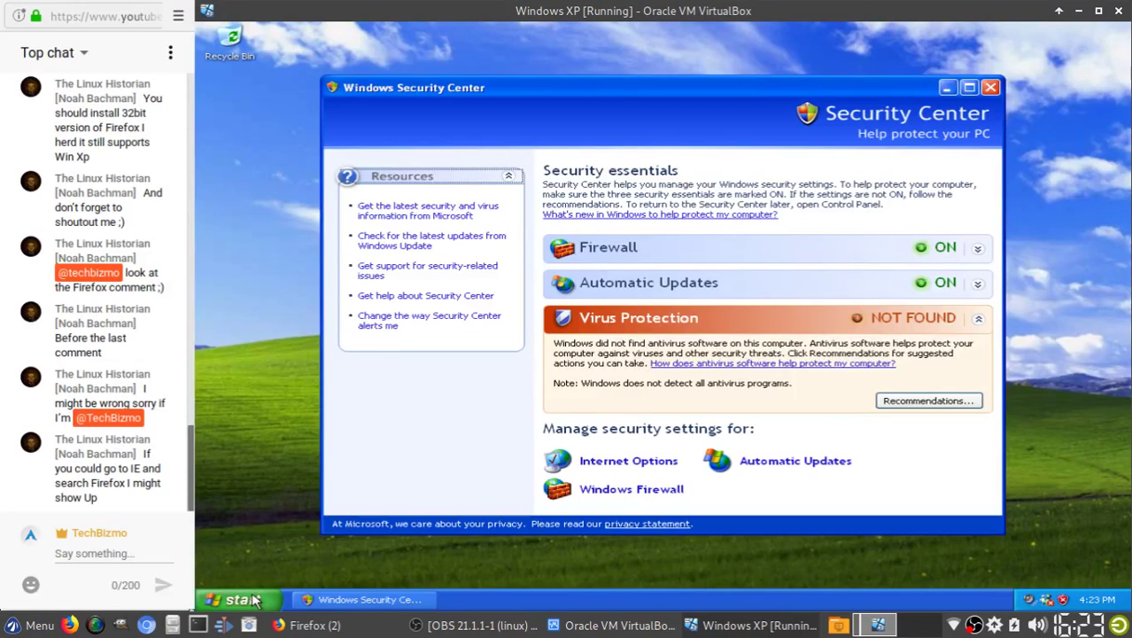
pyautogui.click(241, 602)
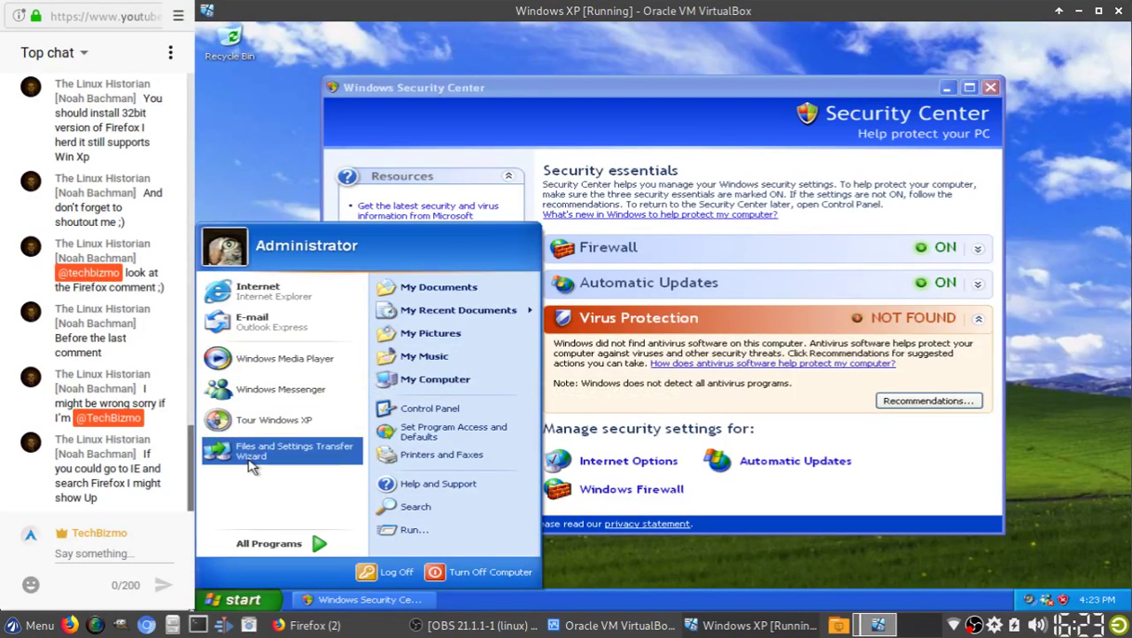
pyautogui.click(258, 287)
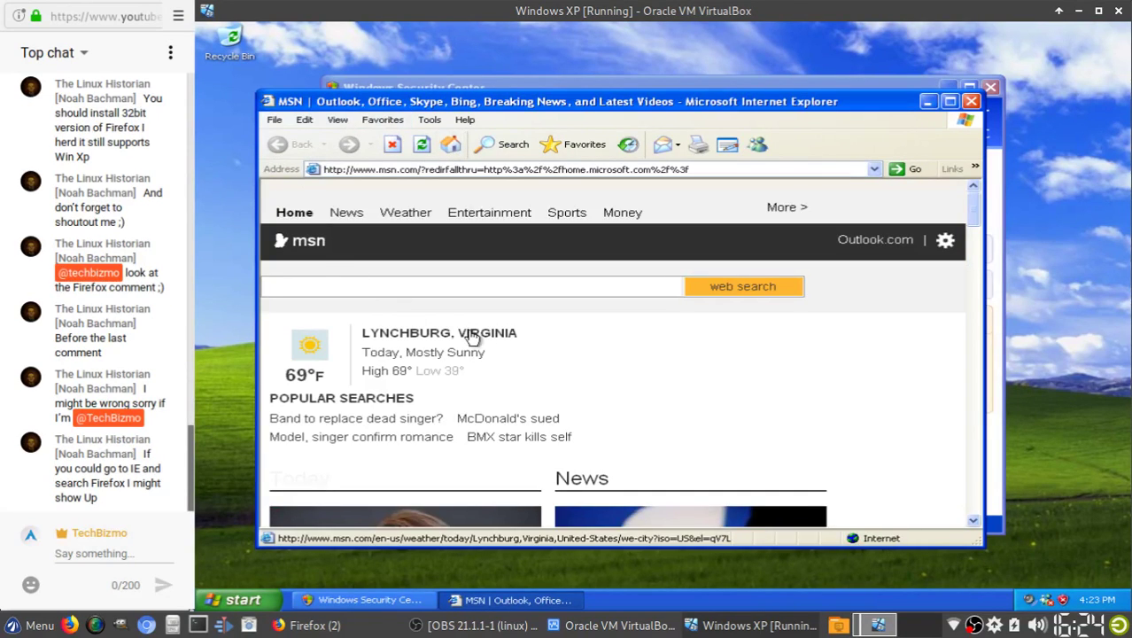
pyautogui.scroll(-2, 497, 343)
pyautogui.scroll(-3, 503, 344)
pyautogui.scroll(4, 505, 347)
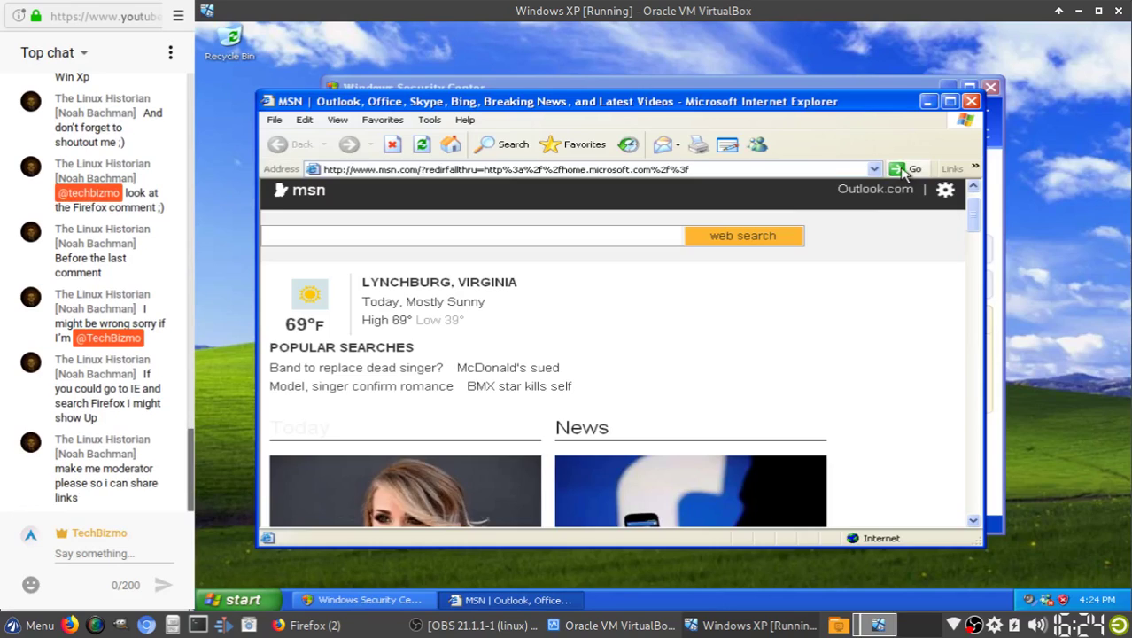
pyautogui.scroll(1, 886, 178)
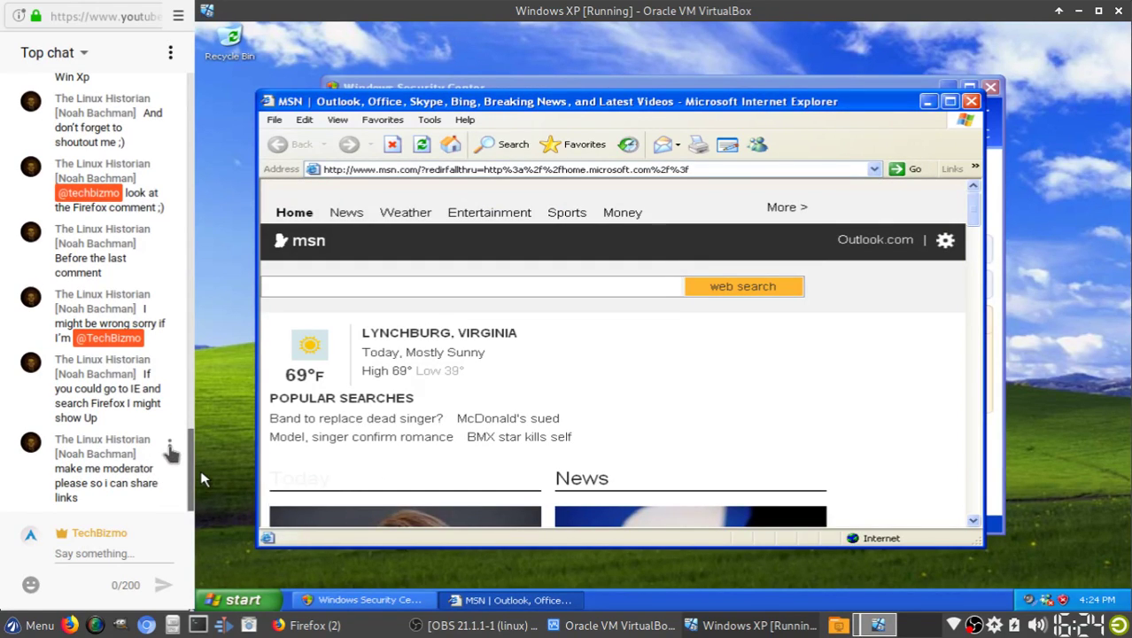
# Make the viewer who posted the latest chat message a chat moderator
pyautogui.click(171, 452)
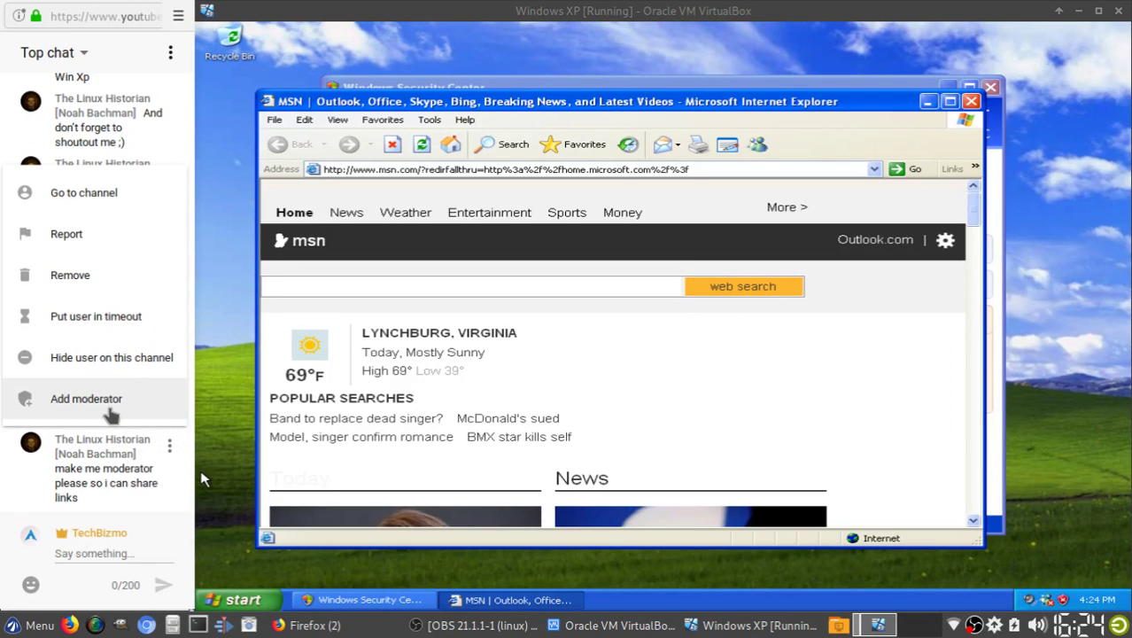
pyautogui.click(111, 411)
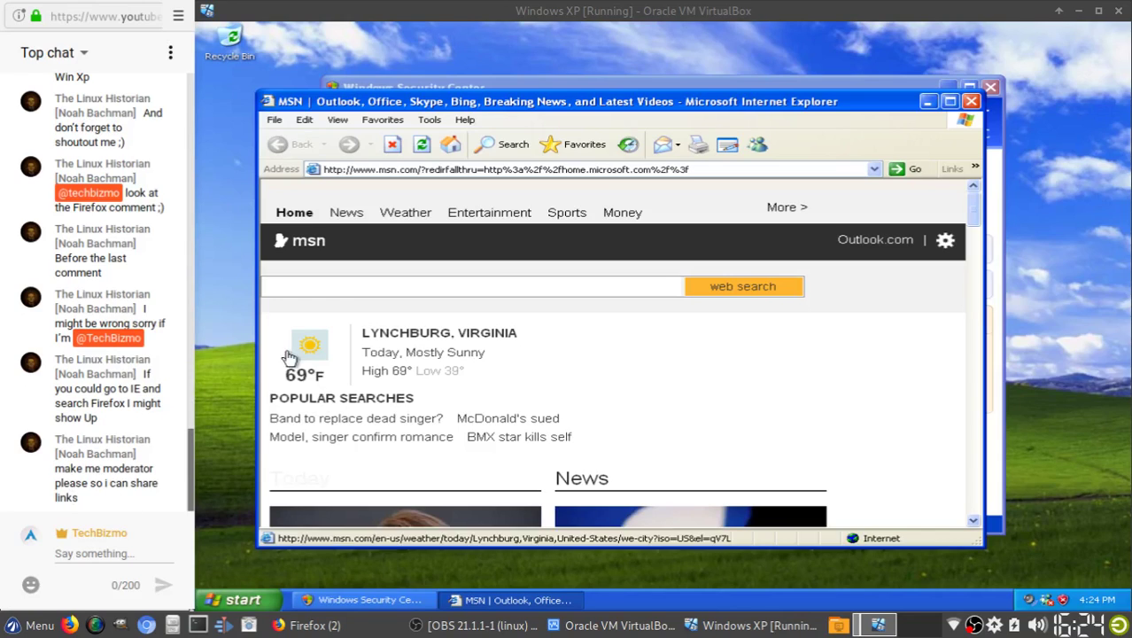
pyautogui.scroll(3, 179, 222)
pyautogui.scroll(-3, 179, 221)
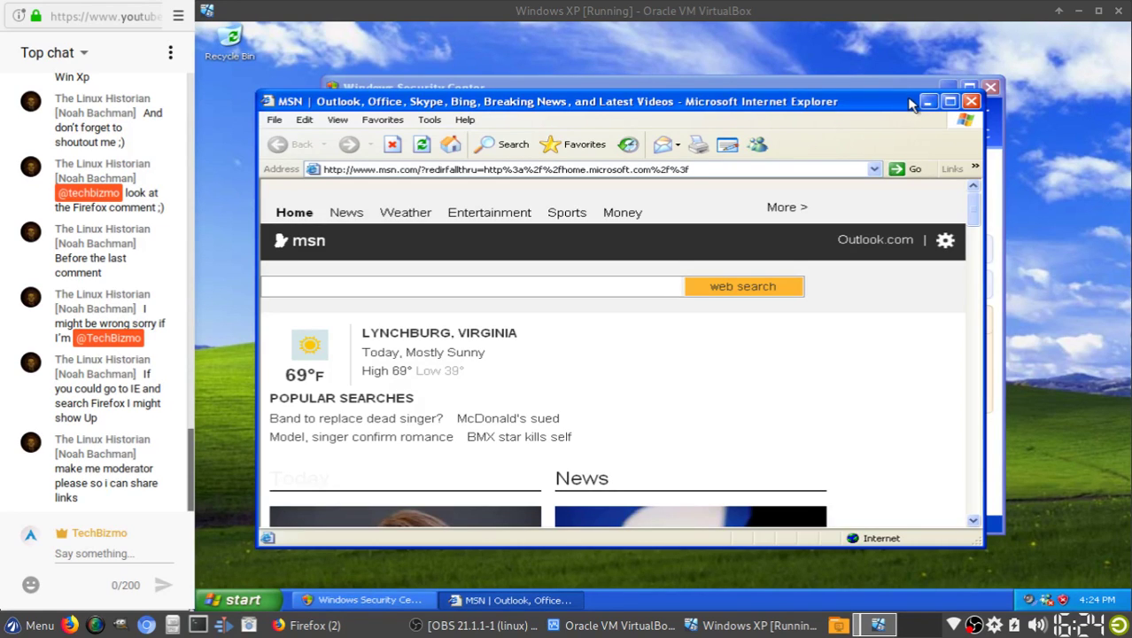
pyautogui.scroll(-3, 565, 332)
pyautogui.scroll(3, 565, 333)
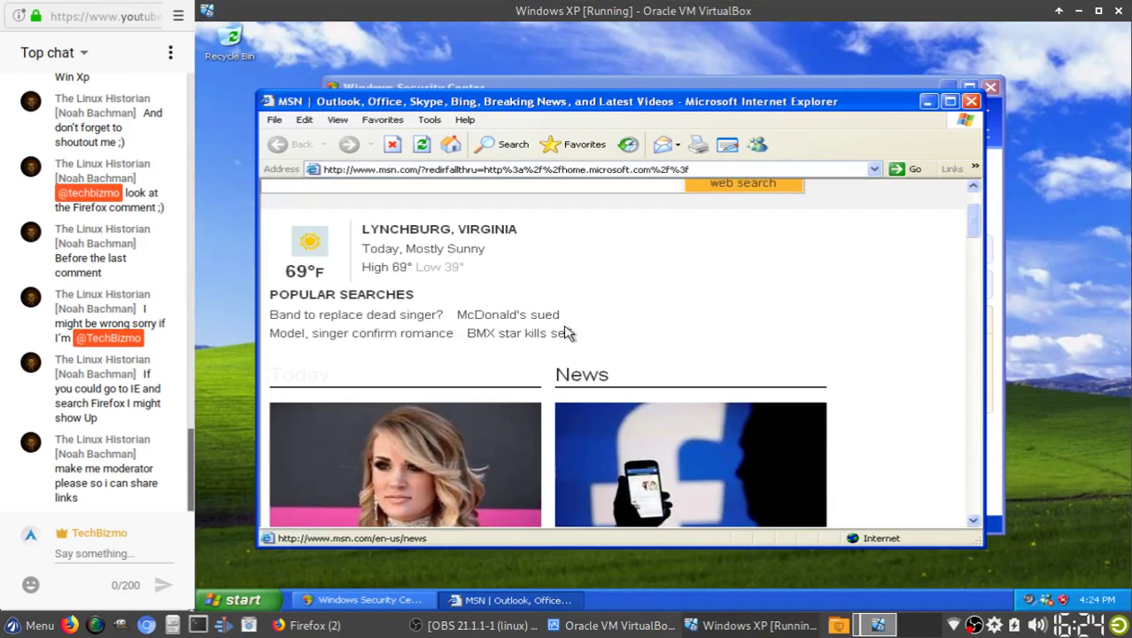
# Load google.com in Internet Explorer, retry it, then open the shared FileHorse link in Firefox
pyautogui.click(618, 171)
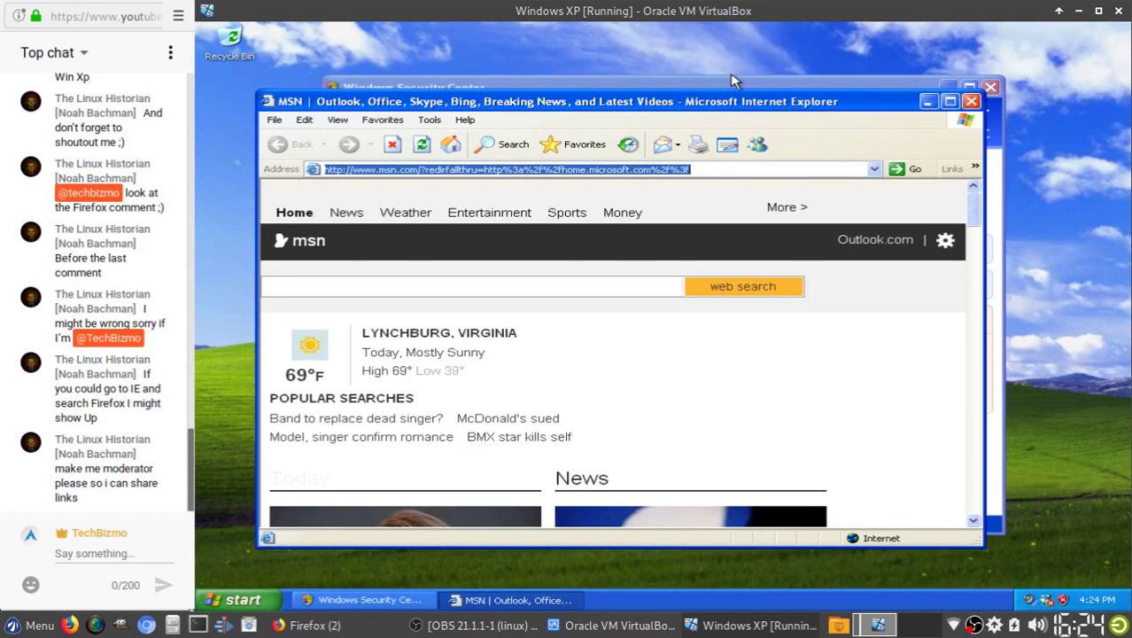
pyautogui.write('google.com')
pyautogui.press('Return')
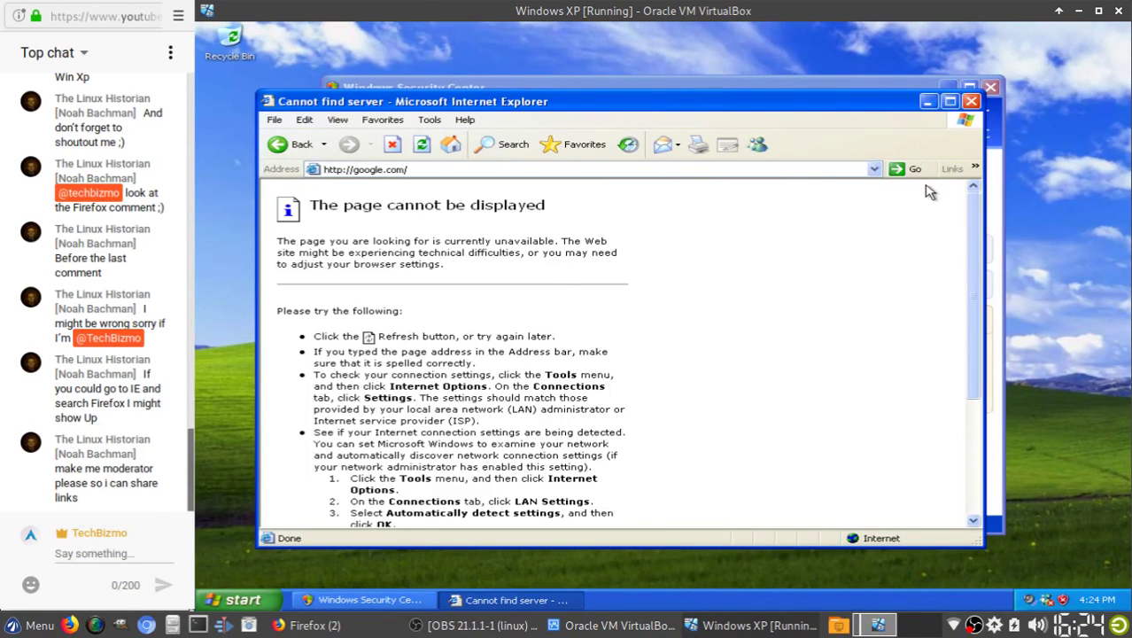
pyautogui.click(904, 169)
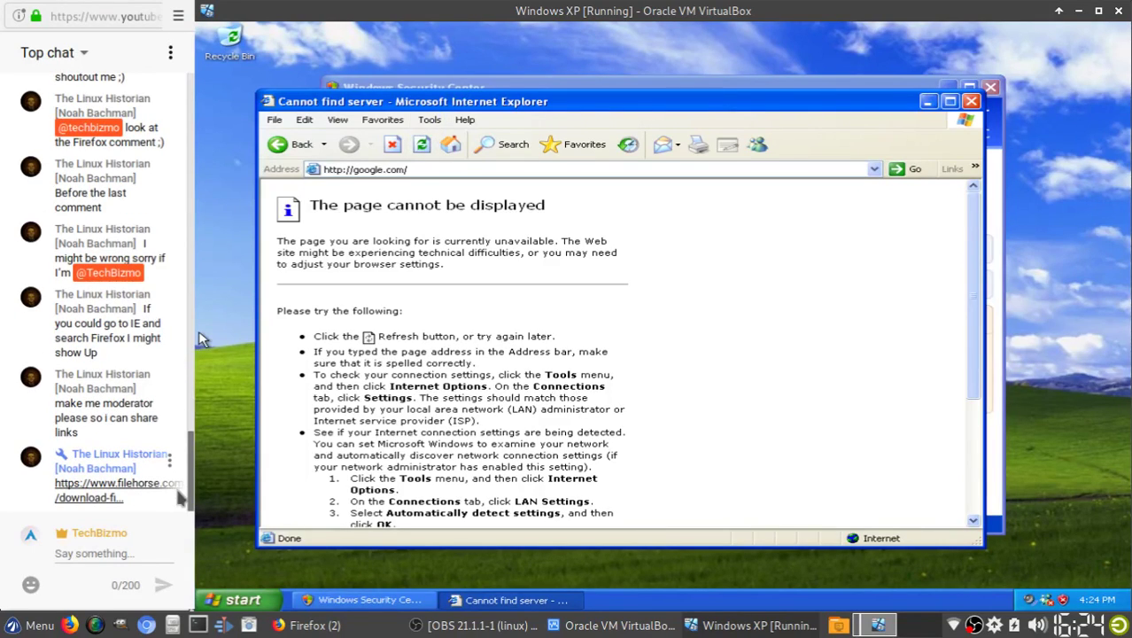
pyautogui.click(105, 488)
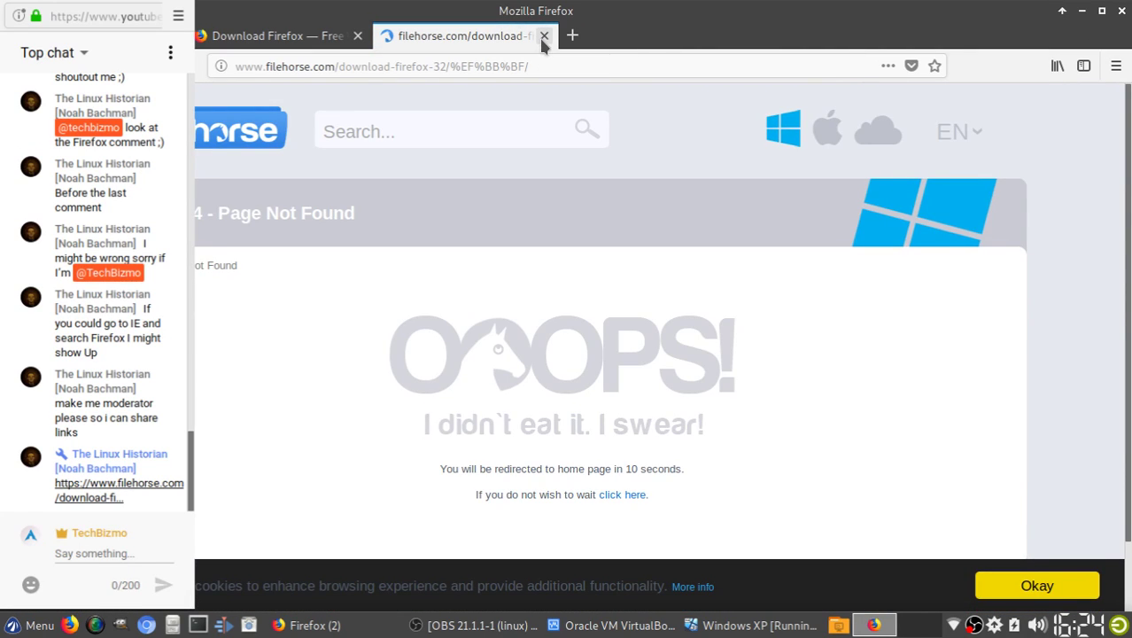
# Reopen the shared FileHorse link, follow the 404 page to the FileHorse home page, then minimise Firefox
pyautogui.scroll(-2, 516, 302)
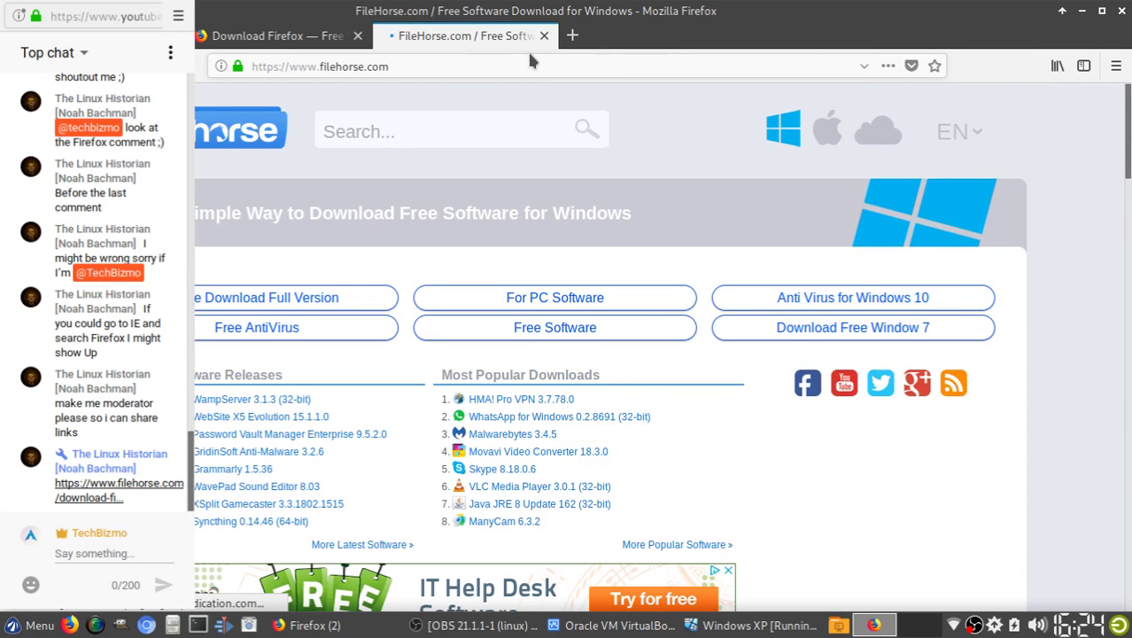
pyautogui.click(544, 35)
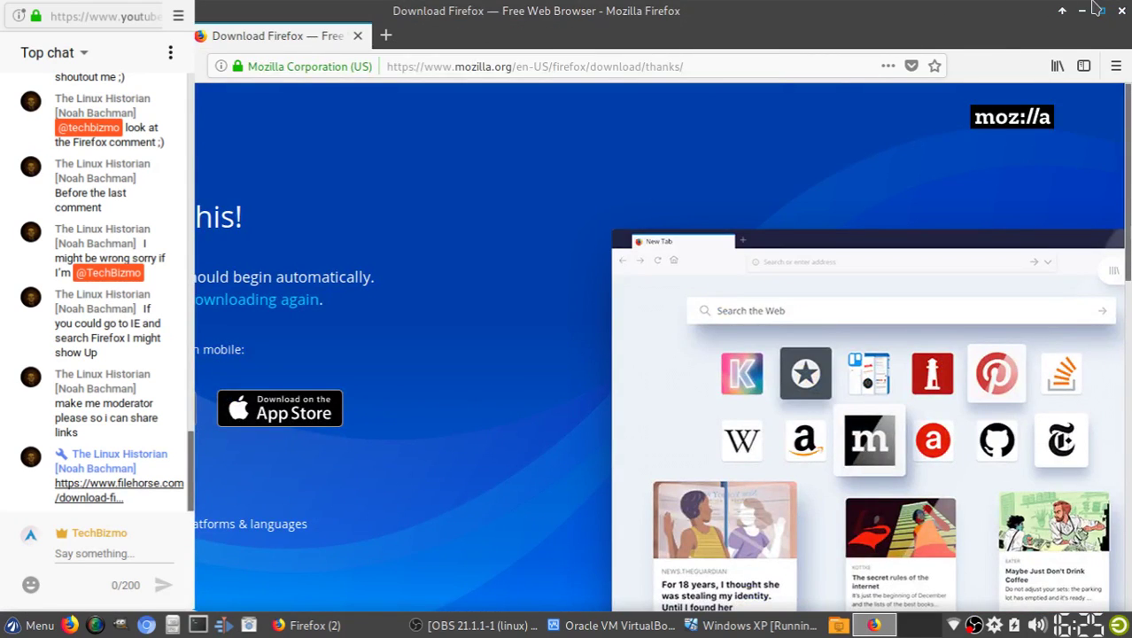
pyautogui.hotkey('alt', 'Tab')
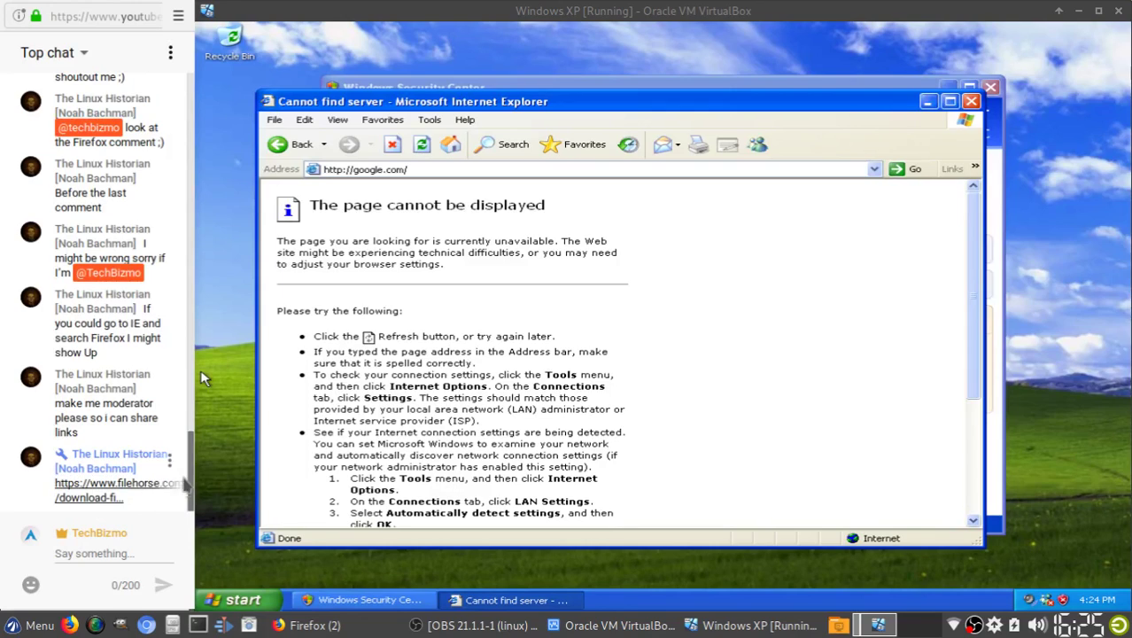
pyautogui.click(89, 497)
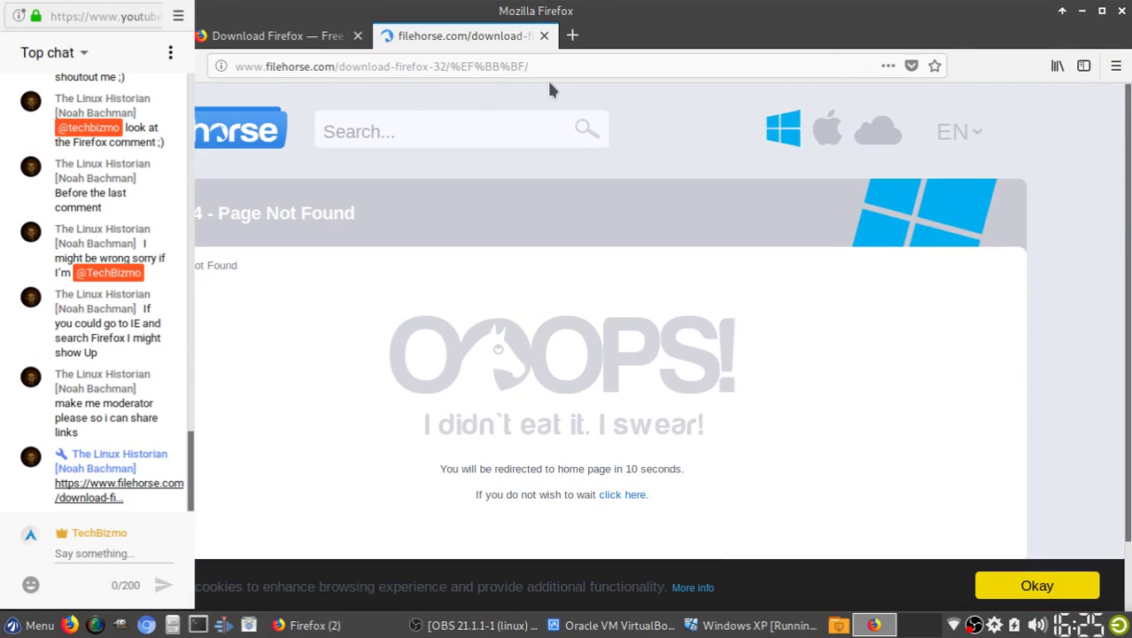
pyautogui.scroll(-2, 522, 179)
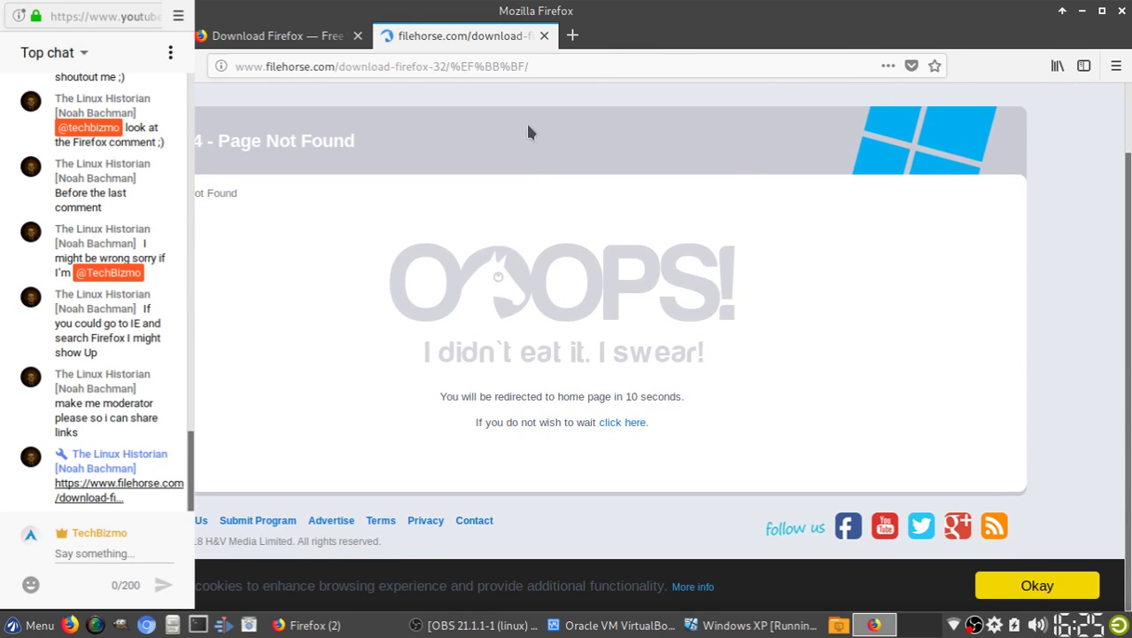
pyautogui.click(624, 424)
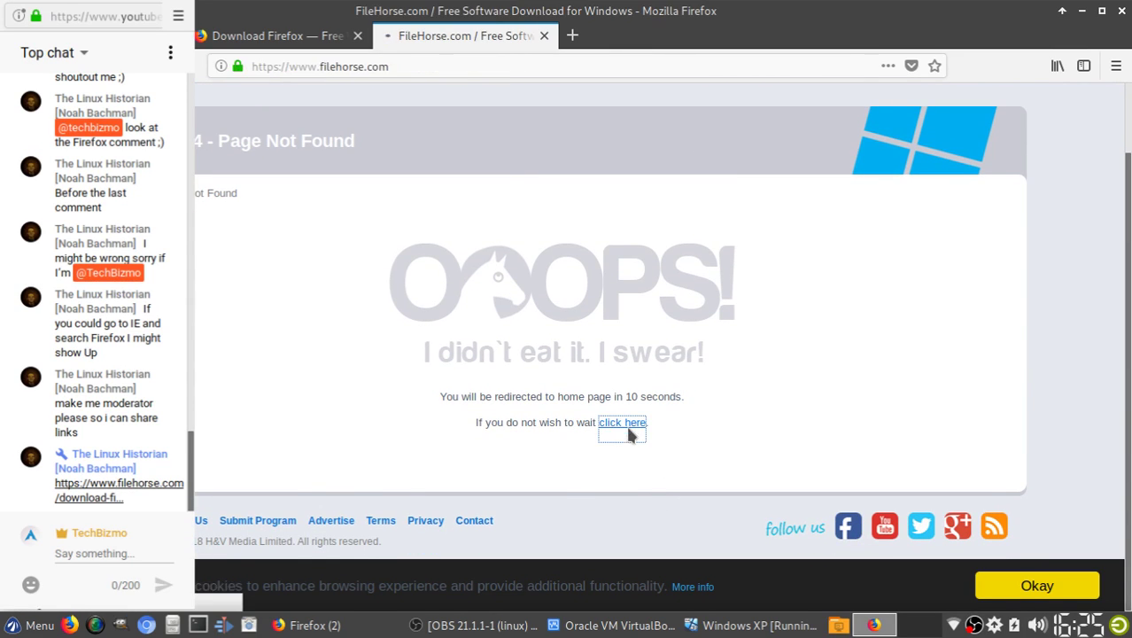
pyautogui.click(1086, 11)
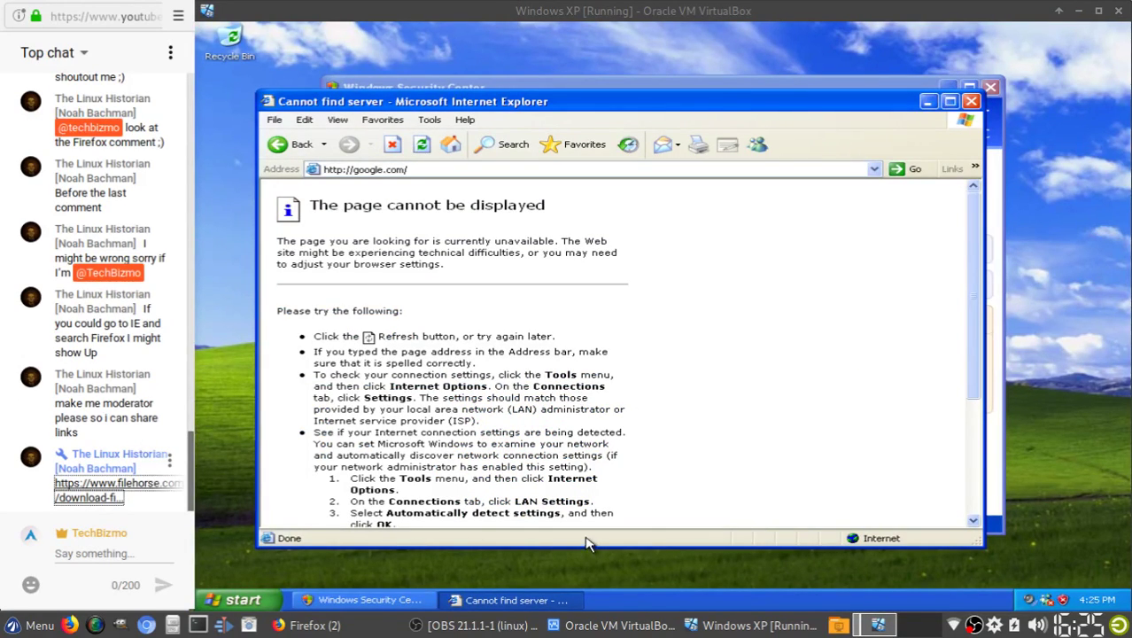
# Open the shared FileHorse link in a new Firefox tab, then close that tab
pyautogui.scroll(-5, 518, 516)
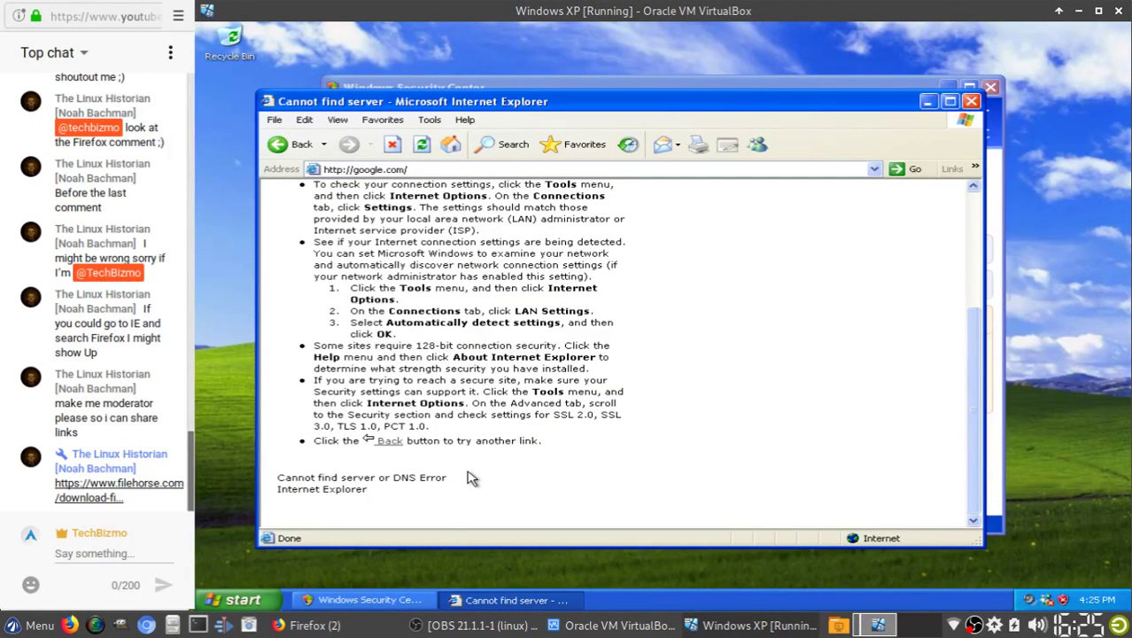
pyautogui.scroll(4, 460, 478)
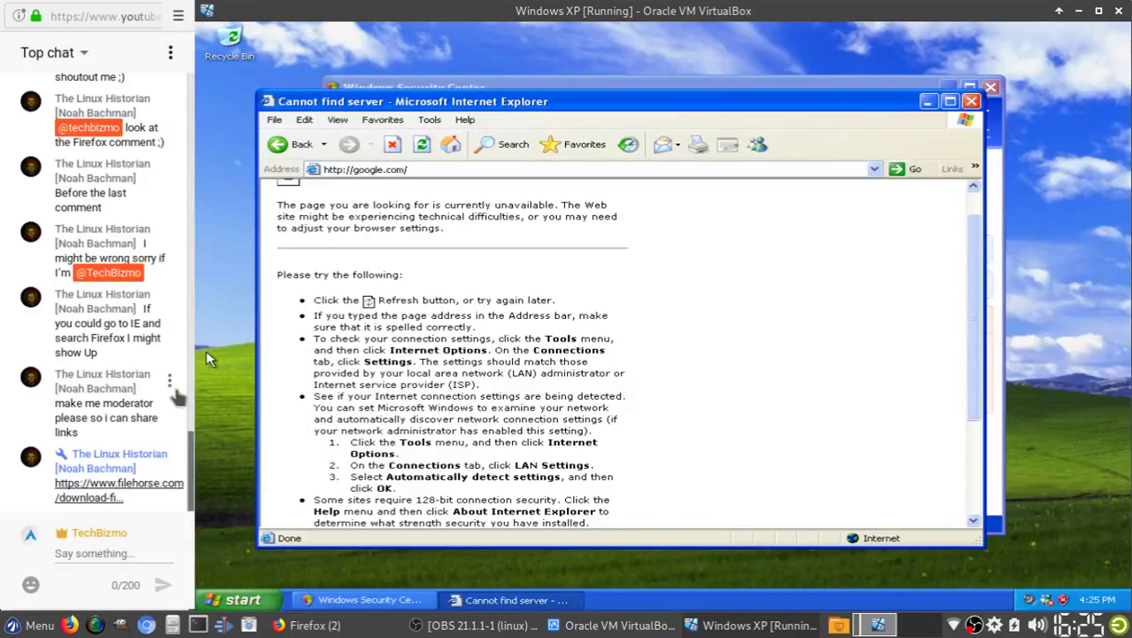
pyautogui.rightClick(111, 498)
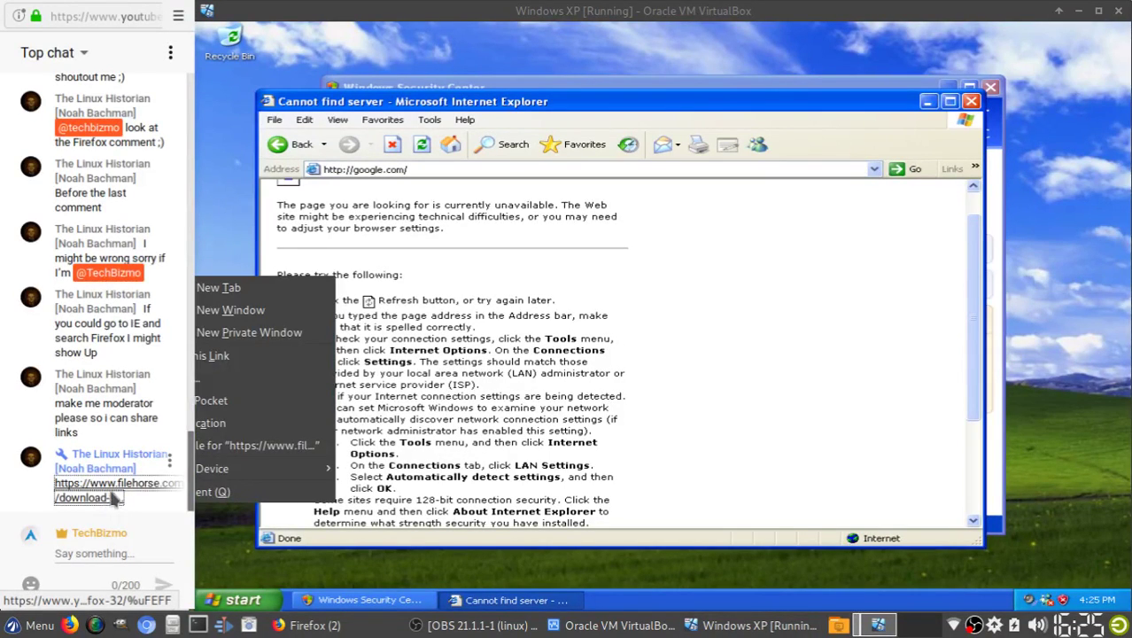
pyautogui.click(102, 556)
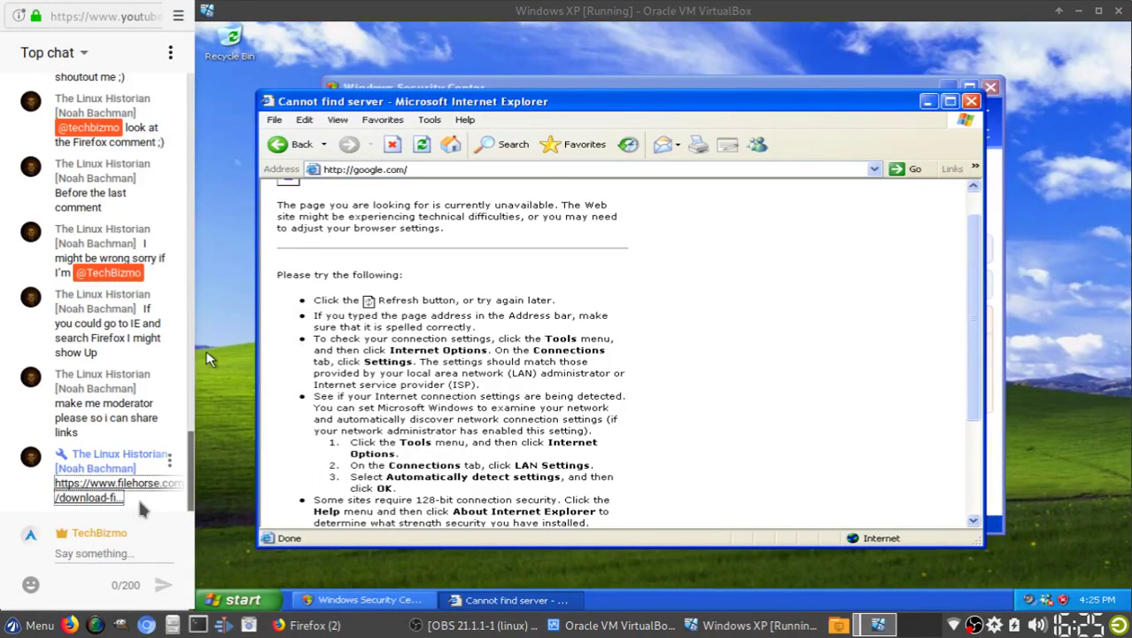
pyautogui.click(111, 496)
pyautogui.click(440, 67)
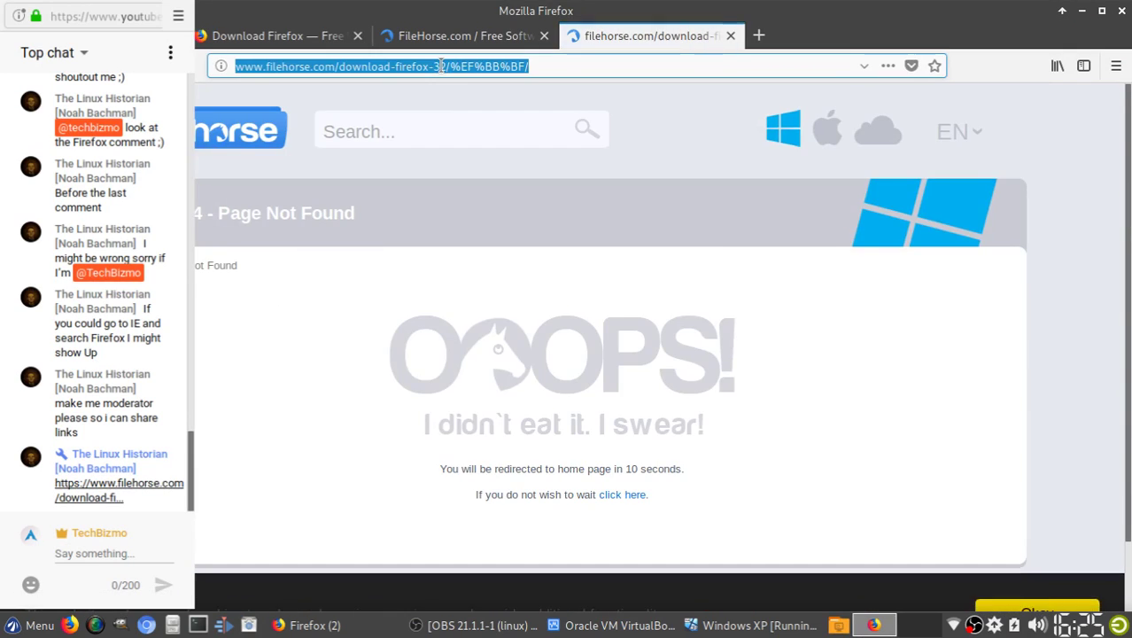
pyautogui.click(731, 35)
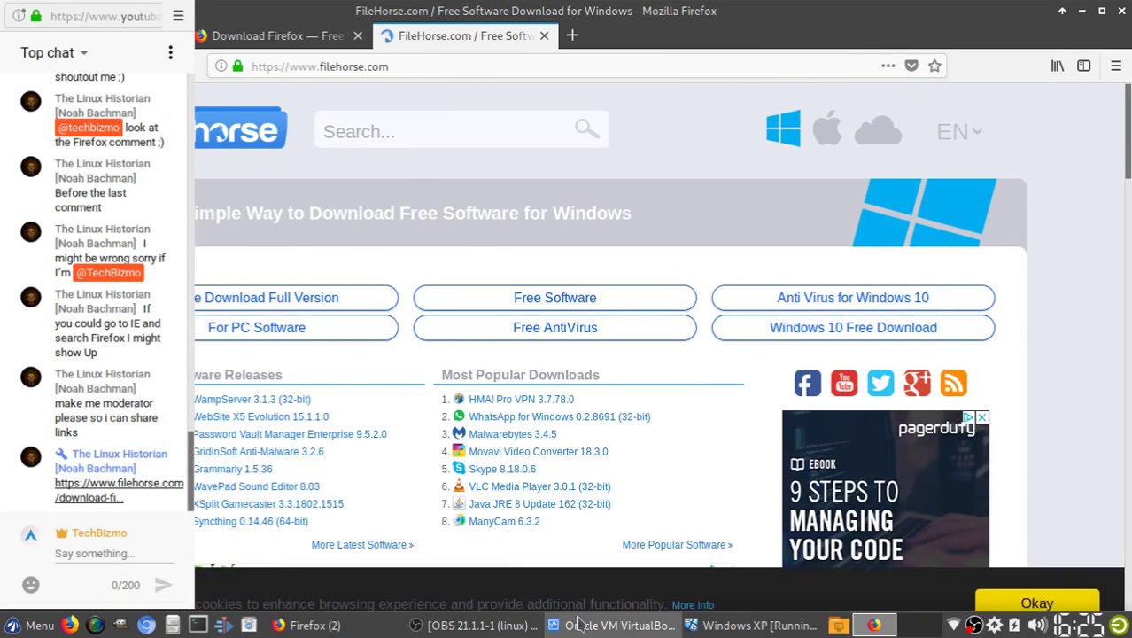
# Clear the google.com address in the guest's Internet Explorer and close it
pyautogui.click(759, 626)
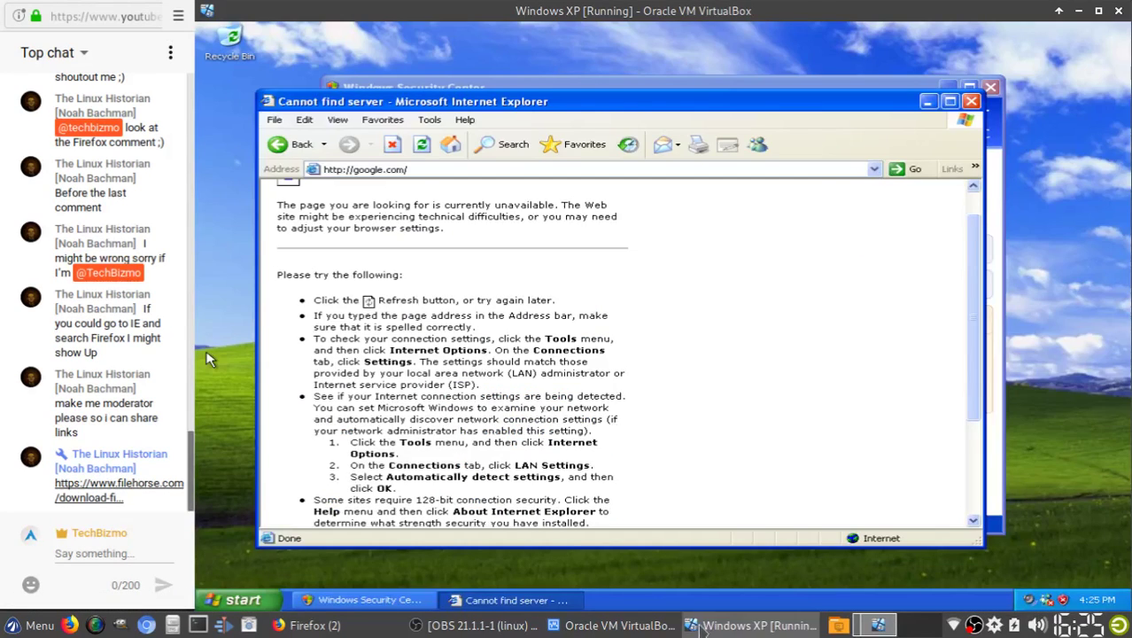
pyautogui.click(554, 169)
pyautogui.press('BackSpace')
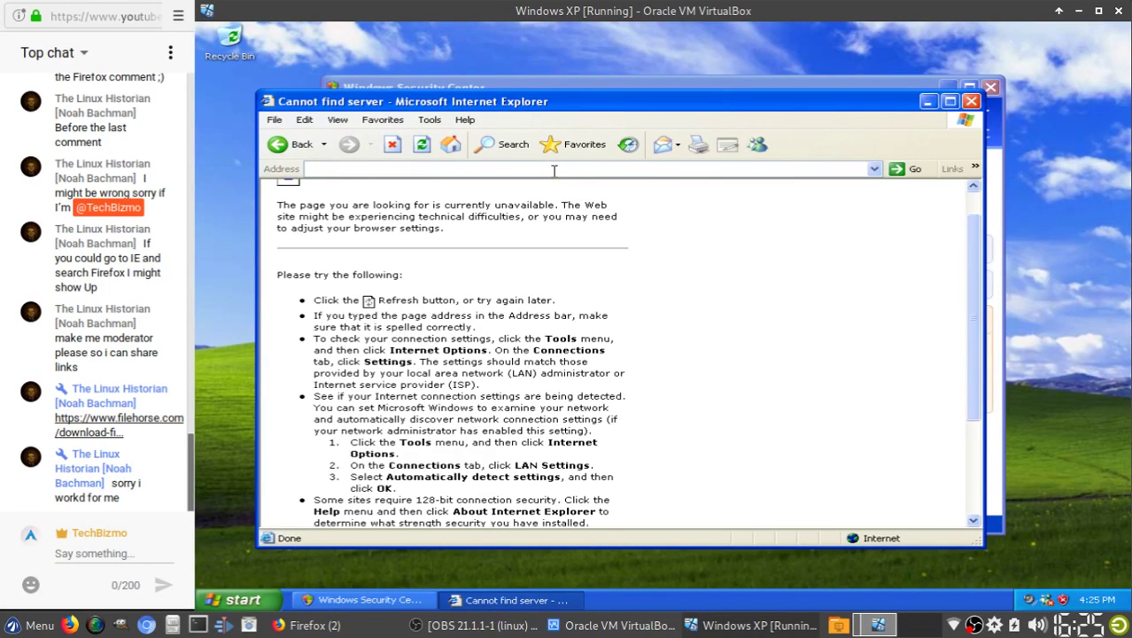
pyautogui.click(971, 101)
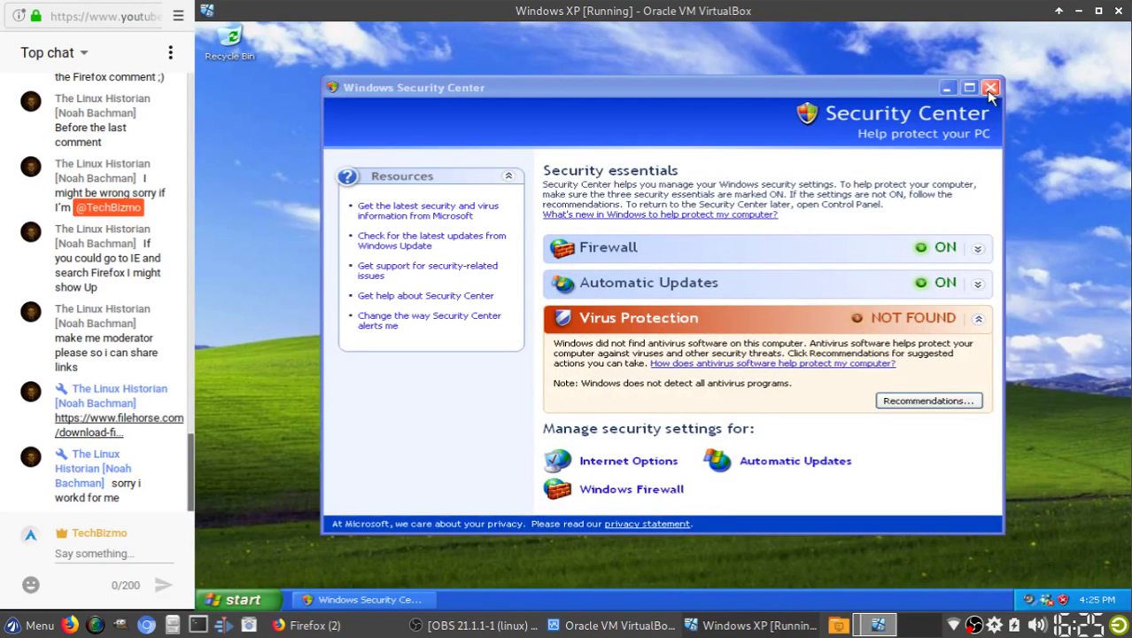
pyautogui.click(620, 626)
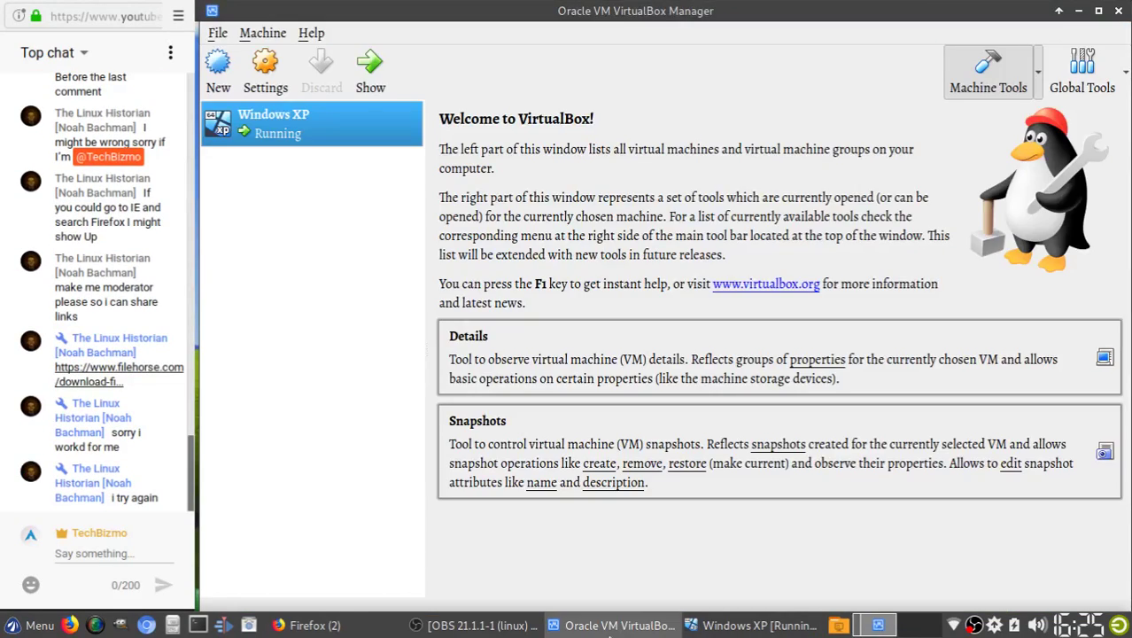
pyautogui.click(621, 626)
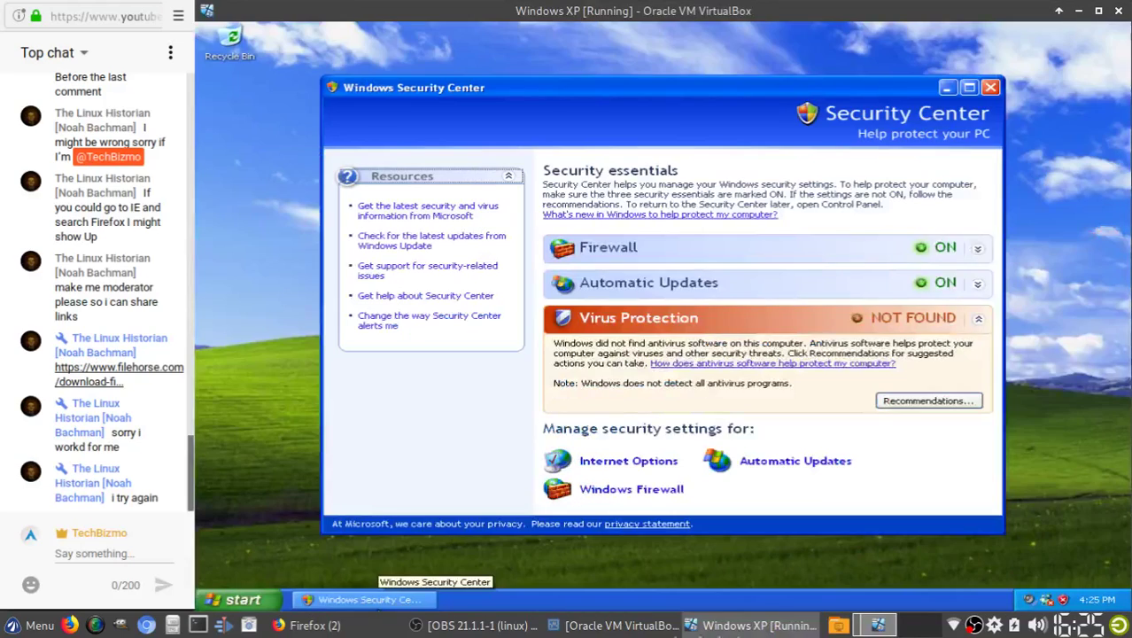
pyautogui.click(310, 626)
pyautogui.click(305, 594)
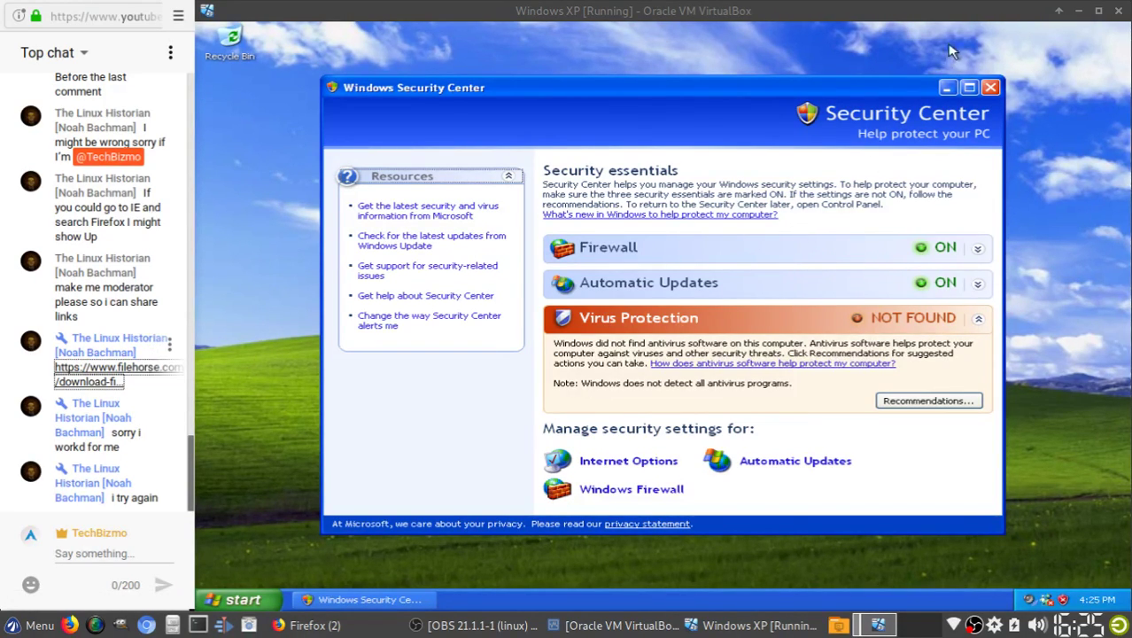
pyautogui.click(511, 174)
pyautogui.click(511, 174)
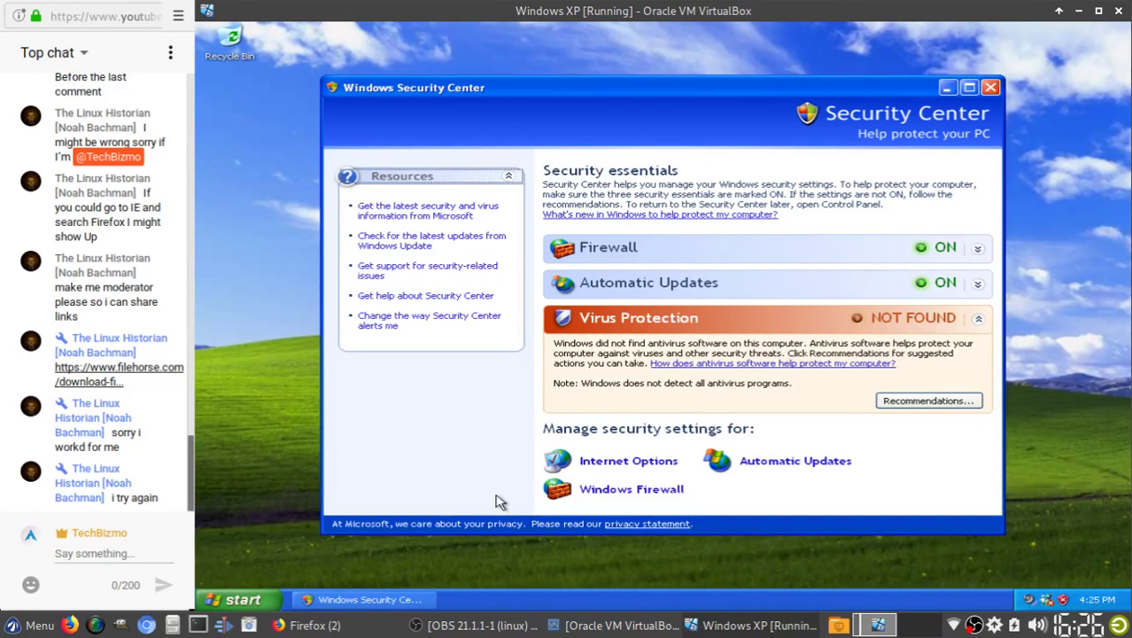
pyautogui.click(618, 462)
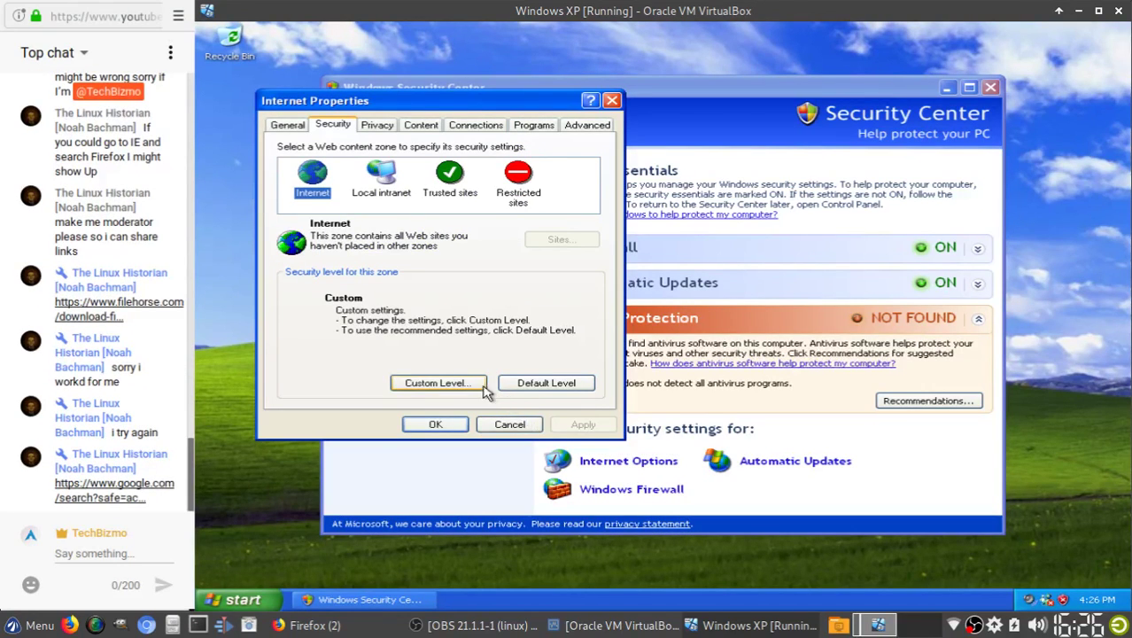
pyautogui.click(451, 430)
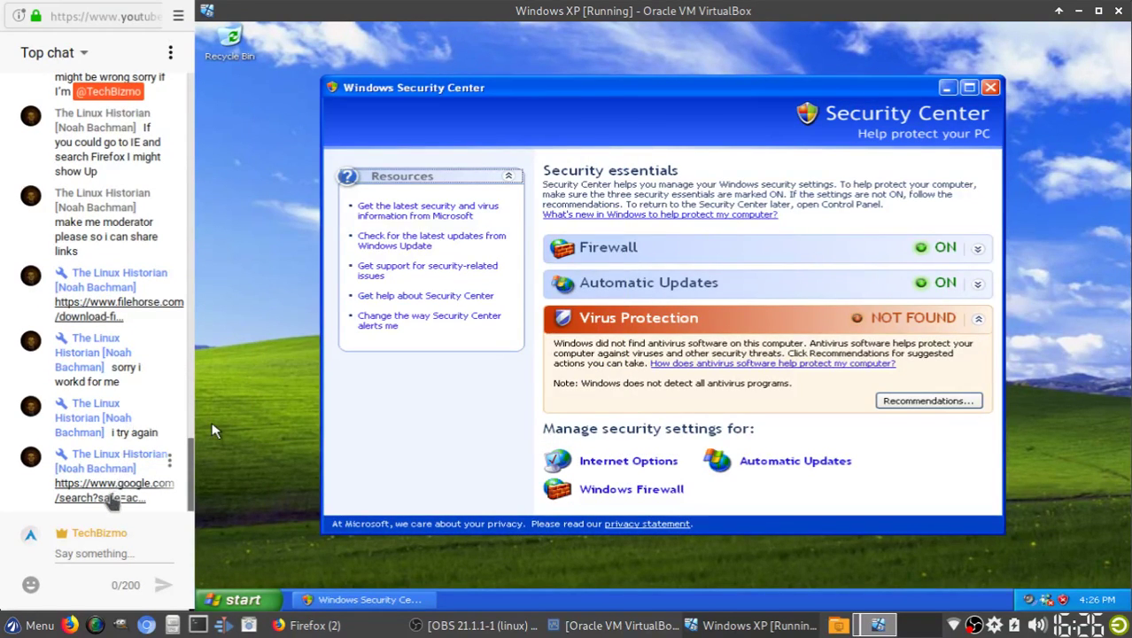
pyautogui.click(113, 498)
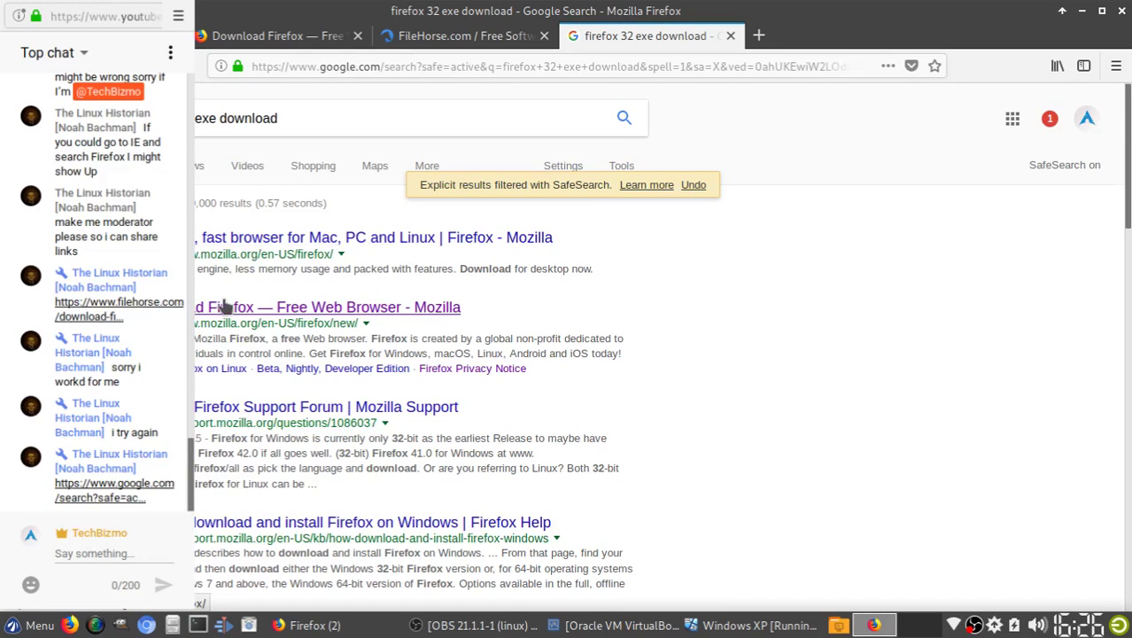
# Open the mozilla.org Firefox result and return to the Google search results
pyautogui.click(367, 249)
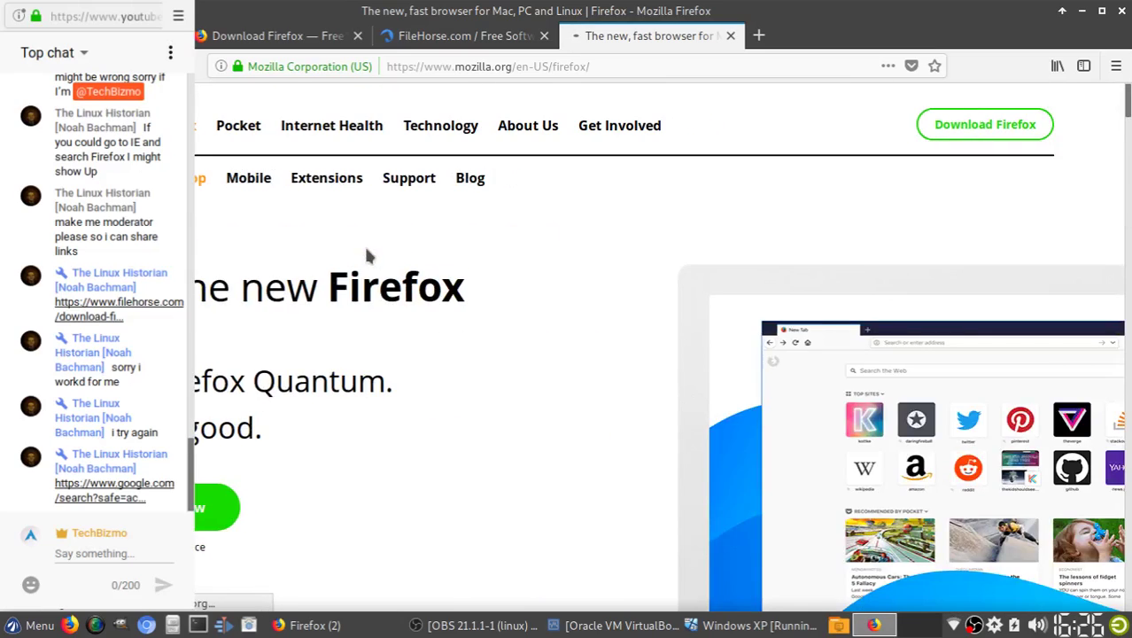
pyautogui.scroll(-2, 297, 366)
pyautogui.hotkey('alt', 'Left')
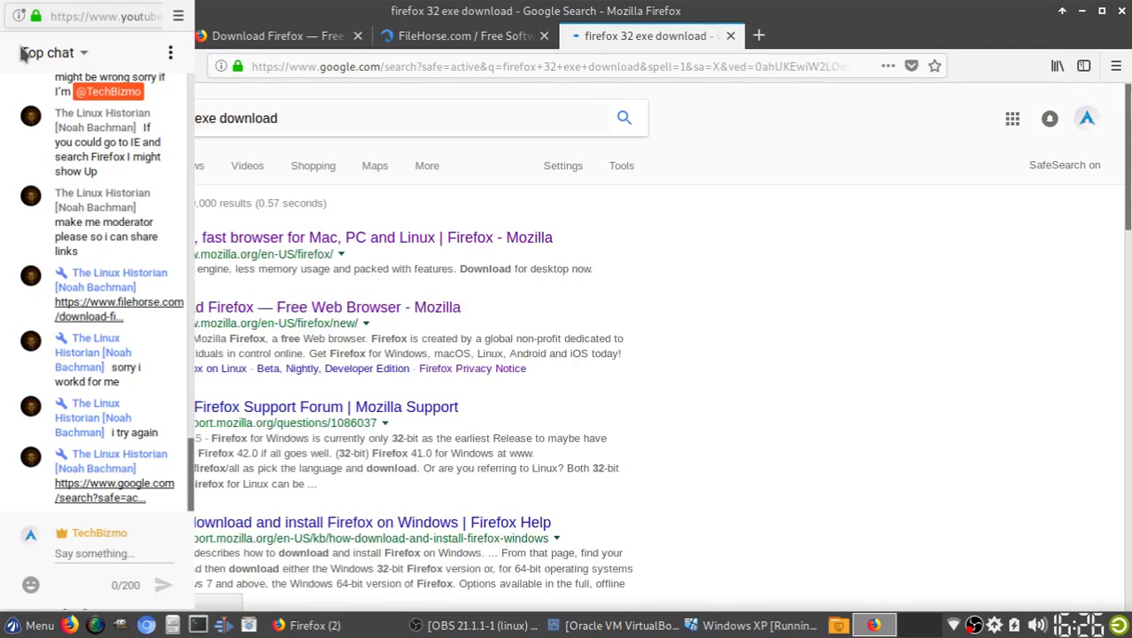
pyautogui.scroll(-4, 366, 319)
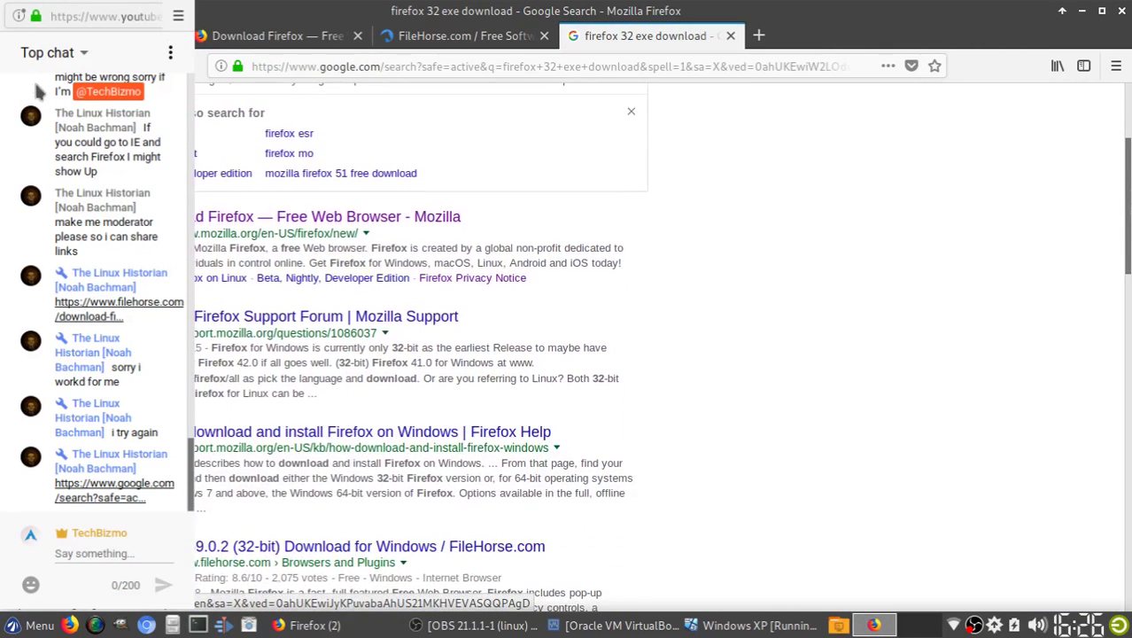
# Check the Mozilla 32-bit support thread, then open the FileHorse Firefox 59.0.2 (32-bit) page
pyautogui.click(368, 317)
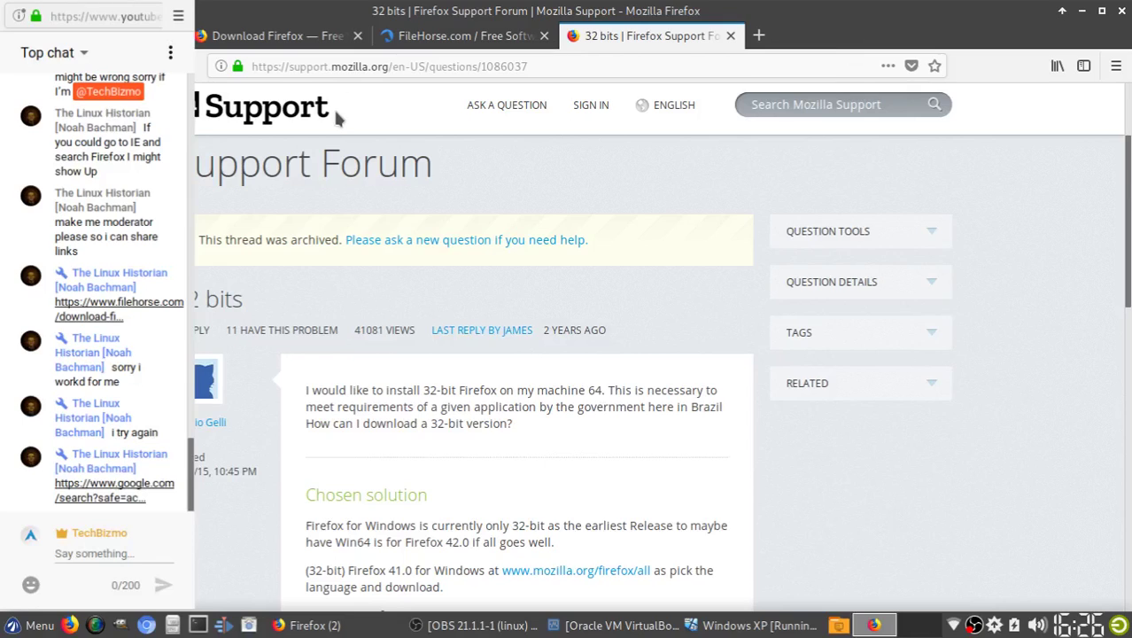
pyautogui.scroll(-7, 379, 428)
pyautogui.scroll(6, 240, 252)
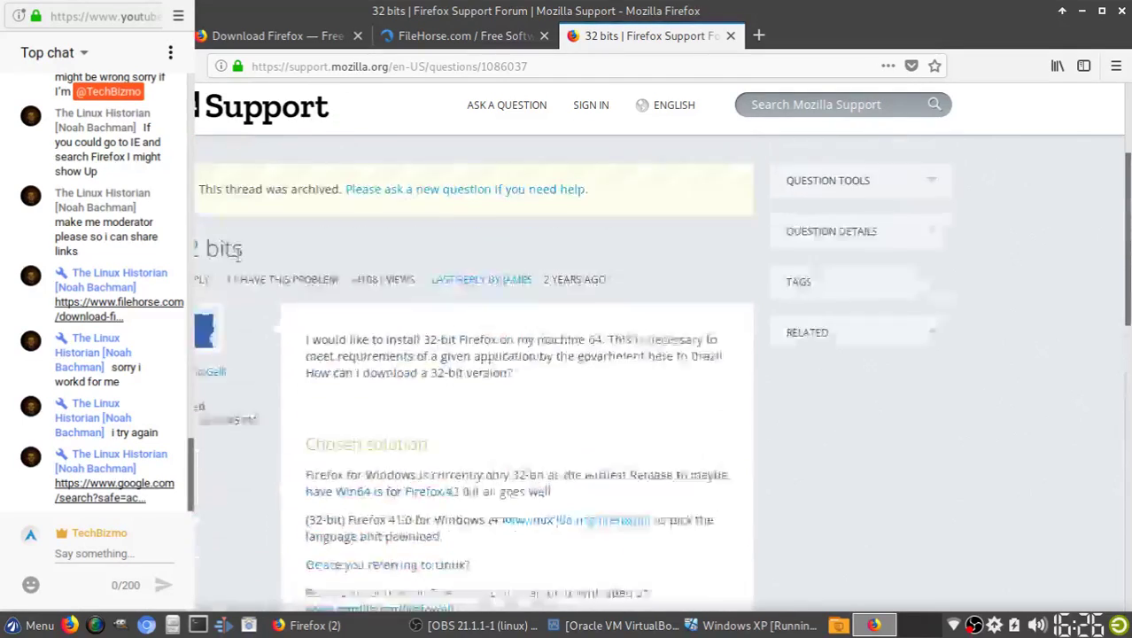
pyautogui.hotkey('alt', 'Left')
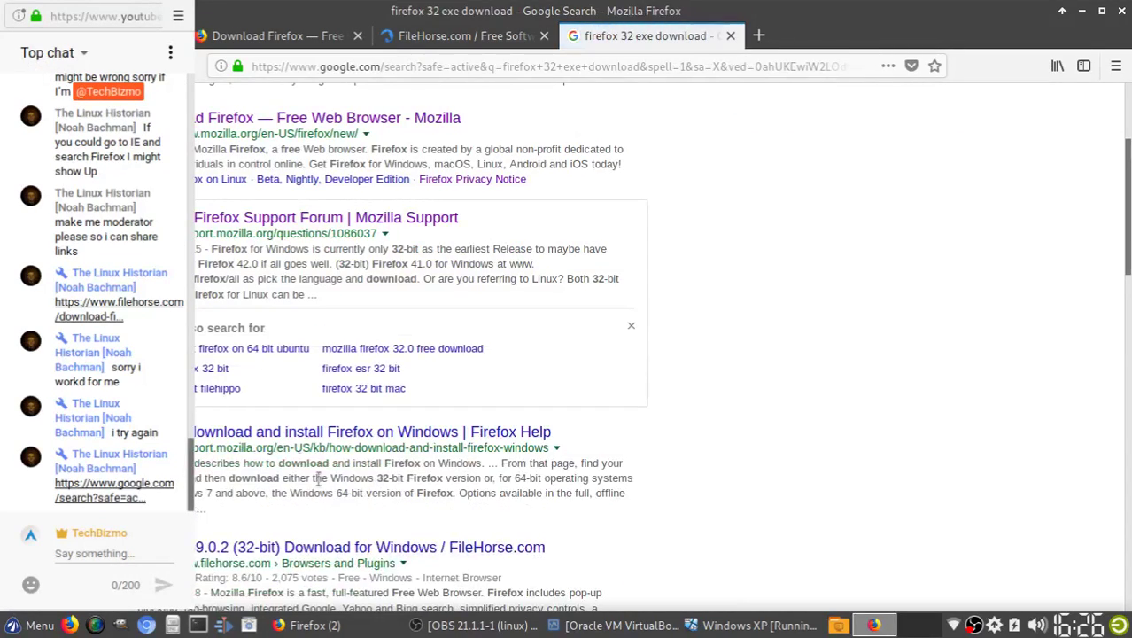
pyautogui.click(338, 548)
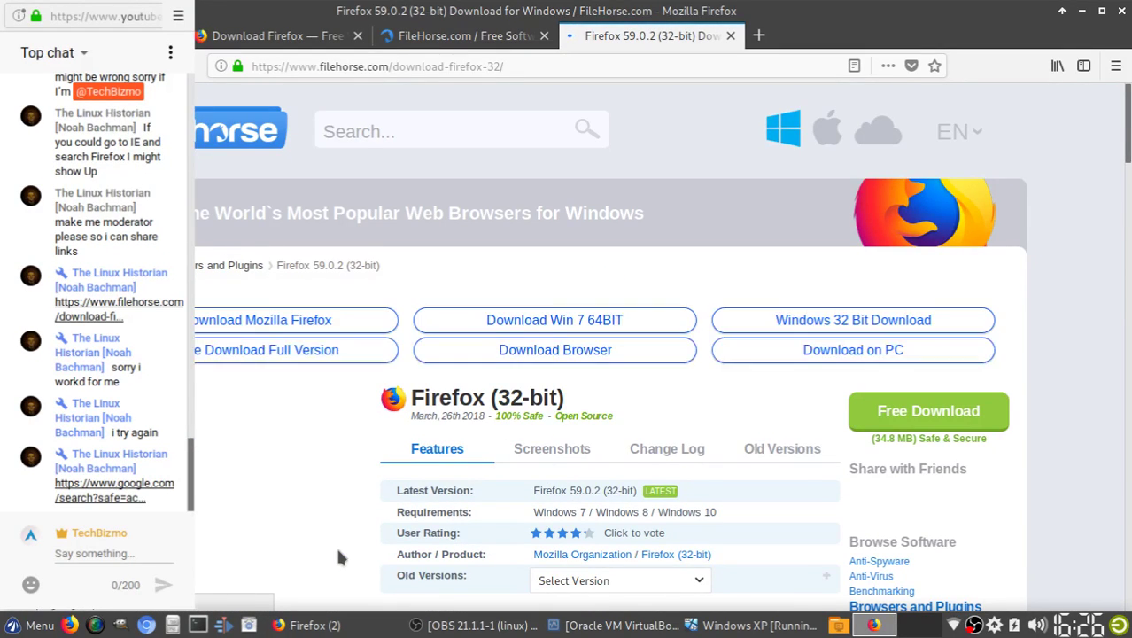
pyautogui.scroll(-3, 335, 545)
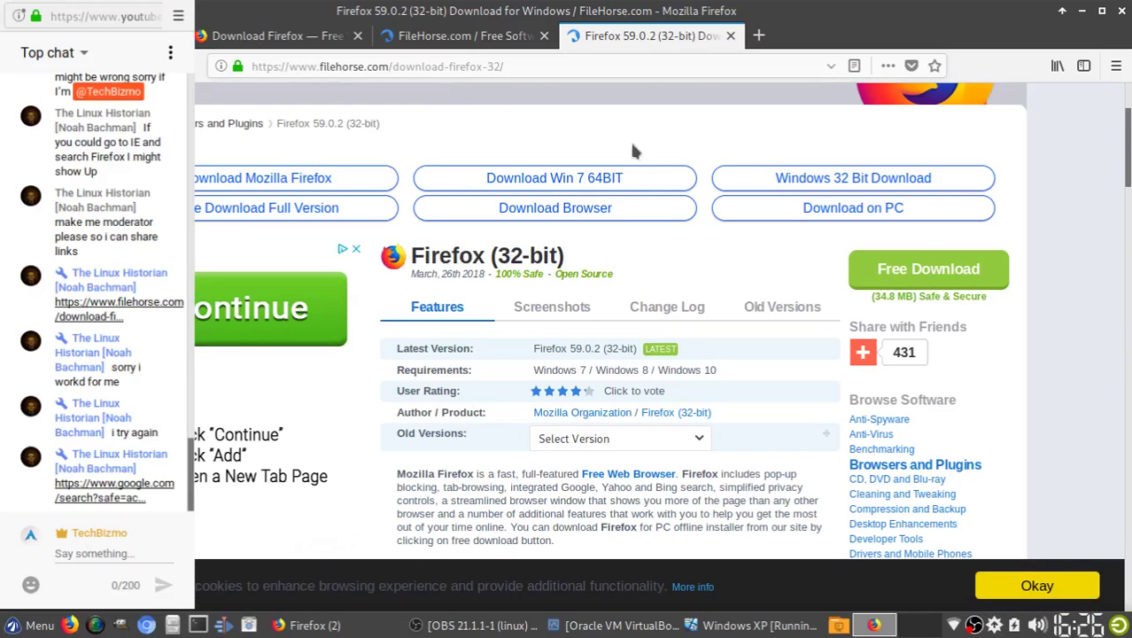
# Maximise then minimise the guest's Security Center, and shrink the VM window to reveal Firefox
pyautogui.click(755, 626)
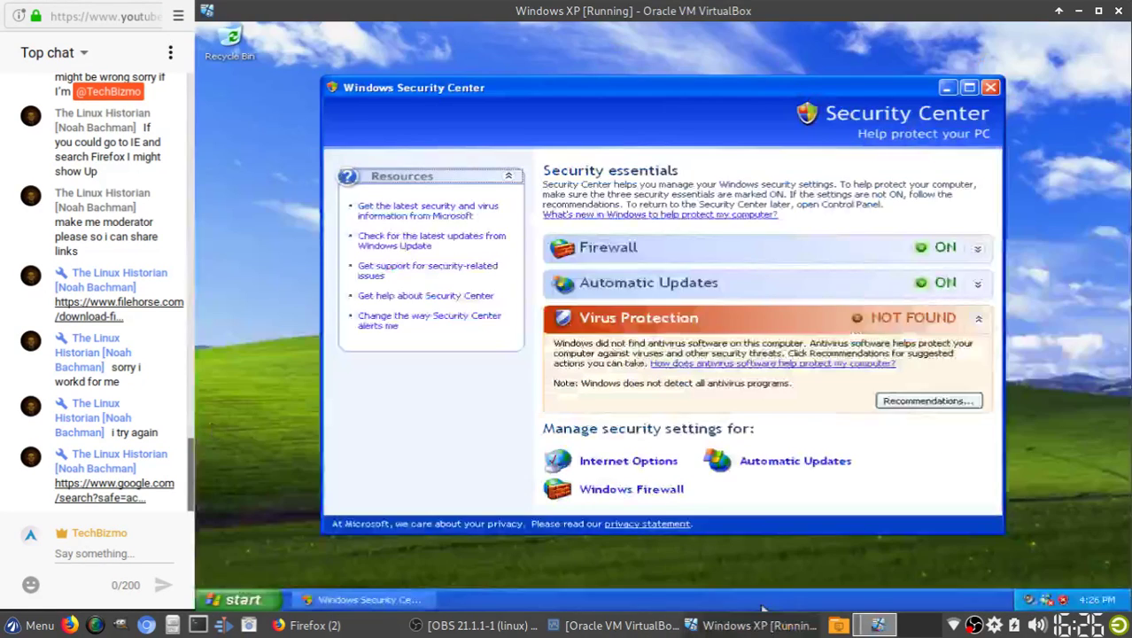
pyautogui.click(969, 87)
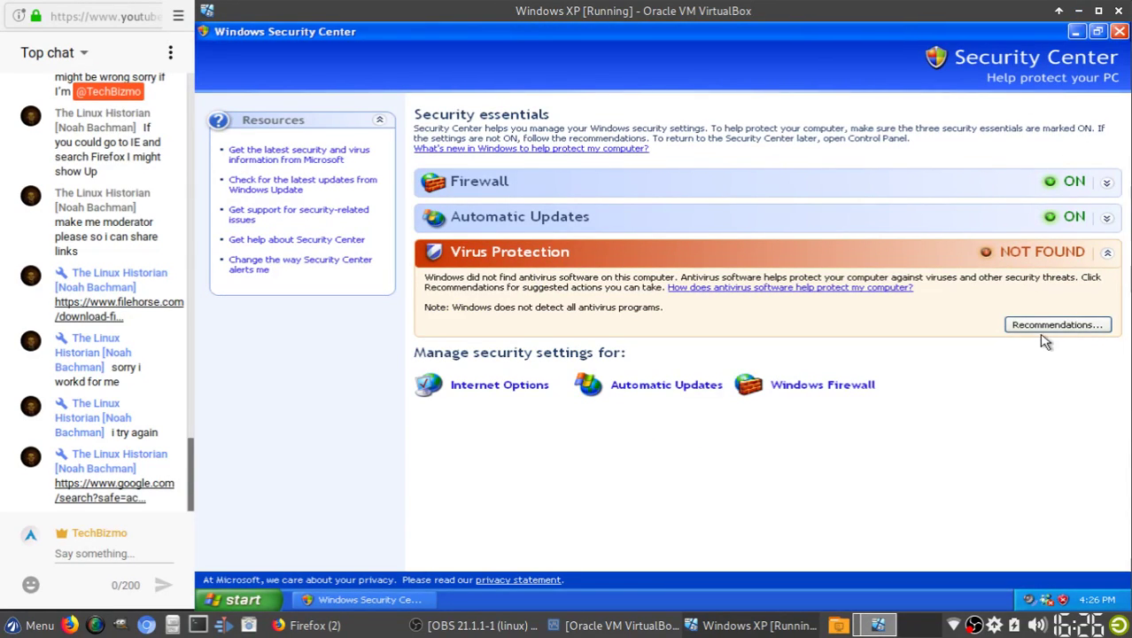
pyautogui.click(345, 601)
pyautogui.click(345, 602)
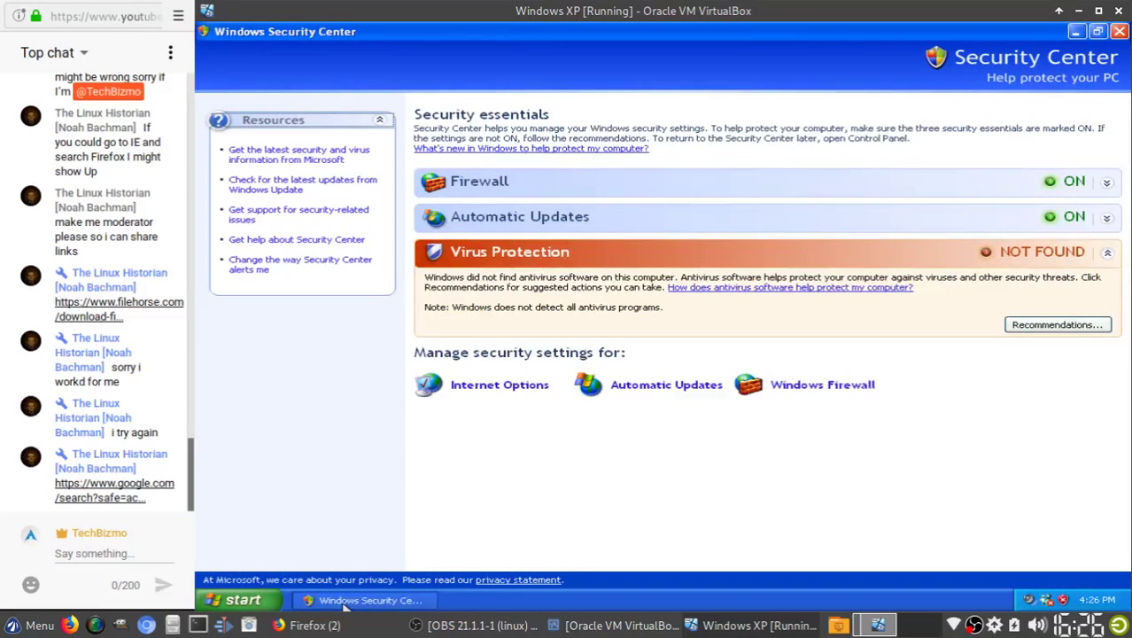
pyautogui.click(400, 602)
pyautogui.moveTo(709, 11); pyautogui.dragTo(713, 465)
pyautogui.click(736, 417)
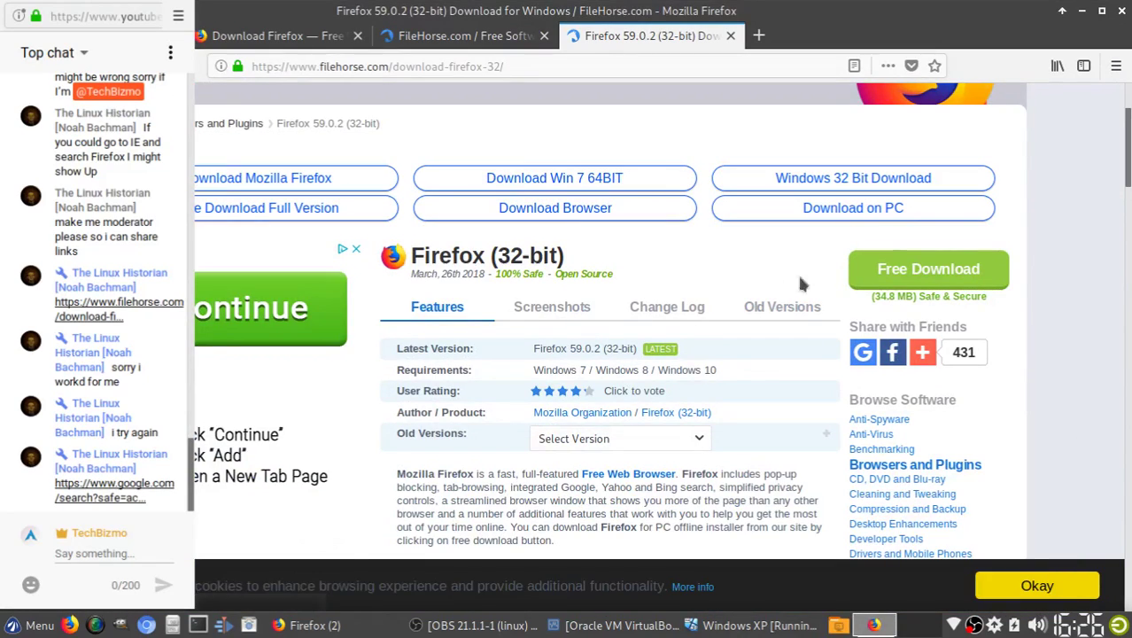
# Start FileHorse's Free Download and save the Firefox Setup 59.0.2.exe installer to disk
pyautogui.click(902, 279)
pyautogui.scroll(-5, 481, 351)
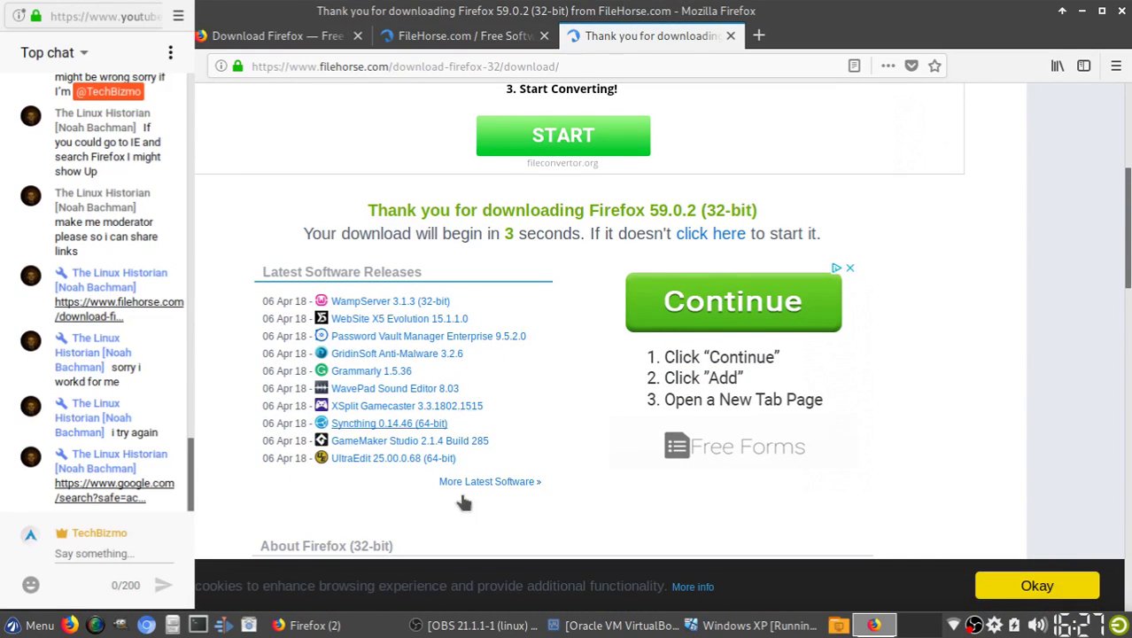
pyautogui.scroll(3, 462, 491)
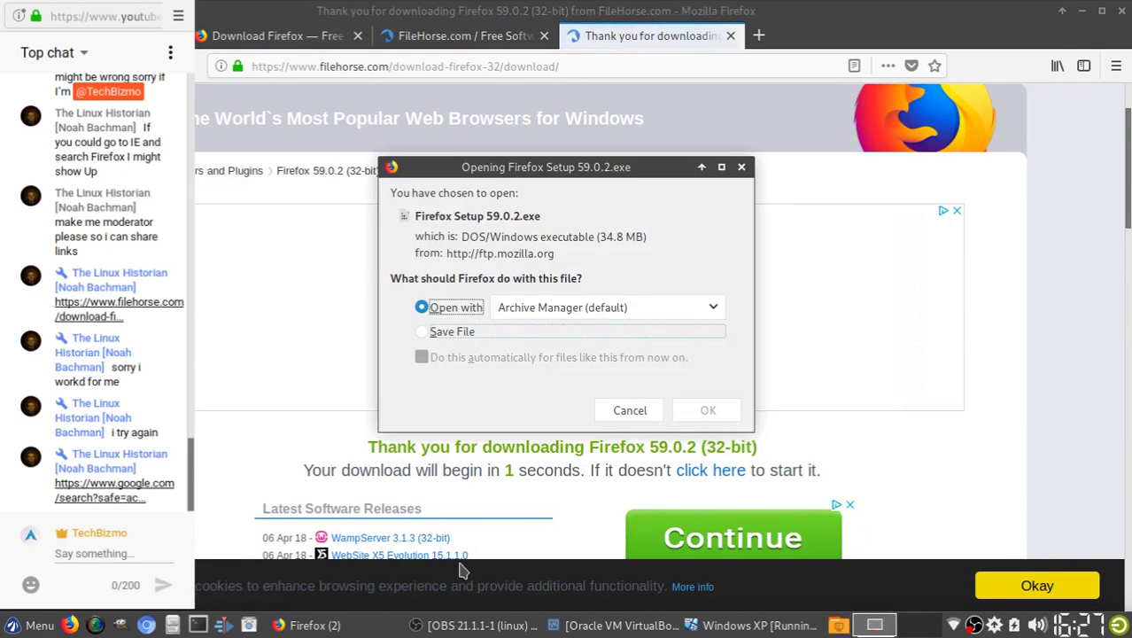
pyautogui.click(509, 339)
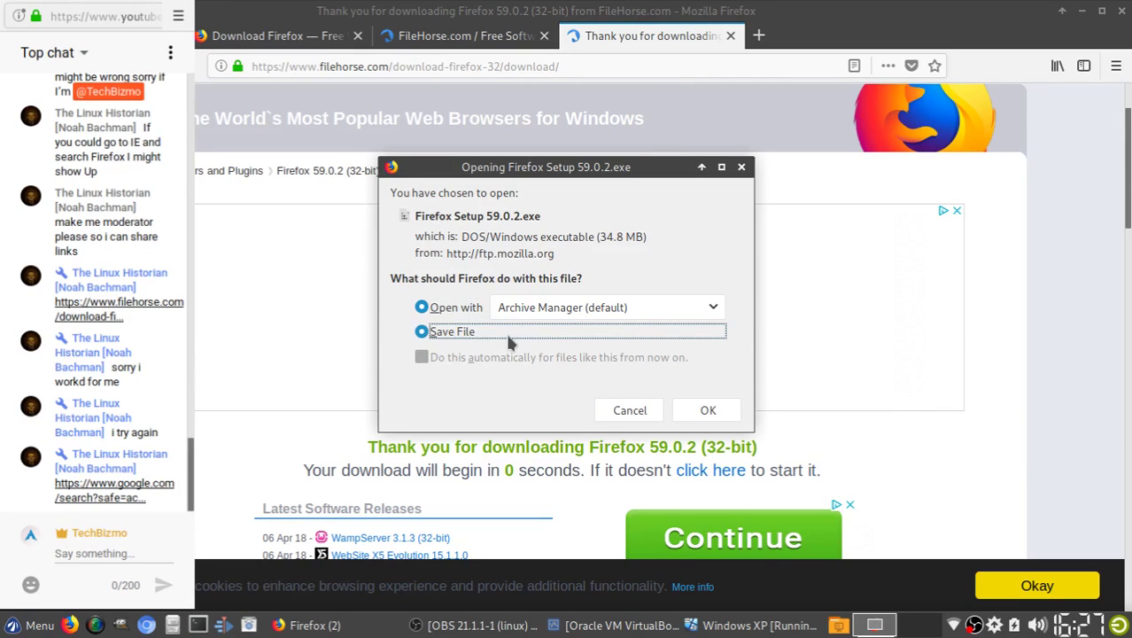
pyautogui.click(707, 411)
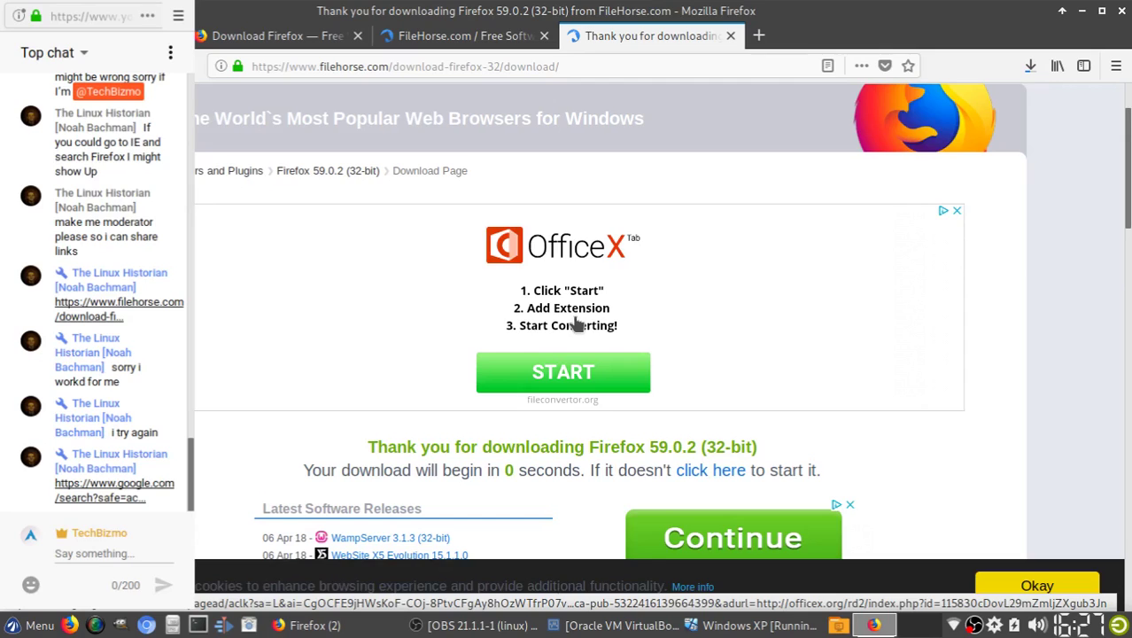
# Check the installer's download progress, moving the un-maximised Firefox window down
pyautogui.click(1032, 70)
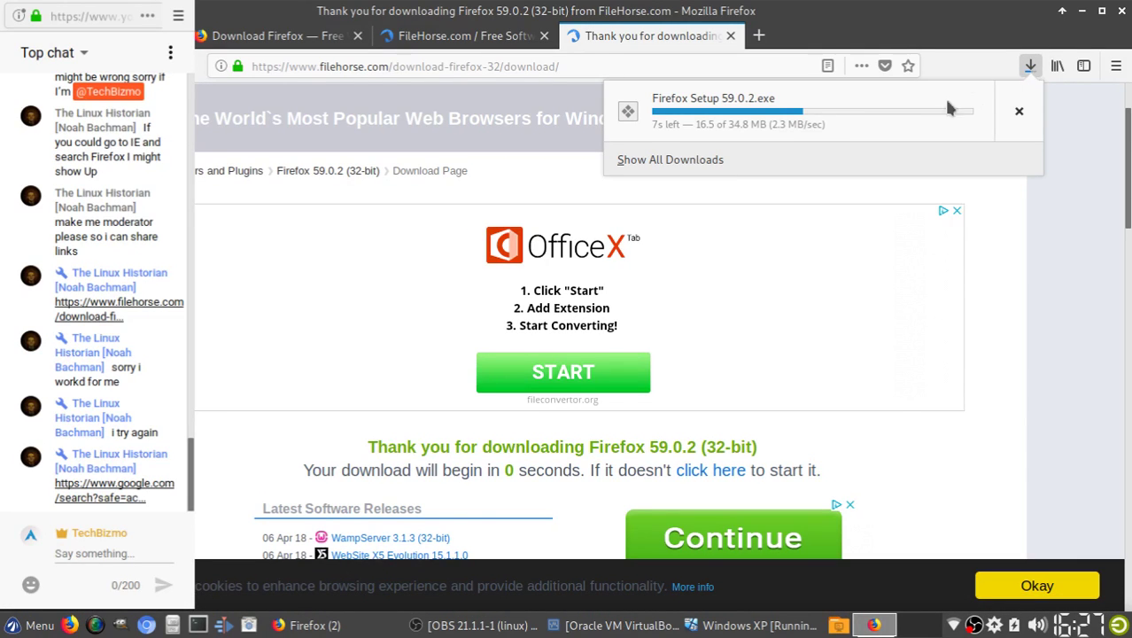
pyautogui.click(612, 51)
pyautogui.moveTo(580, 13); pyautogui.dragTo(489, 219)
pyautogui.click(824, 270)
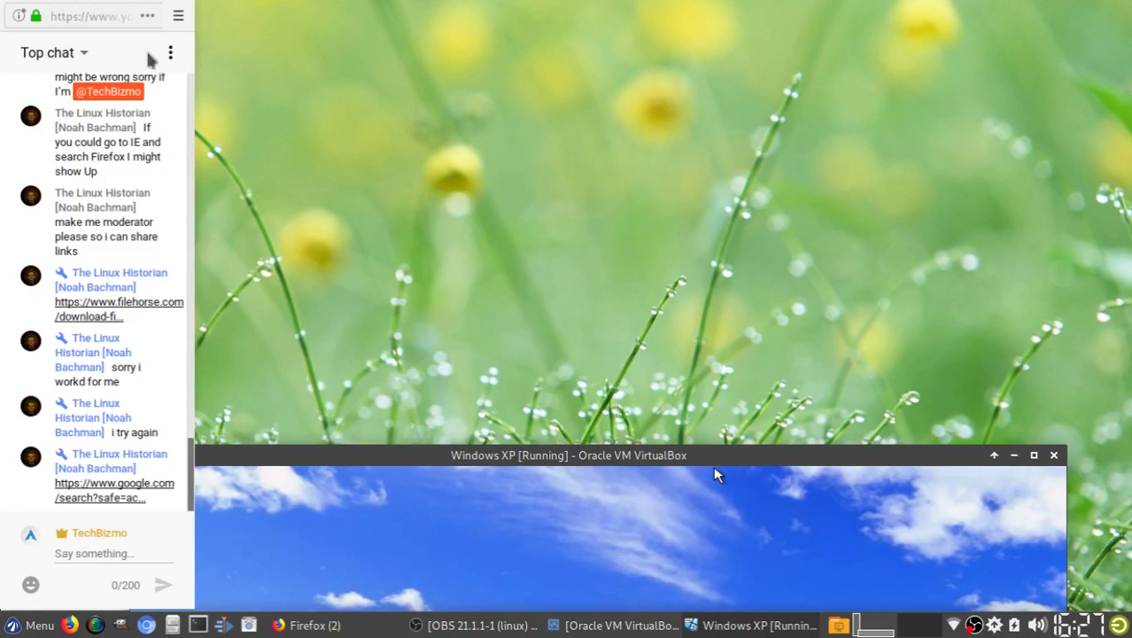
# Move the XP VM window up and place a Firefox Setup icon on the host desktop
pyautogui.click(435, 439)
pyautogui.moveTo(435, 461); pyautogui.dragTo(489, 83)
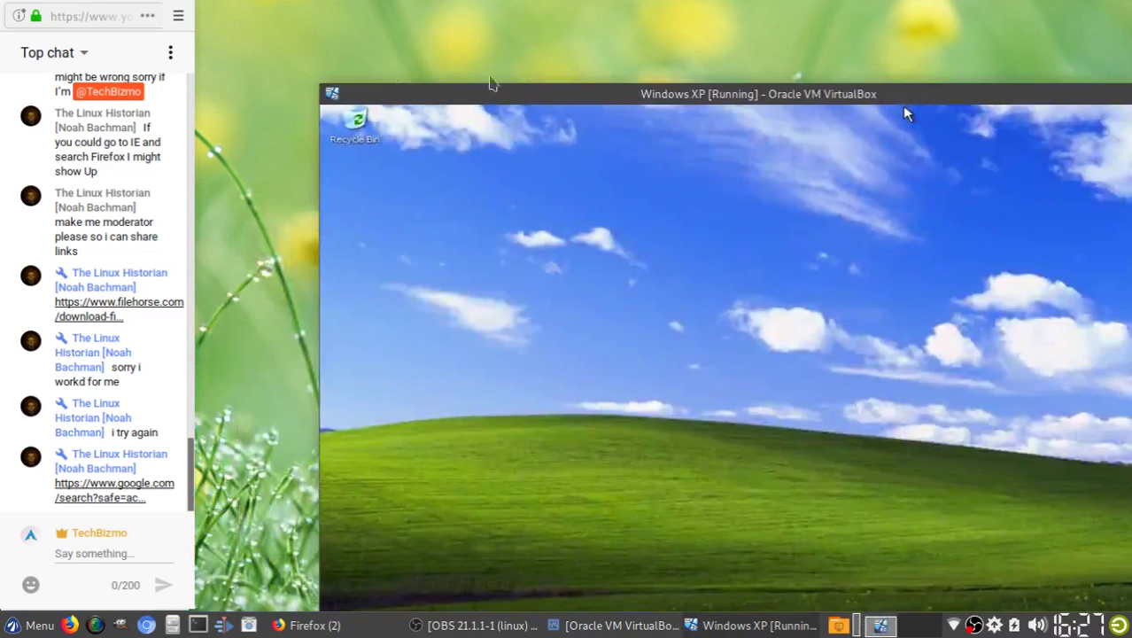
pyautogui.click(45, 304)
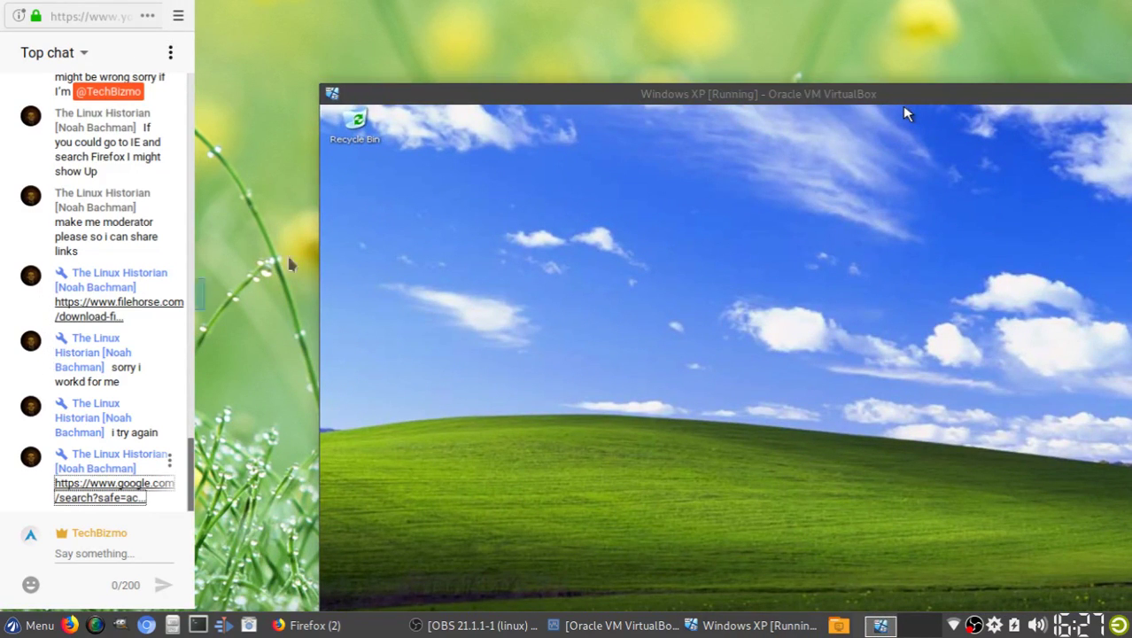
pyautogui.moveTo(89, 308); pyautogui.dragTo(778, 40)
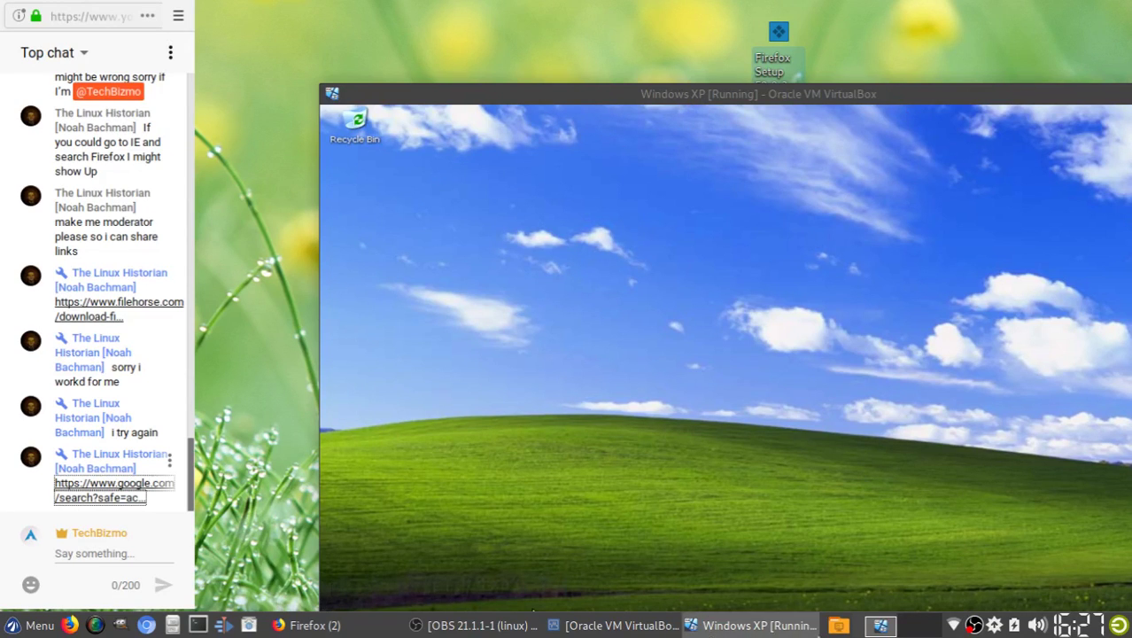
# Browse the korora-live-xfce drive in the file manager and select all five items
pyautogui.click(173, 626)
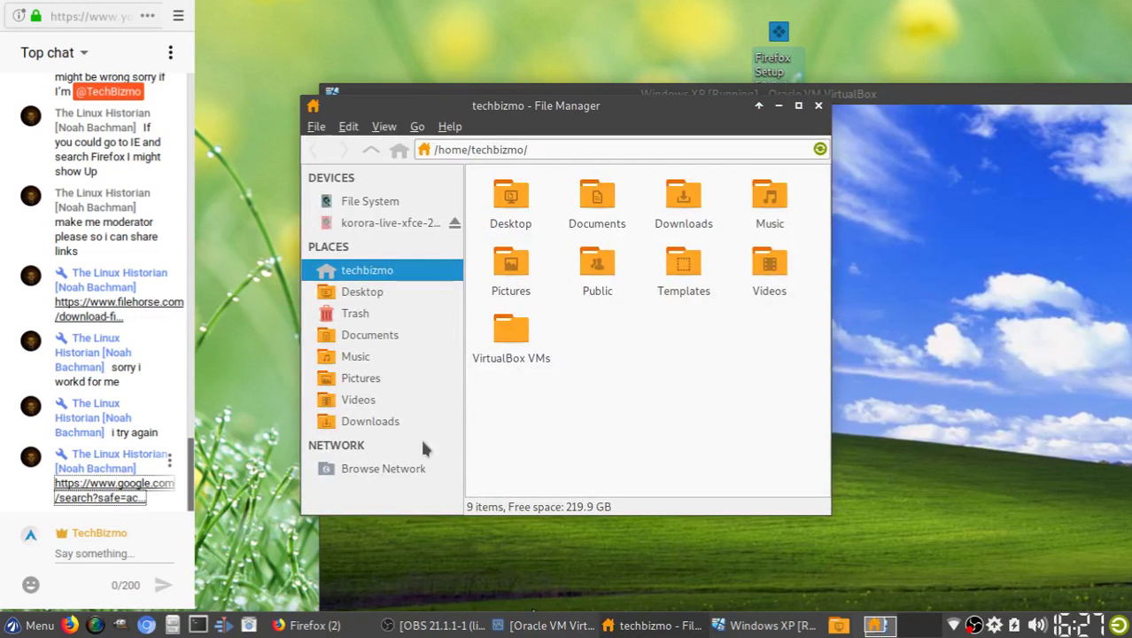
pyautogui.click(357, 225)
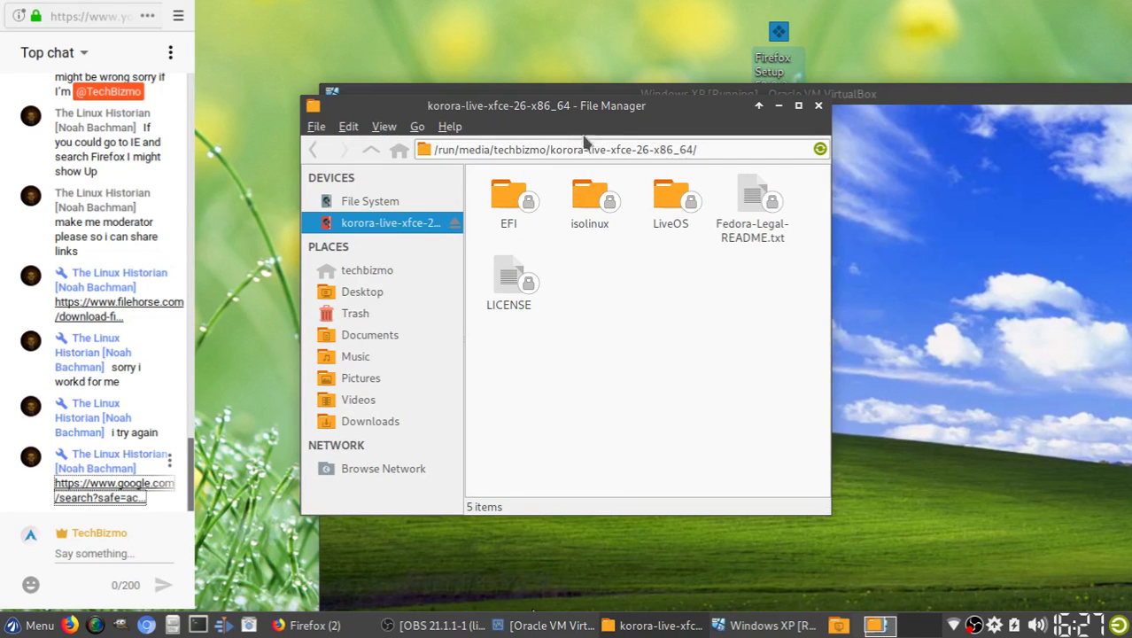
pyautogui.rightClick(424, 225)
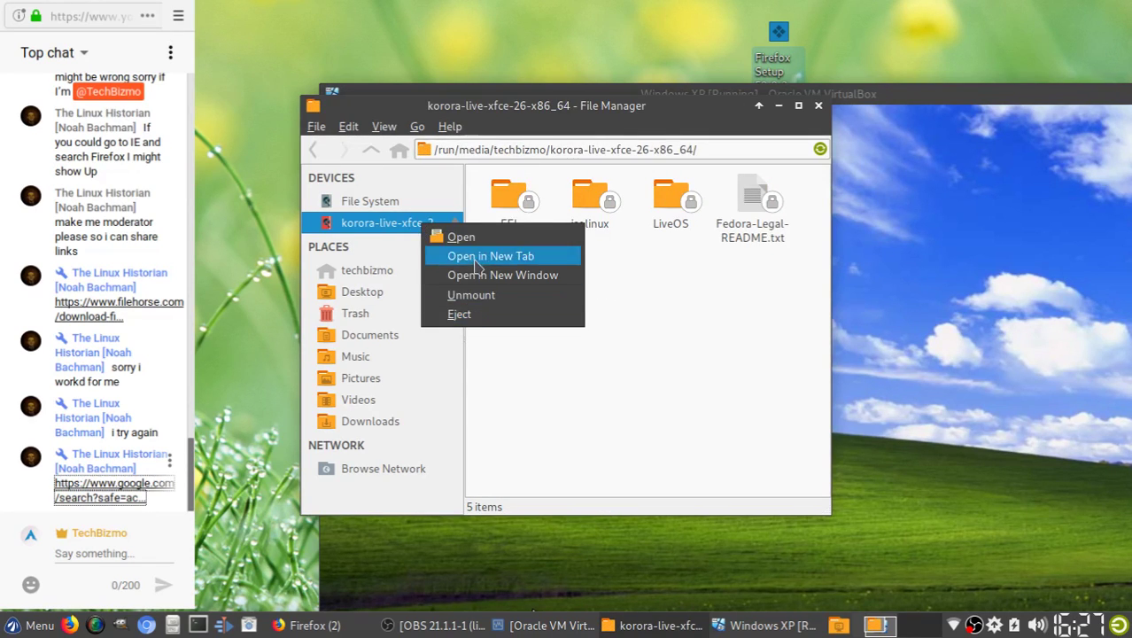
pyautogui.click(460, 237)
pyautogui.moveTo(758, 386); pyautogui.dragTo(506, 196)
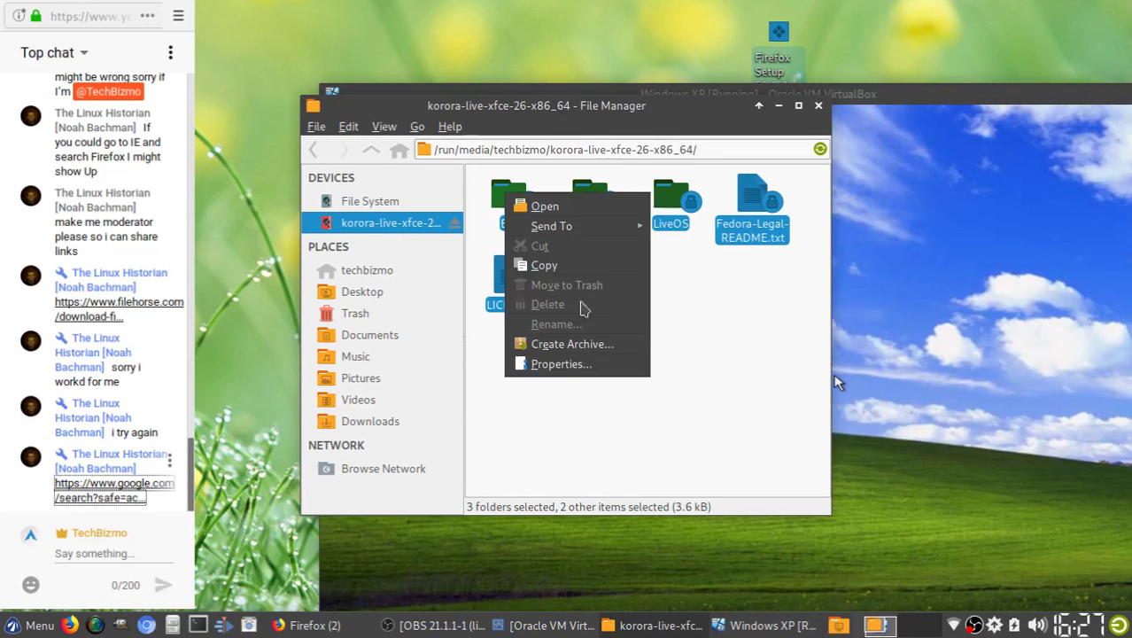
pyautogui.rightClick(506, 196)
pyautogui.press('Escape')
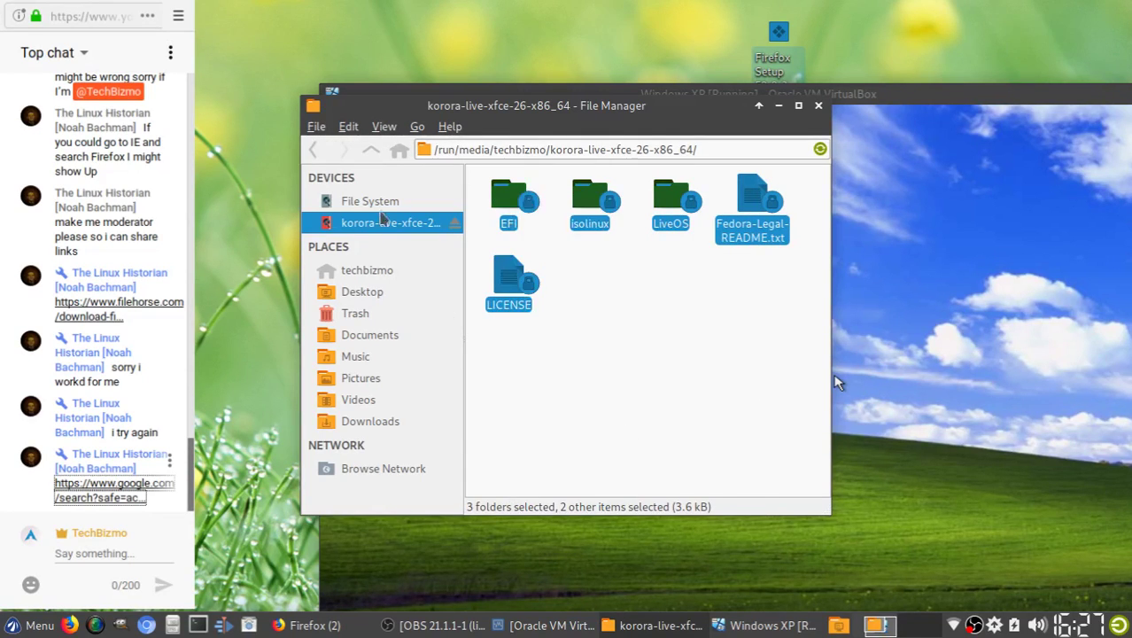
# Look in the Trash, return to the korora drive, and close the file manager
pyautogui.click(435, 316)
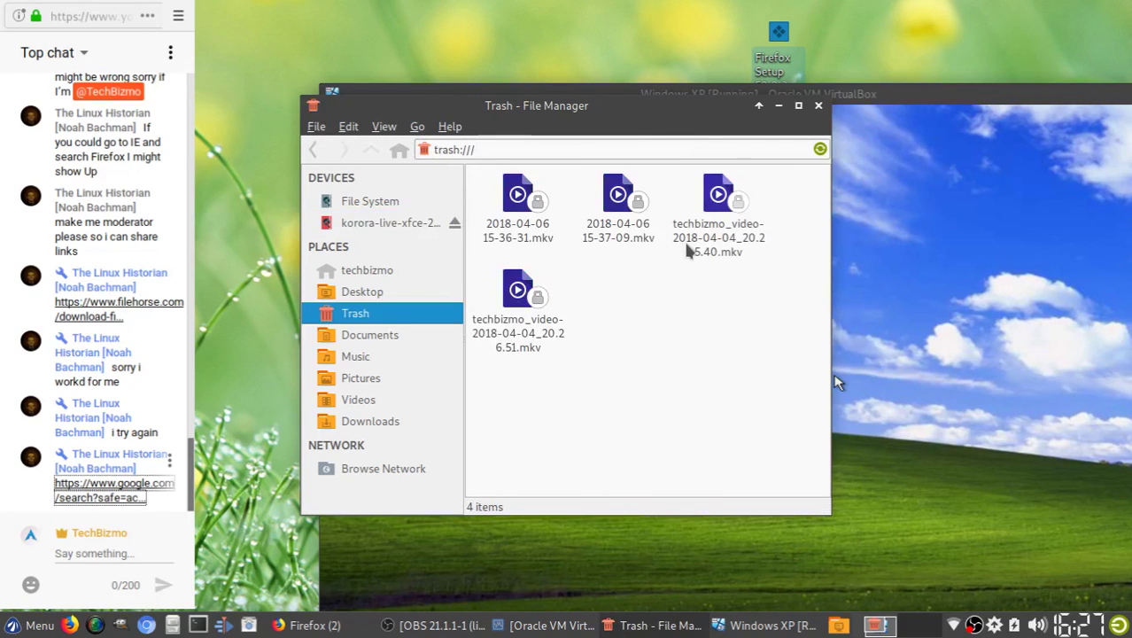
pyautogui.click(346, 231)
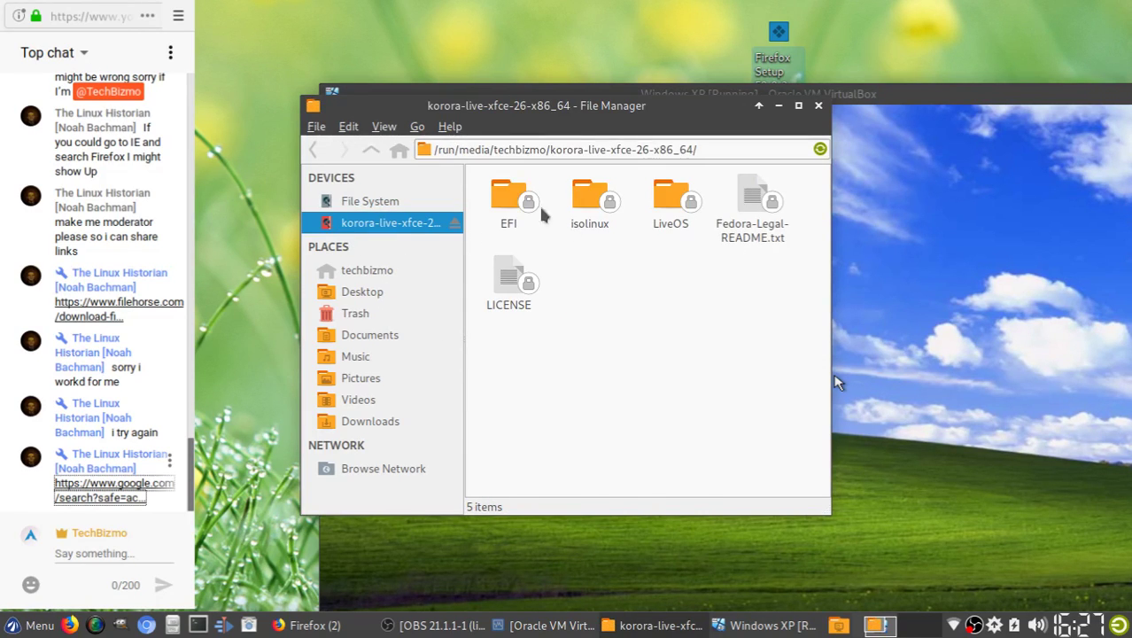
pyautogui.click(819, 105)
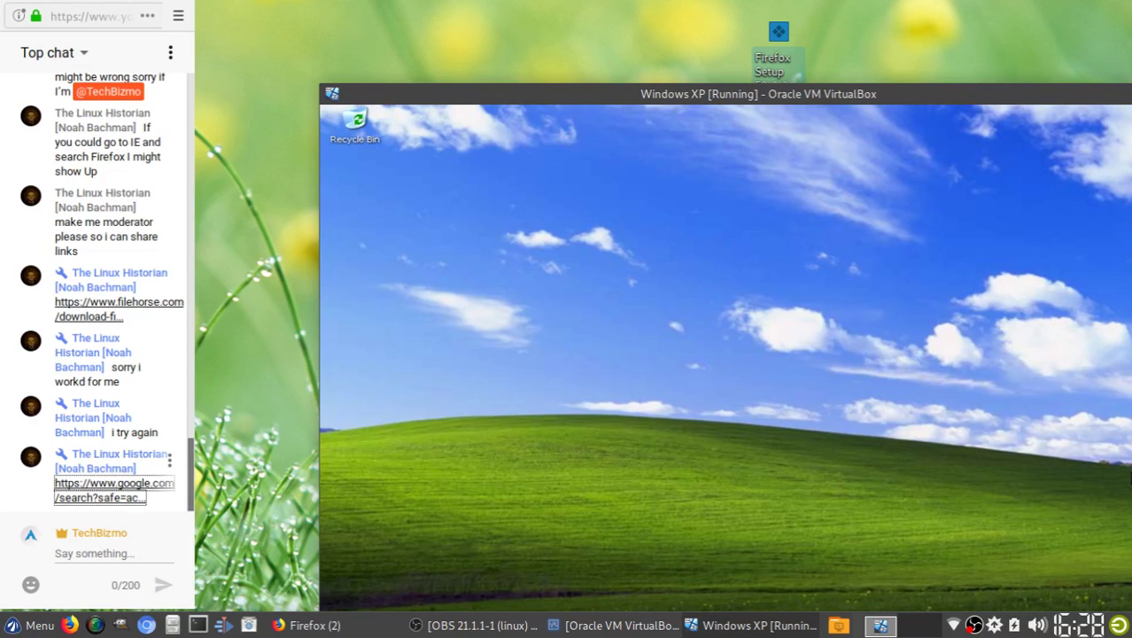
# Maximise the XP VM window, try the korora drive, and dismiss the permission-denied error
pyautogui.doubleClick(926, 93)
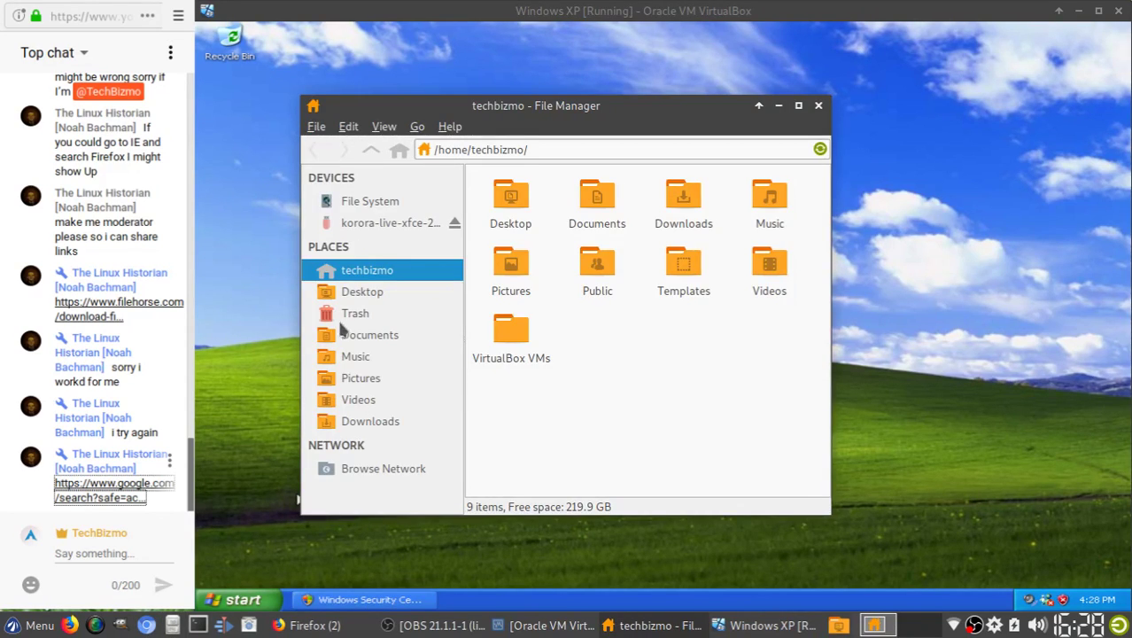
pyautogui.click(371, 222)
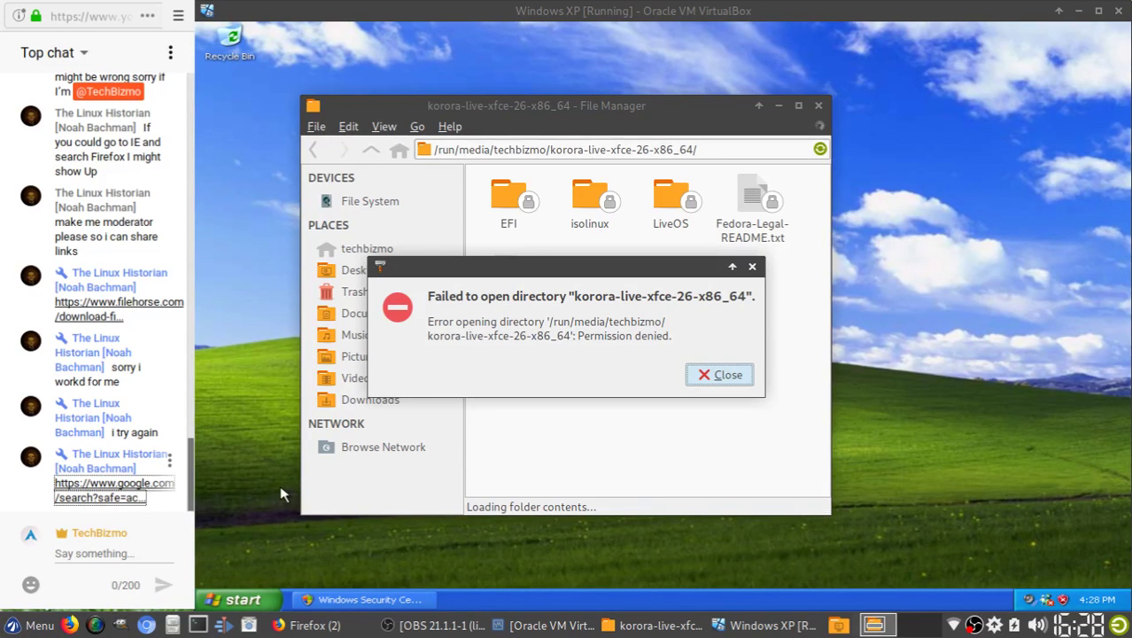
pyautogui.click(716, 375)
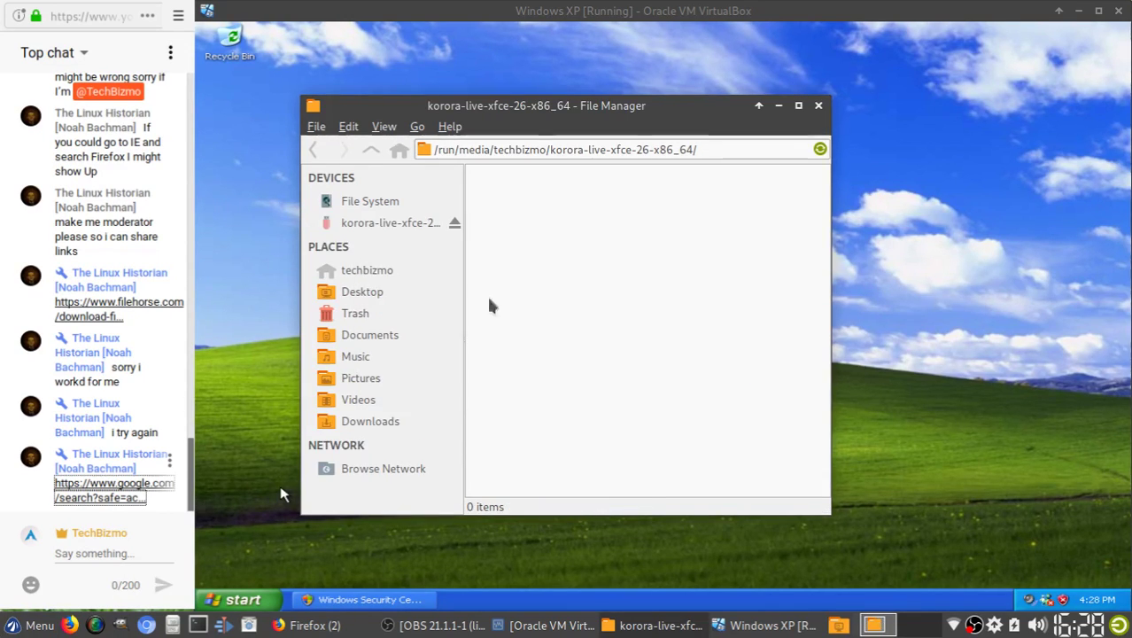
pyautogui.click(377, 227)
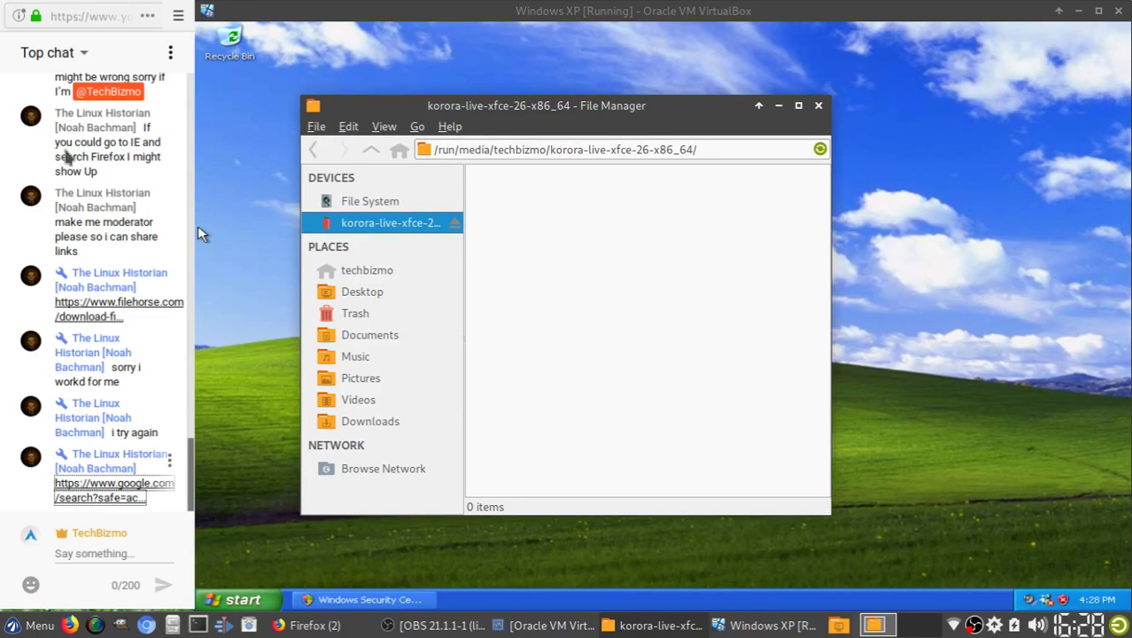
# Move the VirtualBox window lower and select the Firefox Setup 59.0.2.exe installer on the desktop
pyautogui.click(396, 26)
pyautogui.moveTo(396, 23); pyautogui.dragTo(399, 157)
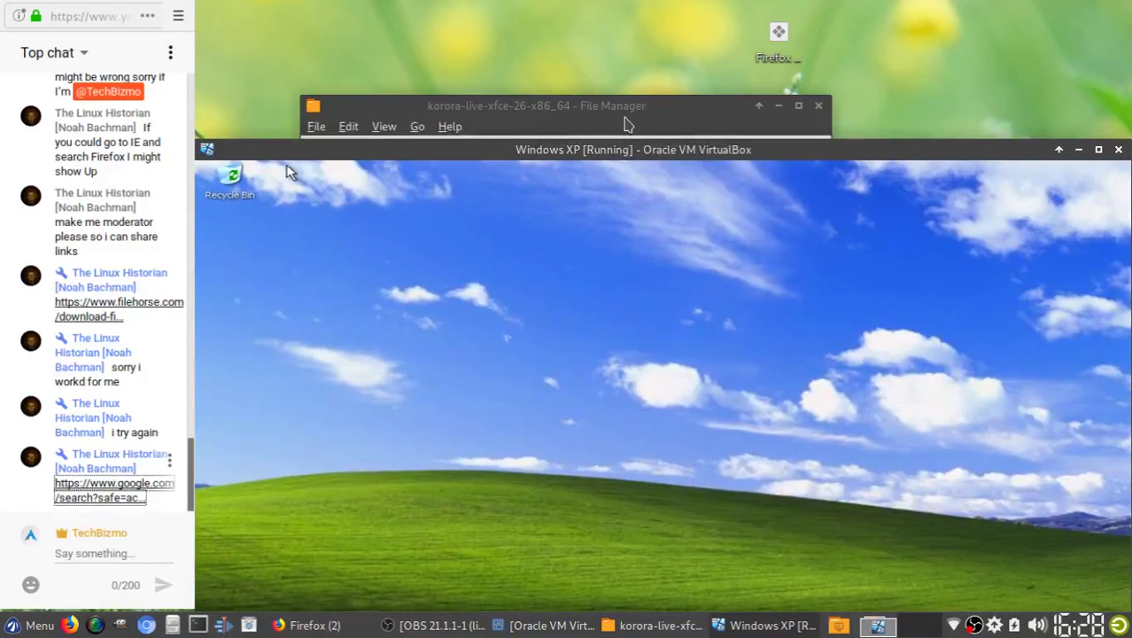
pyautogui.click(628, 124)
pyautogui.click(777, 36)
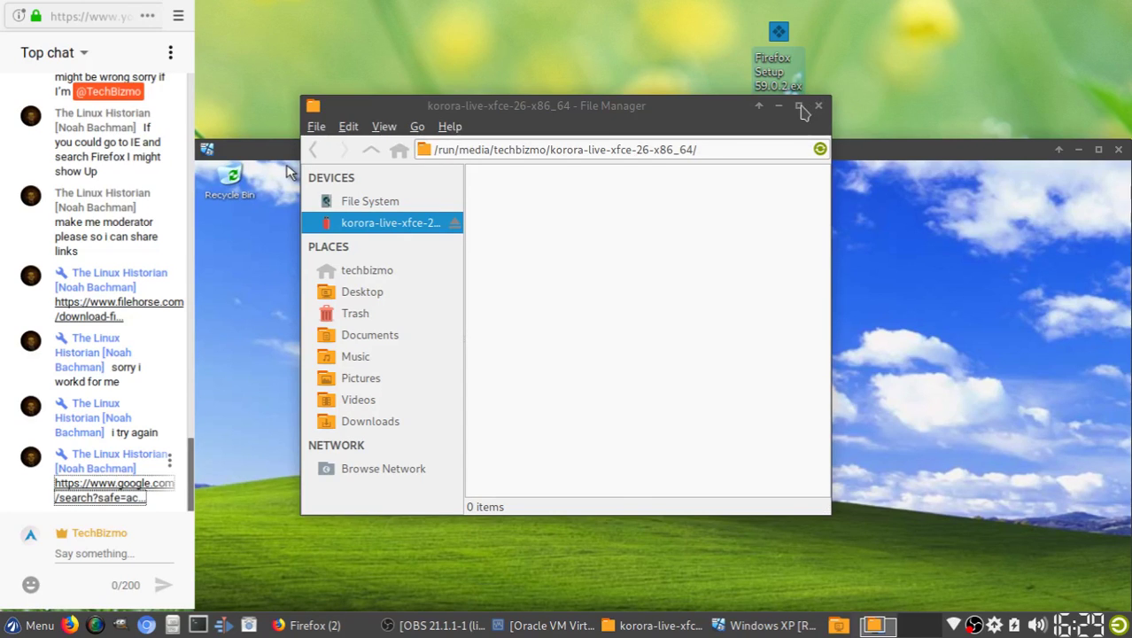
# Open the korora drive in a new tab, close it, then unmount and remount the drive
pyautogui.rightClick(414, 223)
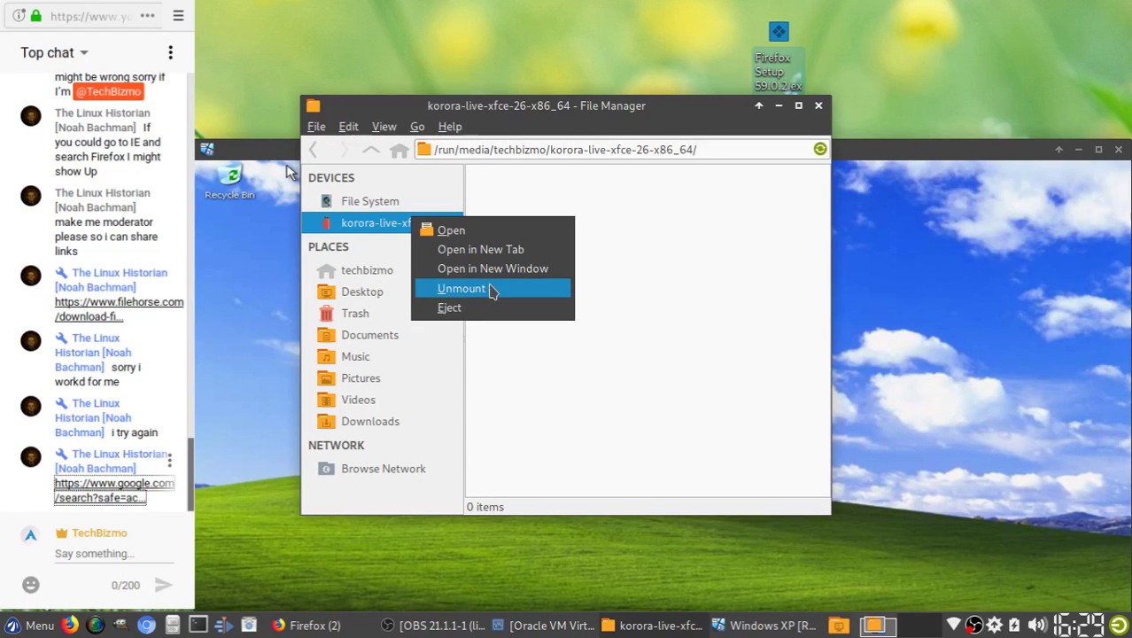
pyautogui.click(491, 256)
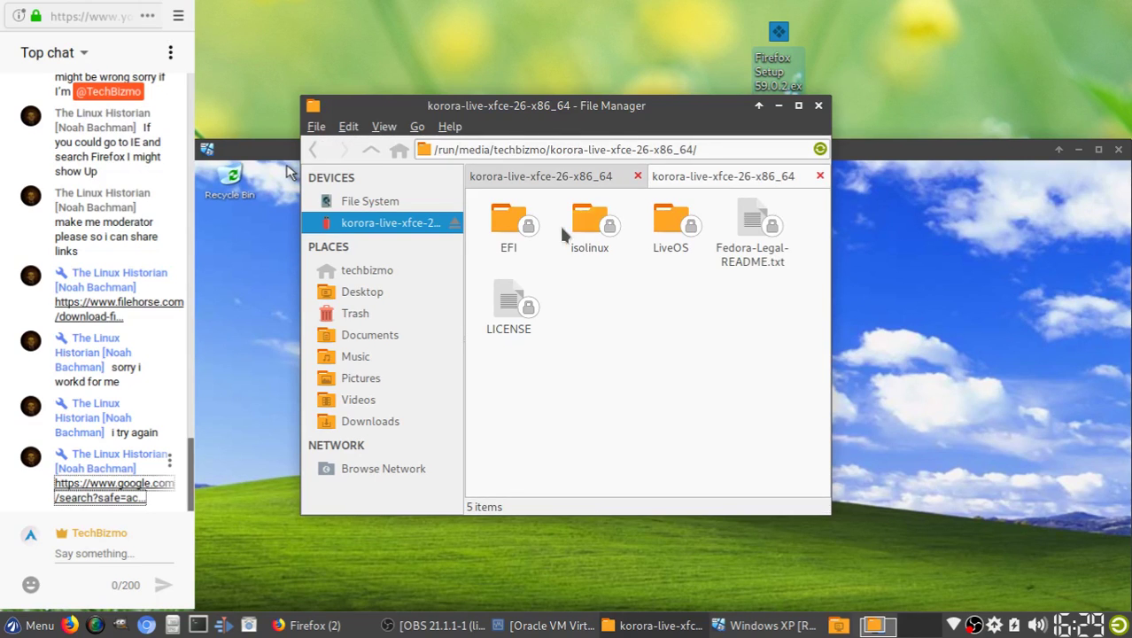
pyautogui.click(639, 177)
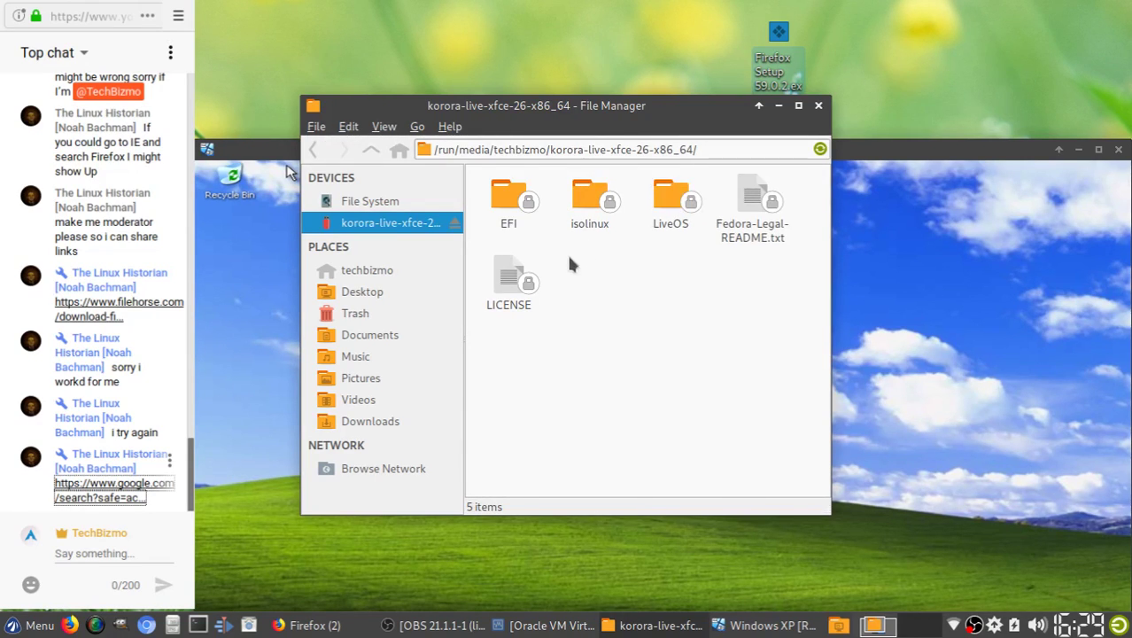
pyautogui.rightClick(384, 230)
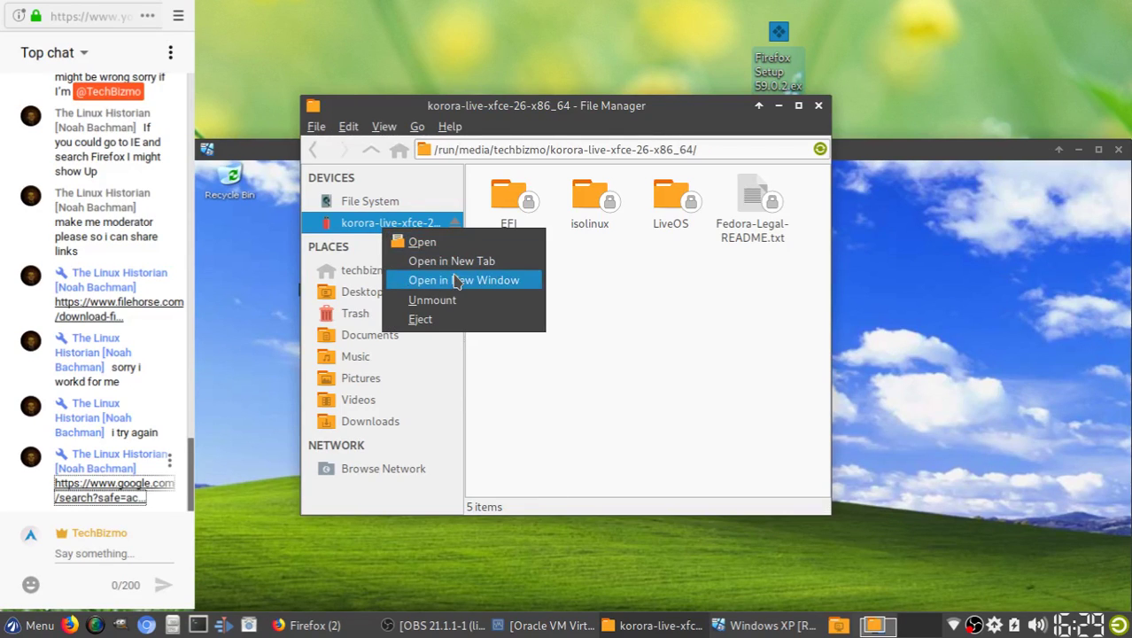
pyautogui.click(443, 301)
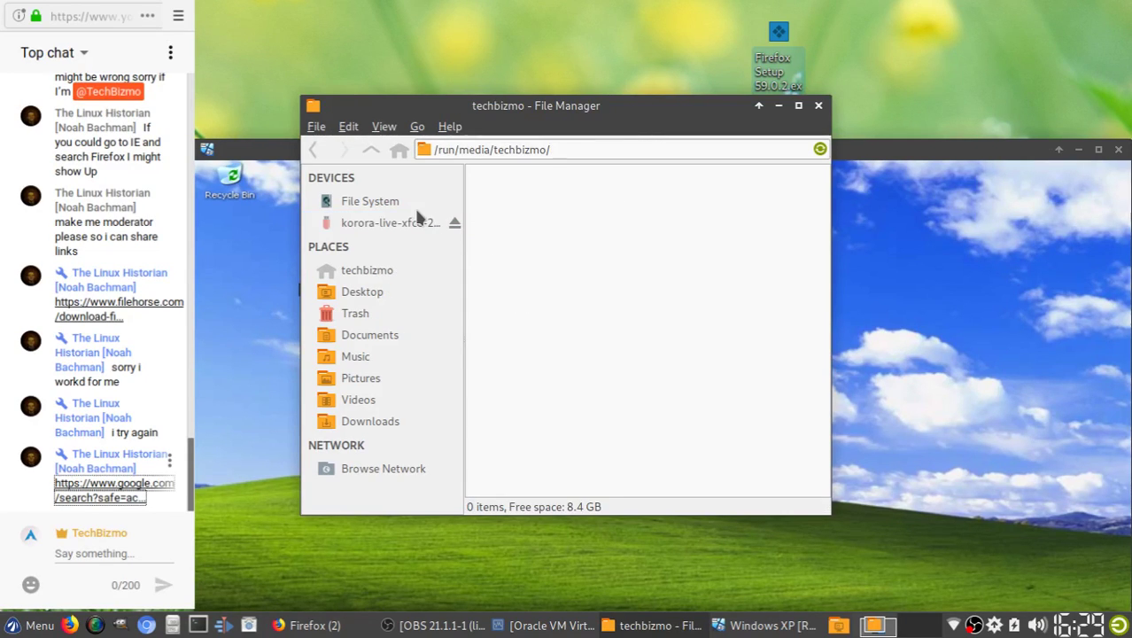
pyautogui.click(418, 224)
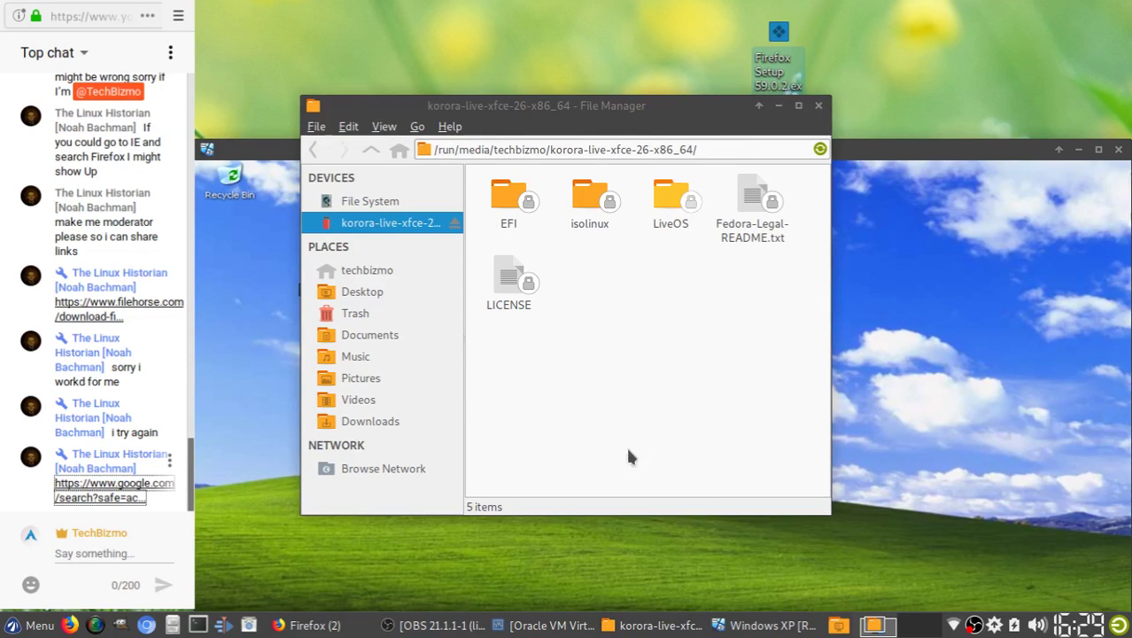
# Rearrange the file manager, VirtualBox and Firefox windows on the host desktop
pyautogui.rightClick(773, 75)
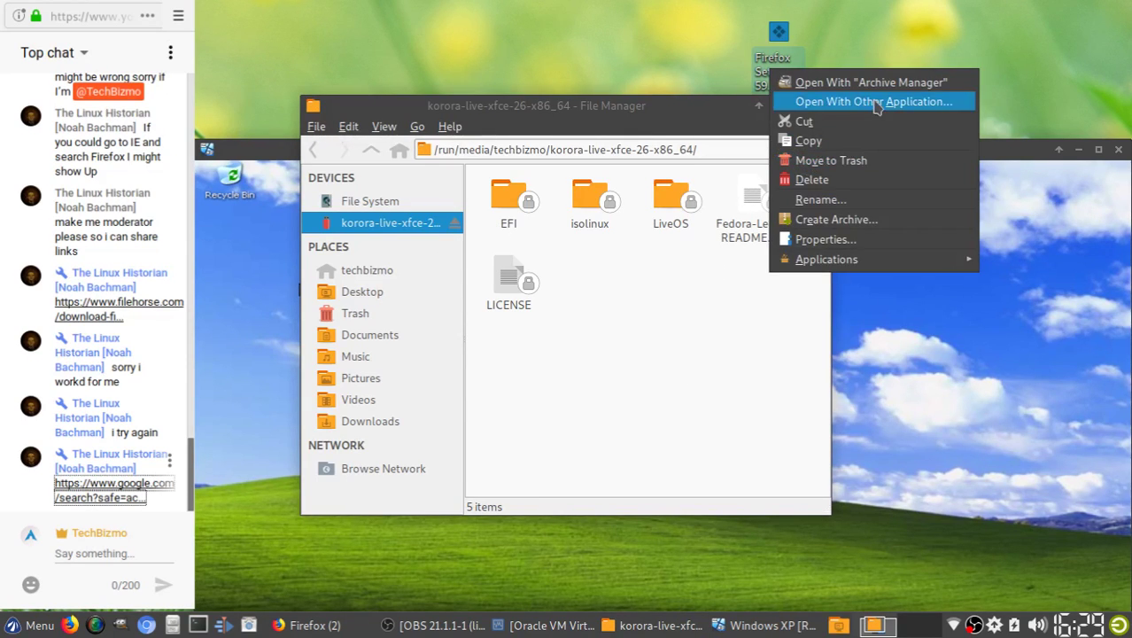
pyautogui.click(946, 477)
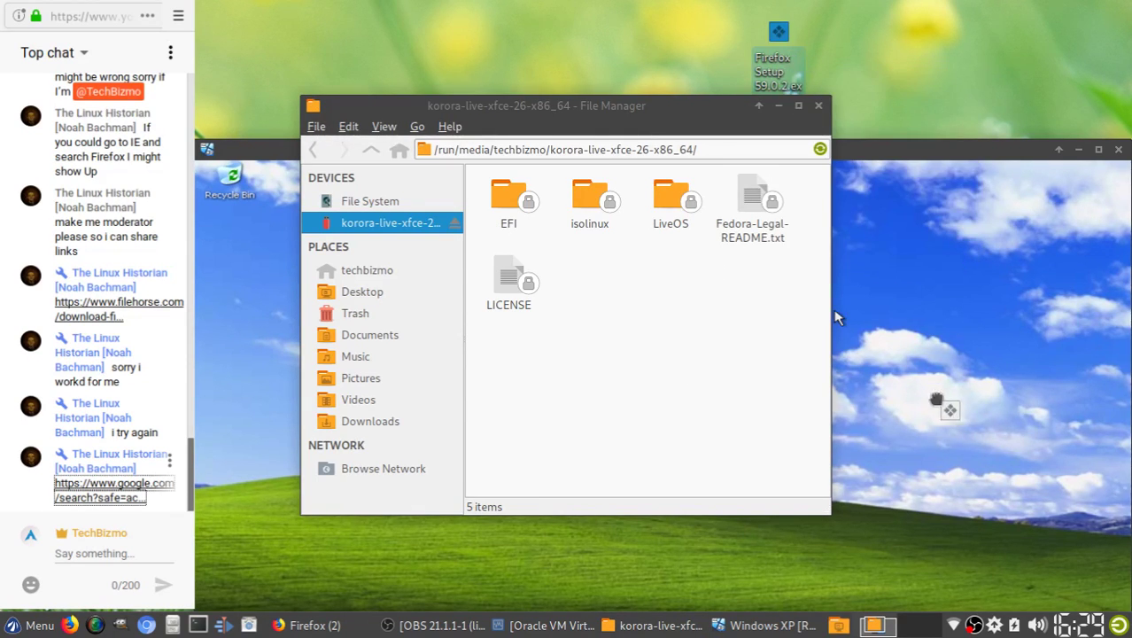
pyautogui.moveTo(726, 111); pyautogui.dragTo(542, 46)
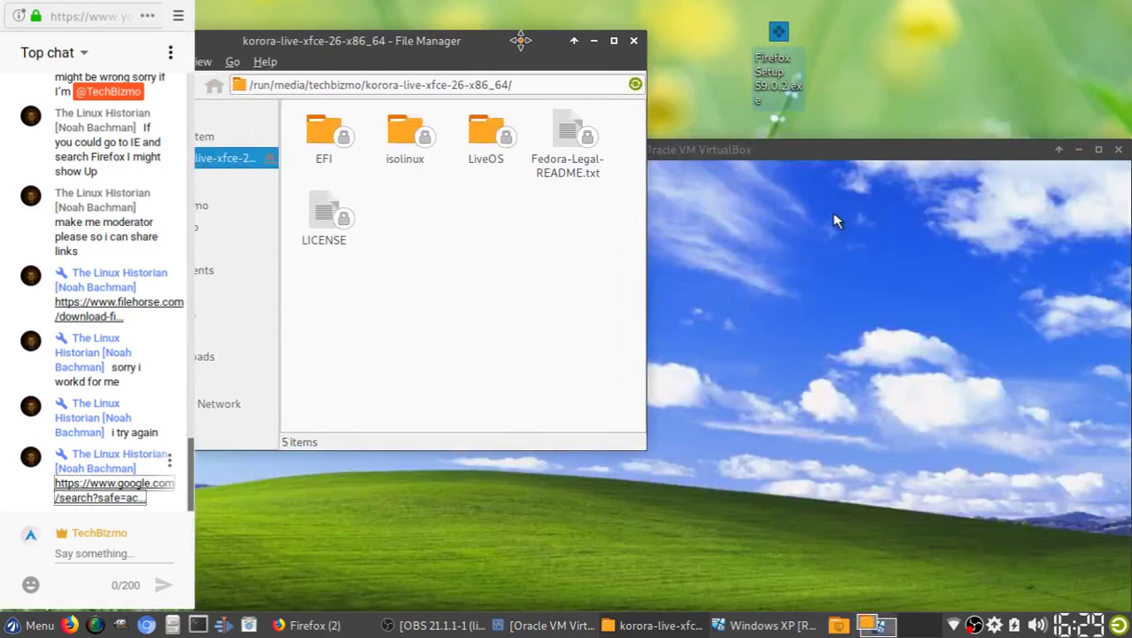
pyautogui.click(728, 178)
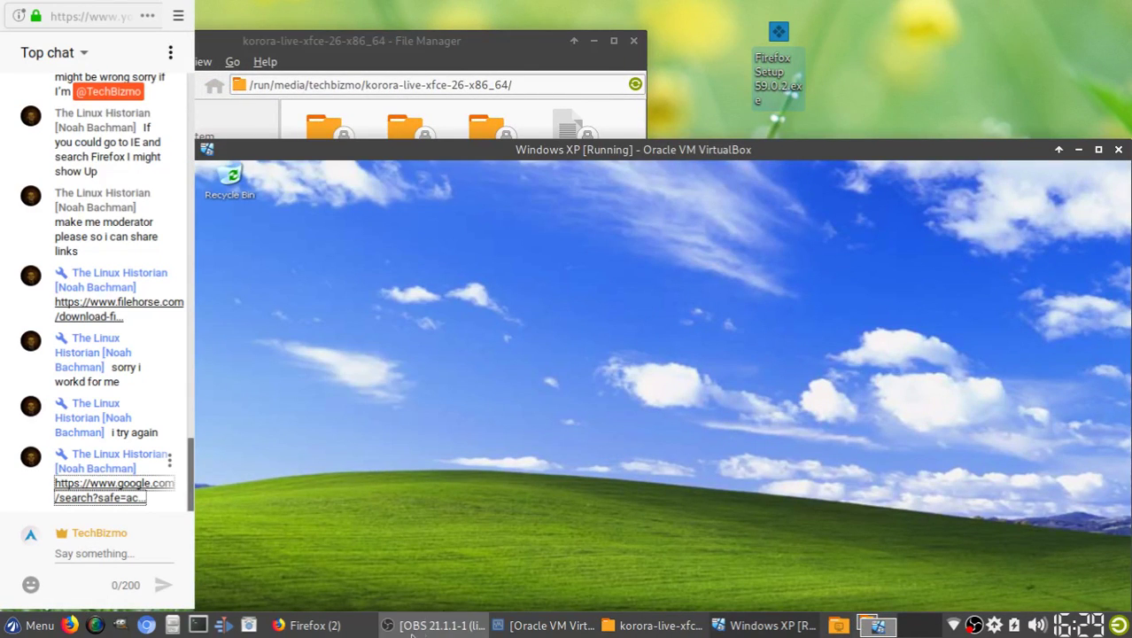
pyautogui.click(306, 626)
pyautogui.click(355, 576)
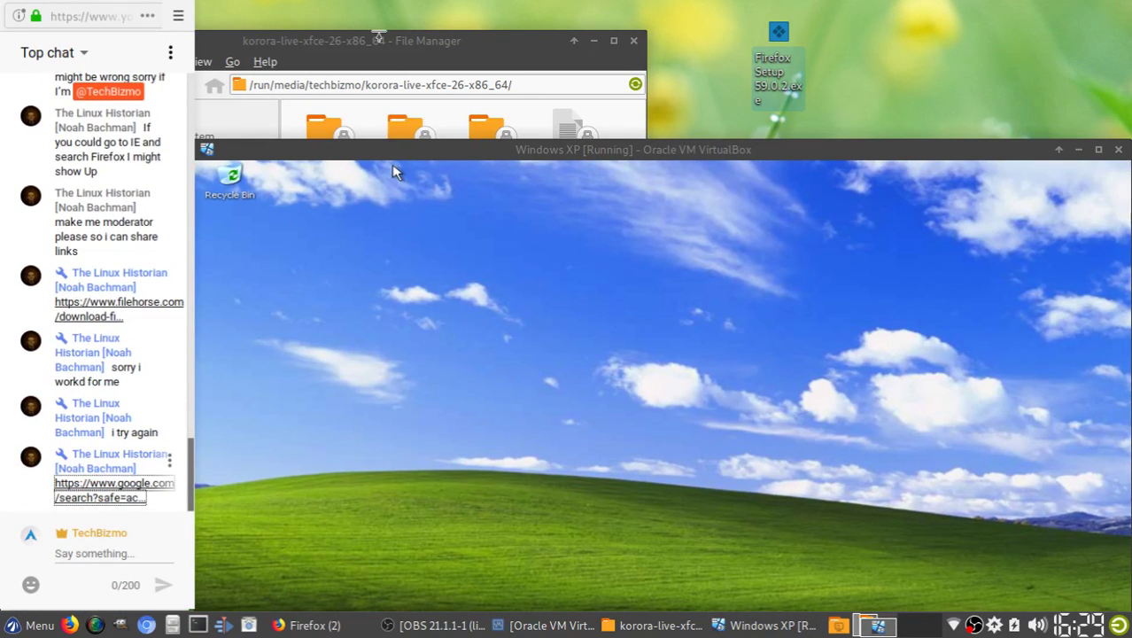
pyautogui.moveTo(382, 36); pyautogui.dragTo(469, 28)
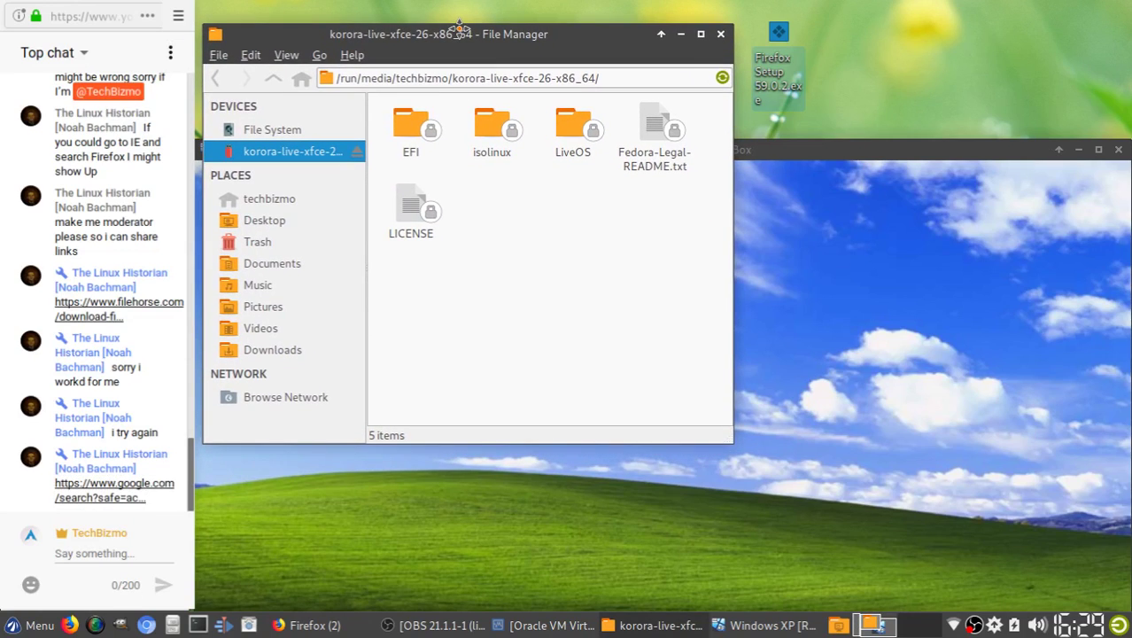
# Retry the korora drive's actions menu, dismissing the permission-denied error again
pyautogui.rightClick(306, 155)
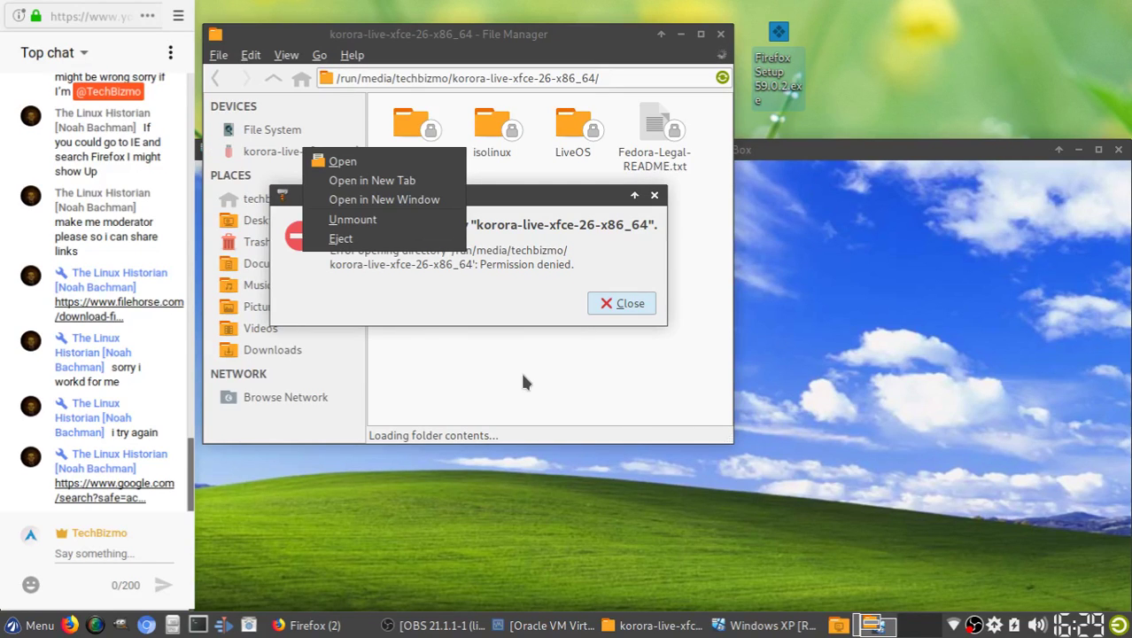
pyautogui.click(620, 305)
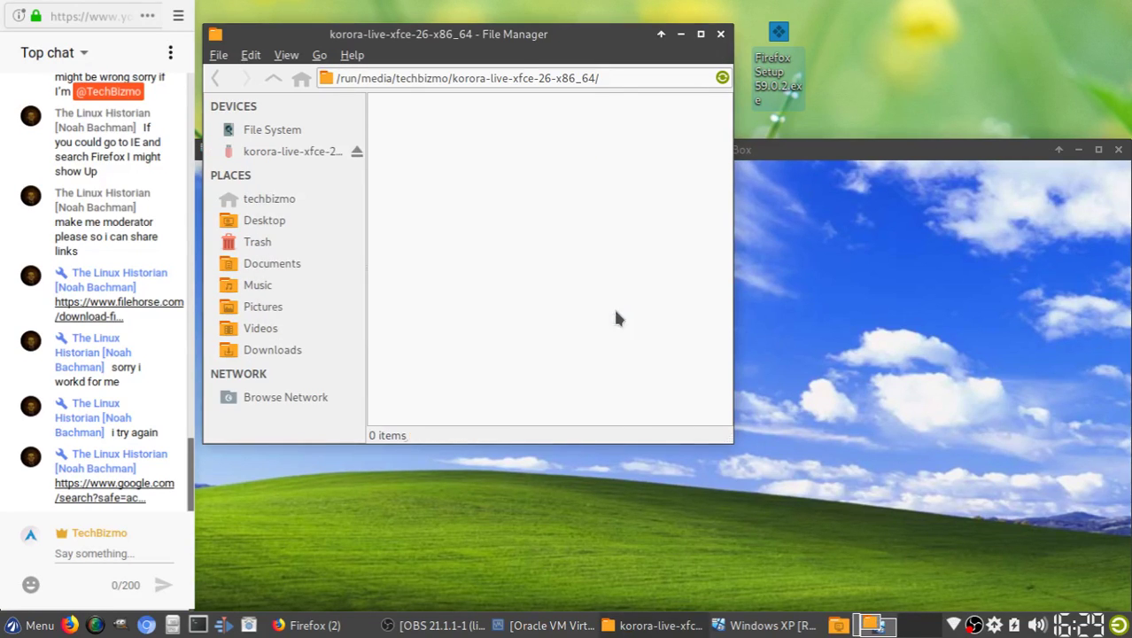
pyautogui.click(261, 158)
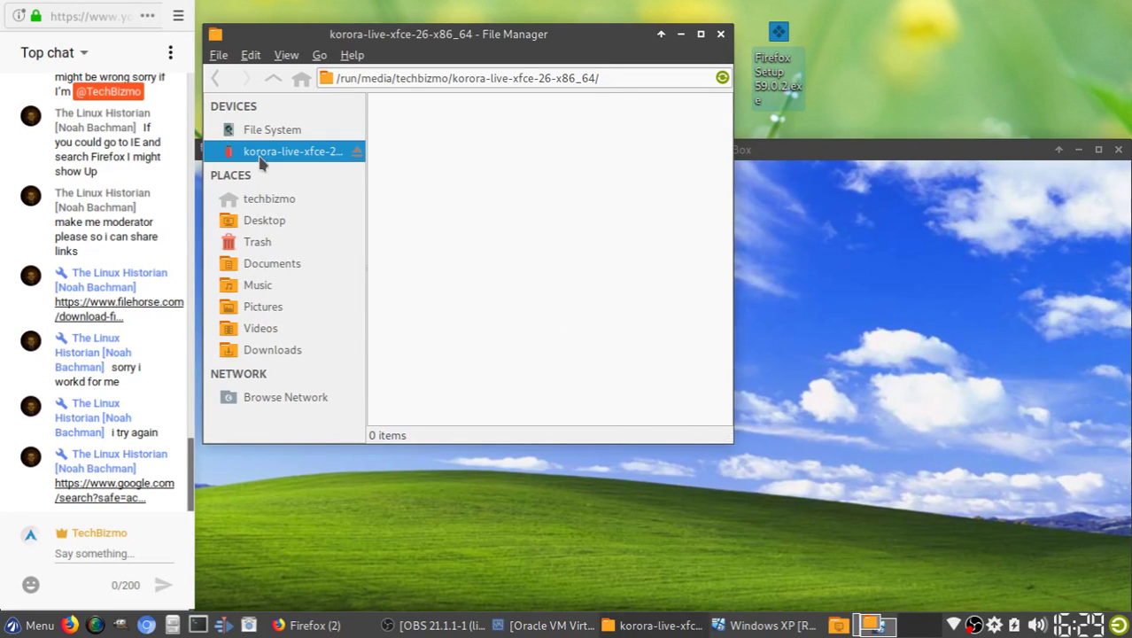
pyautogui.rightClick(304, 149)
pyautogui.click(383, 368)
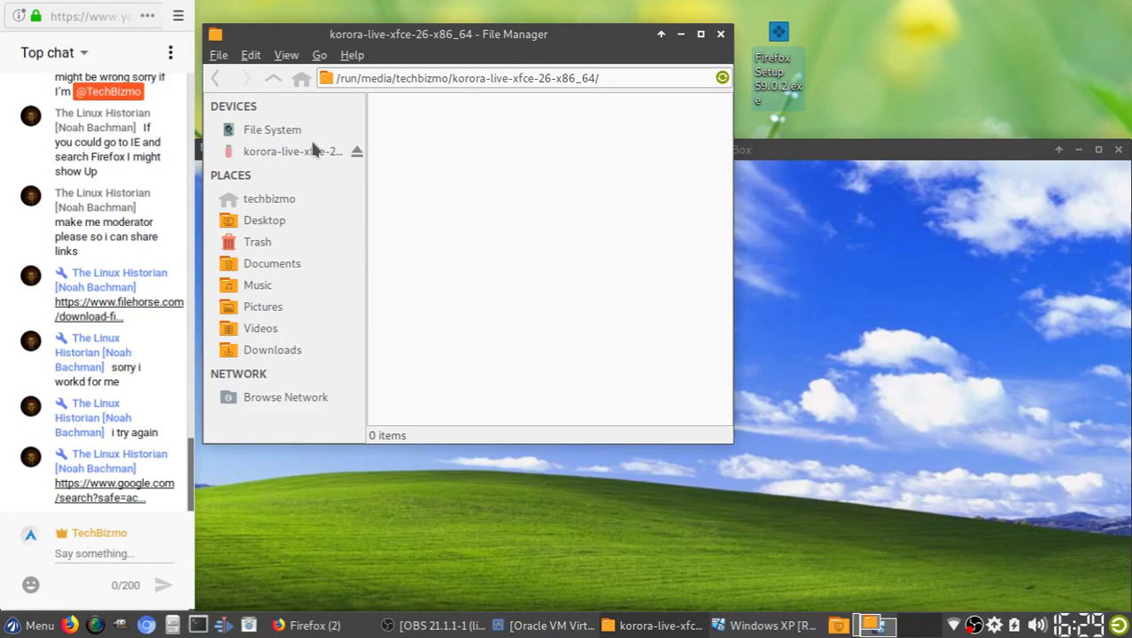
pyautogui.click(310, 152)
pyautogui.rightClick(309, 151)
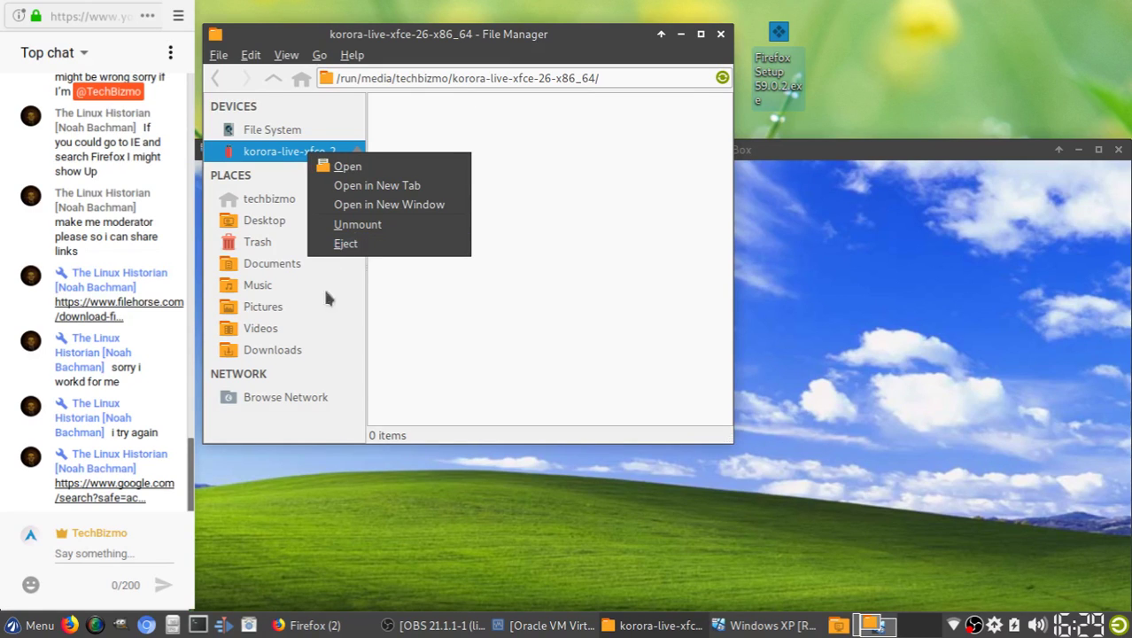
# Open the korora drive in a new tab, close the duplicate, and glance at the launcher's office programs
pyautogui.click(383, 186)
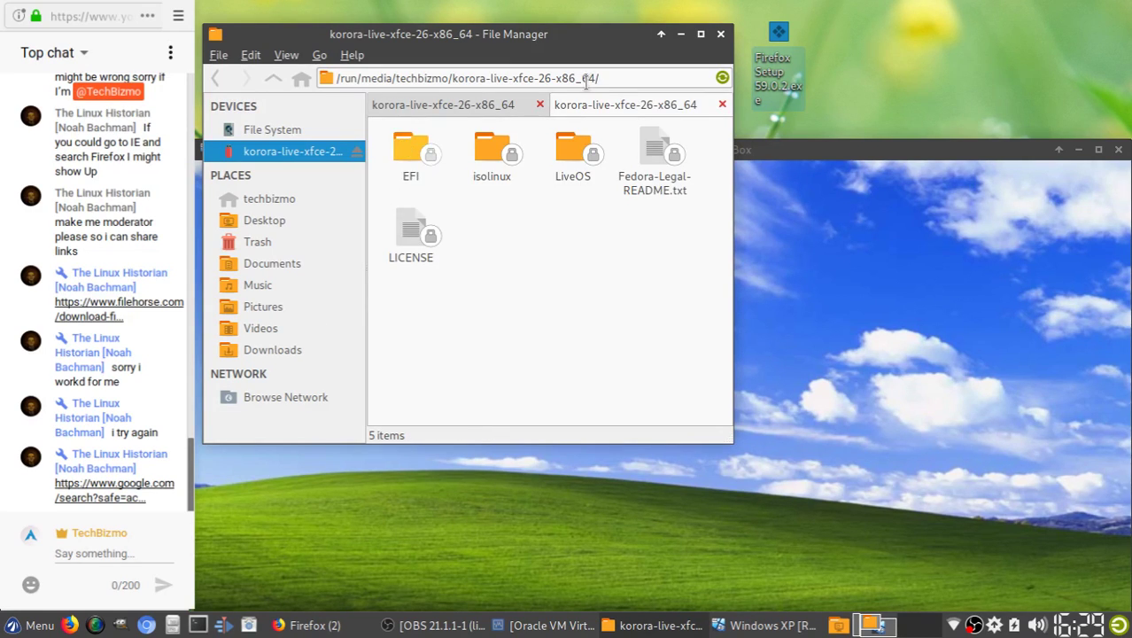
pyautogui.click(540, 105)
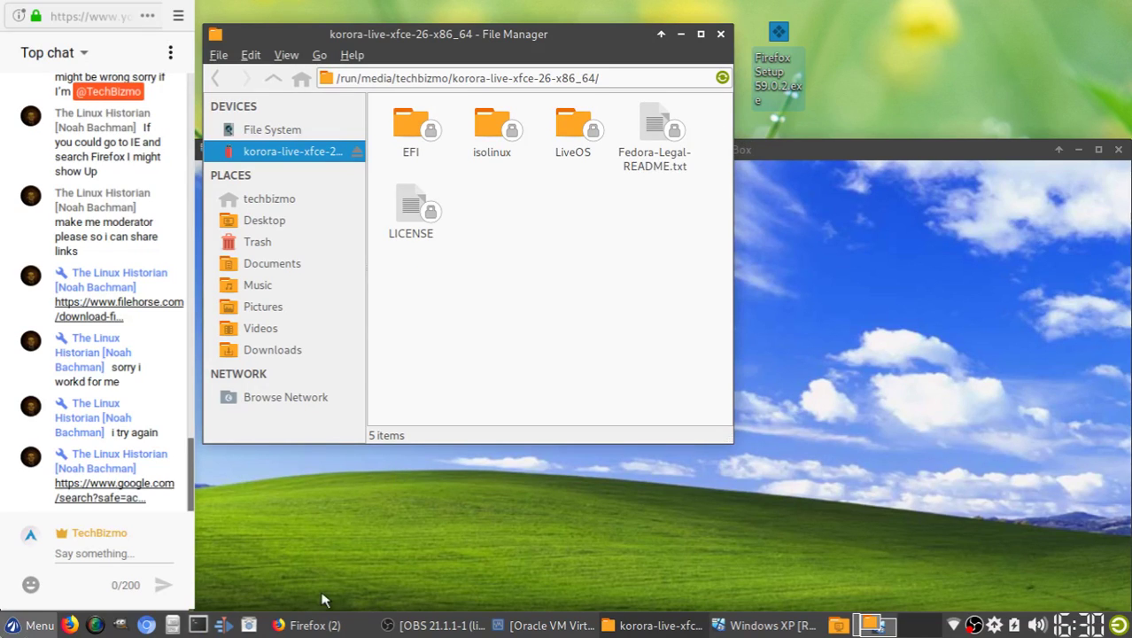
pyautogui.click(33, 626)
pyautogui.click(88, 553)
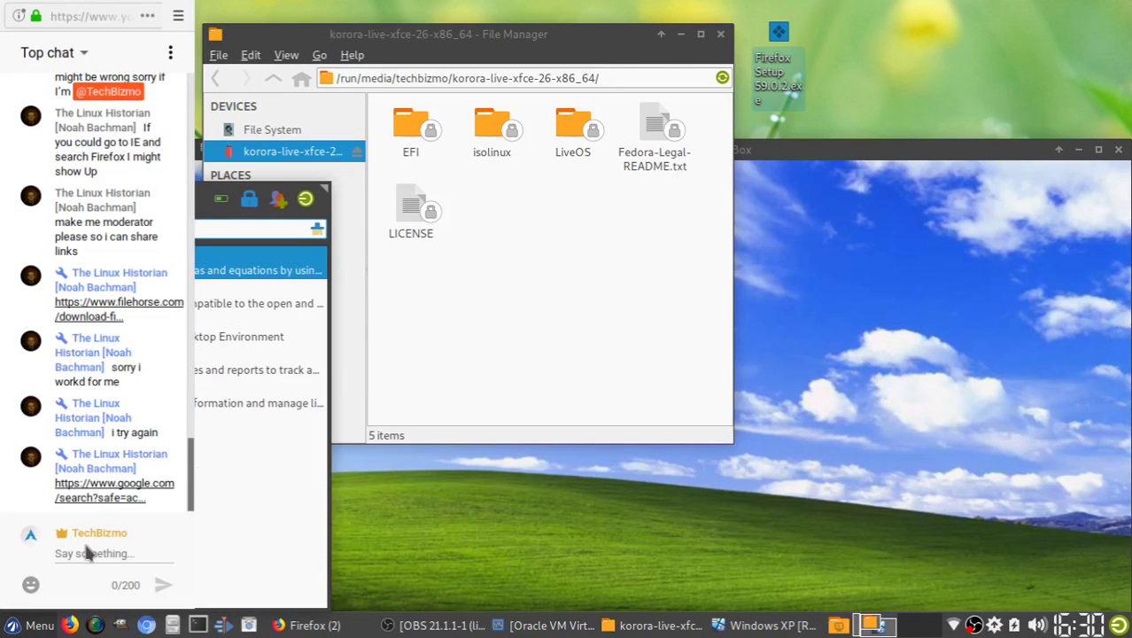
pyautogui.click(884, 512)
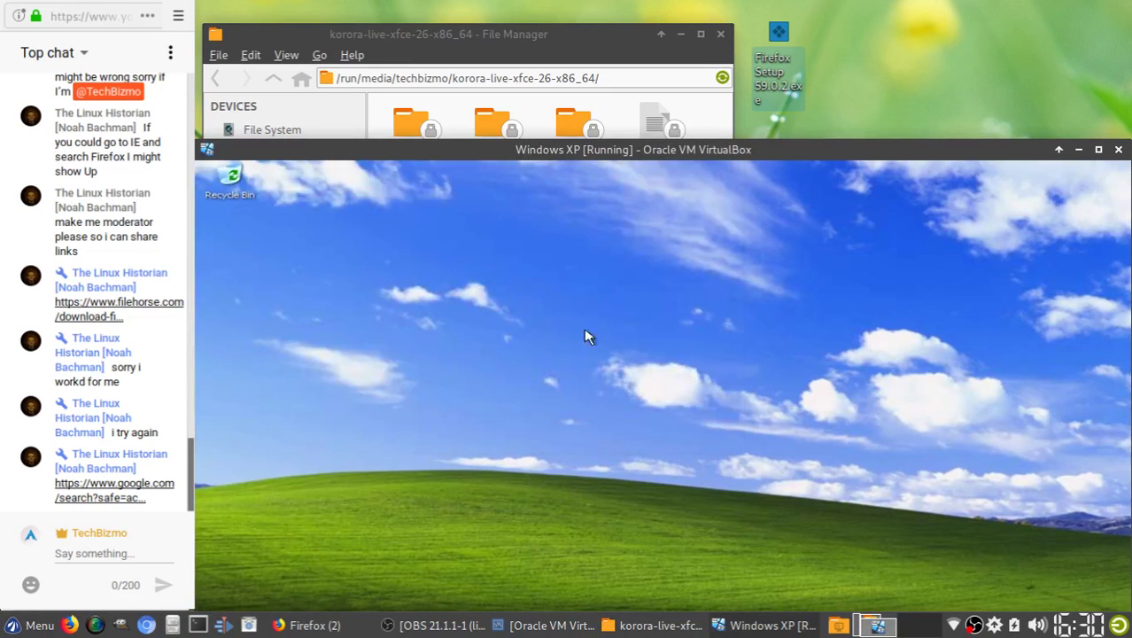
# Look through the file manager's menus, dismiss them, and close the Thunar window
pyautogui.click(321, 55)
pyautogui.click(277, 57)
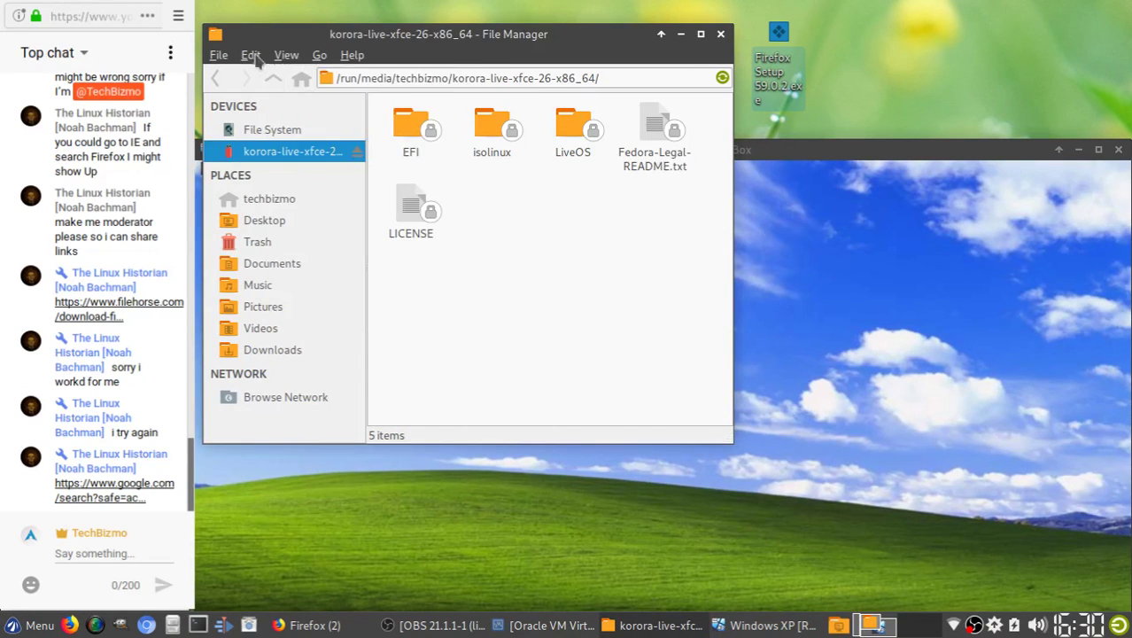
pyautogui.click(216, 55)
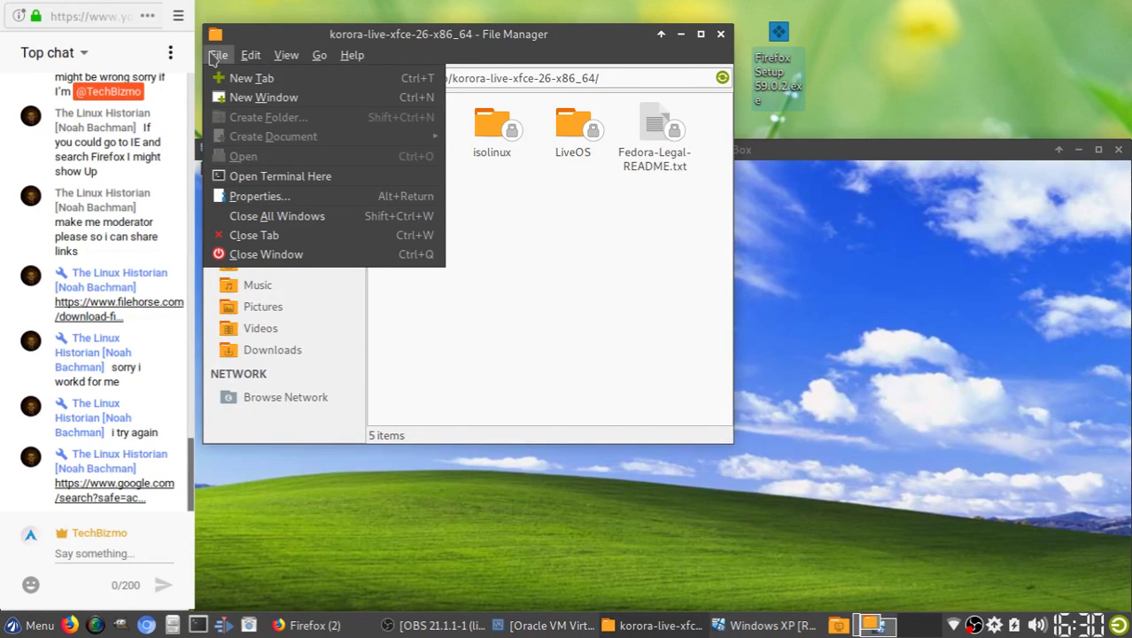
pyautogui.moveTo(252, 57)
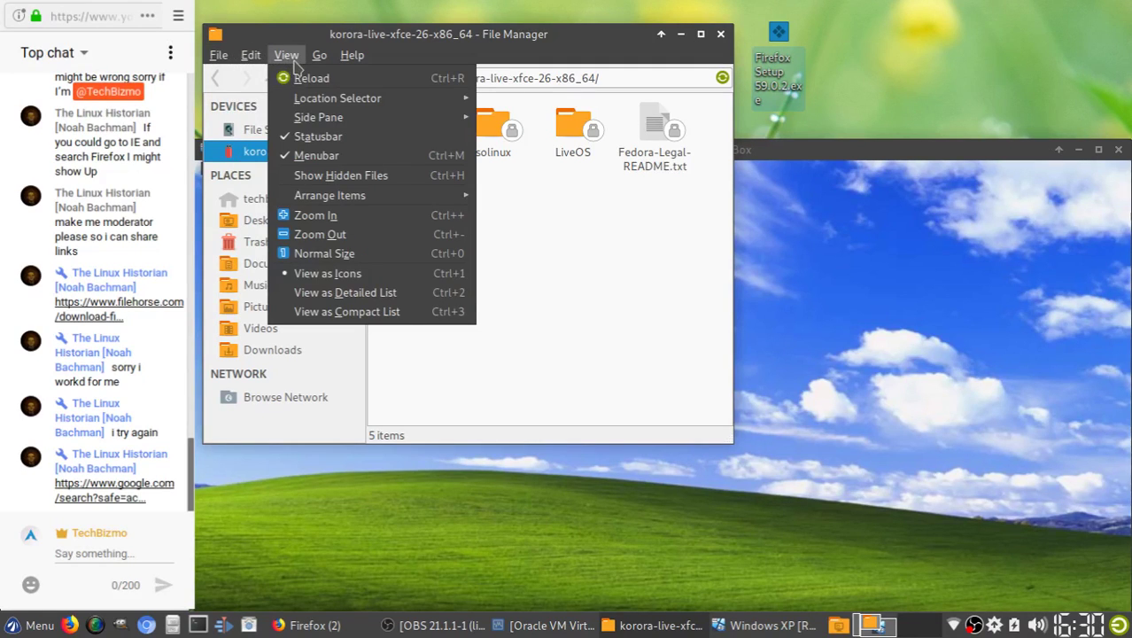
pyautogui.moveTo(320, 57)
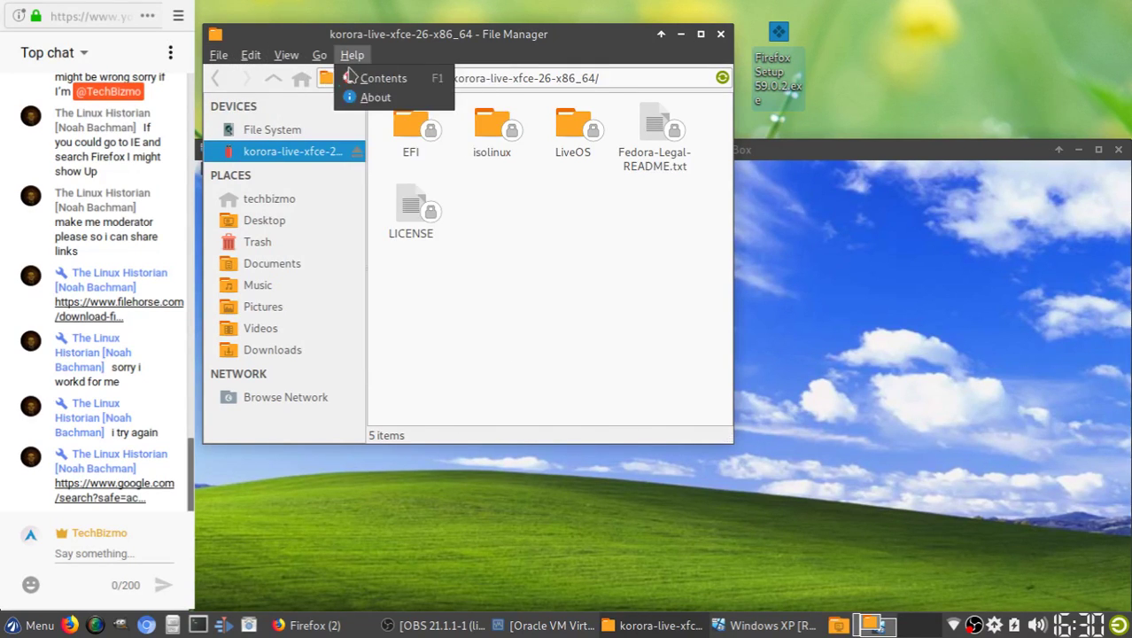
pyautogui.click(517, 266)
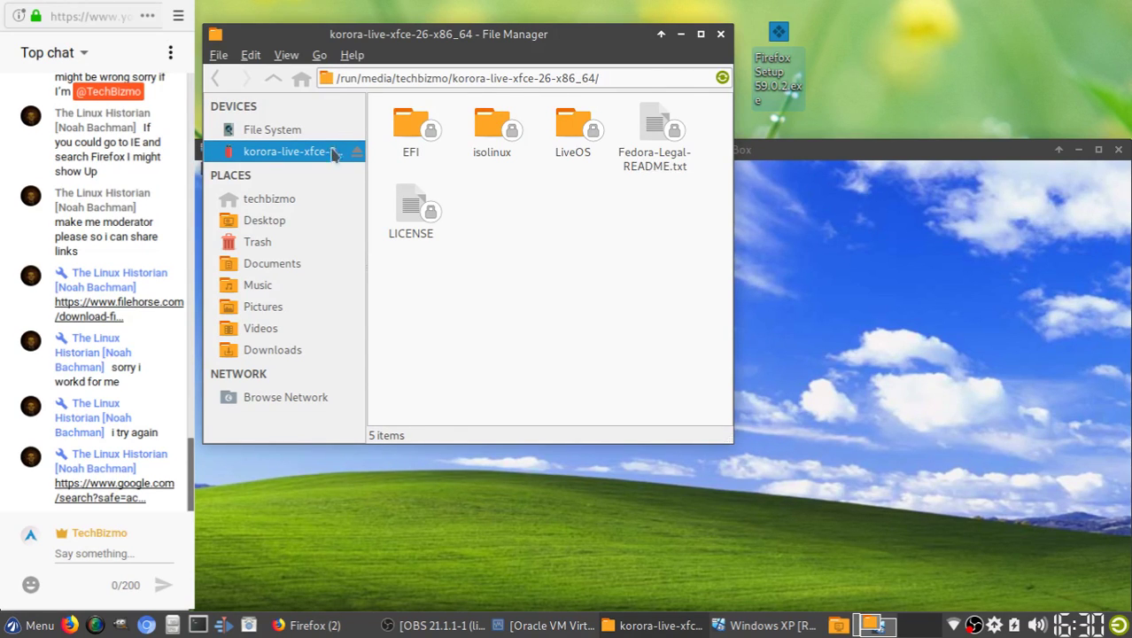
pyautogui.click(720, 35)
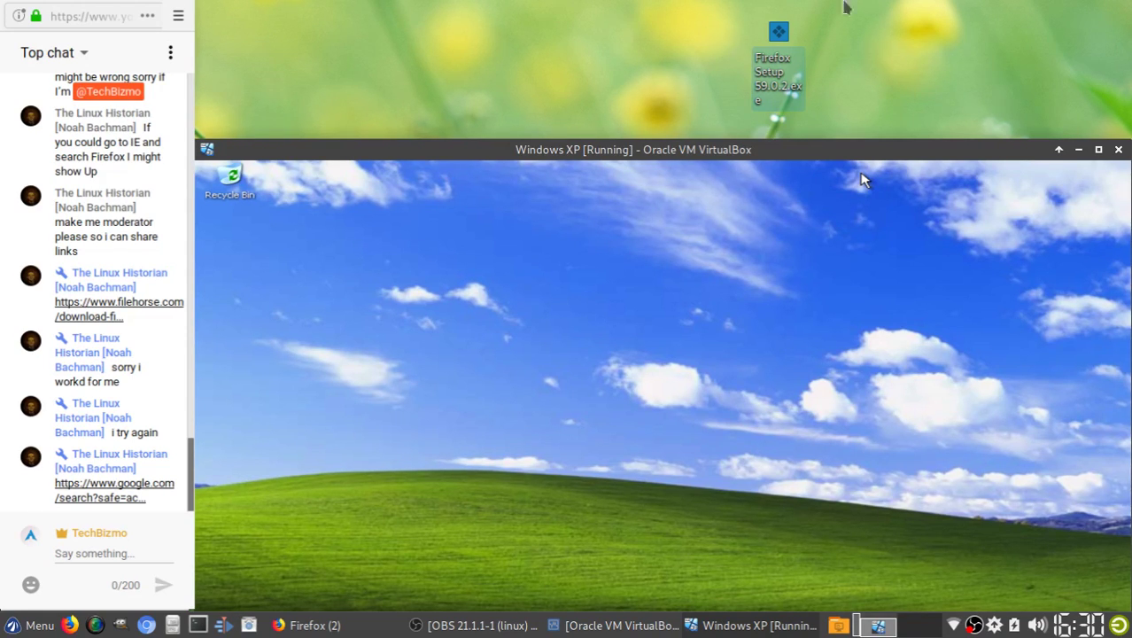
# Open My Computer in the XP guest, open the ARMPXVOL_EN (D:) disc, and close its Welcome window
pyautogui.moveTo(647, 148); pyautogui.dragTo(635, 11)
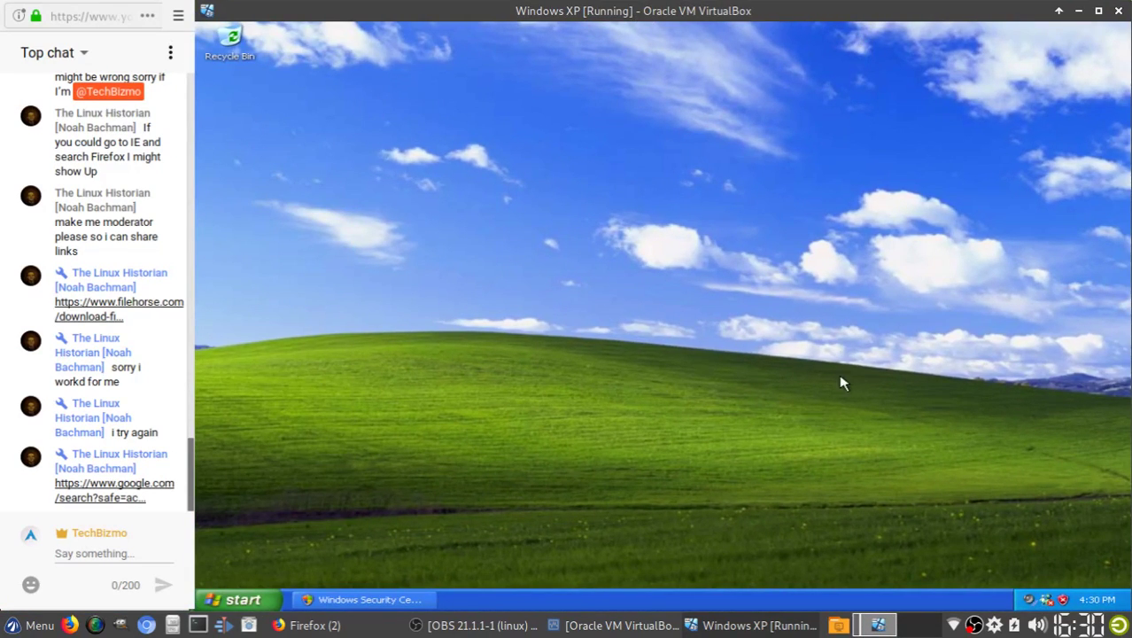
pyautogui.click(225, 607)
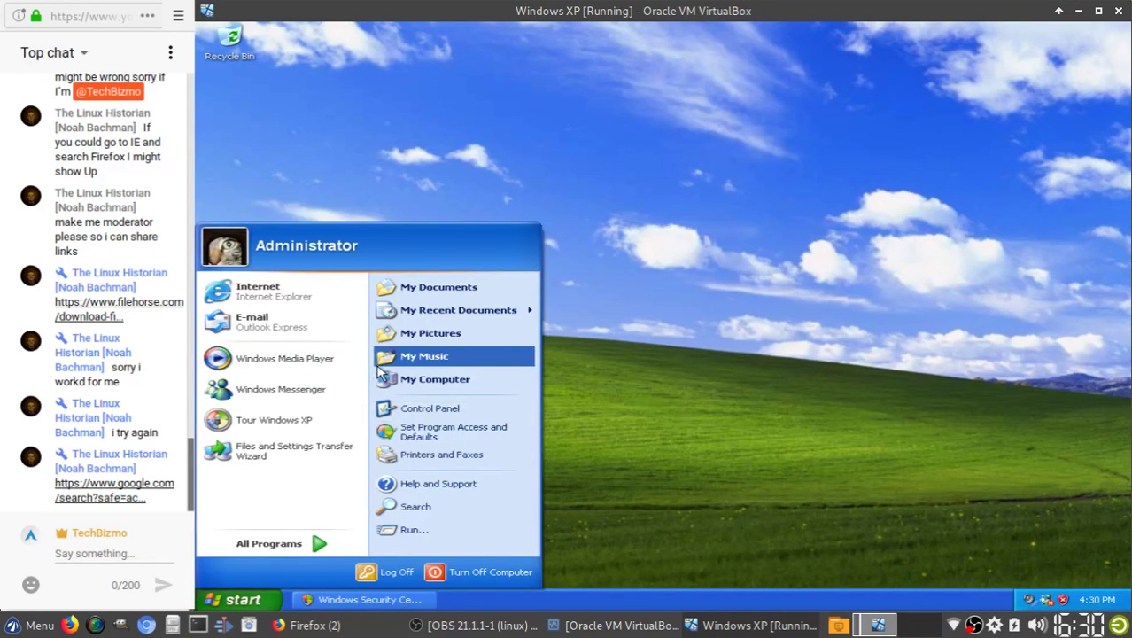
pyautogui.click(409, 381)
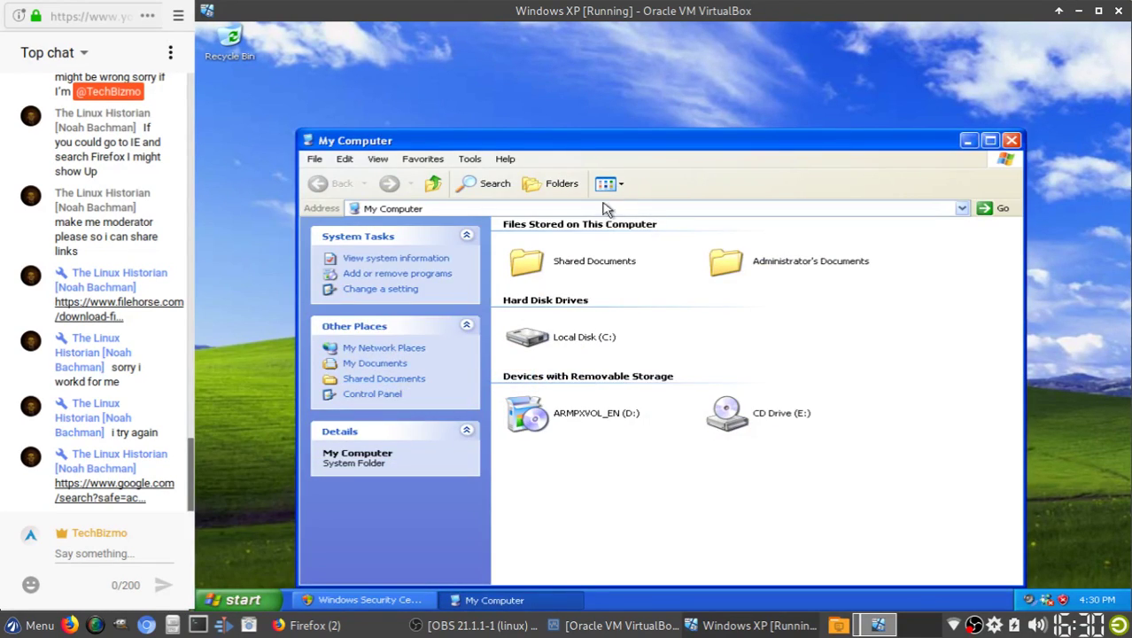
pyautogui.moveTo(567, 142); pyautogui.dragTo(612, 49)
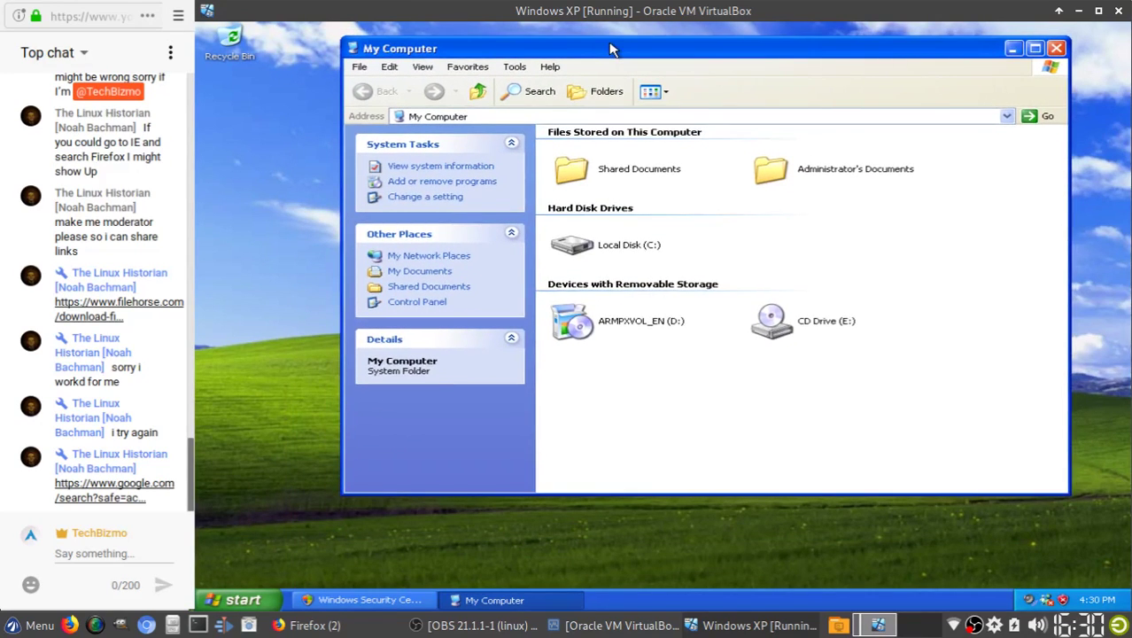
pyautogui.click(654, 326)
pyautogui.doubleClick(656, 324)
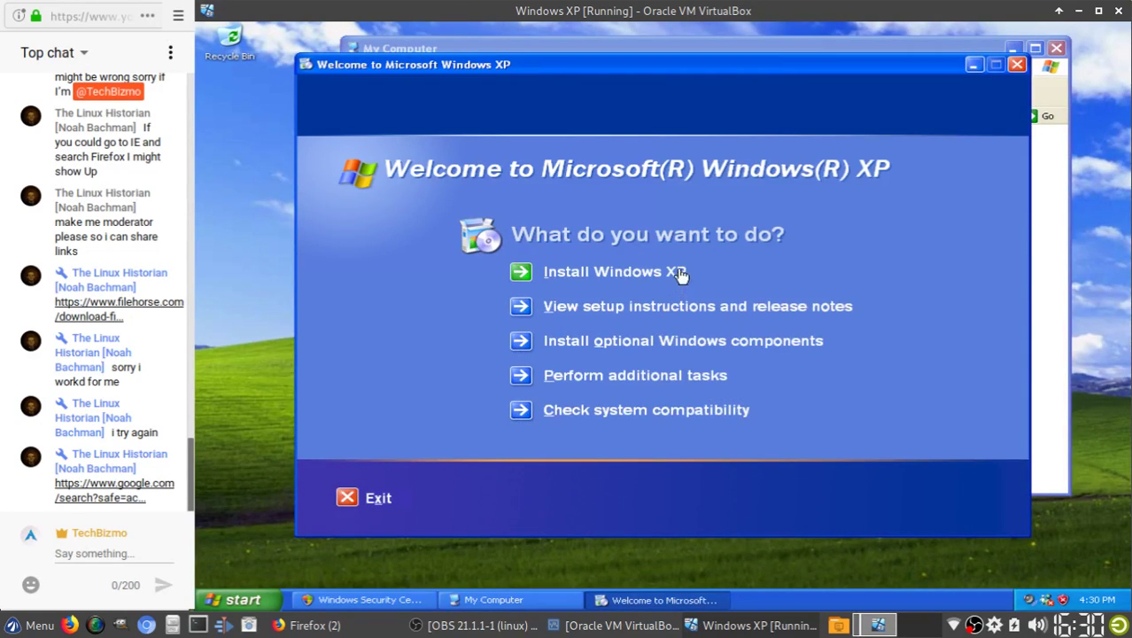
pyautogui.click(1019, 67)
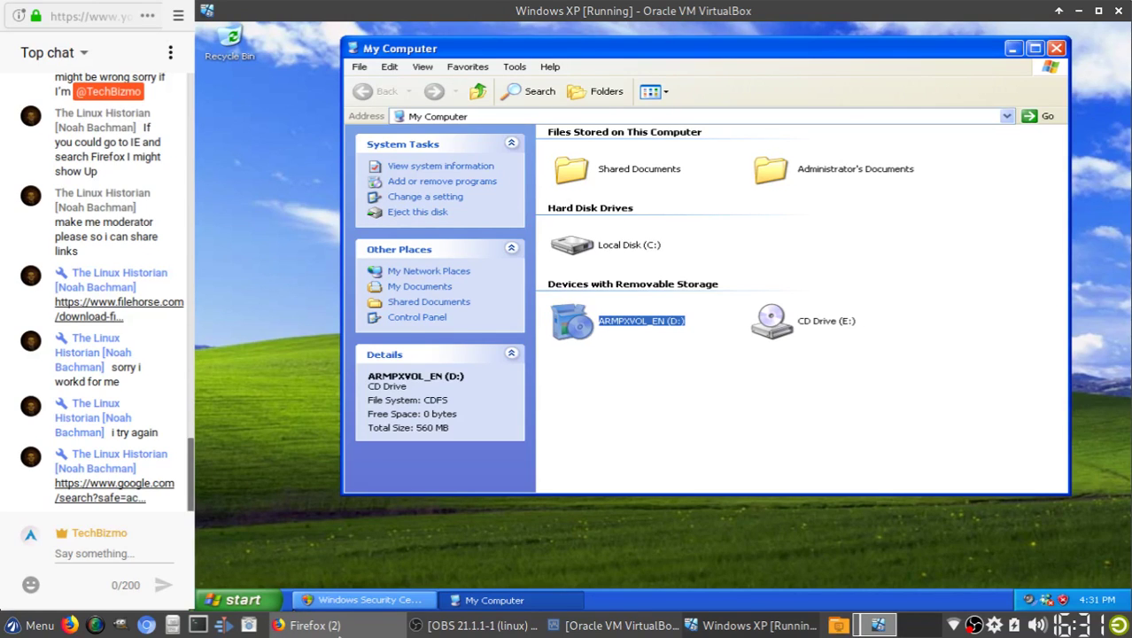
# Go to the newest chat message author's channel through the message's options menu
pyautogui.click(310, 624)
pyautogui.click(310, 625)
pyautogui.click(312, 625)
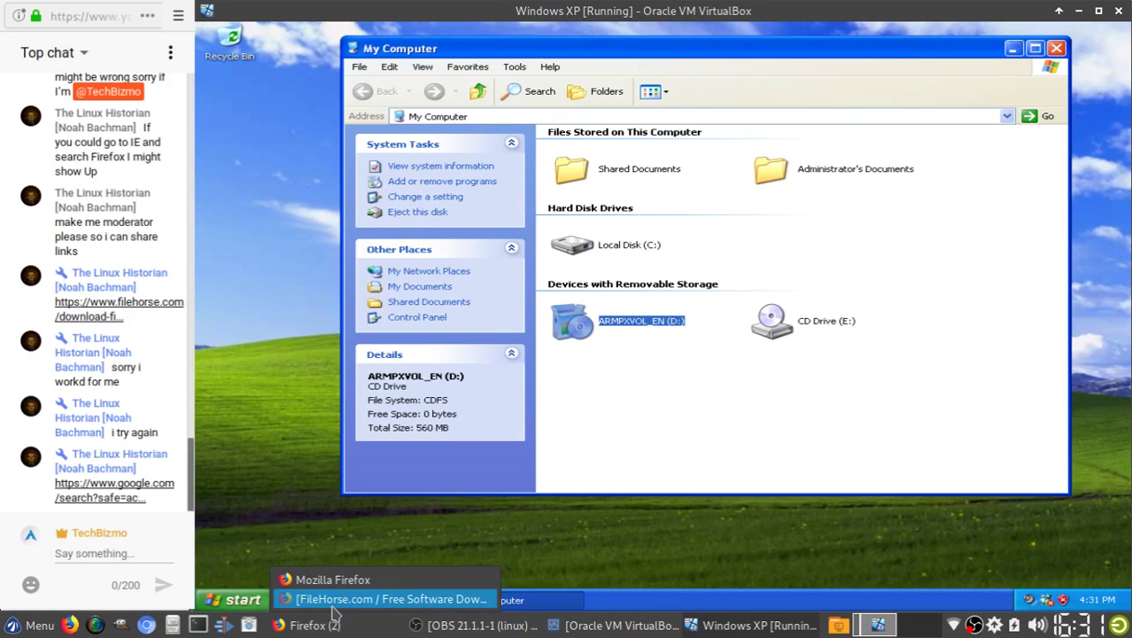
pyautogui.click(139, 459)
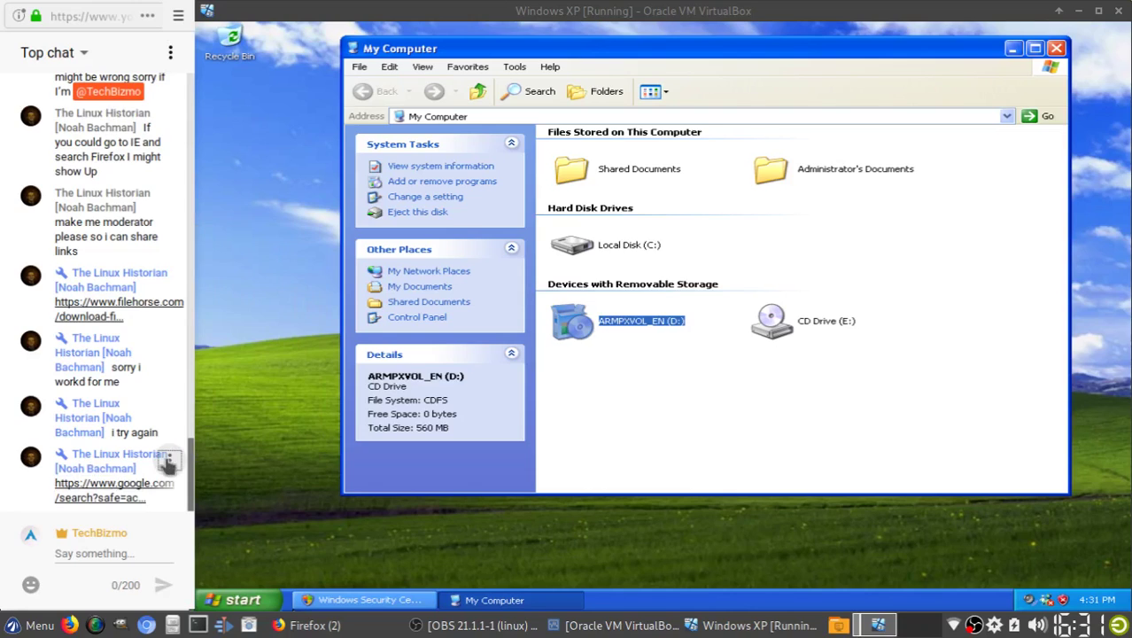
pyautogui.click(169, 390)
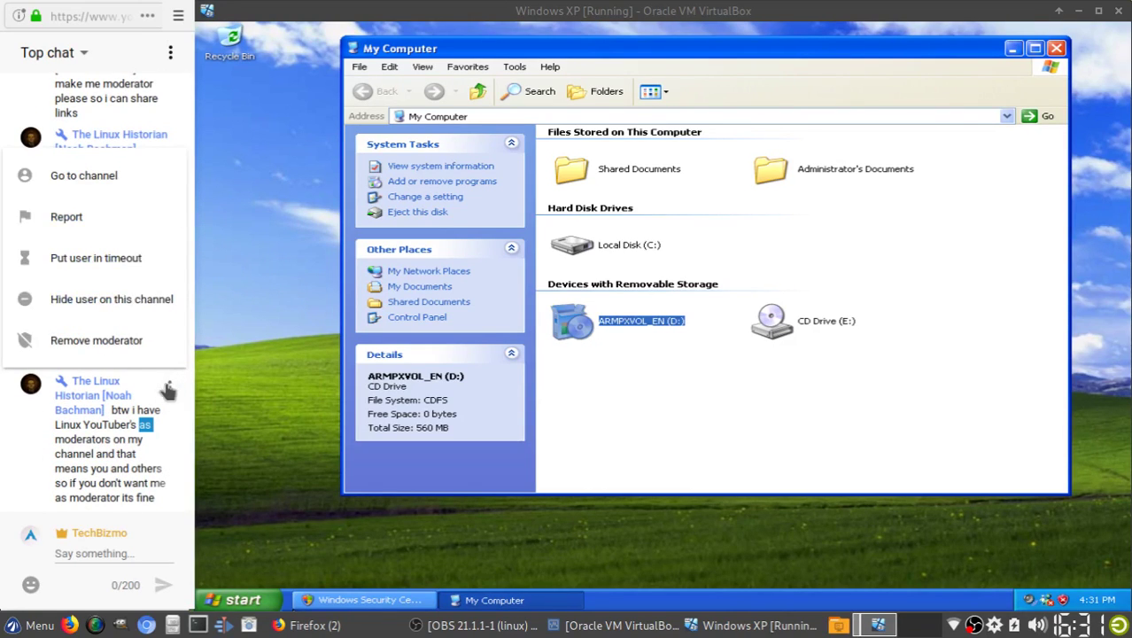
pyautogui.click(78, 174)
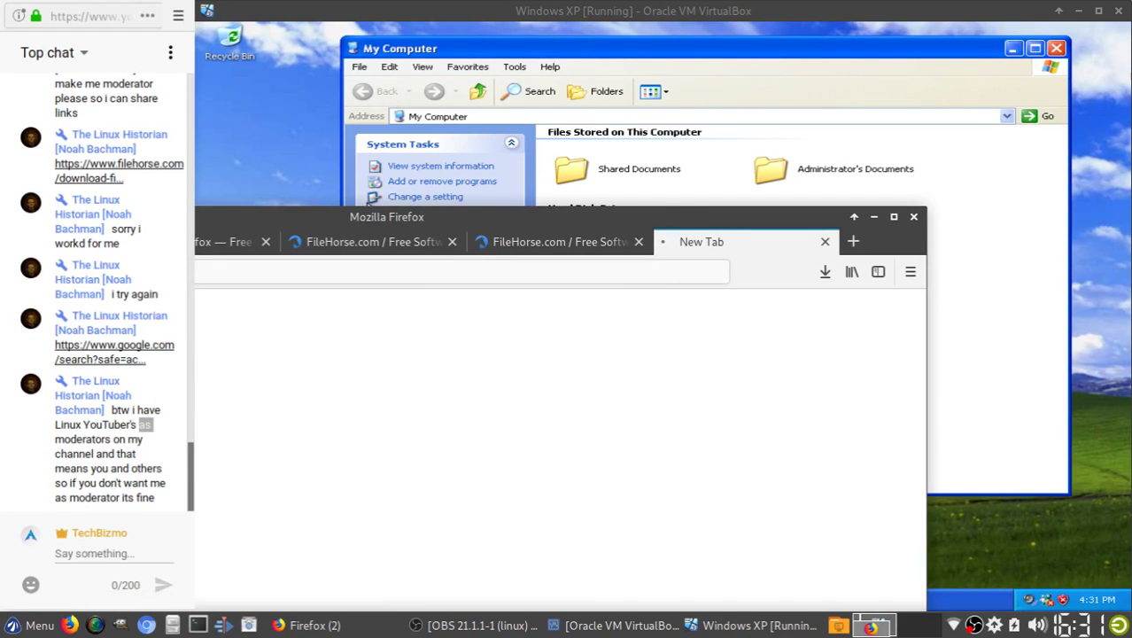
# Copy the channel page URL from Firefox and send it as a live chat message
pyautogui.moveTo(638, 232); pyautogui.dragTo(770, 54)
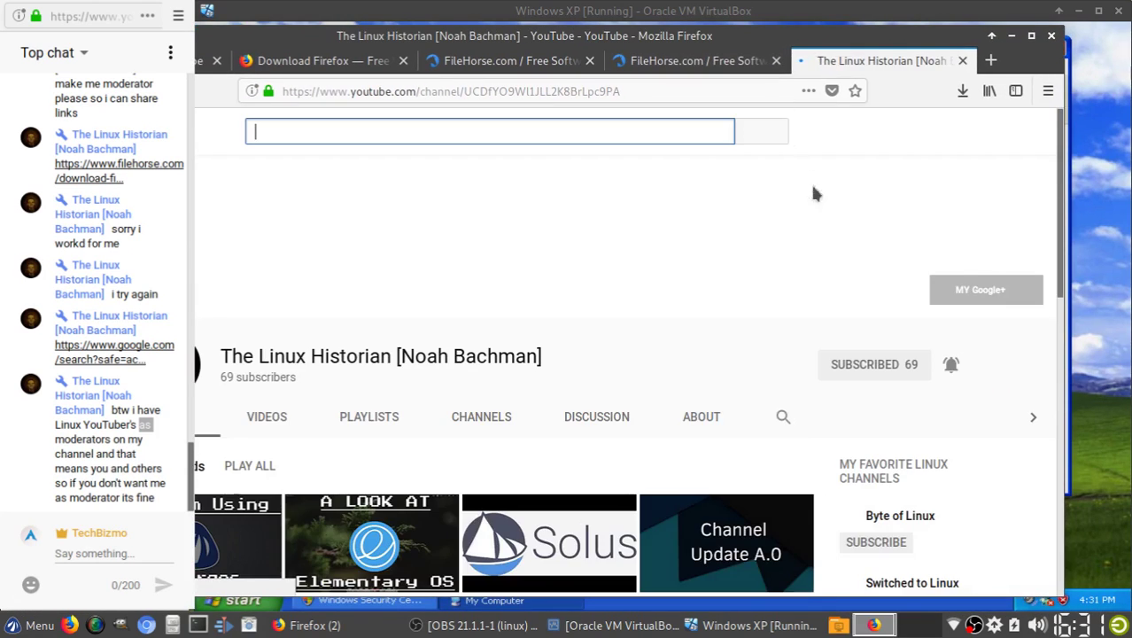
pyautogui.click(401, 91)
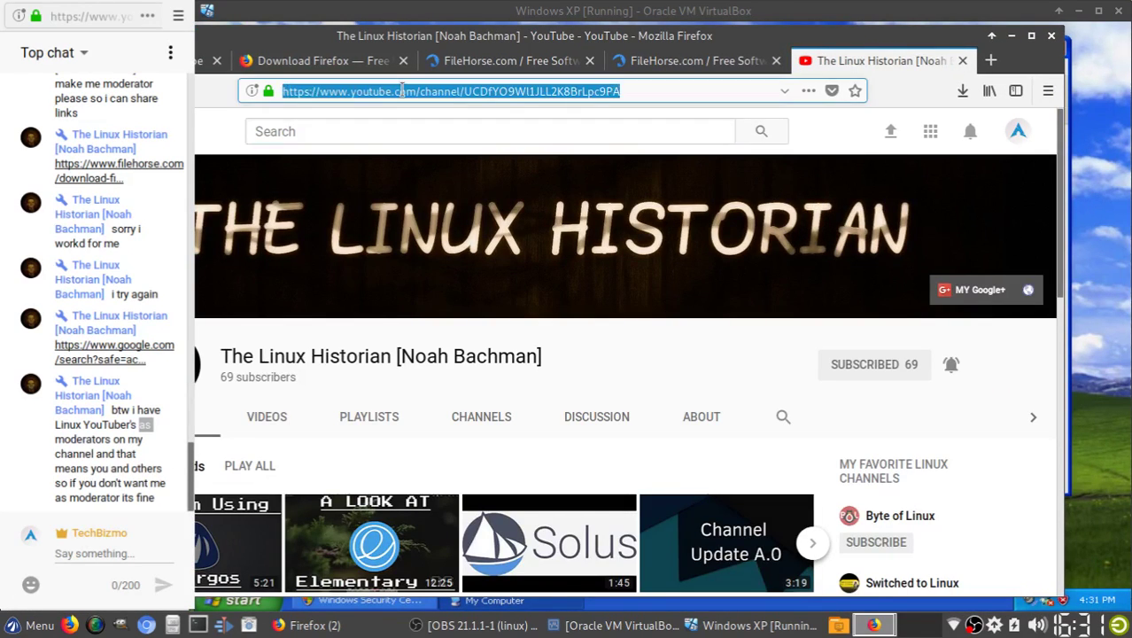
pyautogui.click(1012, 35)
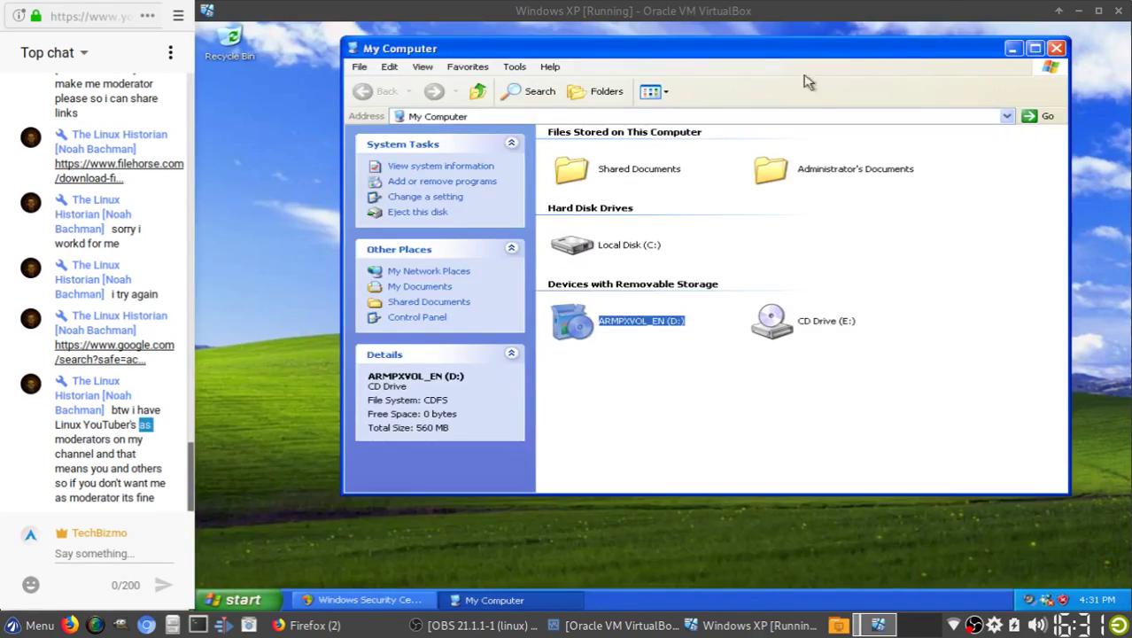
pyautogui.click(121, 550)
pyautogui.hotkey('ctrl', 'v')
pyautogui.press('Return')
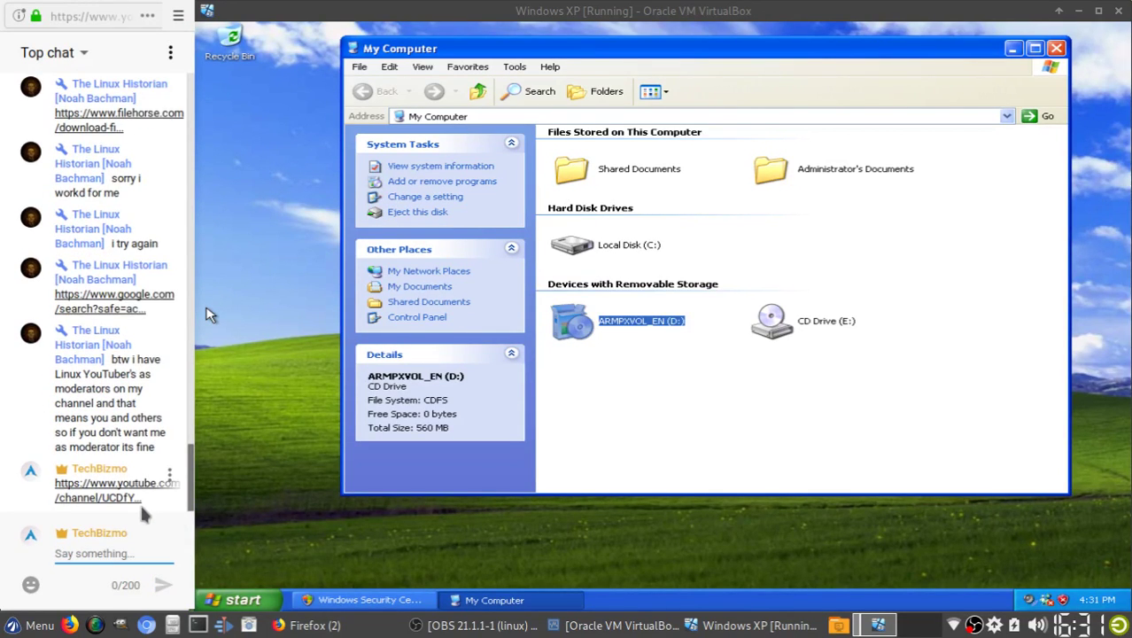
# View the chat participants list, then return to the top chat view
pyautogui.click(170, 53)
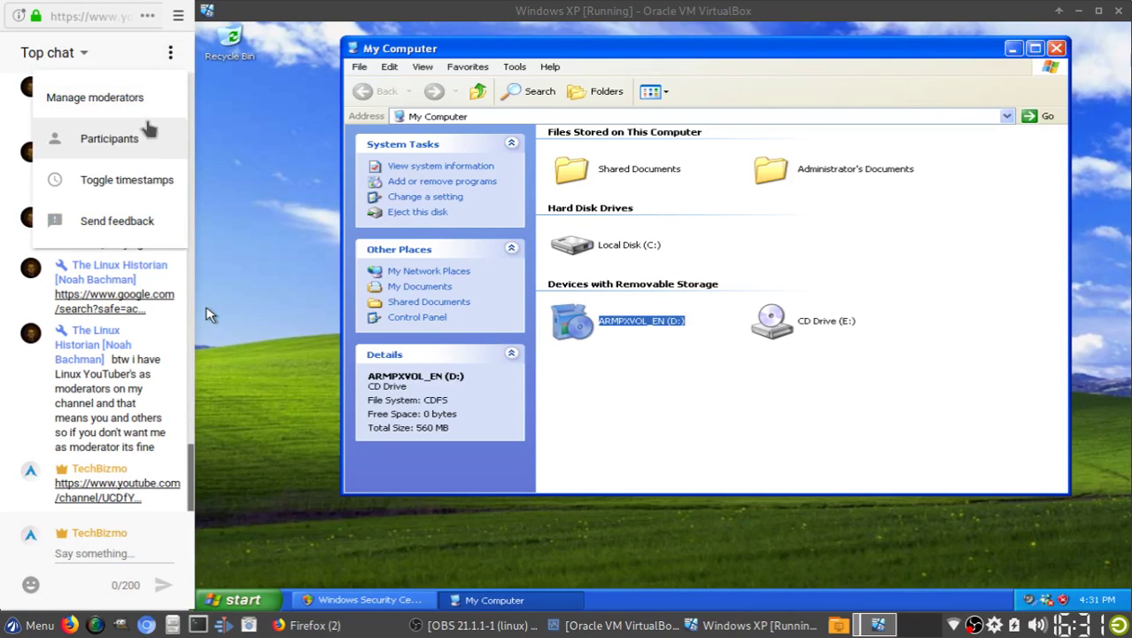
pyautogui.click(106, 140)
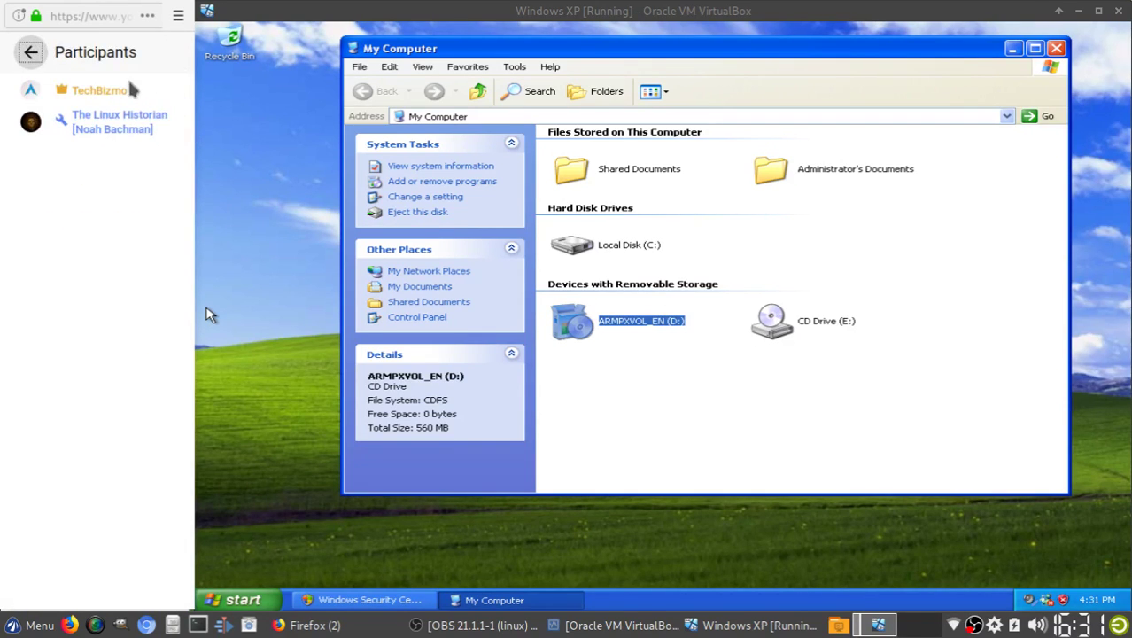
pyautogui.click(30, 54)
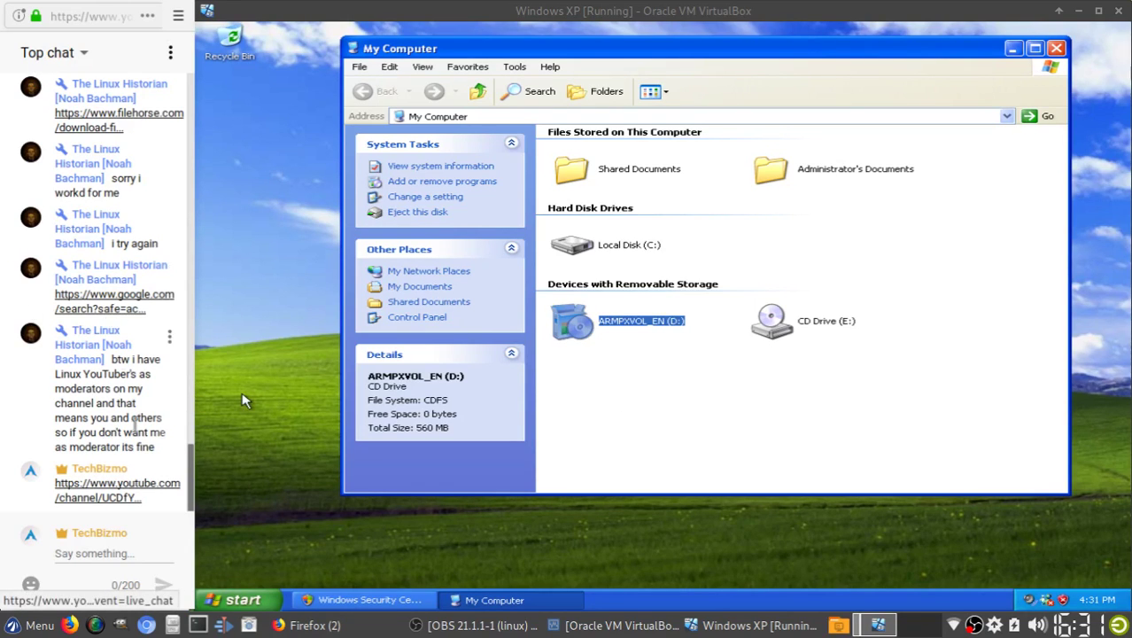
# Close the XP guest's My Computer window, leaving only Windows Security Center open
pyautogui.scroll(3, 169, 492)
pyautogui.scroll(-3, 169, 492)
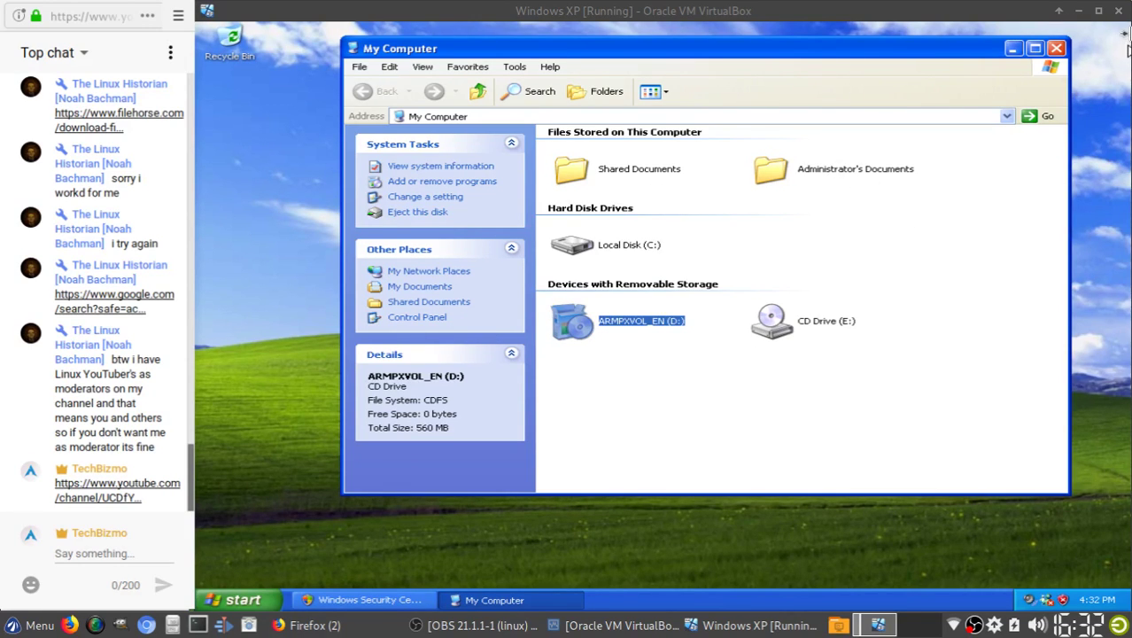
pyautogui.click(1056, 49)
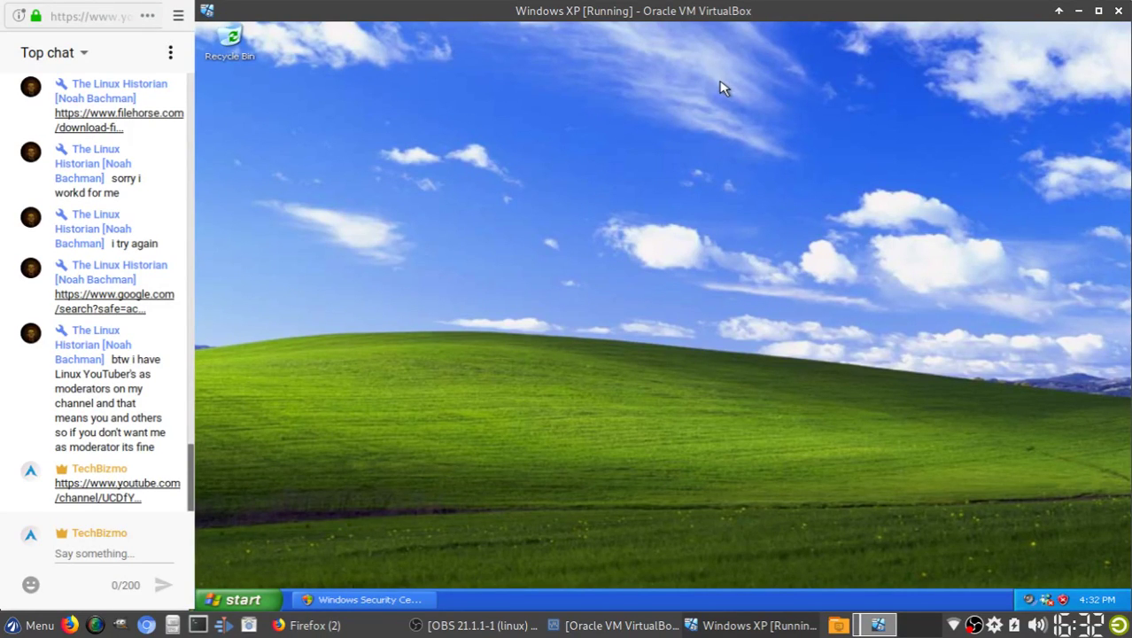
# Power off the Windows XP machine and deselect the Firefox Setup file on the host desktop
pyautogui.click(1118, 10)
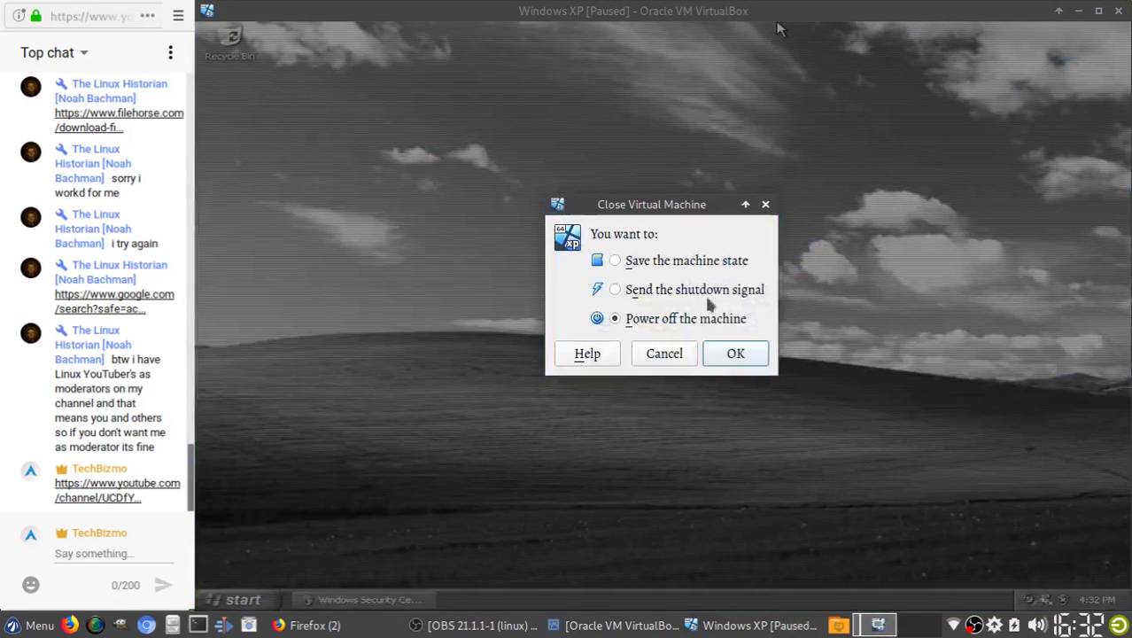
pyautogui.click(737, 354)
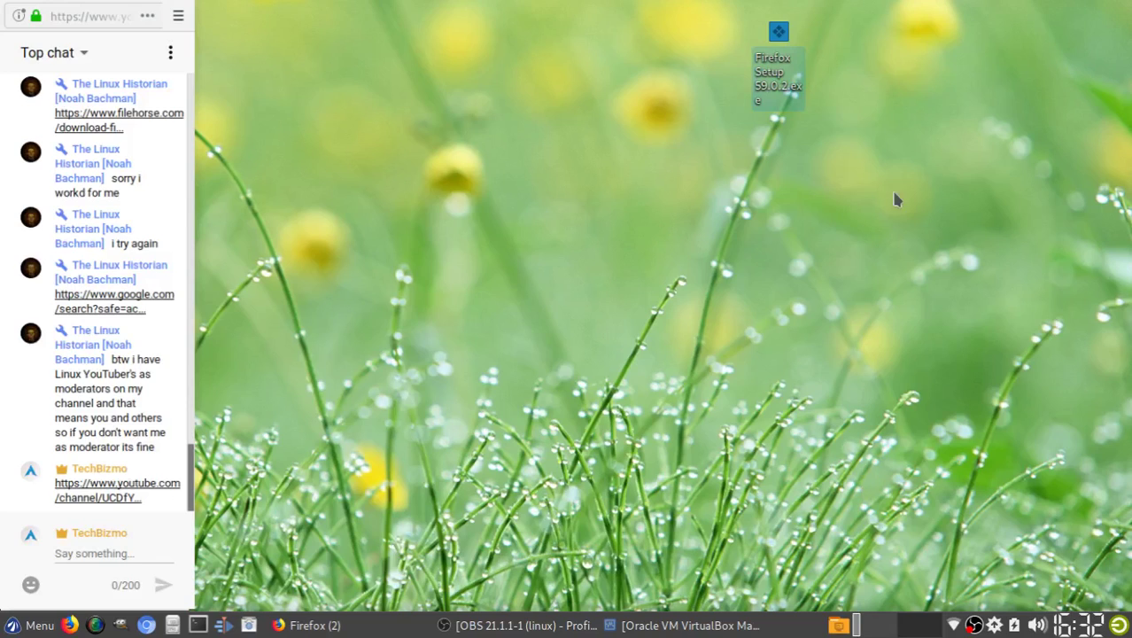
pyautogui.click(848, 216)
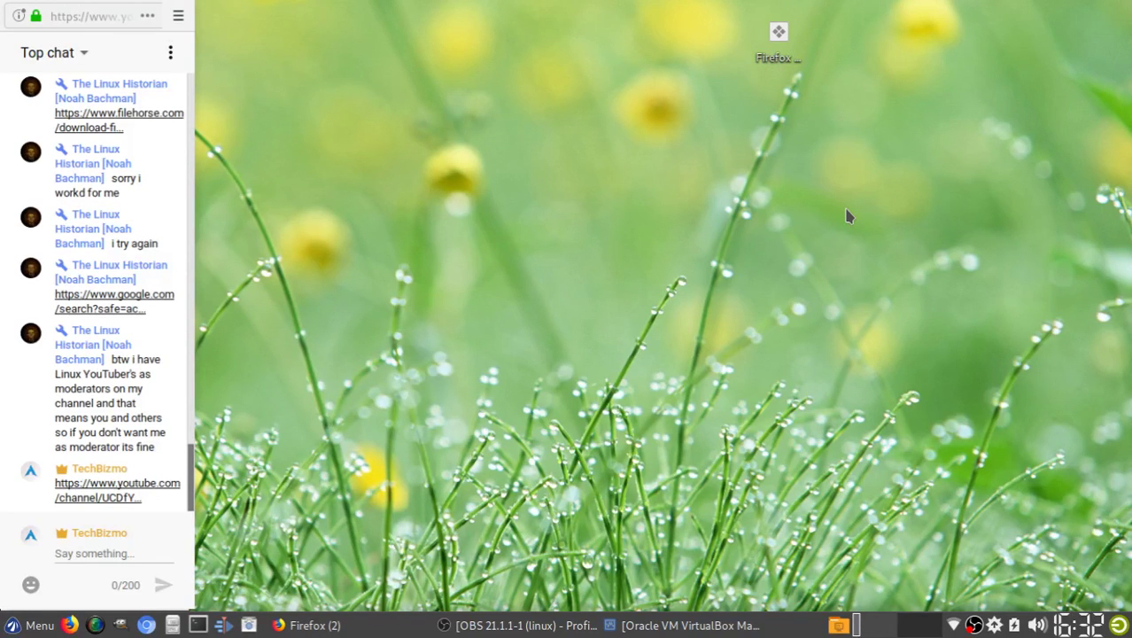